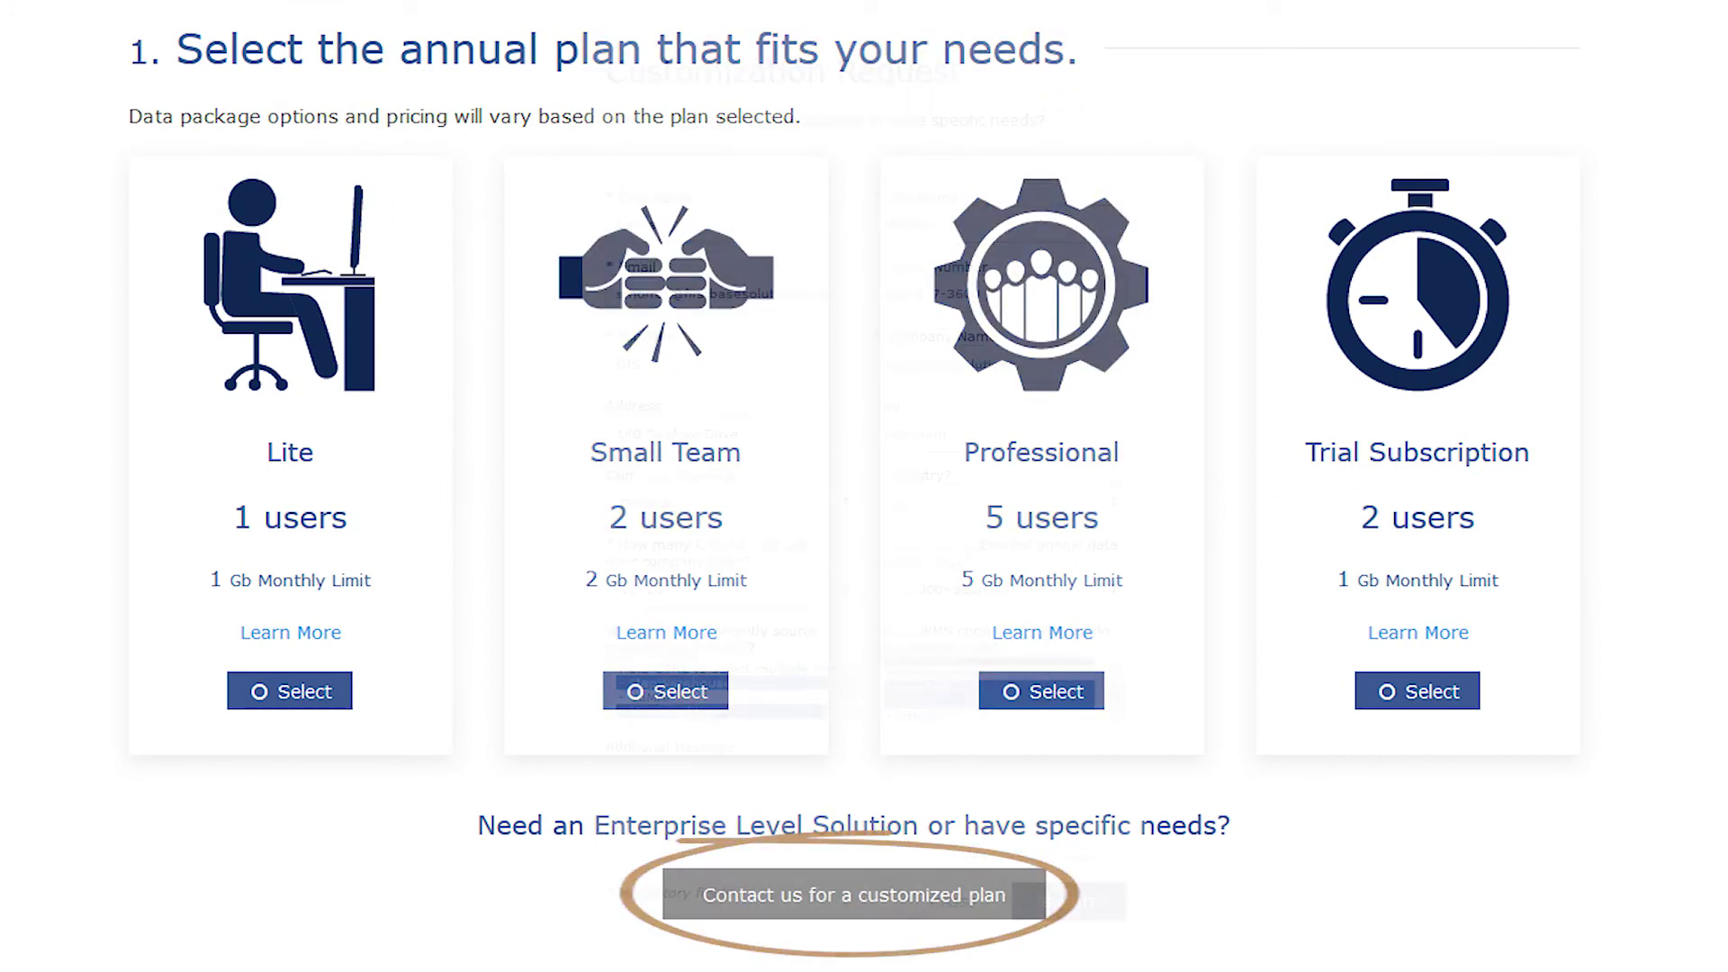
- Write the request 'Hi FBS, I need some data for 15 GIS users' and give the new user Data Access
text(Hi FBS, I need some data for 15 GIS users)
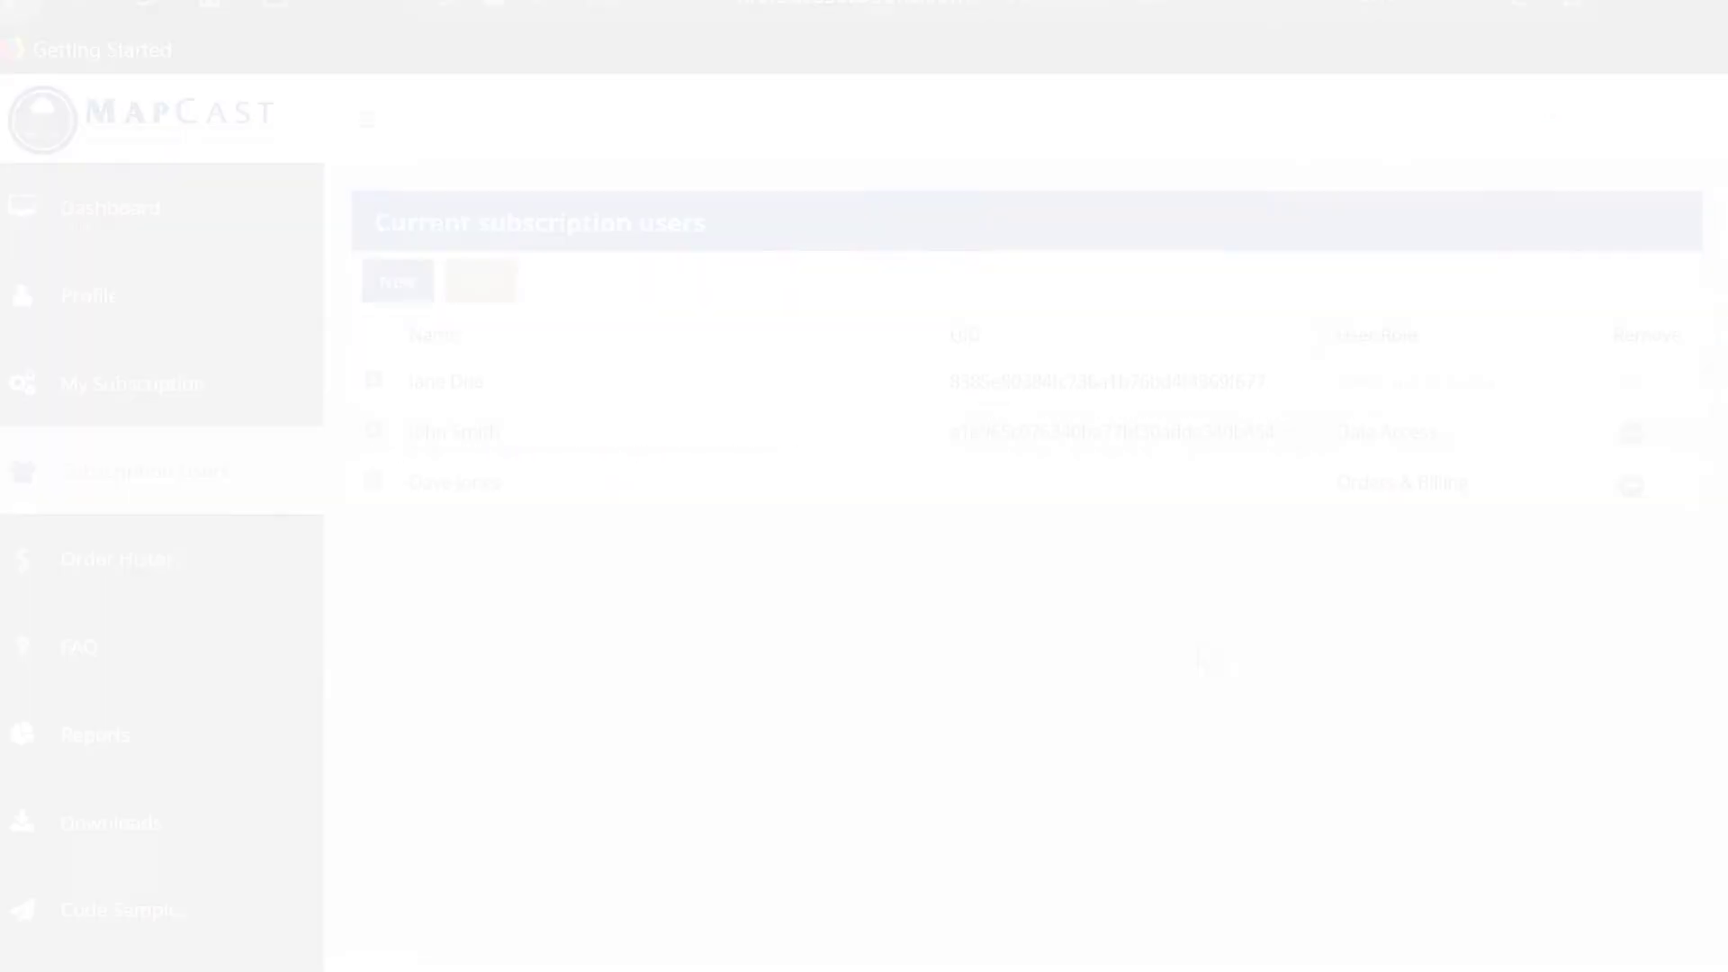
click(1440, 485)
click(1575, 486)
click(1397, 535)
click(1542, 401)
- Switch the second user to Orders & Billing, save the user list, and glance at the Lite plan details
click(1530, 434)
click(1575, 434)
click(1446, 525)
click(488, 288)
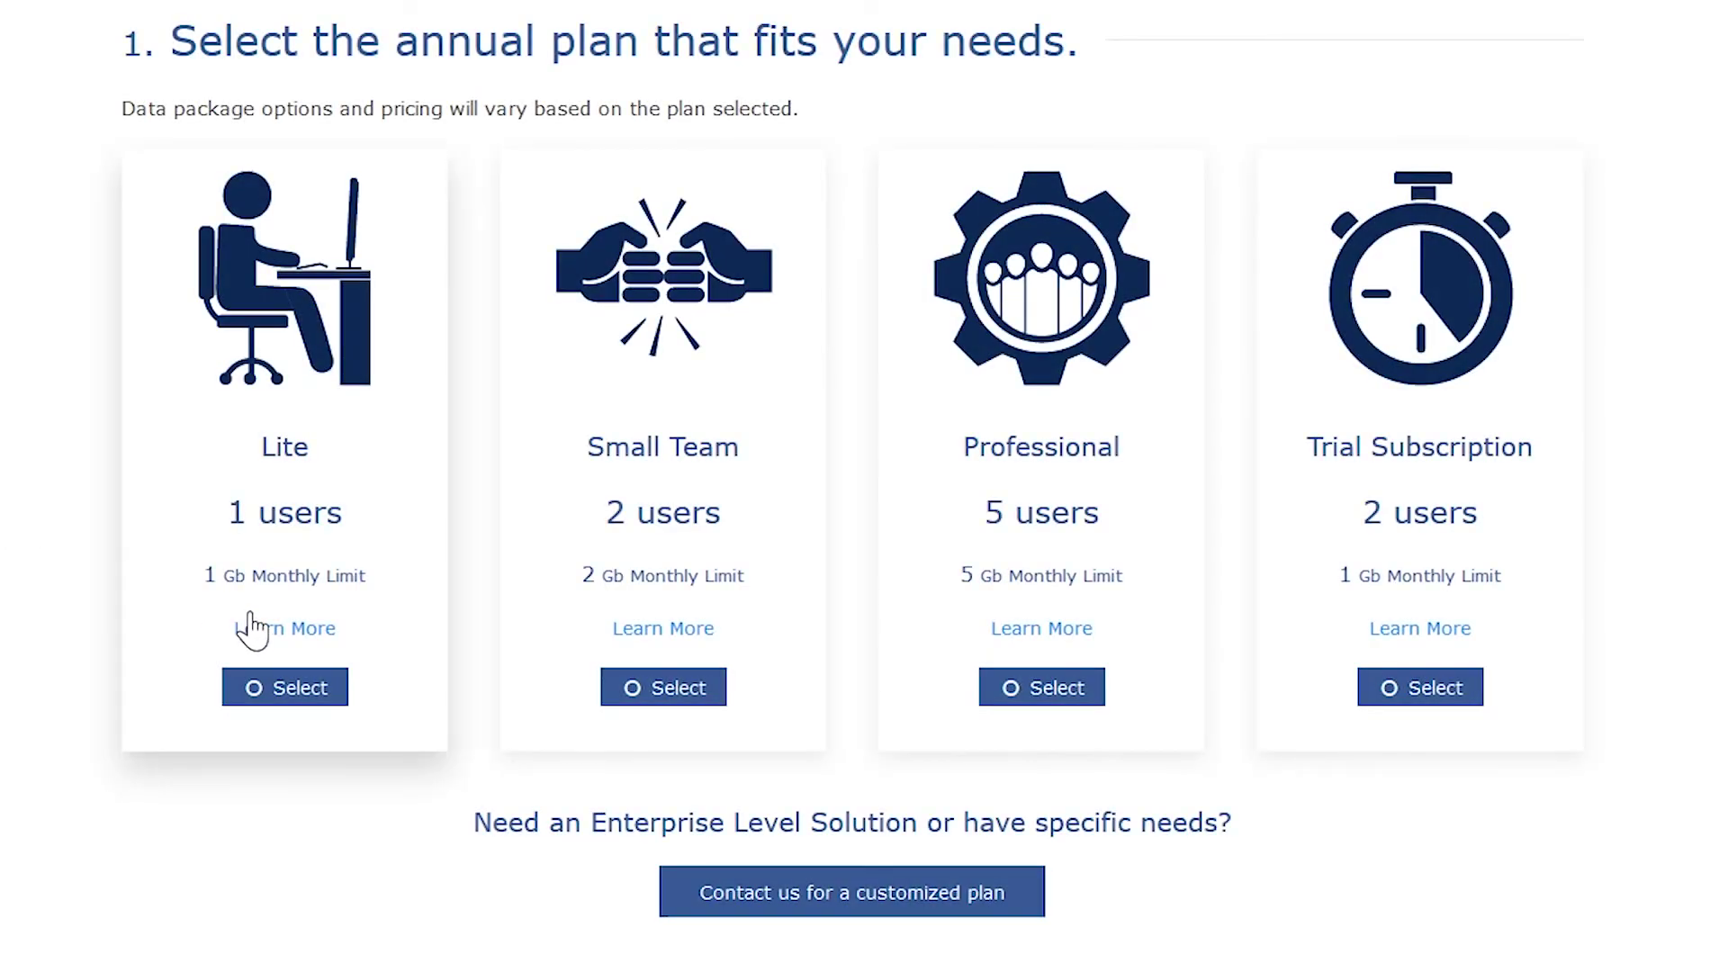
click(284, 628)
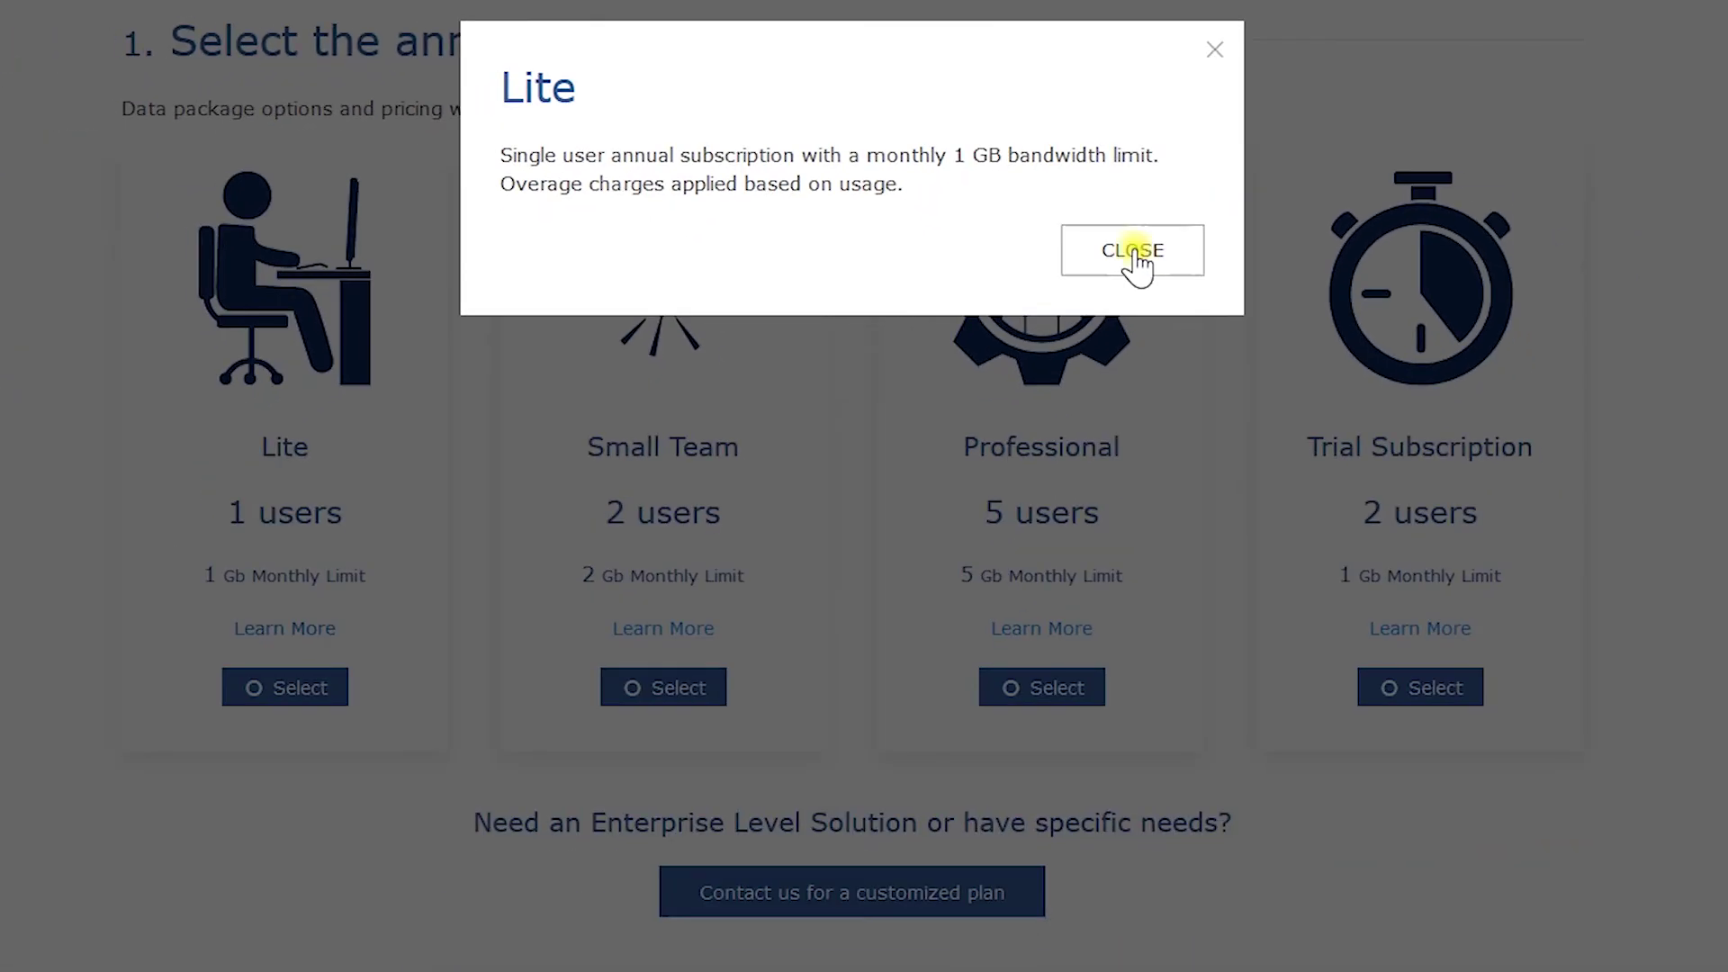
click(1134, 255)
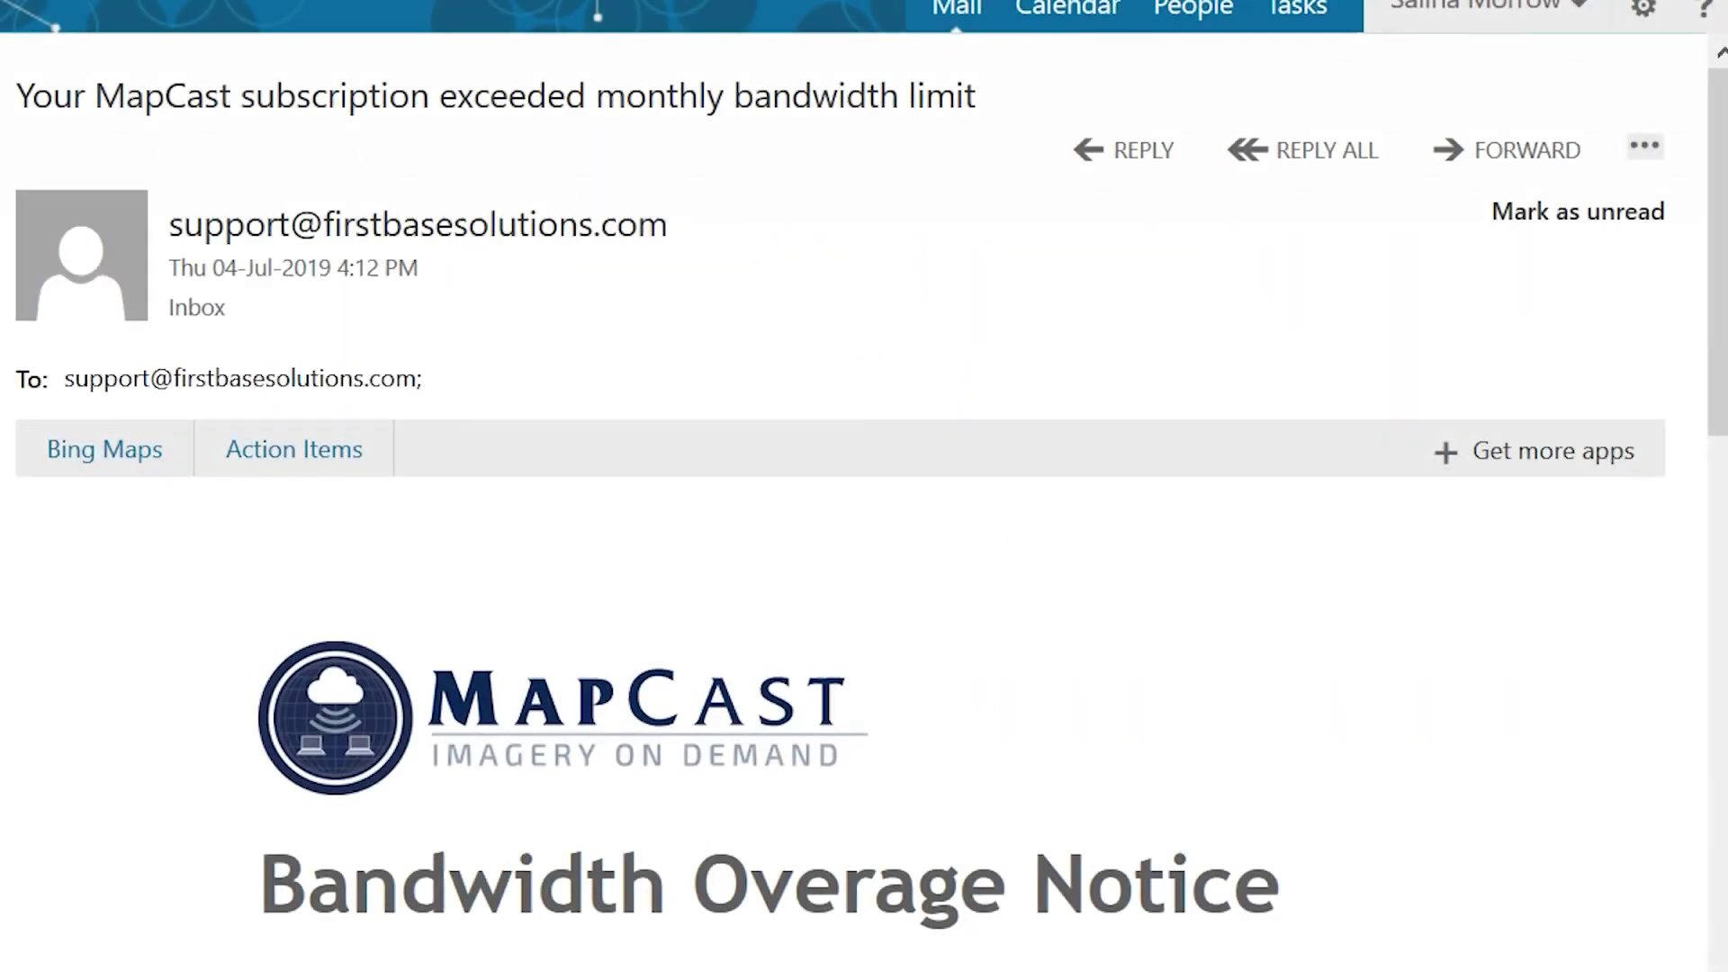
- Go from the overage email to the account's order history, then load mapcast.firstbasesolutions.com
scroll(1029, 308, down, 5)
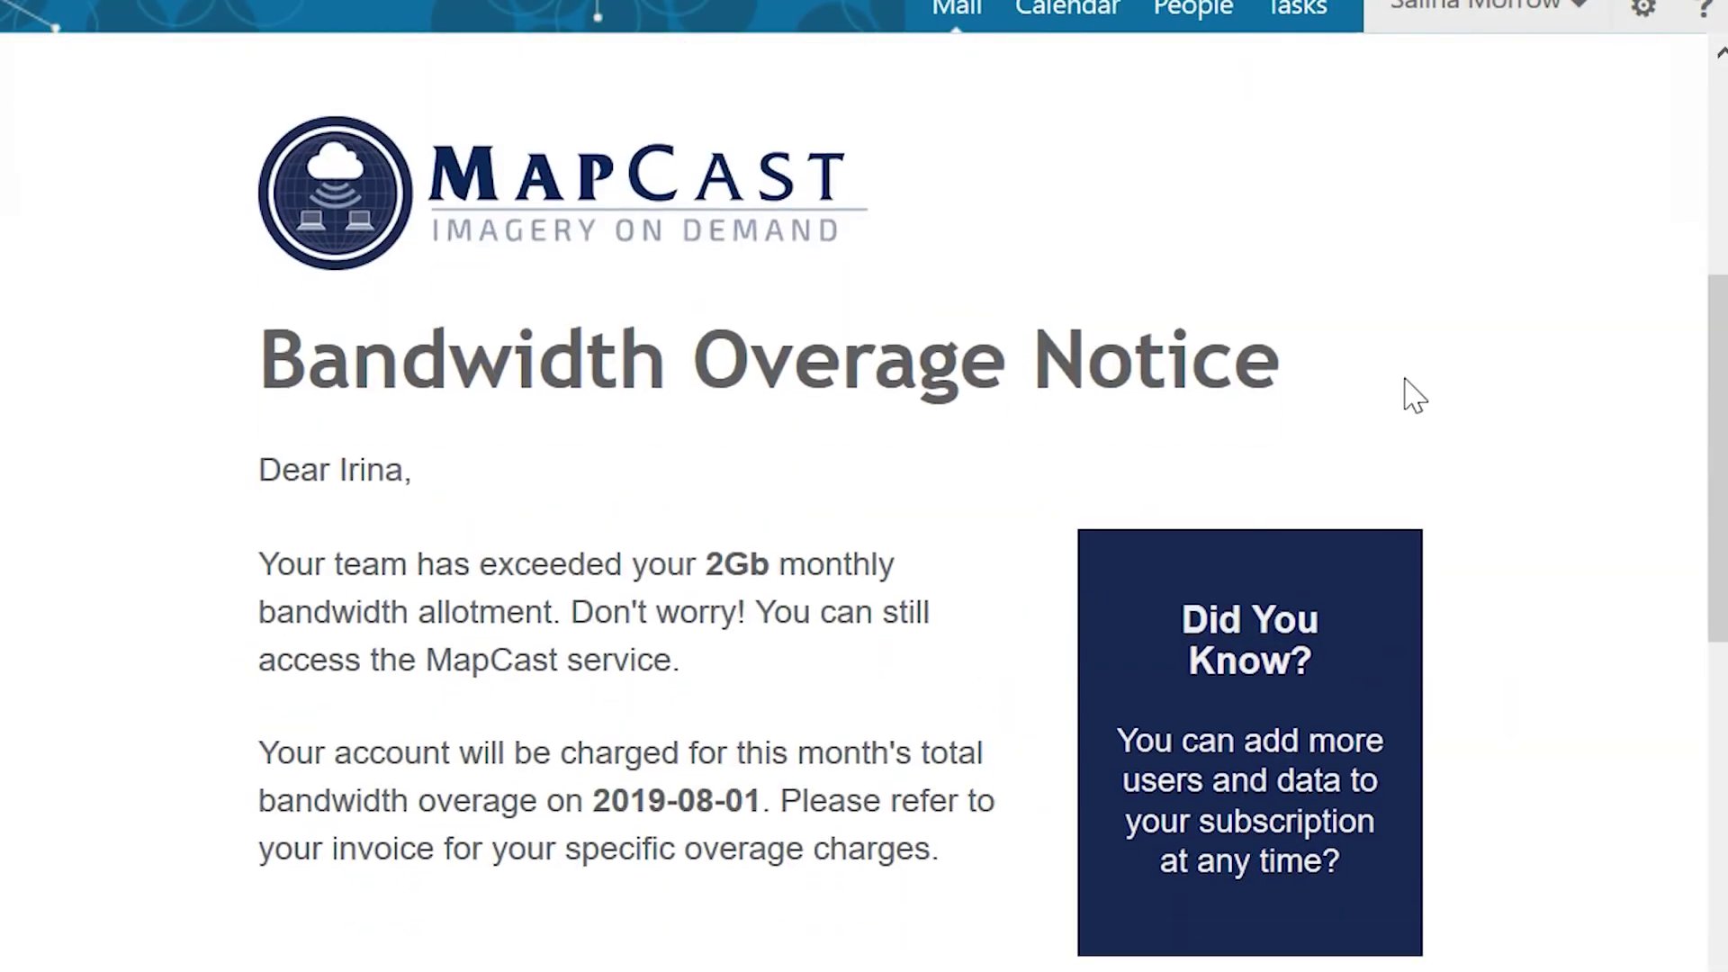
scroll(1415, 396, down, 3)
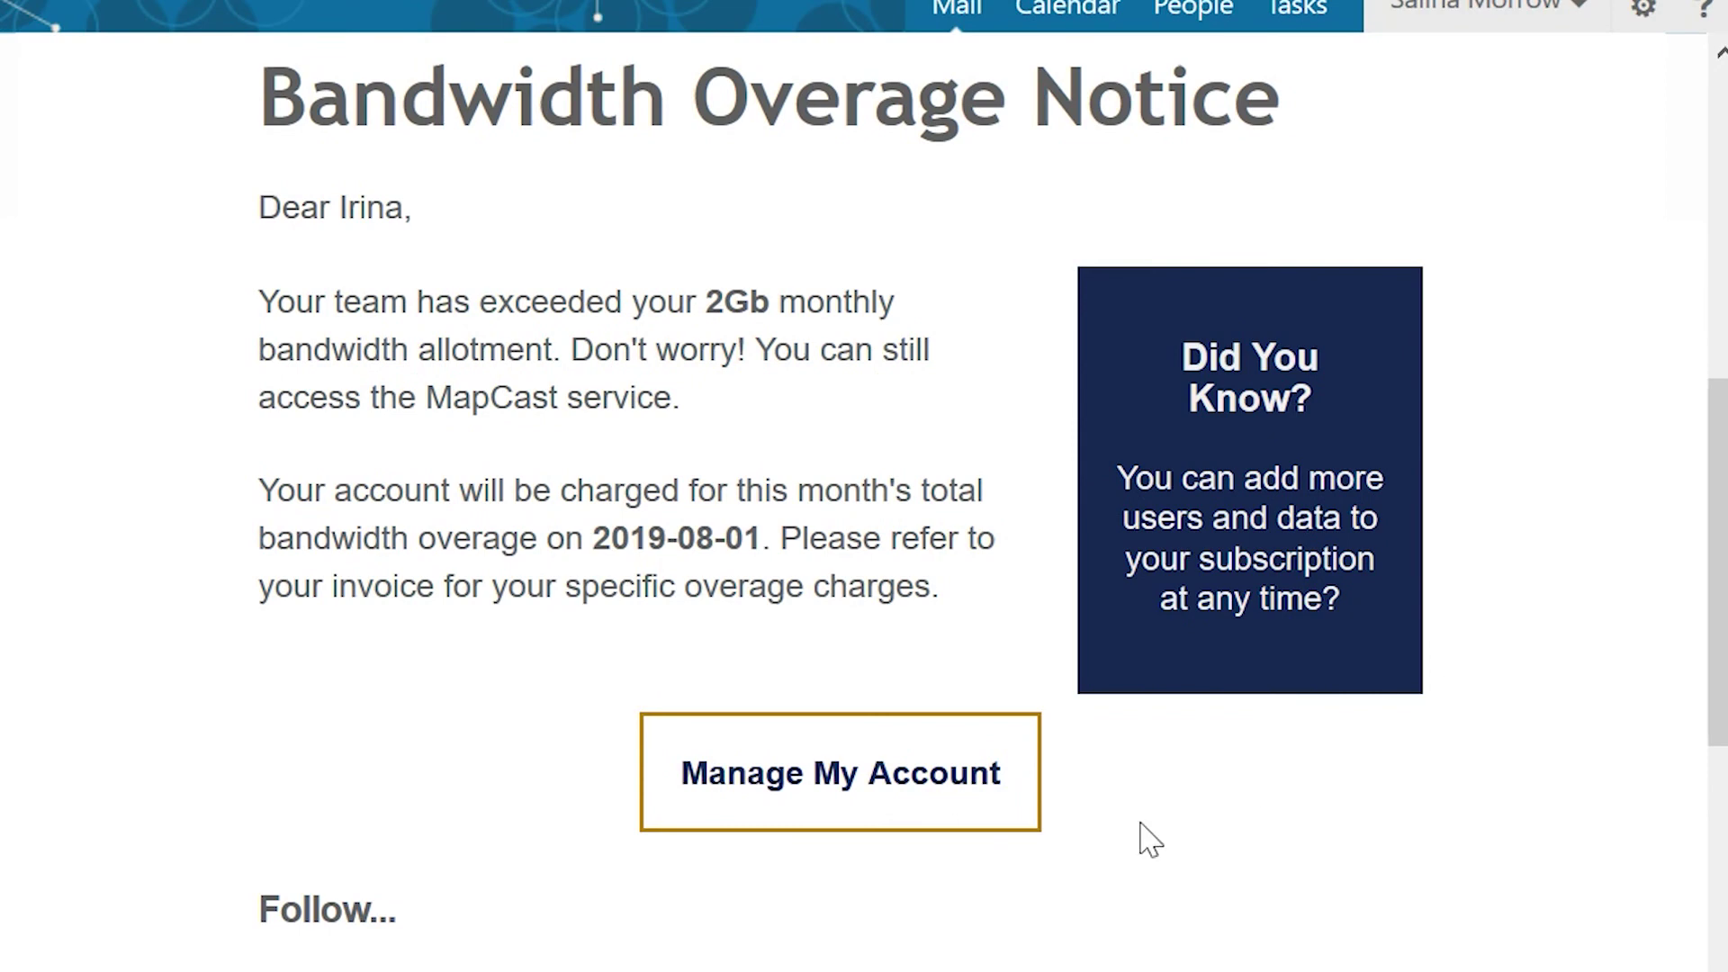
click(809, 776)
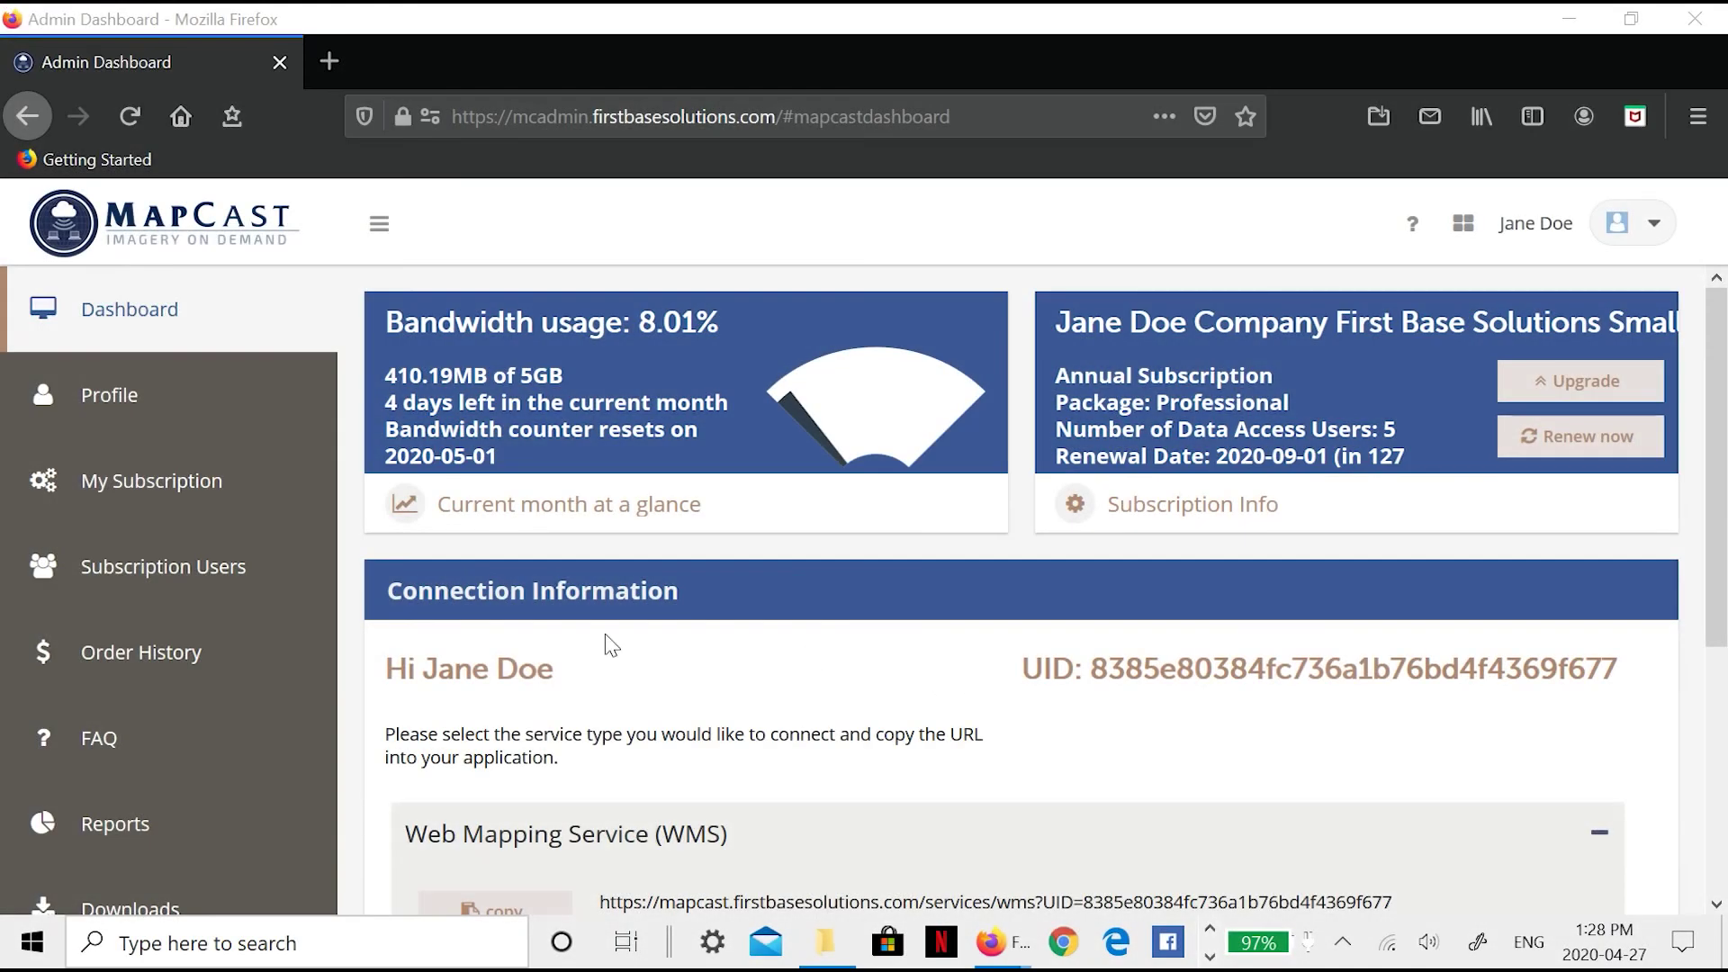
click(230, 666)
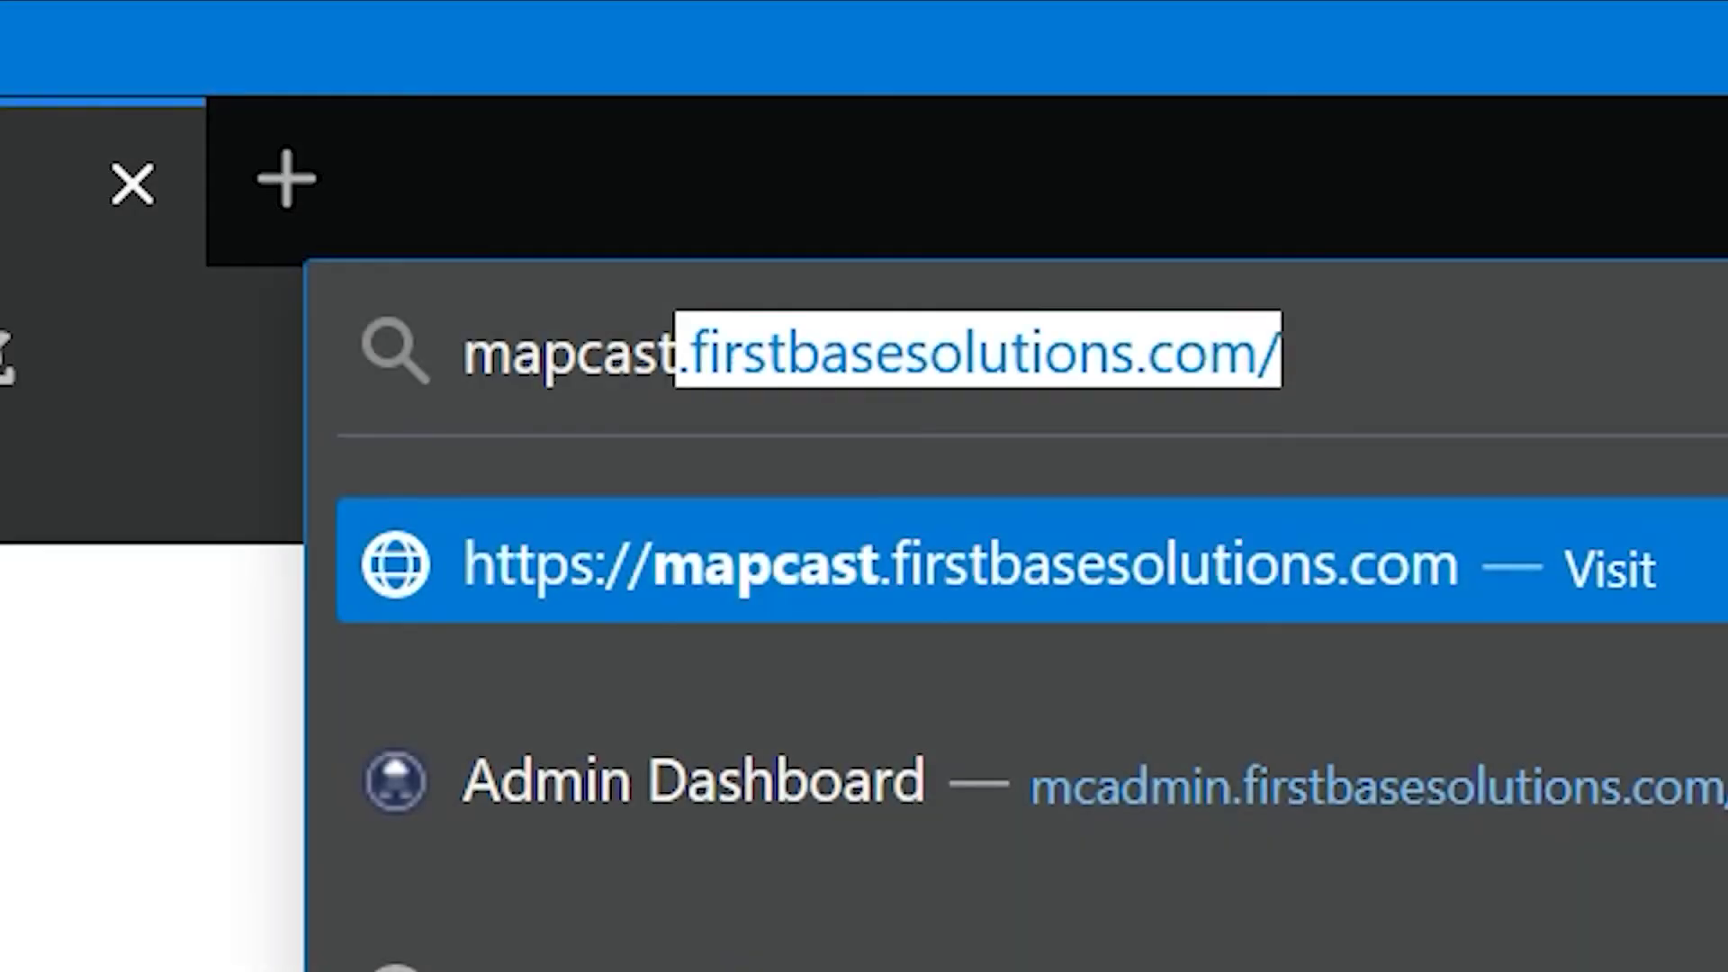
text(irstbasesolut)
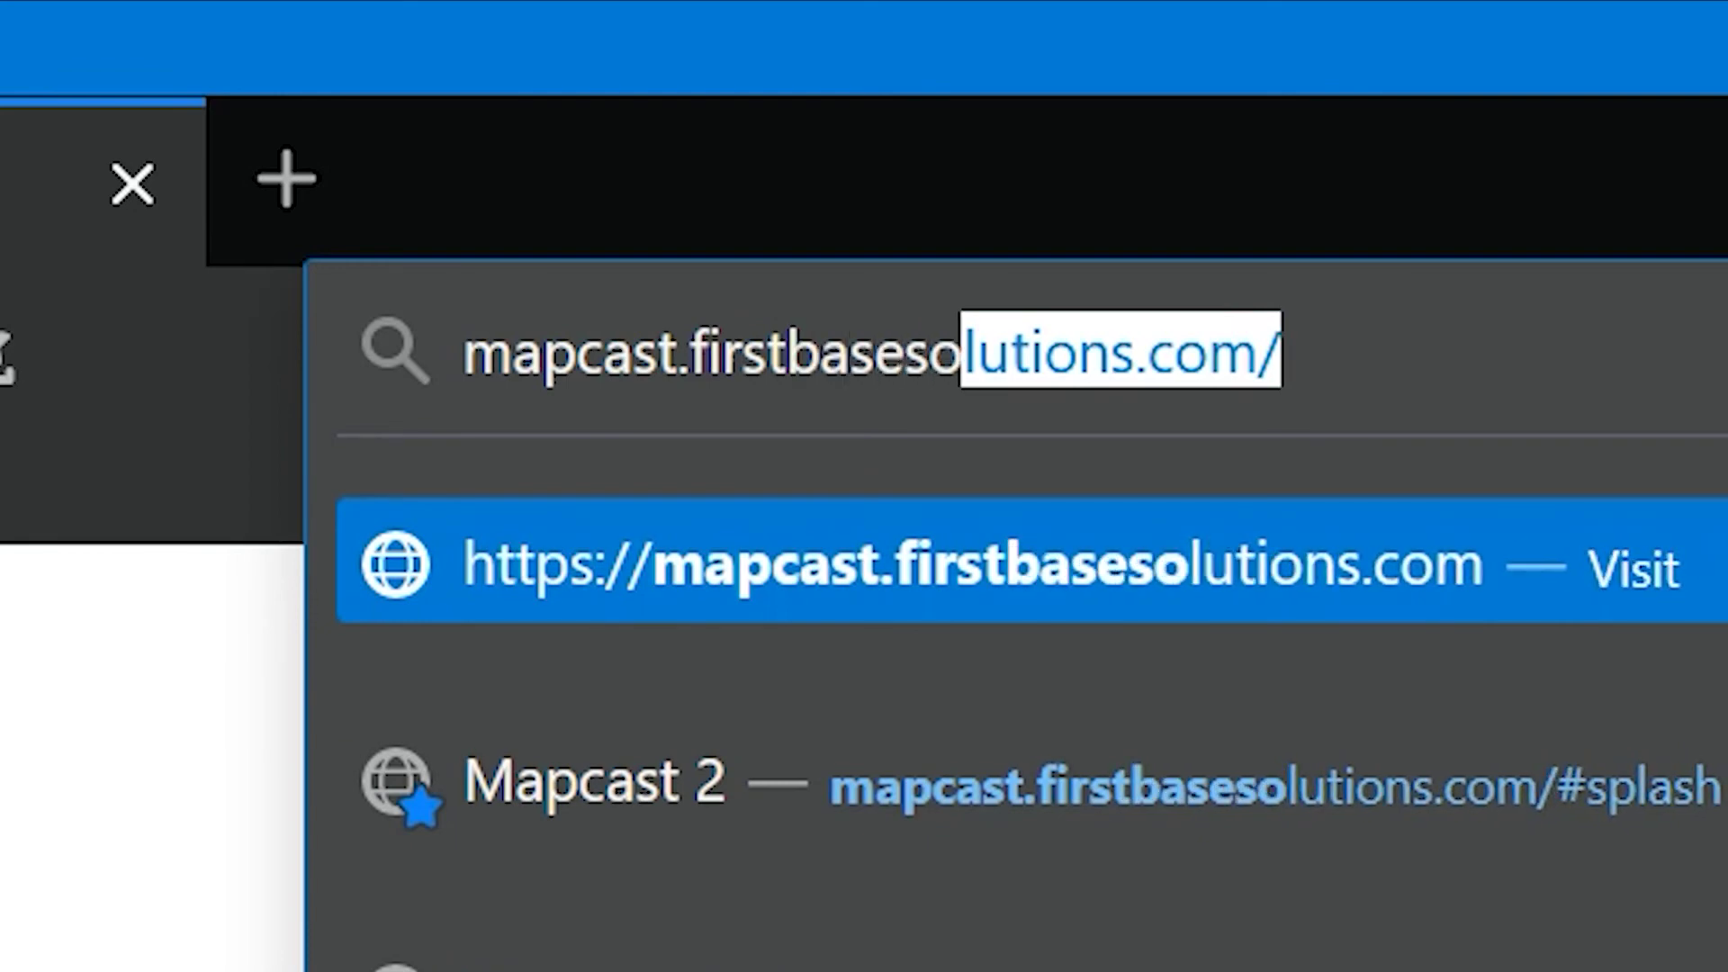
text(ions.com)
key(Return)
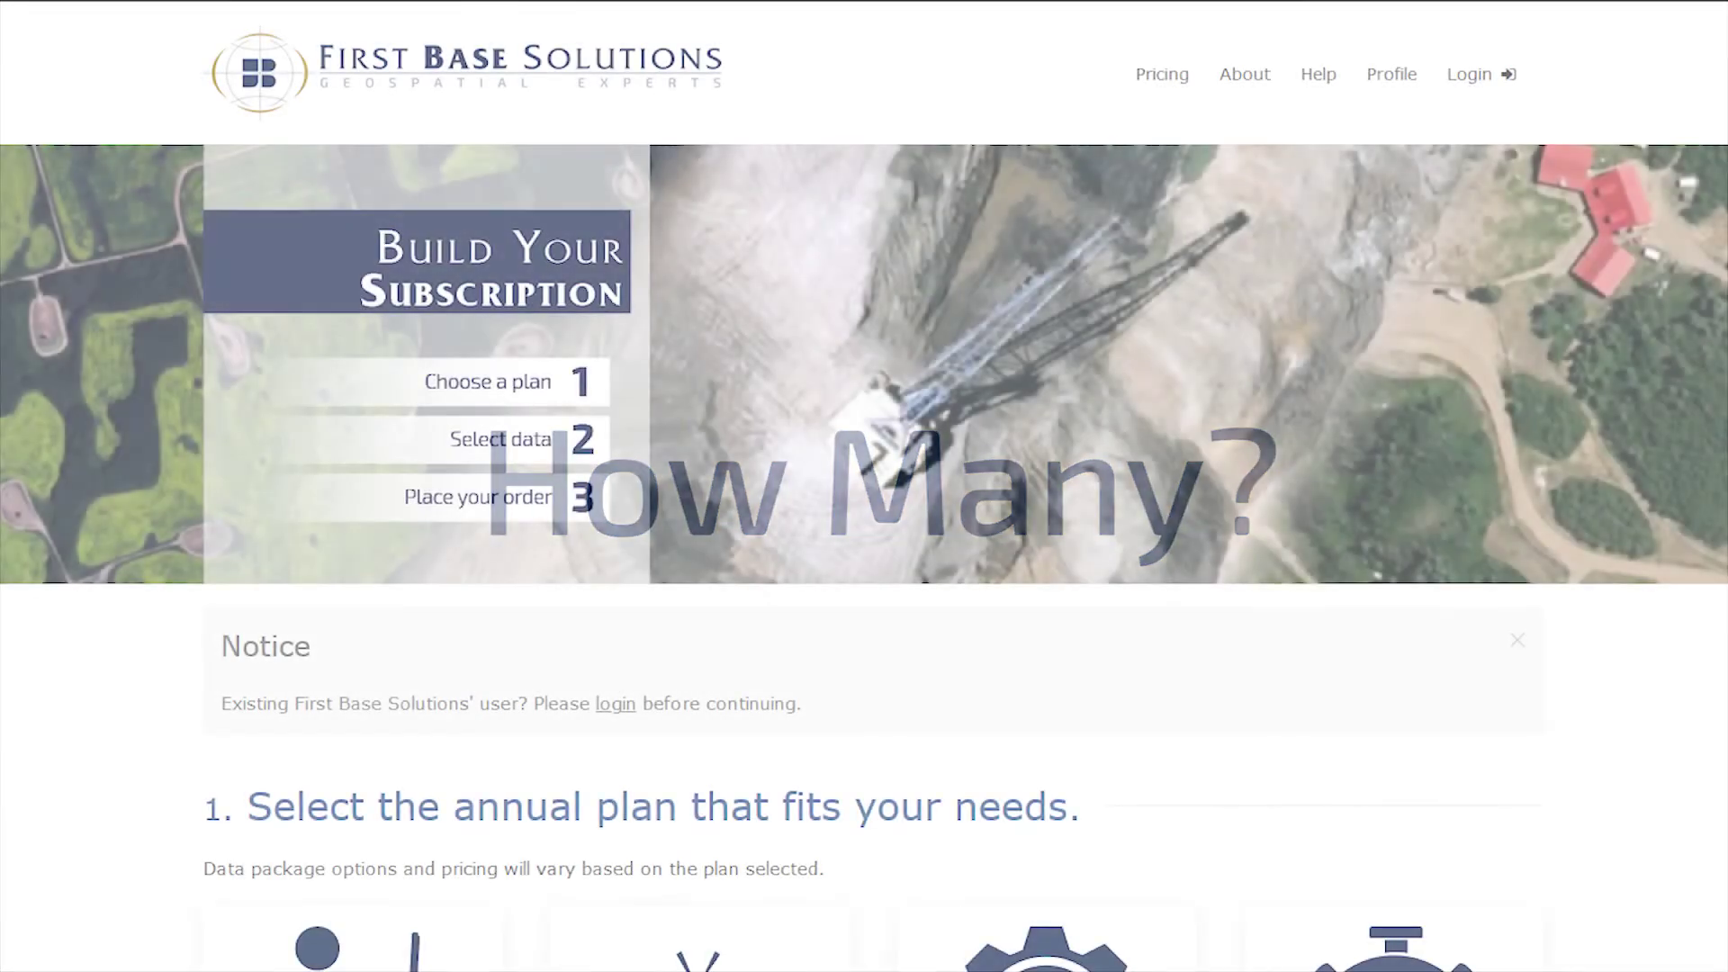
- Tick Reports, review the Professional plan details, and select the Professional plan
scroll(864, 486, down, 5)
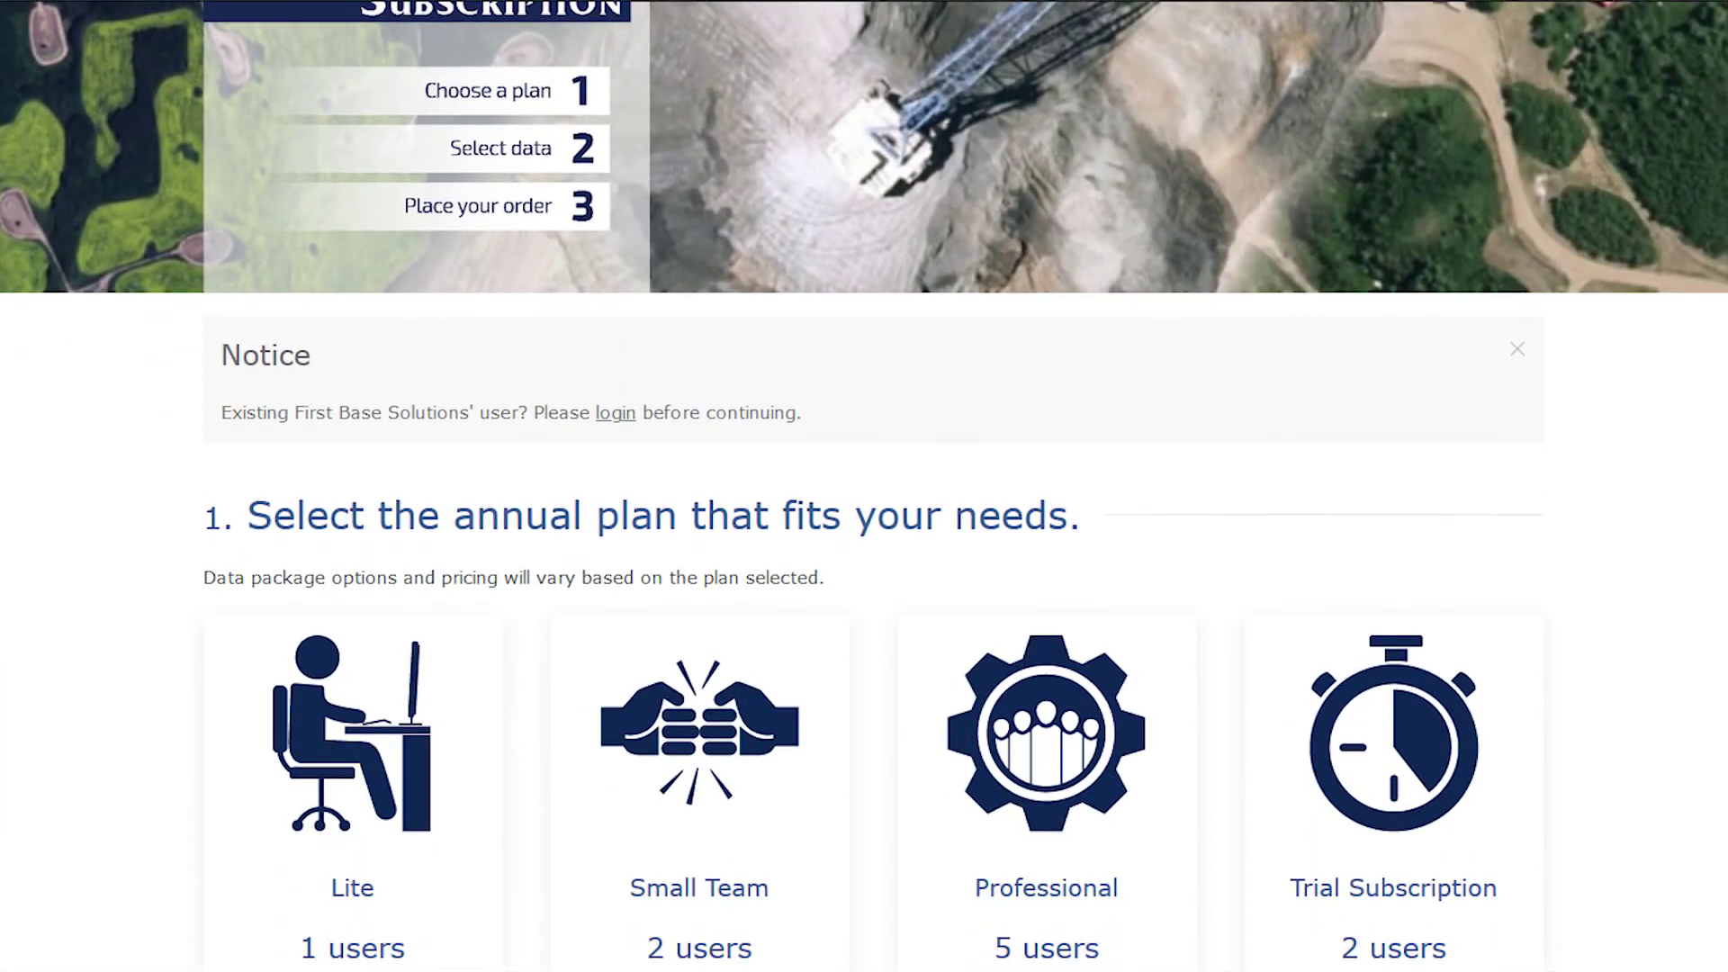
scroll(864, 486, down, 3)
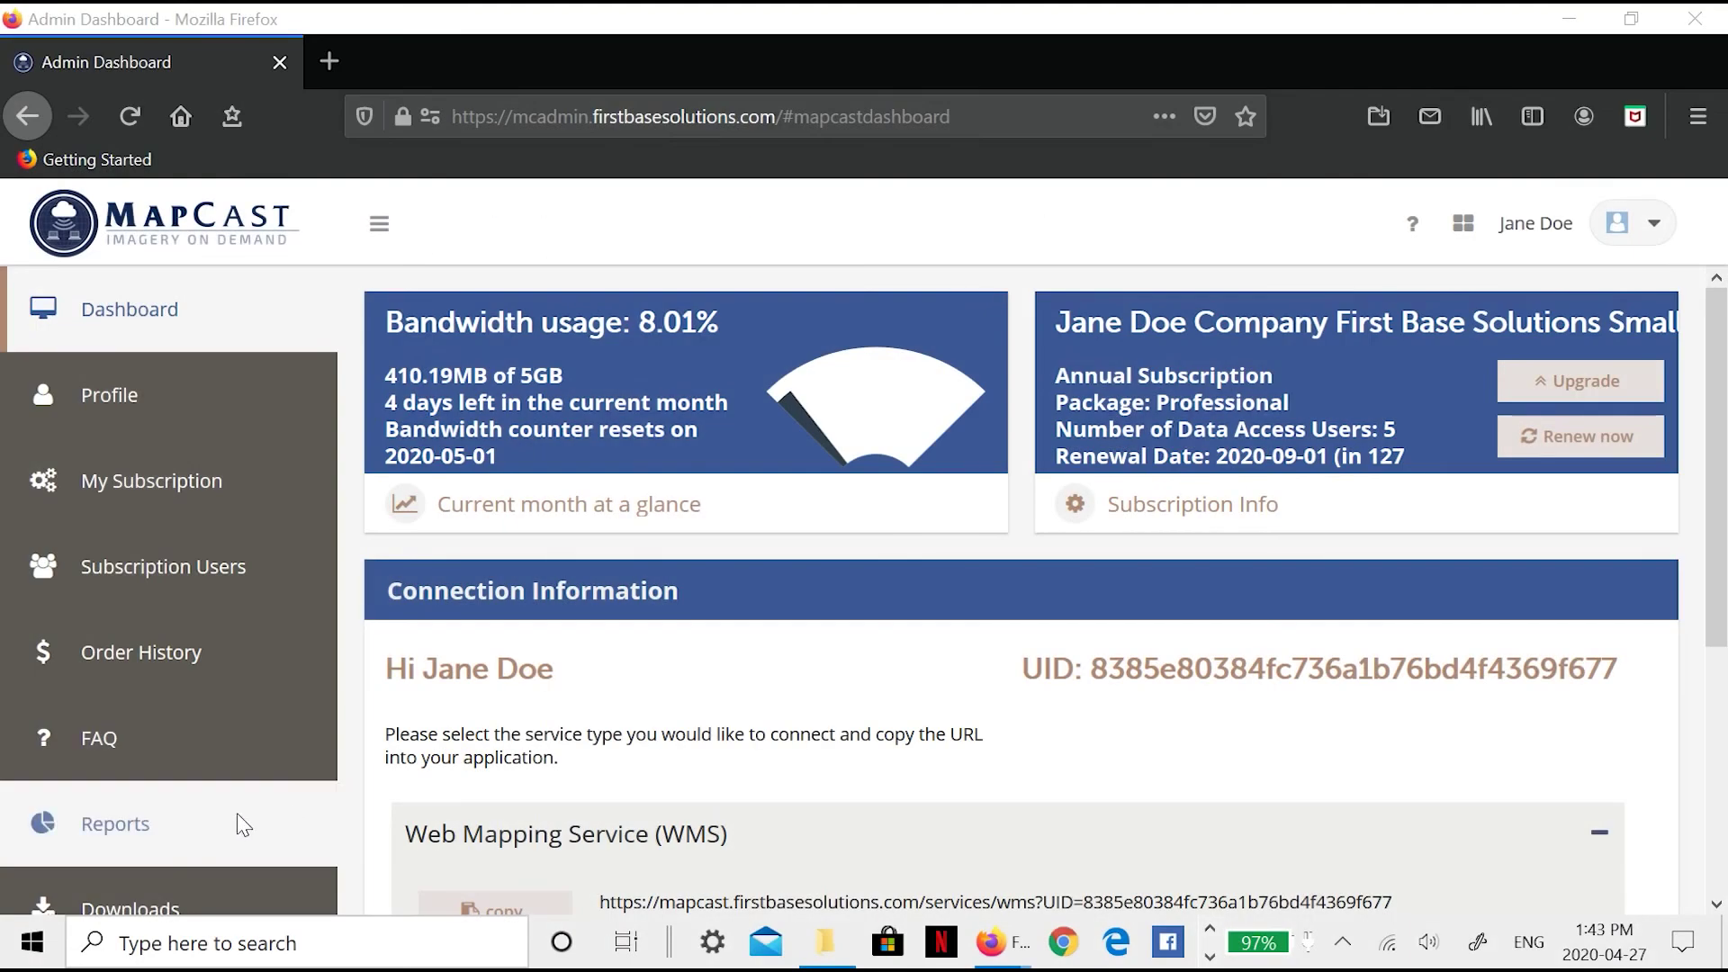
click(202, 834)
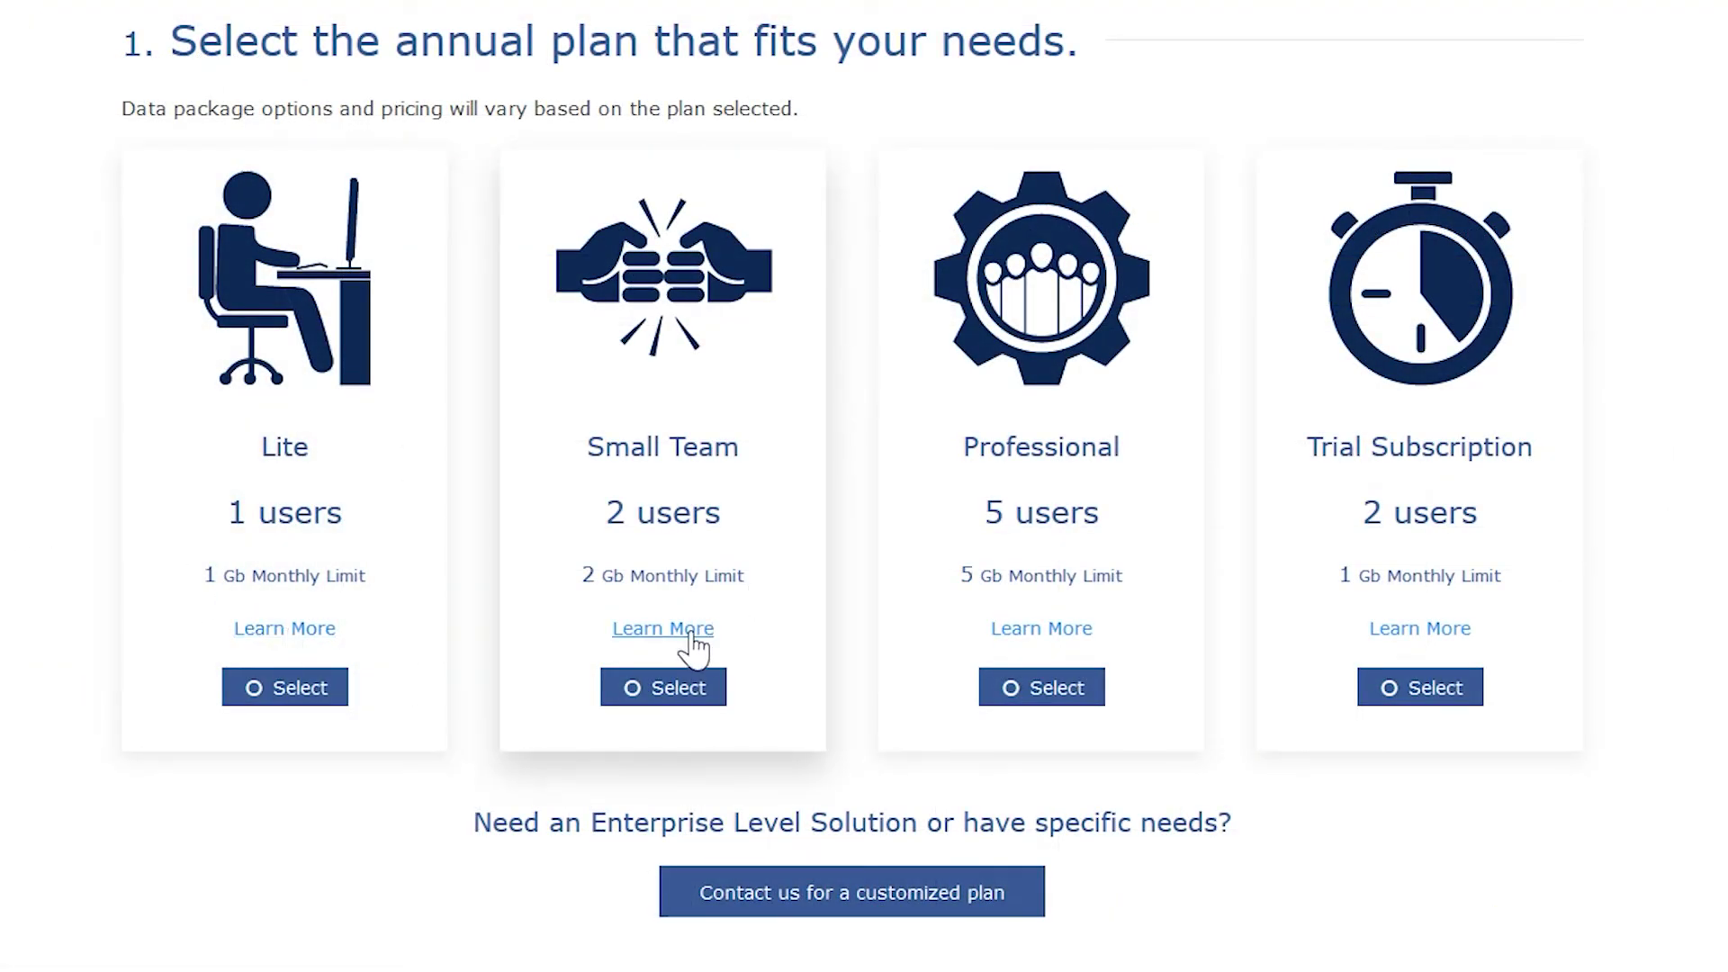
click(1060, 630)
click(1136, 254)
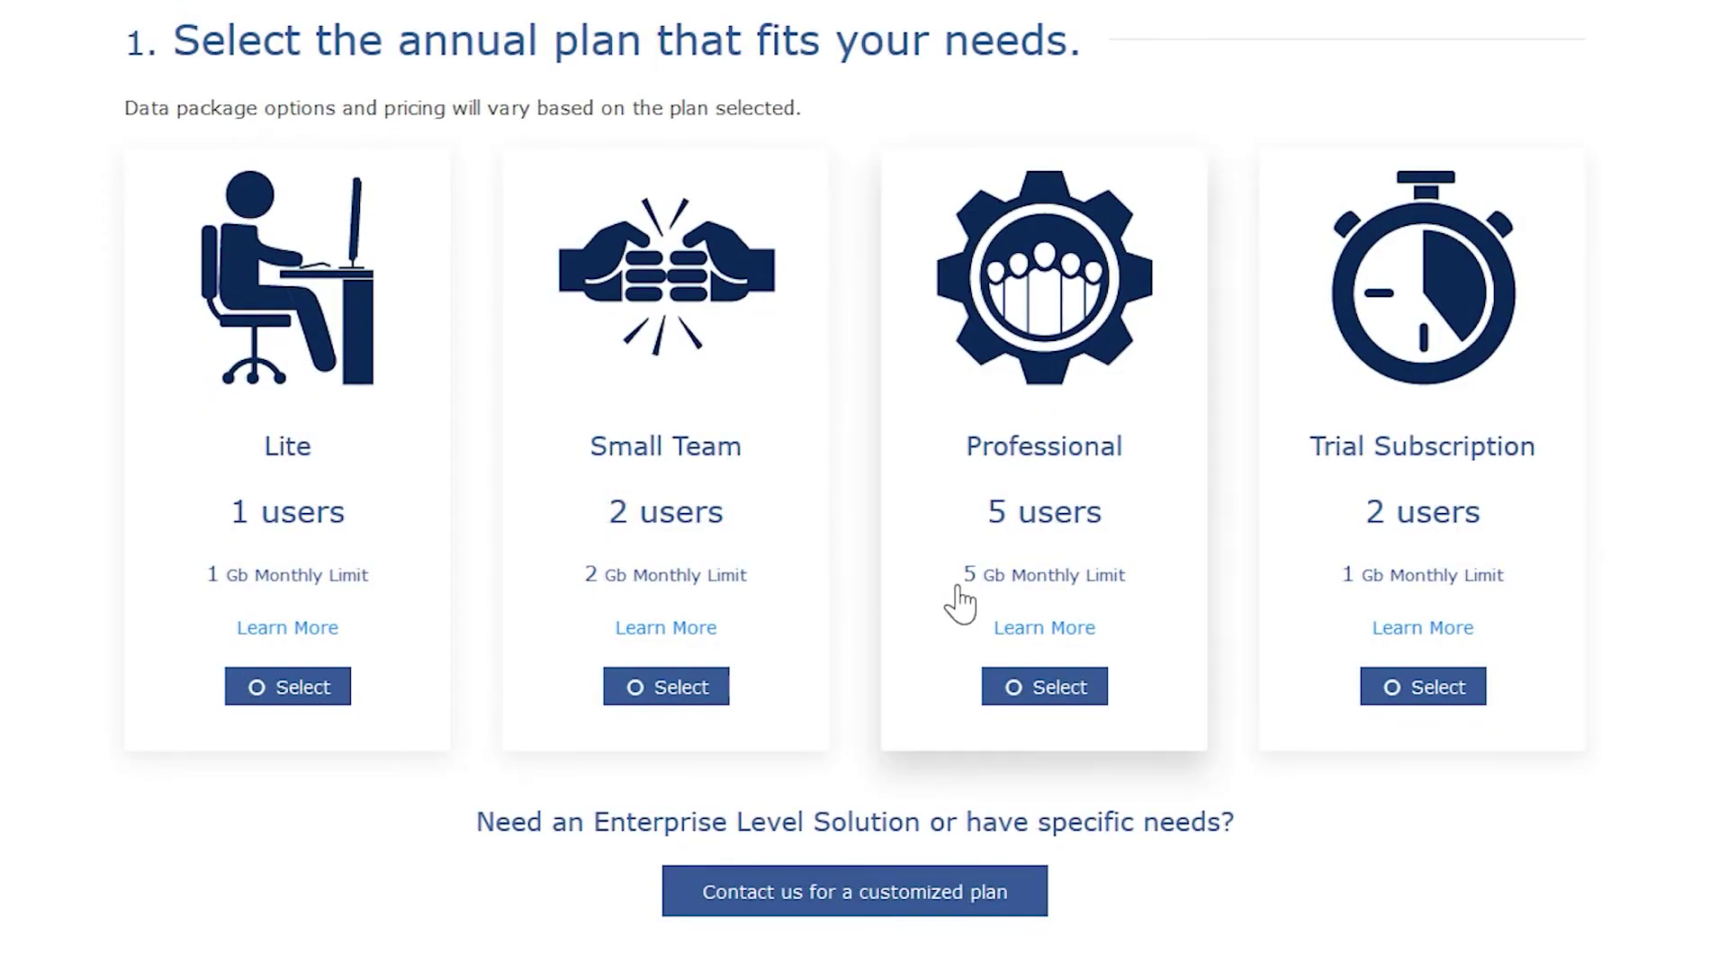
click(1044, 690)
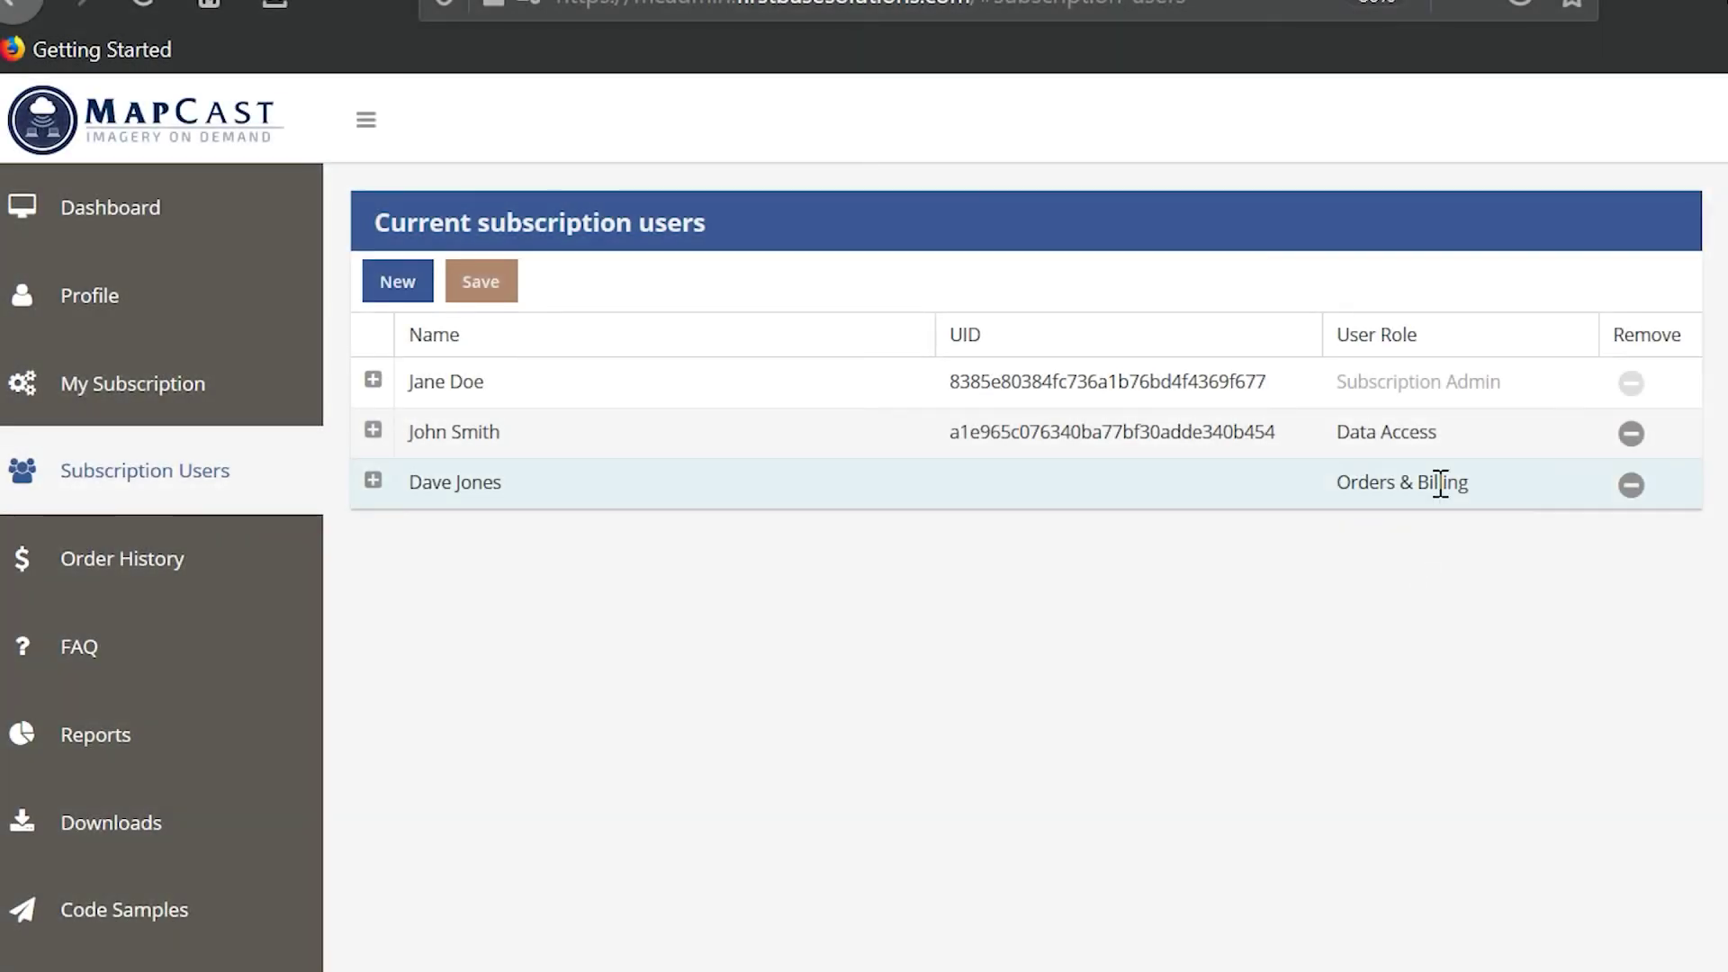
- Make the new user Data Access and the second user Orders & Billing, then save
click(1440, 483)
click(1476, 484)
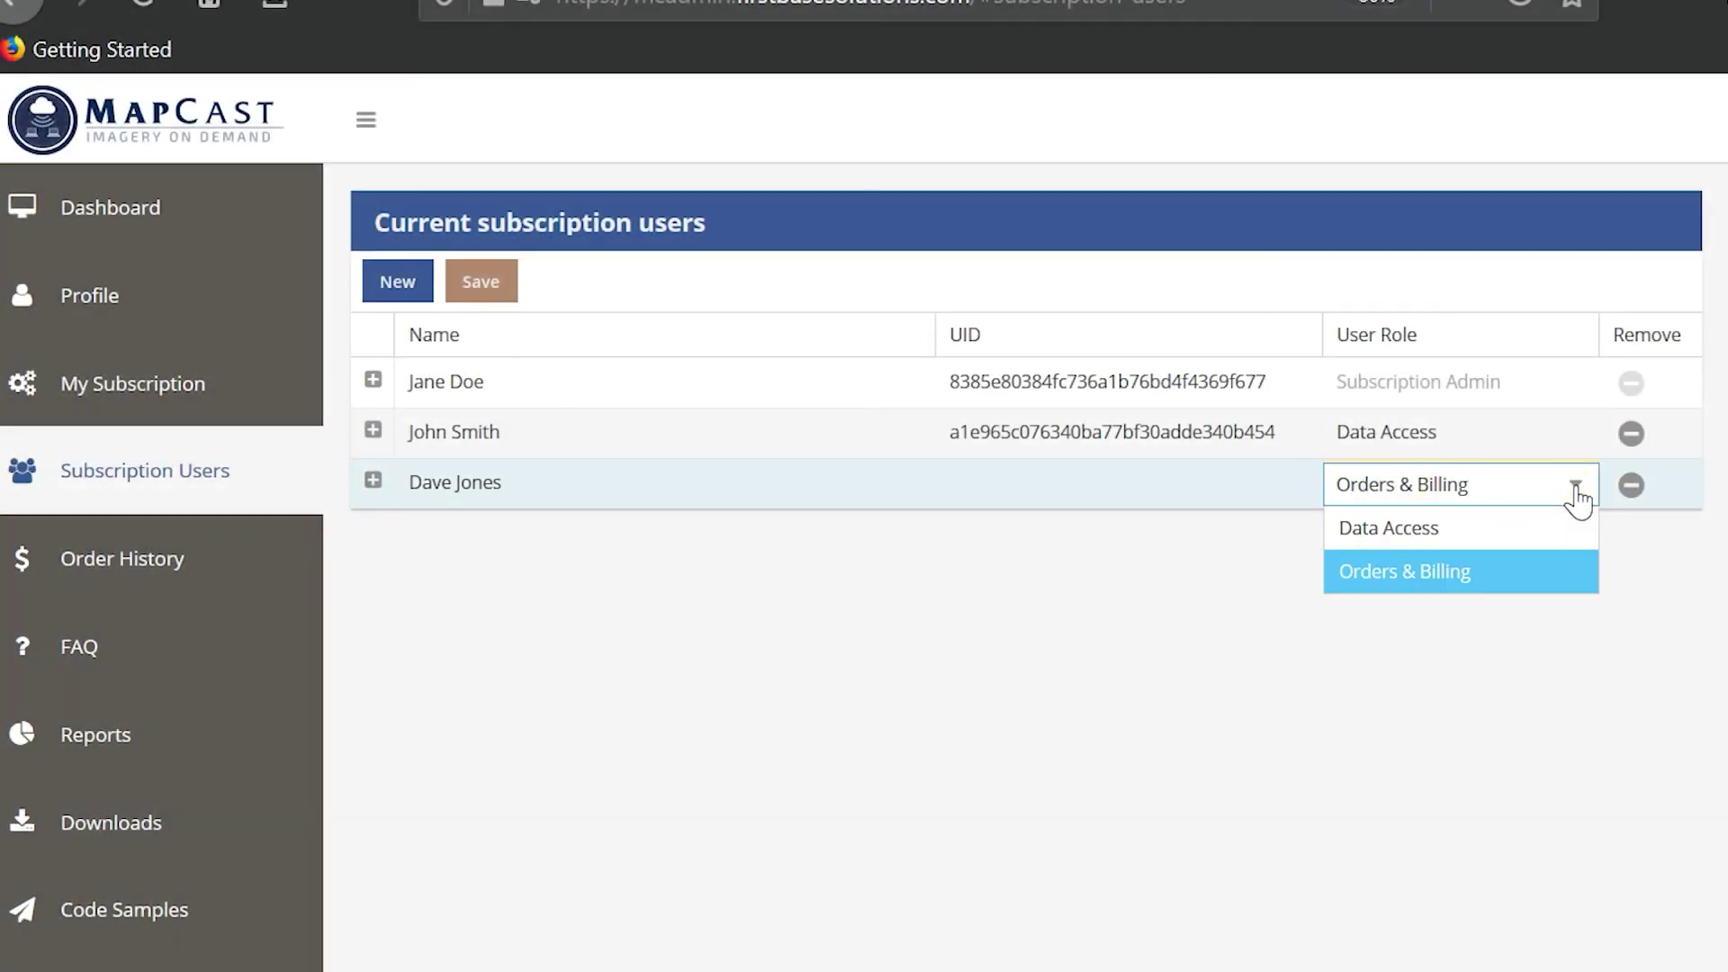
click(1389, 538)
click(1569, 441)
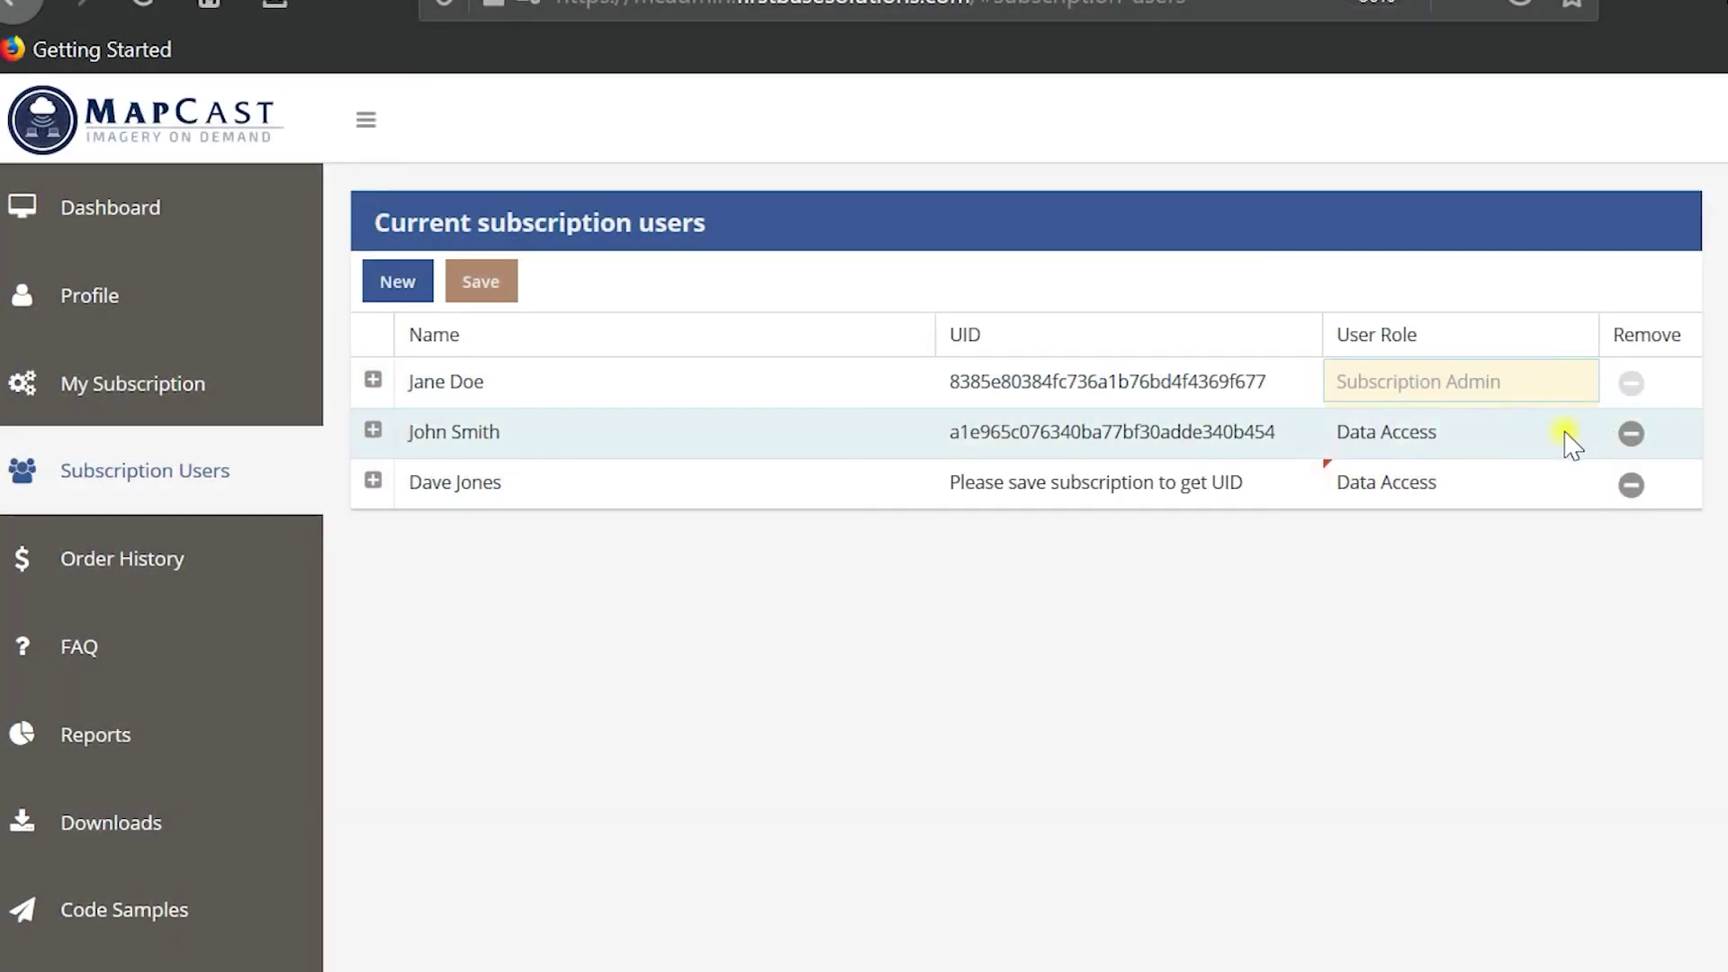
click(1577, 433)
click(1446, 521)
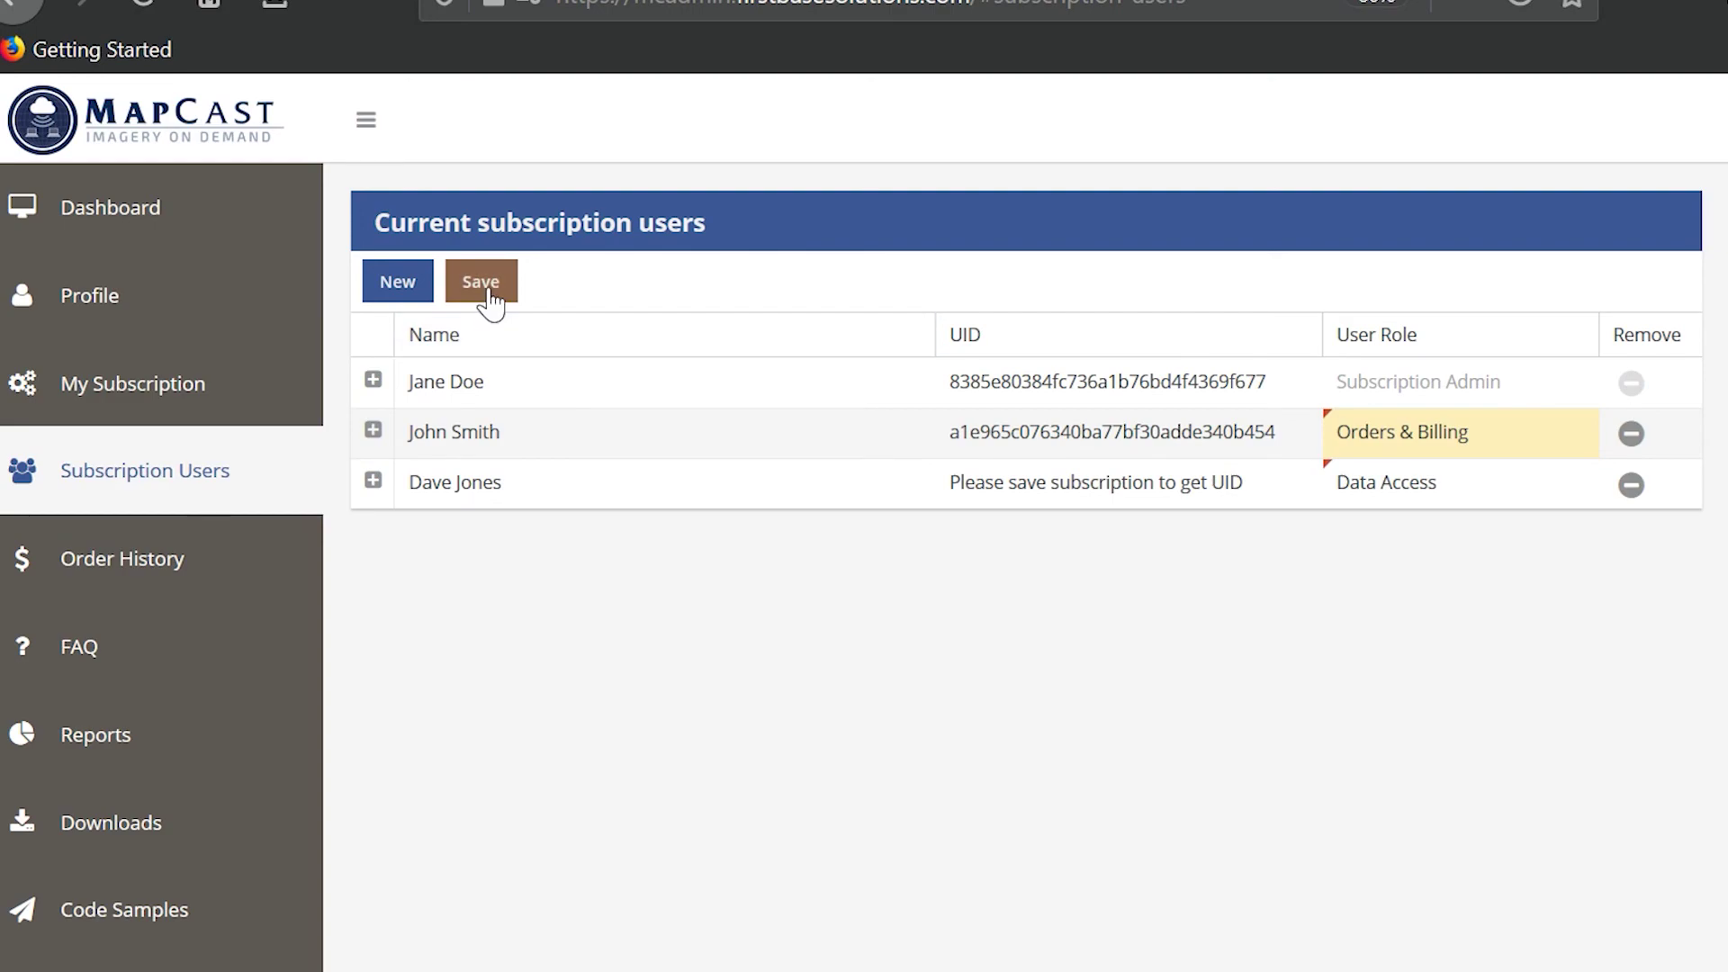
click(489, 299)
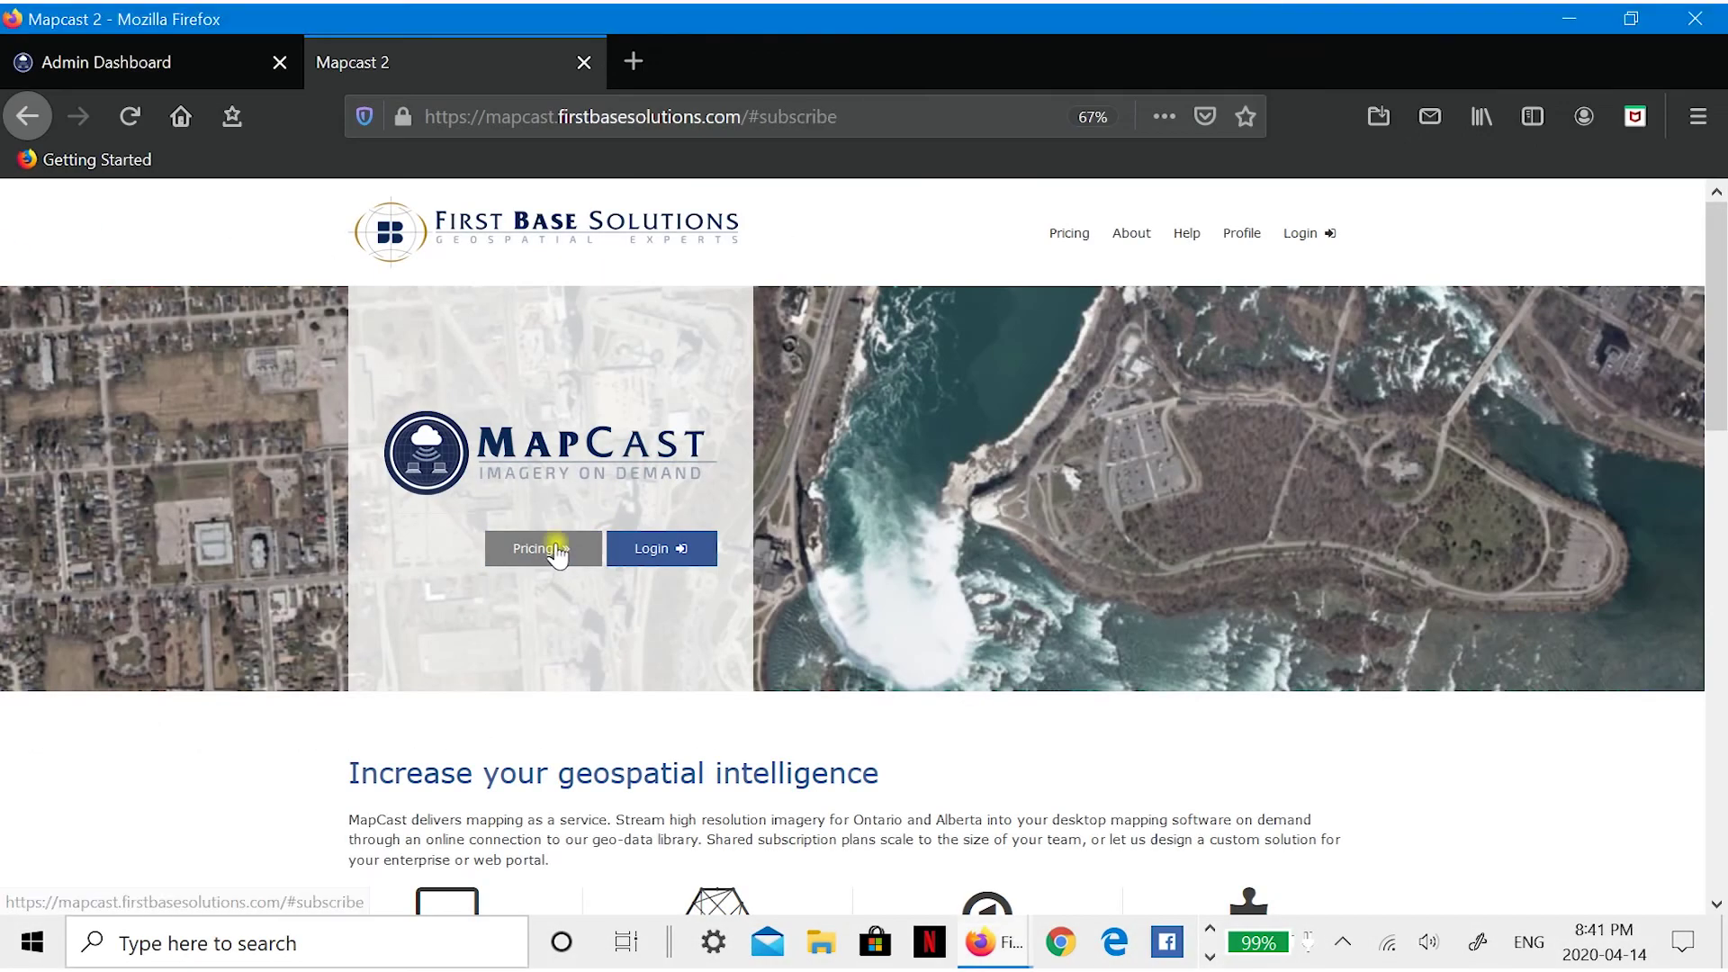
- On the Pricing page, review the Trial Subscription details and select the two-user Trial plan
click(557, 550)
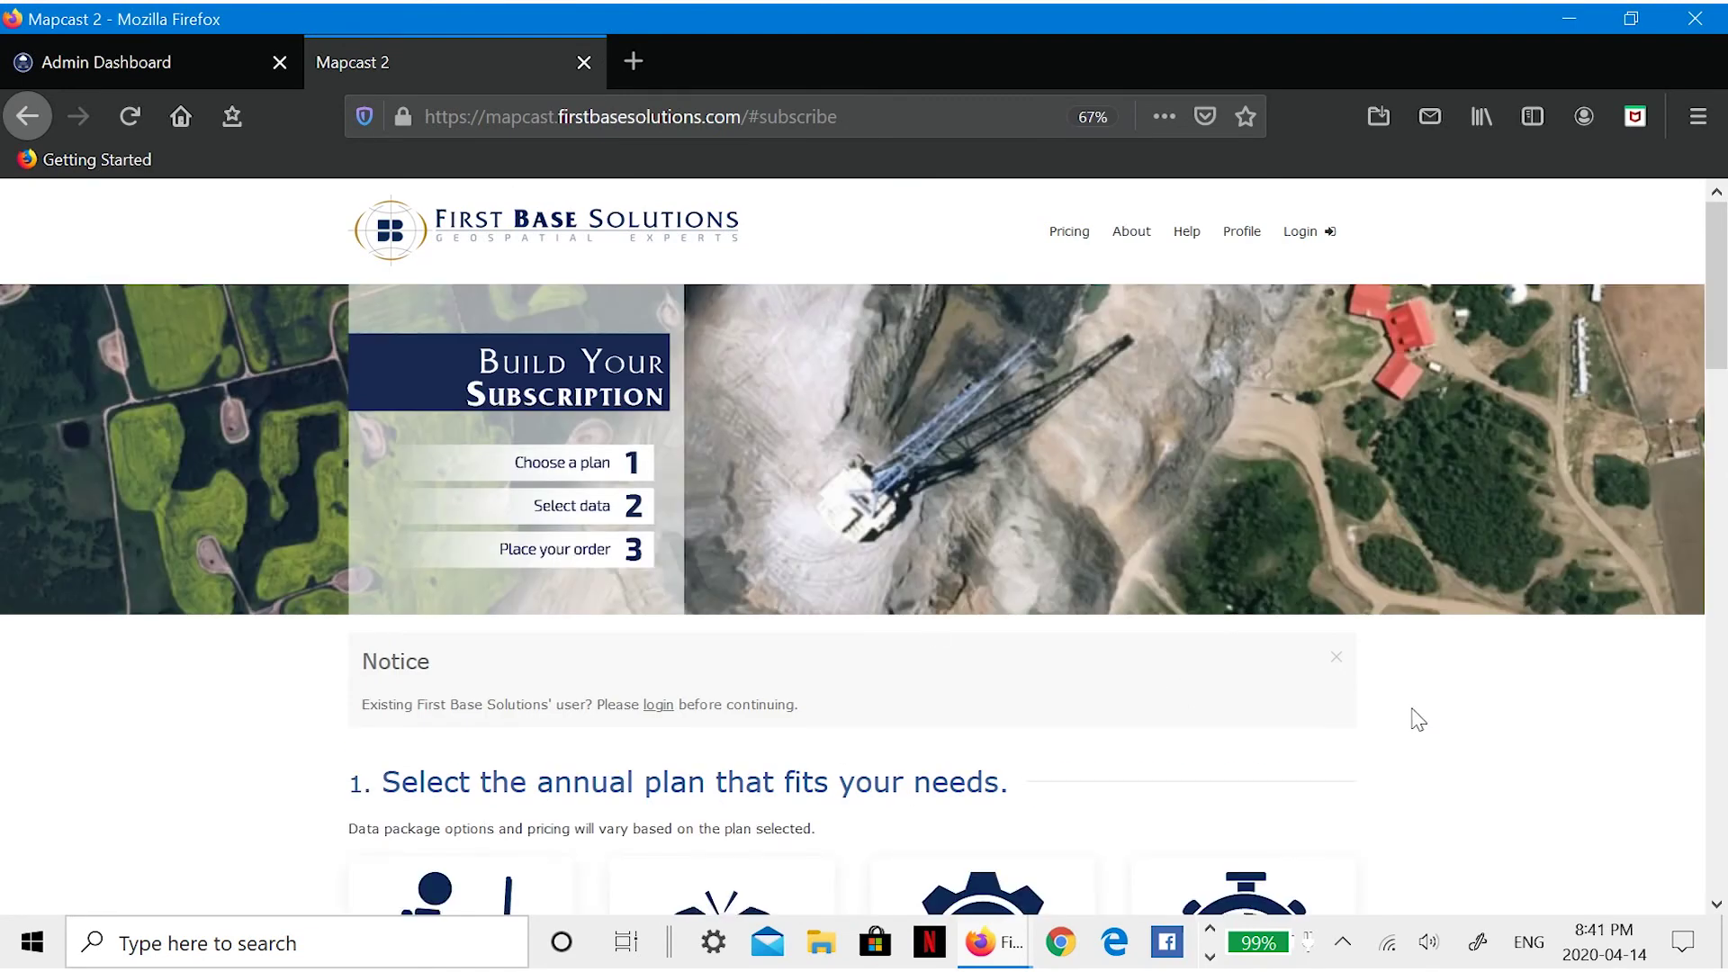
scroll(1412, 718, down, 5)
scroll(1442, 718, down, 1)
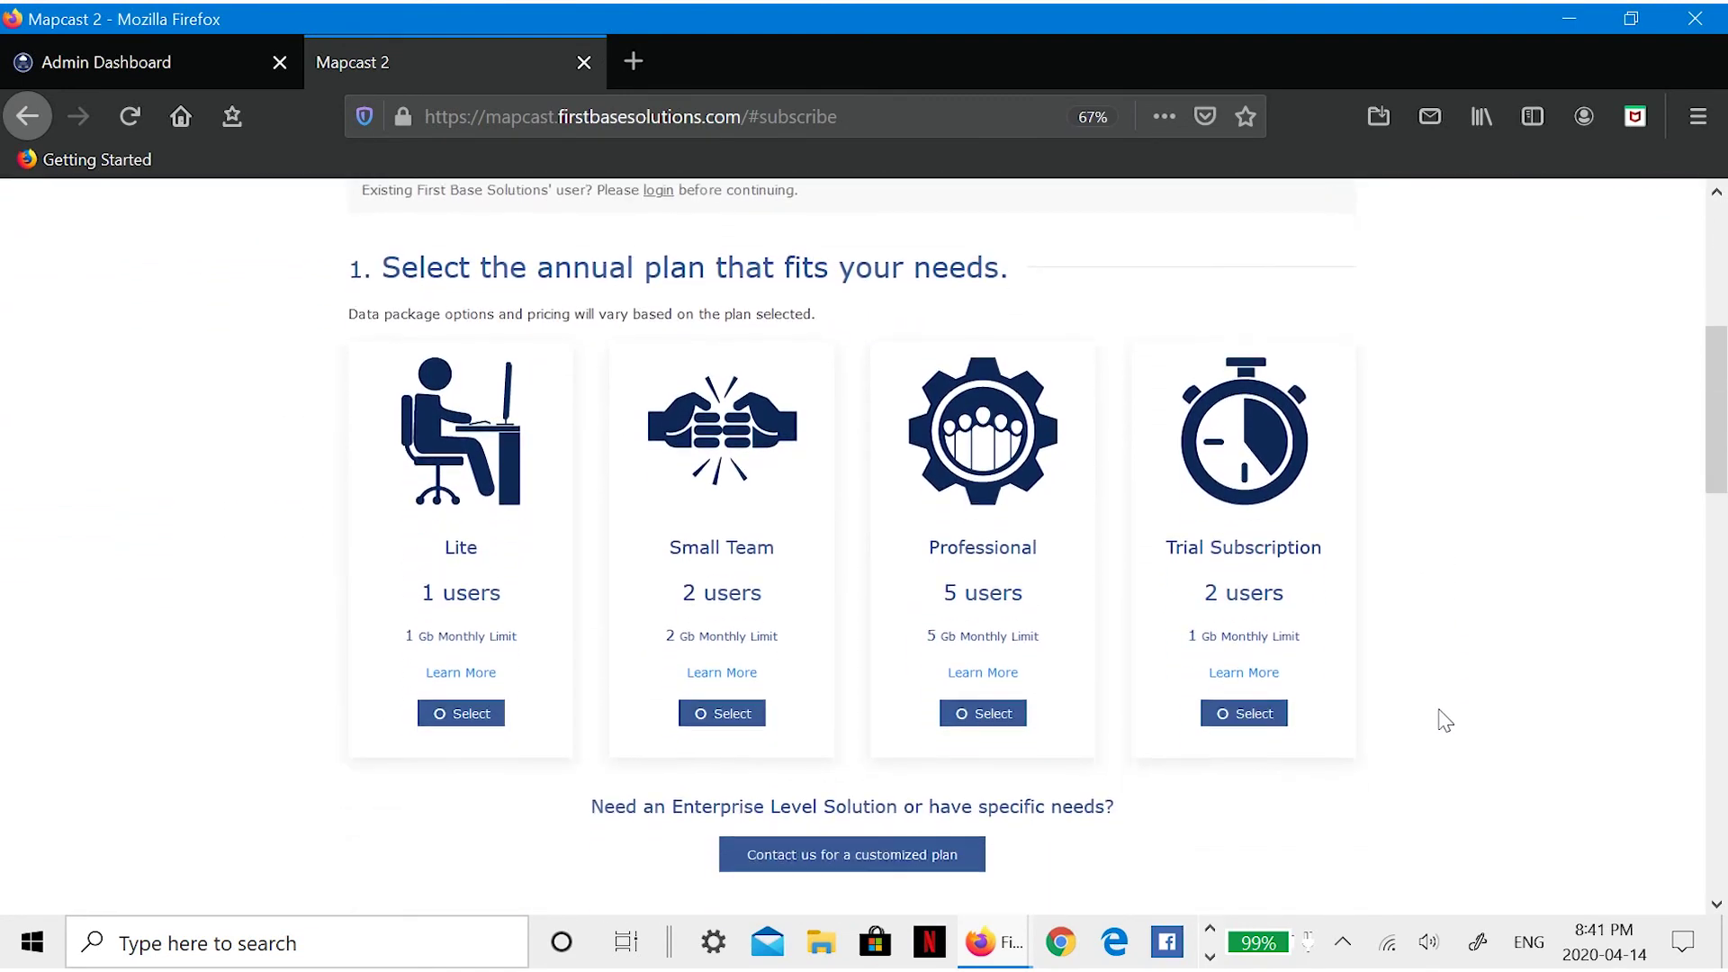
click(1267, 647)
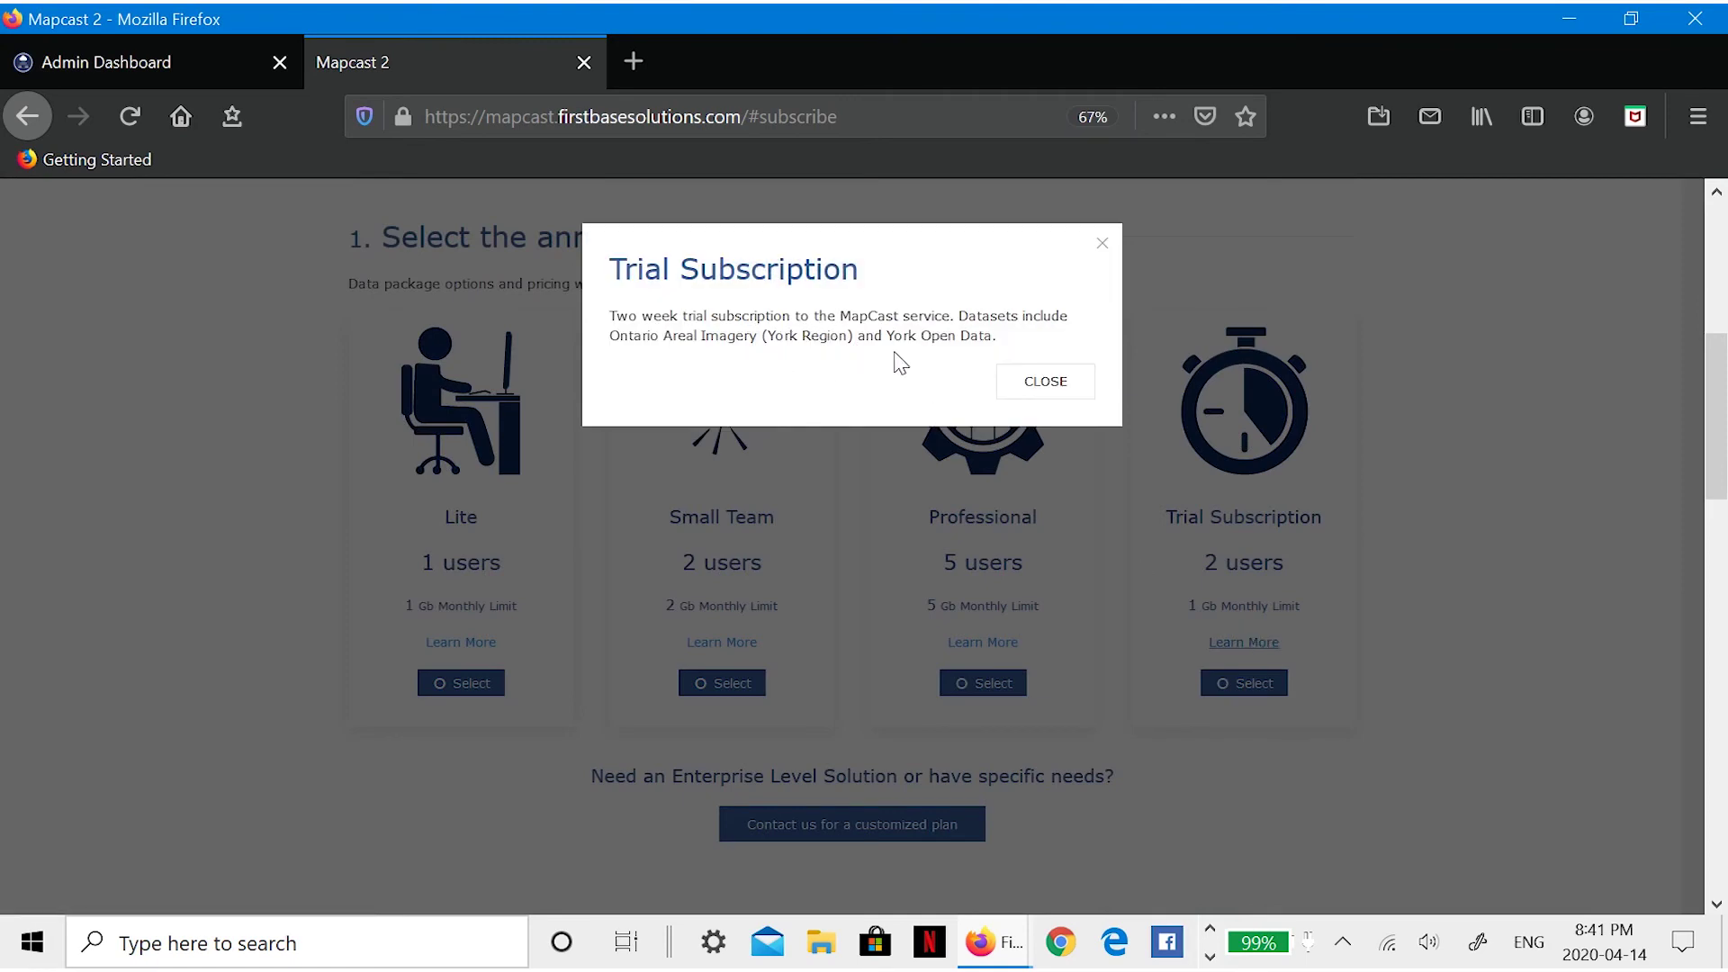
click(1057, 394)
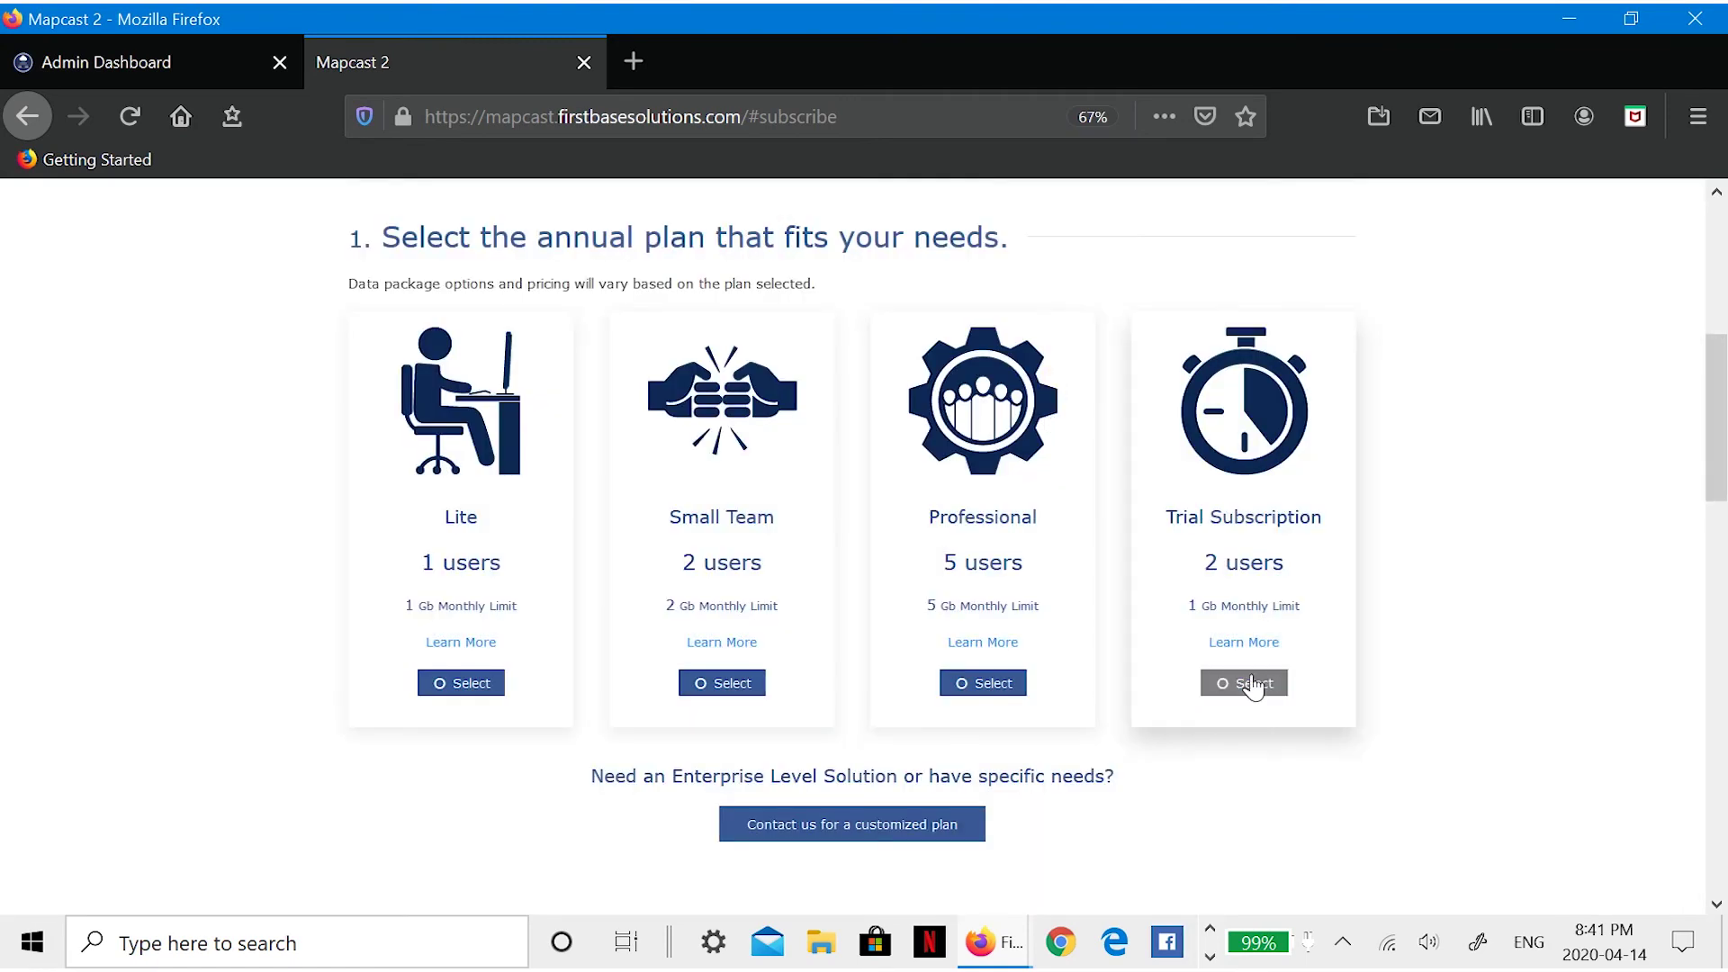
click(1252, 684)
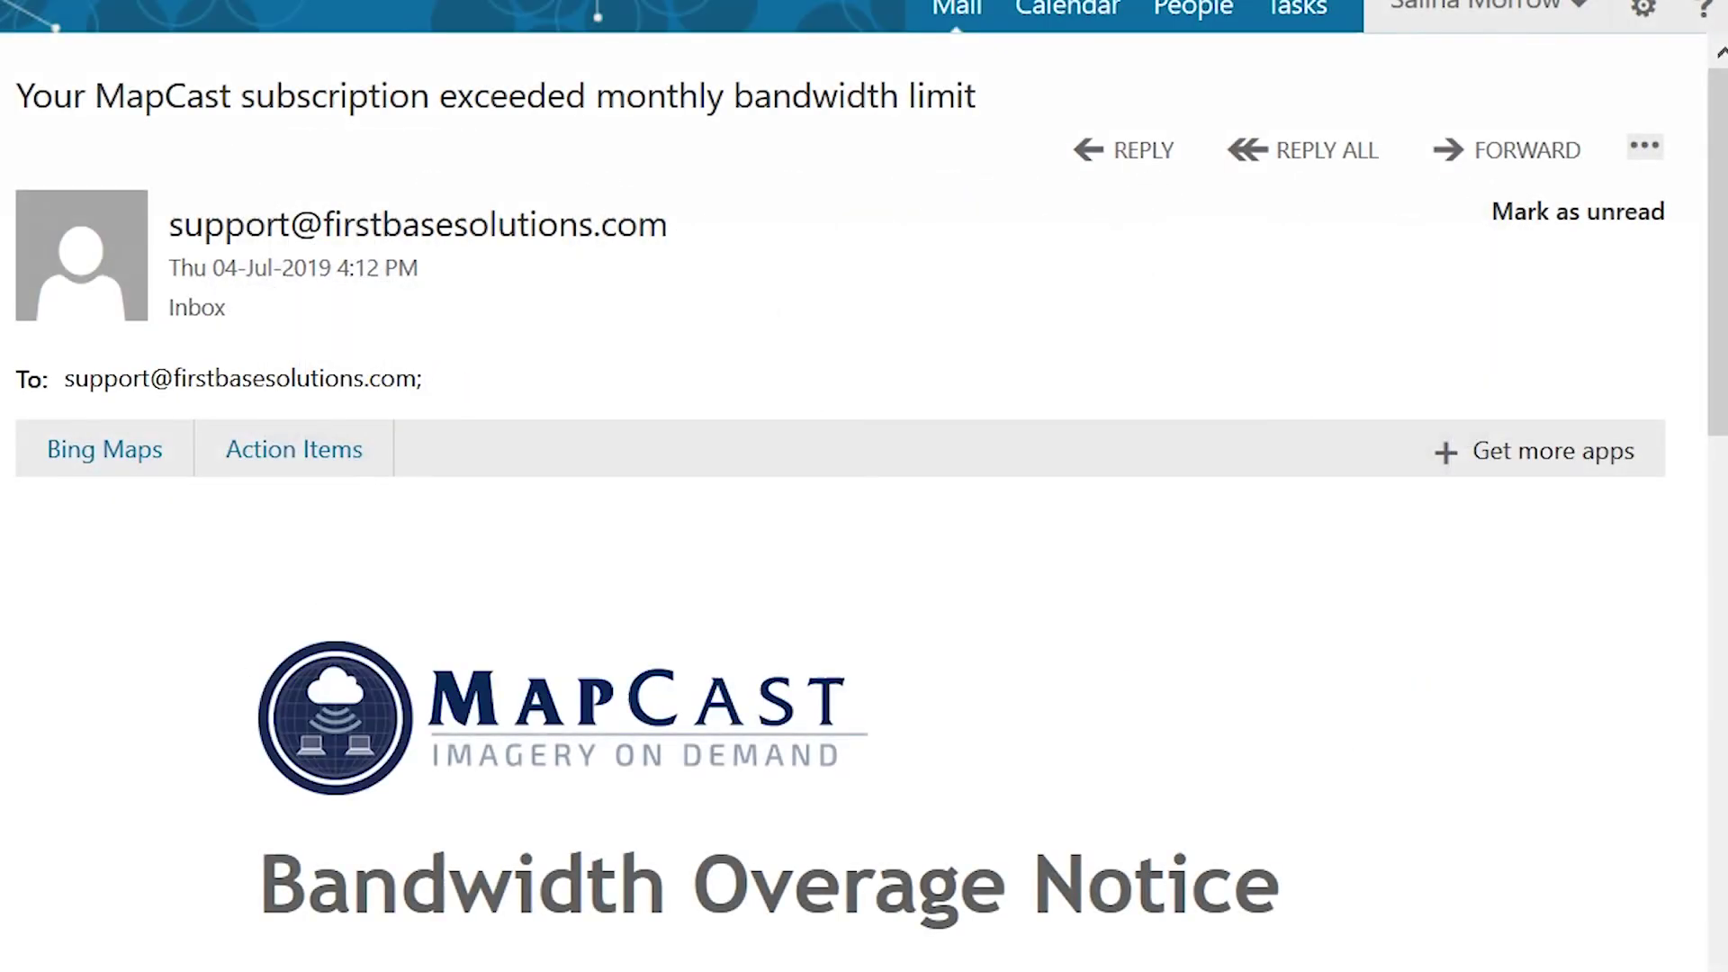
scroll(1035, 309, down, 9)
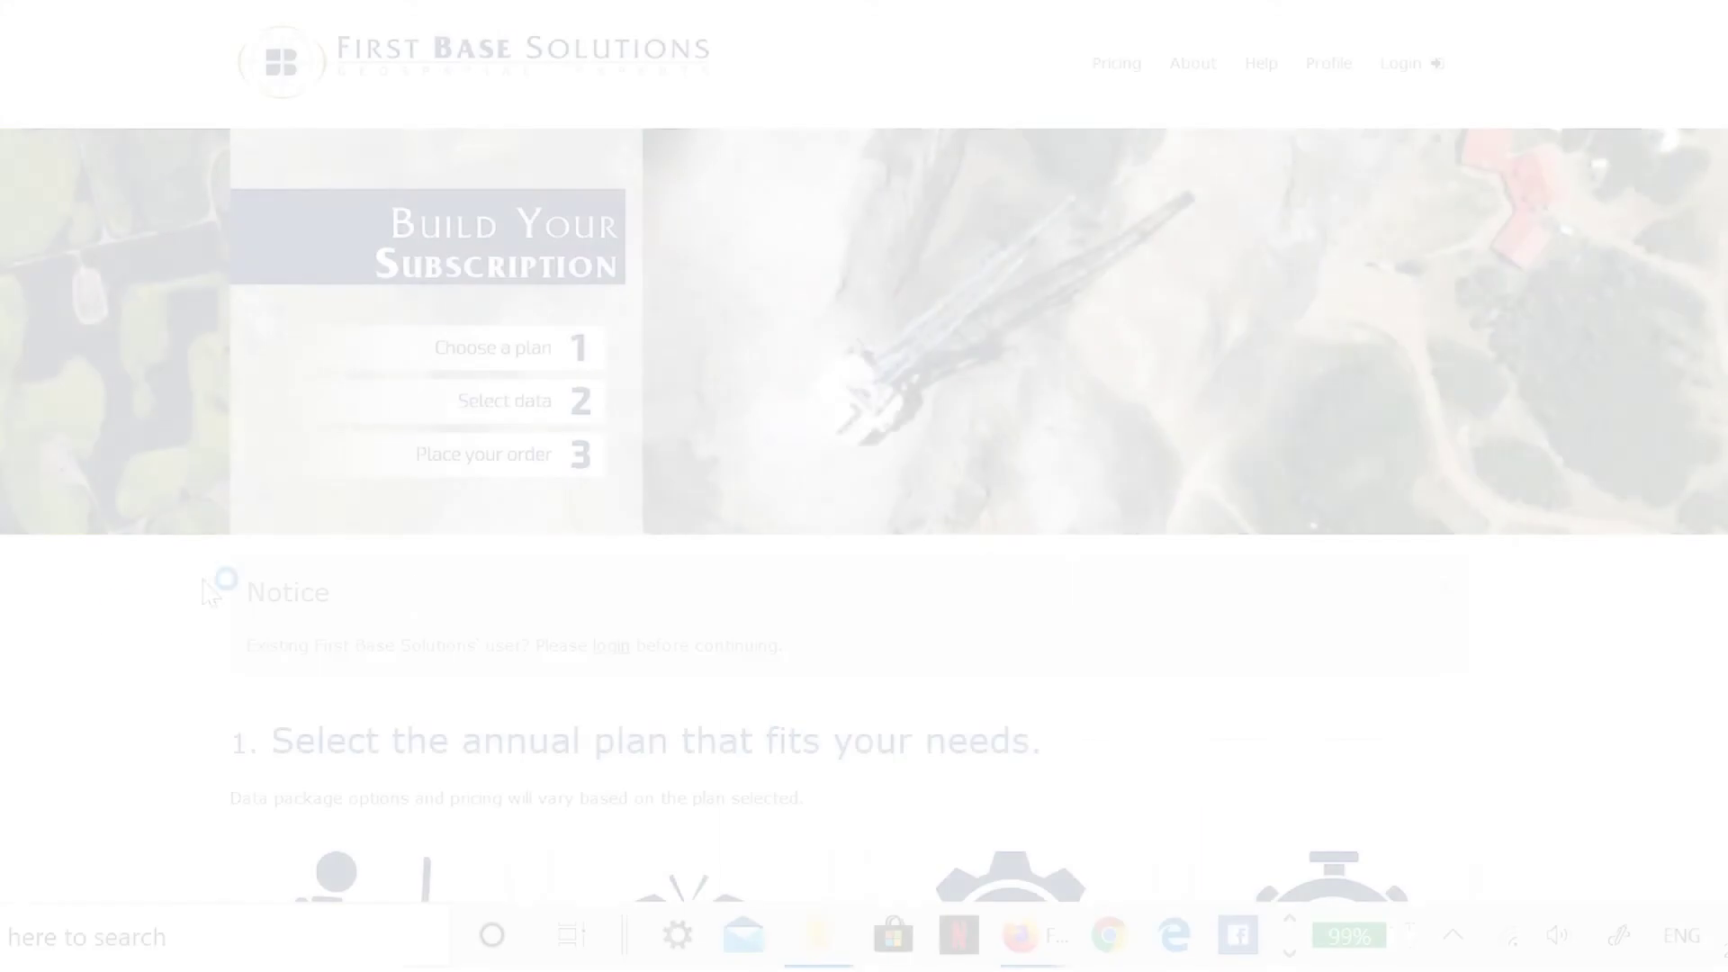
- Select Lite and inspect Ontario Aerial Imagery: May 8th 2019 capture, 10cm resolution, Barrie and Guelph coverage
scroll(97, 630, down, 2)
scroll(90, 630, down, 5)
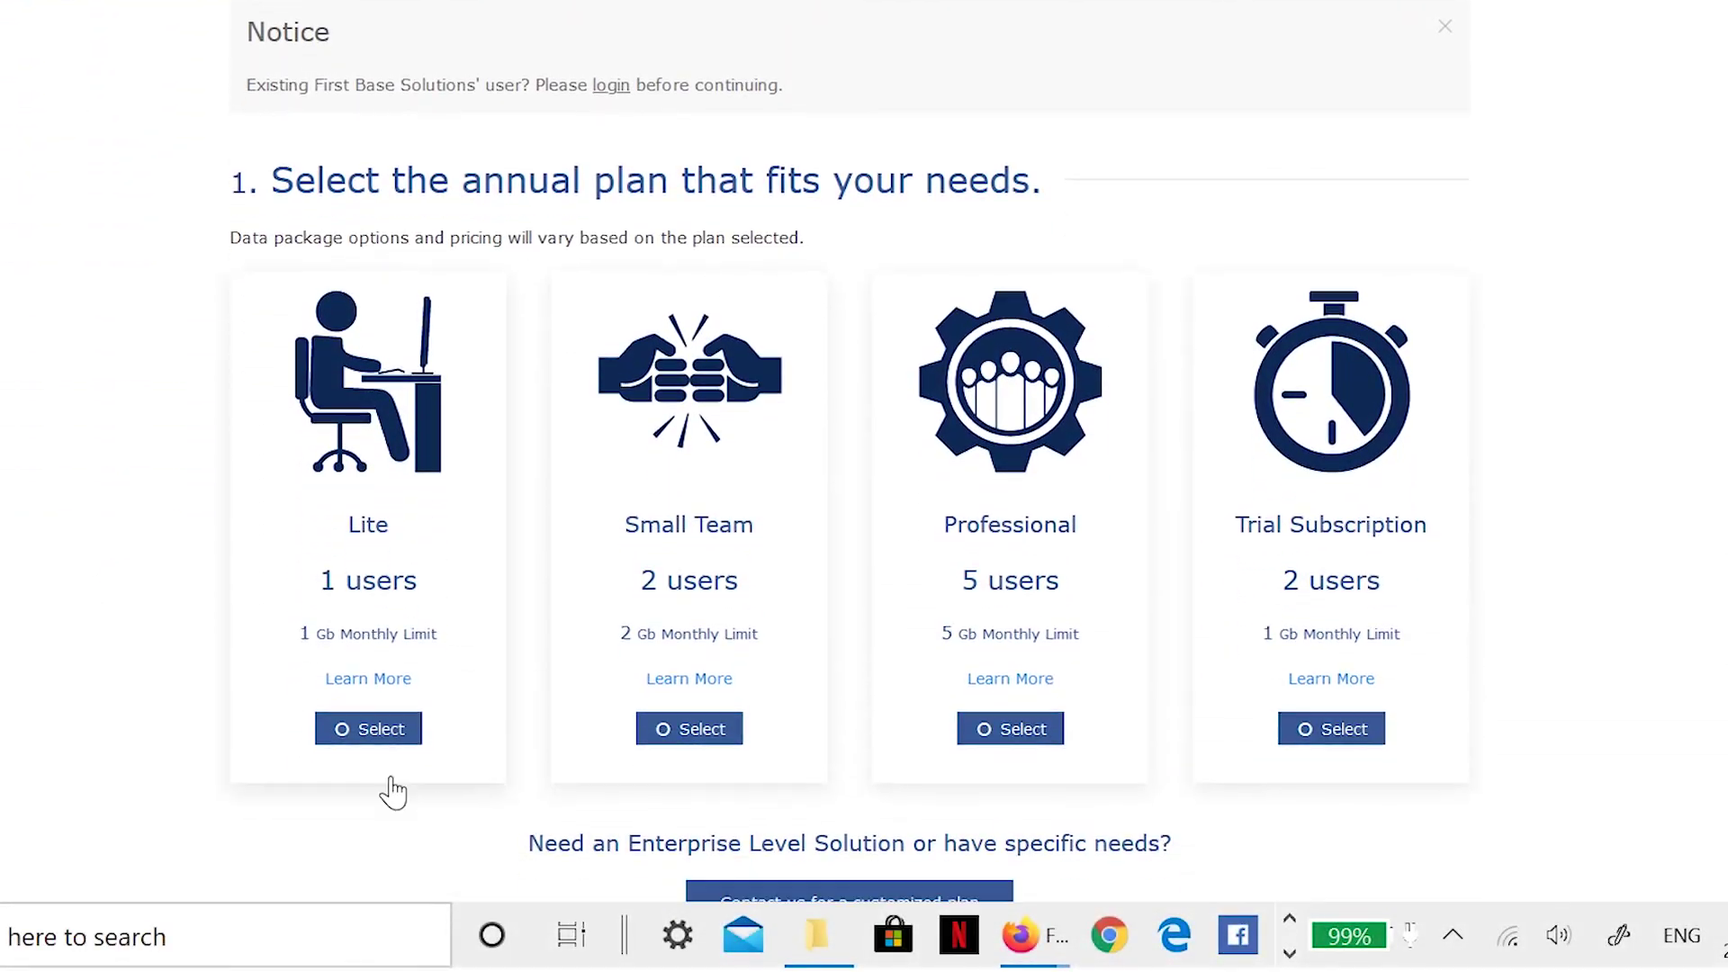
click(400, 731)
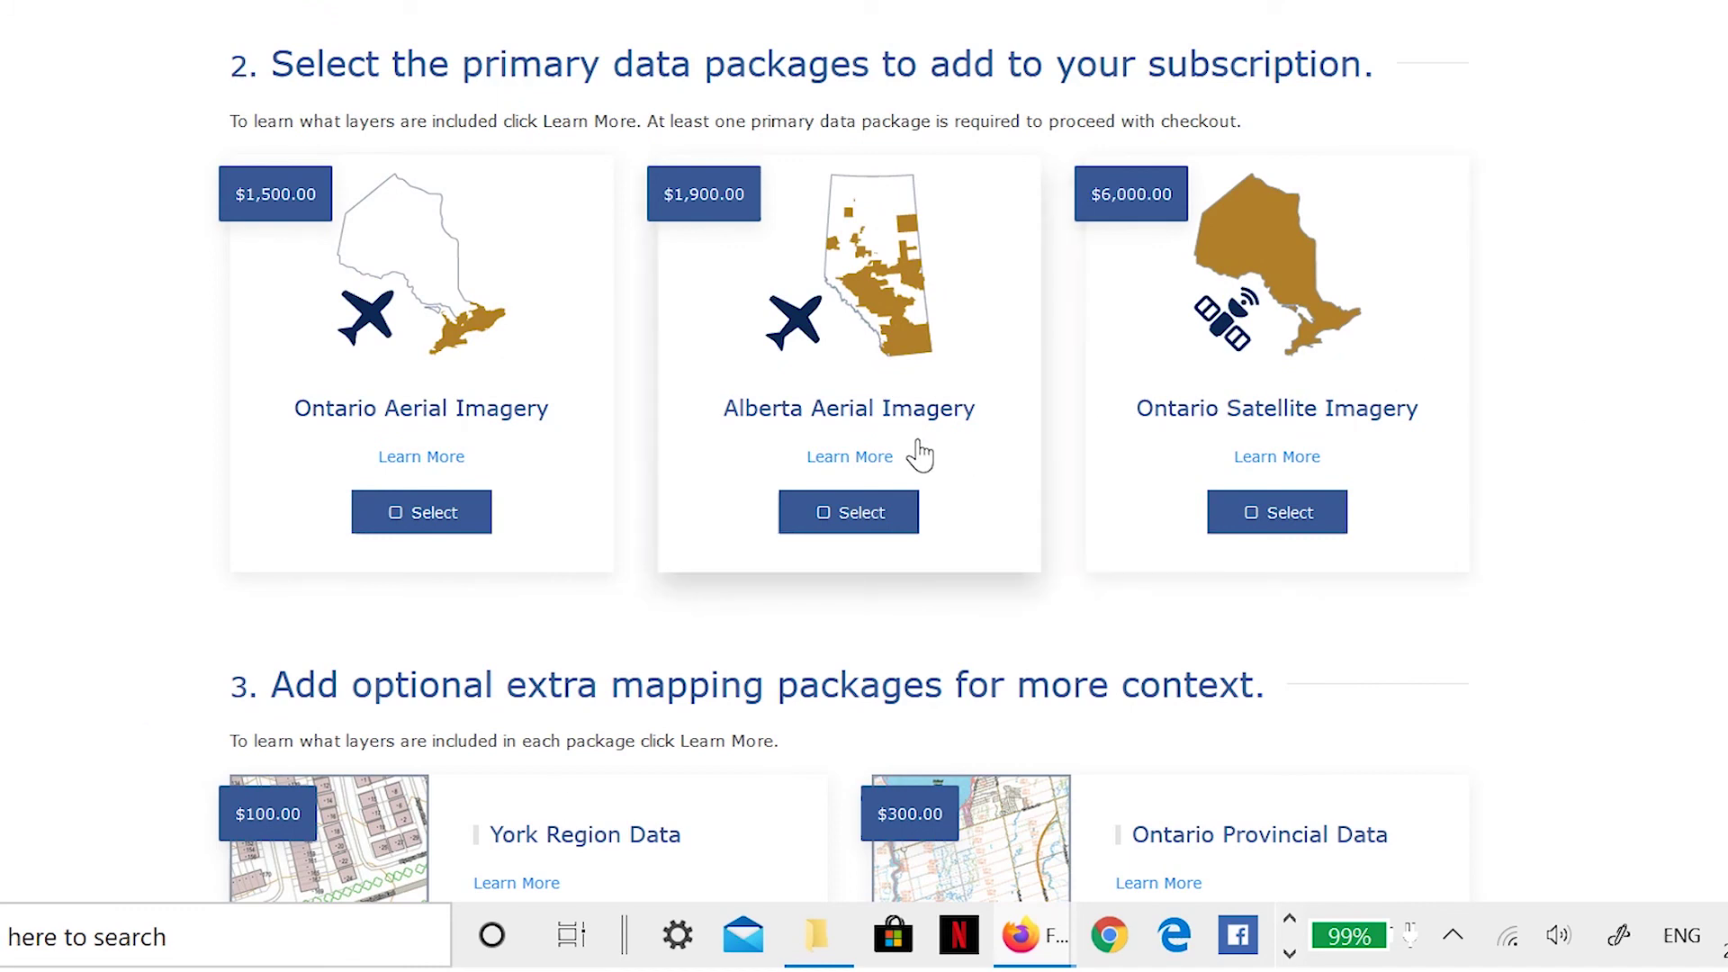
click(419, 459)
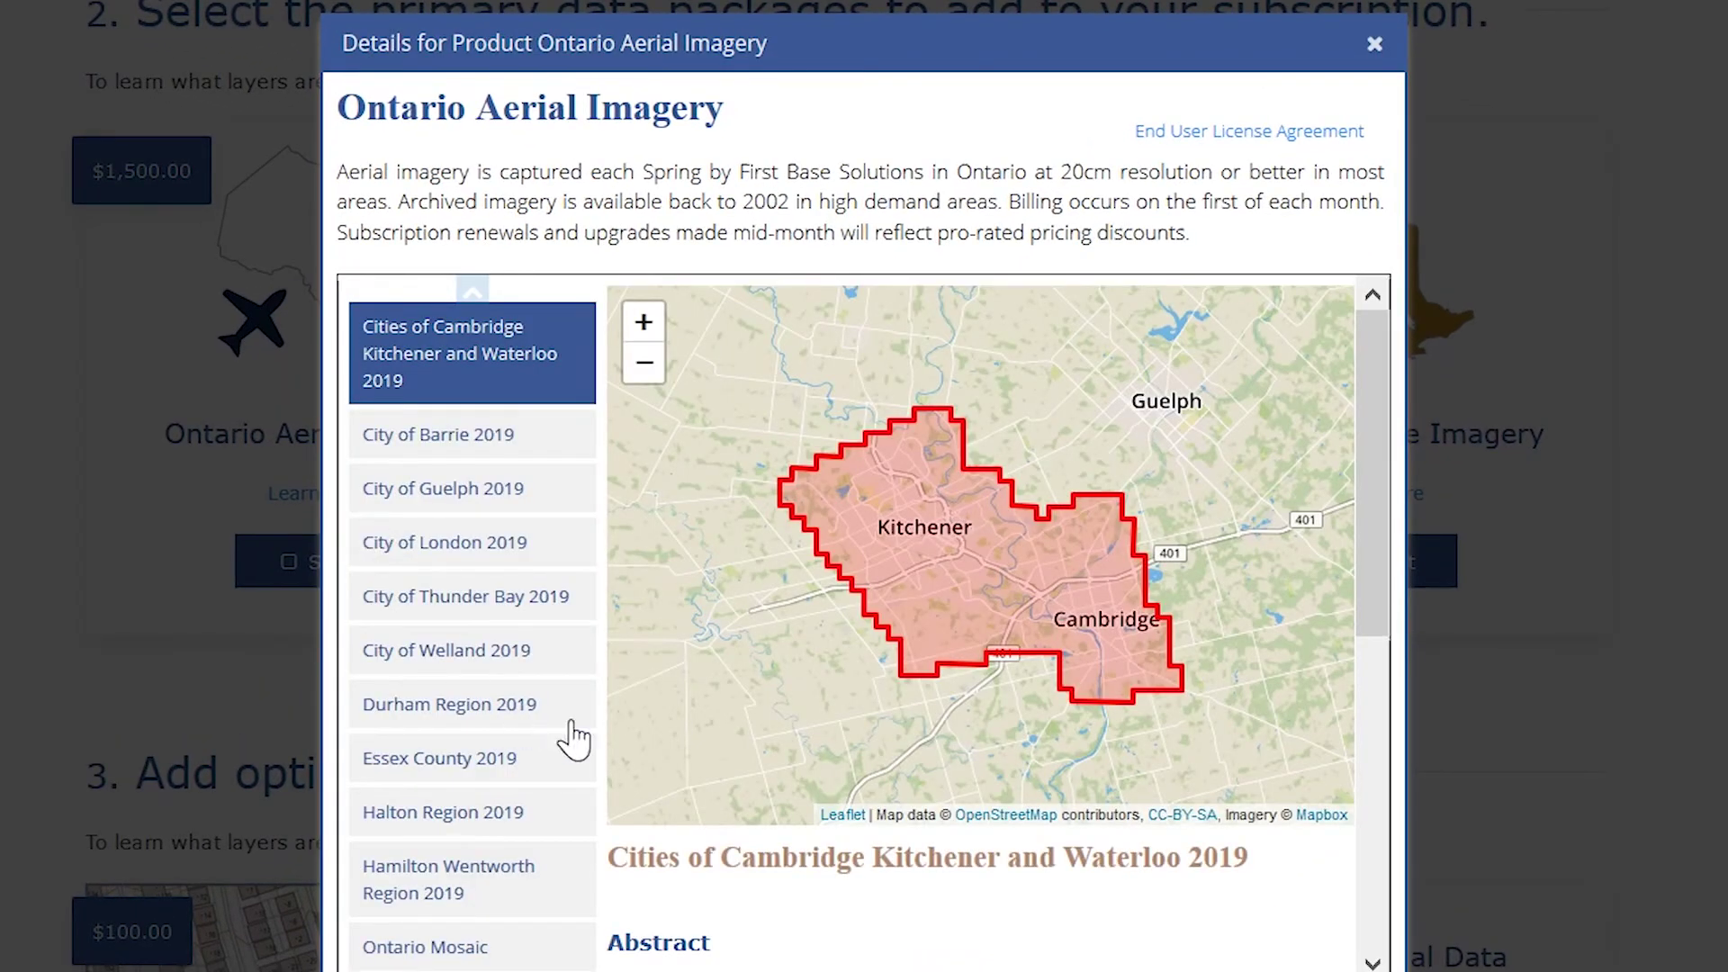
scroll(1260, 903, down, 4)
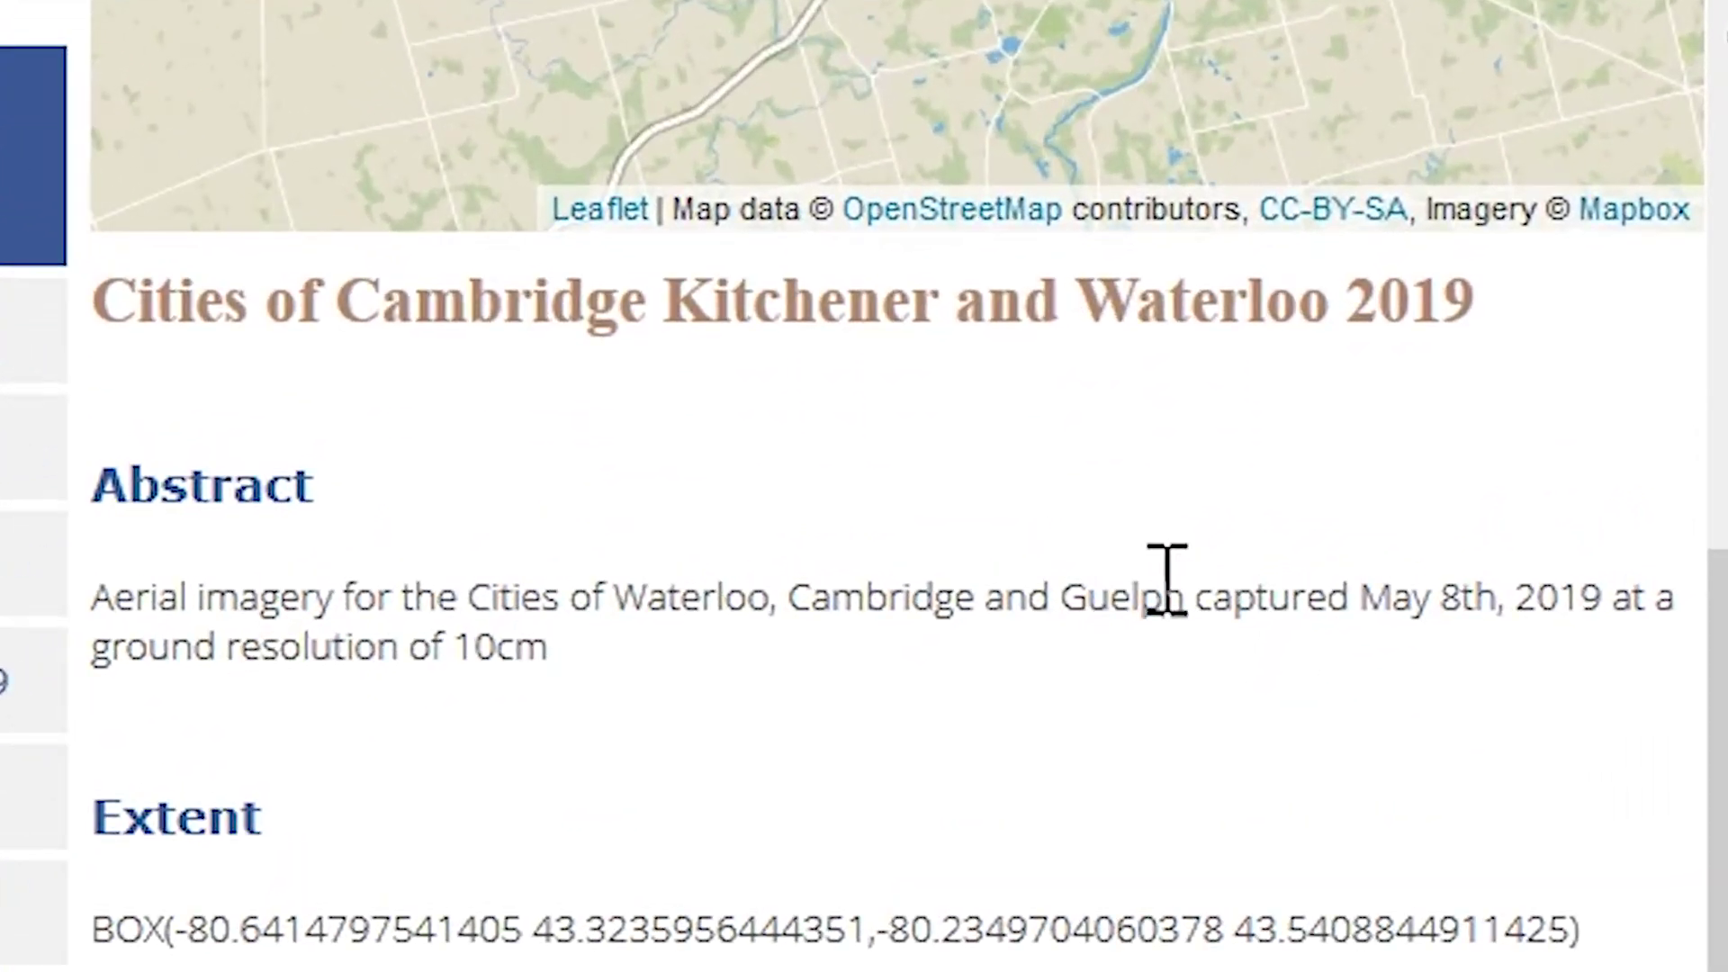
drag(1140, 581, 1552, 595)
drag(597, 657, 429, 681)
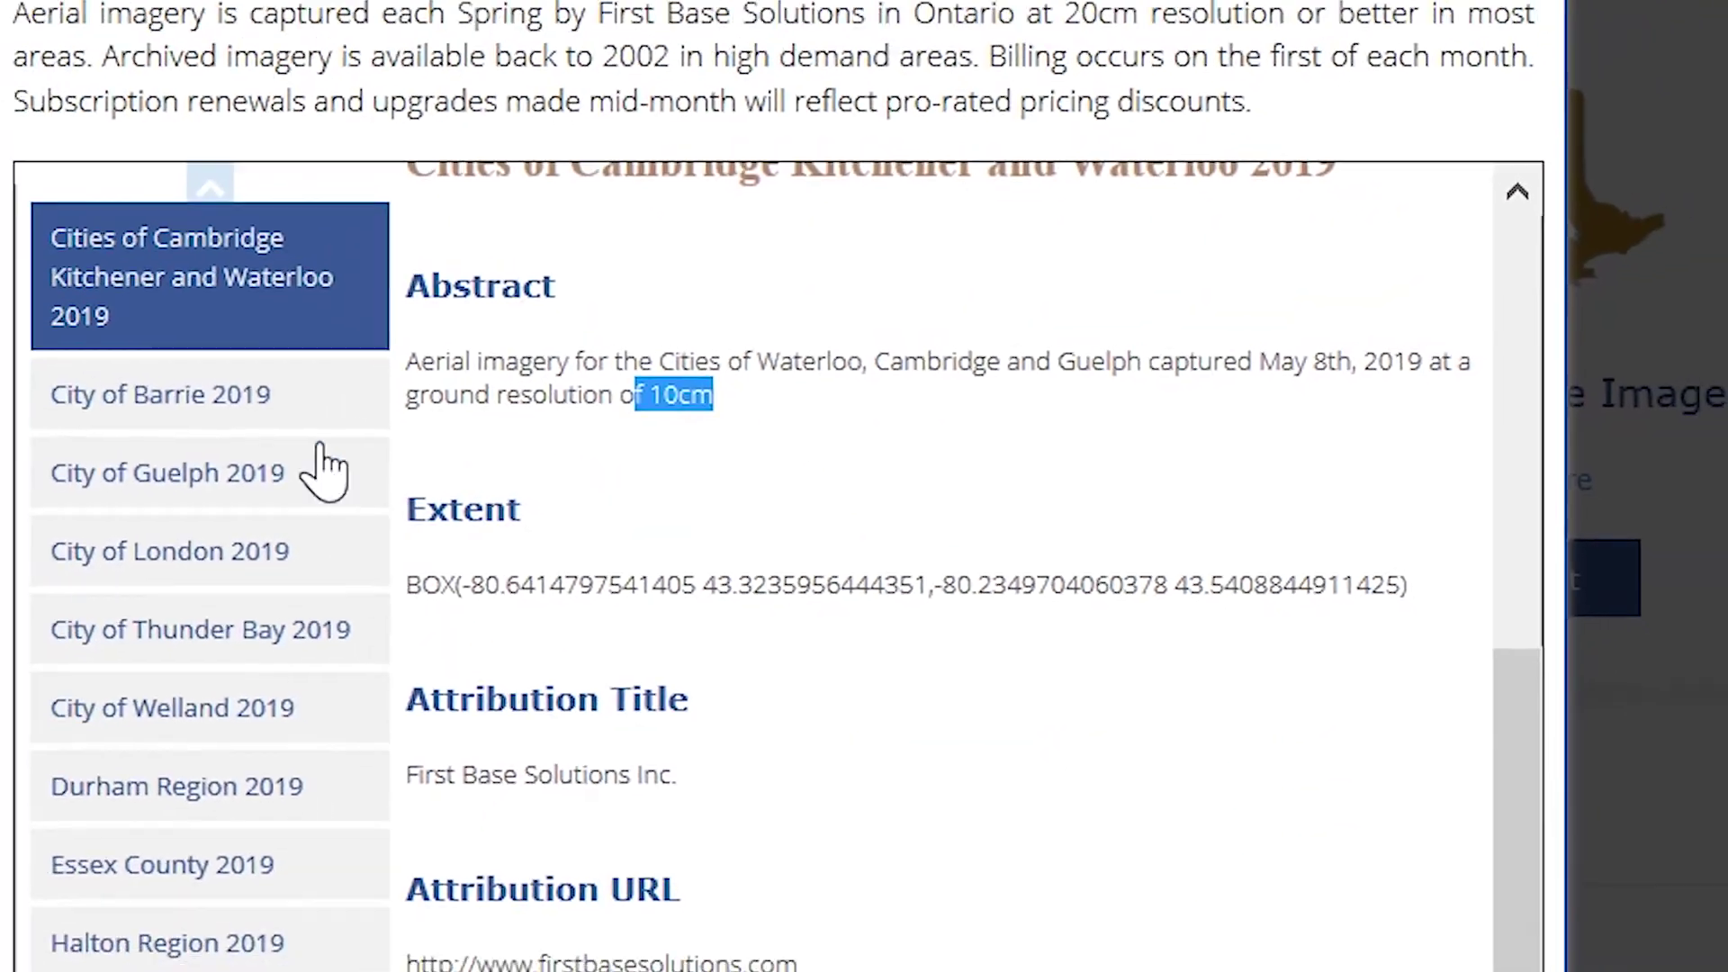
click(32, 354)
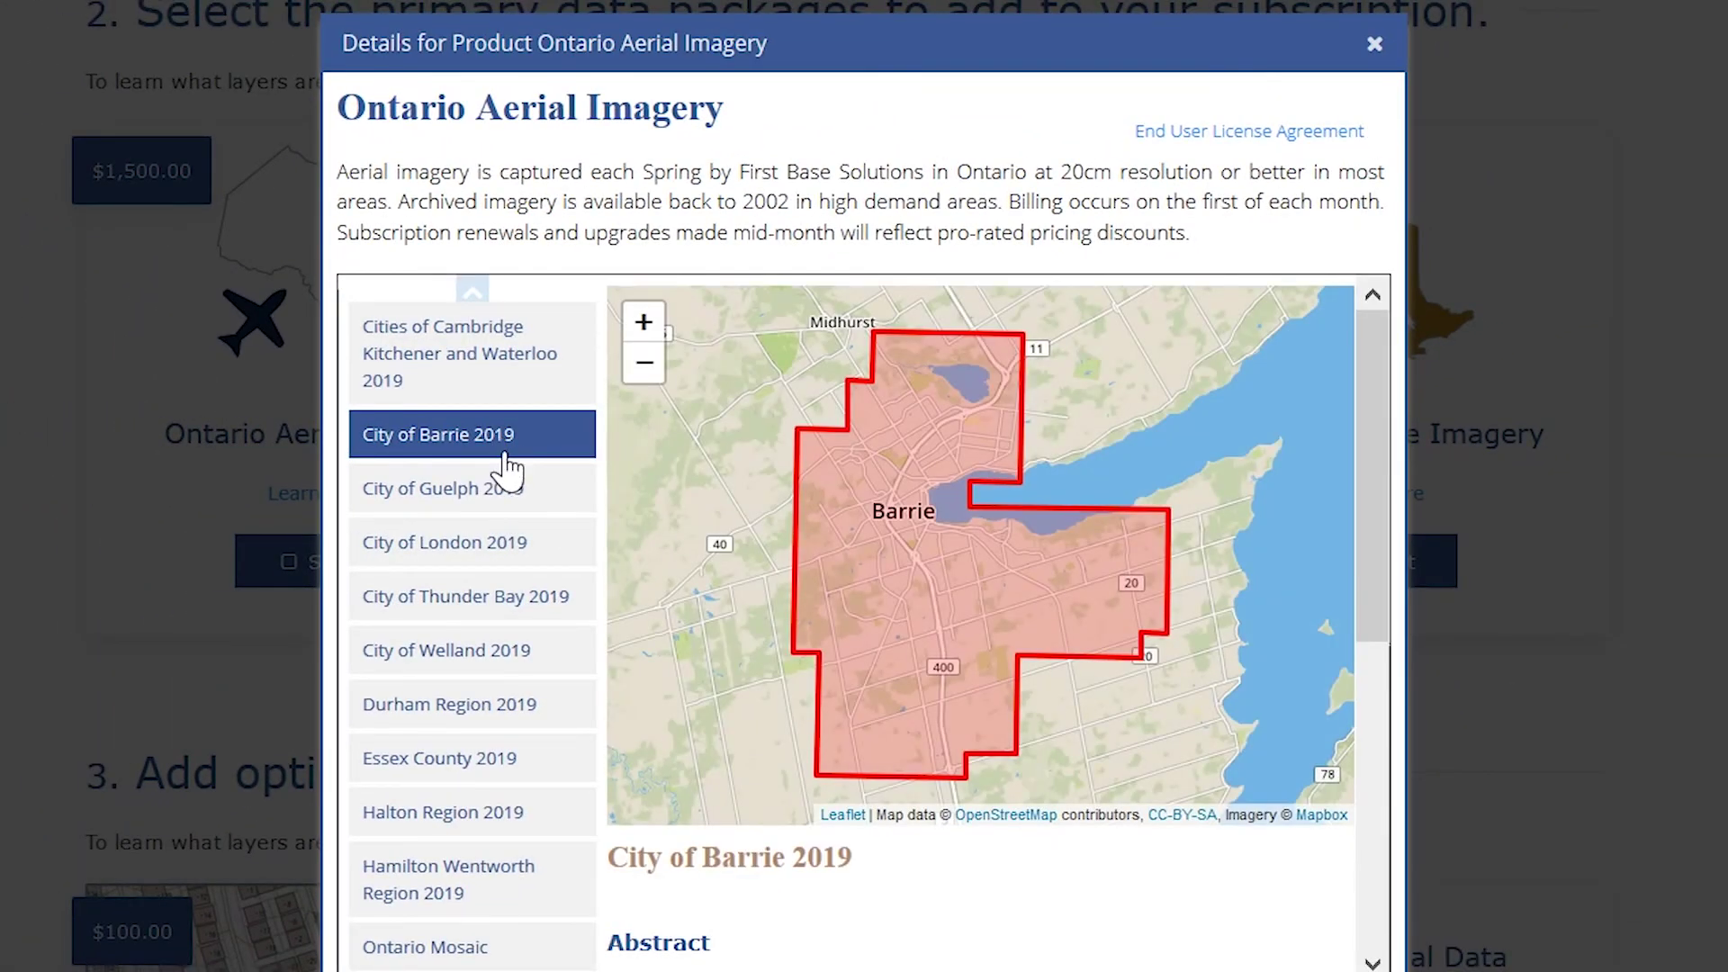
click(504, 493)
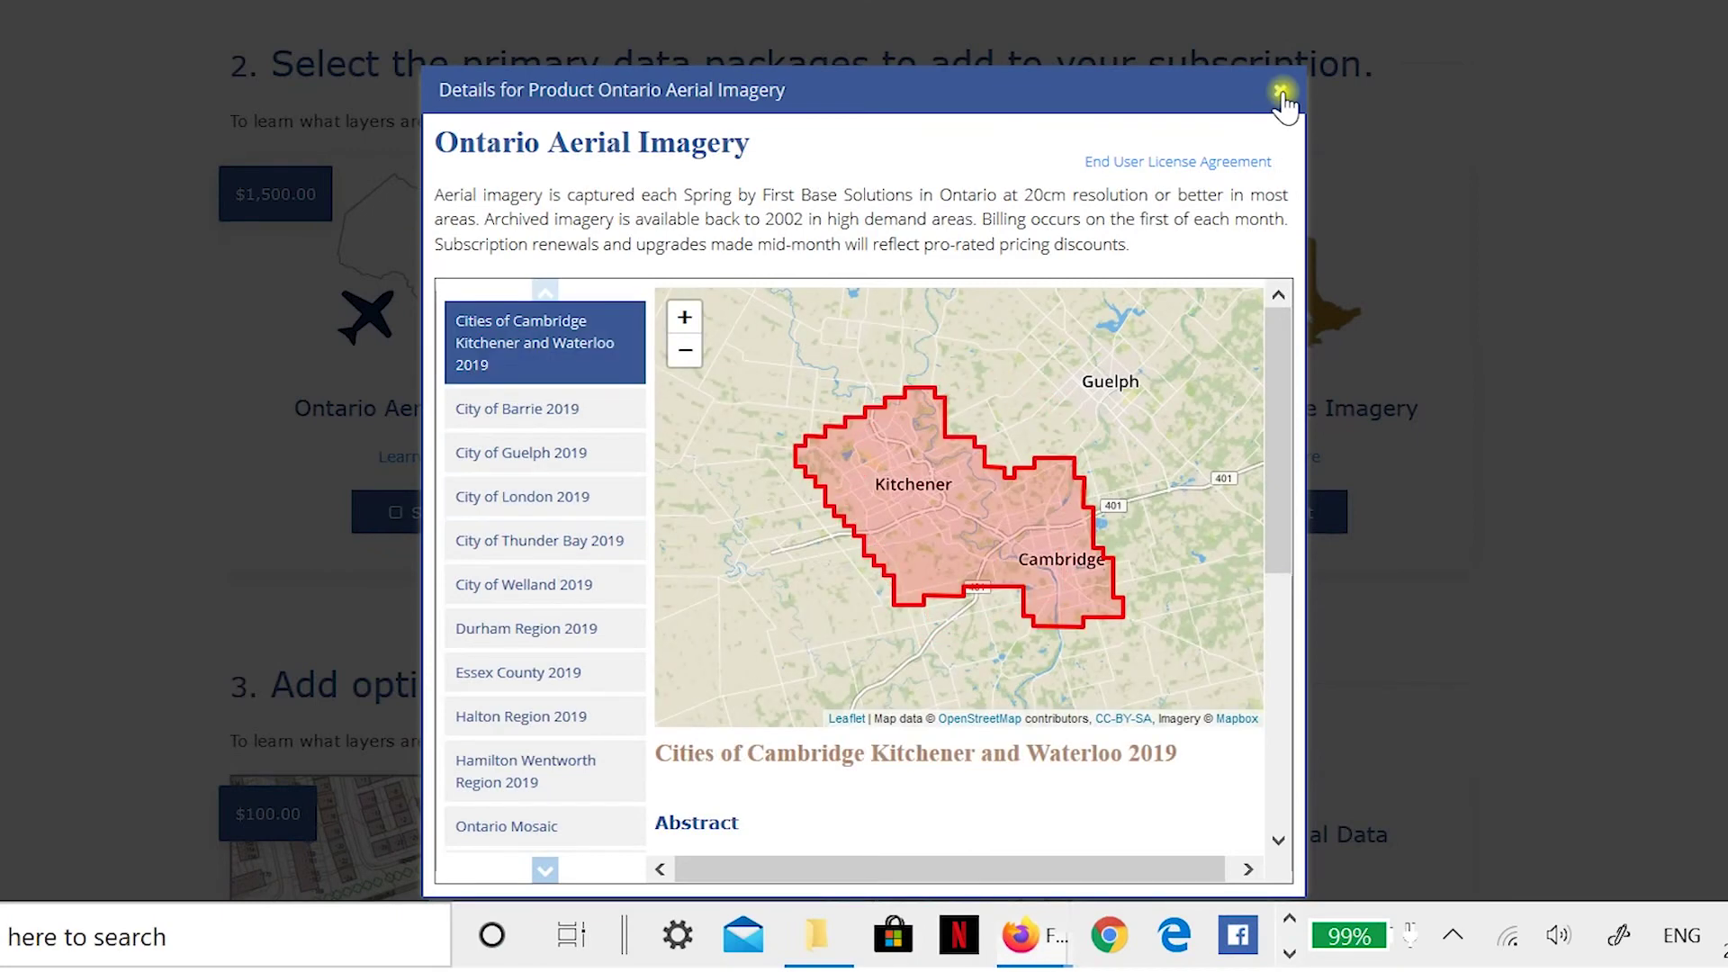
click(1282, 90)
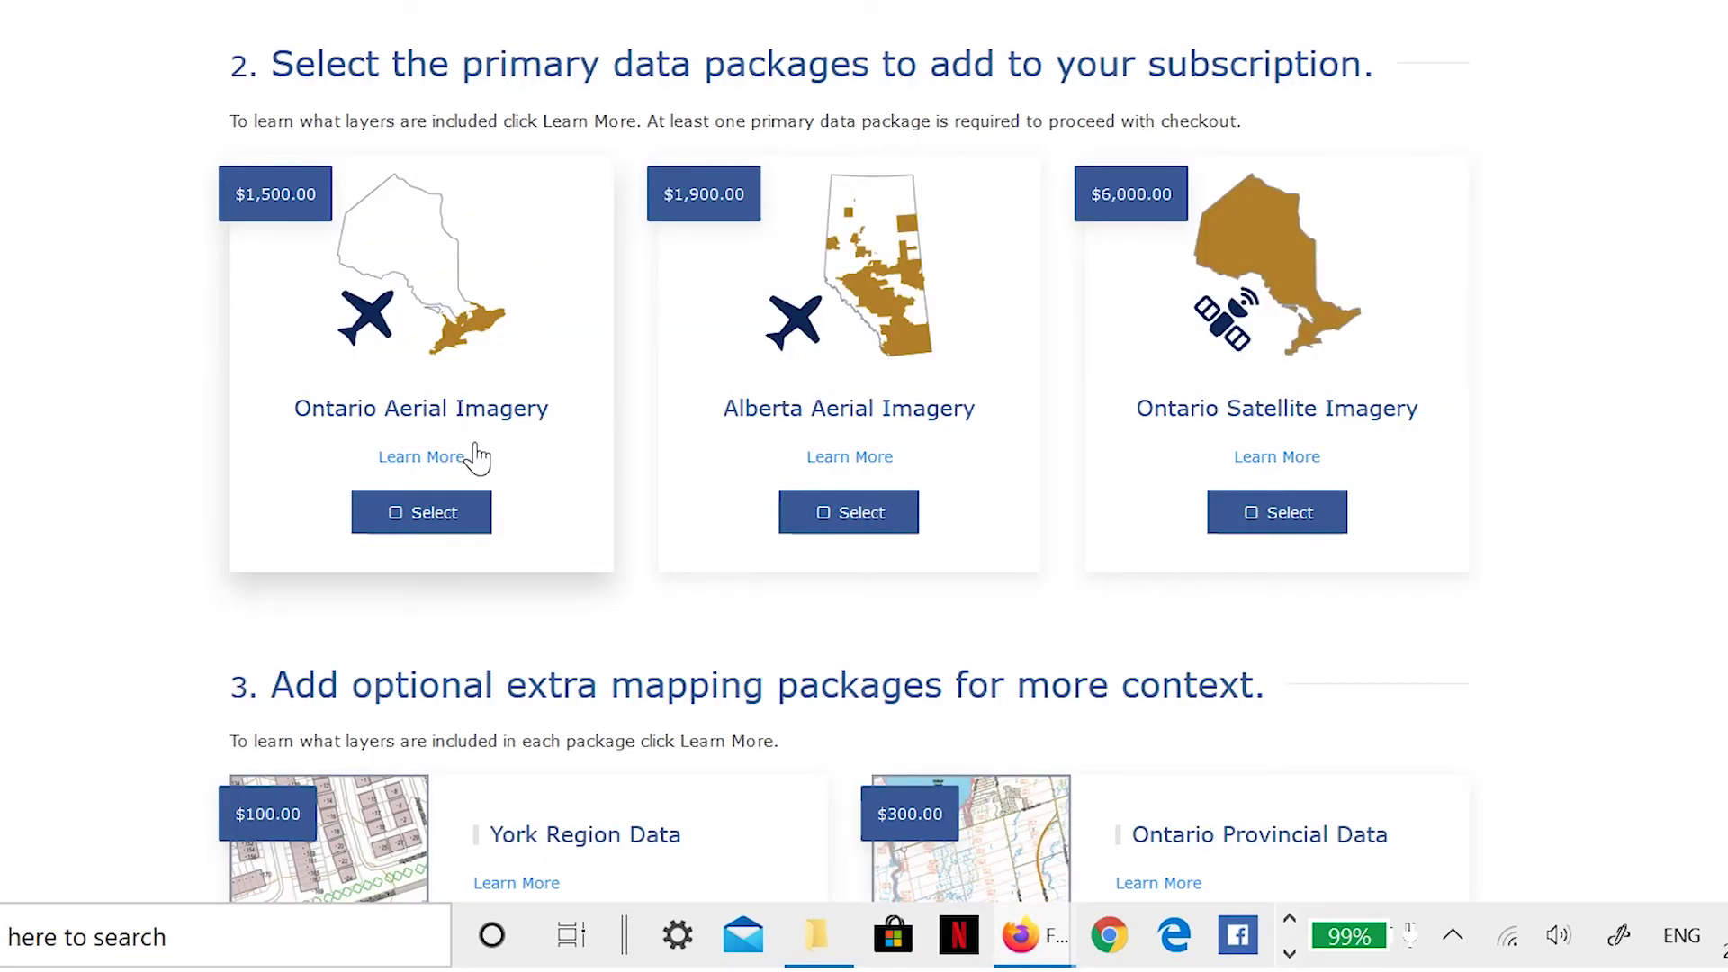
- Add Ontario and Alberta Aerial Imagery, leaving Ontario Satellite Imagery deselected
click(423, 518)
click(837, 527)
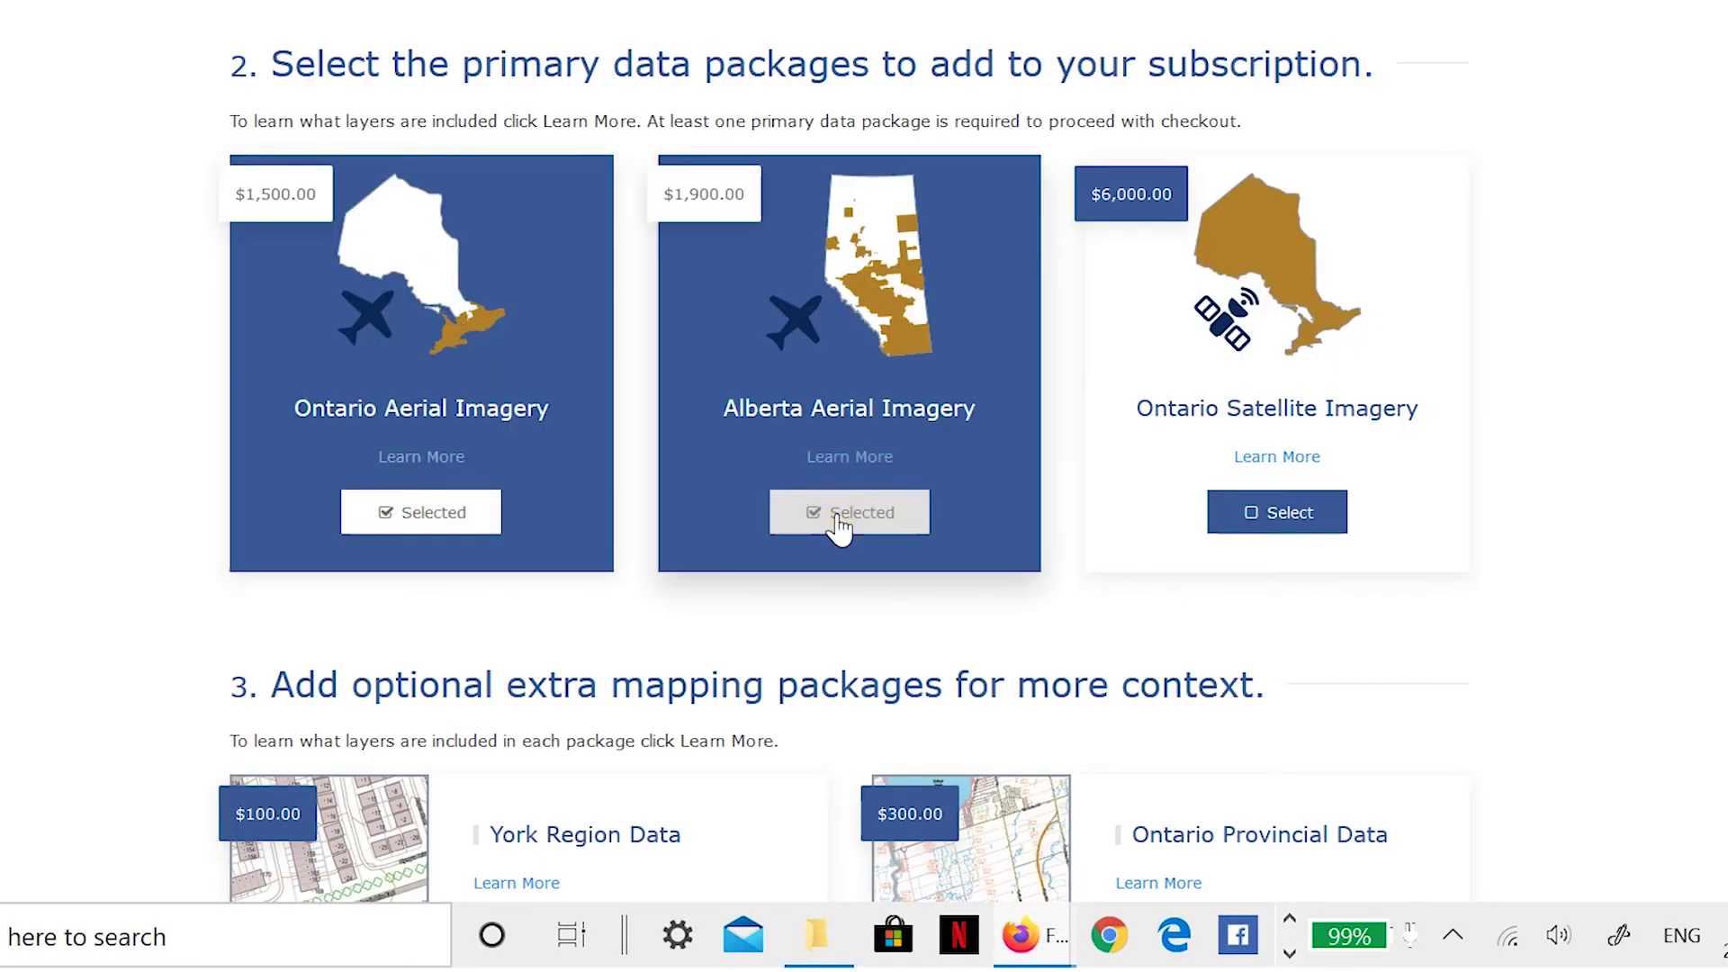
click(1301, 519)
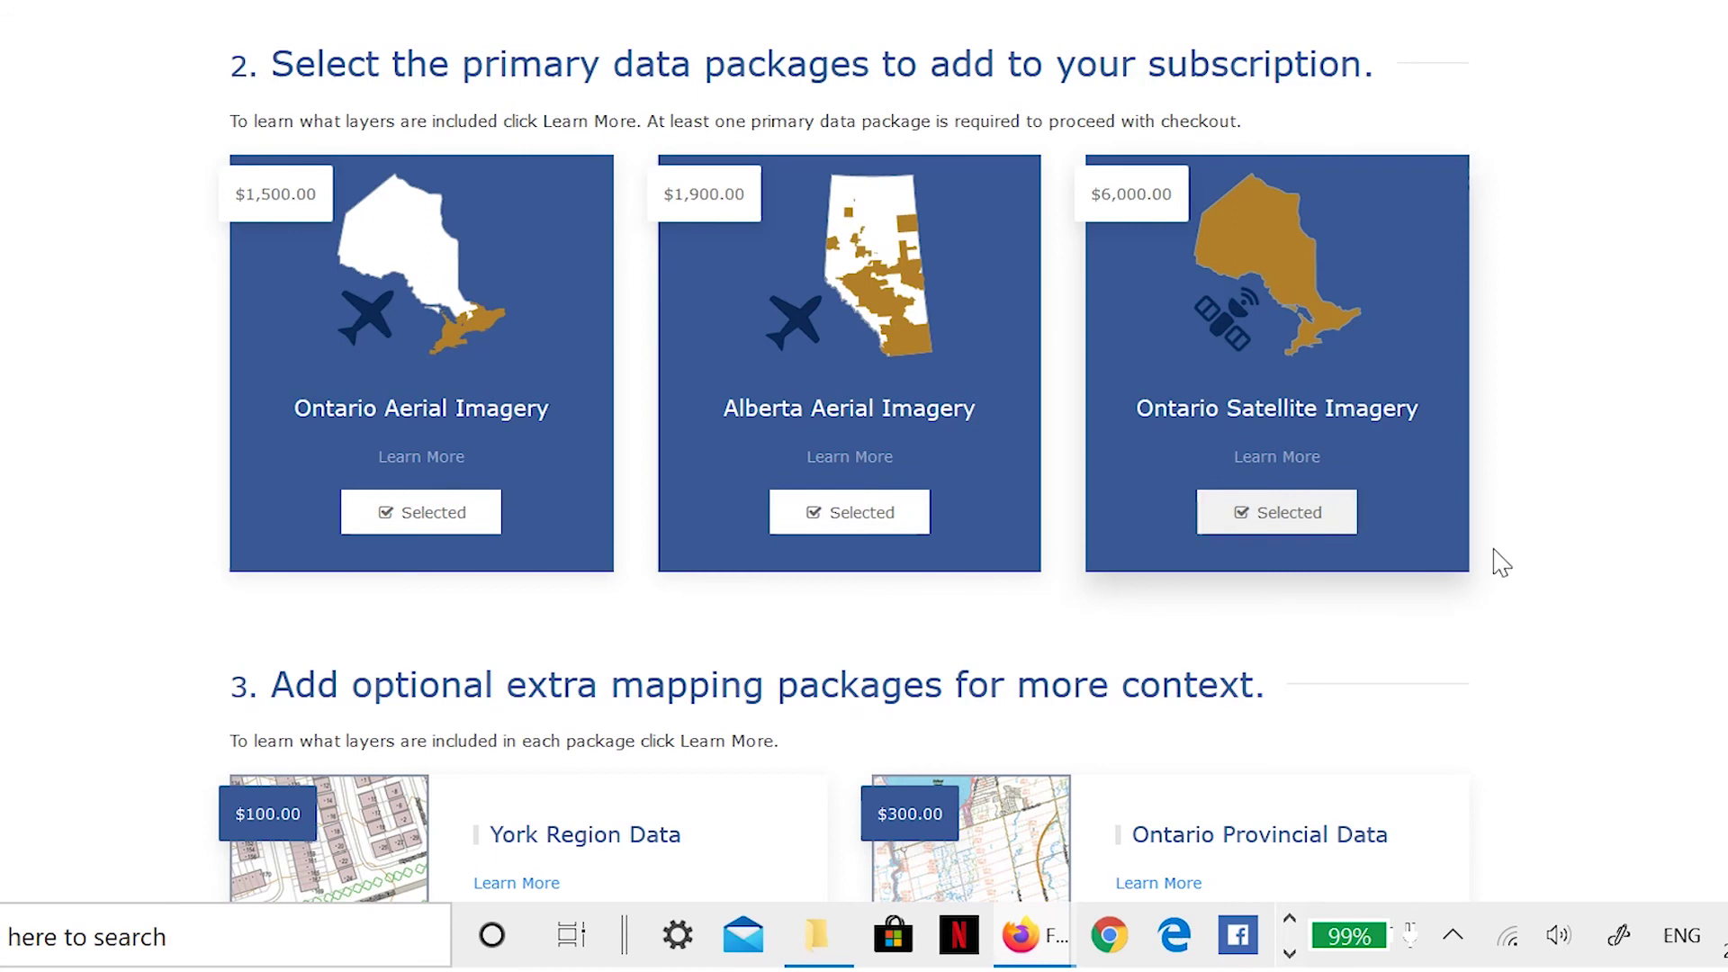
click(1289, 509)
scroll(1584, 644, down, 4)
scroll(1588, 644, down, 2)
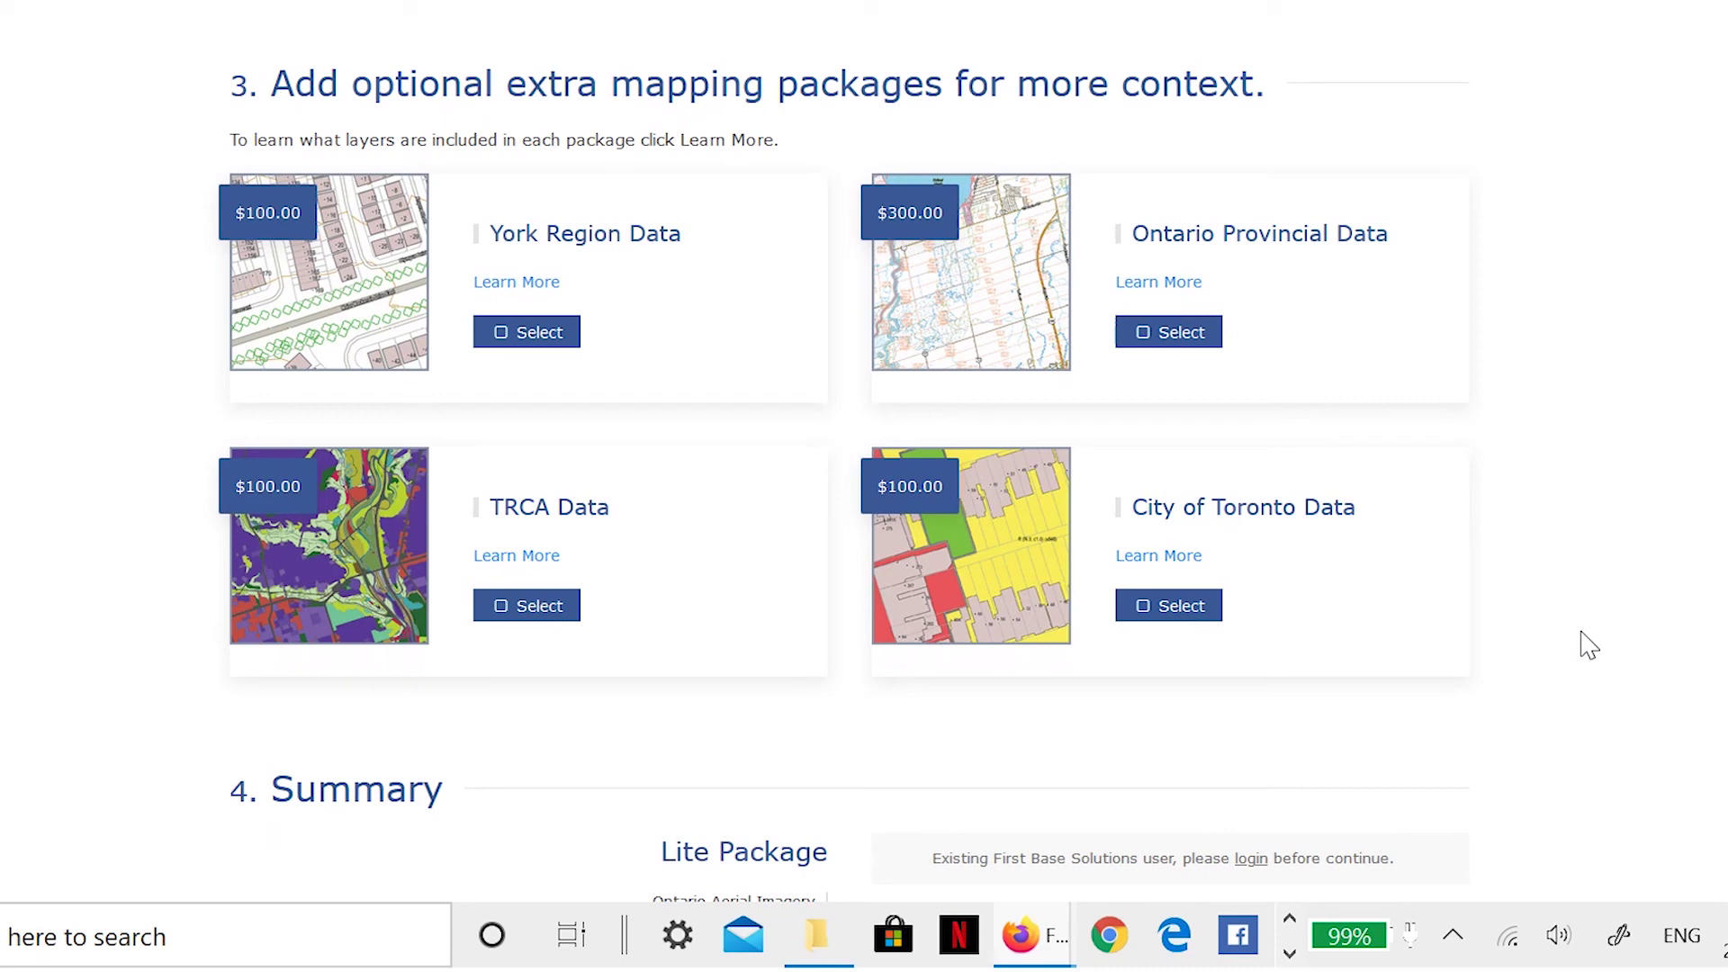
- Review the City of Toronto Data details and licence, then the York Region Data details
click(1161, 559)
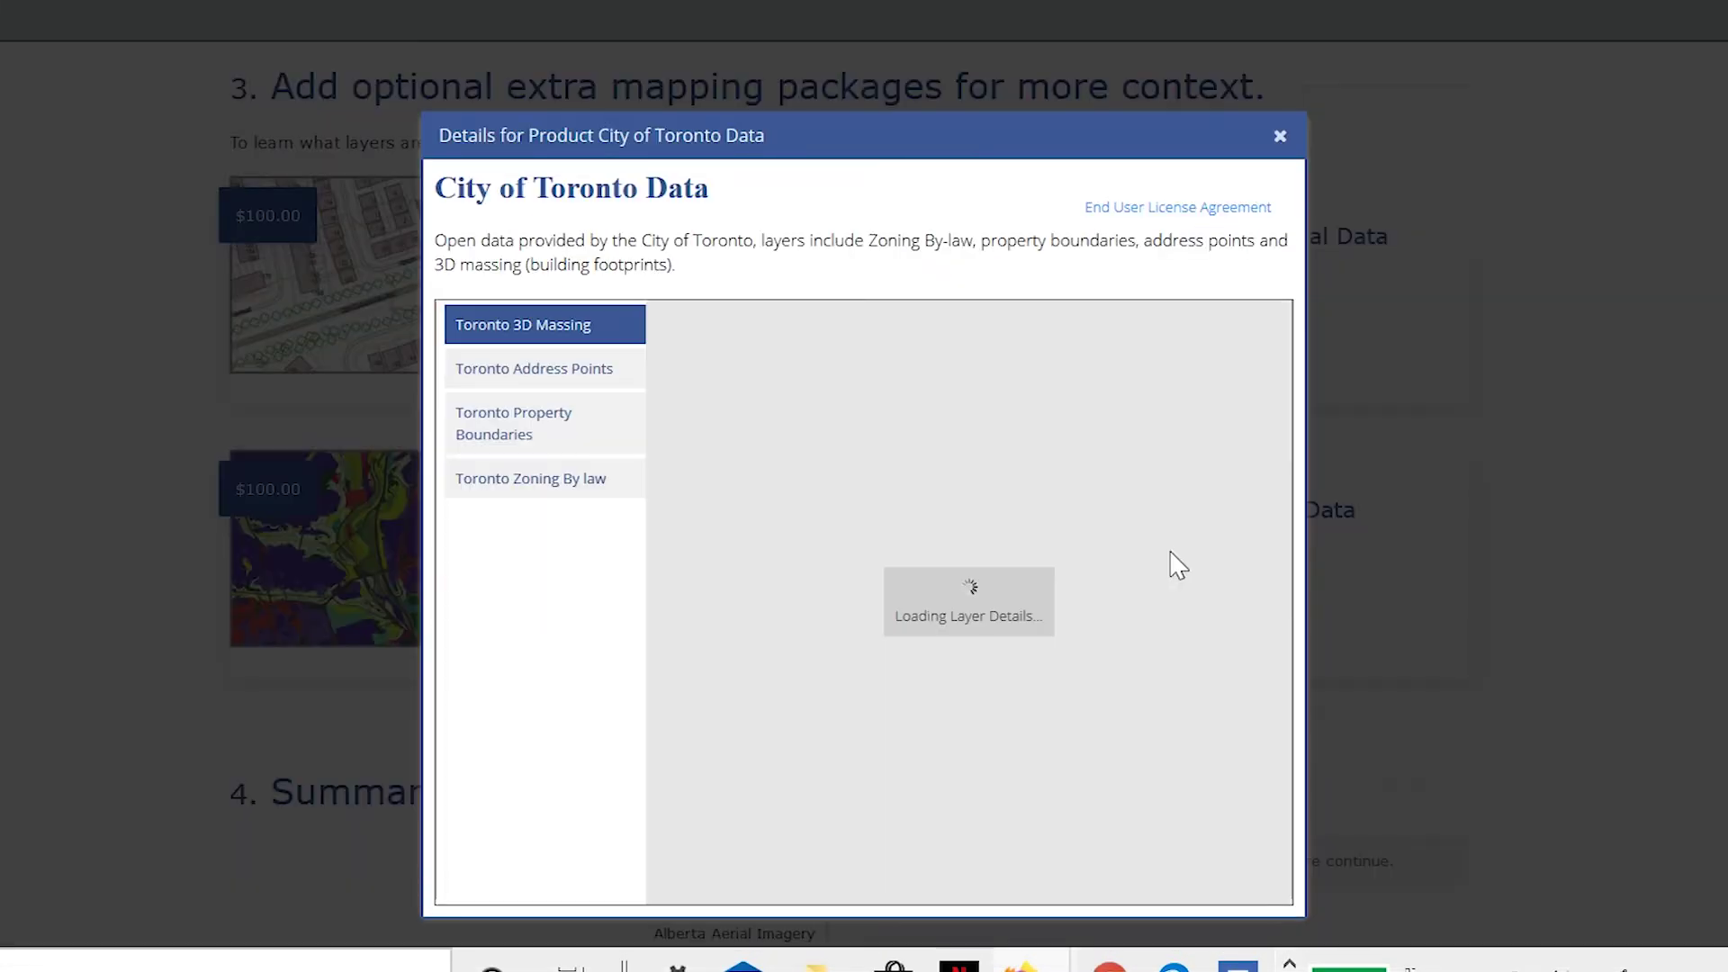
click(1188, 209)
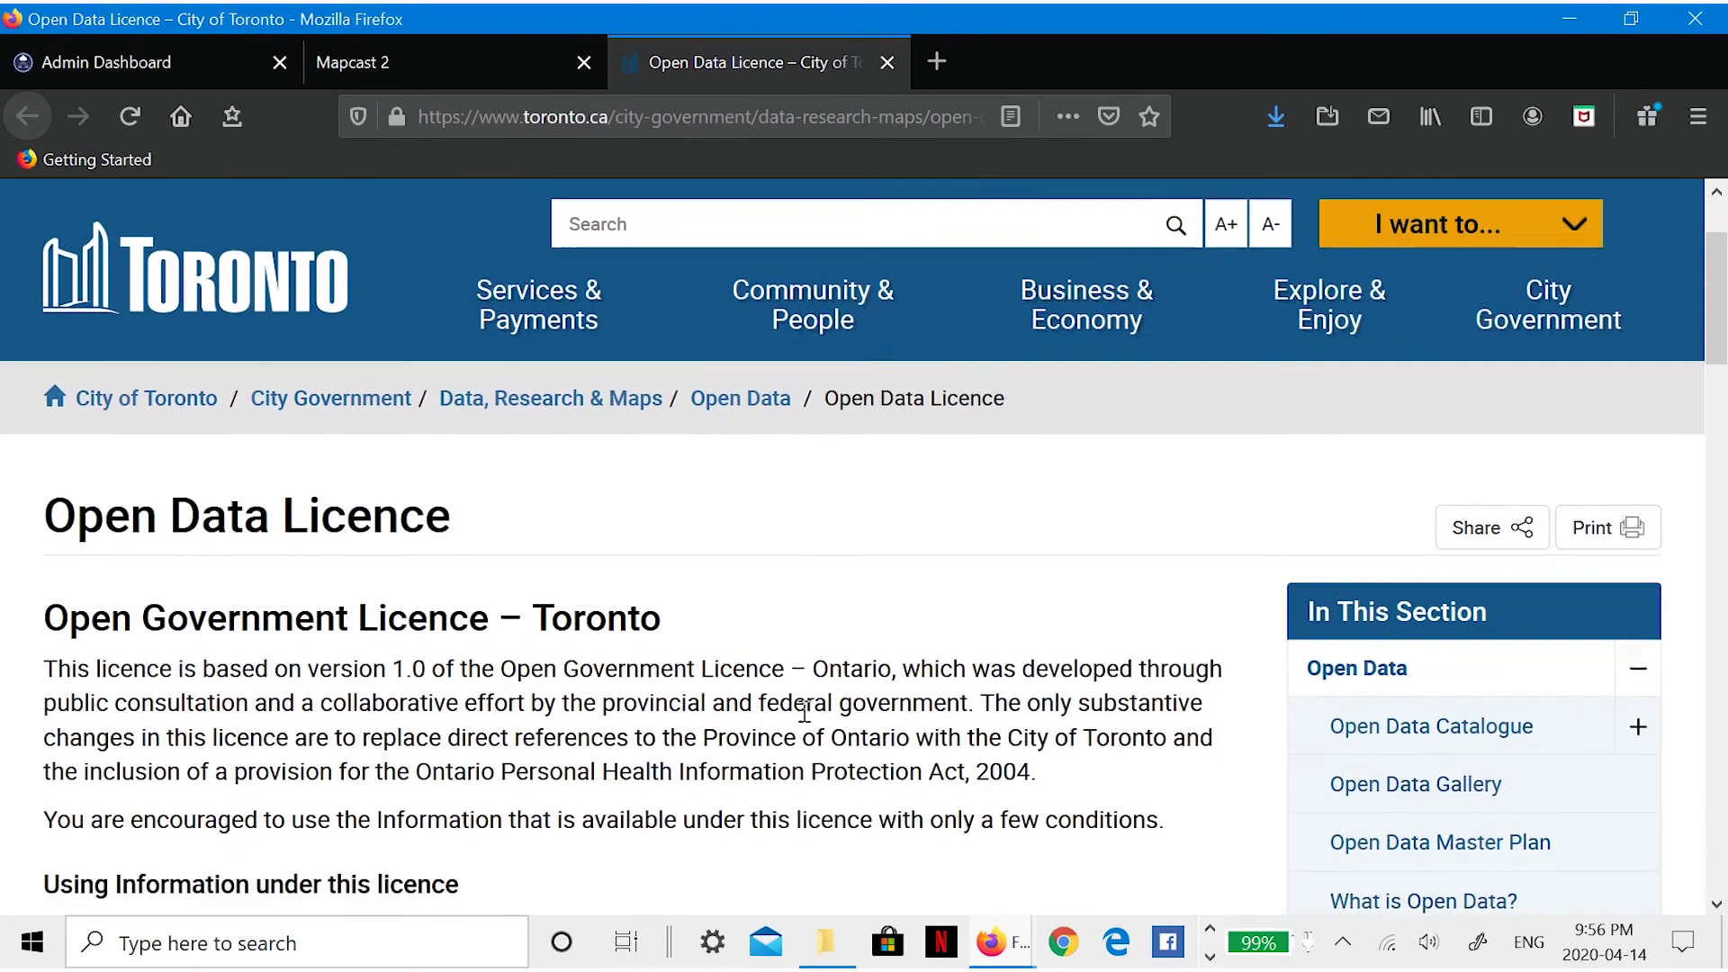
scroll(804, 711, down, 3)
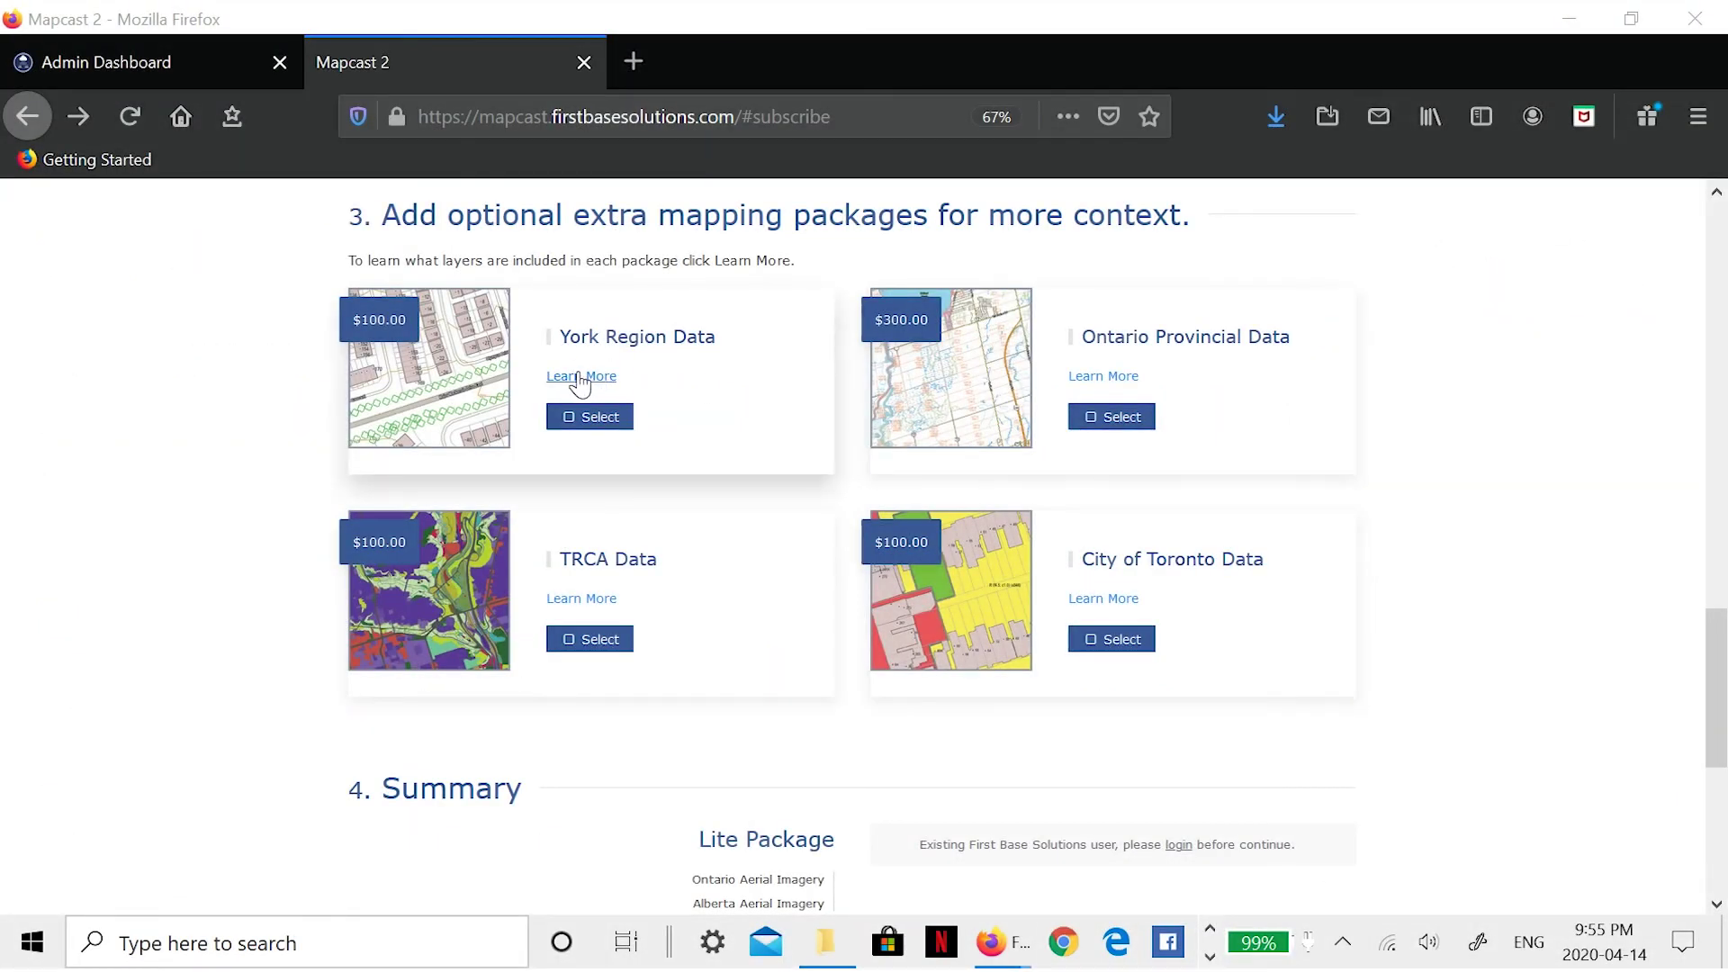
click(580, 378)
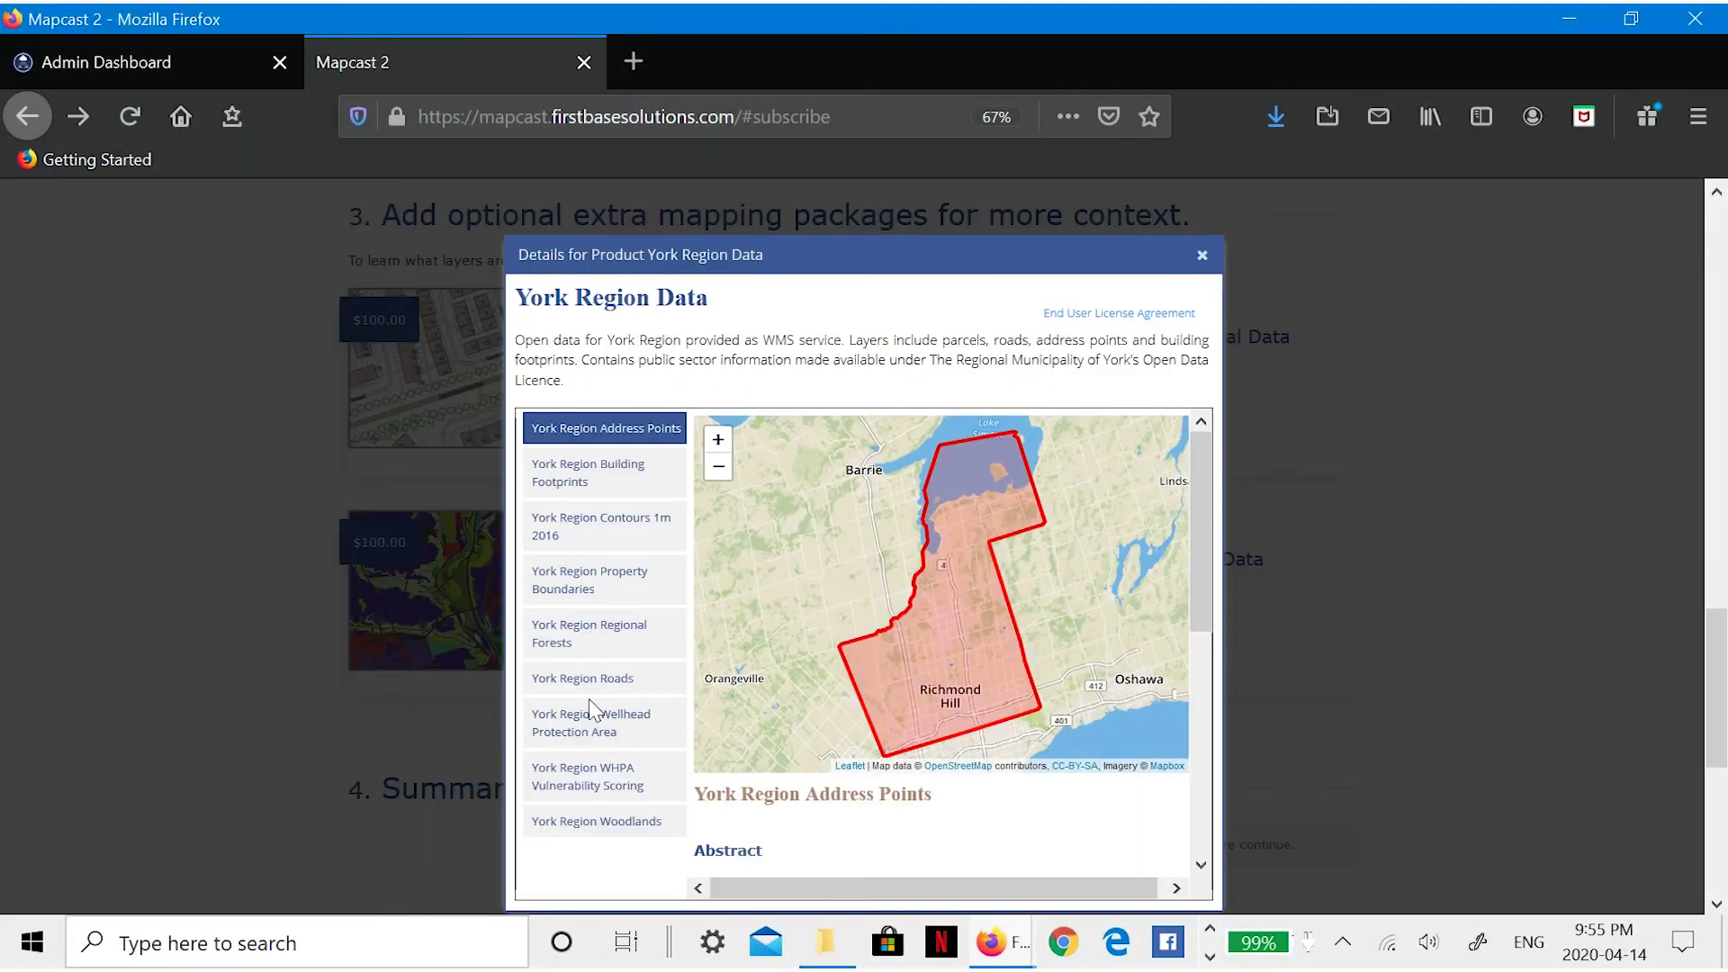
scroll(1114, 810, down, 3)
scroll(1116, 790, down, 2)
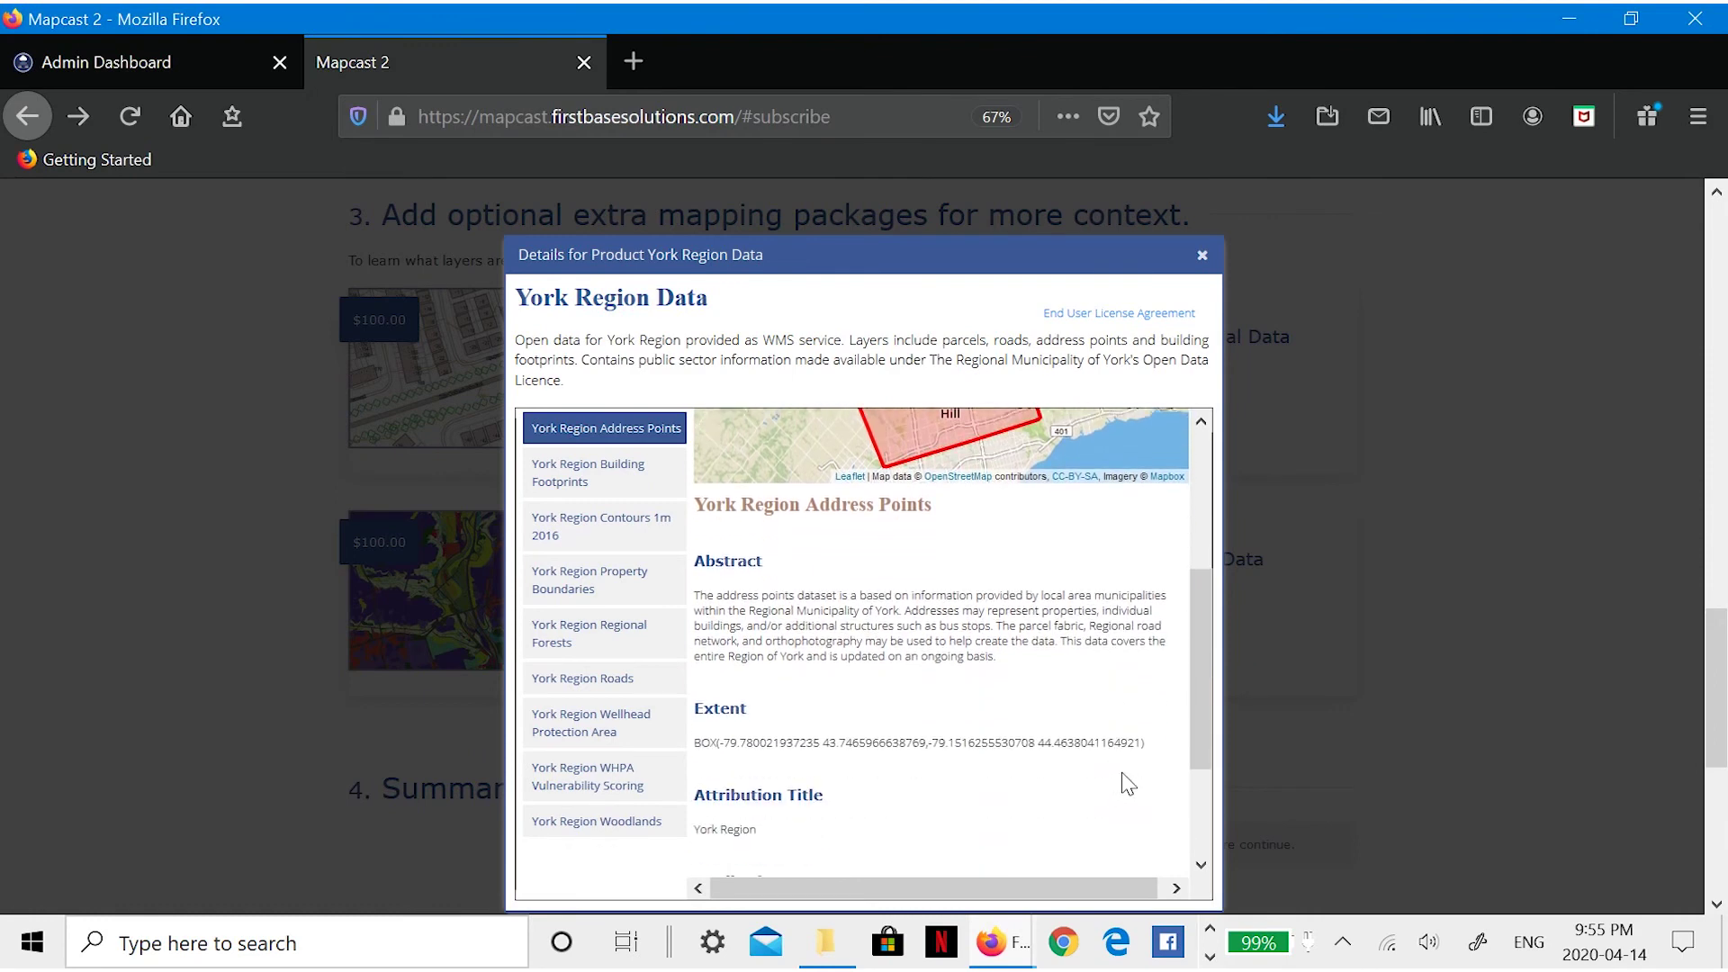
click(1204, 260)
- Review the Ontario Provincial Data and TRCA Data package details
click(1116, 373)
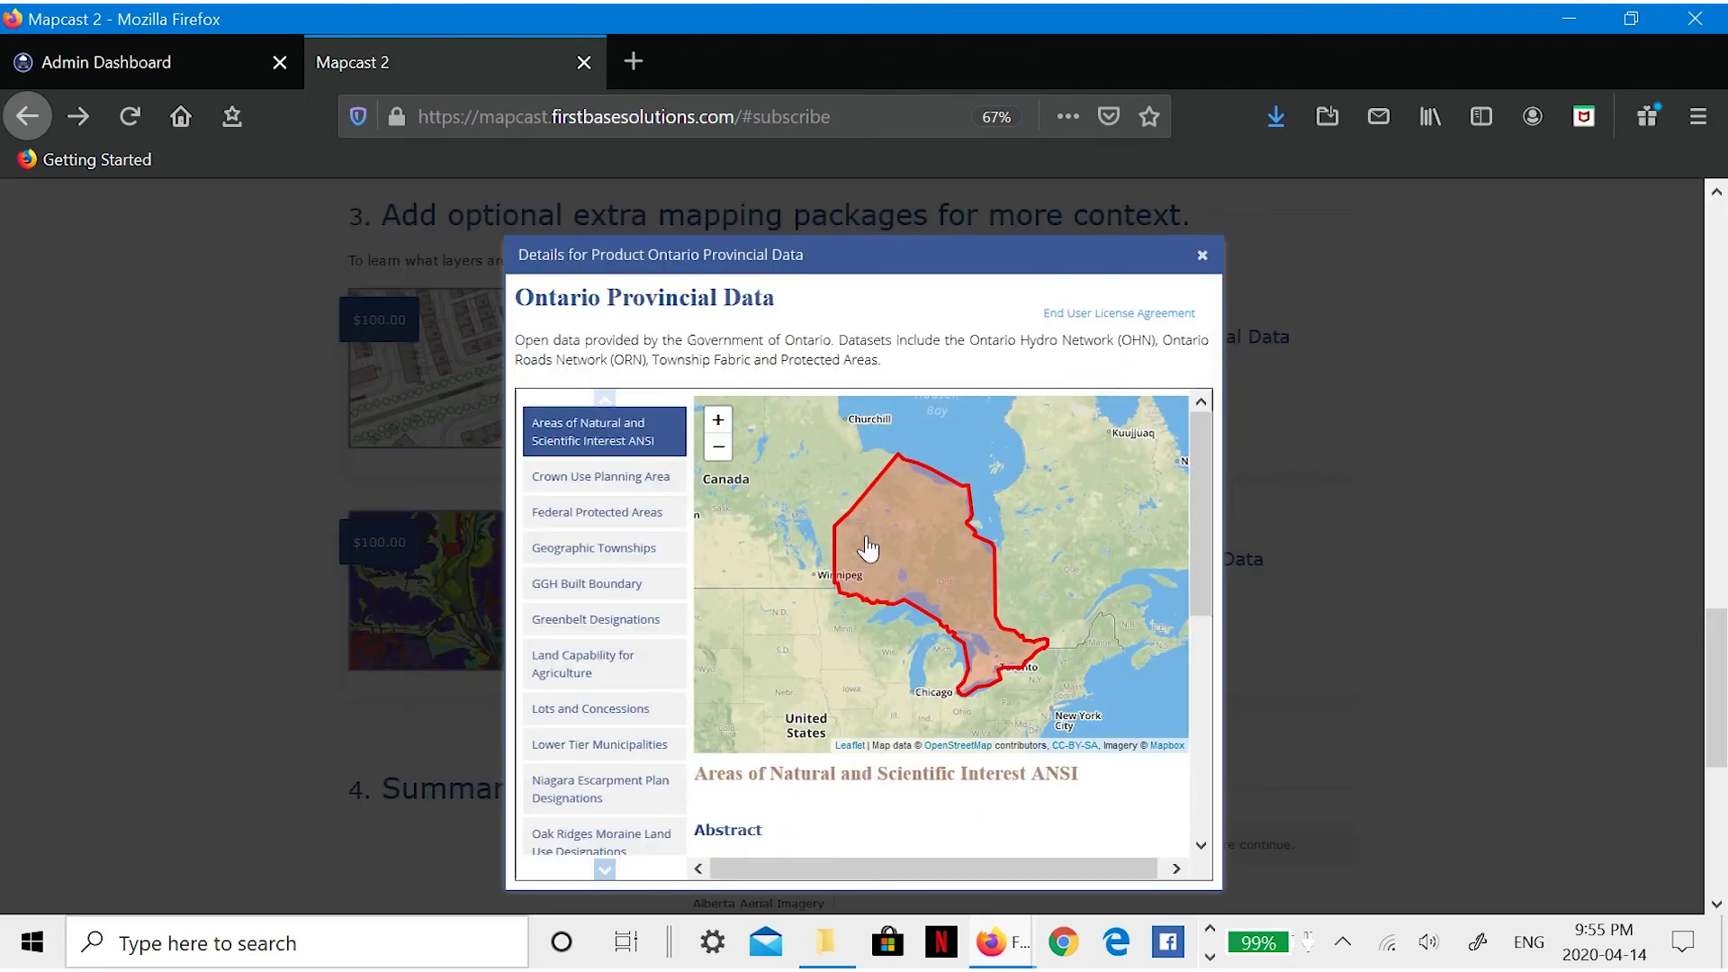
click(605, 869)
click(605, 869)
click(605, 869)
key(Escape)
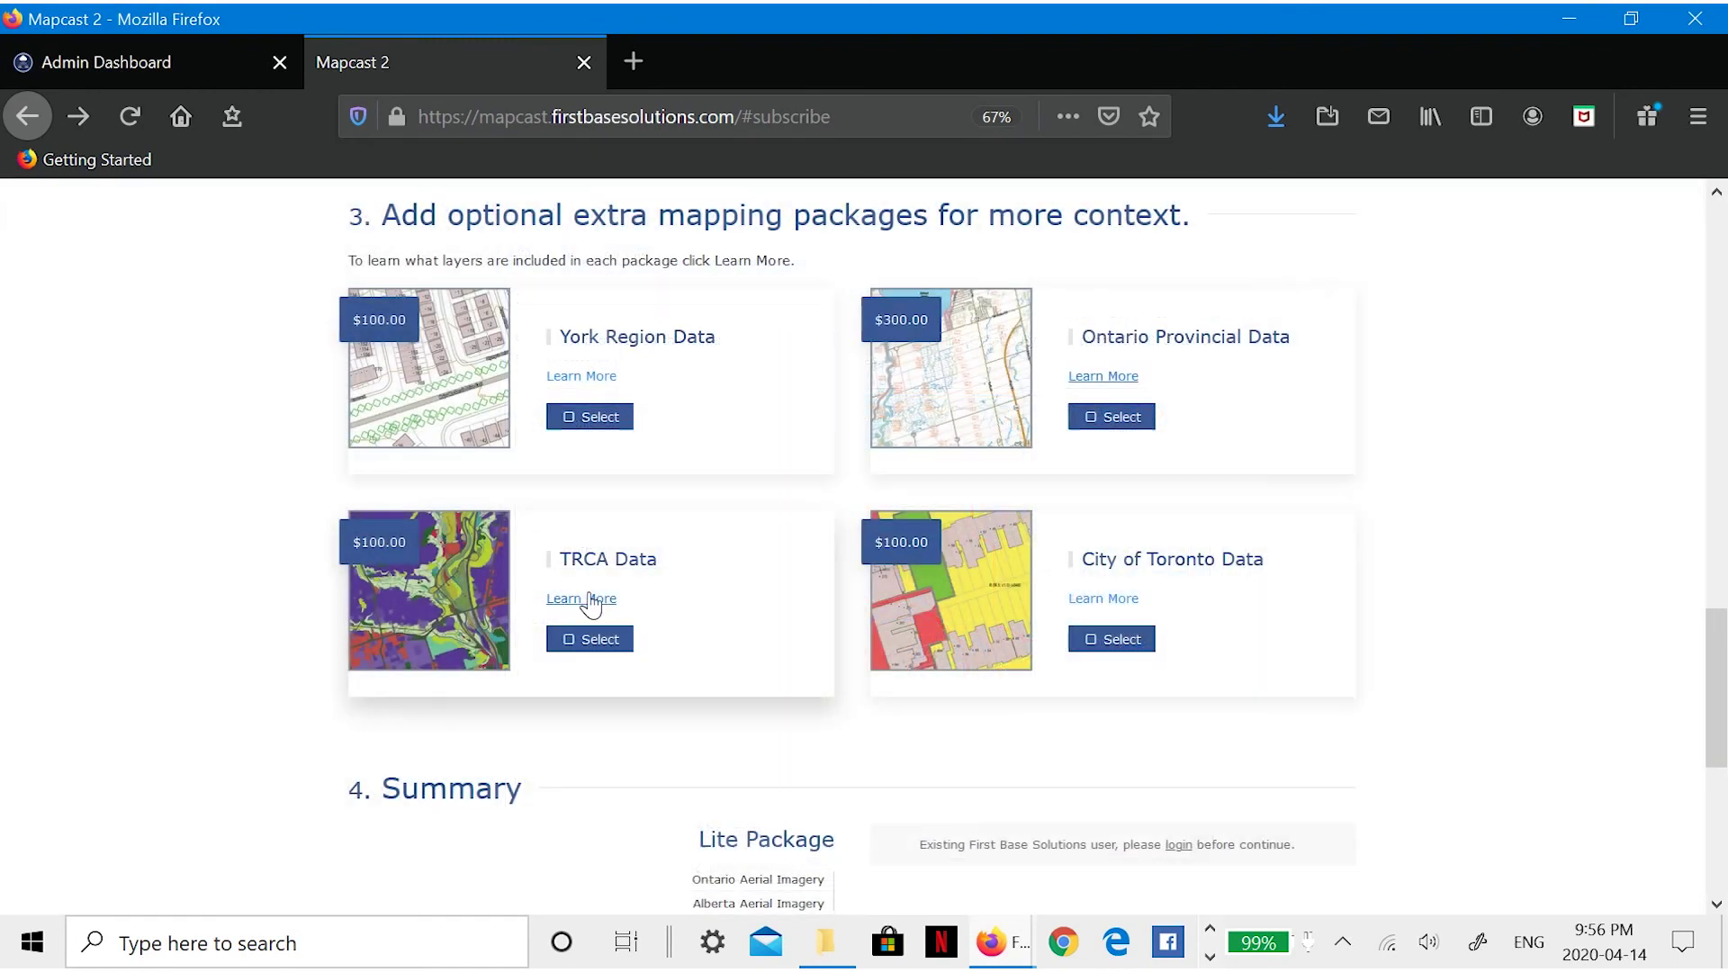
click(587, 599)
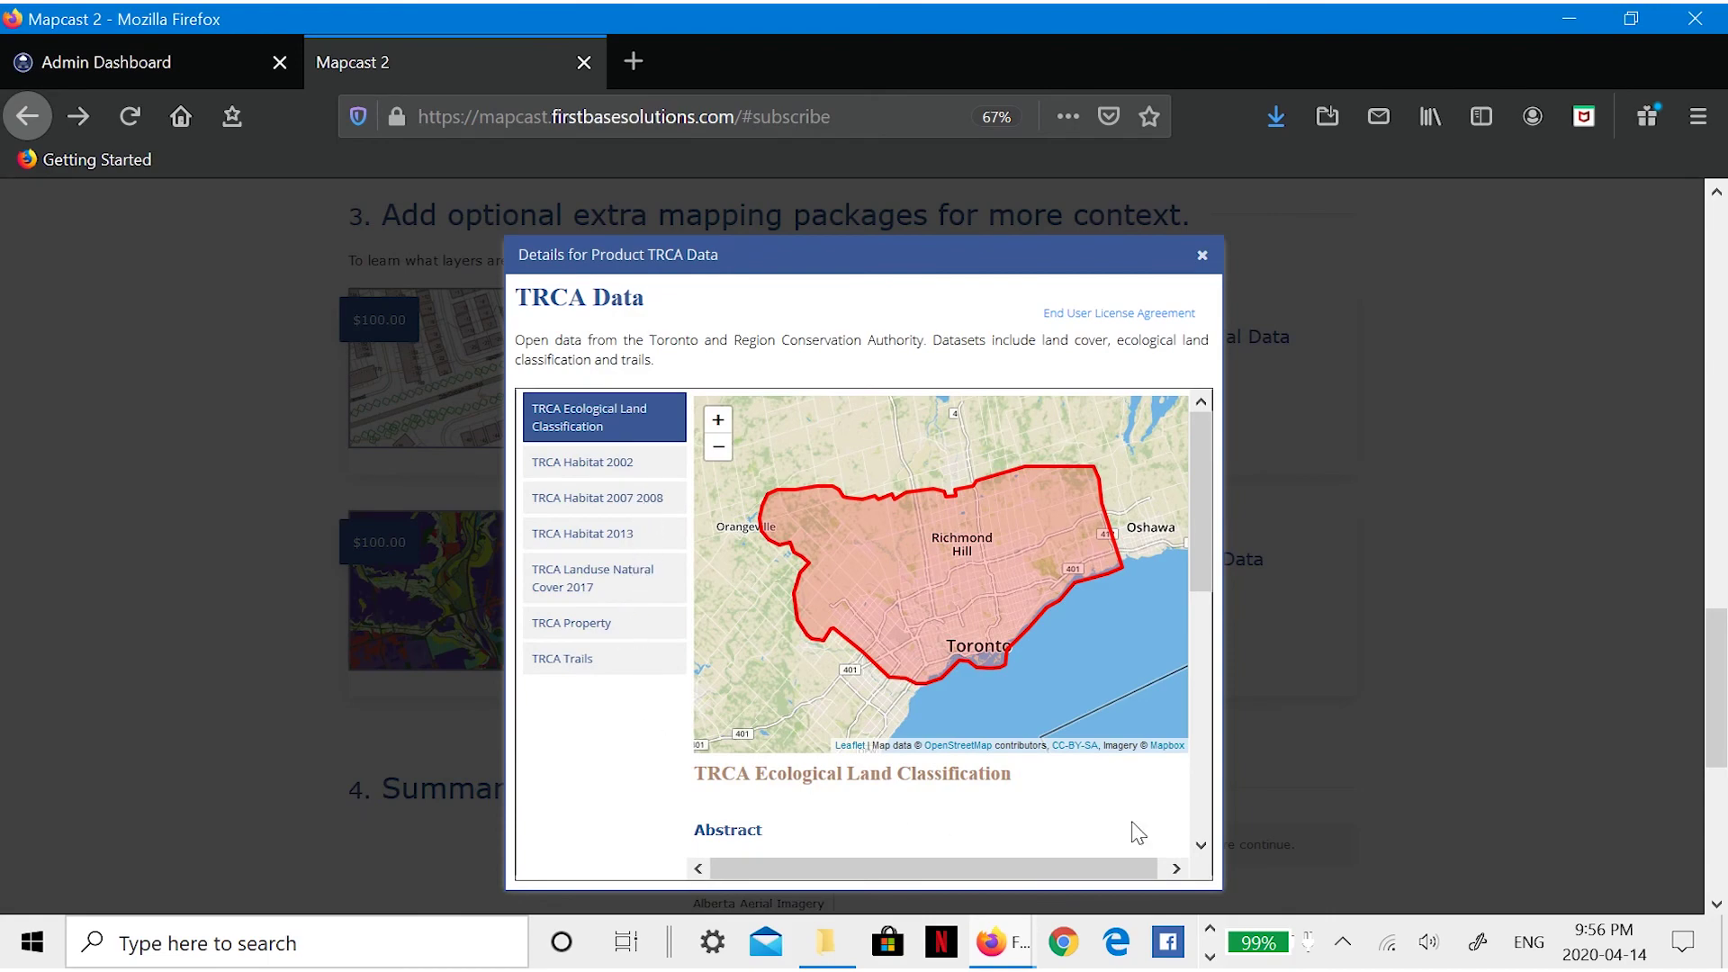
click(1193, 253)
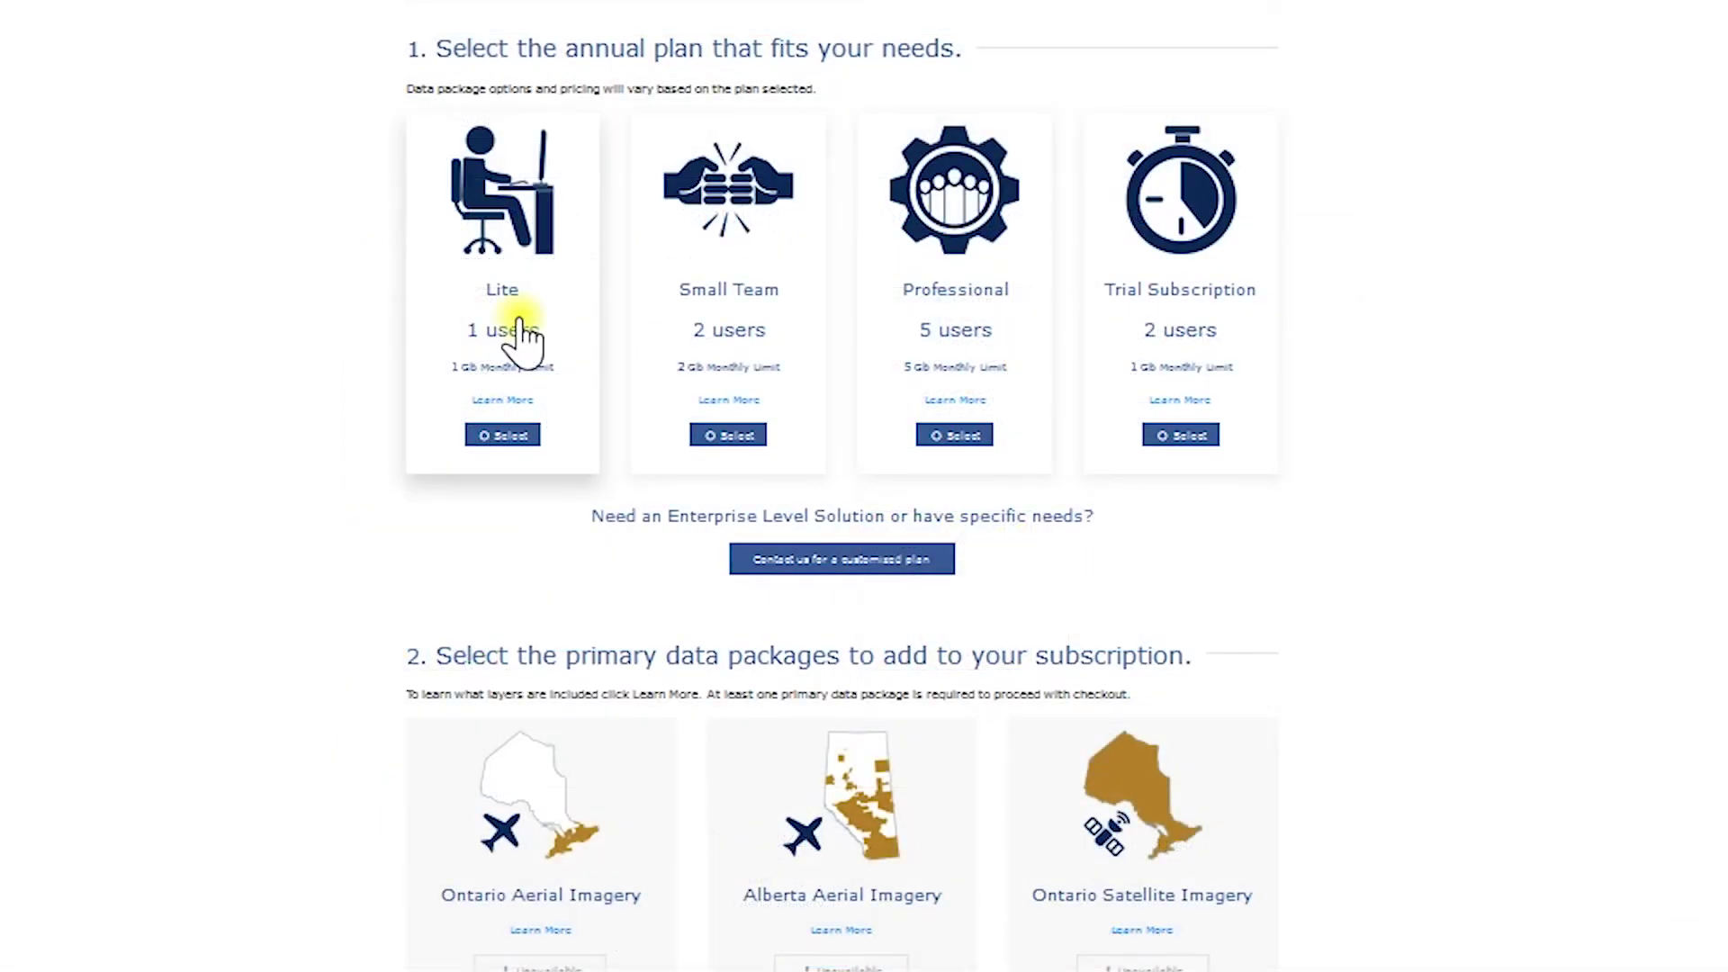
- Compare Small Team and Professional plan prices, then return to the Lite plan
click(477, 288)
scroll(477, 288, down, 1)
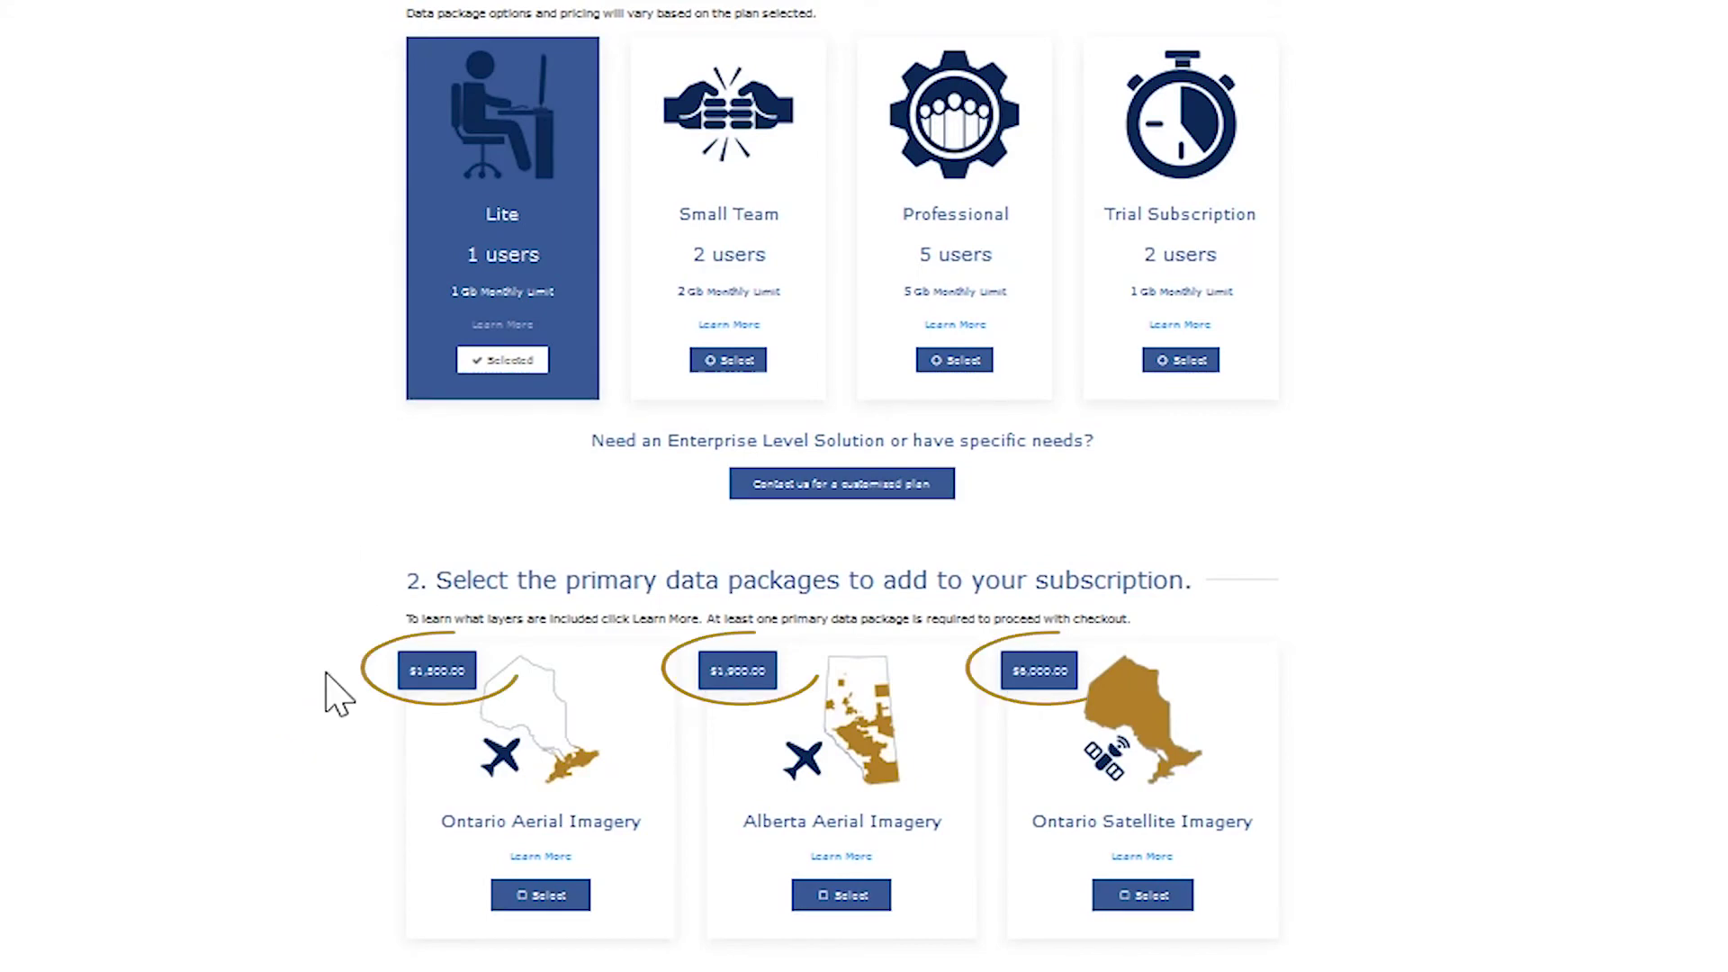
click(741, 236)
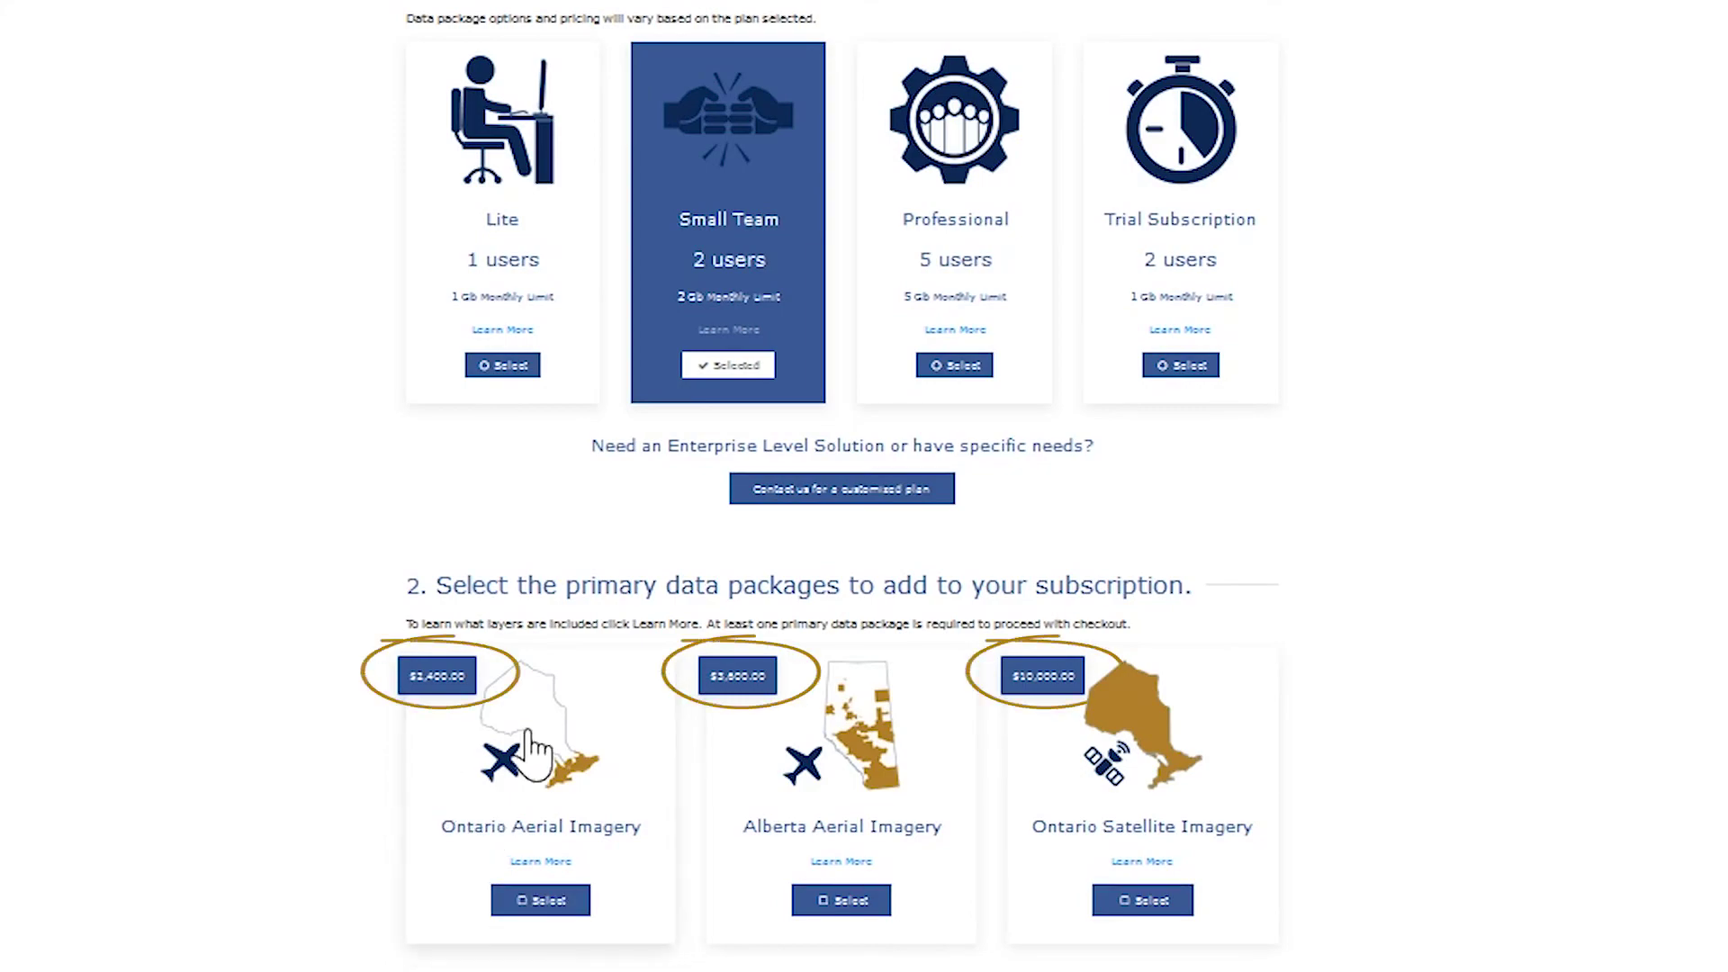
click(964, 281)
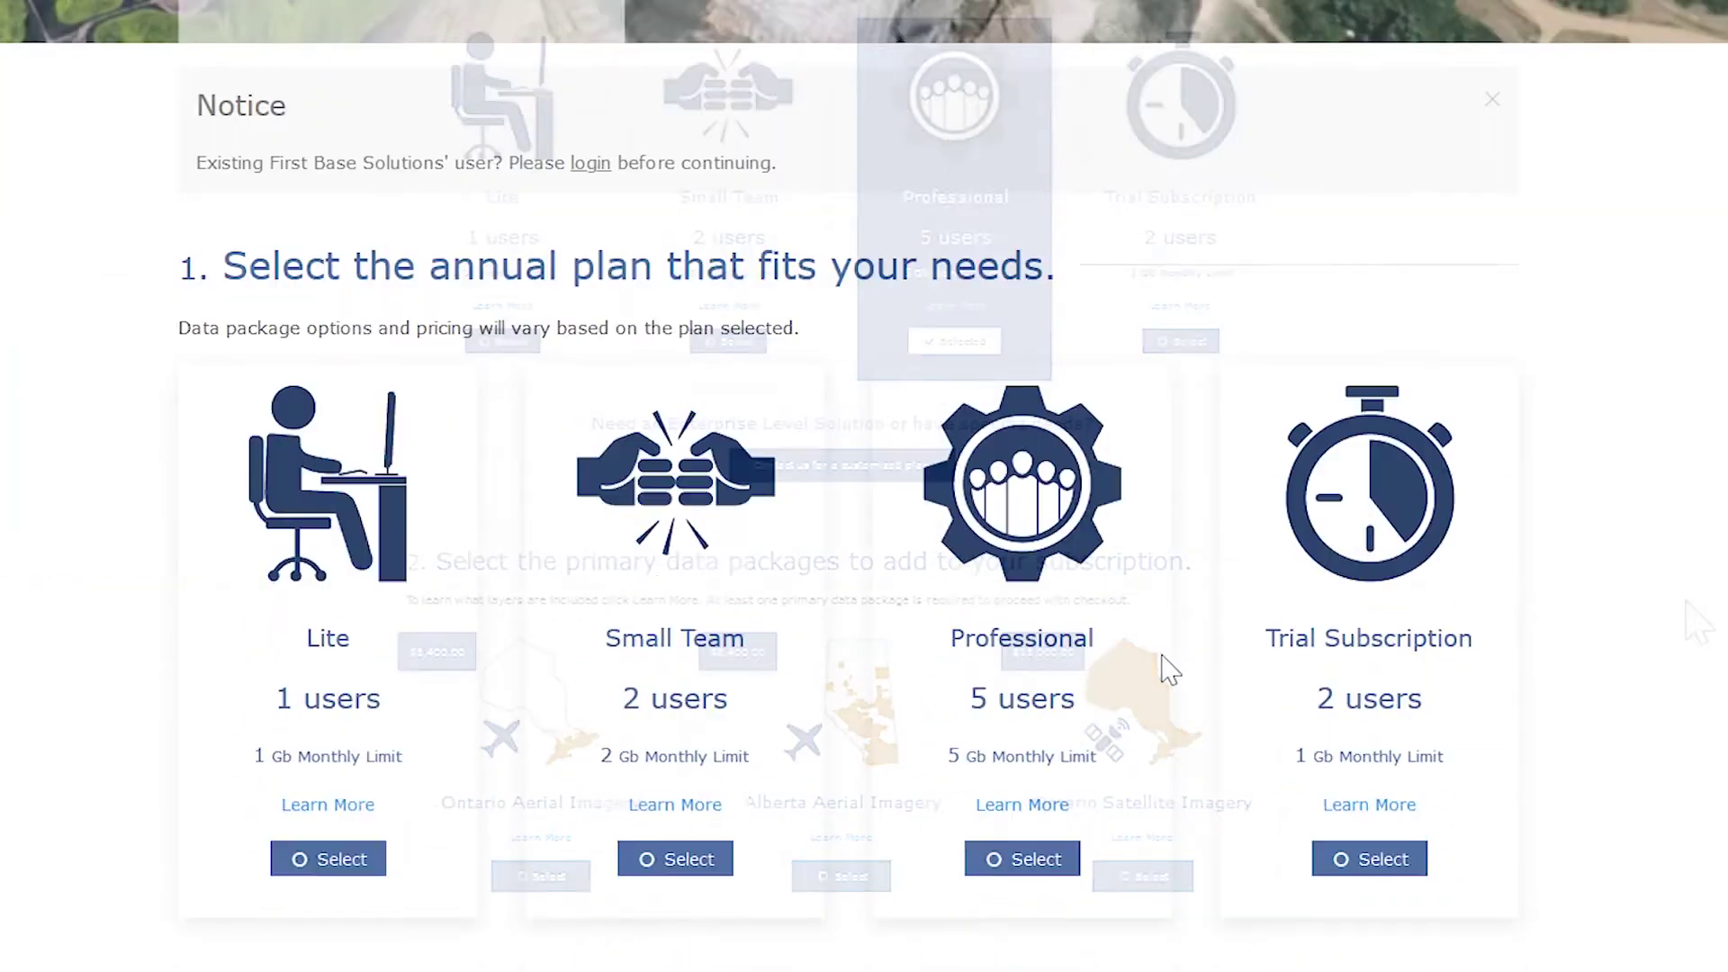
click(374, 651)
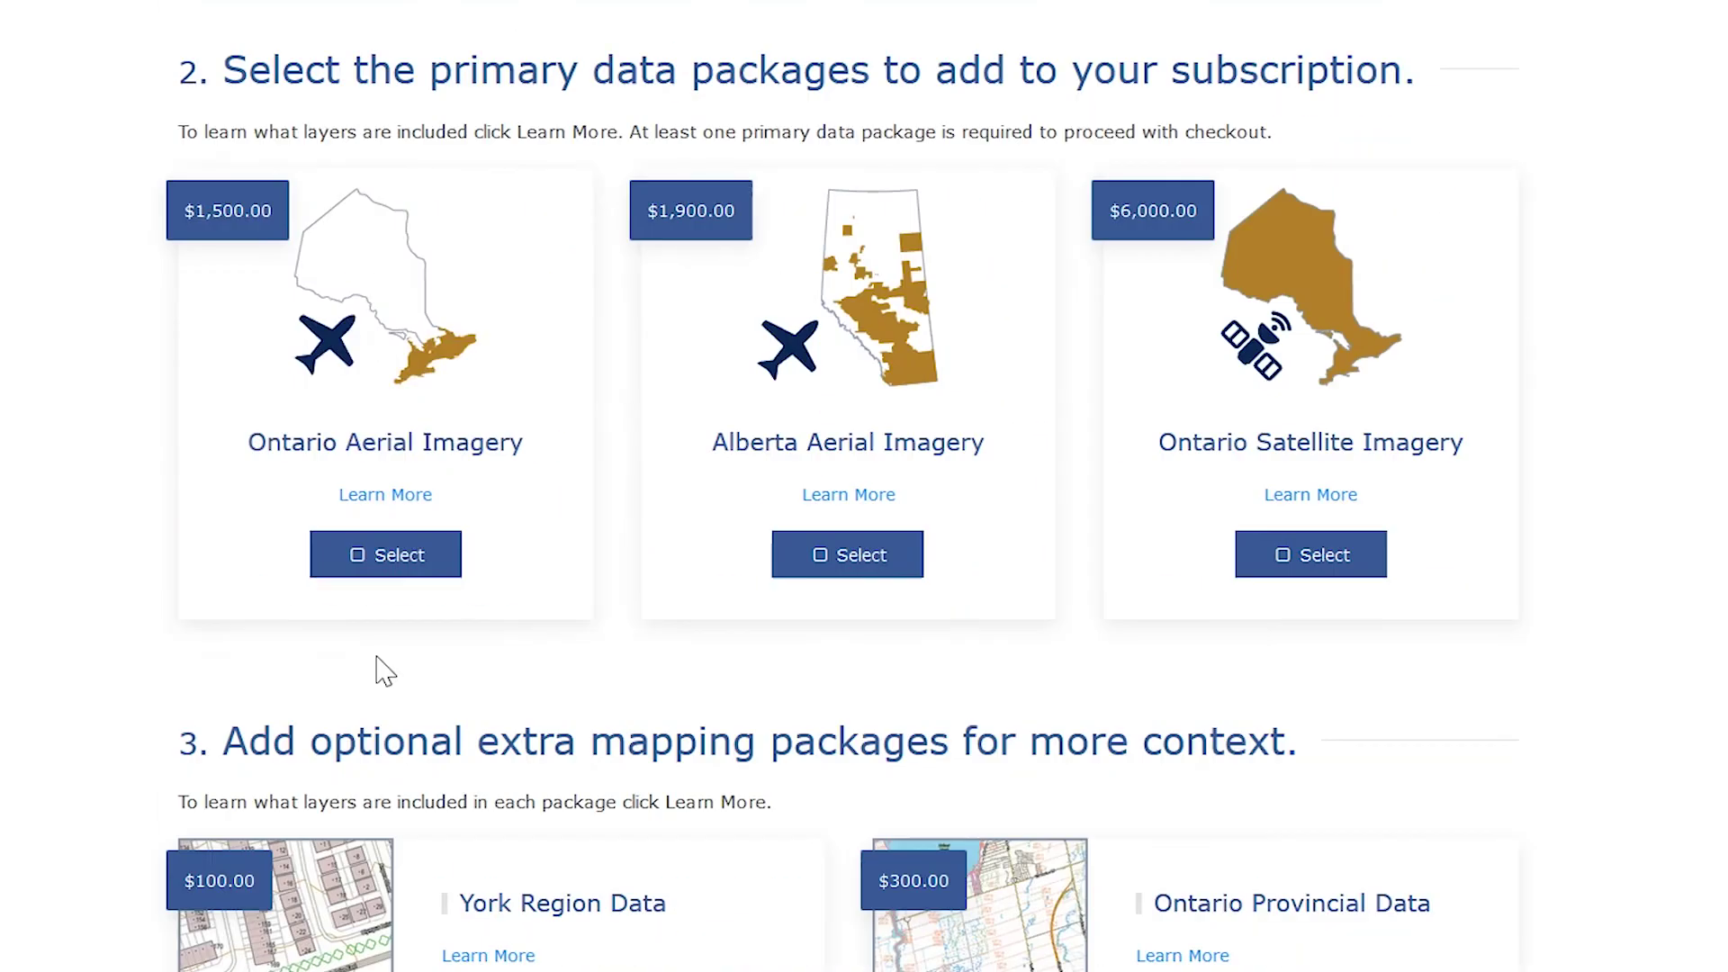
- Add Ontario and Alberta Aerial Imagery plus Ontario Provincial and City of Toronto Data, totalling $3,800.00
click(385, 555)
click(891, 563)
scroll(19, 706, down, 8)
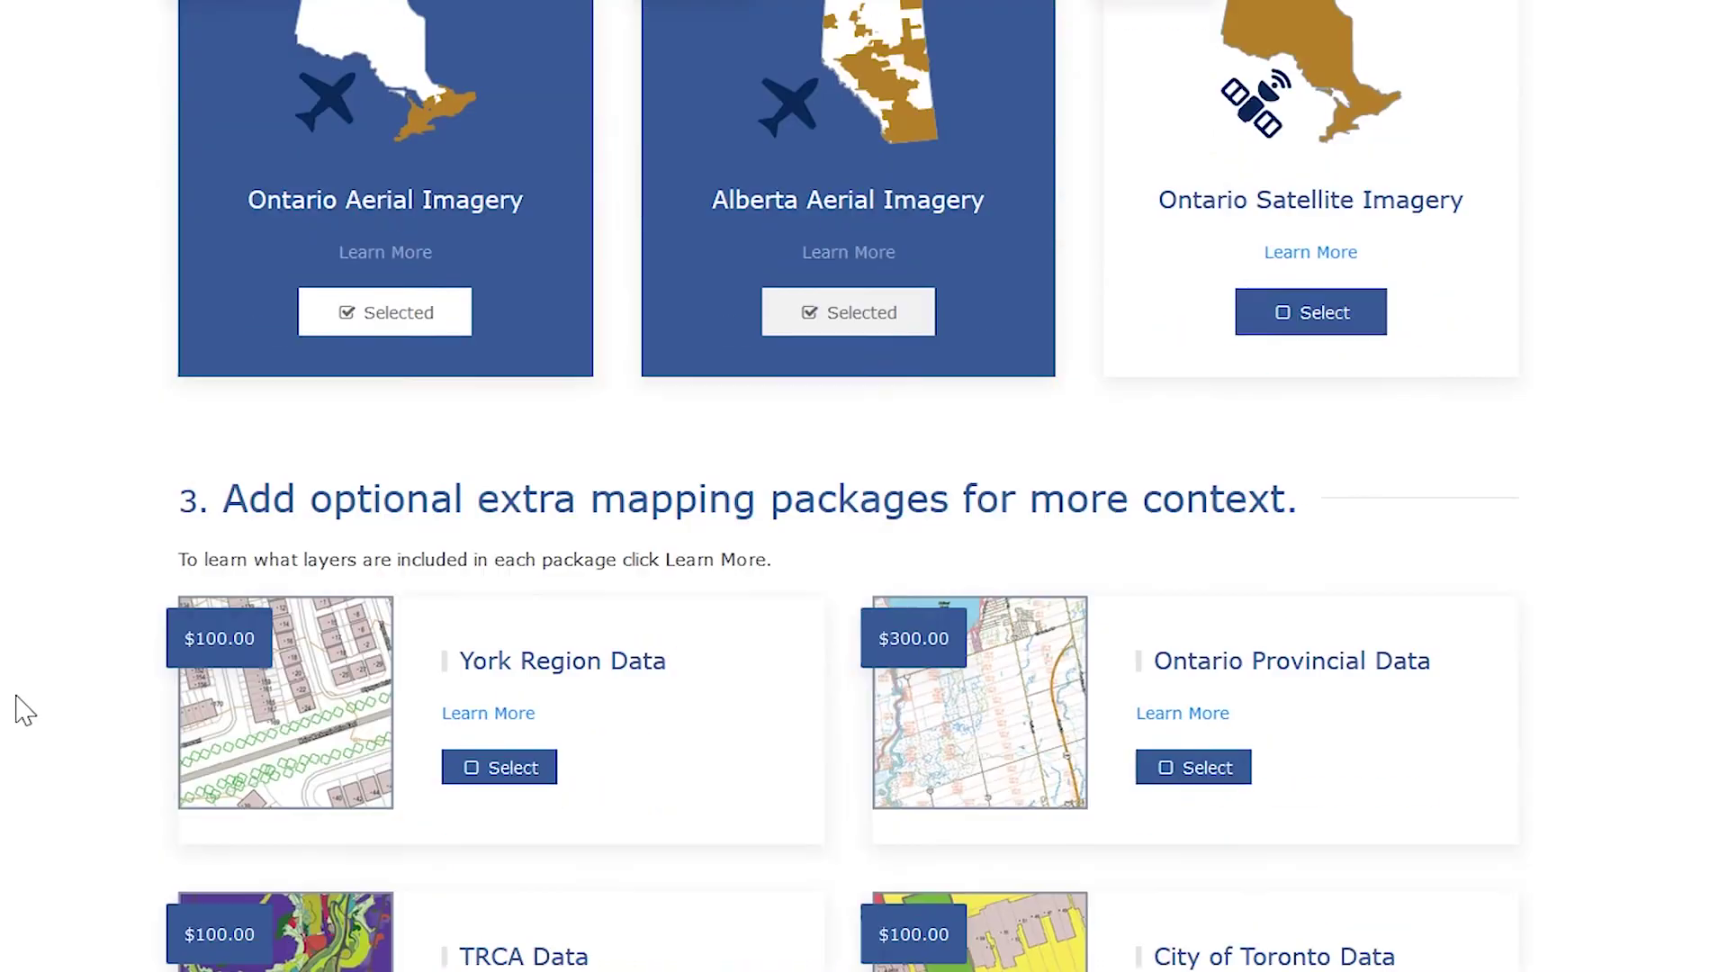
click(1204, 283)
click(1206, 578)
scroll(1620, 630, down, 5)
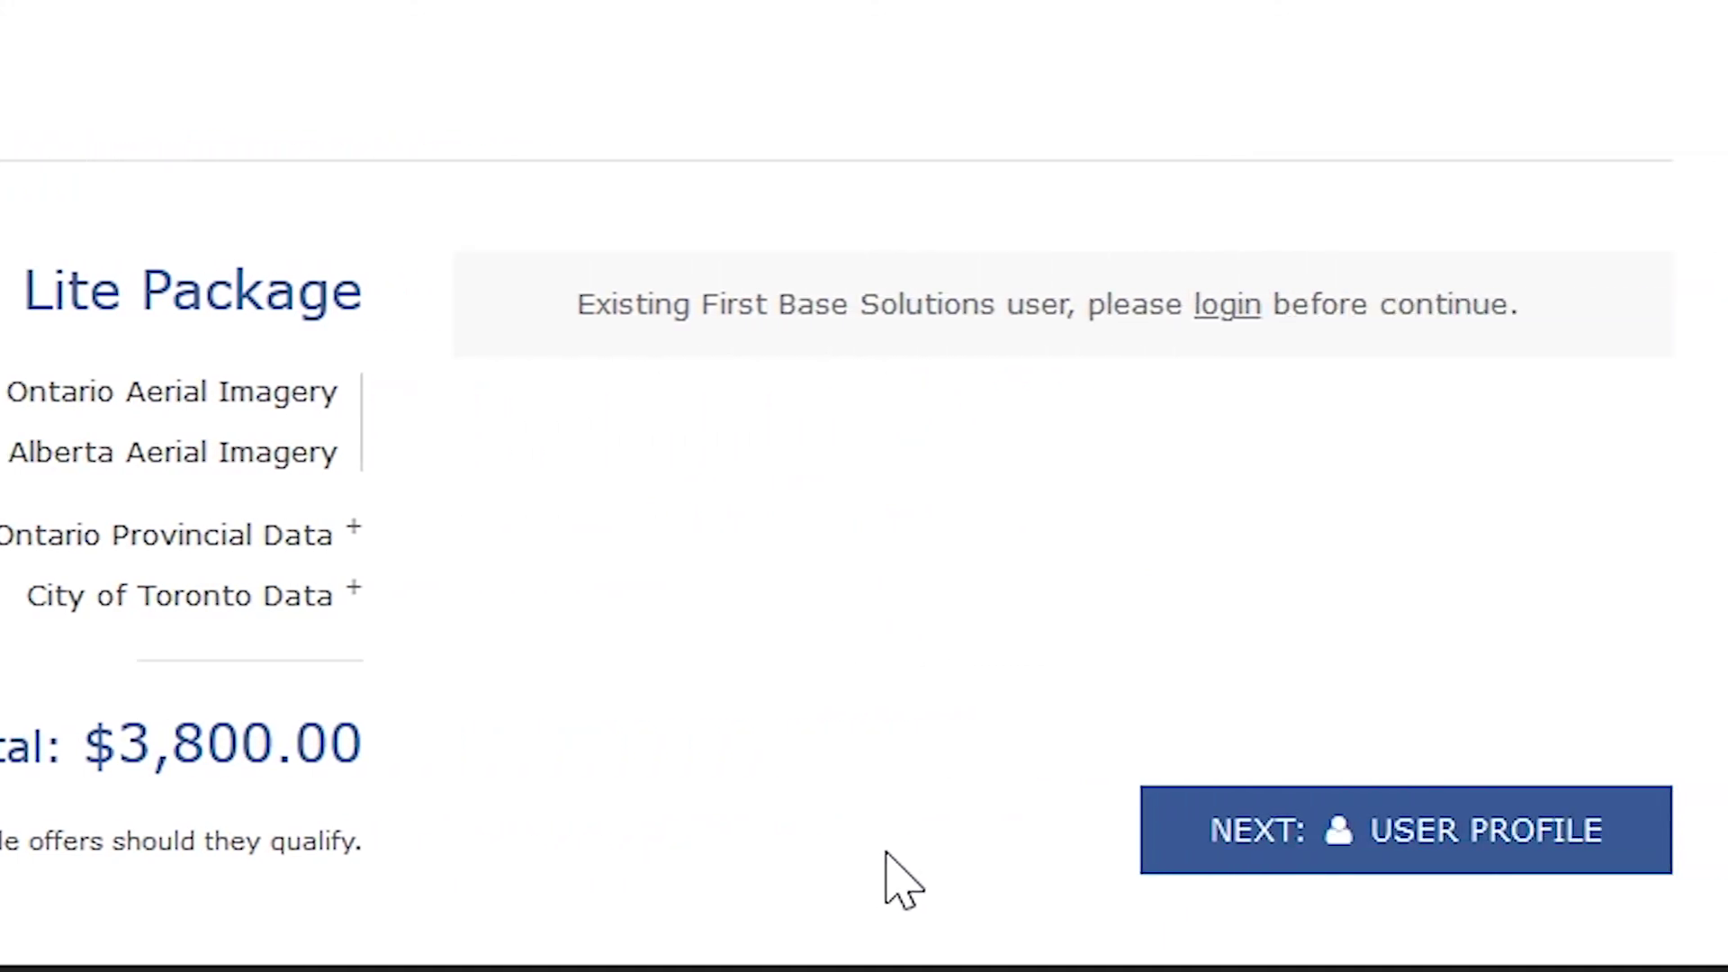
click(1228, 308)
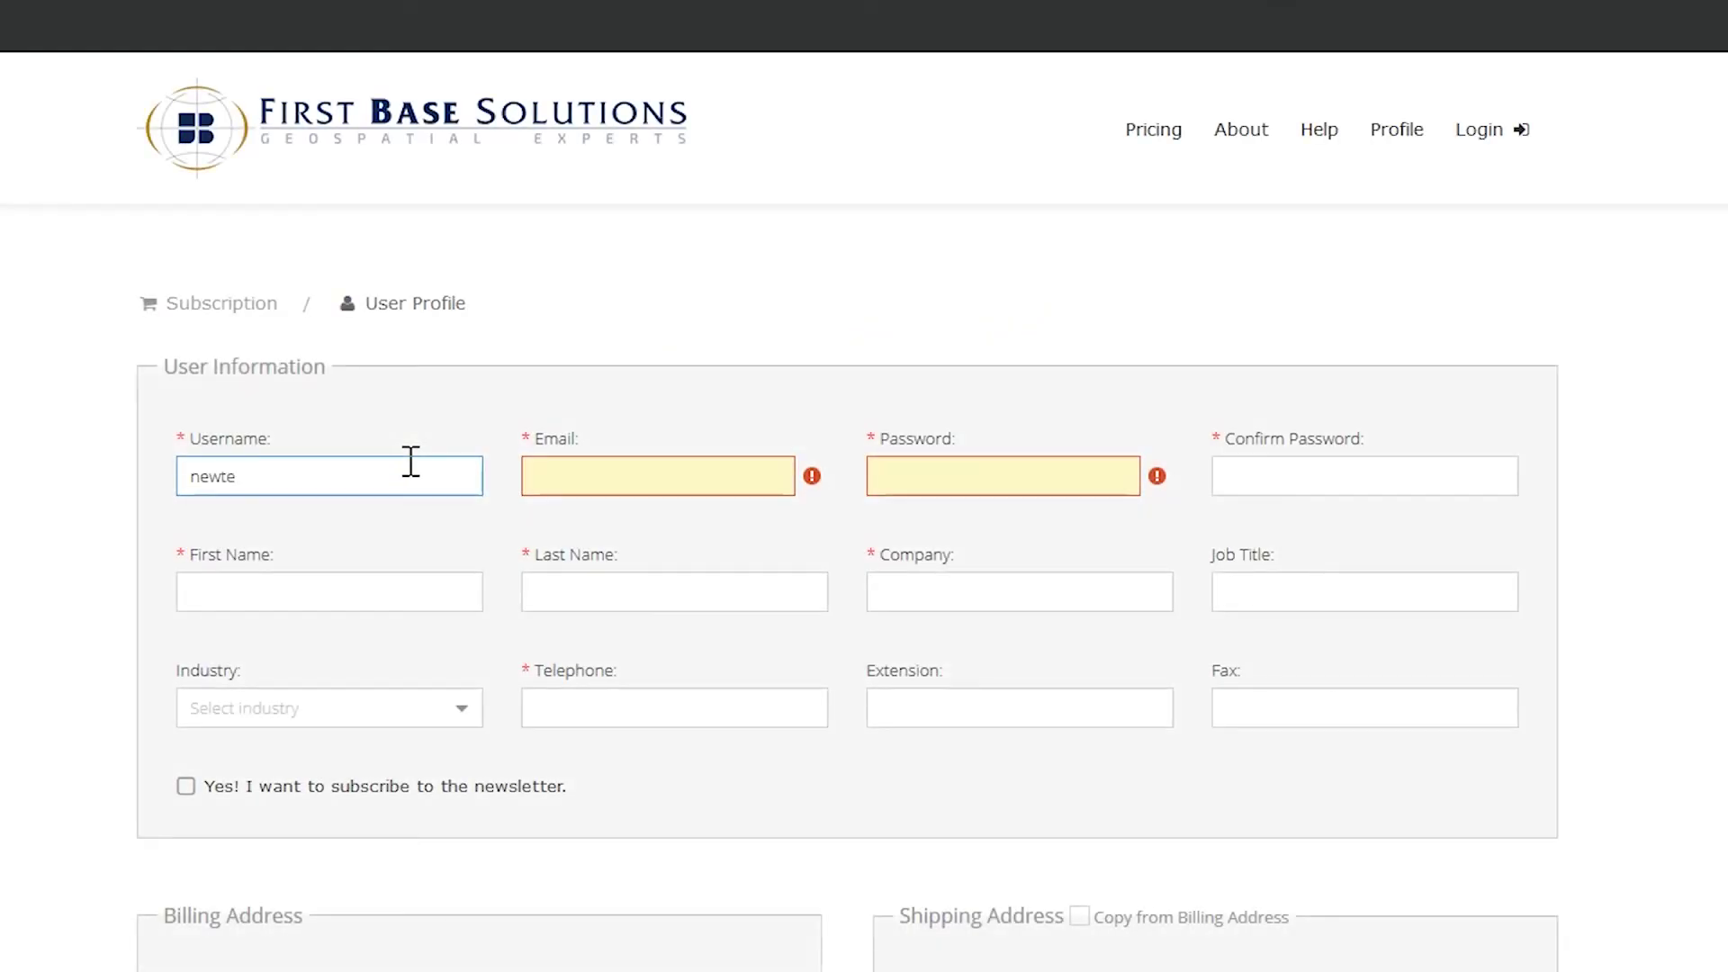
- Fill in the user's e-mail, password and confirmation, first and last name, and job title
text(ster)
key(Tab)
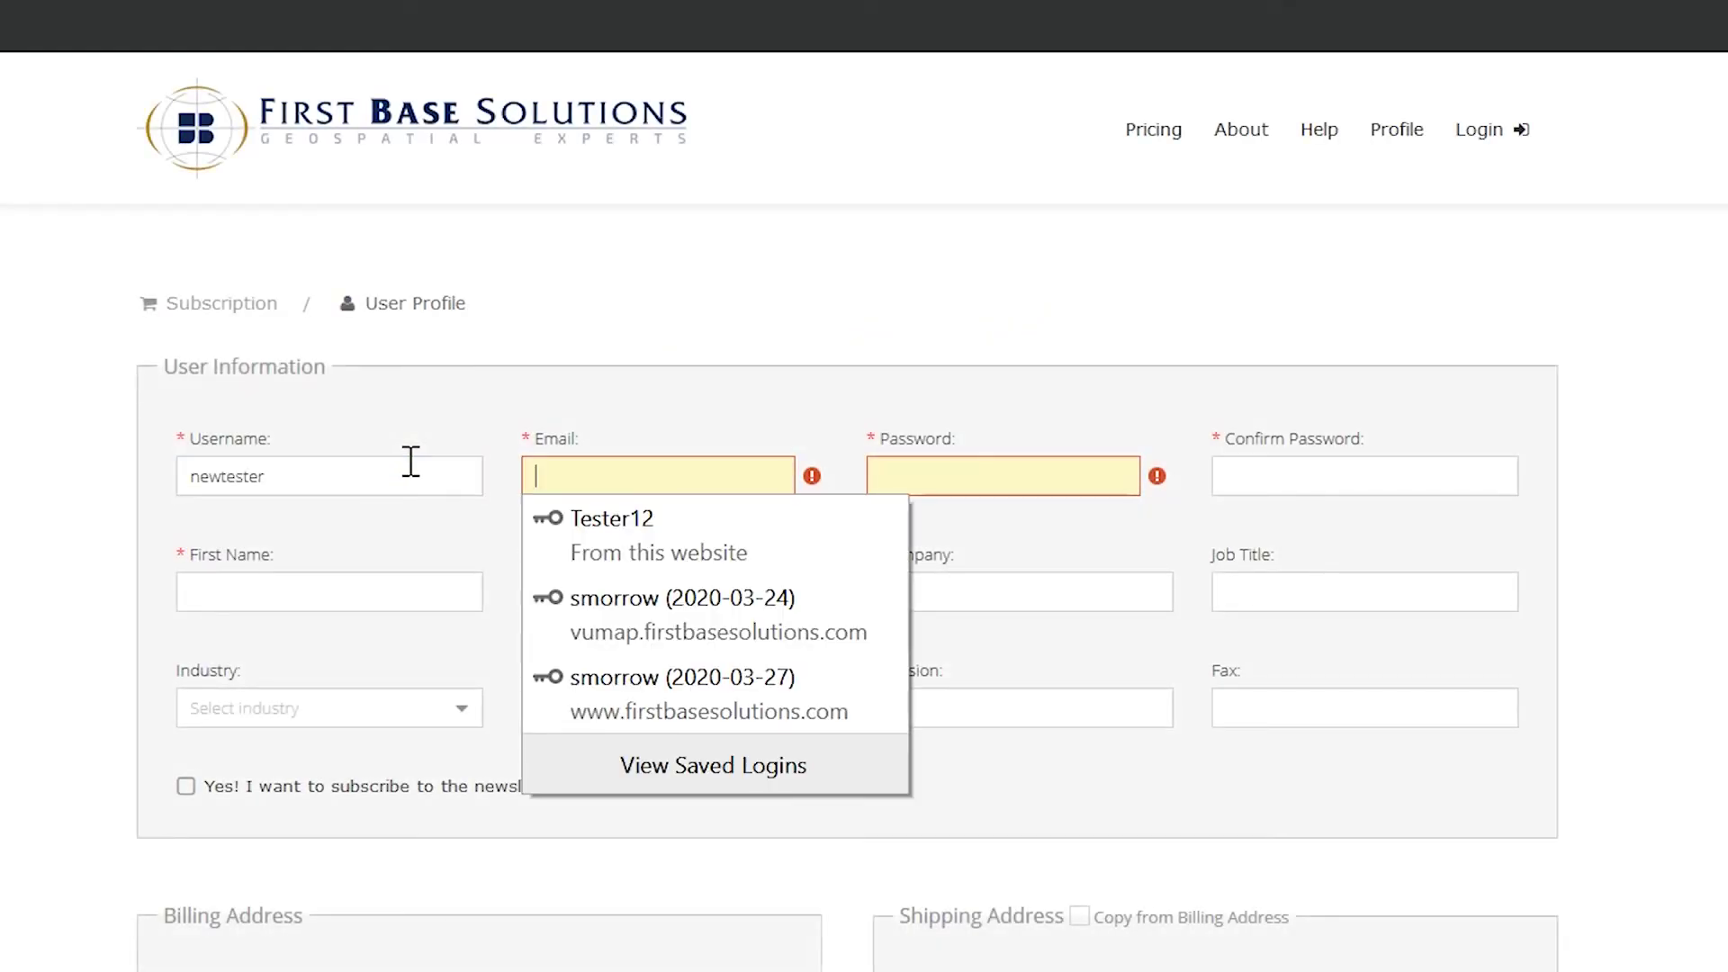
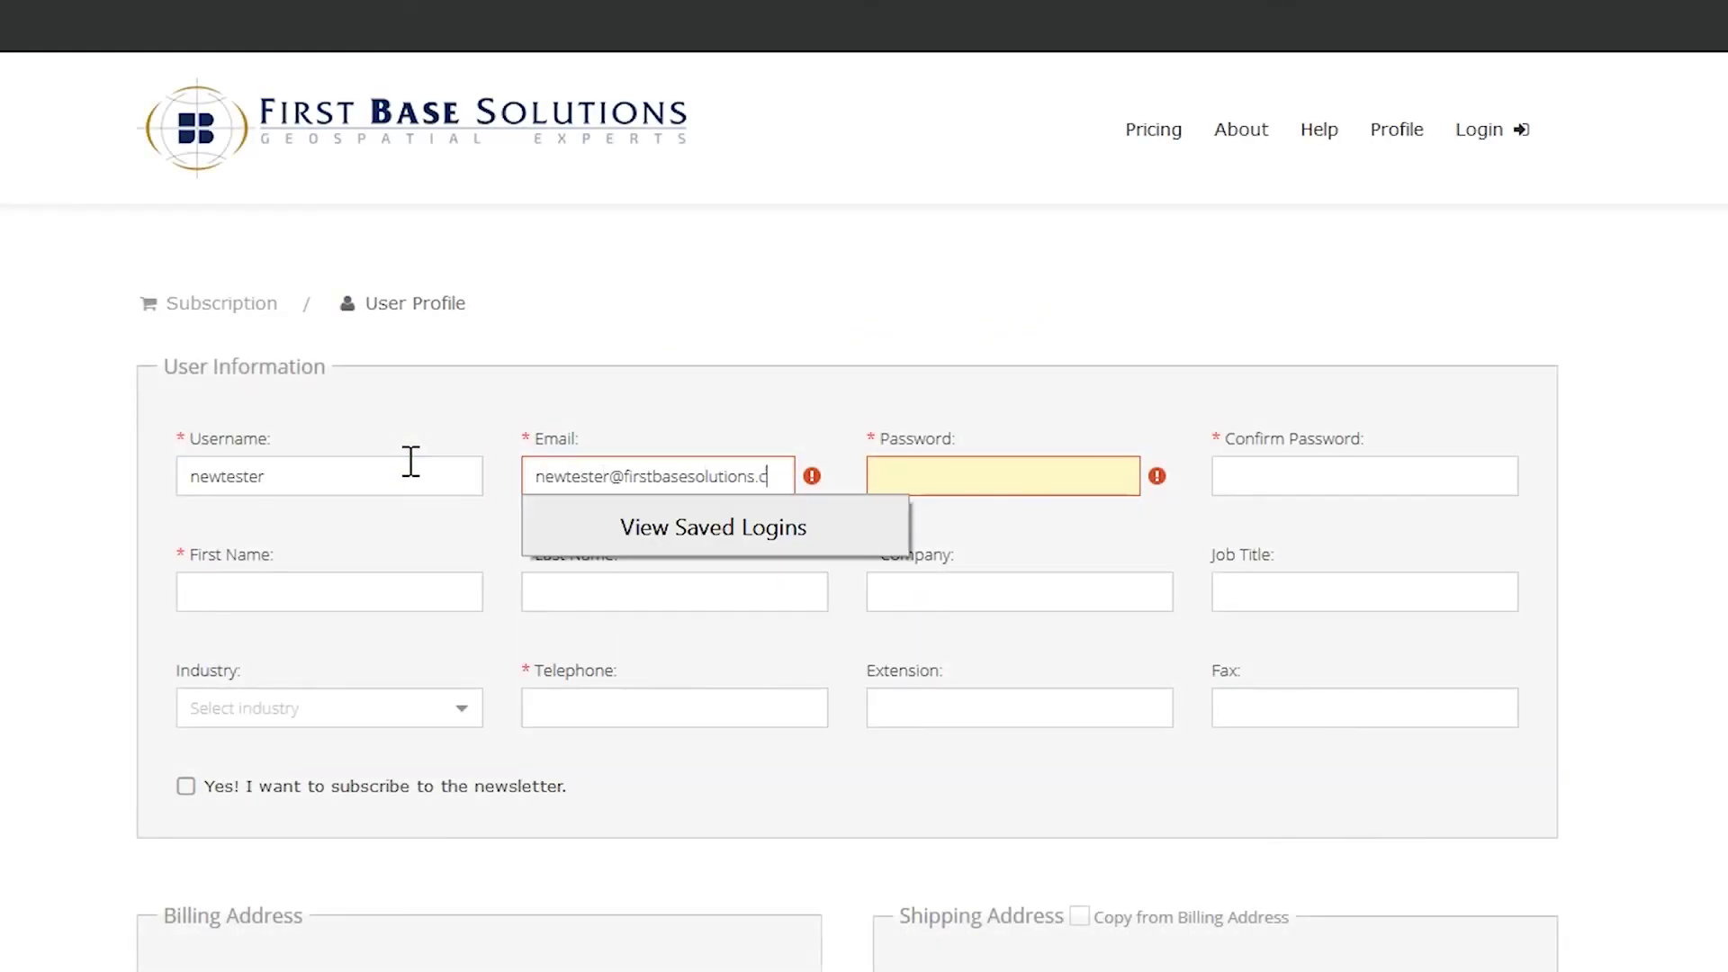
key(Tab)
click(1094, 369)
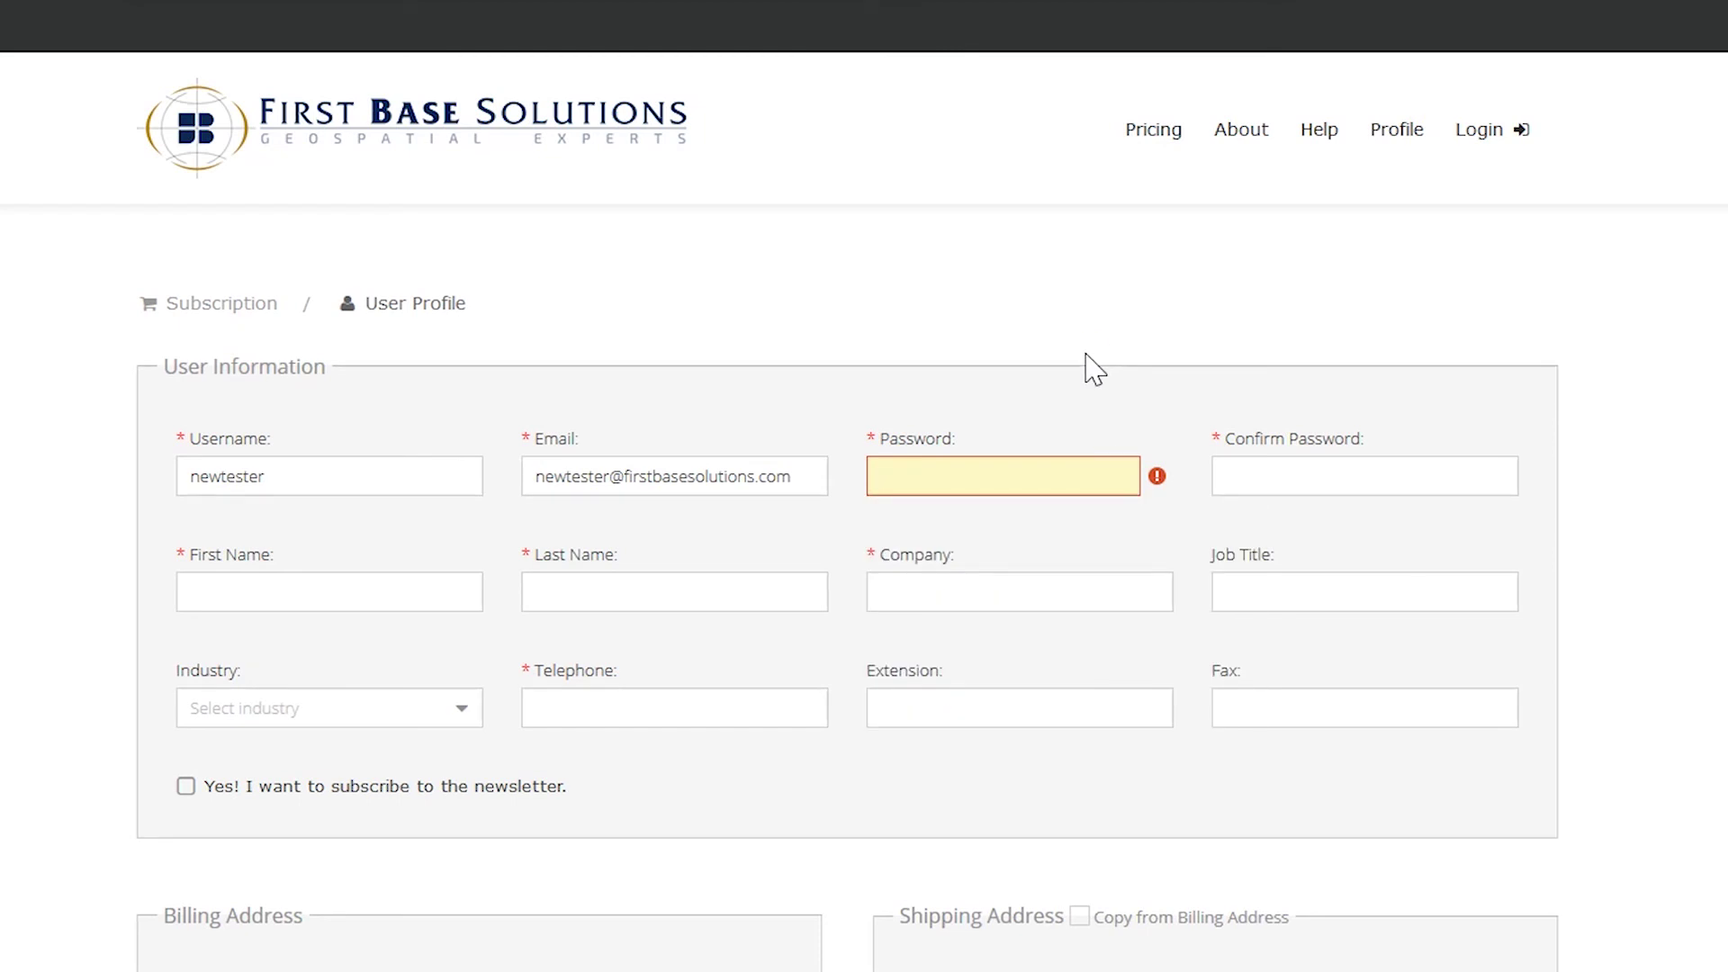
text(•••••••••••••)
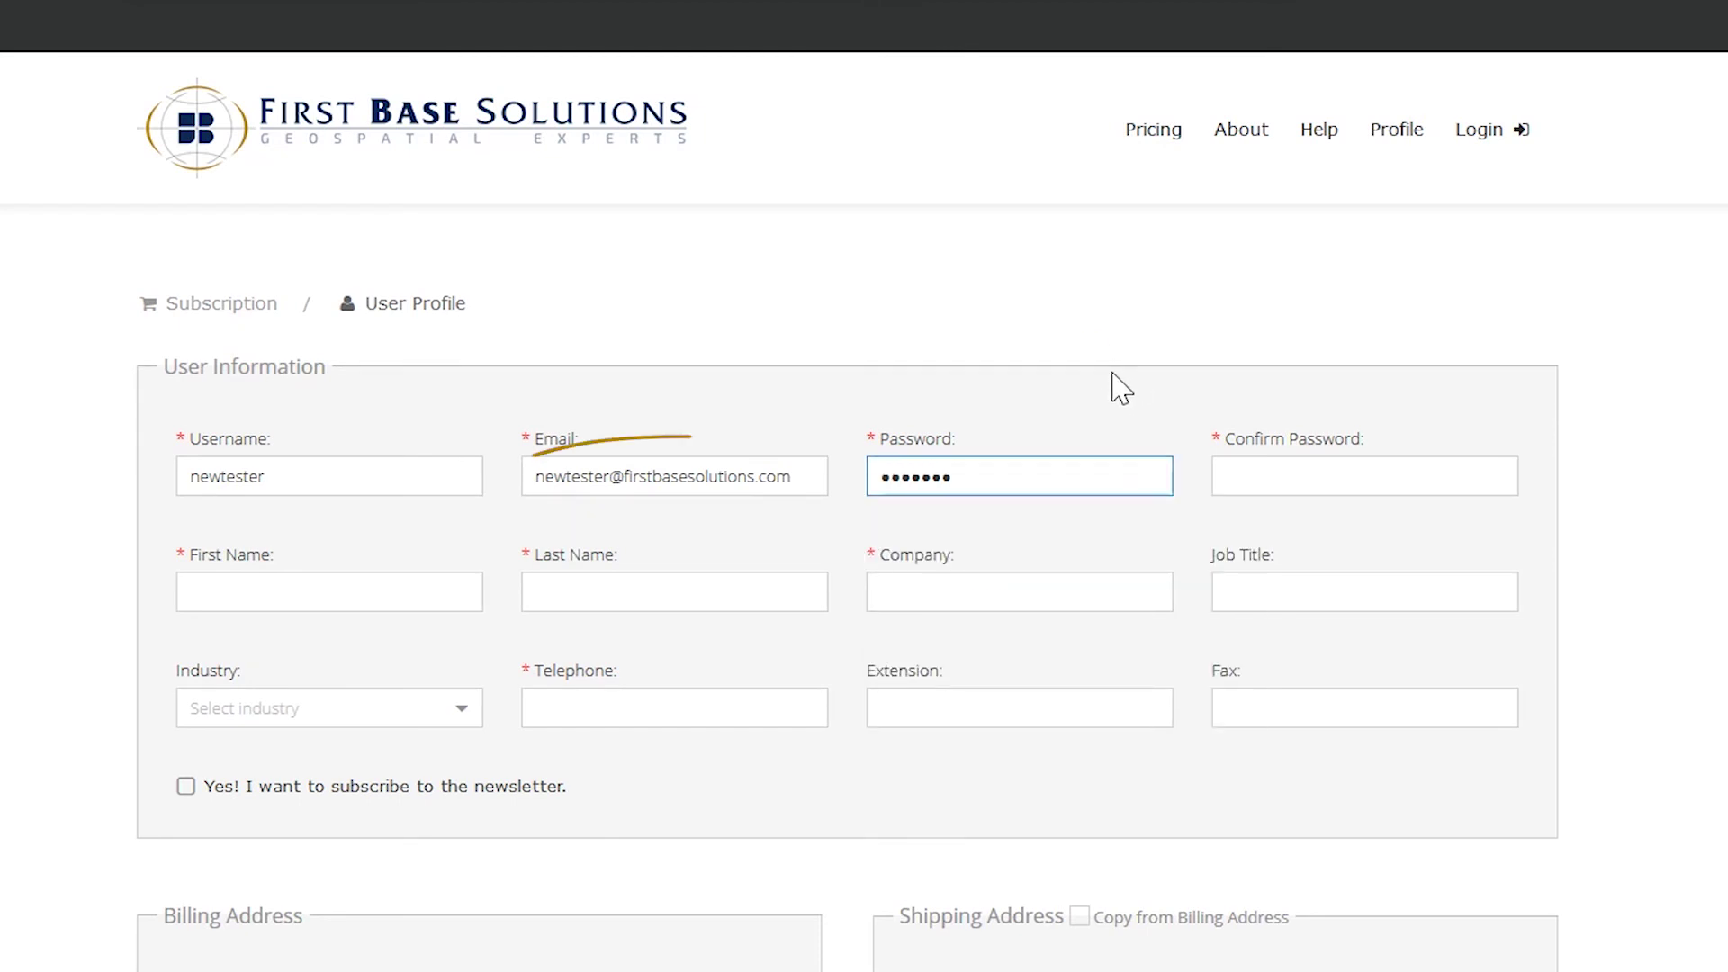
key(Tab)
text(••••••••••••)
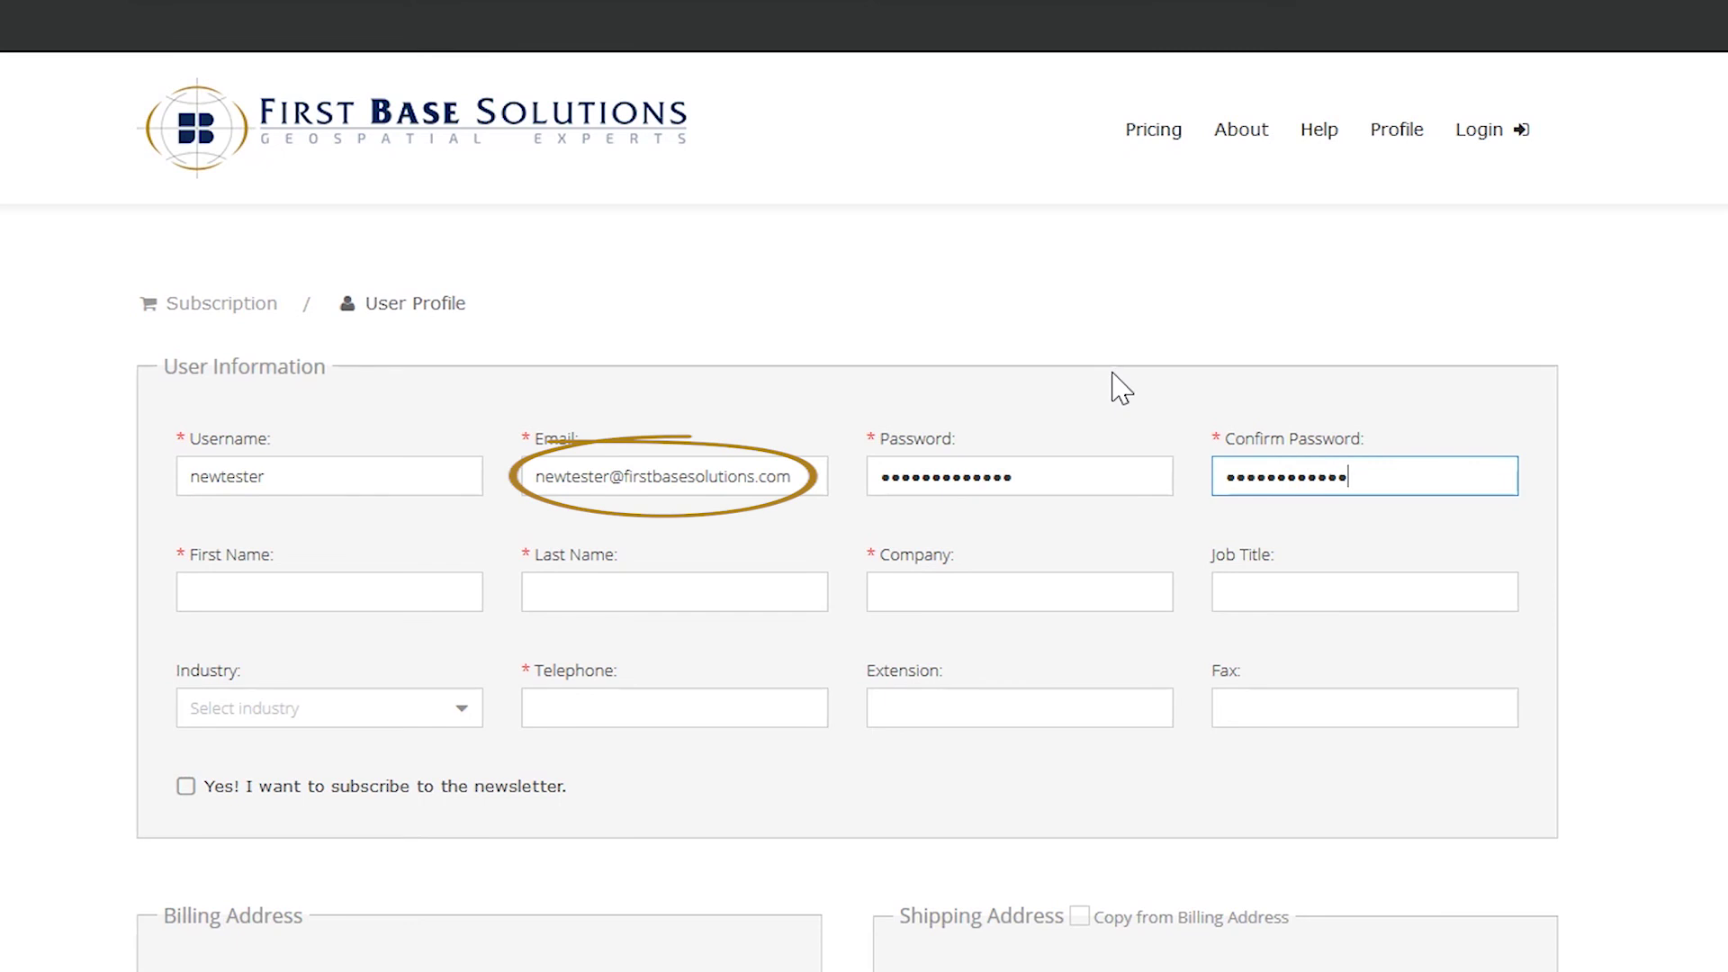
key(Tab)
text(New)
key(Tab)
text(Tester)
key(Tab)
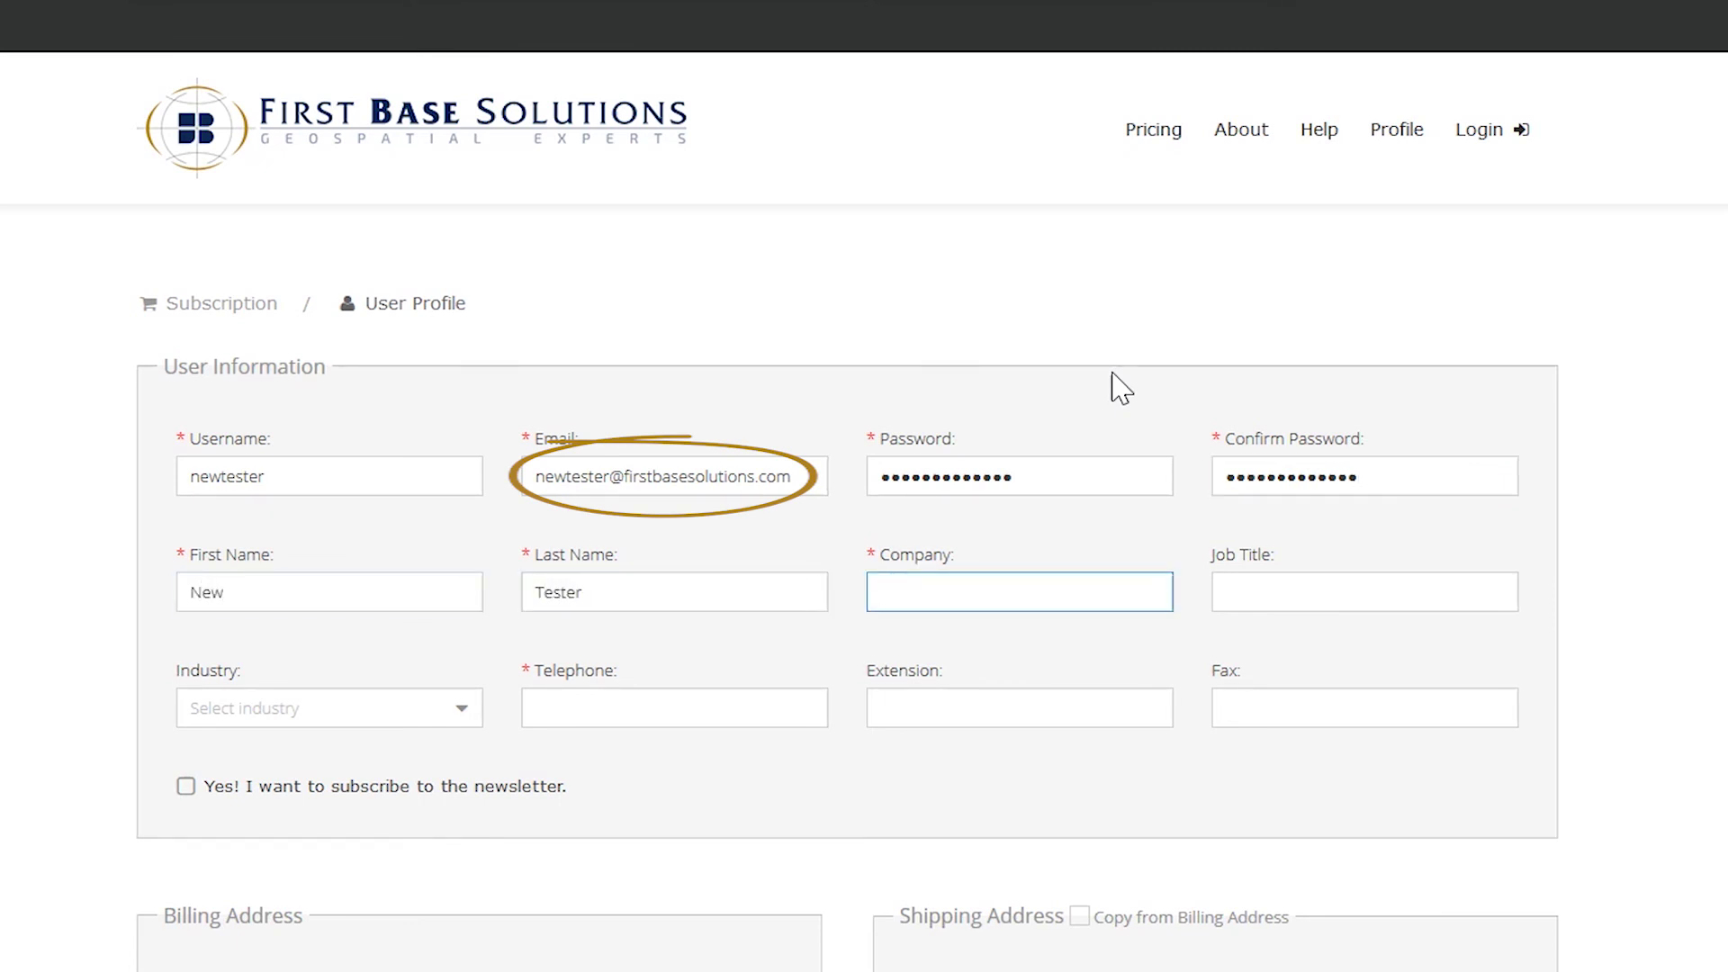
key(Tab)
text(Tester)
- Set the industry to GIS, enter the phone number and extension, and subscribe to the newsletter
click(455, 710)
scroll(468, 495, down, 5)
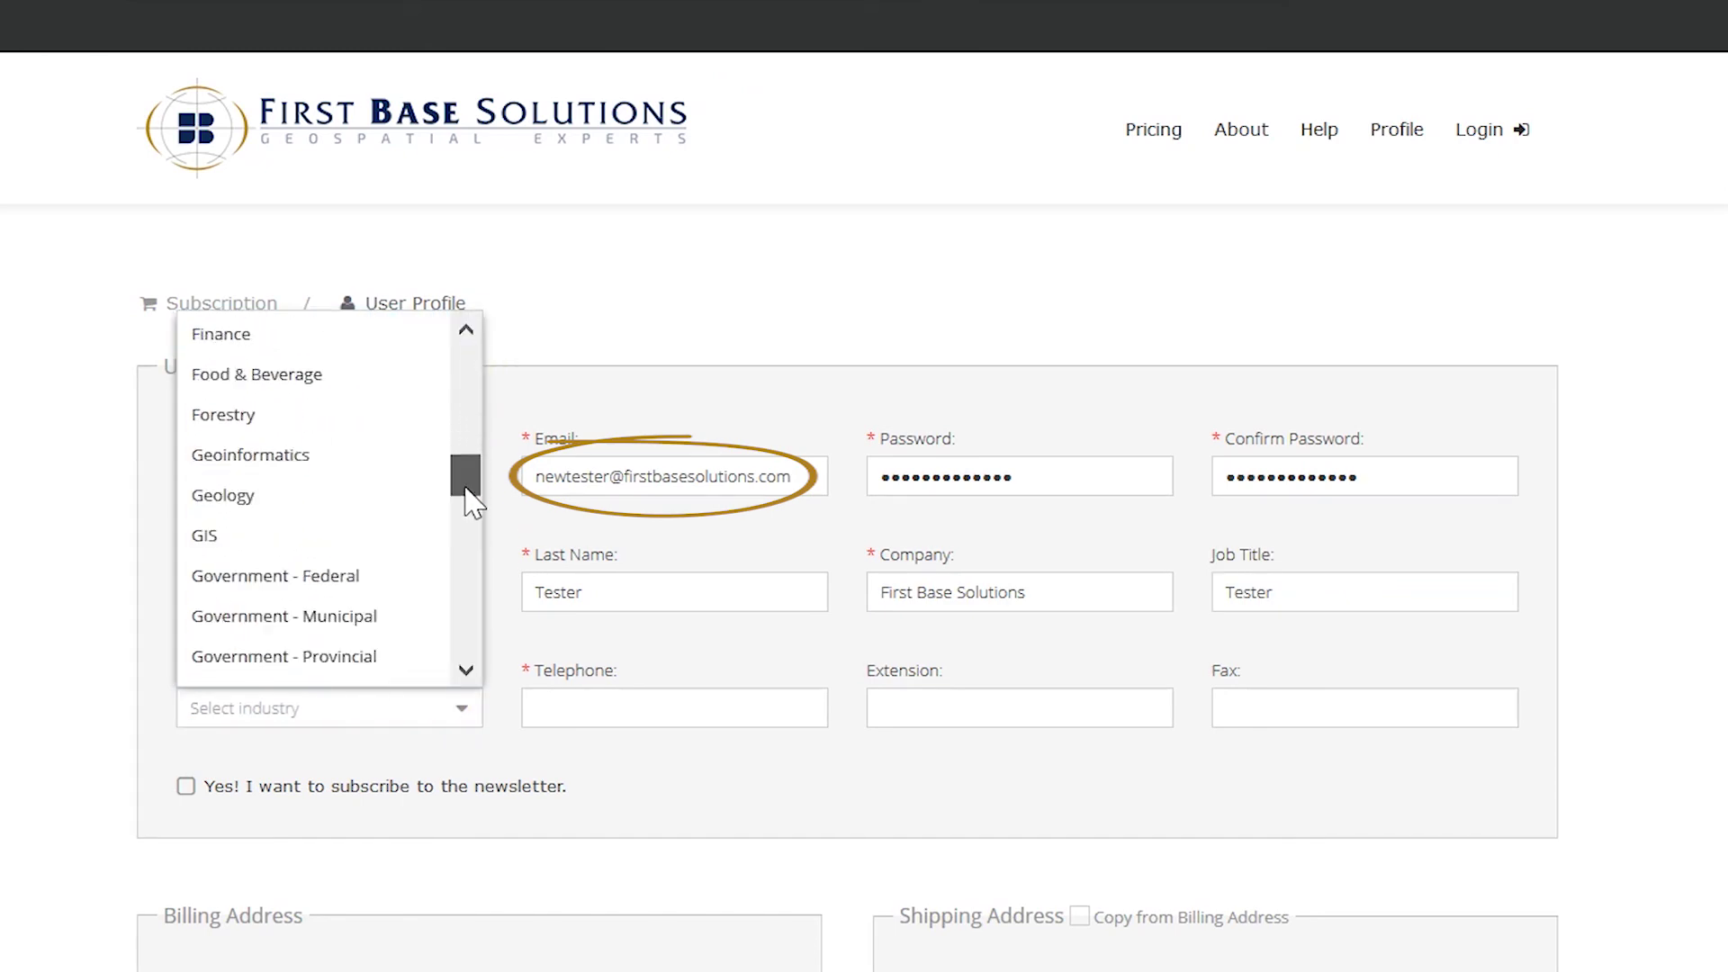
scroll(468, 499, down, 1)
click(234, 516)
click(628, 701)
key(Tab)
text(267)
click(186, 787)
- Enter the billing address in Markham, Ontario, Canada, copy it to shipping, and save the profile
key(Tab)
key(Tab)
key(Tab)
key(Tab)
key(Tab)
key(Tab)
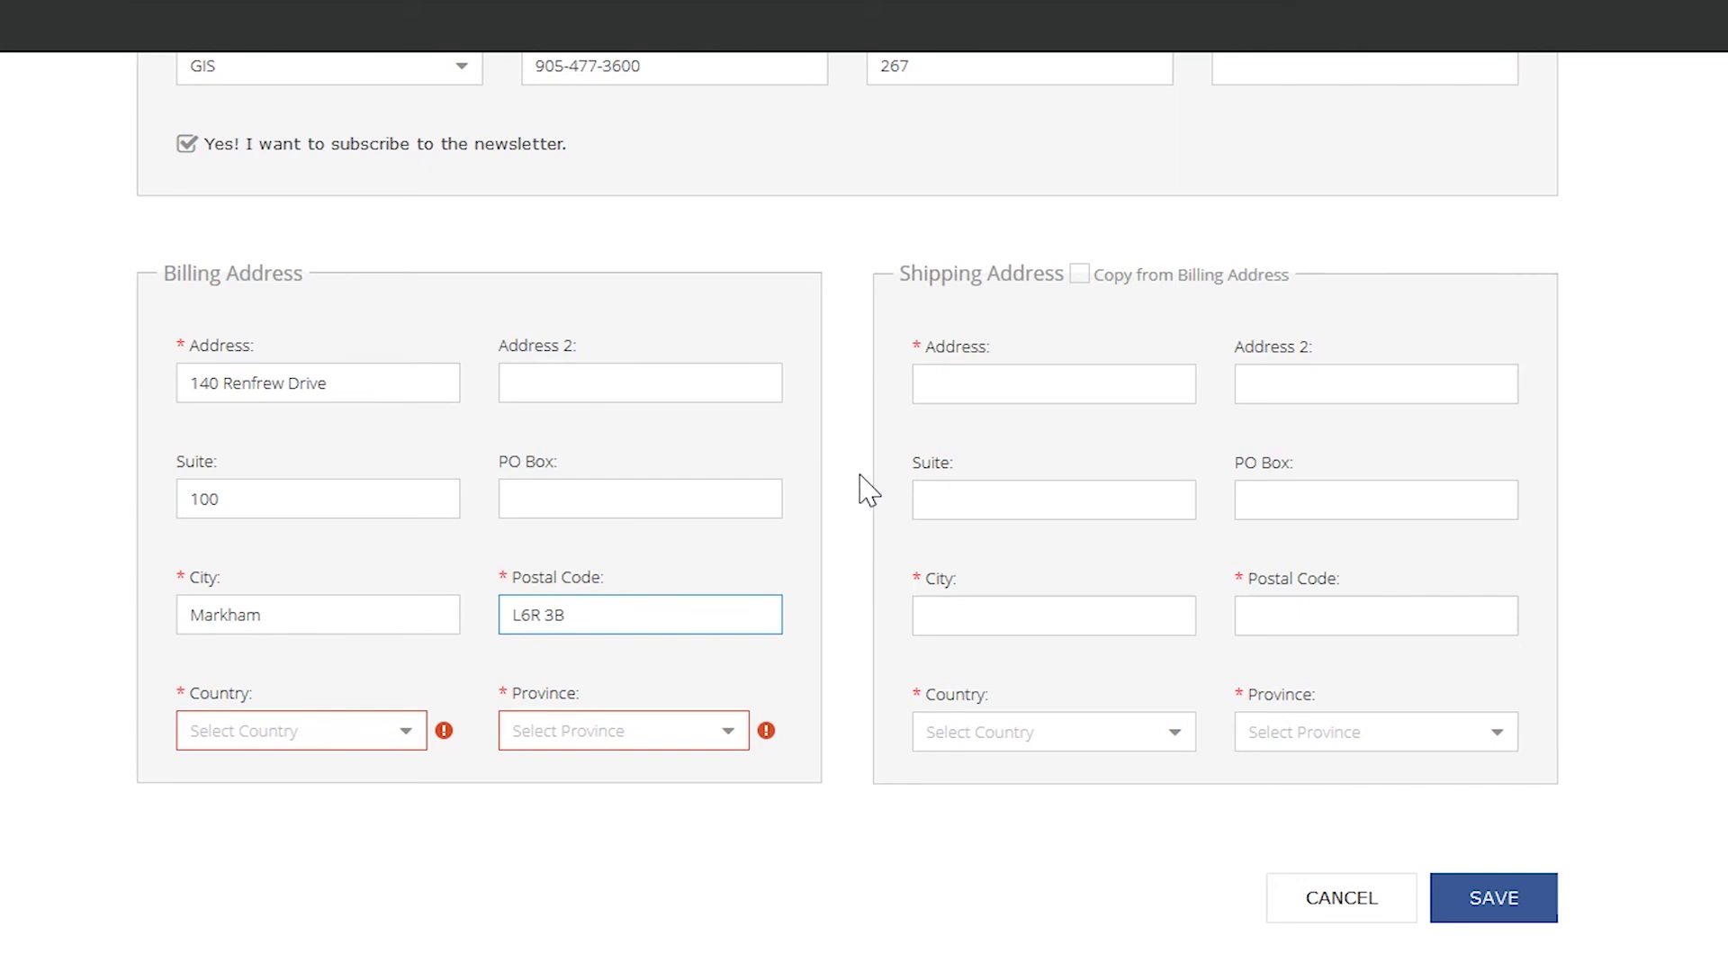
click(405, 731)
click(231, 764)
click(727, 731)
click(586, 529)
click(1079, 275)
click(1496, 904)
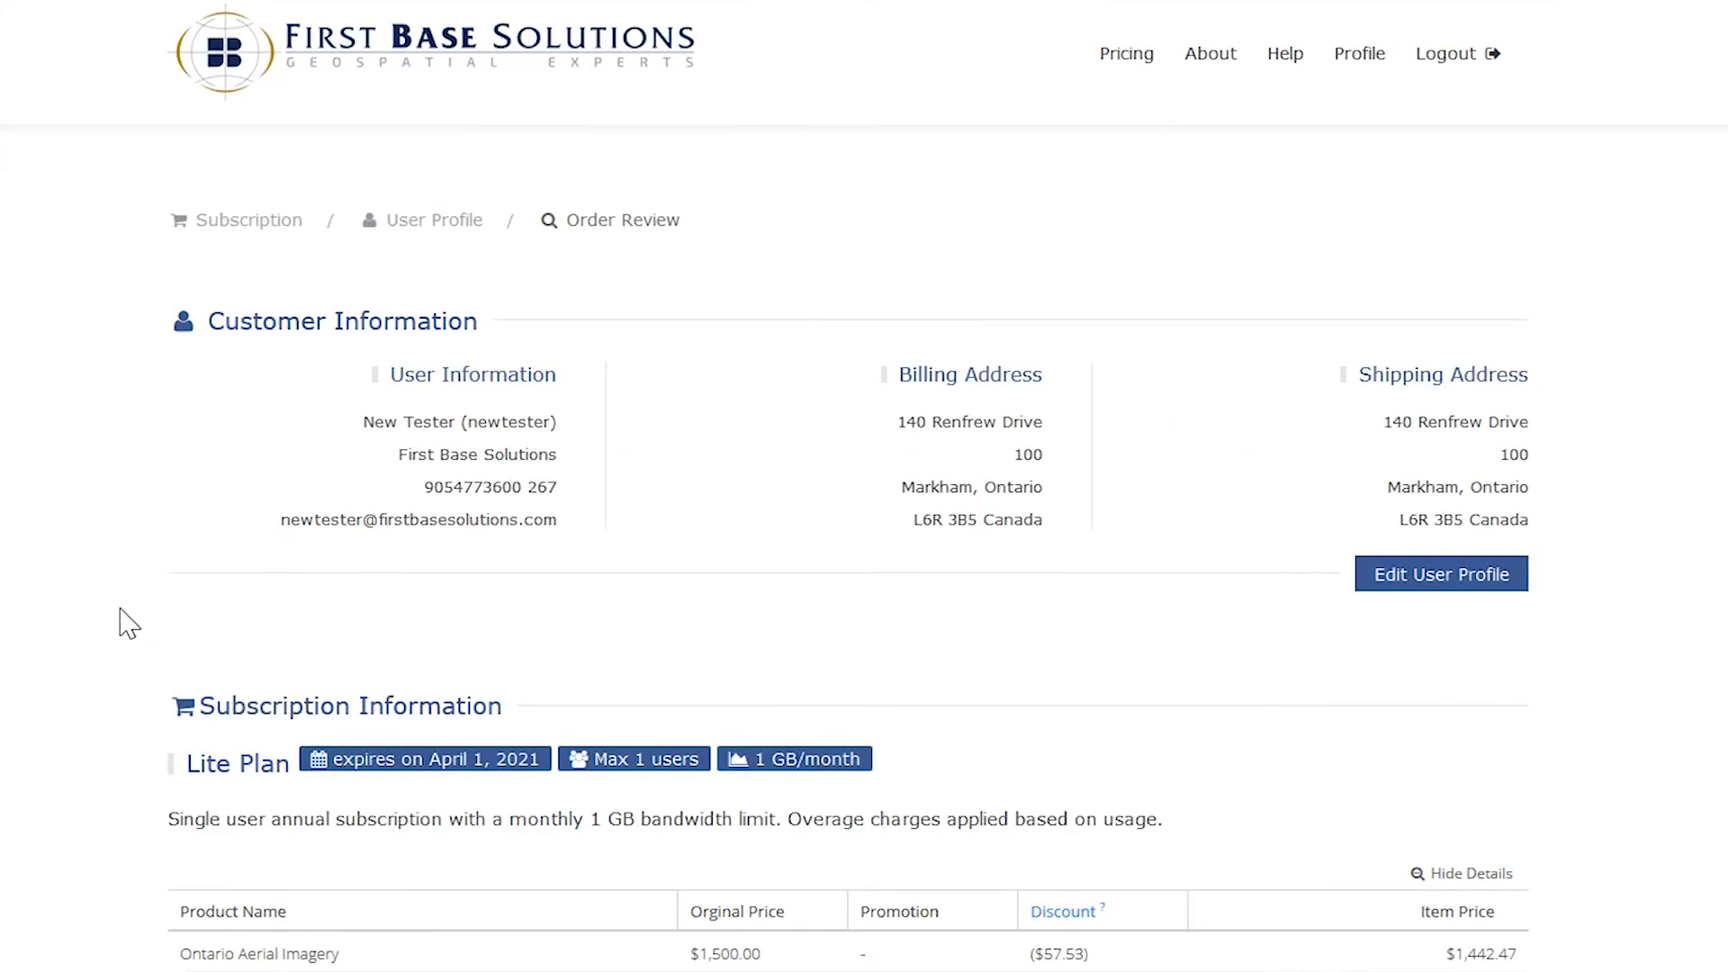
scroll(136, 621, down, 7)
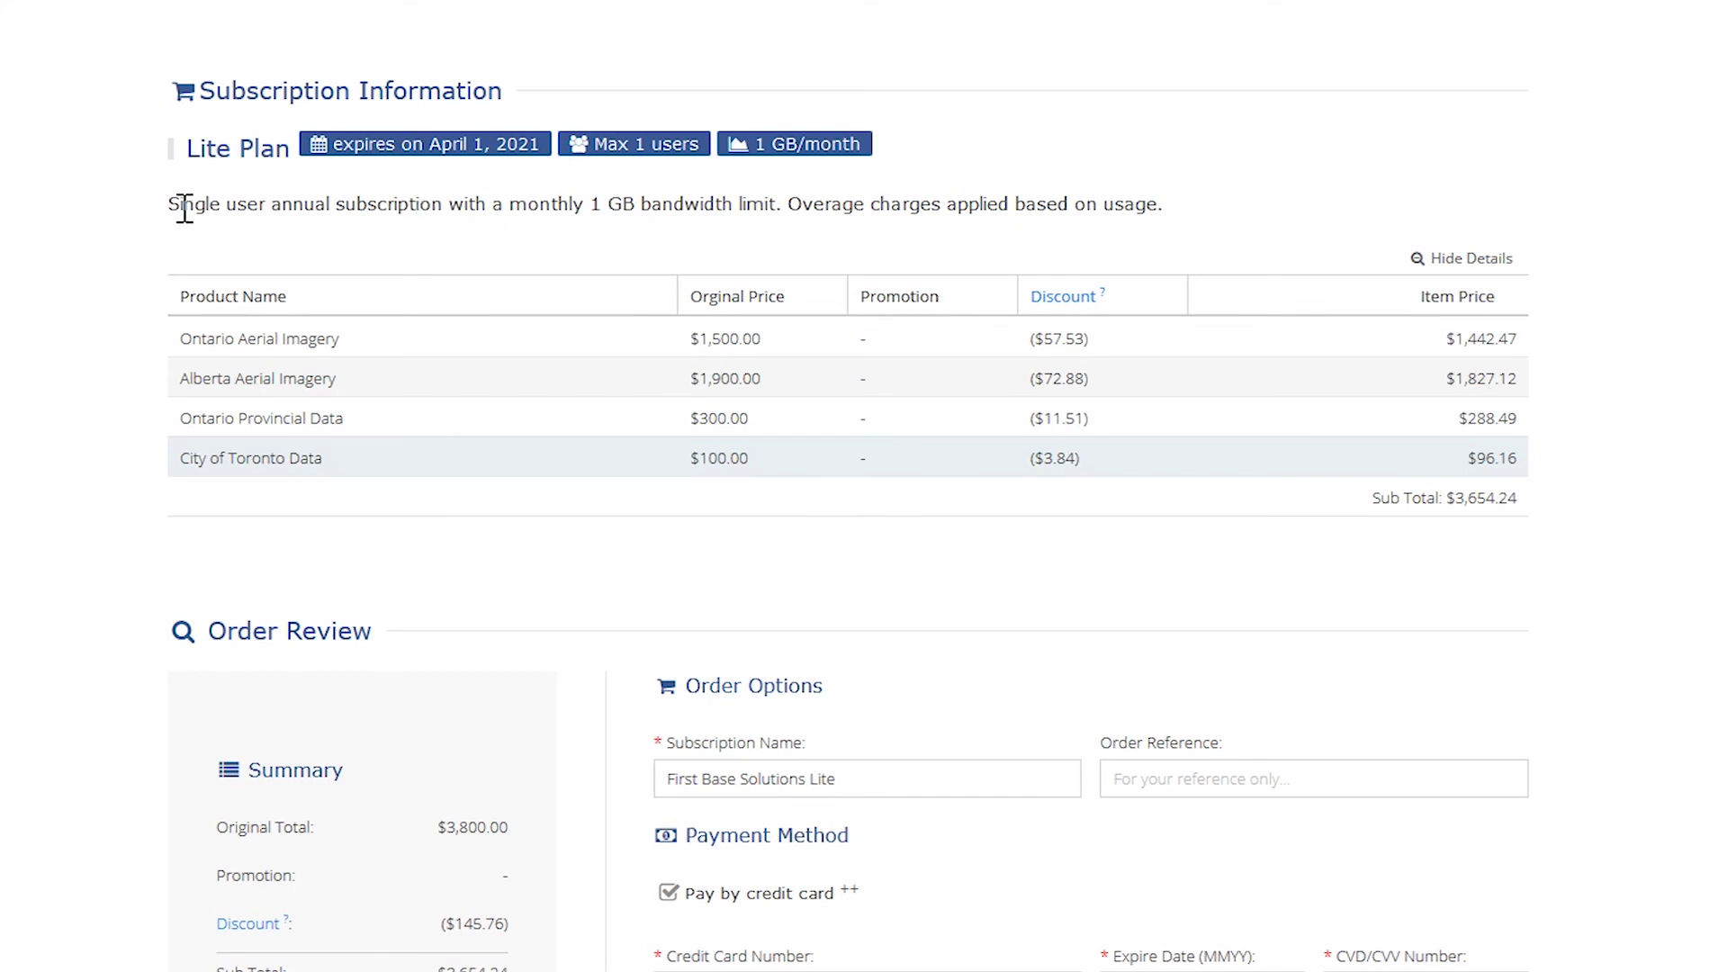
drag(171, 203, 789, 211)
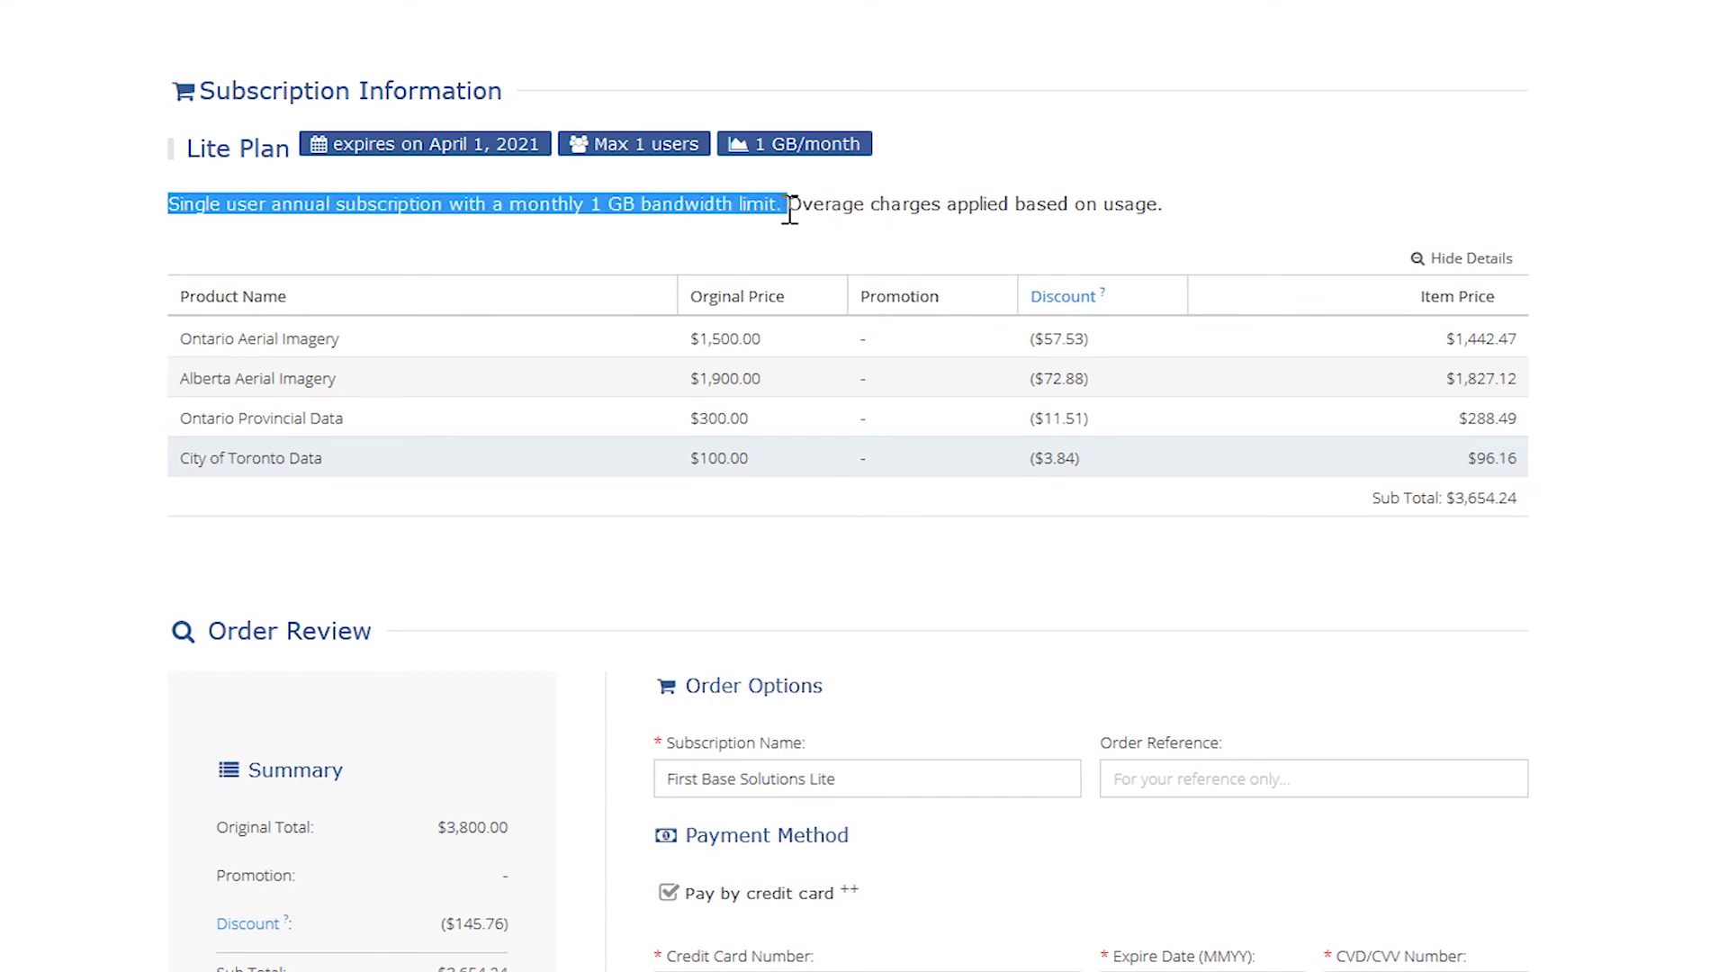
click(155, 249)
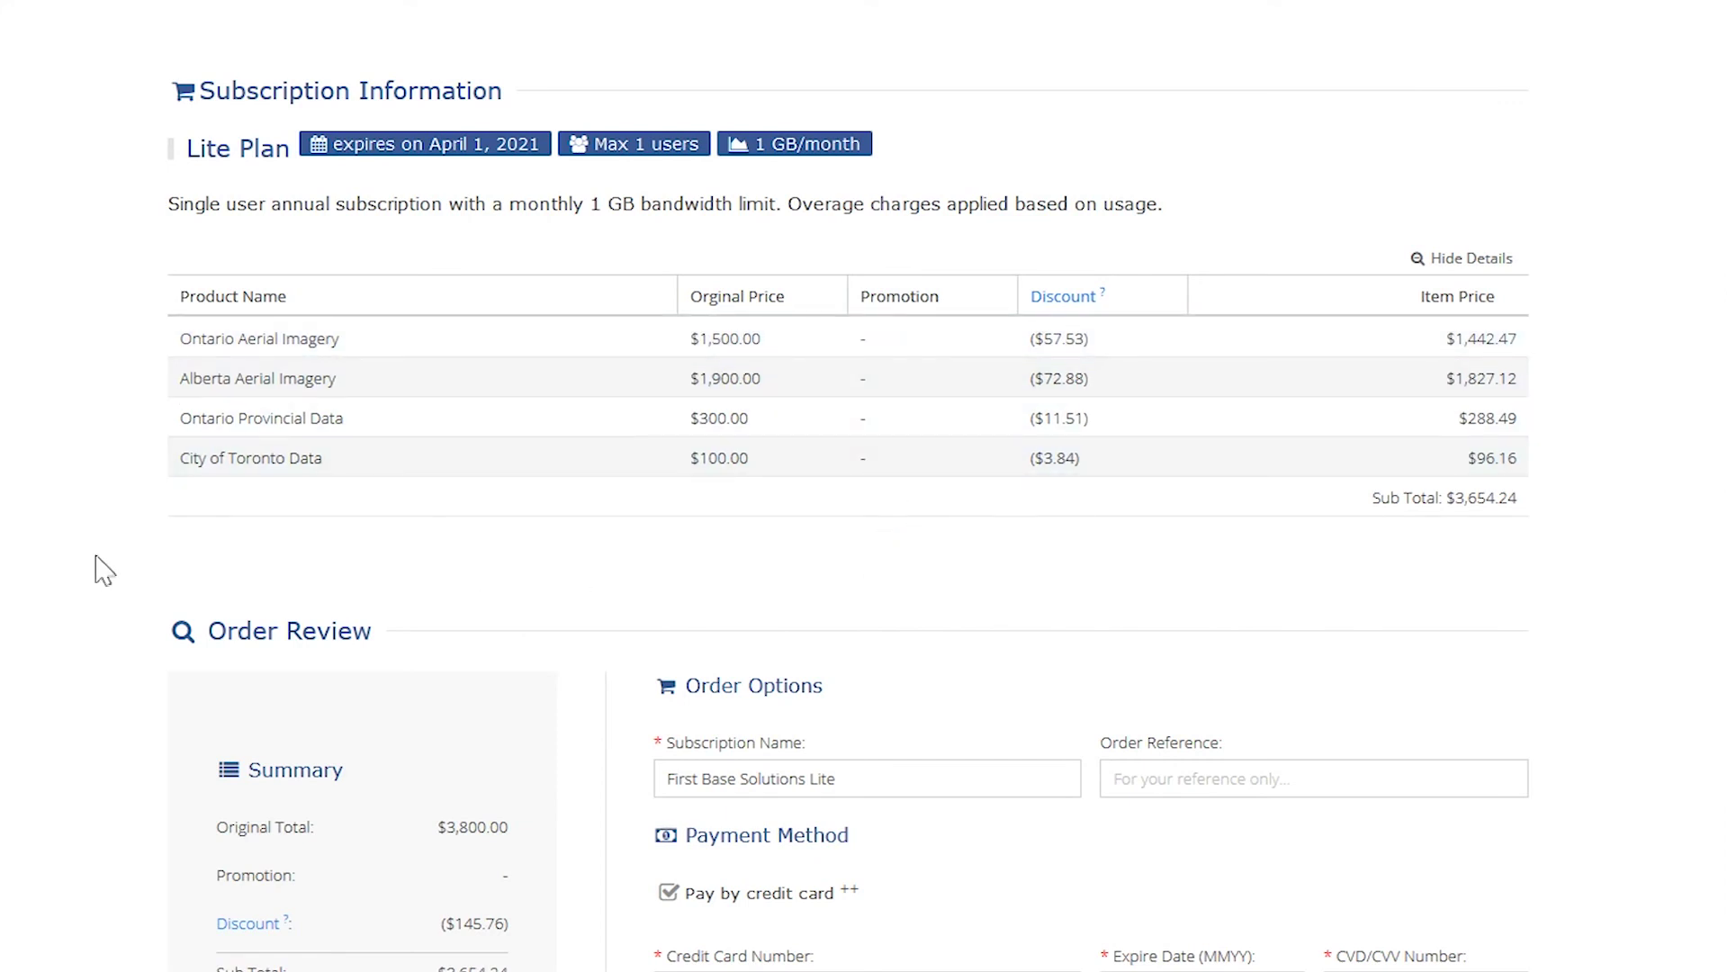
scroll(99, 587, down, 5)
scroll(193, 630, down, 1)
- Enter a coupon code and an order reference for the subscription
click(322, 570)
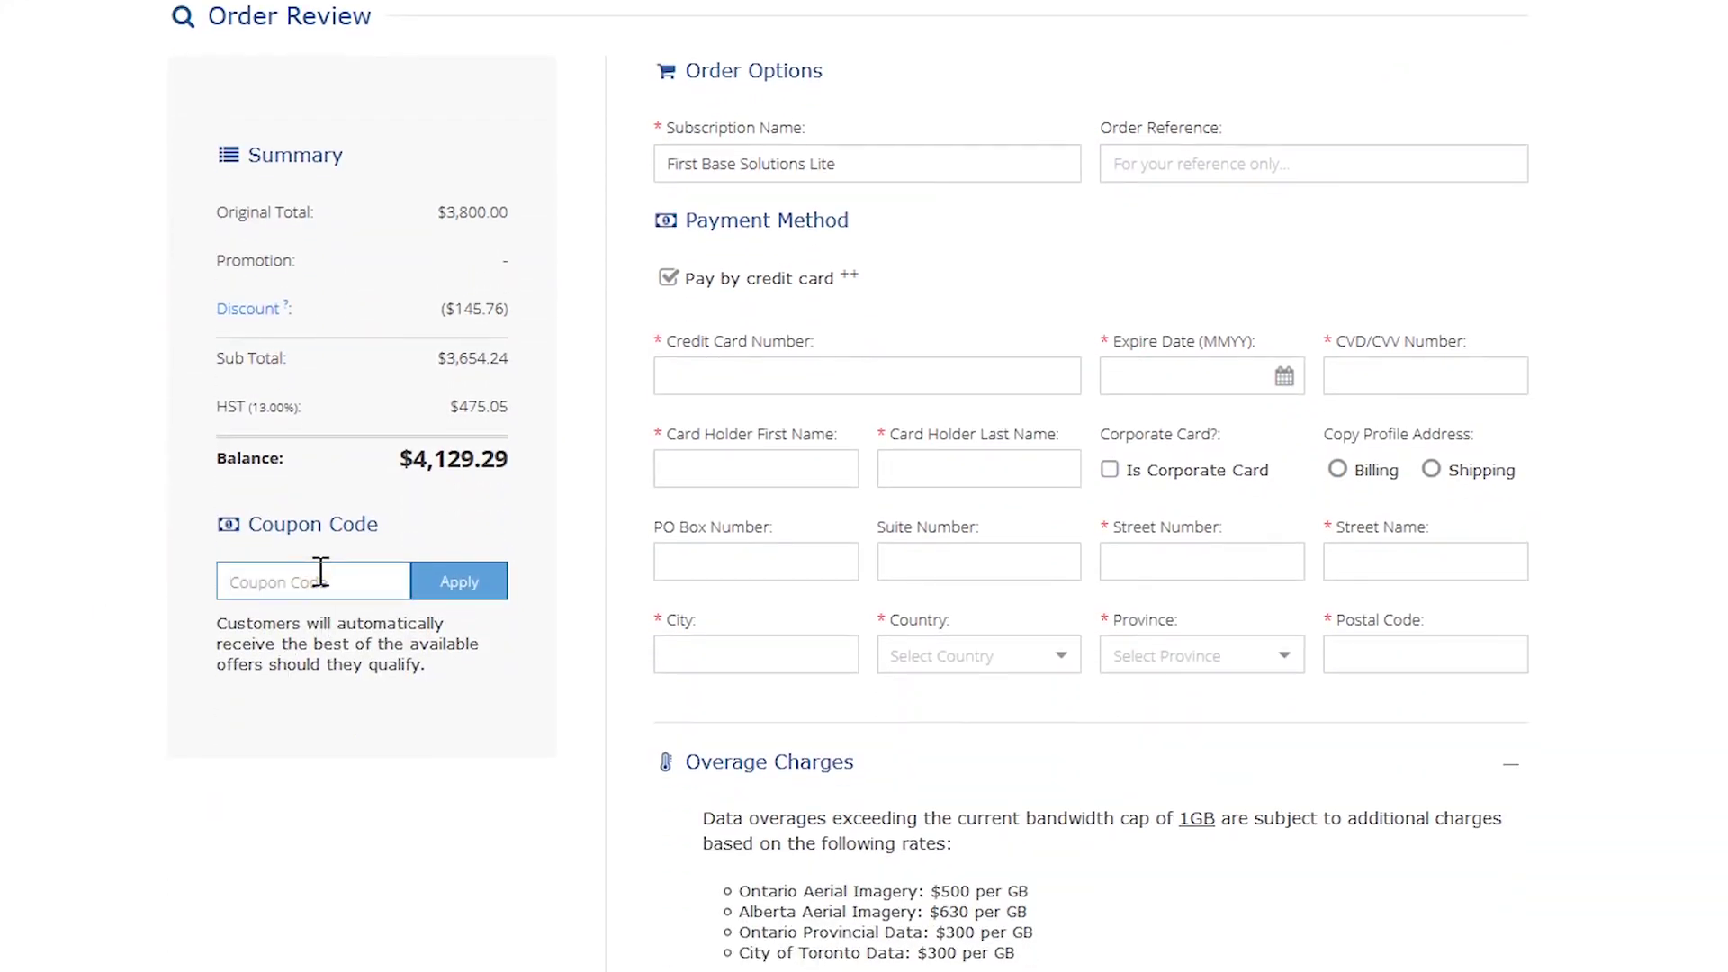
text(mycoupon)
drag(878, 164, 815, 142)
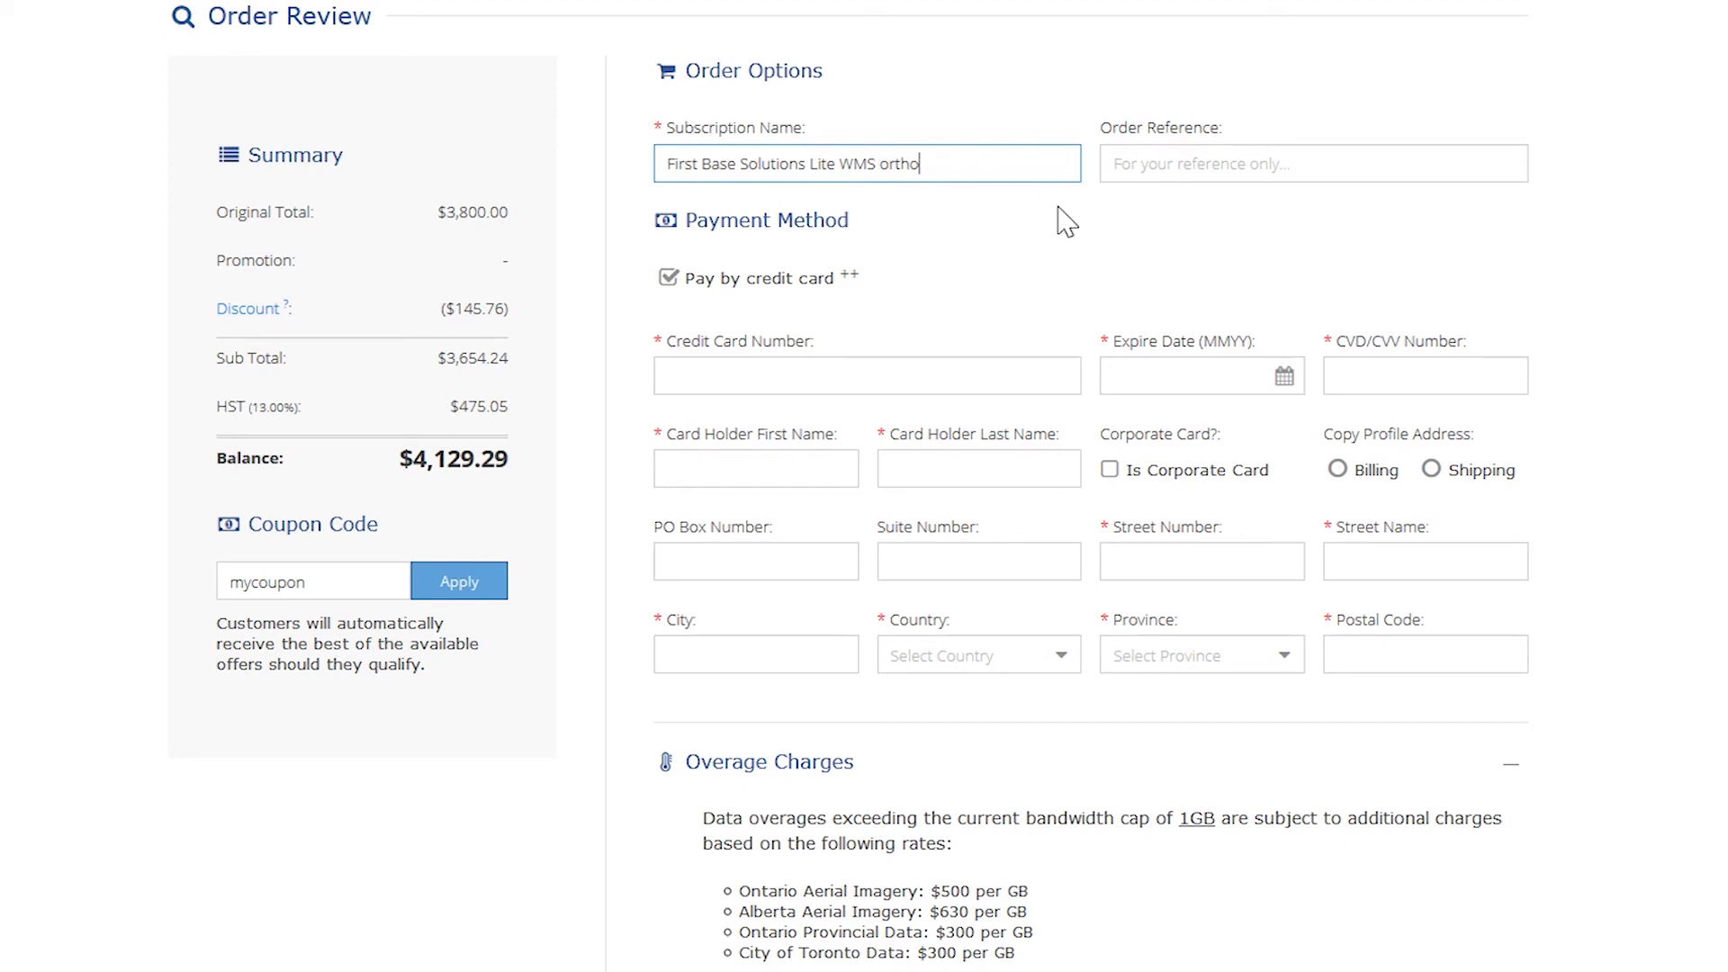
click(1126, 163)
text(My job number)
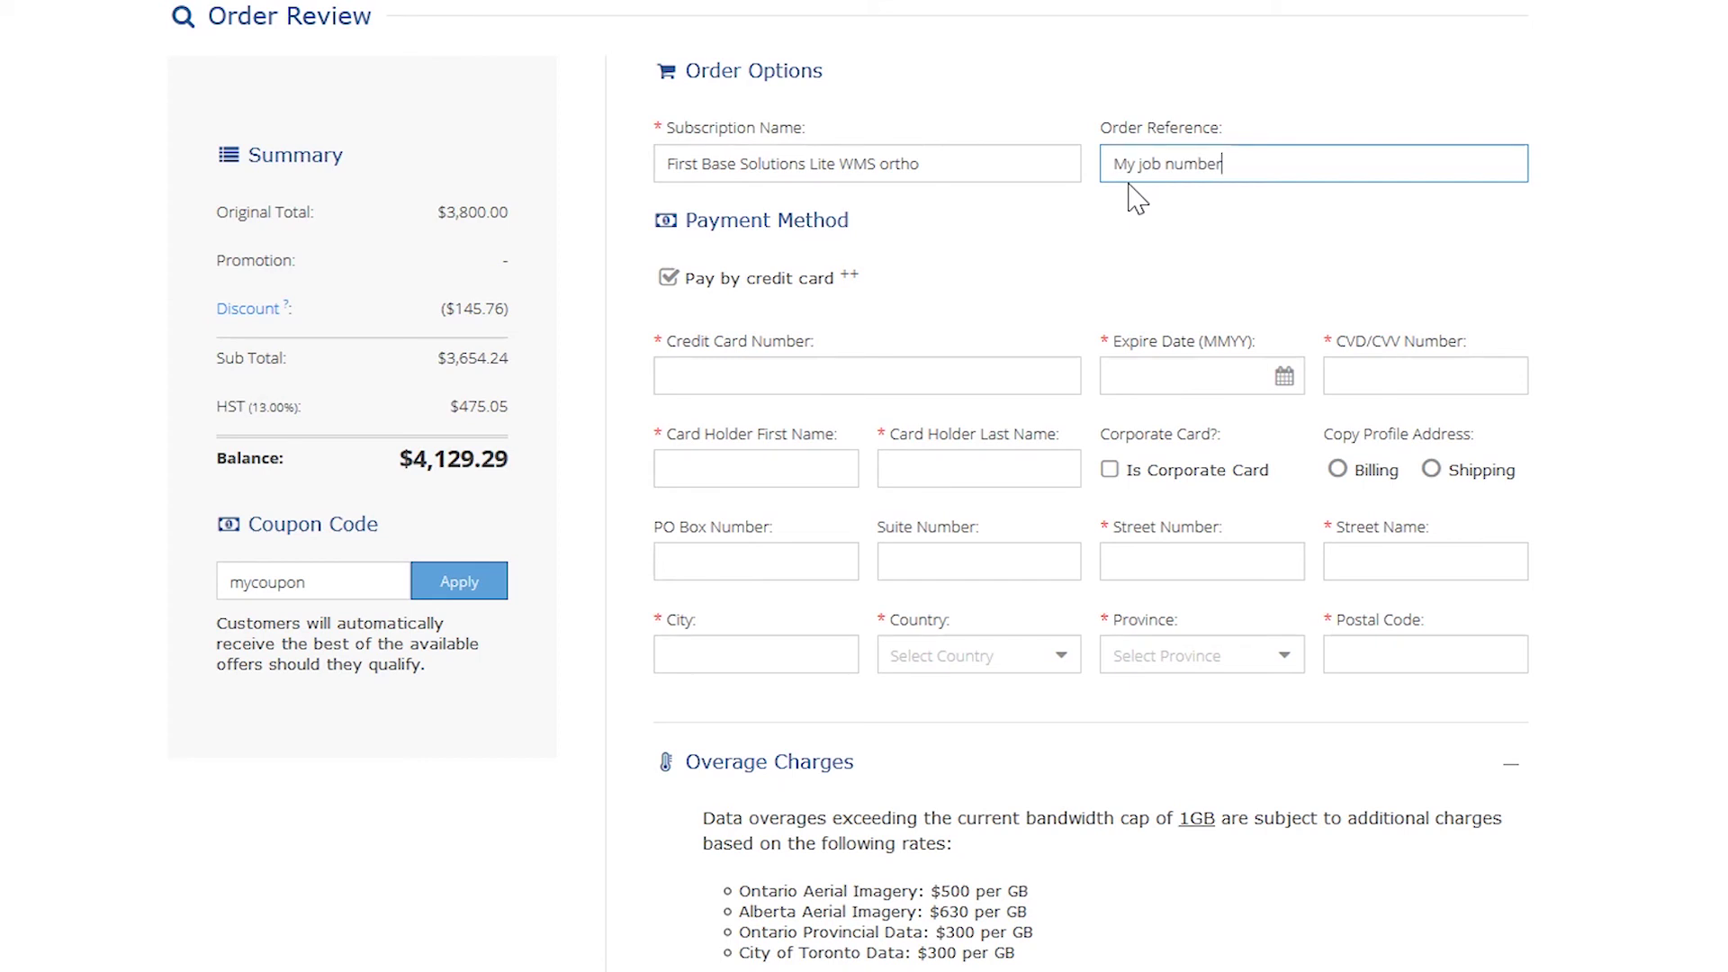
- Fill in the credit card number, expiry date, security code and cardholder's name
click(914, 373)
text(54545454554545454)
click(1179, 373)
text(12/20)
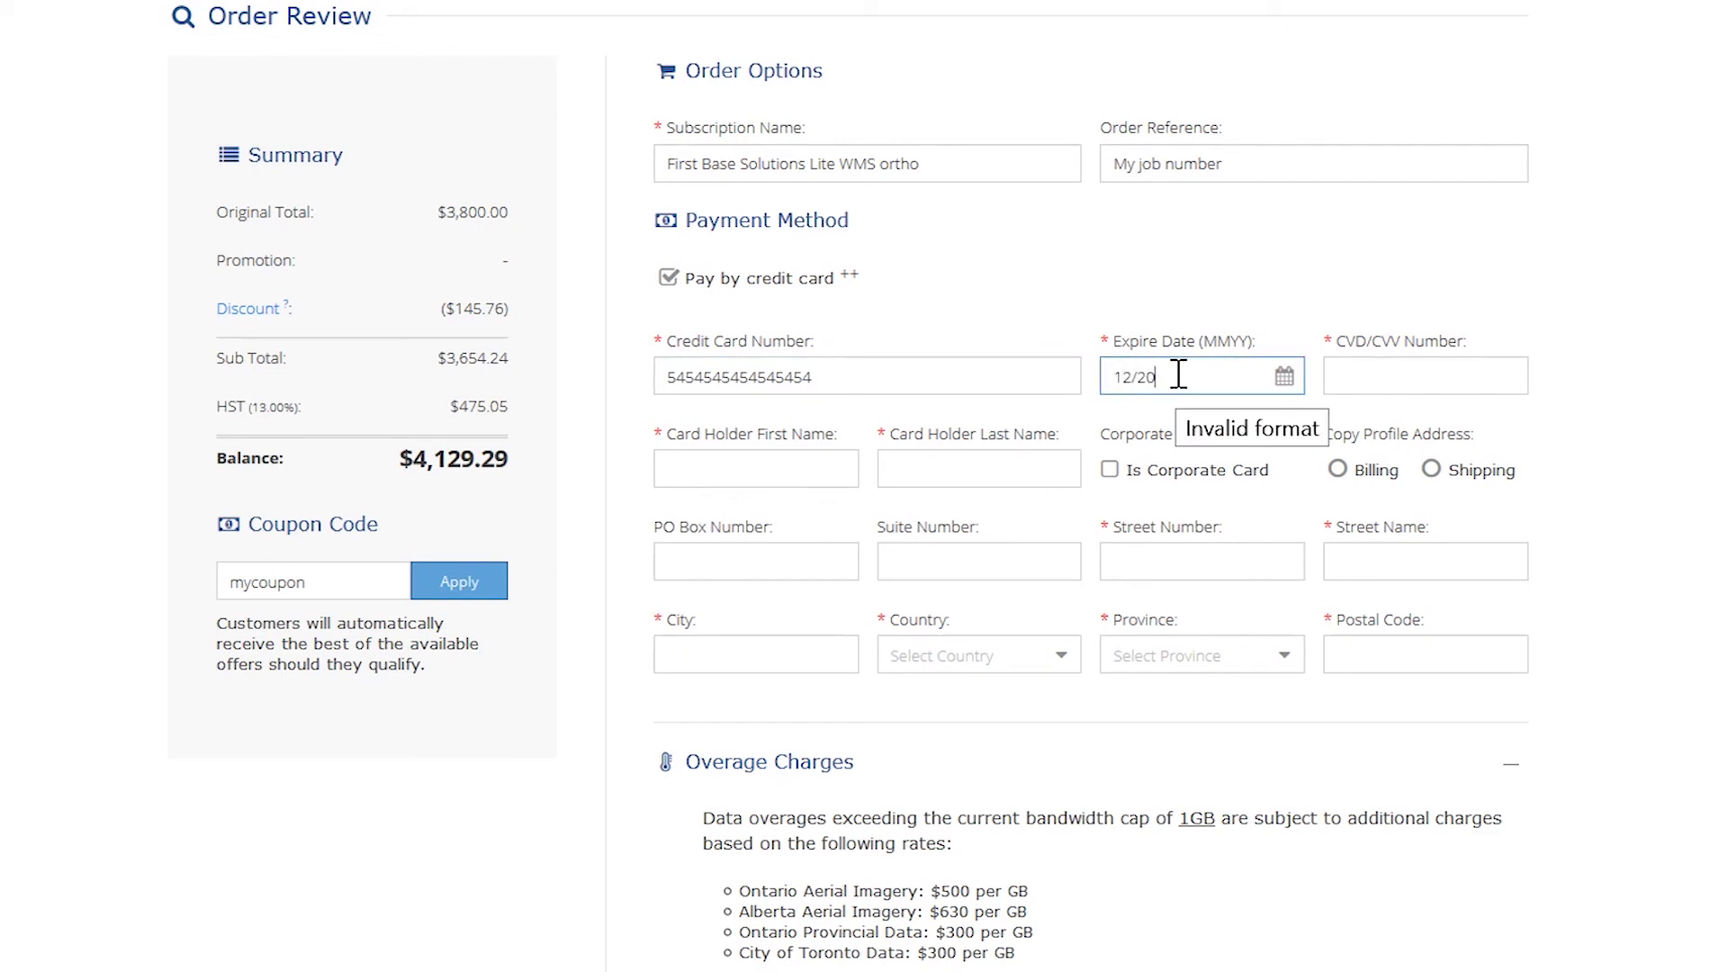
click(1434, 389)
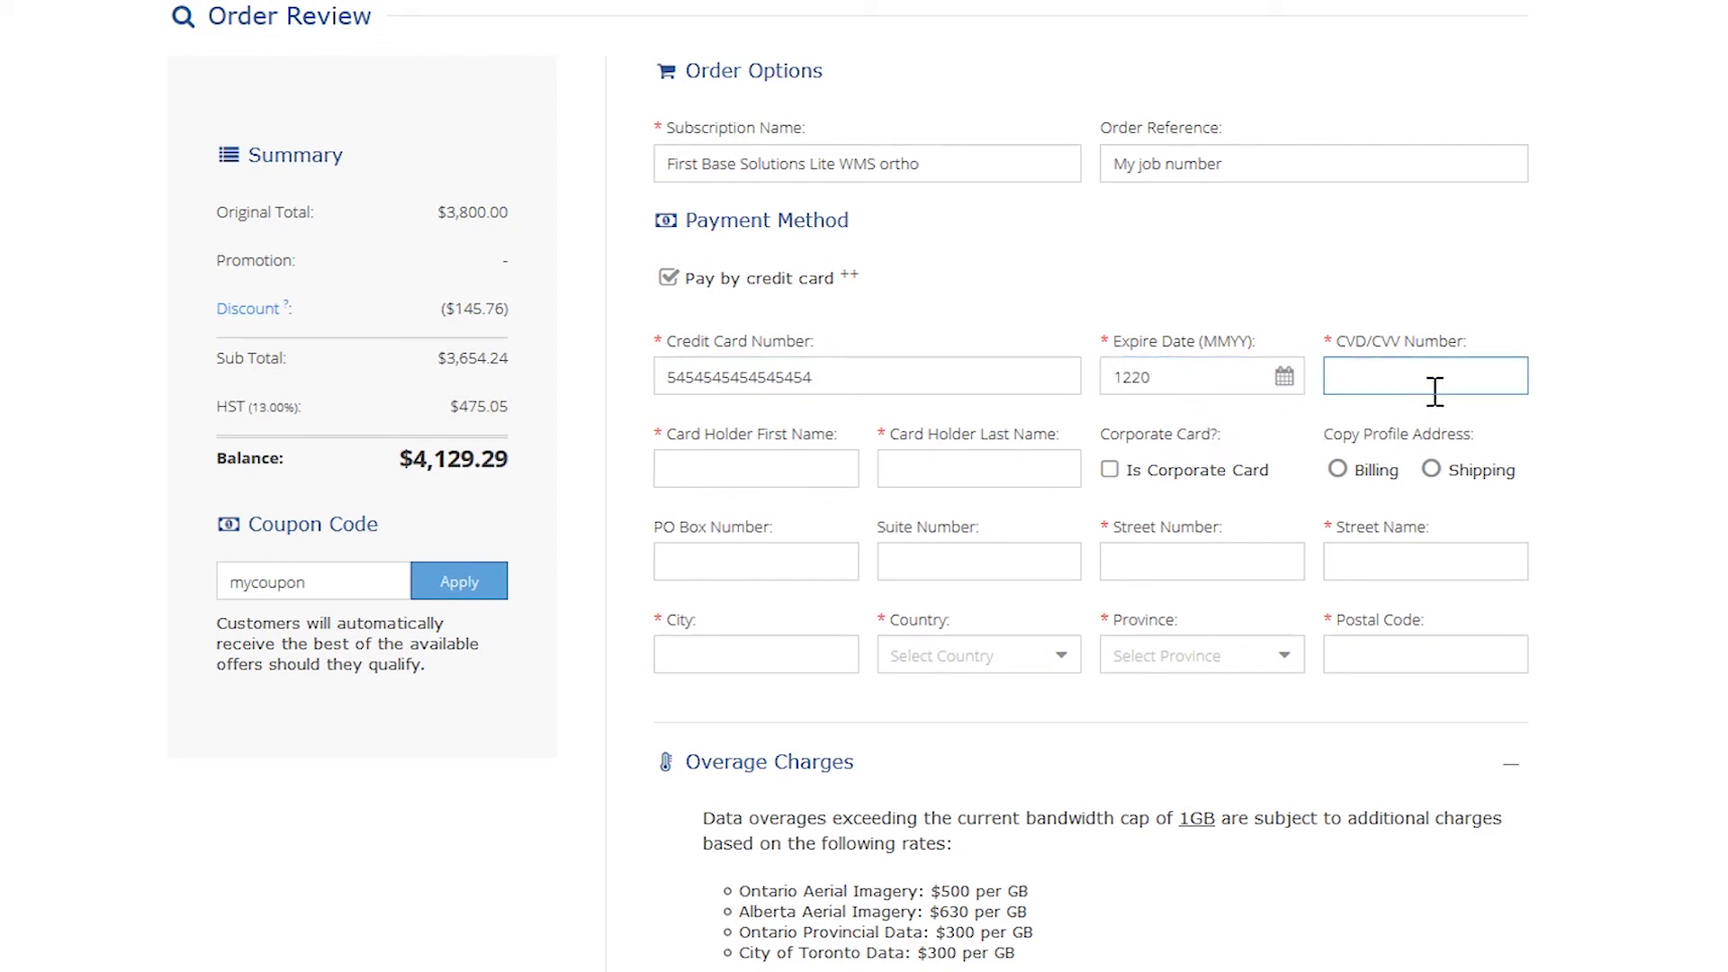
text(123)
click(749, 478)
text(New)
key(Tab)
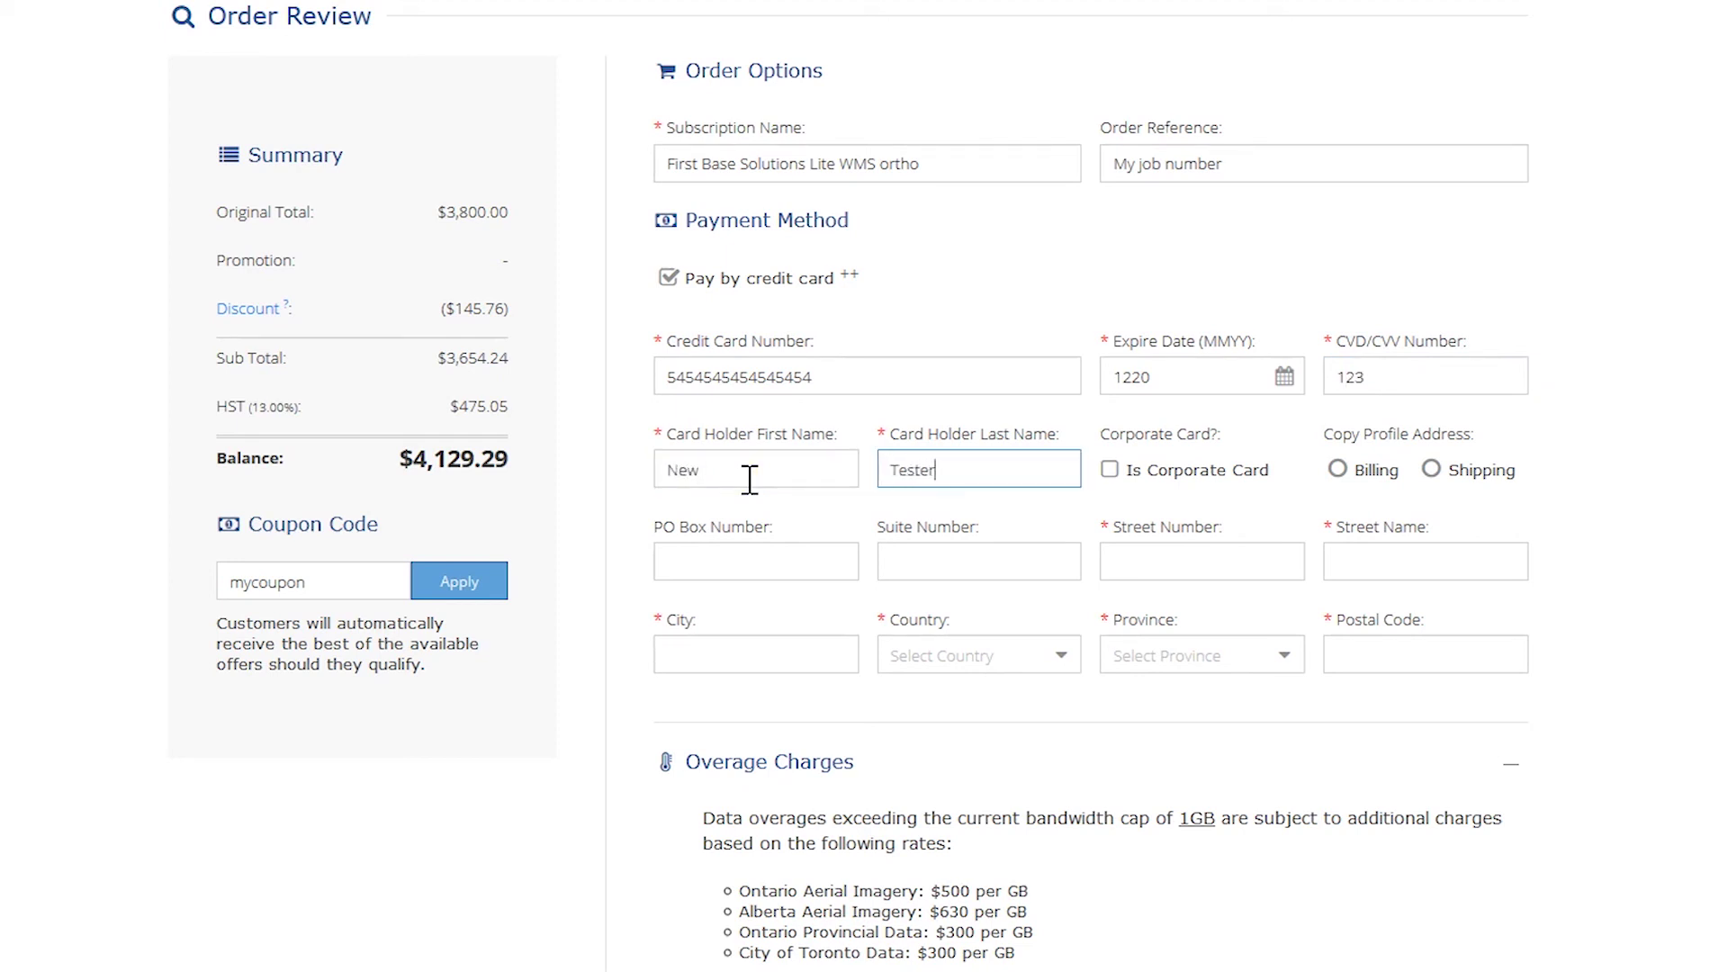
- Copy the billing address, agree to the licence terms, and submit the order
click(1339, 470)
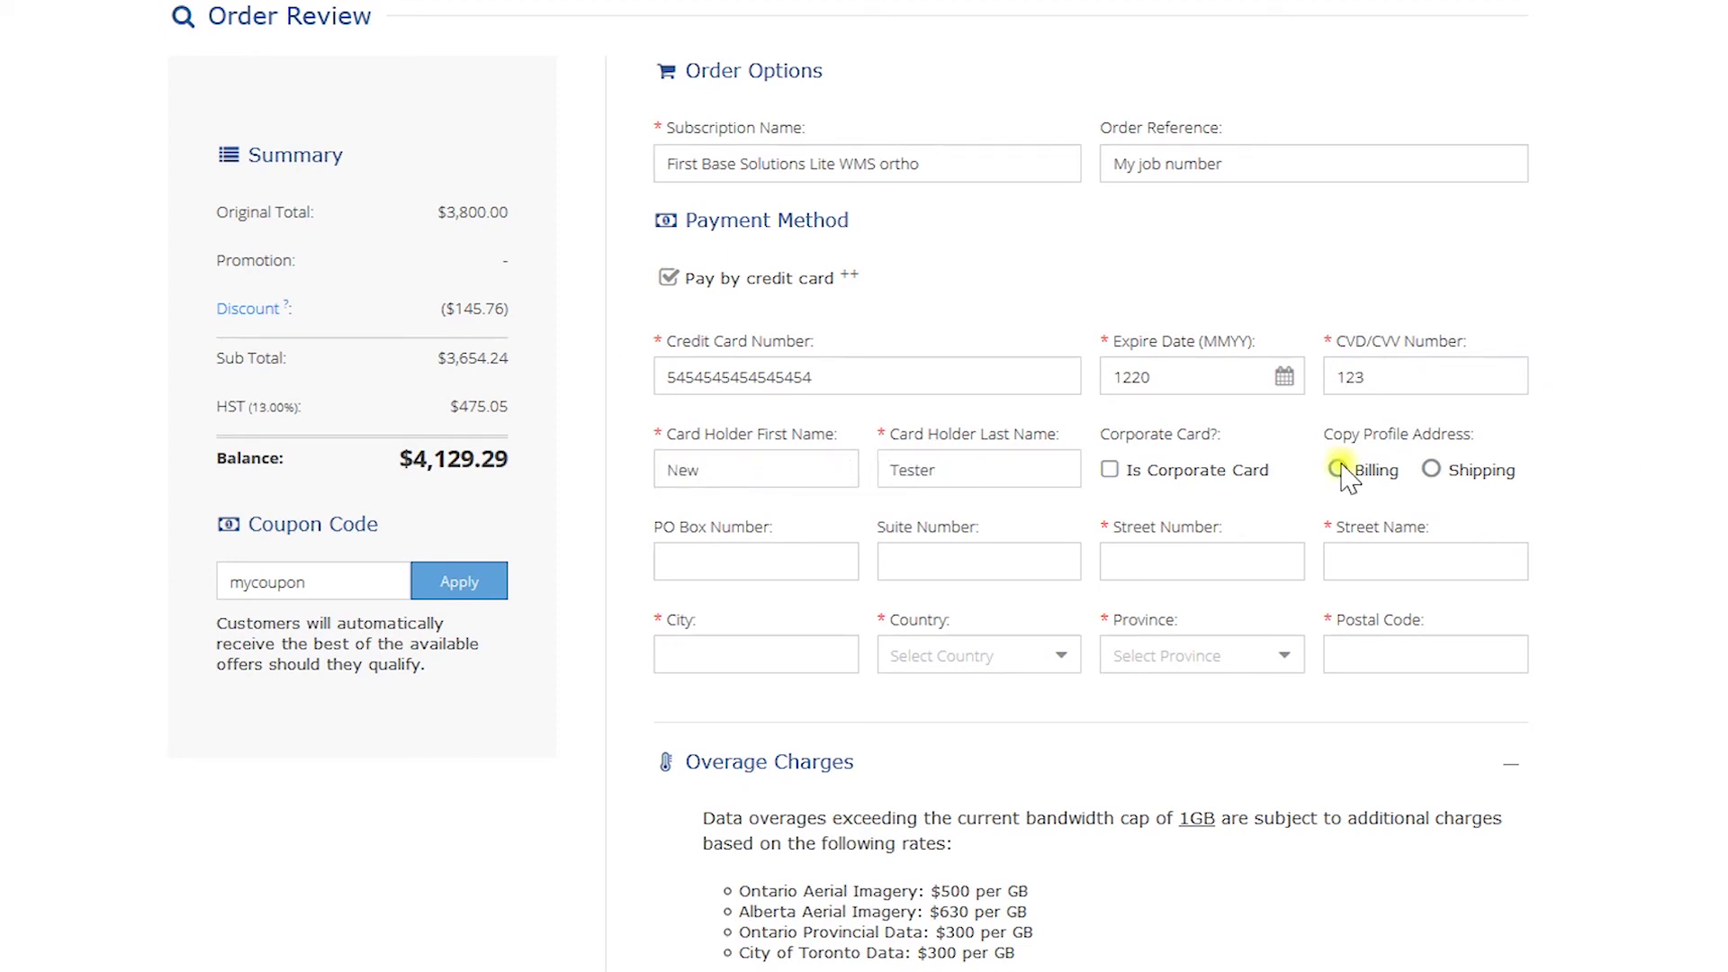
scroll(673, 715, down, 7)
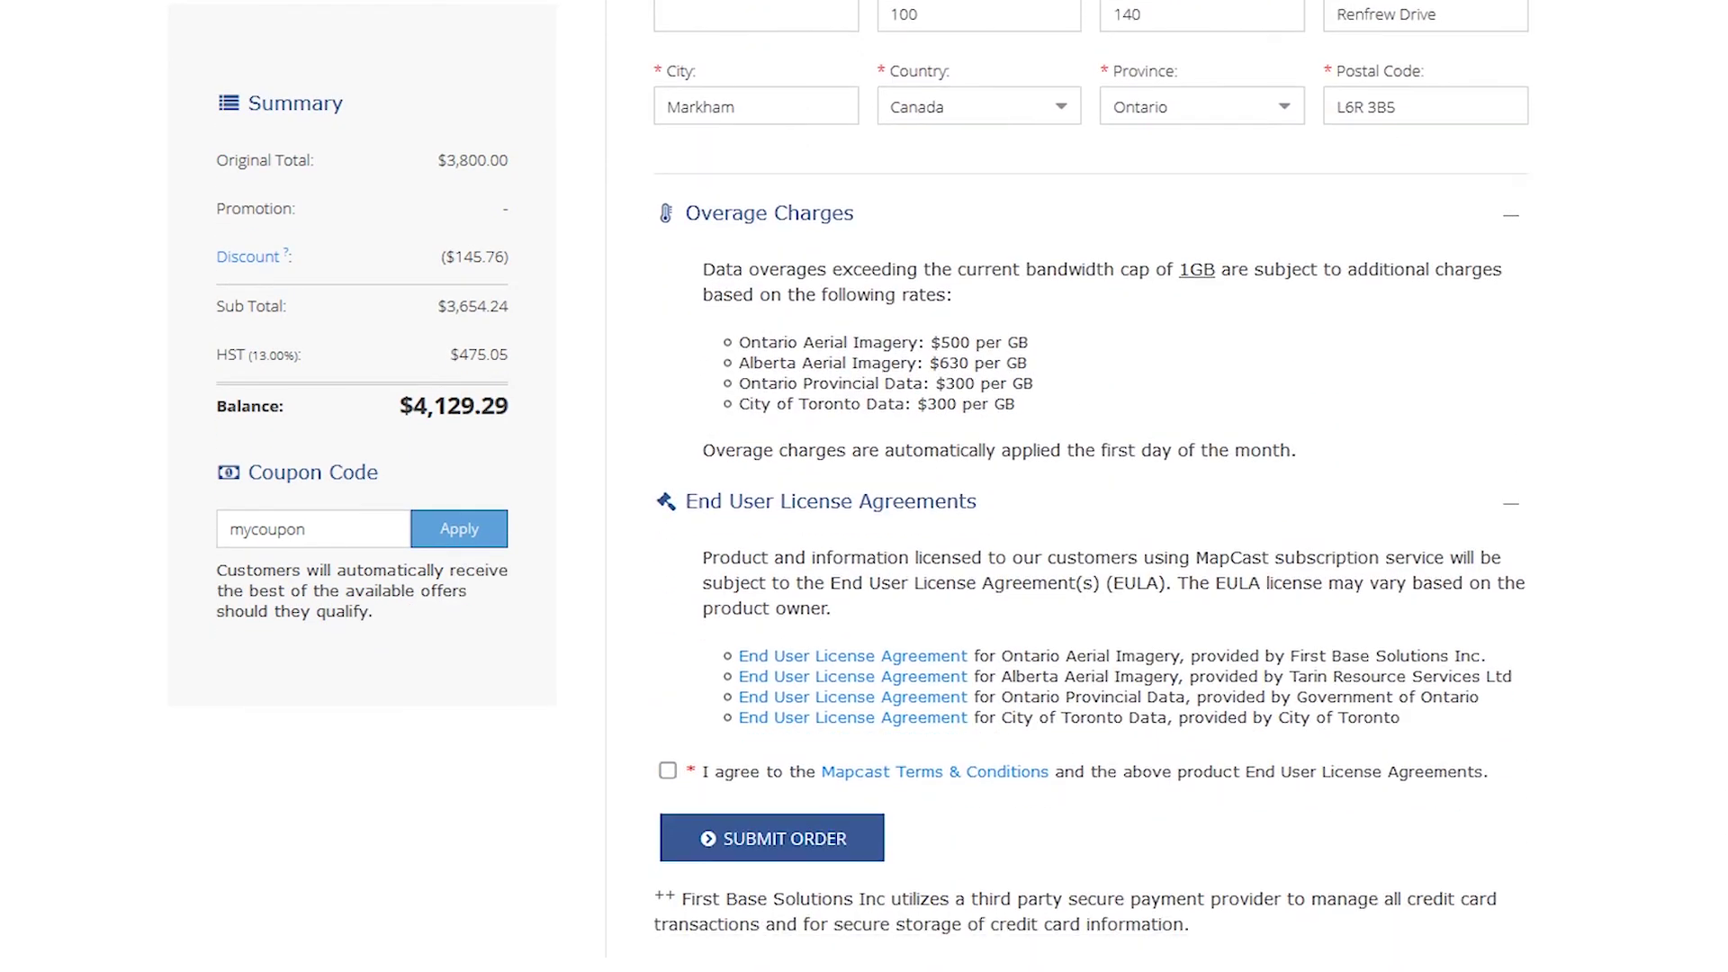
click(667, 706)
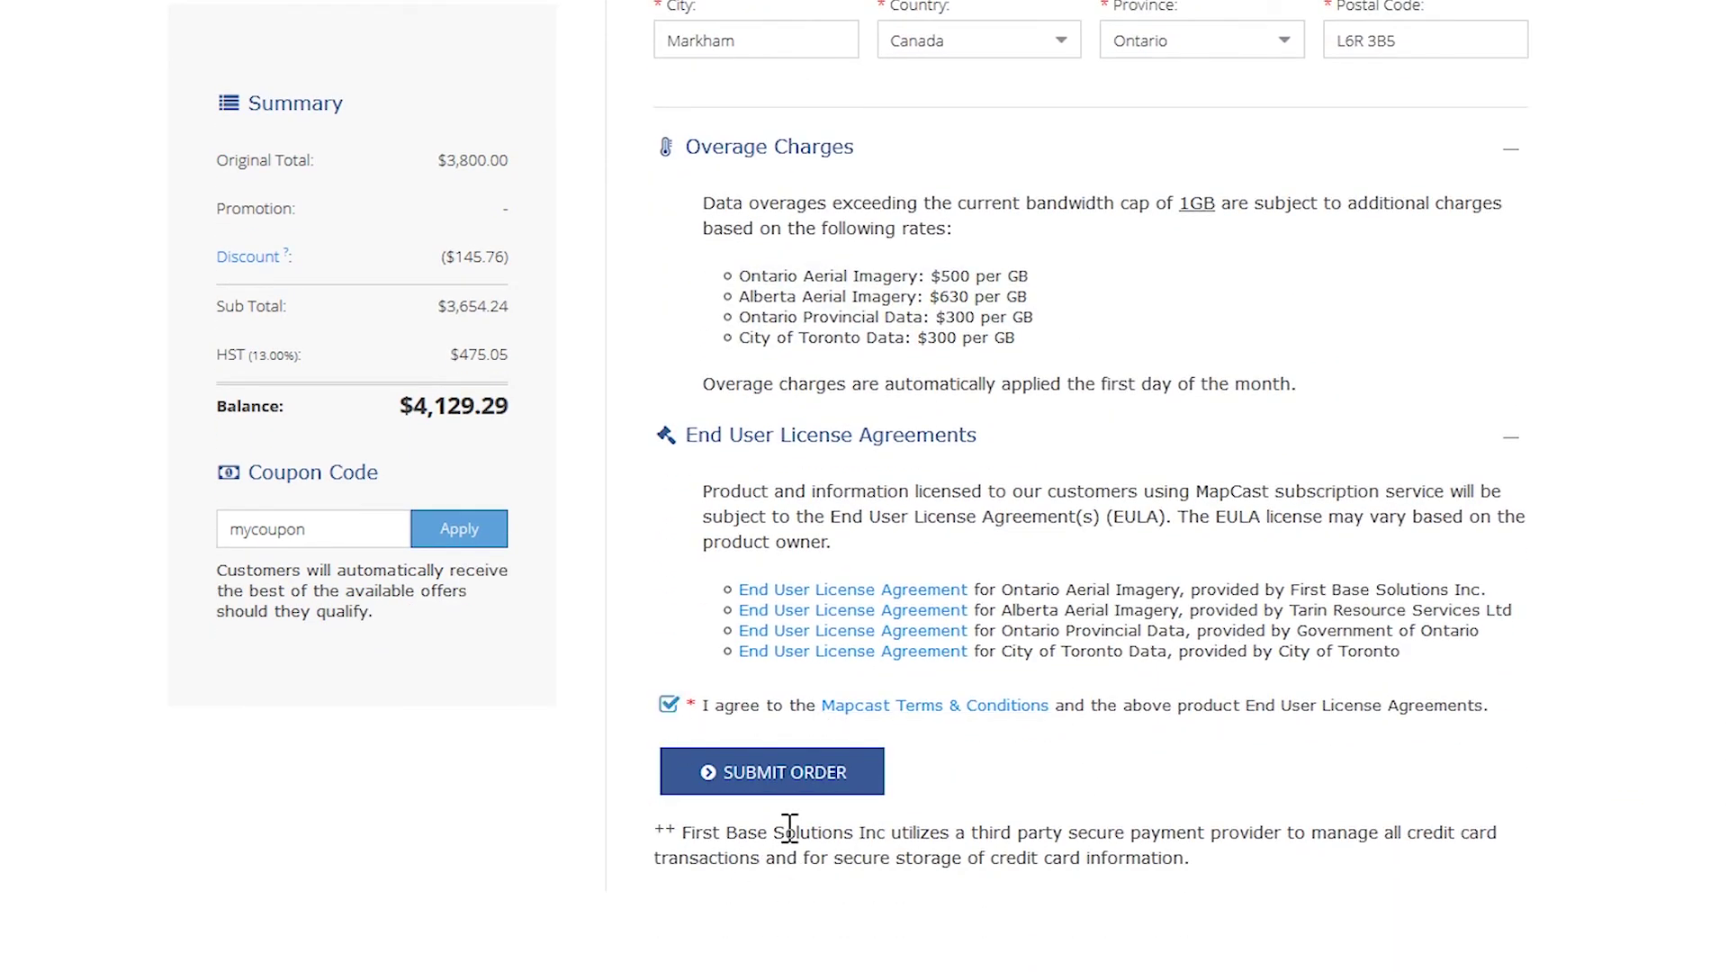
click(799, 792)
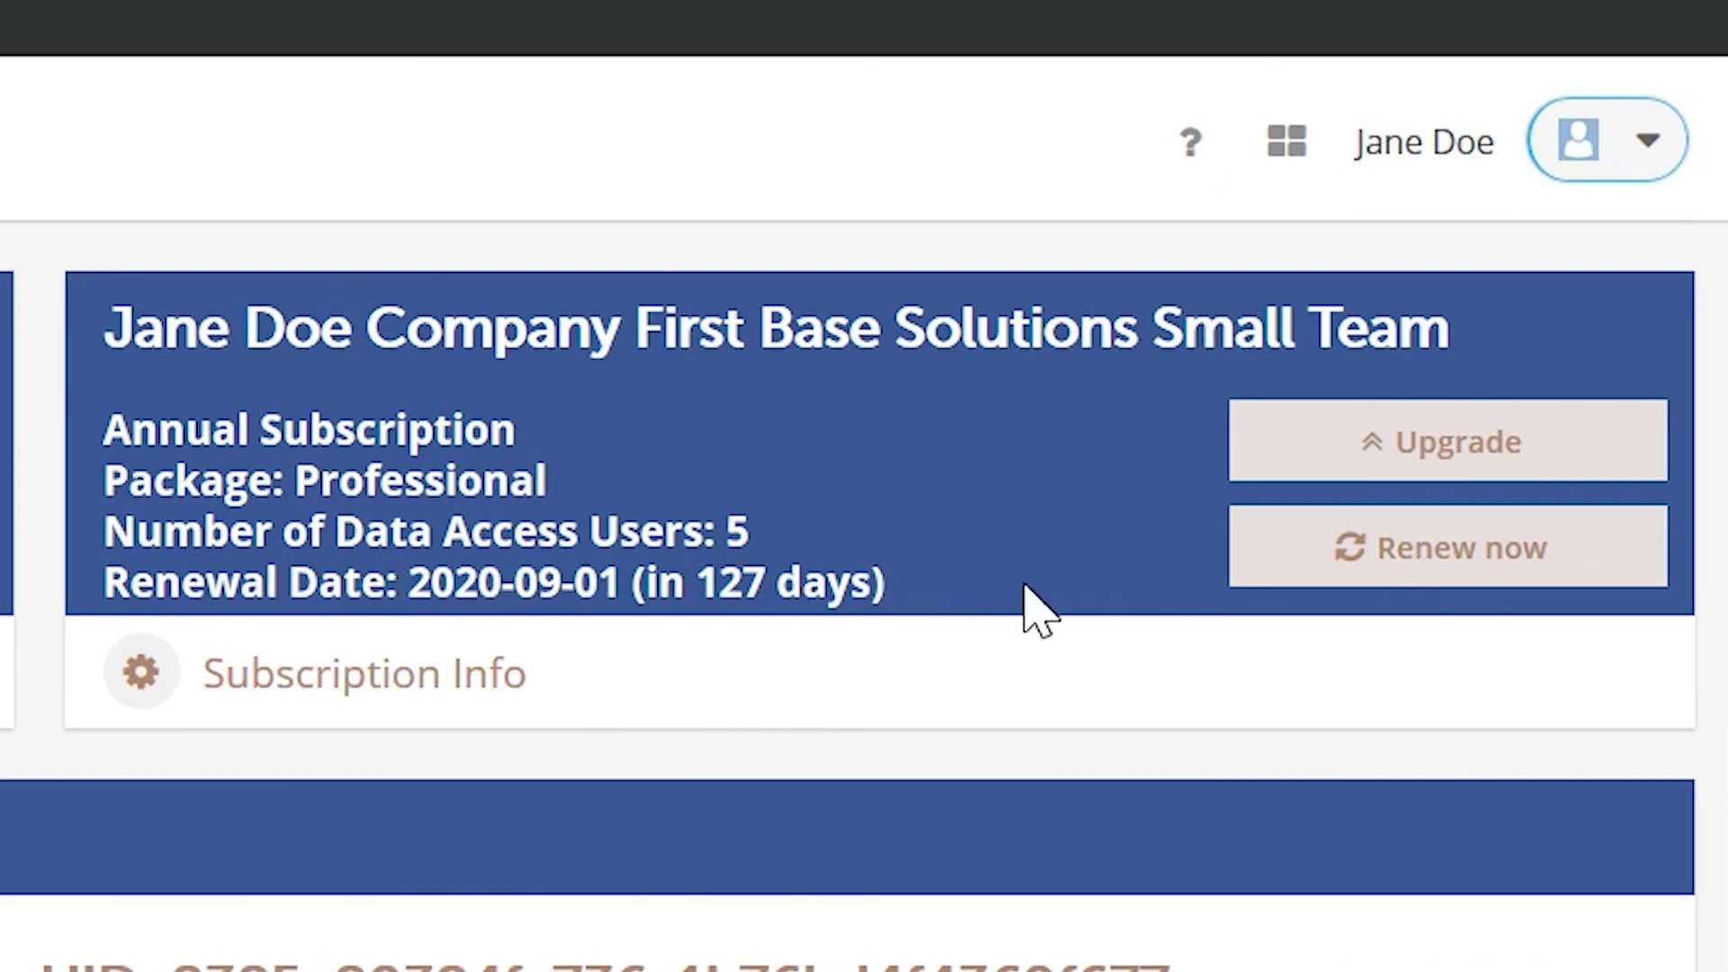
- Start a subscription renewal with order reference 'My Mapcast Renewal' and review the $29,860.00 list total
click(1476, 441)
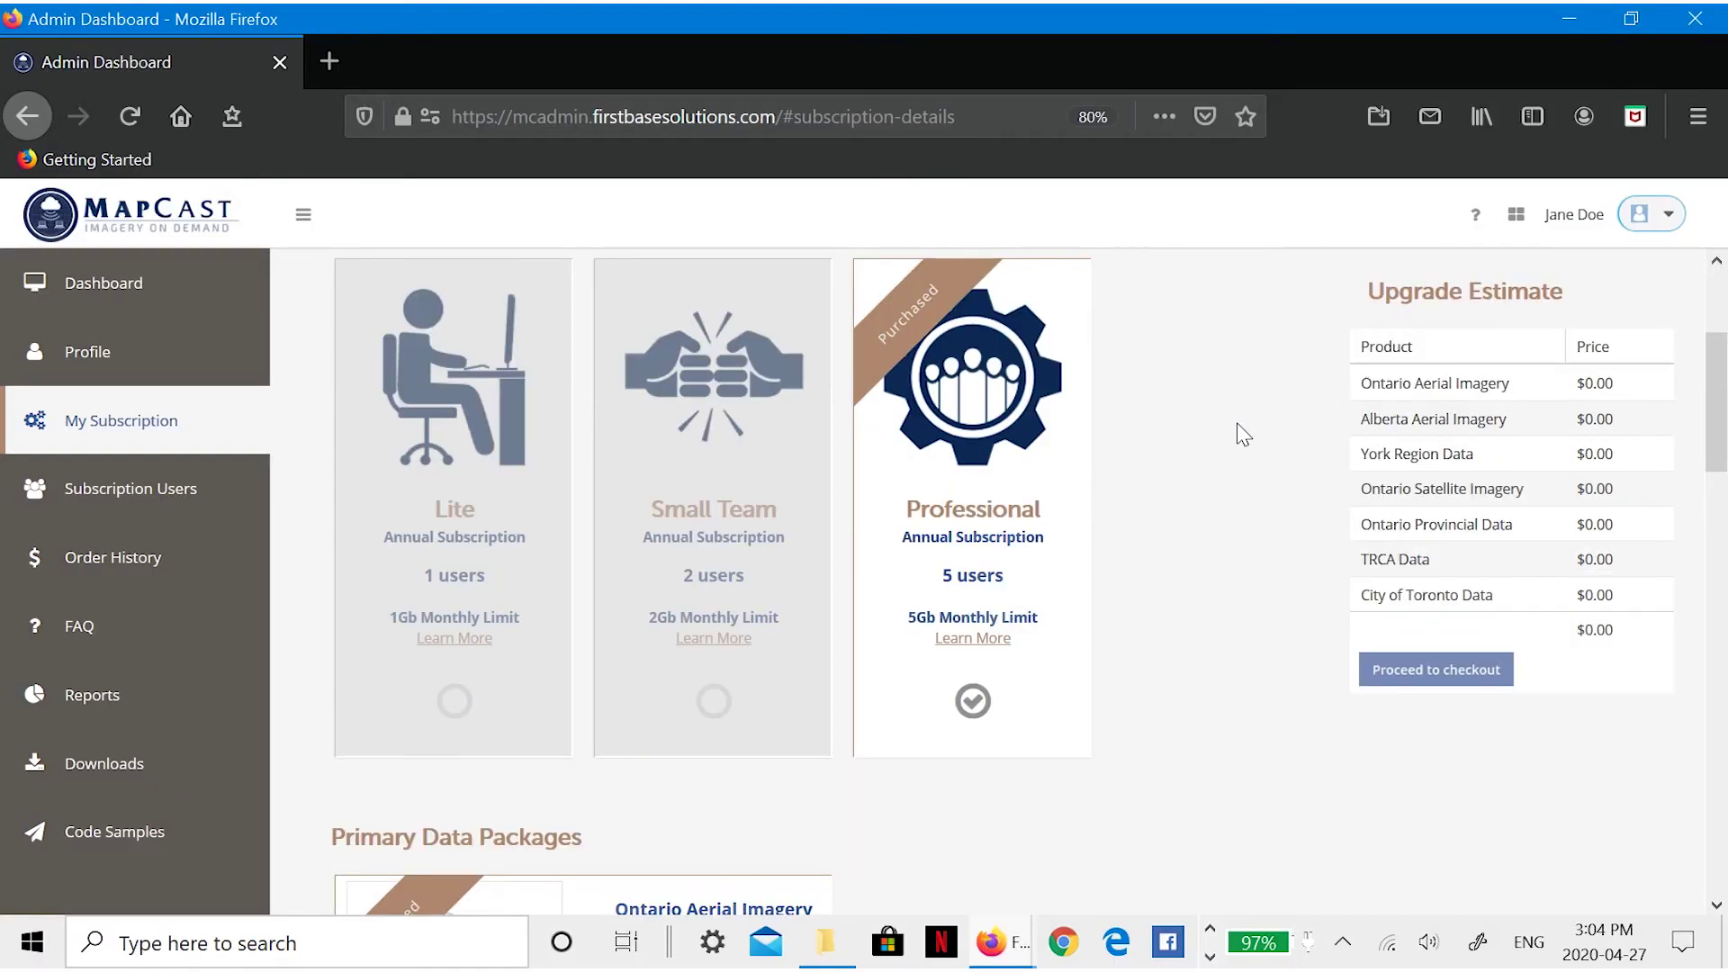
scroll(1242, 434, down, 4)
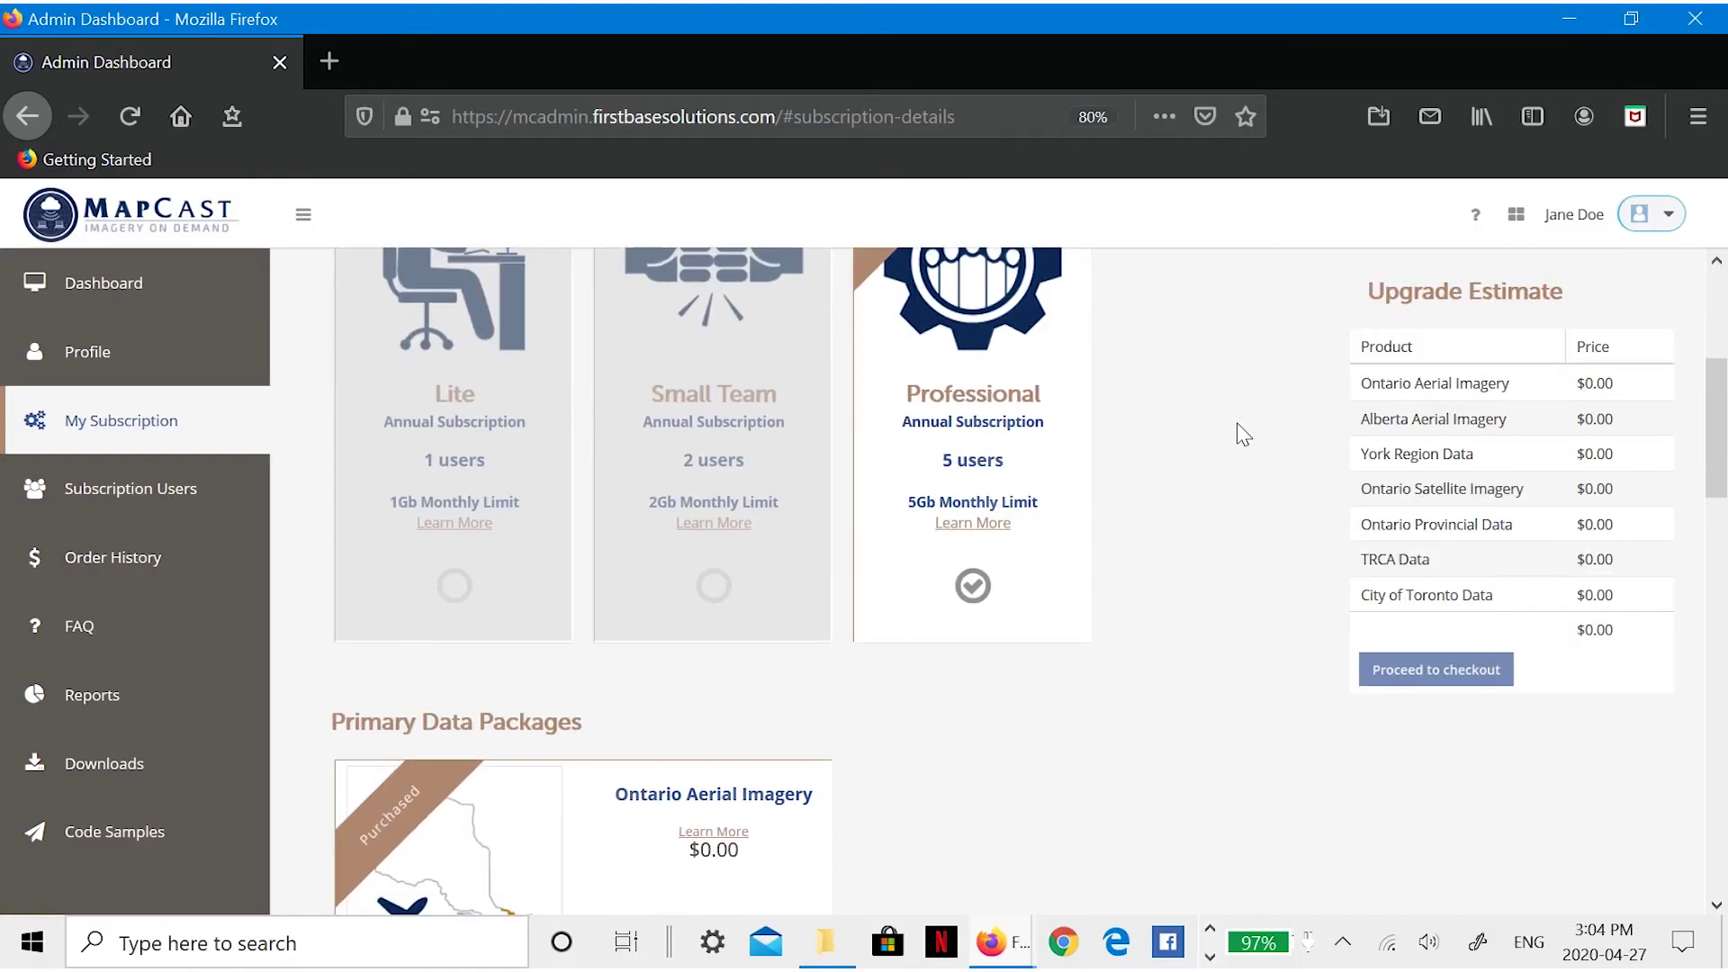
scroll(1242, 435, down, 5)
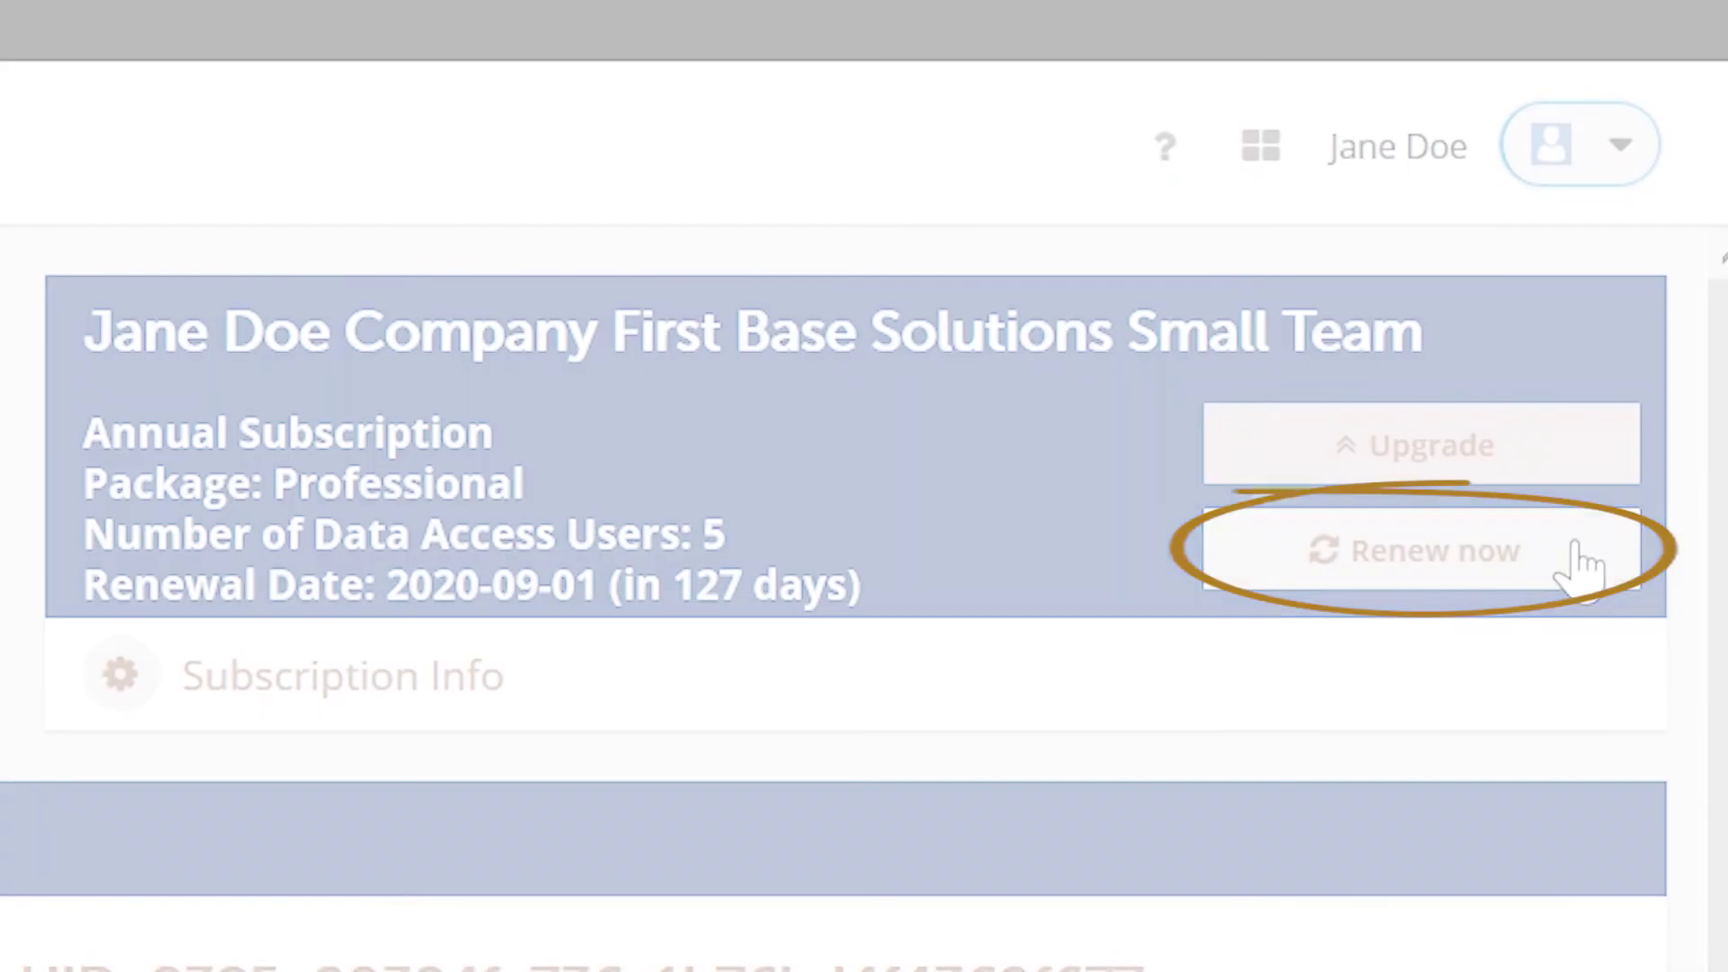
click(1579, 565)
scroll(1368, 444, down, 1)
click(608, 436)
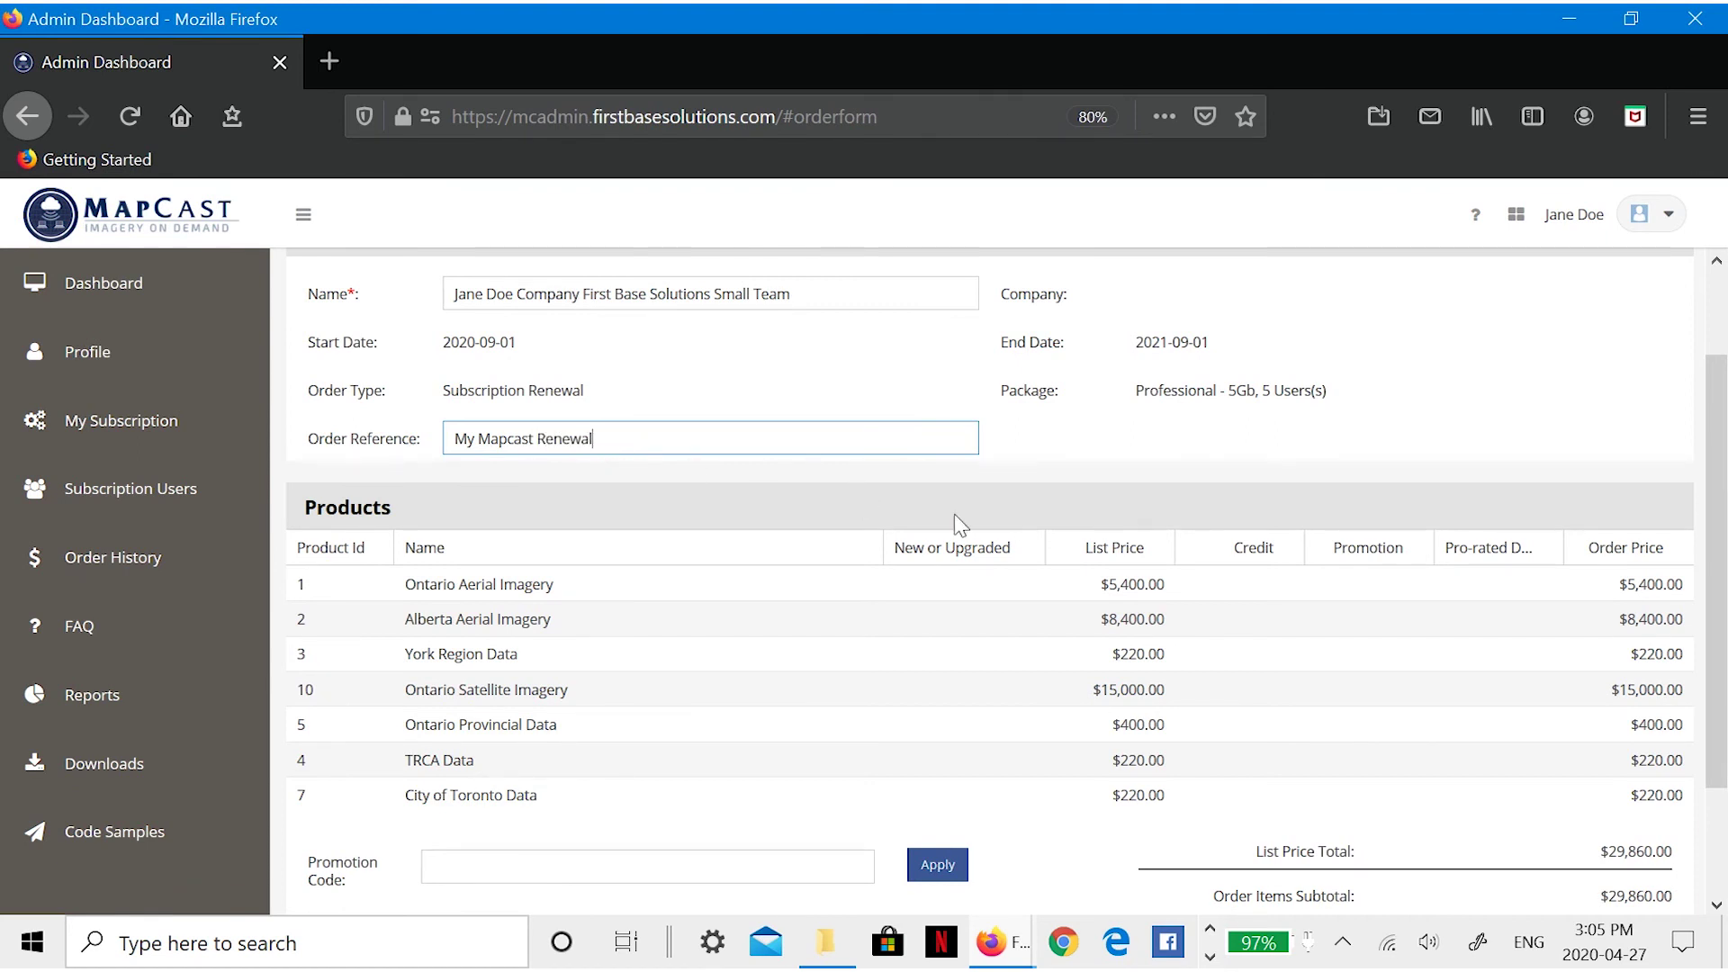
scroll(951, 516, down, 3)
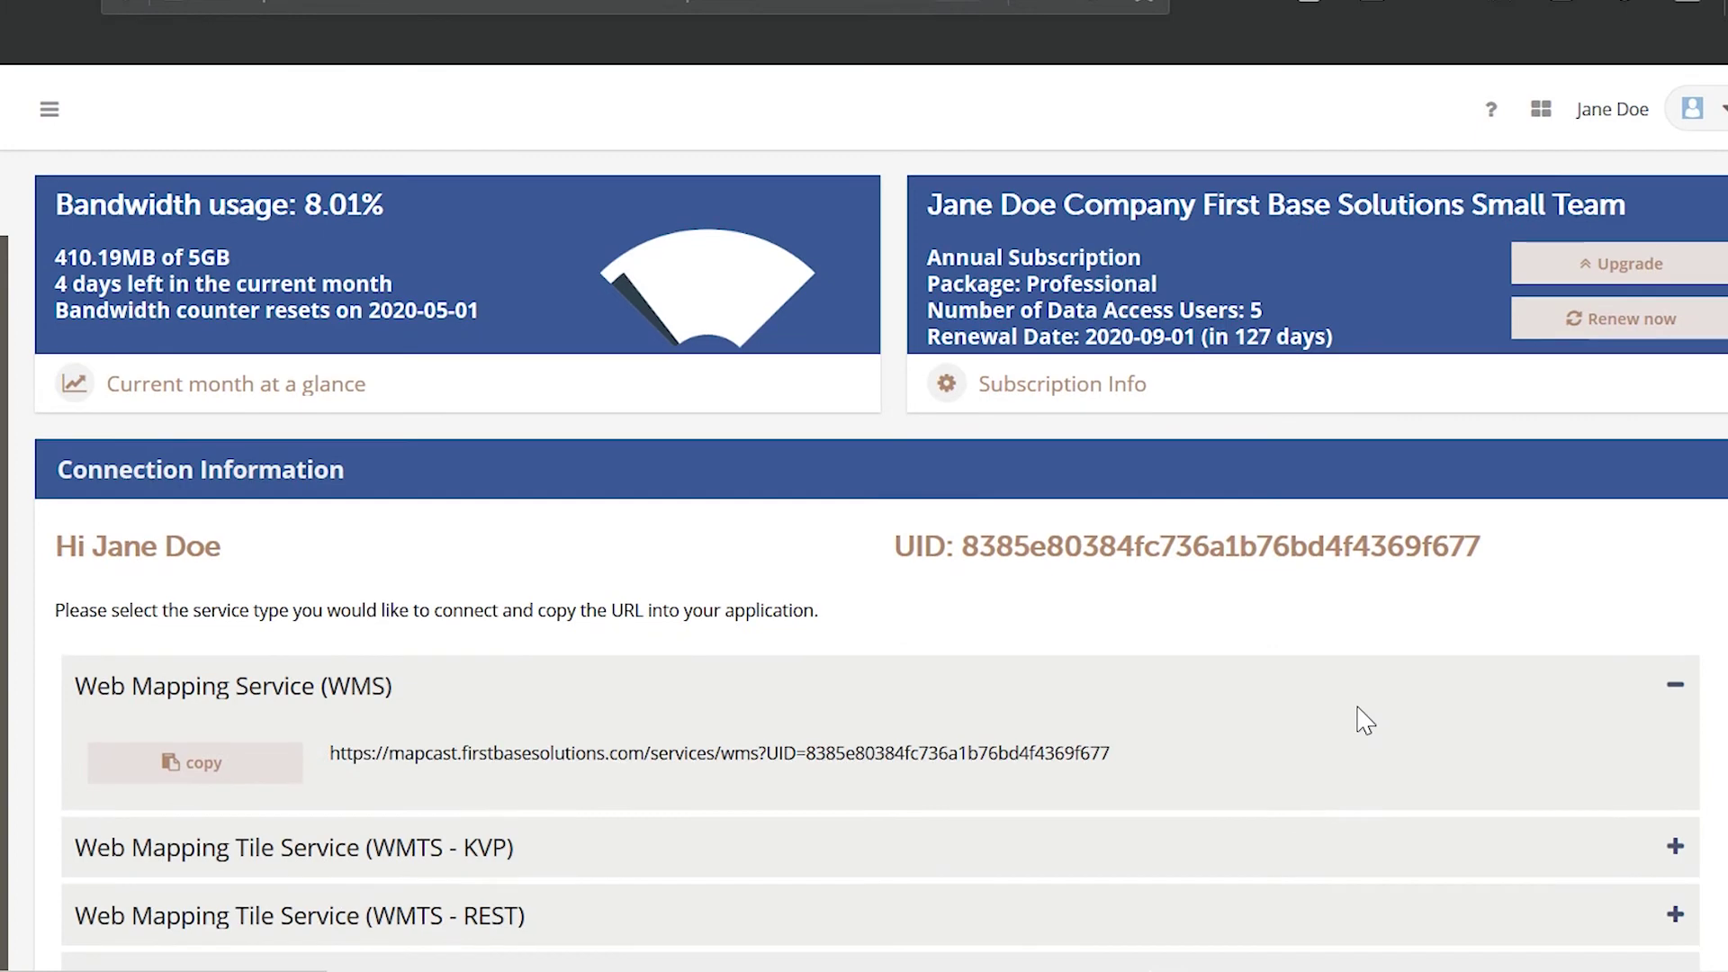
- Review the WMTS - KVP, WMTS - REST, TMS and Virtual Earth Quadkey connection URLs
scroll(1364, 690, down, 2)
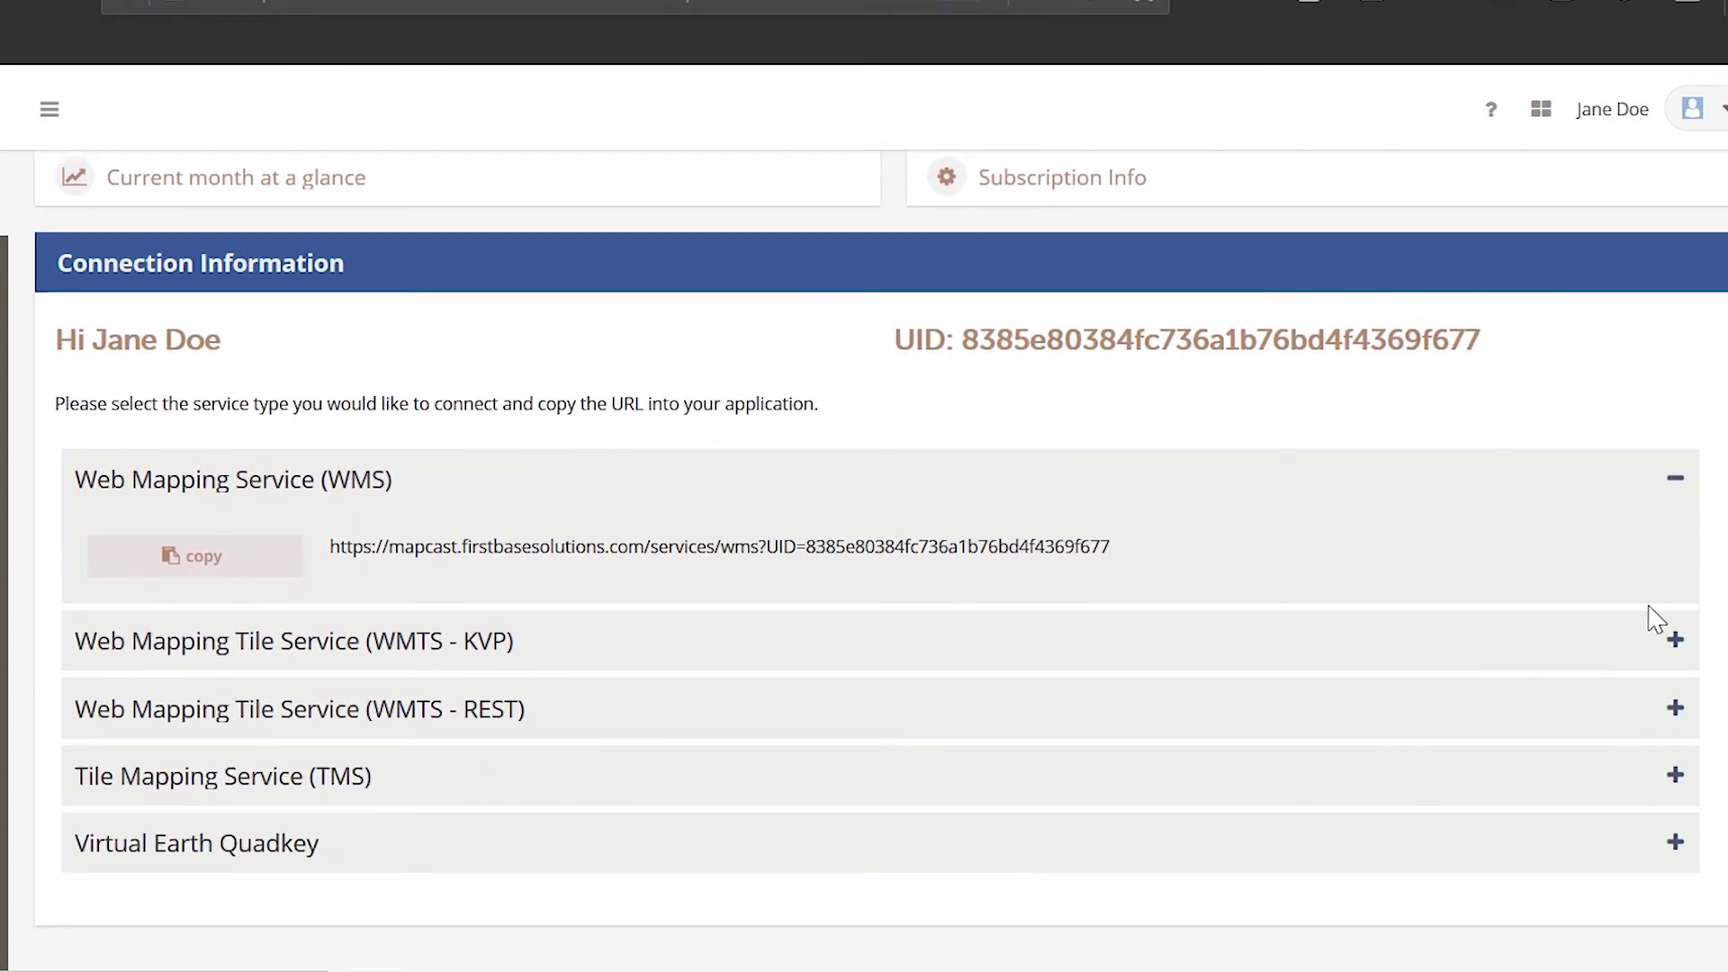
click(1674, 641)
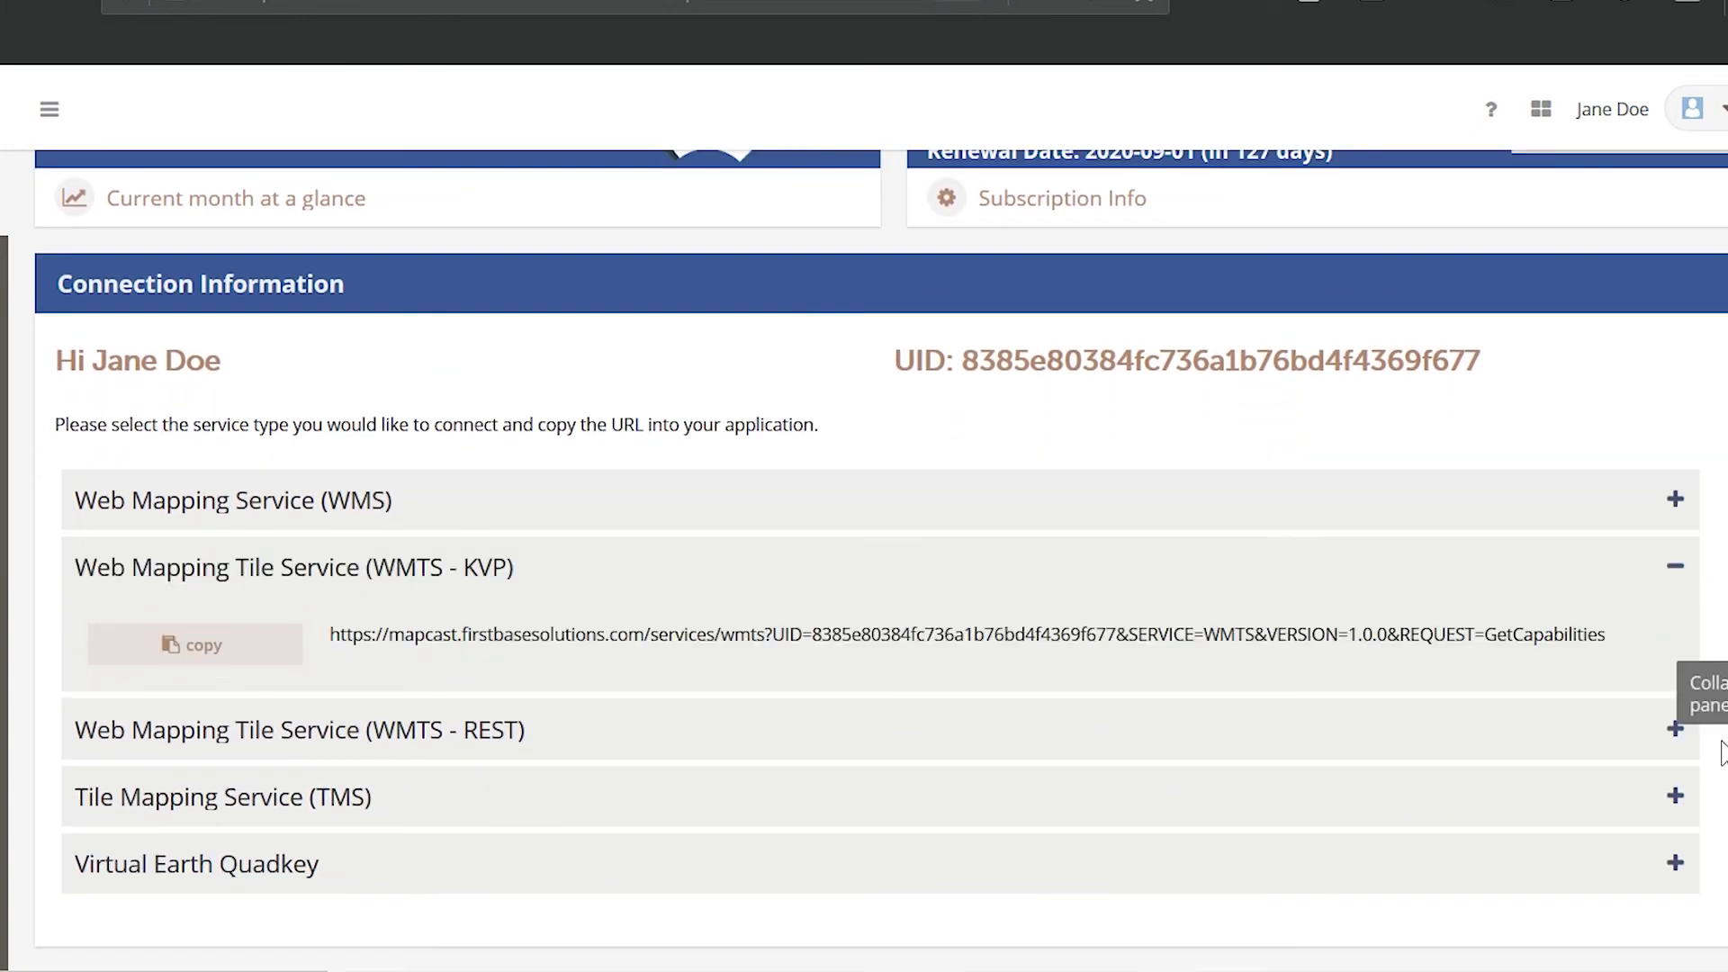
click(1676, 734)
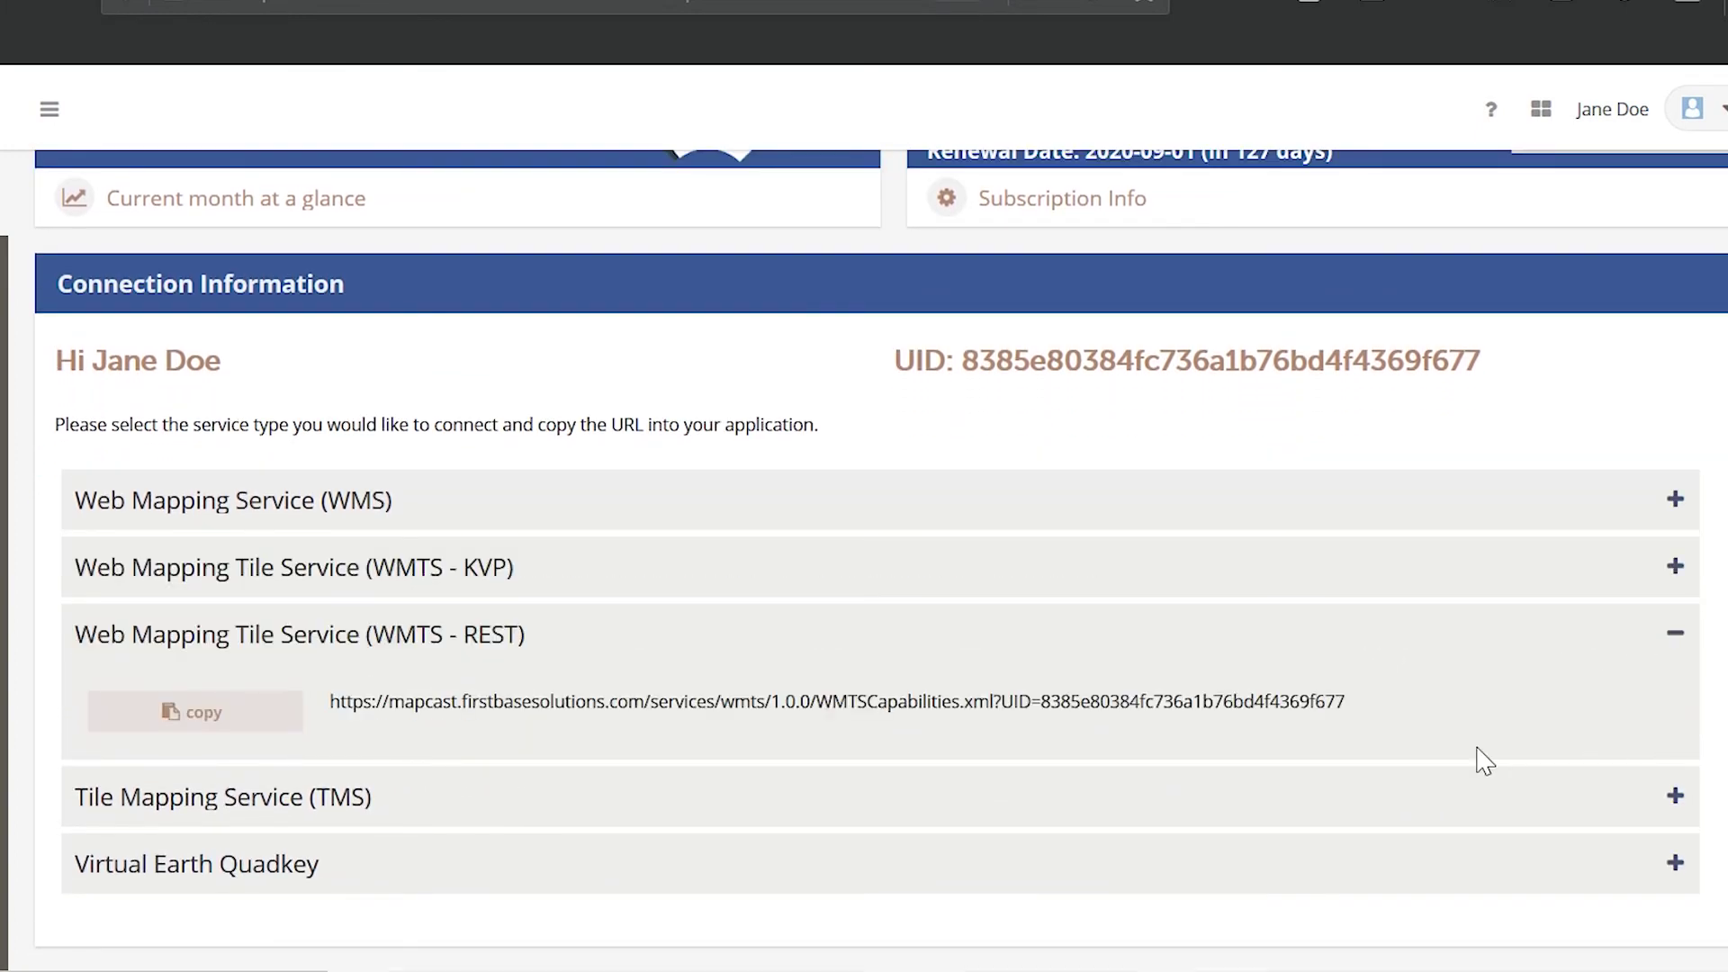
click(1670, 800)
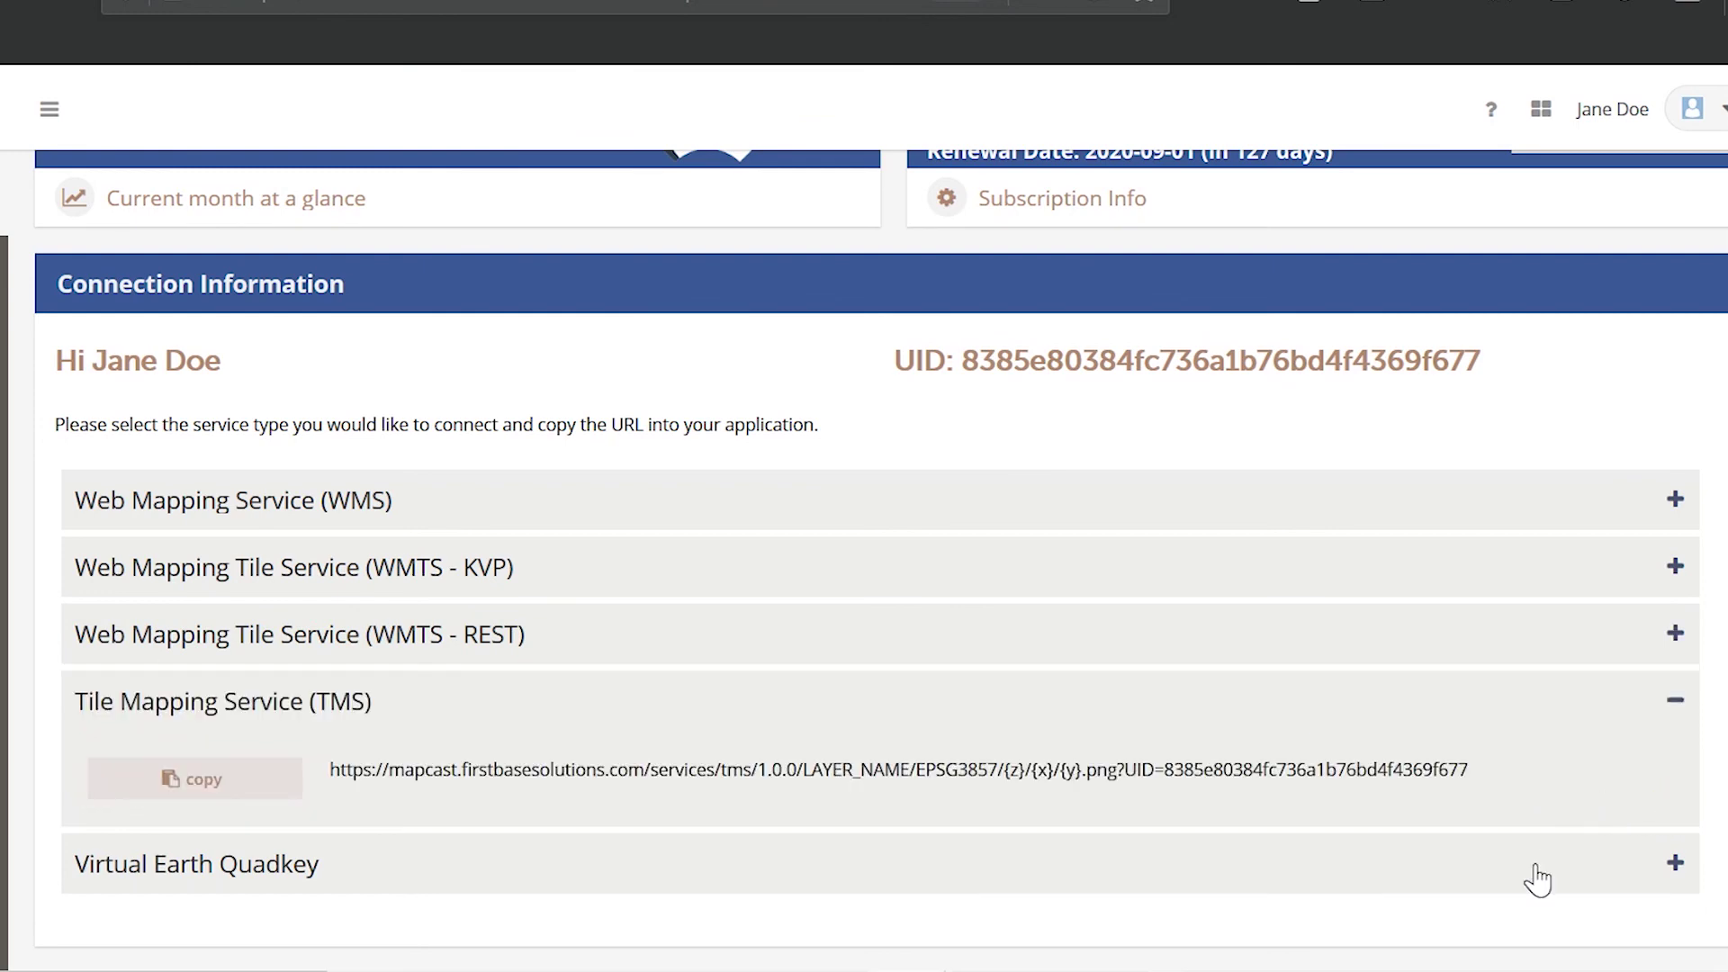
click(1672, 866)
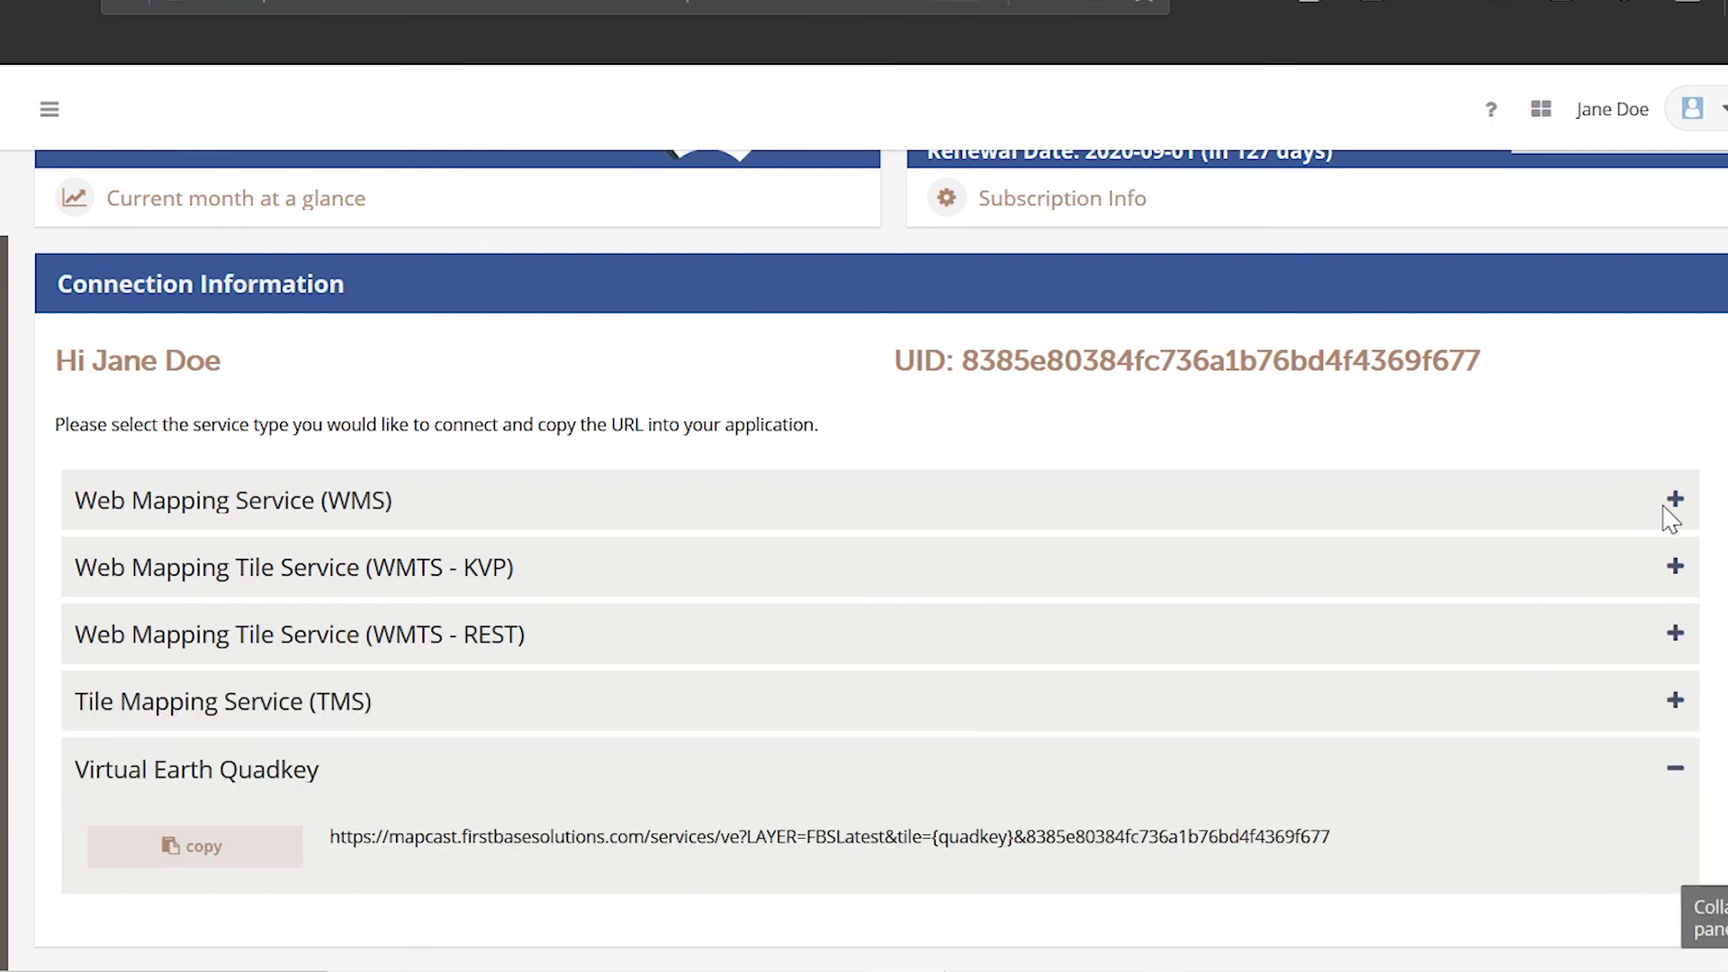
- Copy the WMS connection URL and start a new WMS connection in QGIS
click(1673, 500)
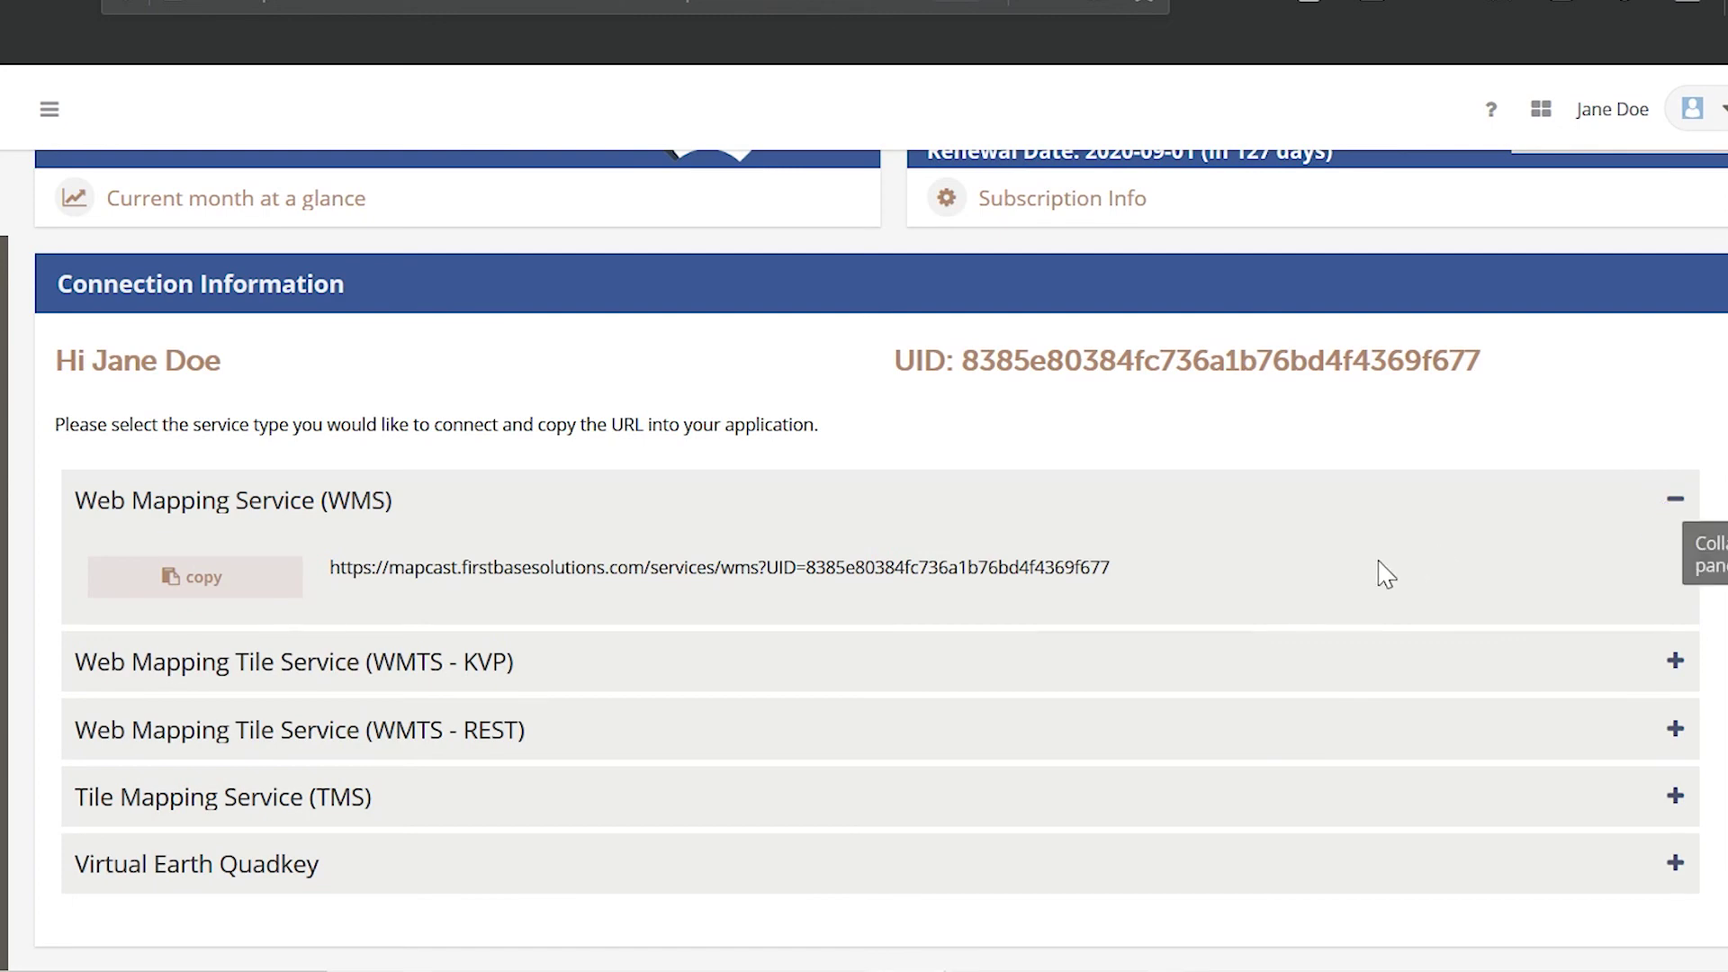
click(213, 583)
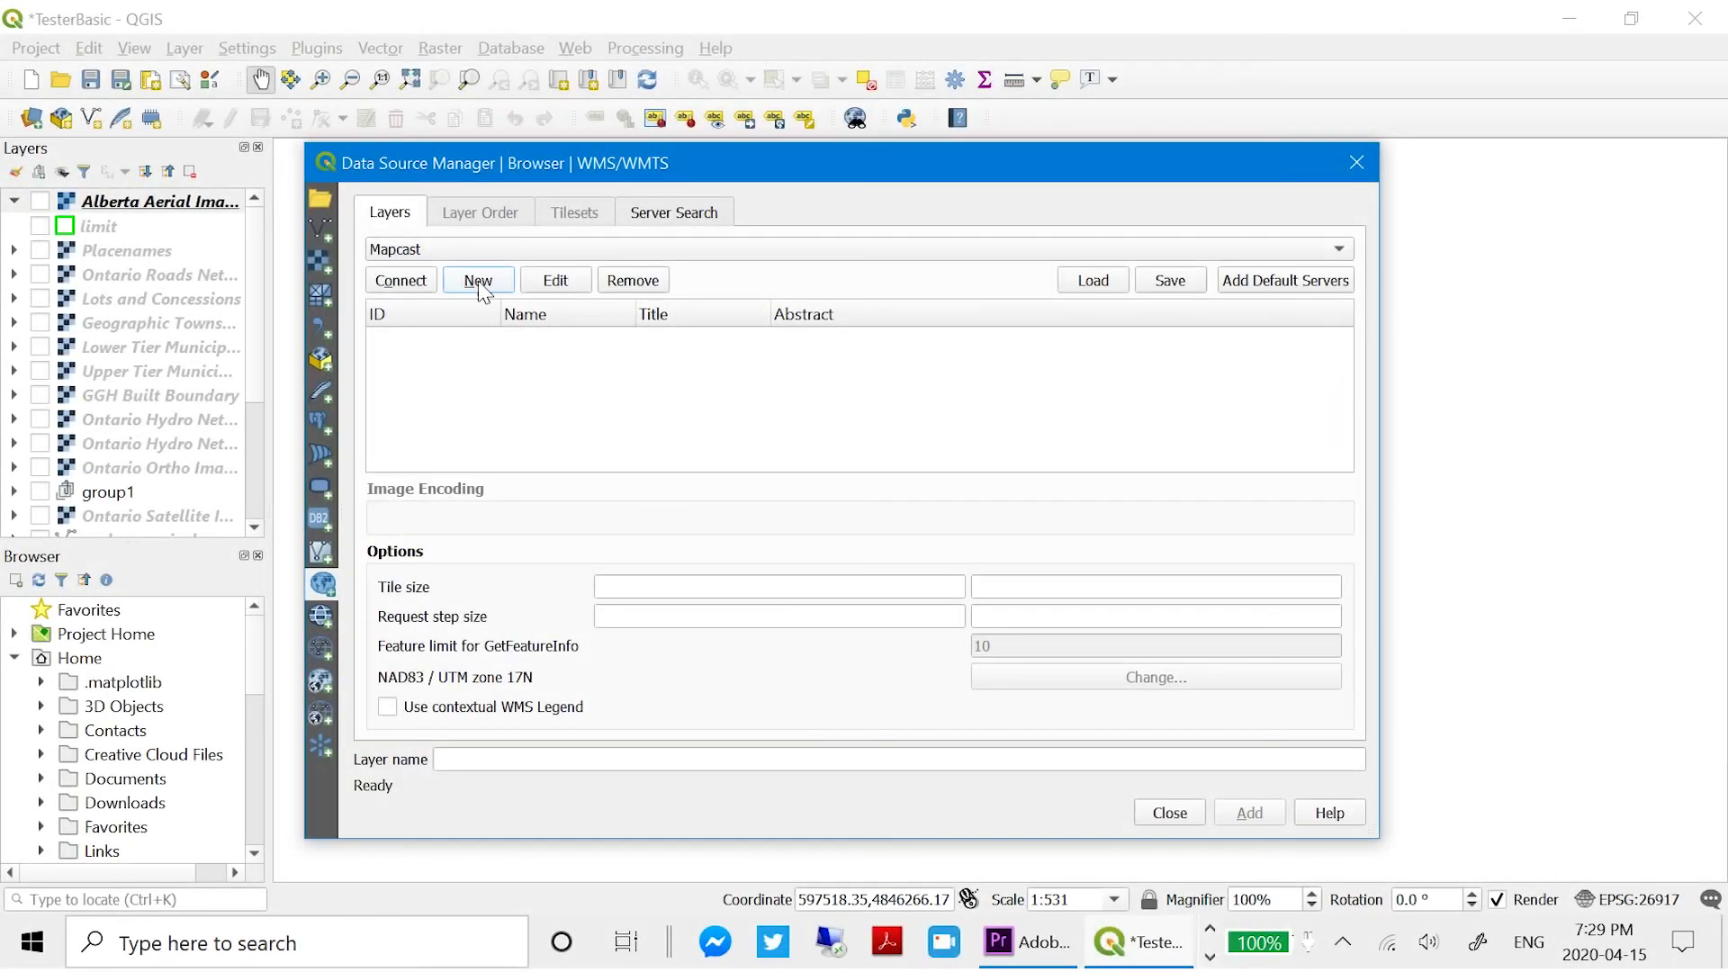
click(478, 280)
- Save a new 'My mapcast' WMS connection using the pasted MapCast URL
right_click(733, 213)
click(791, 347)
click(765, 185)
text(My)
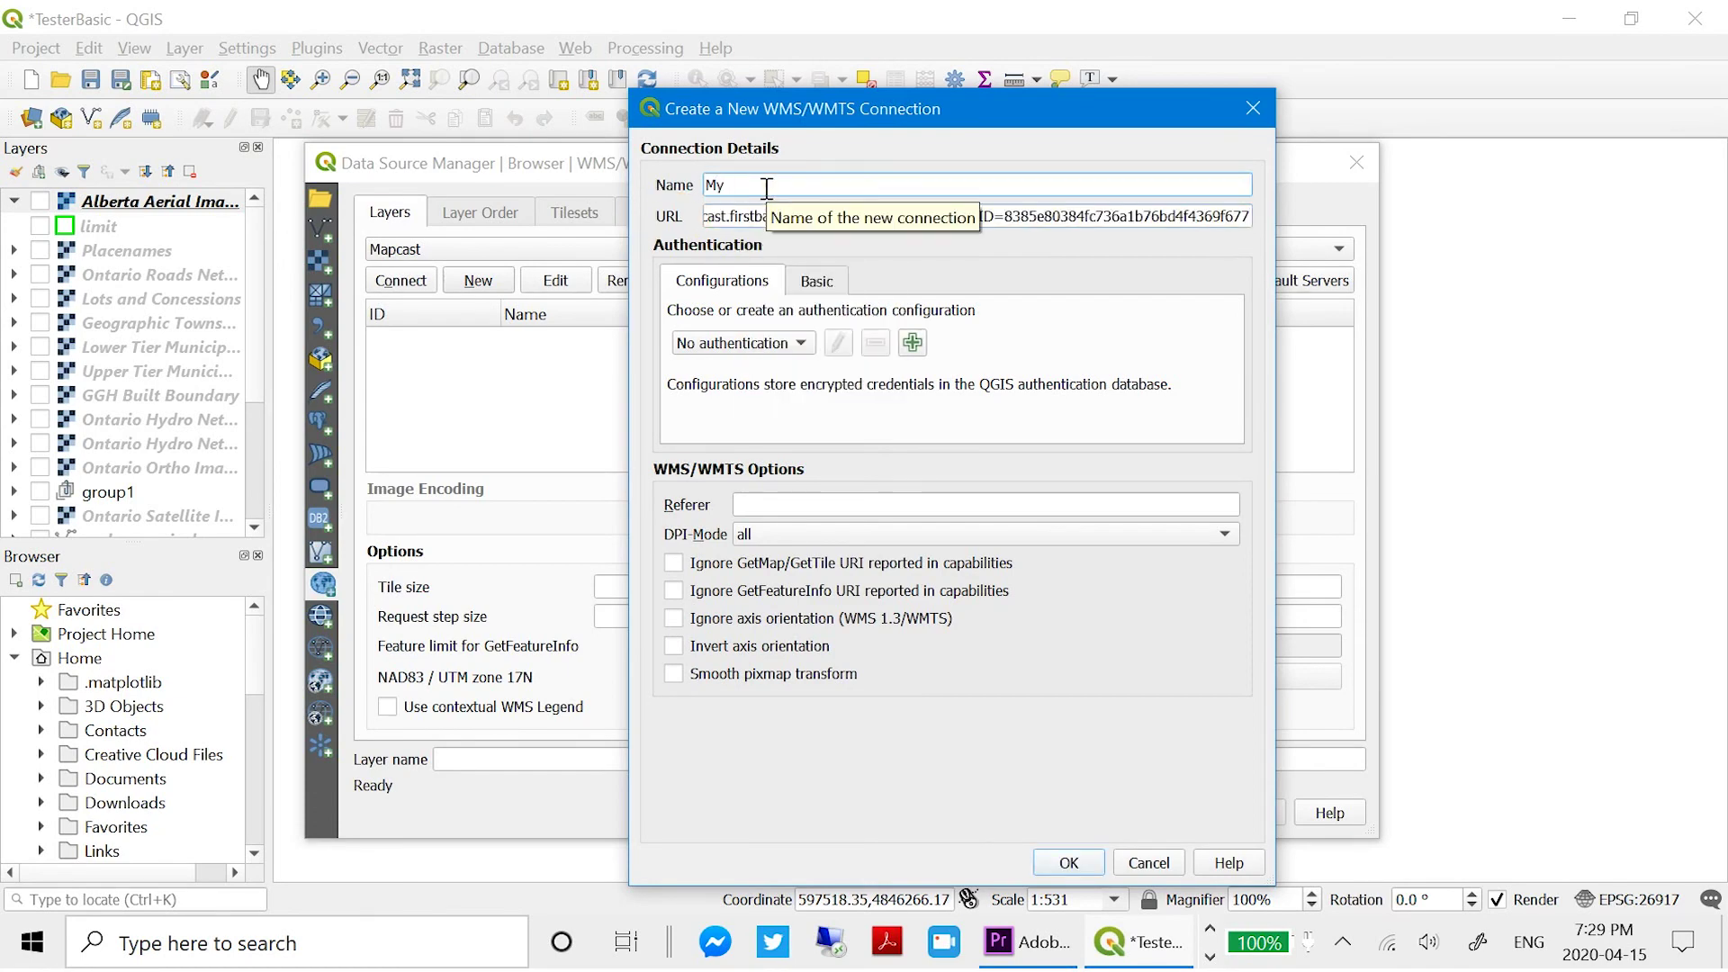
click(1069, 862)
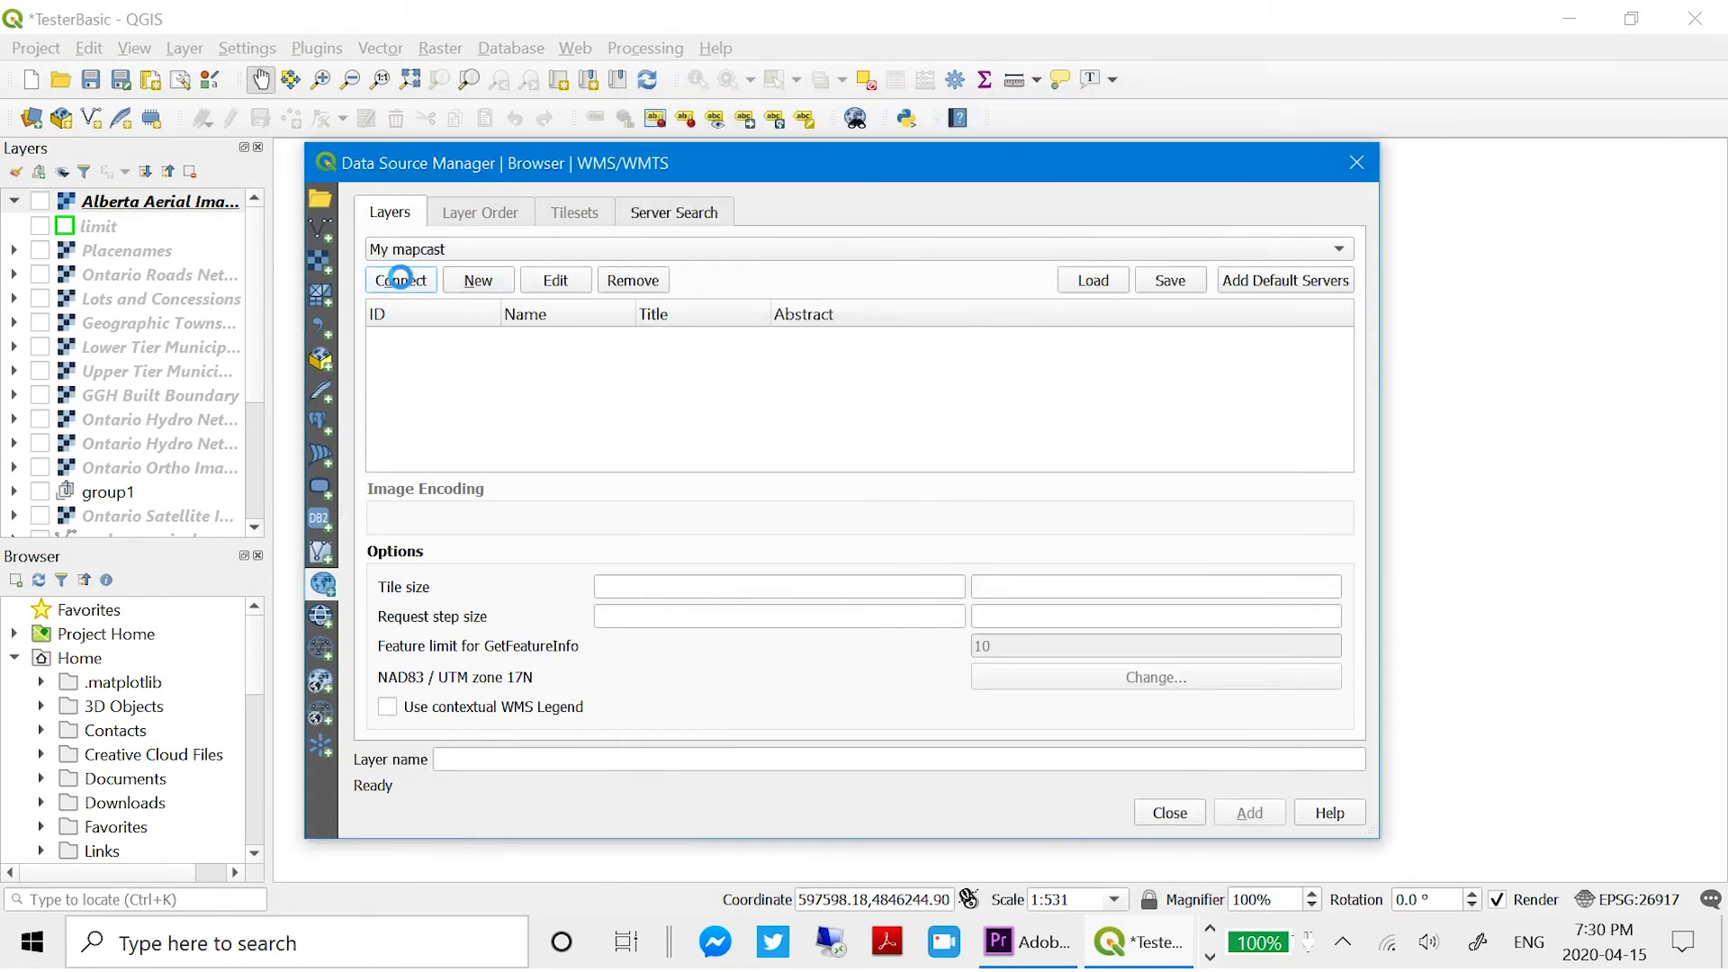
- Connect to My mapcast and add the Toronto Property Boundaries sublayer to the map
click(400, 280)
click(407, 383)
scroll(868, 387, down, 1)
click(567, 384)
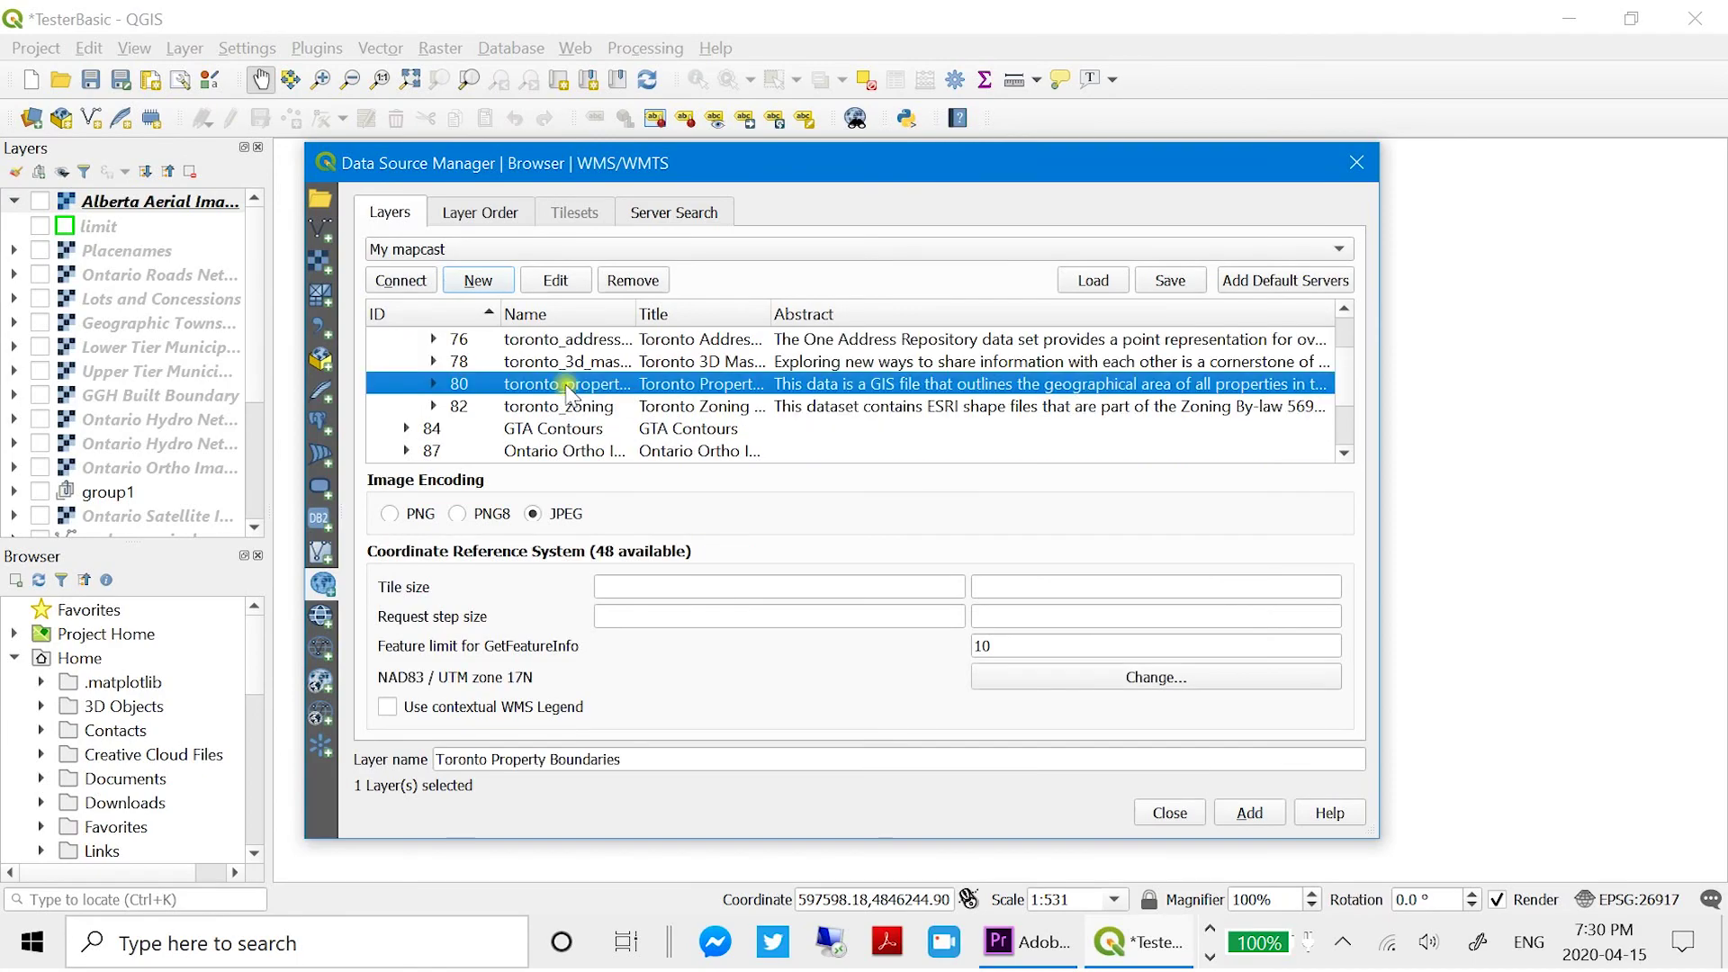
click(1249, 813)
click(1169, 813)
key(ctrl+alt+plus)
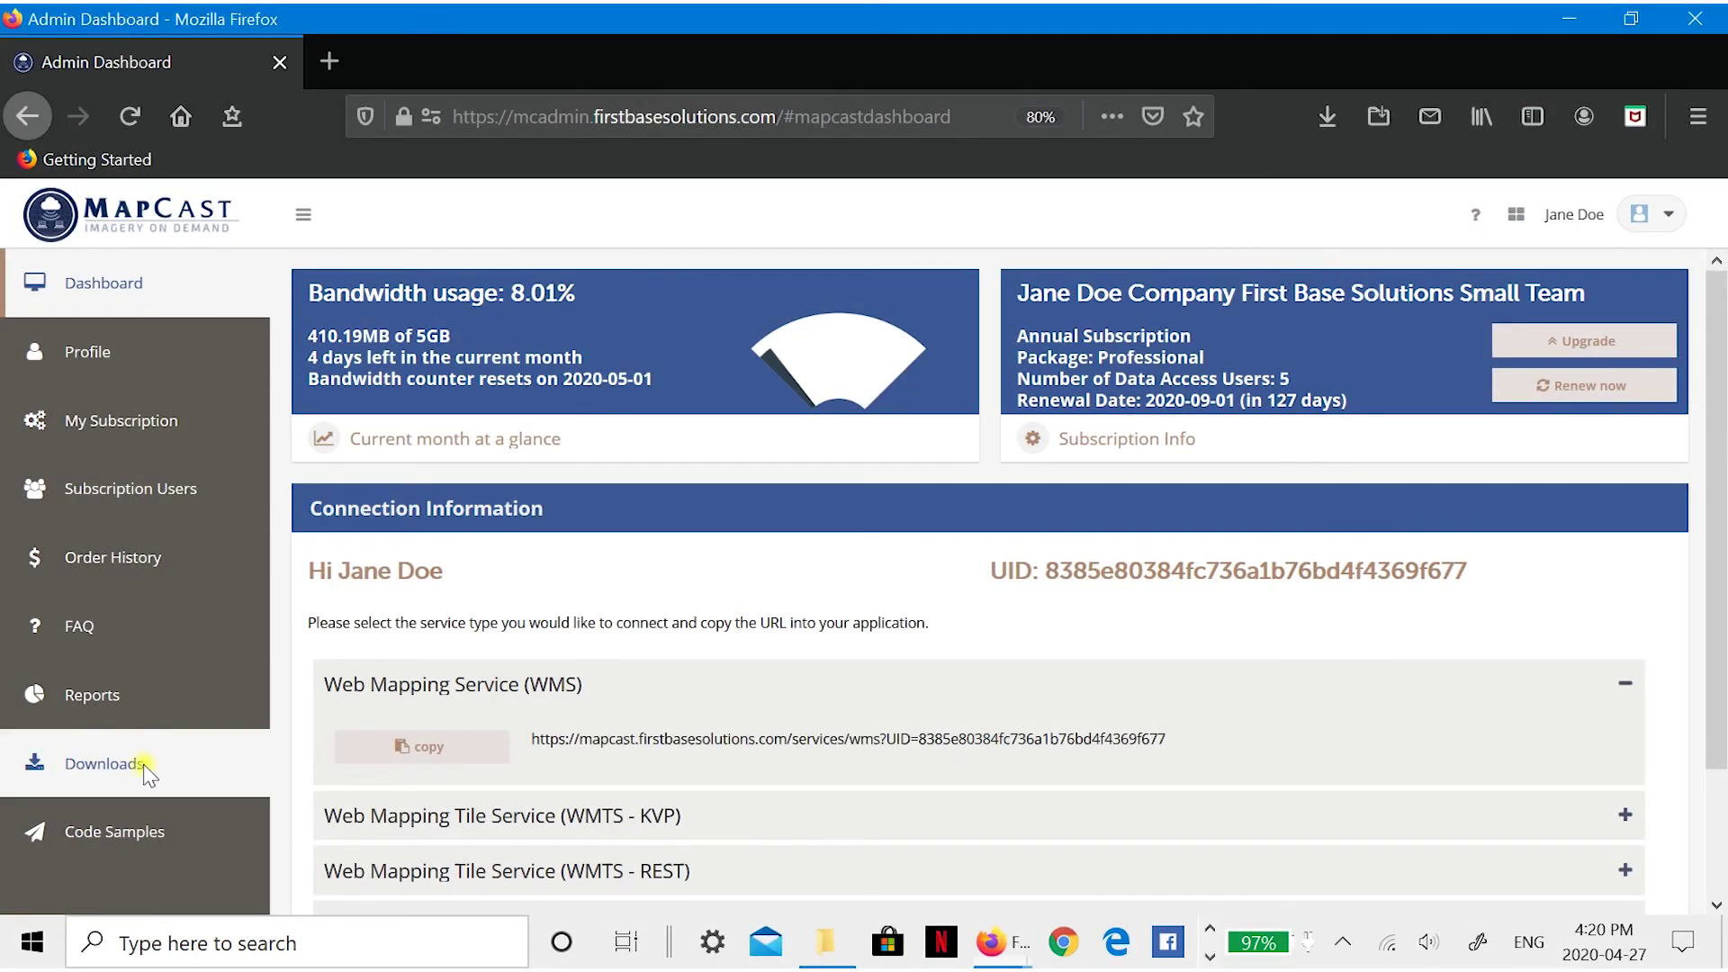
click(144, 763)
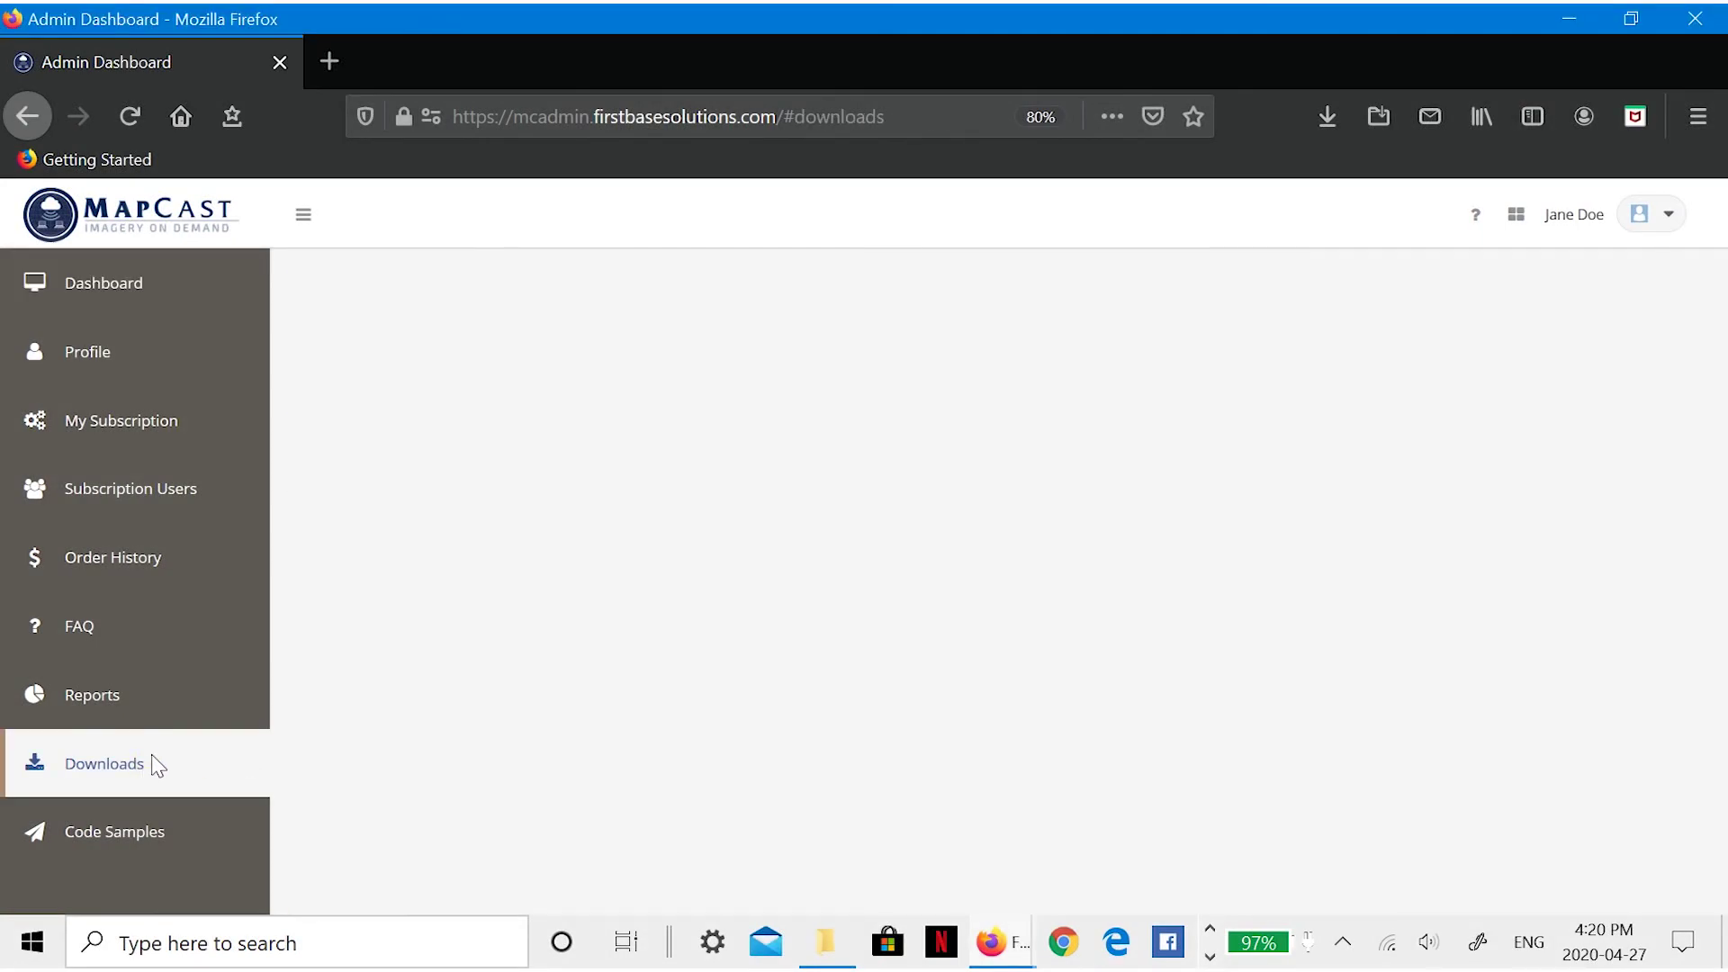
- Download the Ontario Ortho Imagery York Region 2002 layer as KML in NAD83 UTM Zone 17 N
click(695, 764)
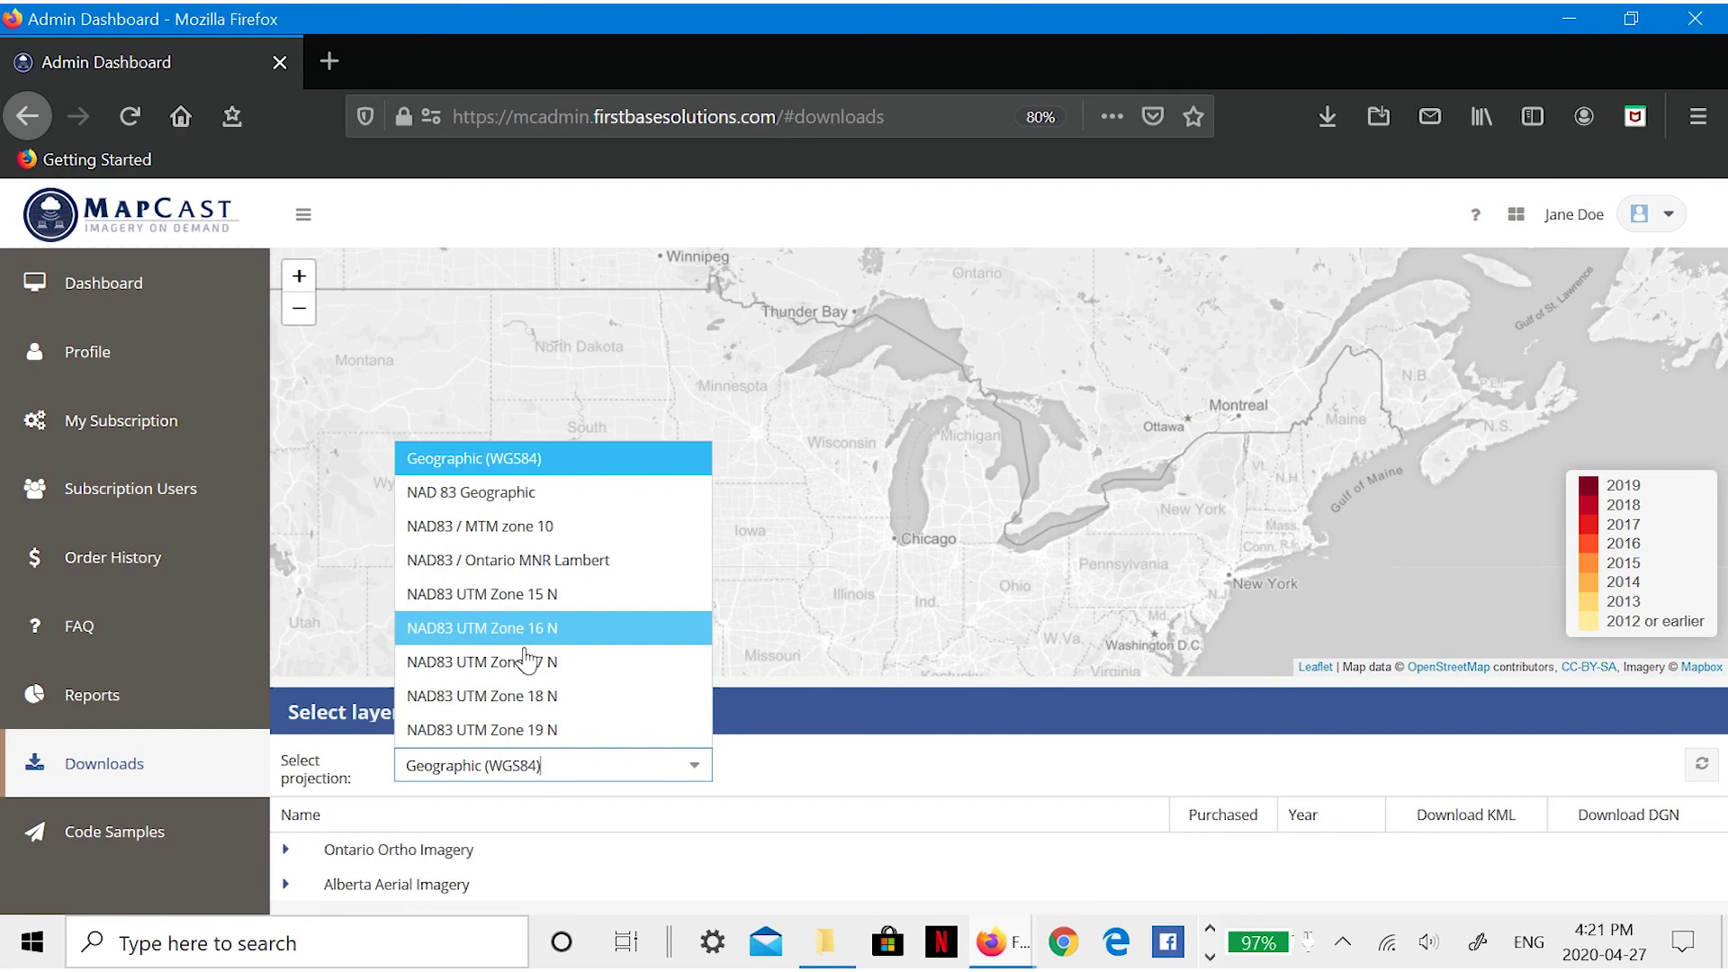
click(526, 662)
click(285, 848)
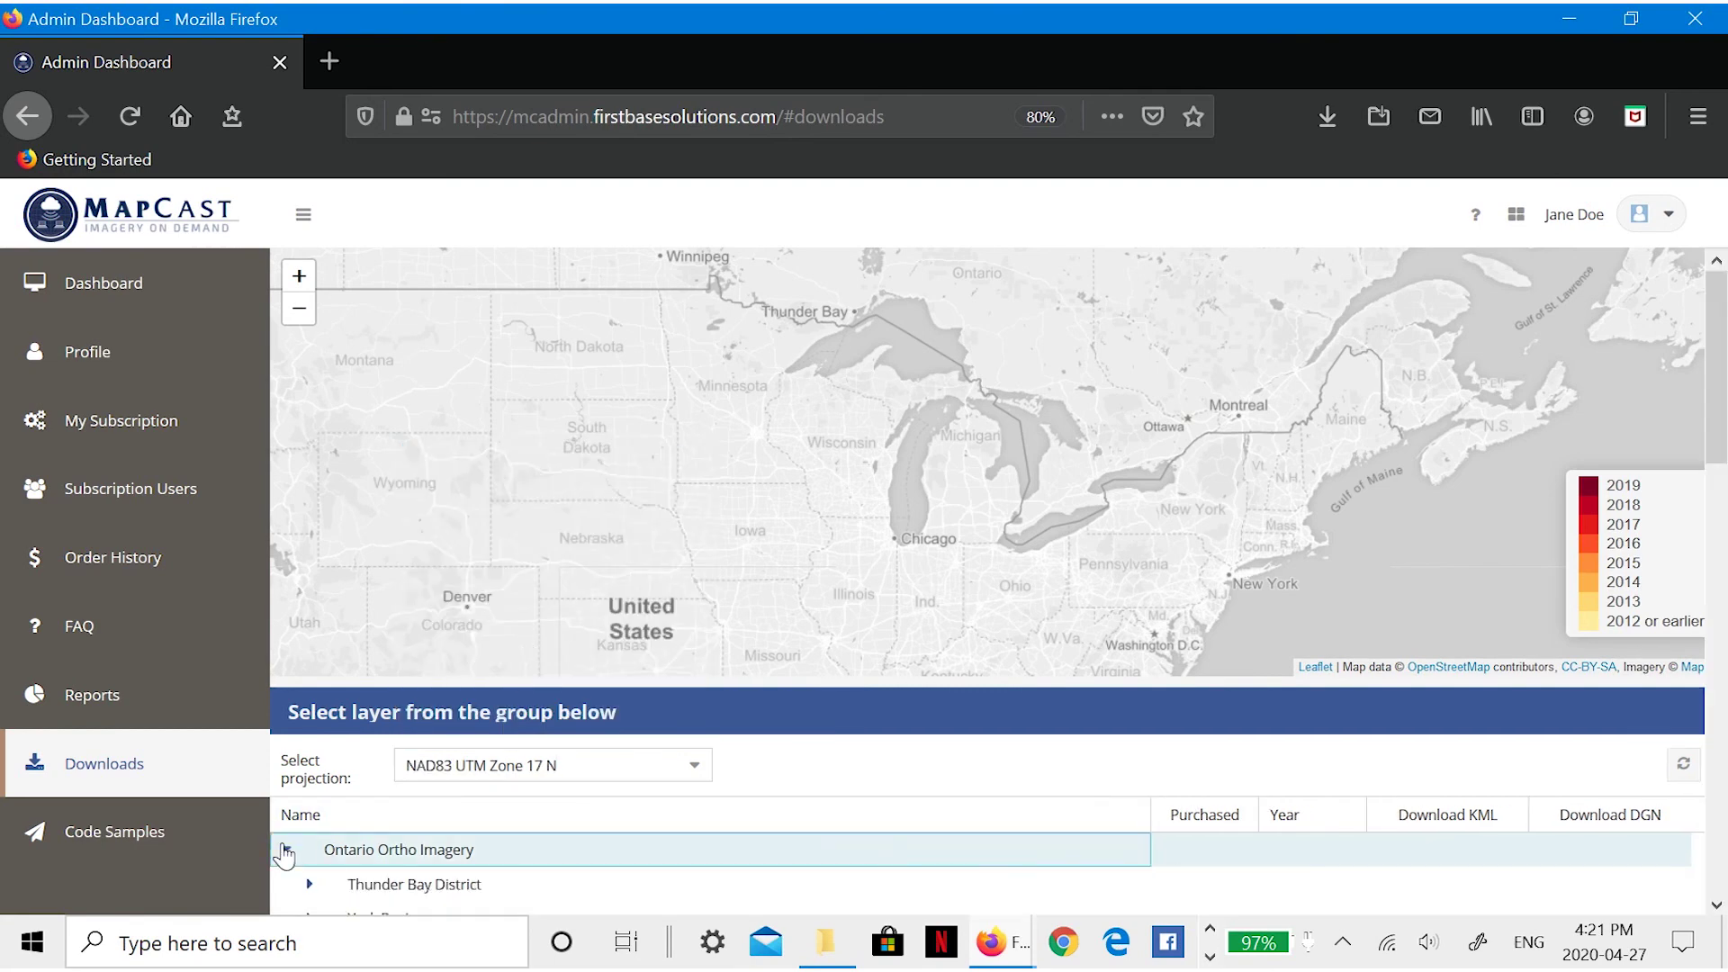
scroll(754, 829, down, 3)
click(311, 684)
scroll(791, 686, down, 3)
click(463, 723)
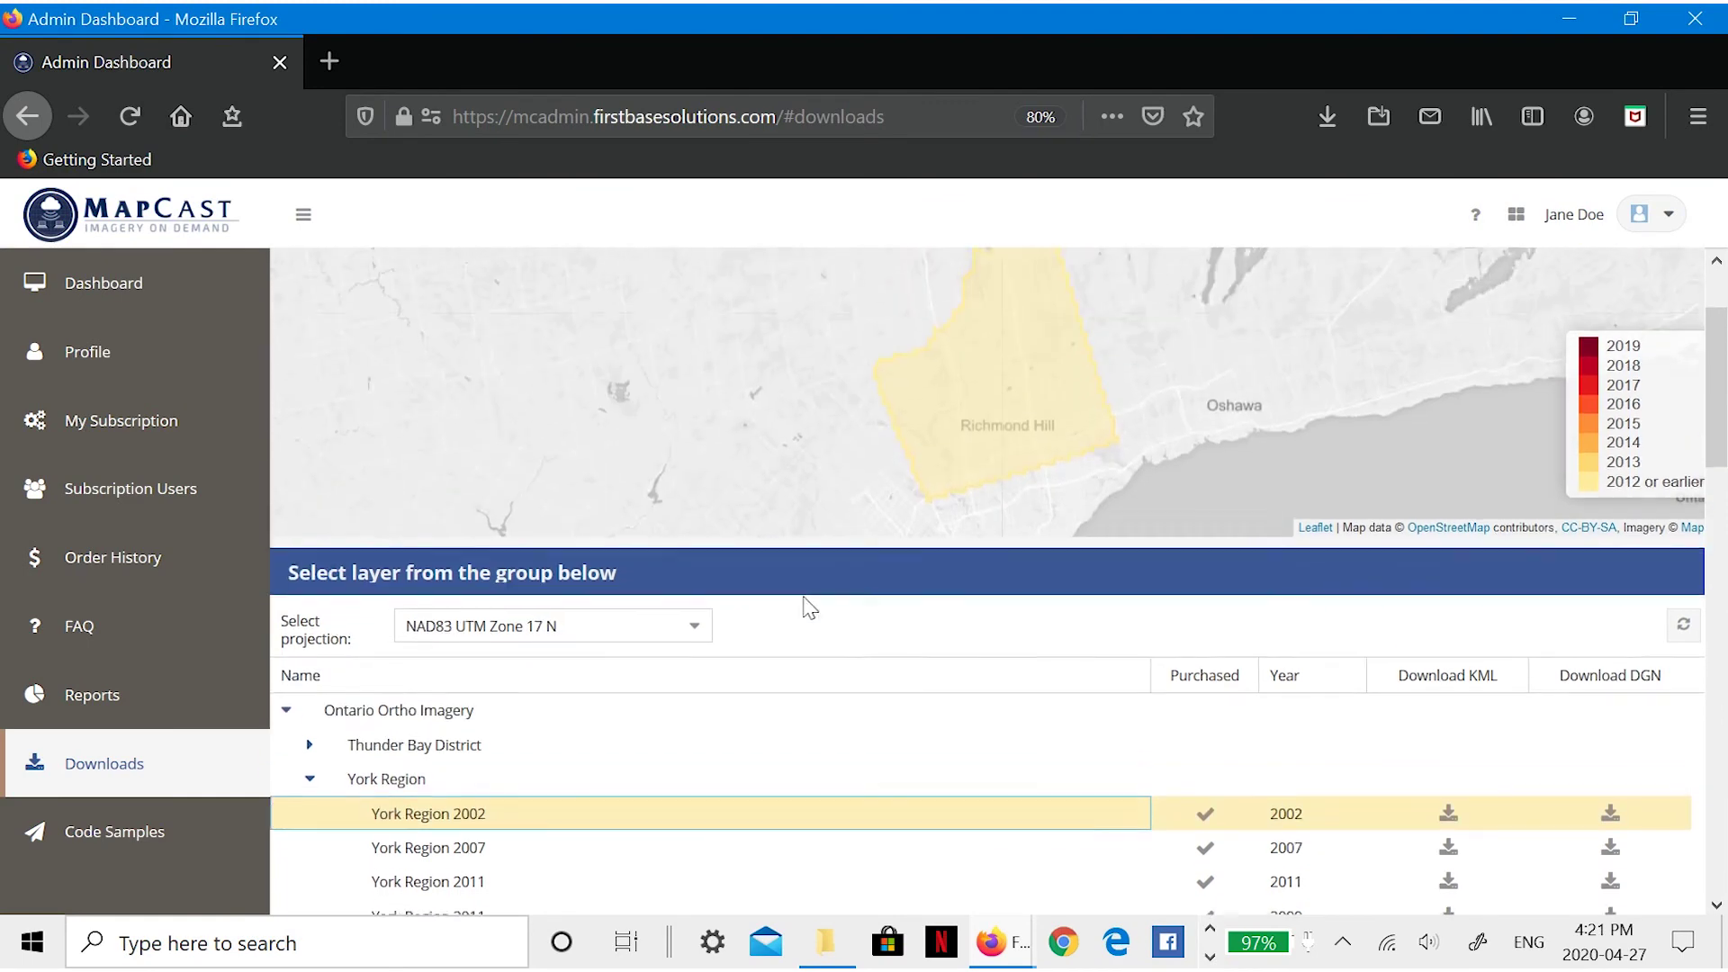
scroll(753, 702, down, 3)
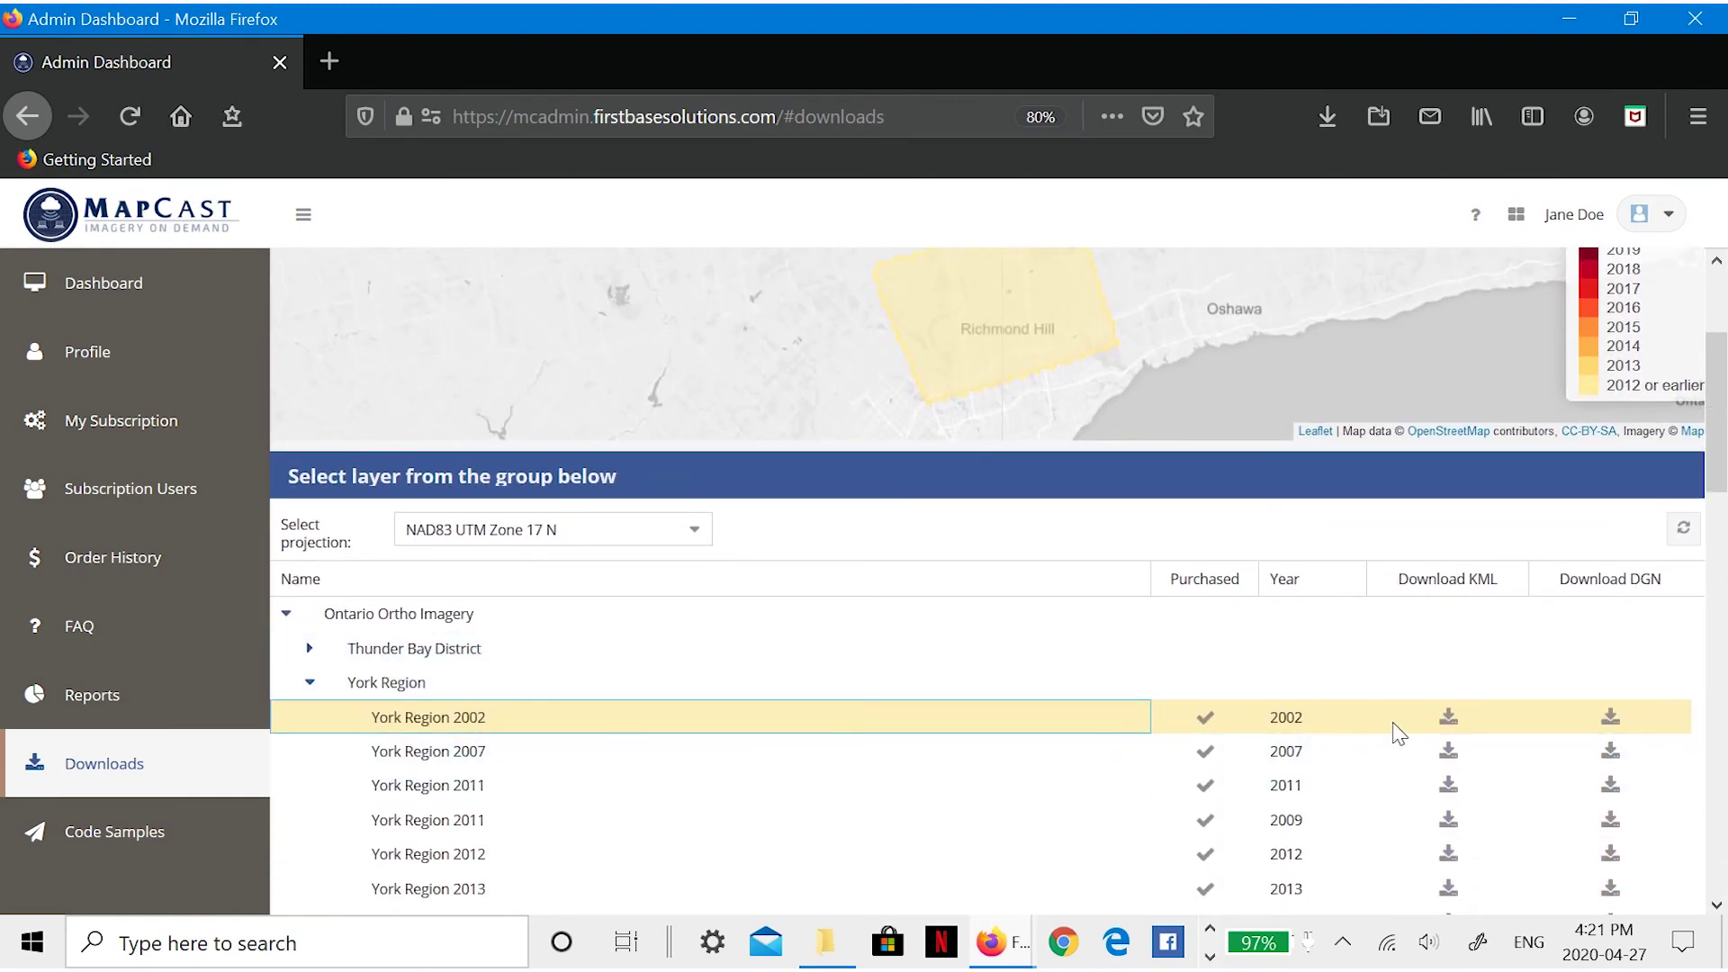
click(1446, 720)
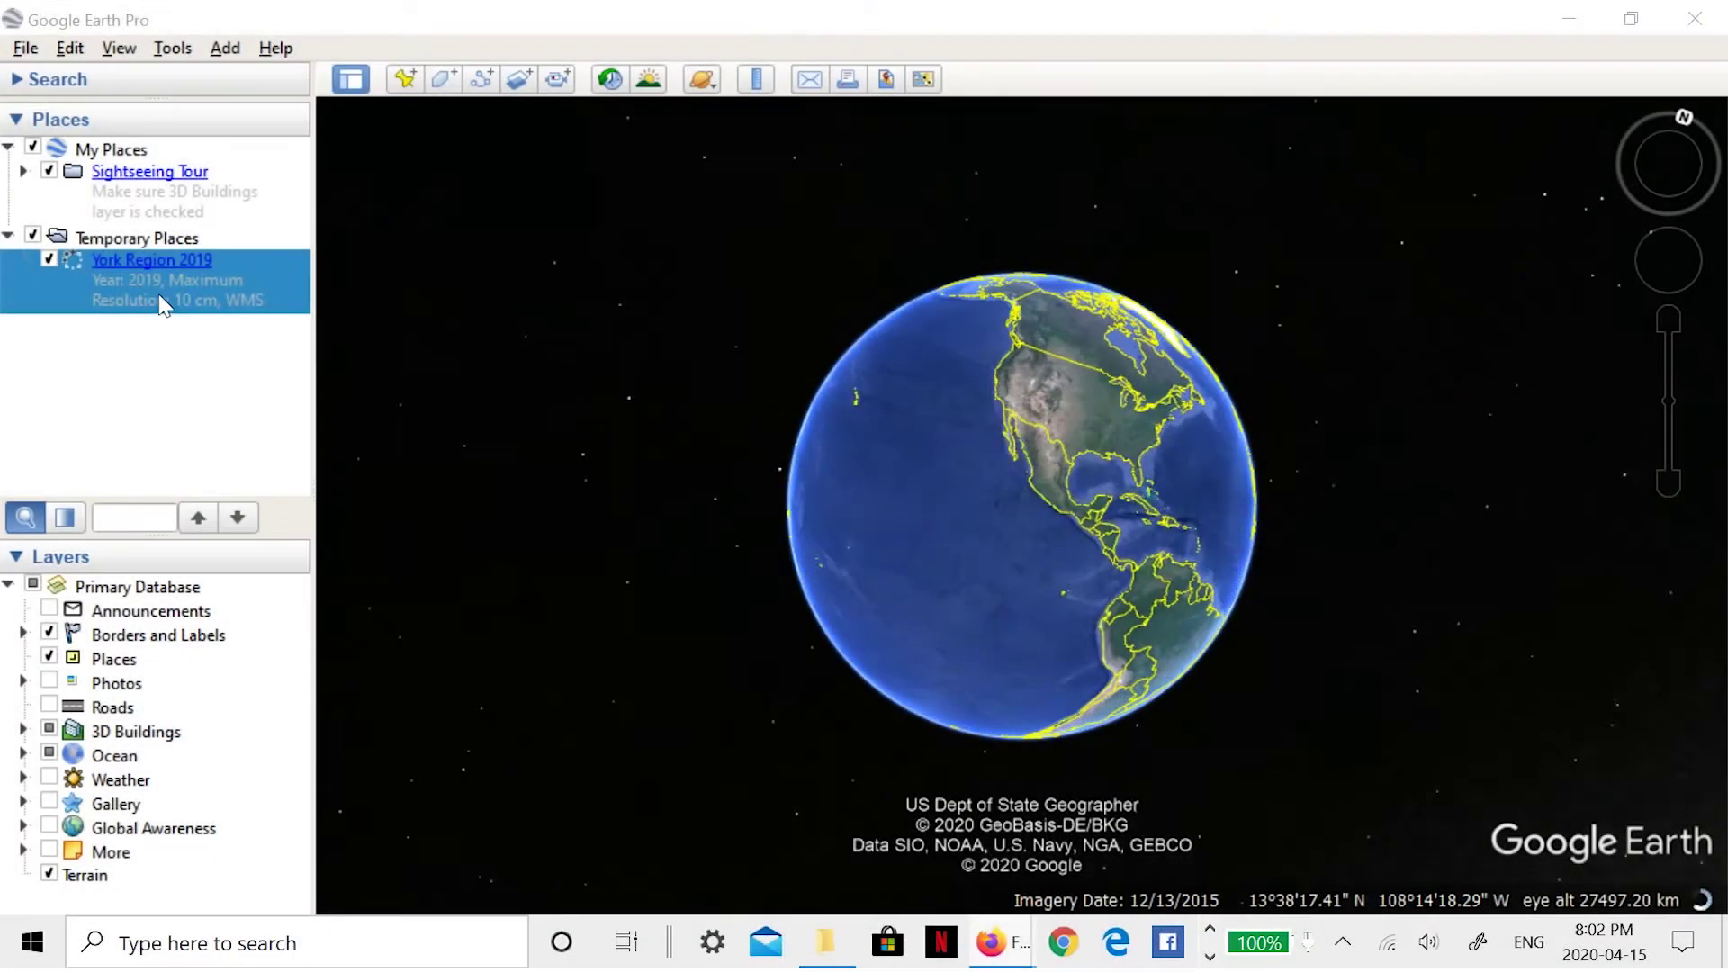
- Zoom in on the York Region 2019 imagery overlay over Markham in Google Earth Pro
click(134, 346)
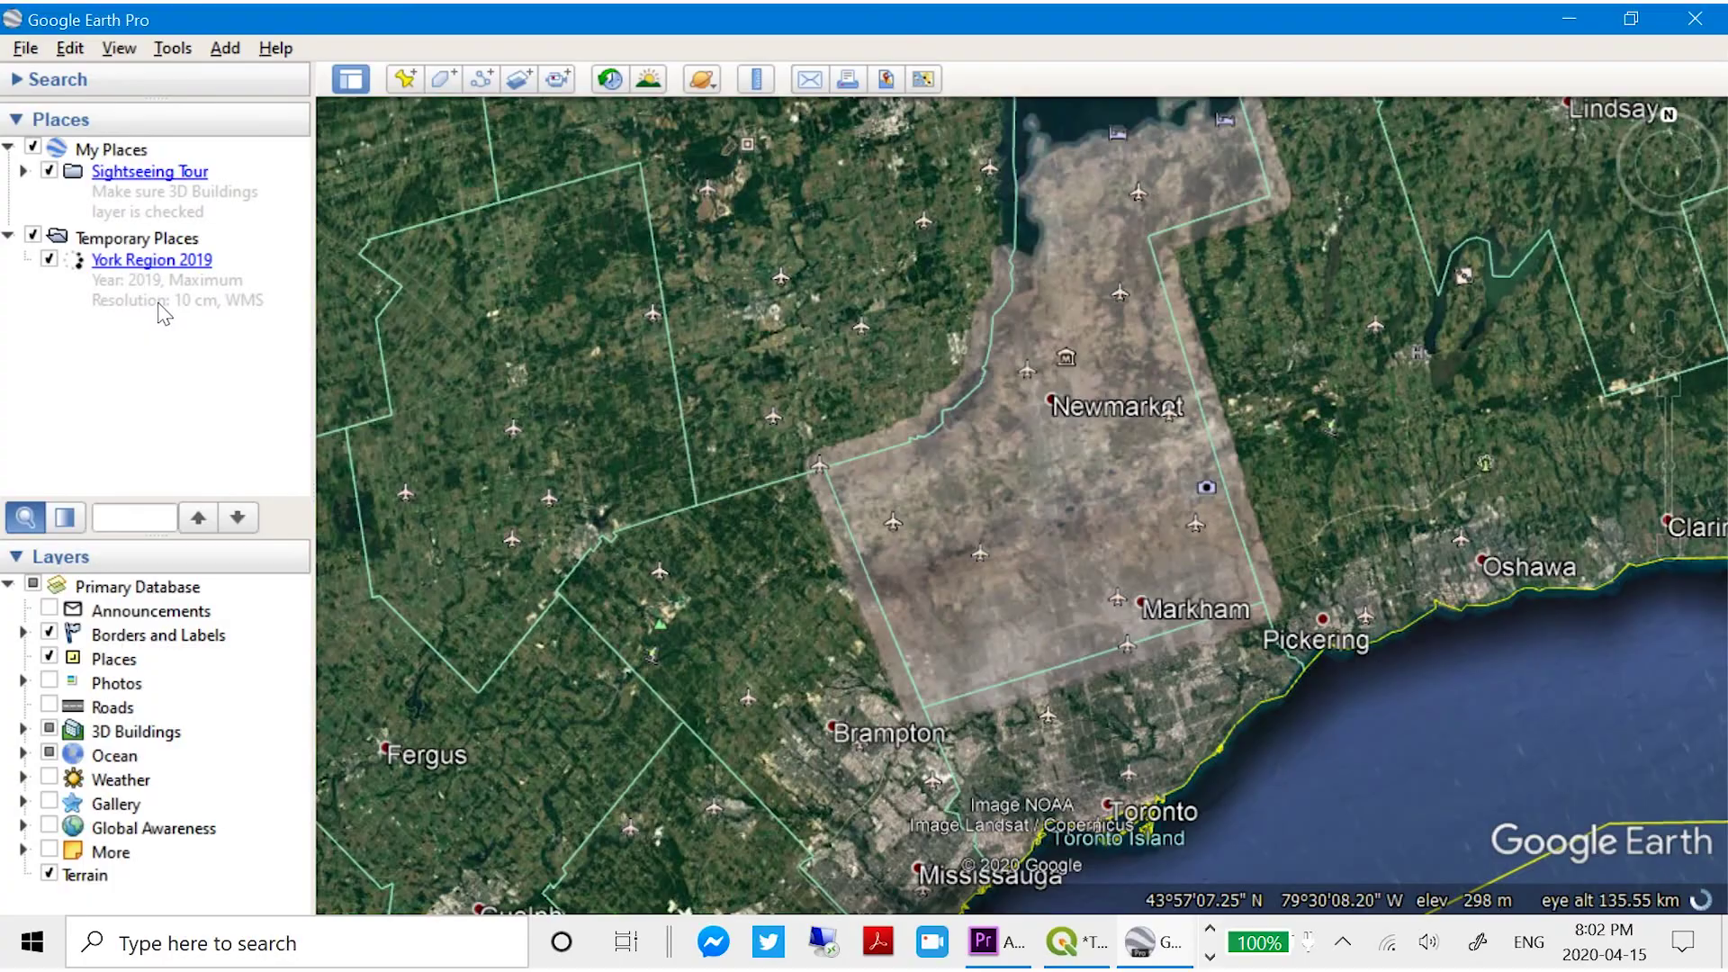
scroll(1032, 637, up, 10)
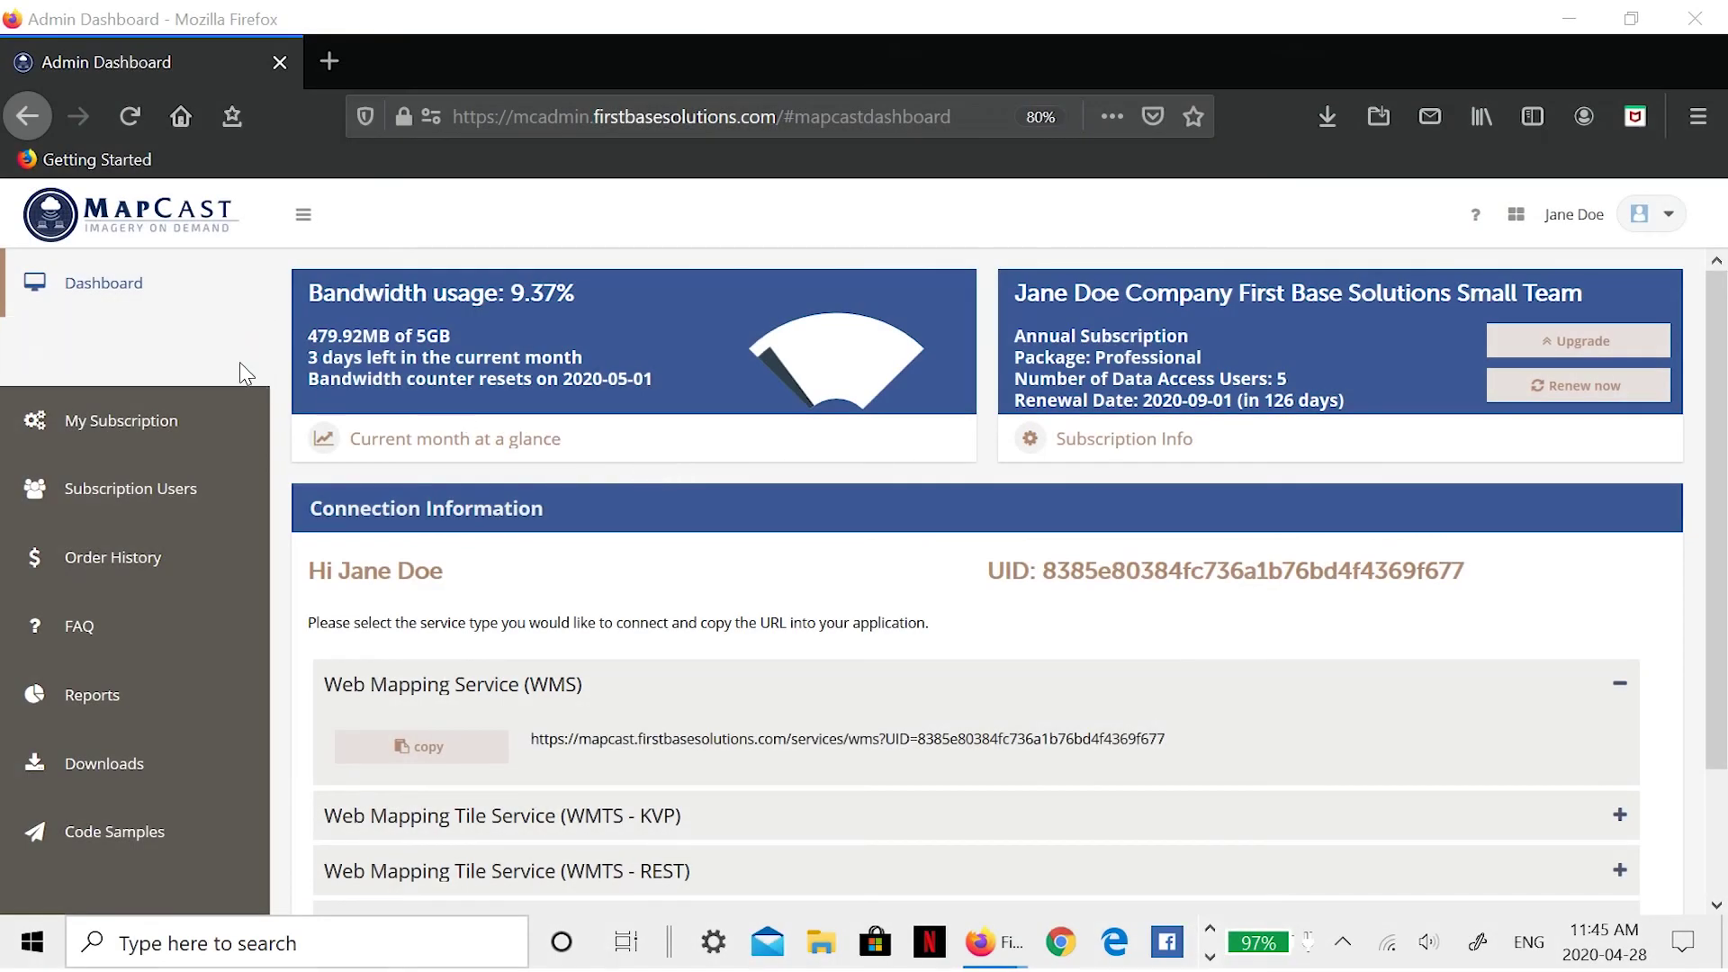
- Review the account profile and Professional subscription plans, then get a renewal estimate
click(141, 354)
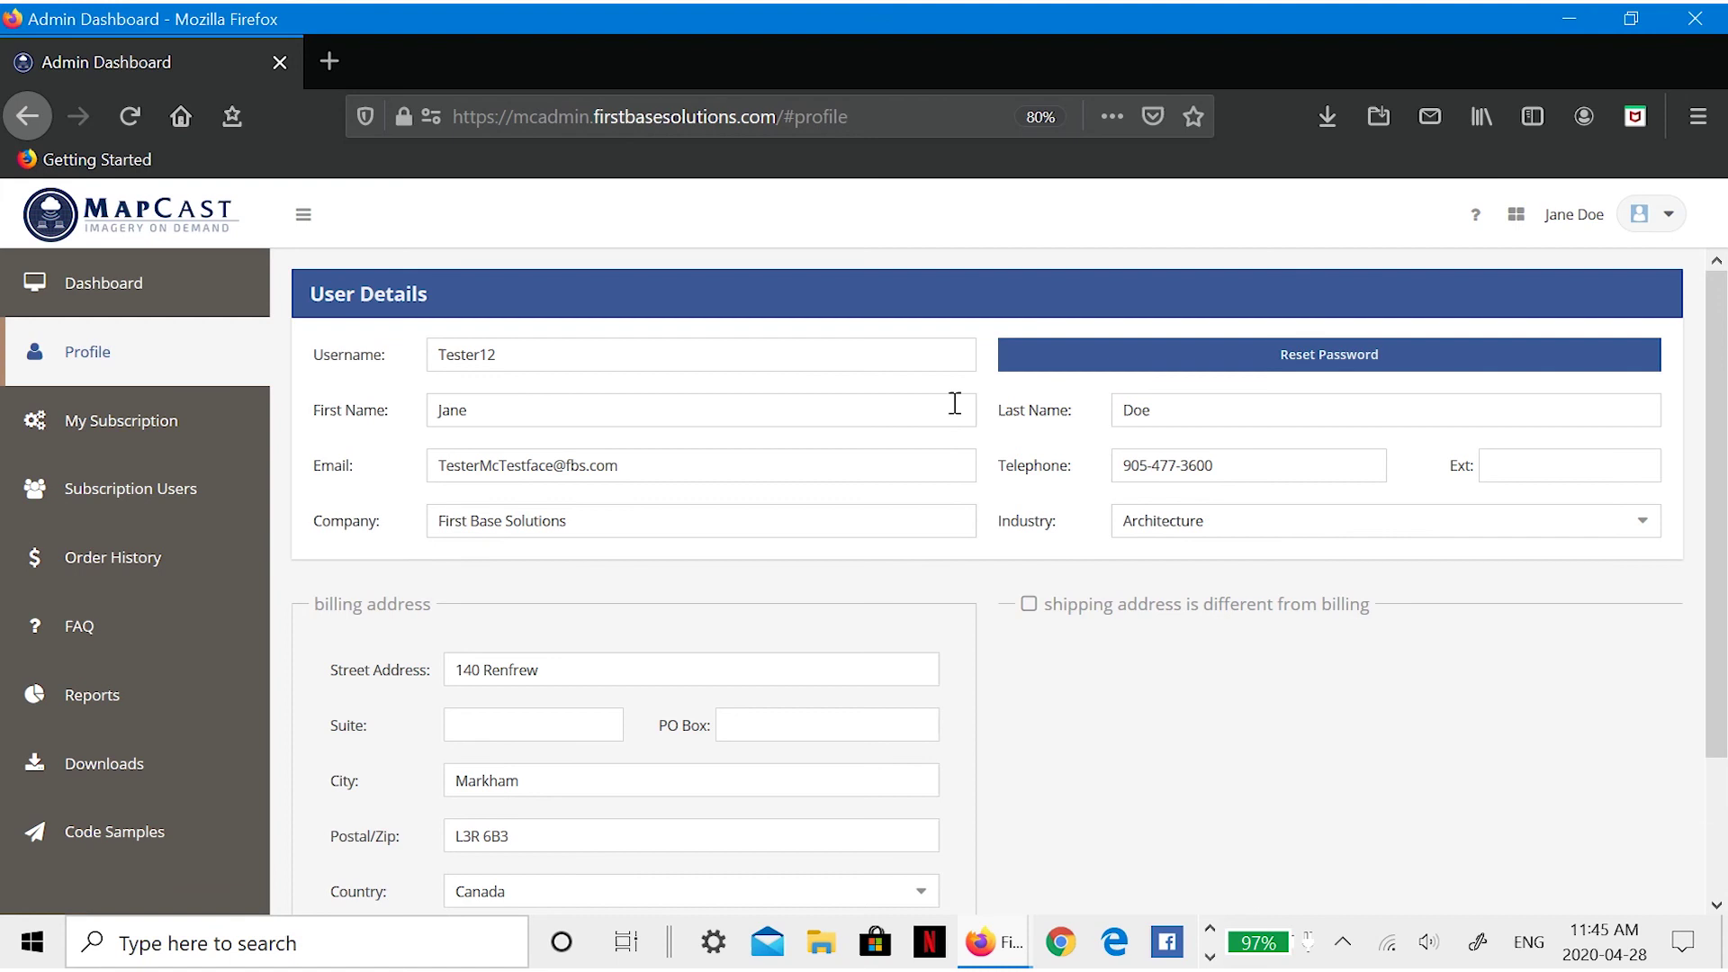
click(189, 430)
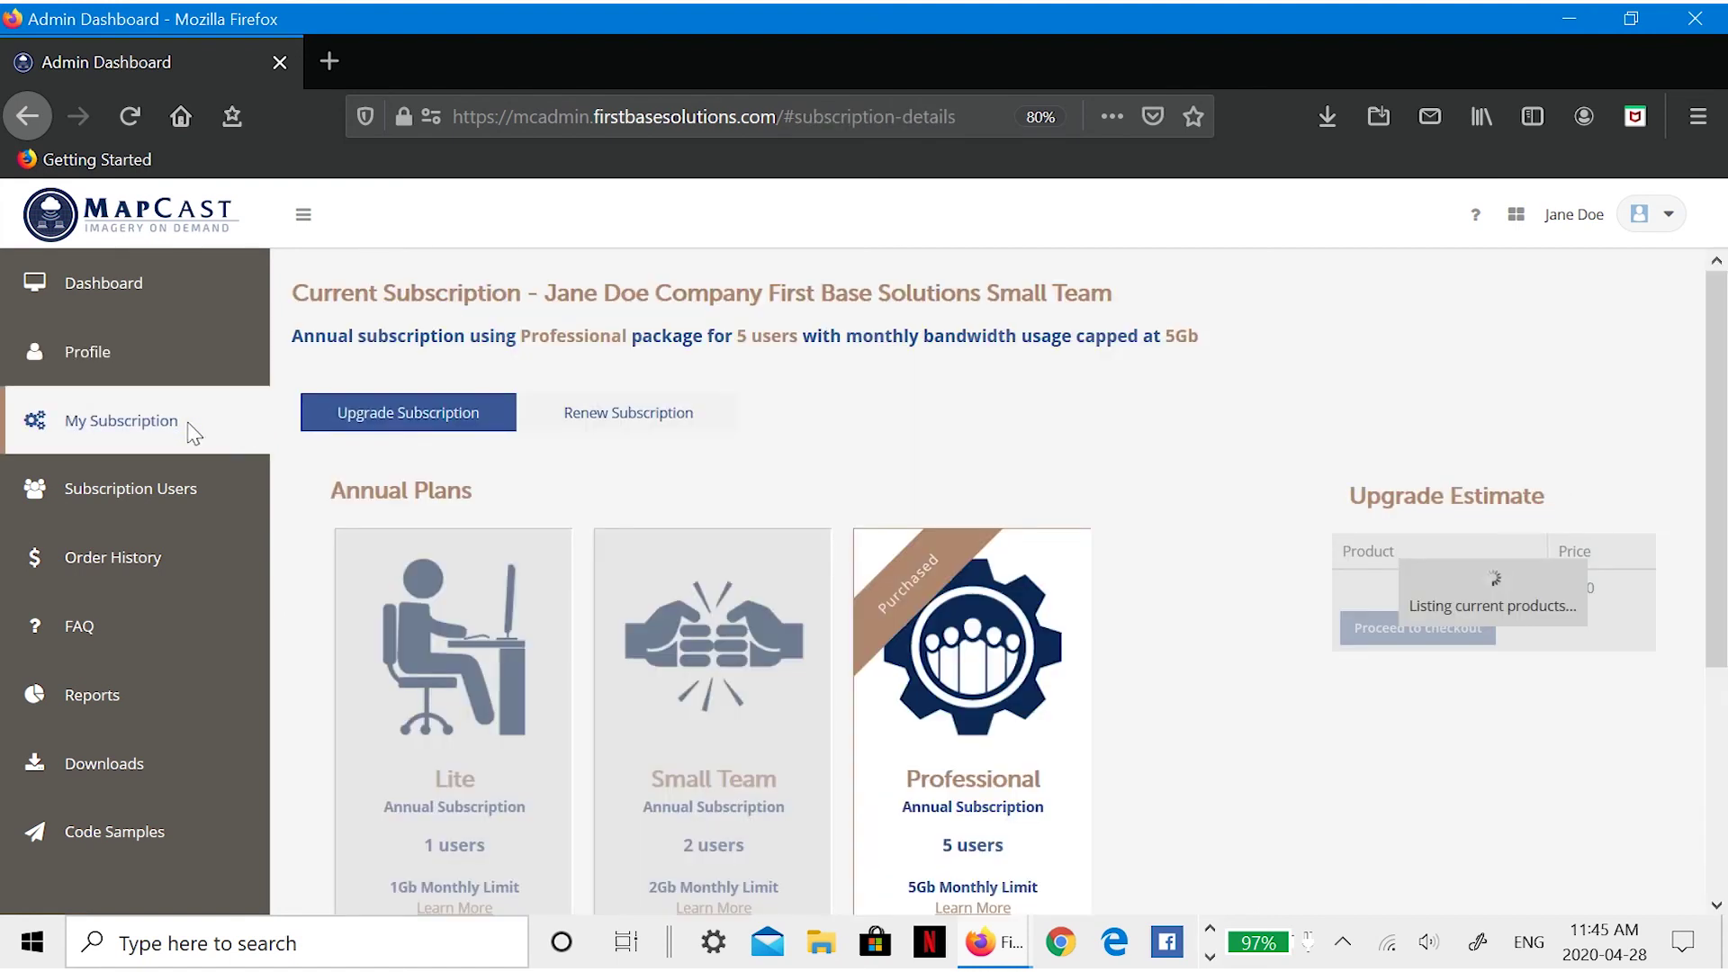
drag(1717, 354, 1647, 289)
click(625, 421)
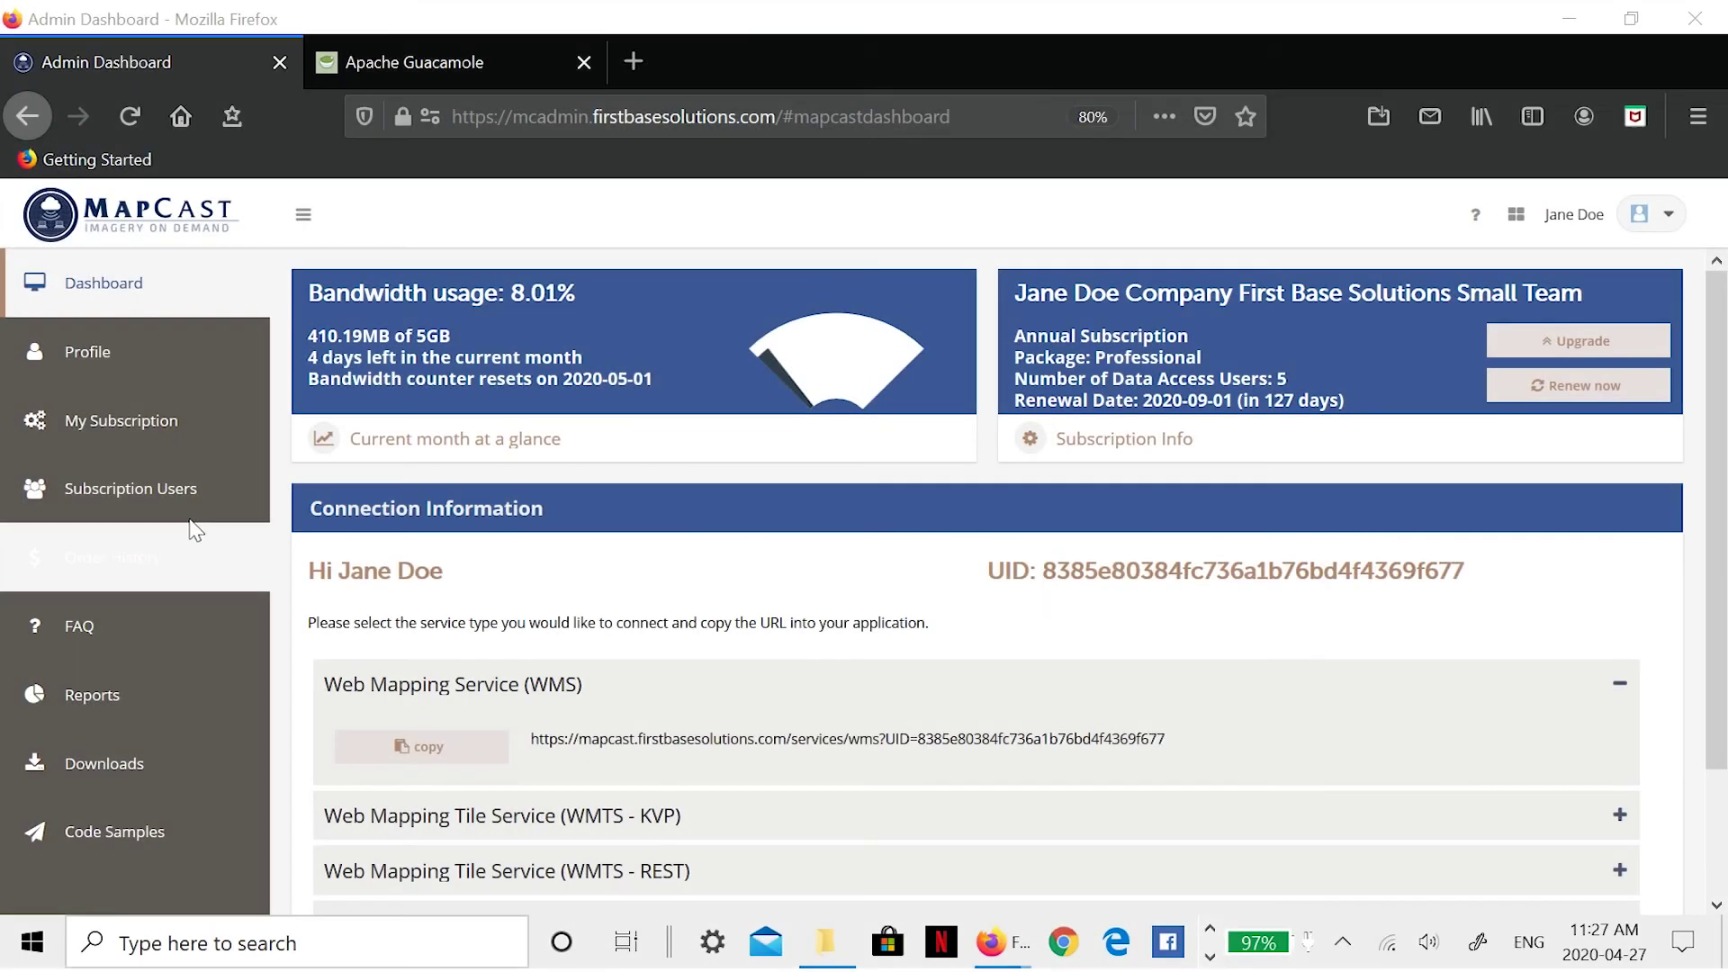
- Add a new Data Access subscription user with name and e-mail filled in
click(112, 490)
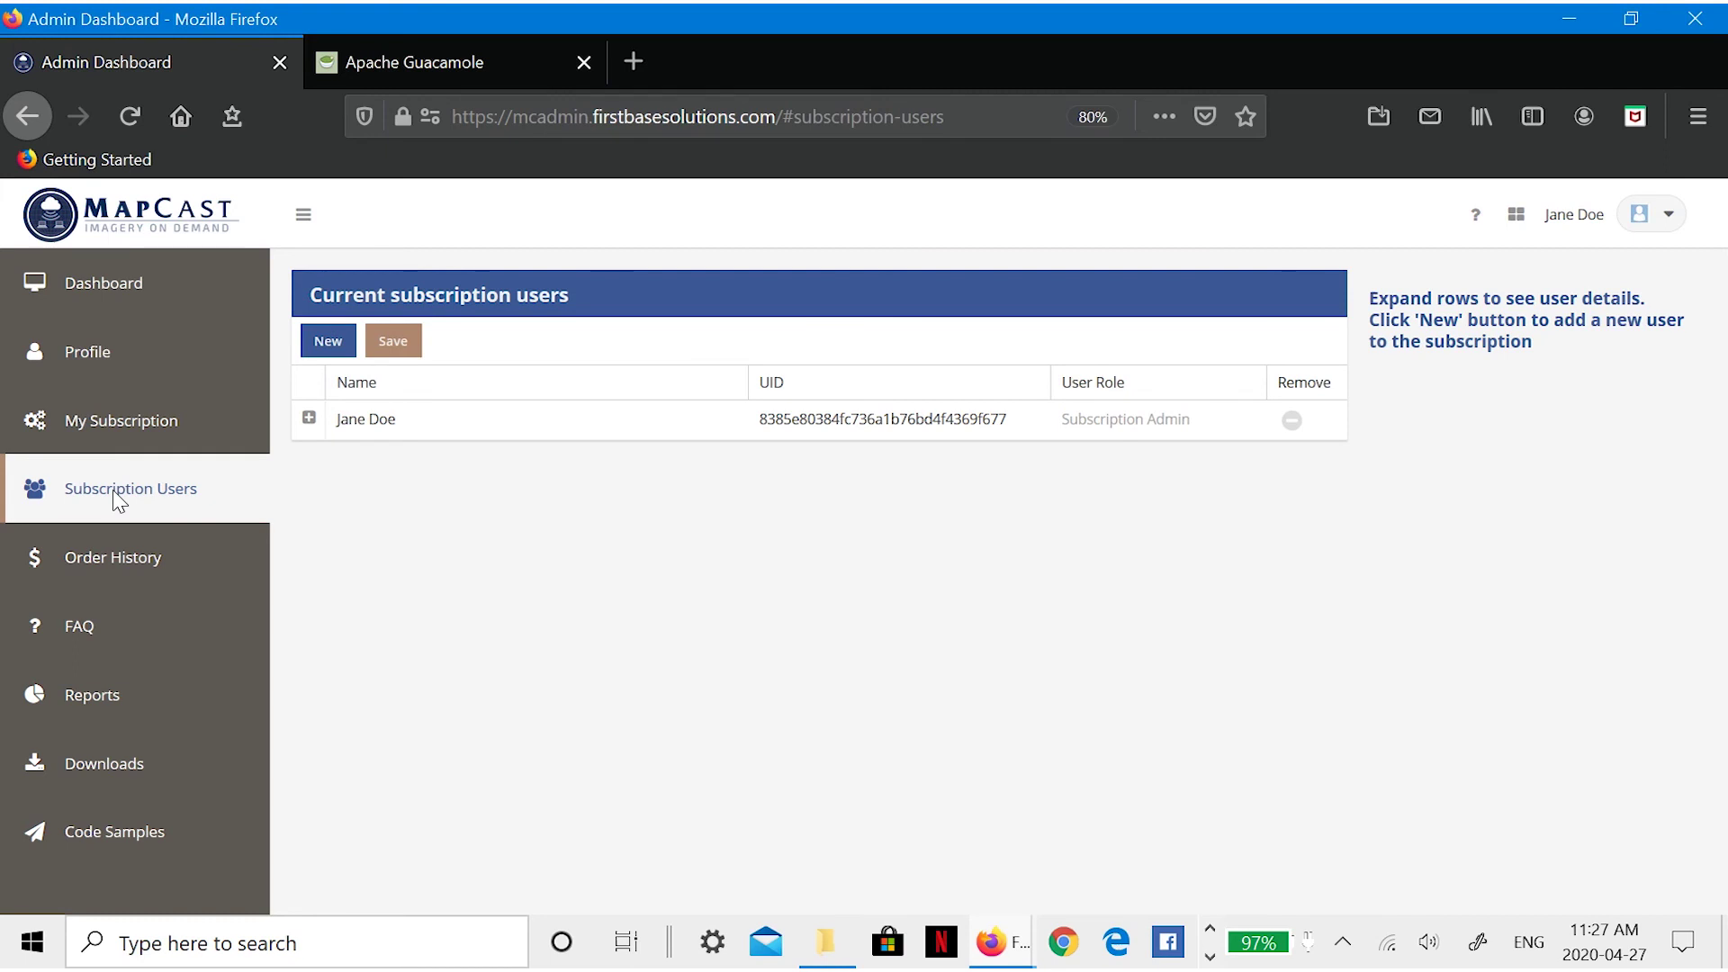
click(329, 341)
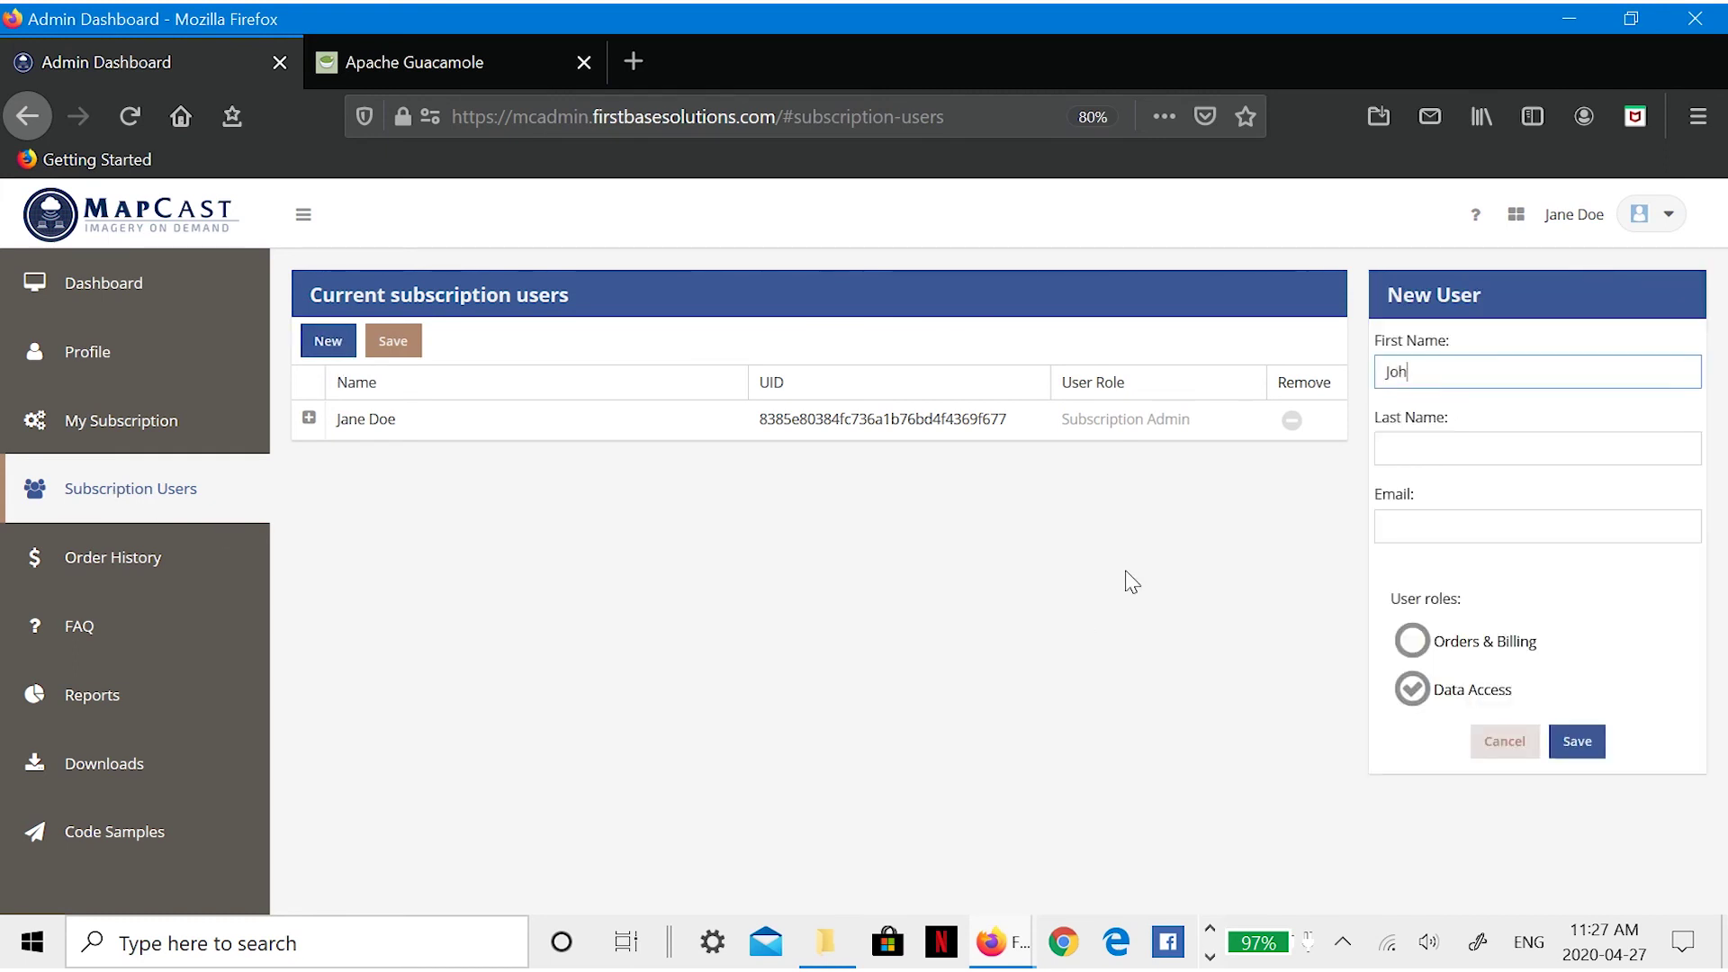
key(Tab)
key(Tab)
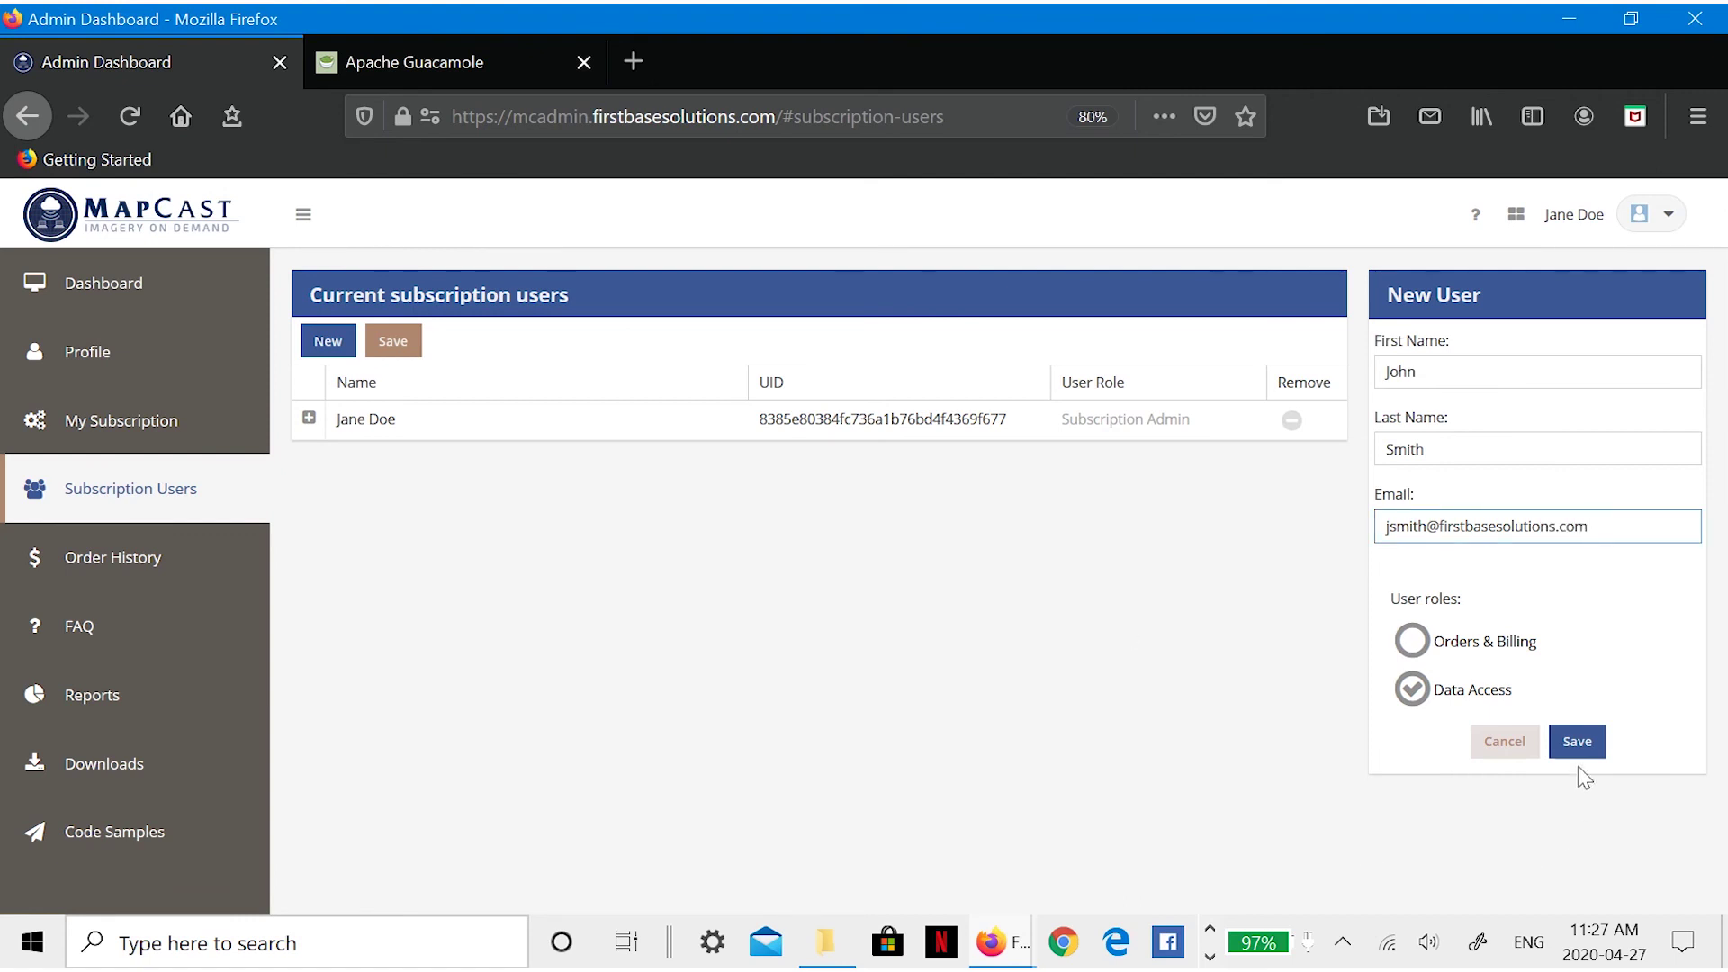
click(1578, 741)
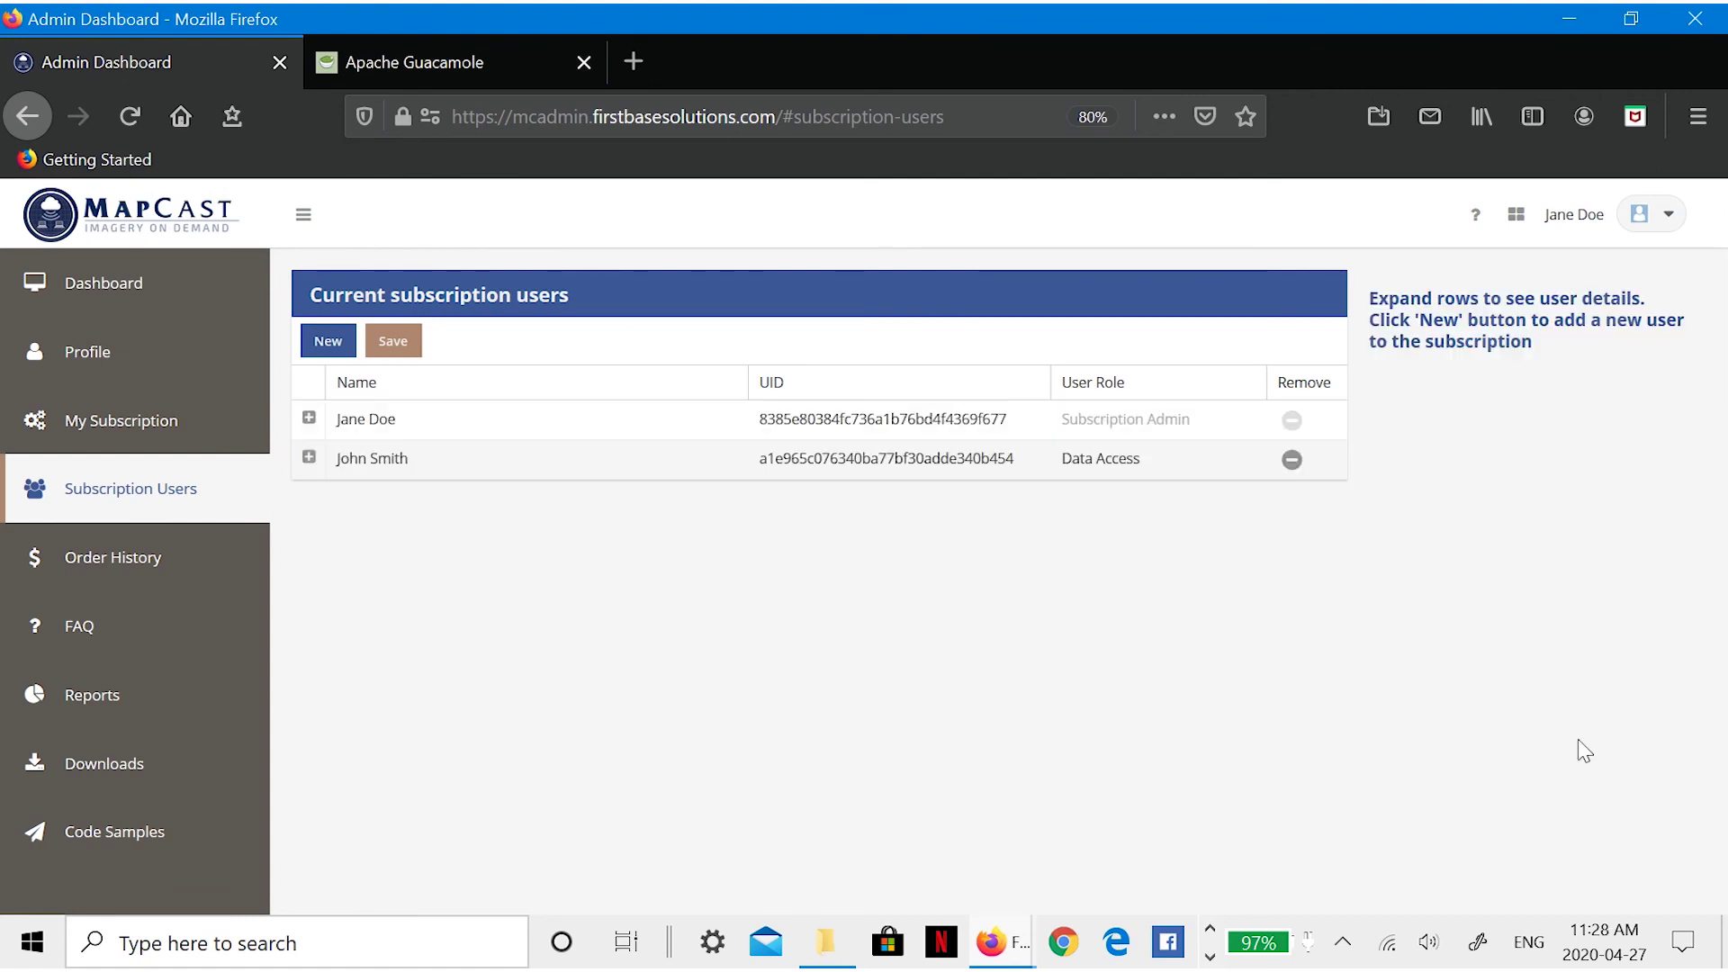
- Add a second subscription user with the Orders & Billing role
click(328, 341)
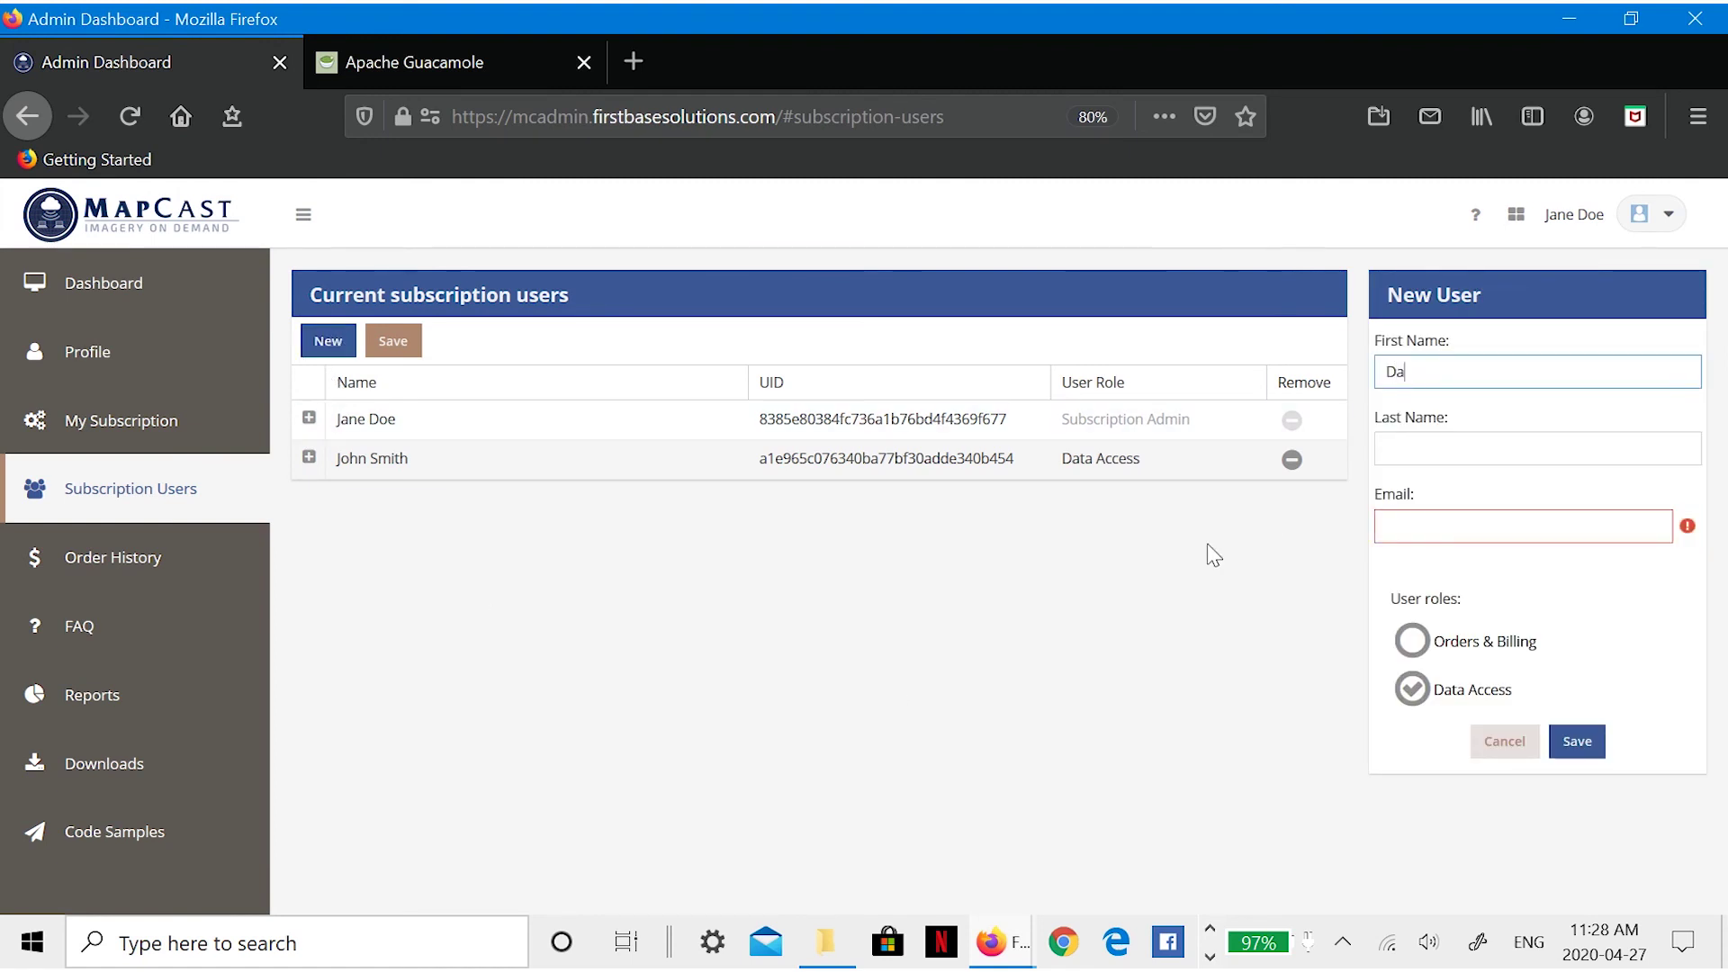
key(Tab)
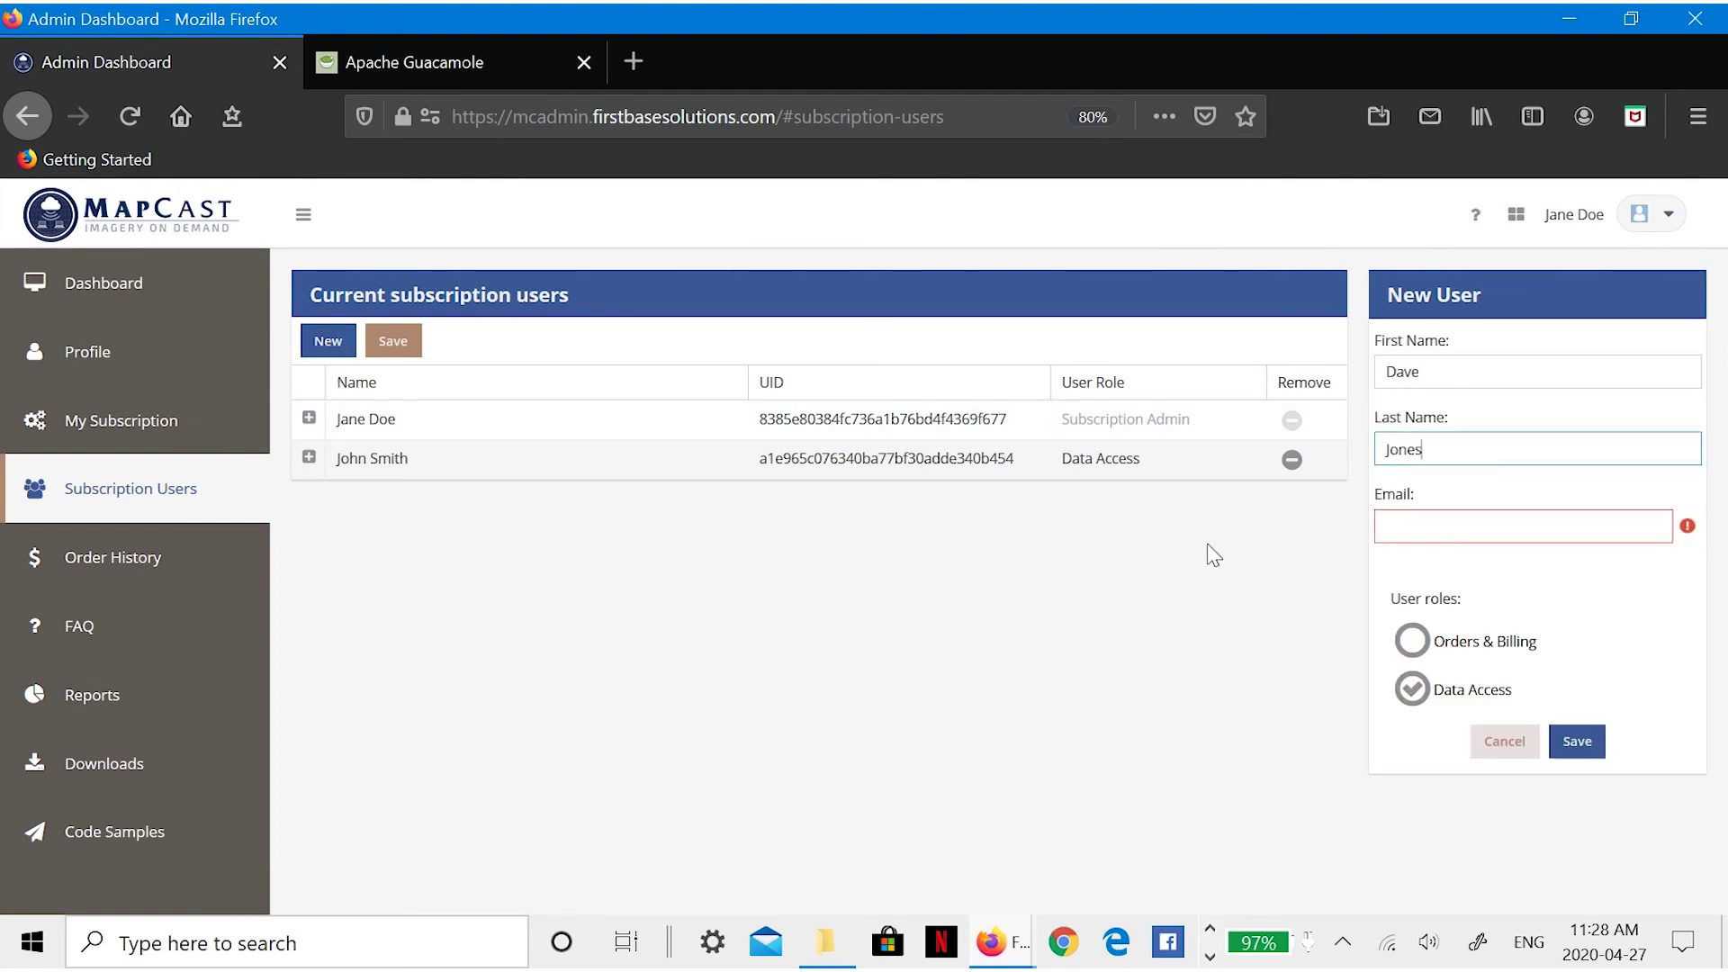
key(Tab)
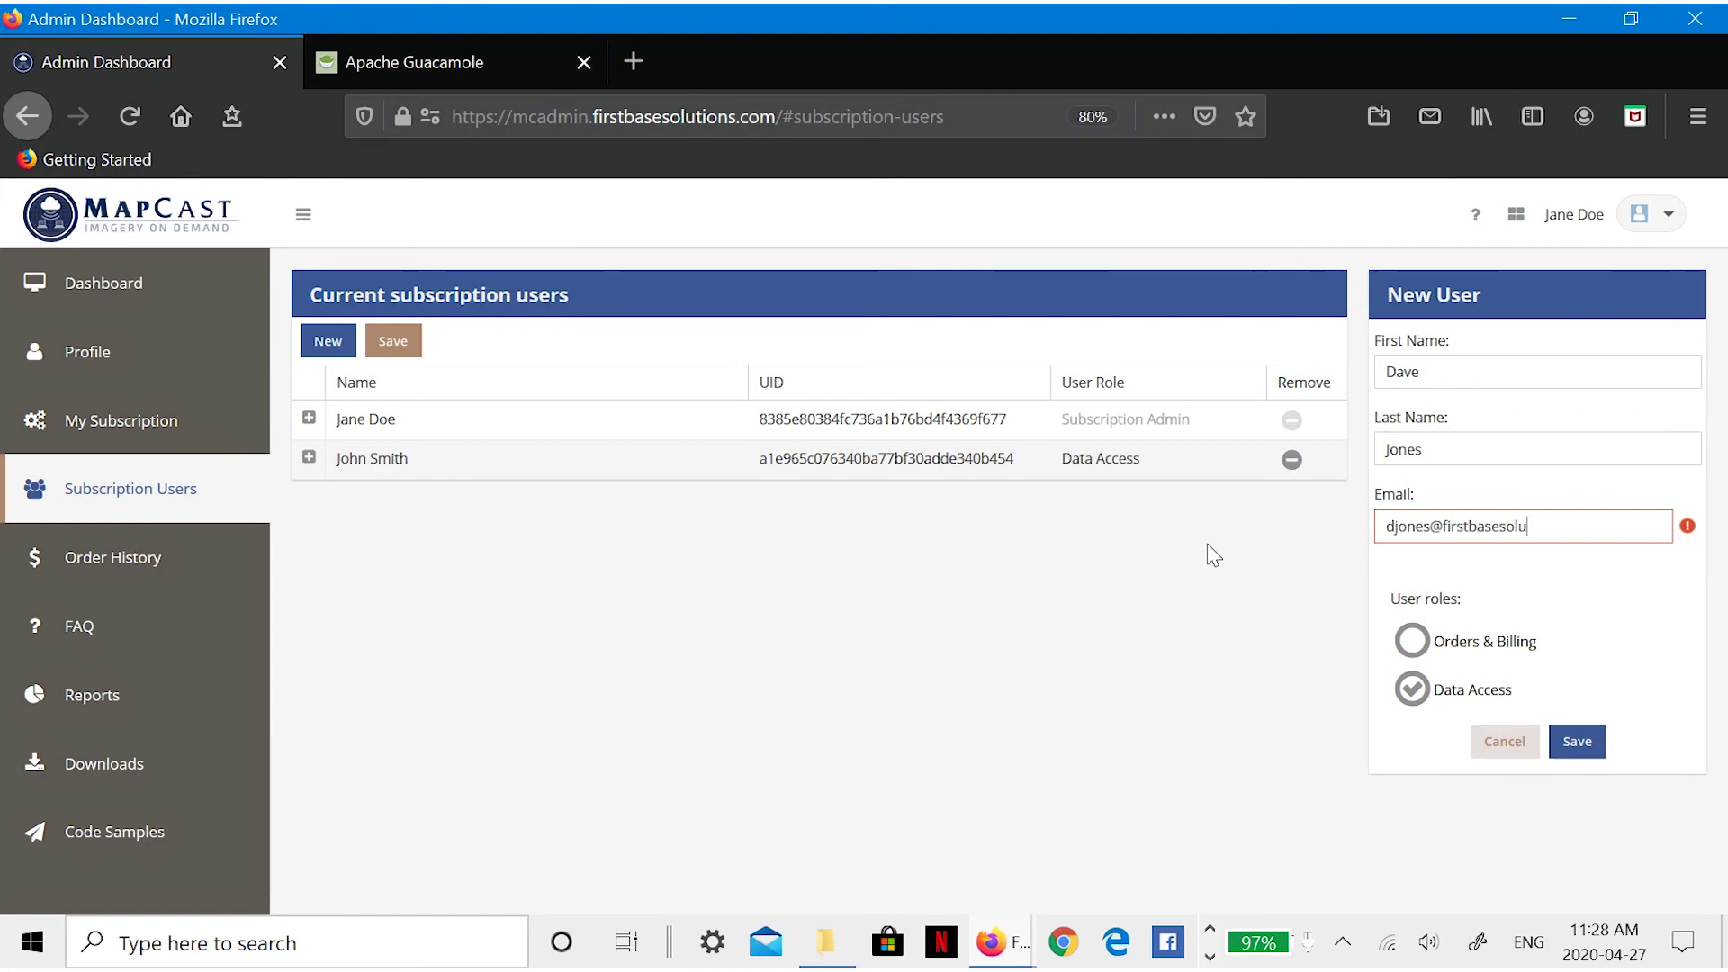
click(1412, 640)
click(1580, 743)
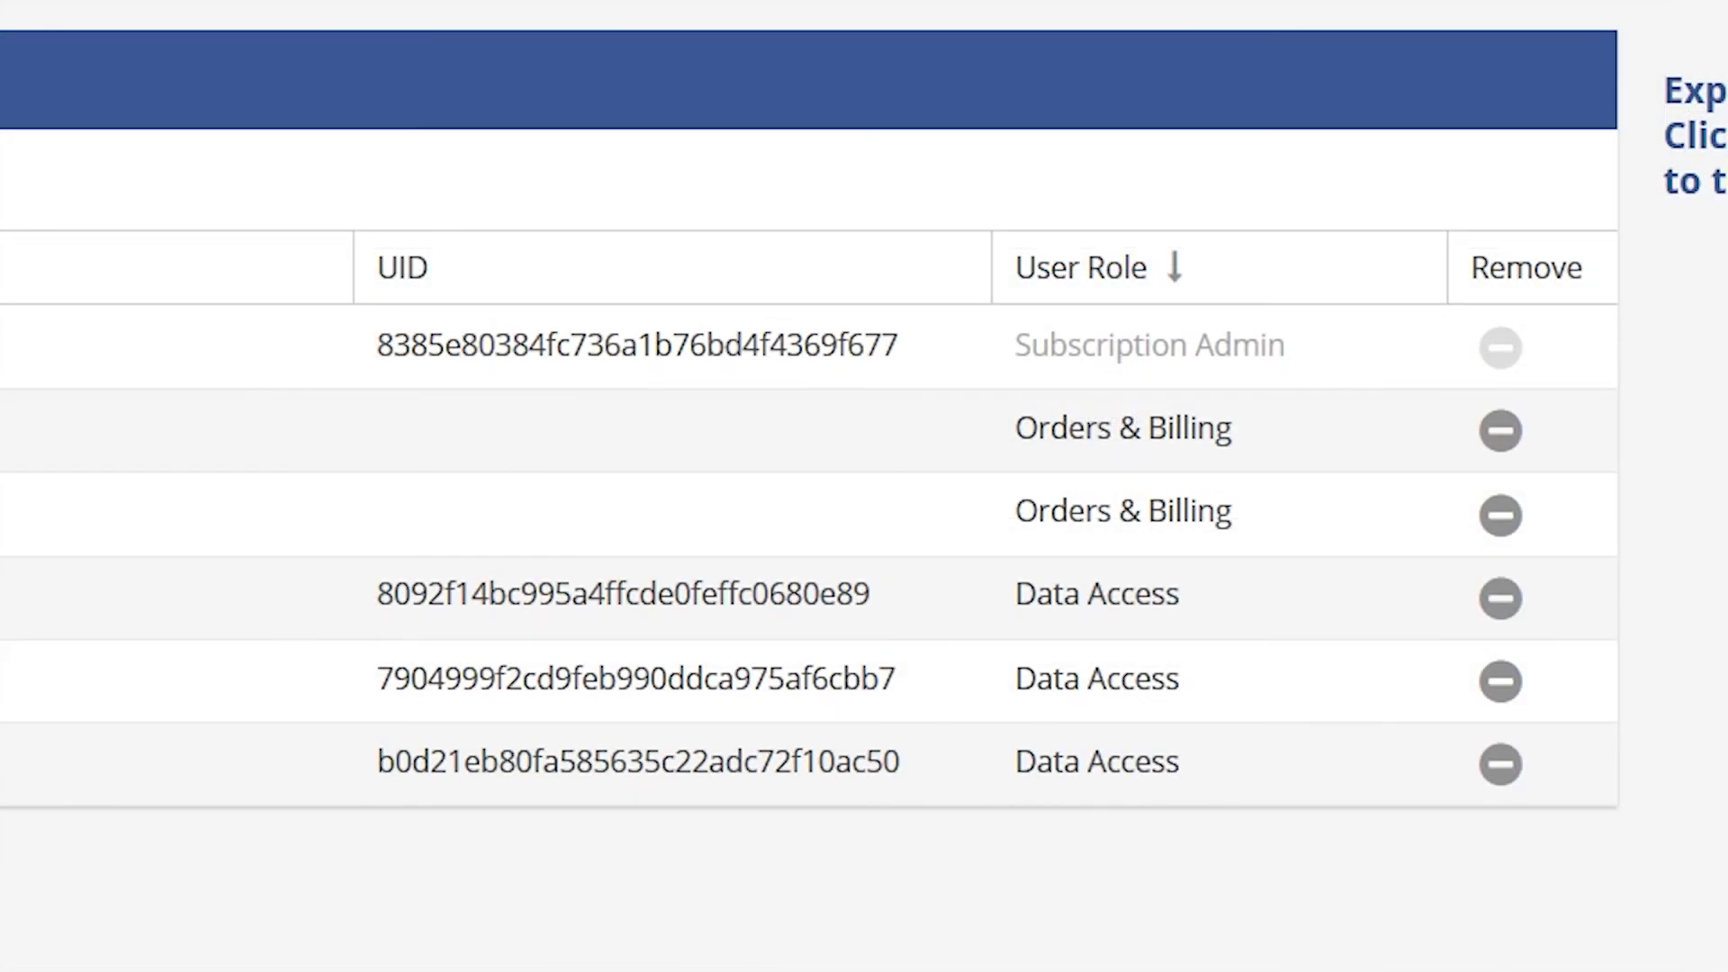
- Switch the third user and the remaining Orders & Billing user to Data Access, dismissing the five-UID warning
click(1155, 496)
click(1410, 515)
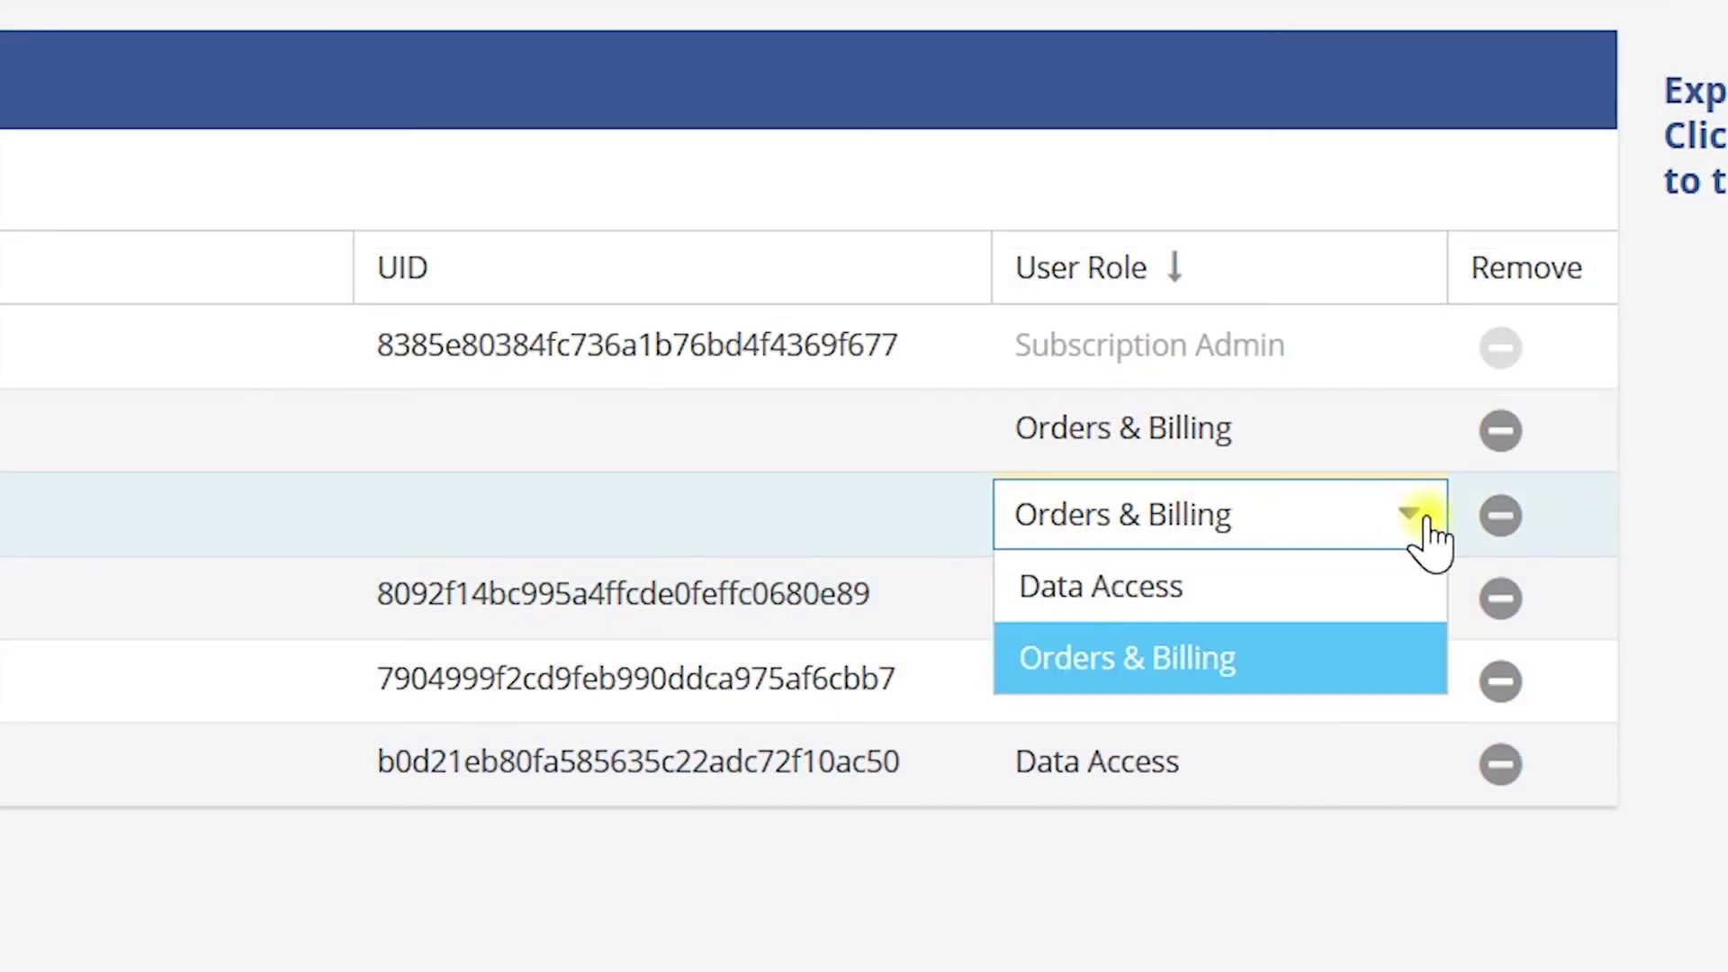
click(1242, 596)
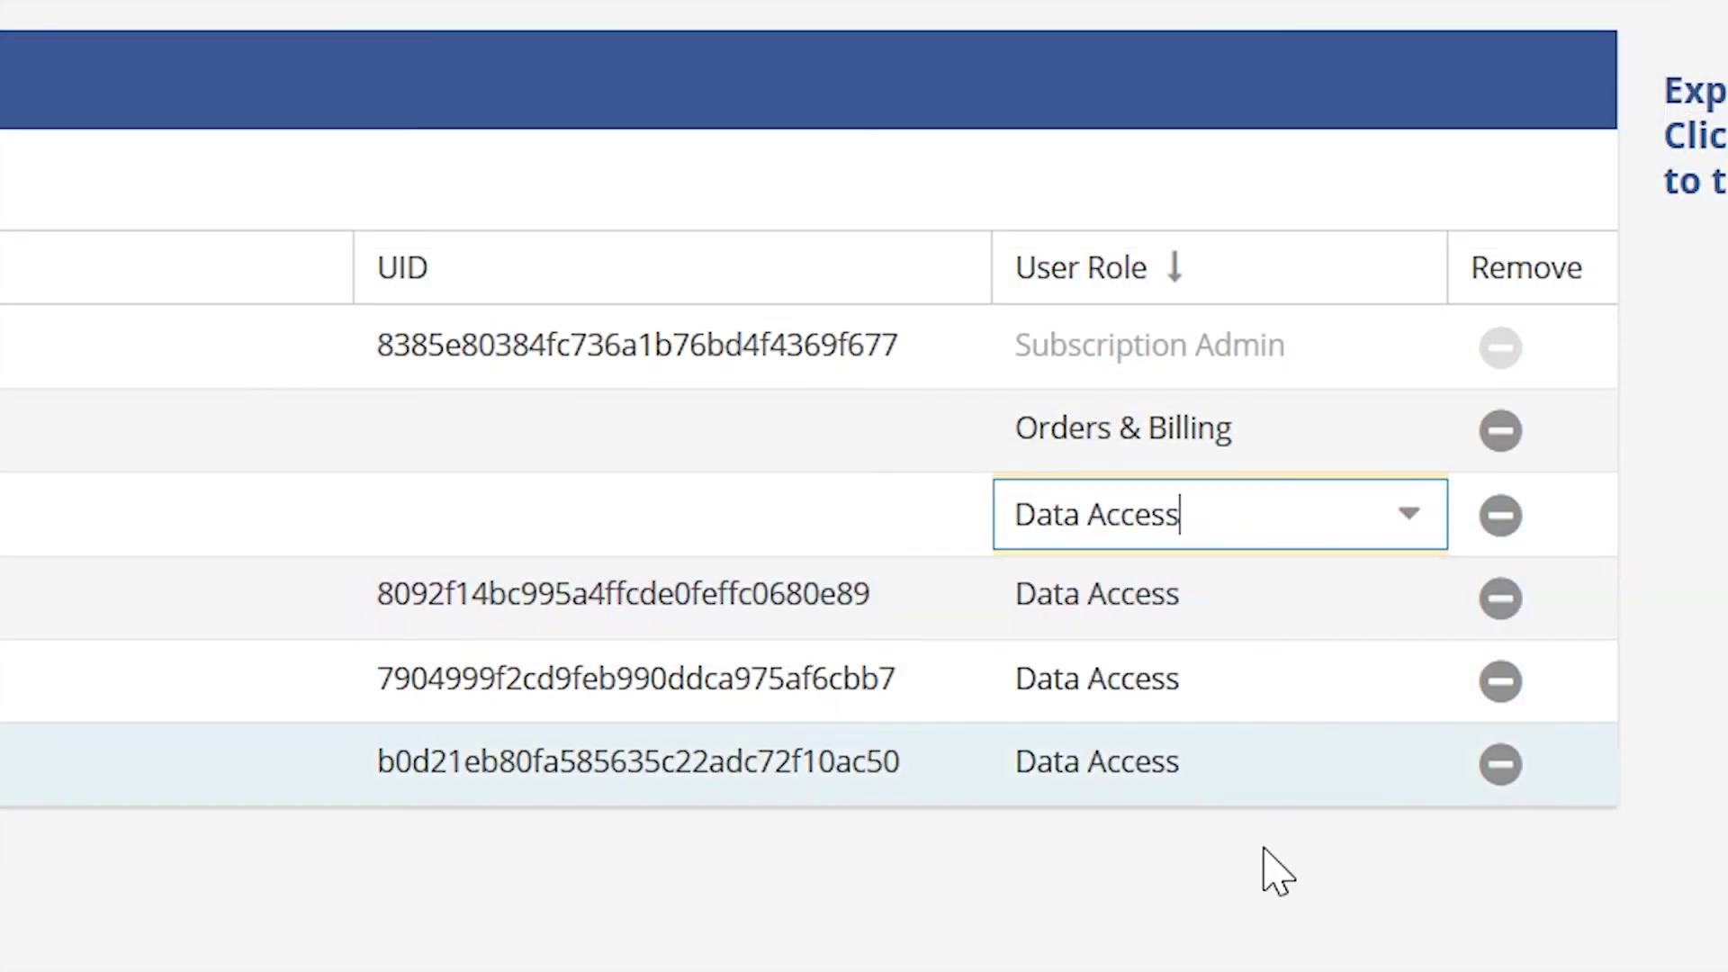
click(1253, 961)
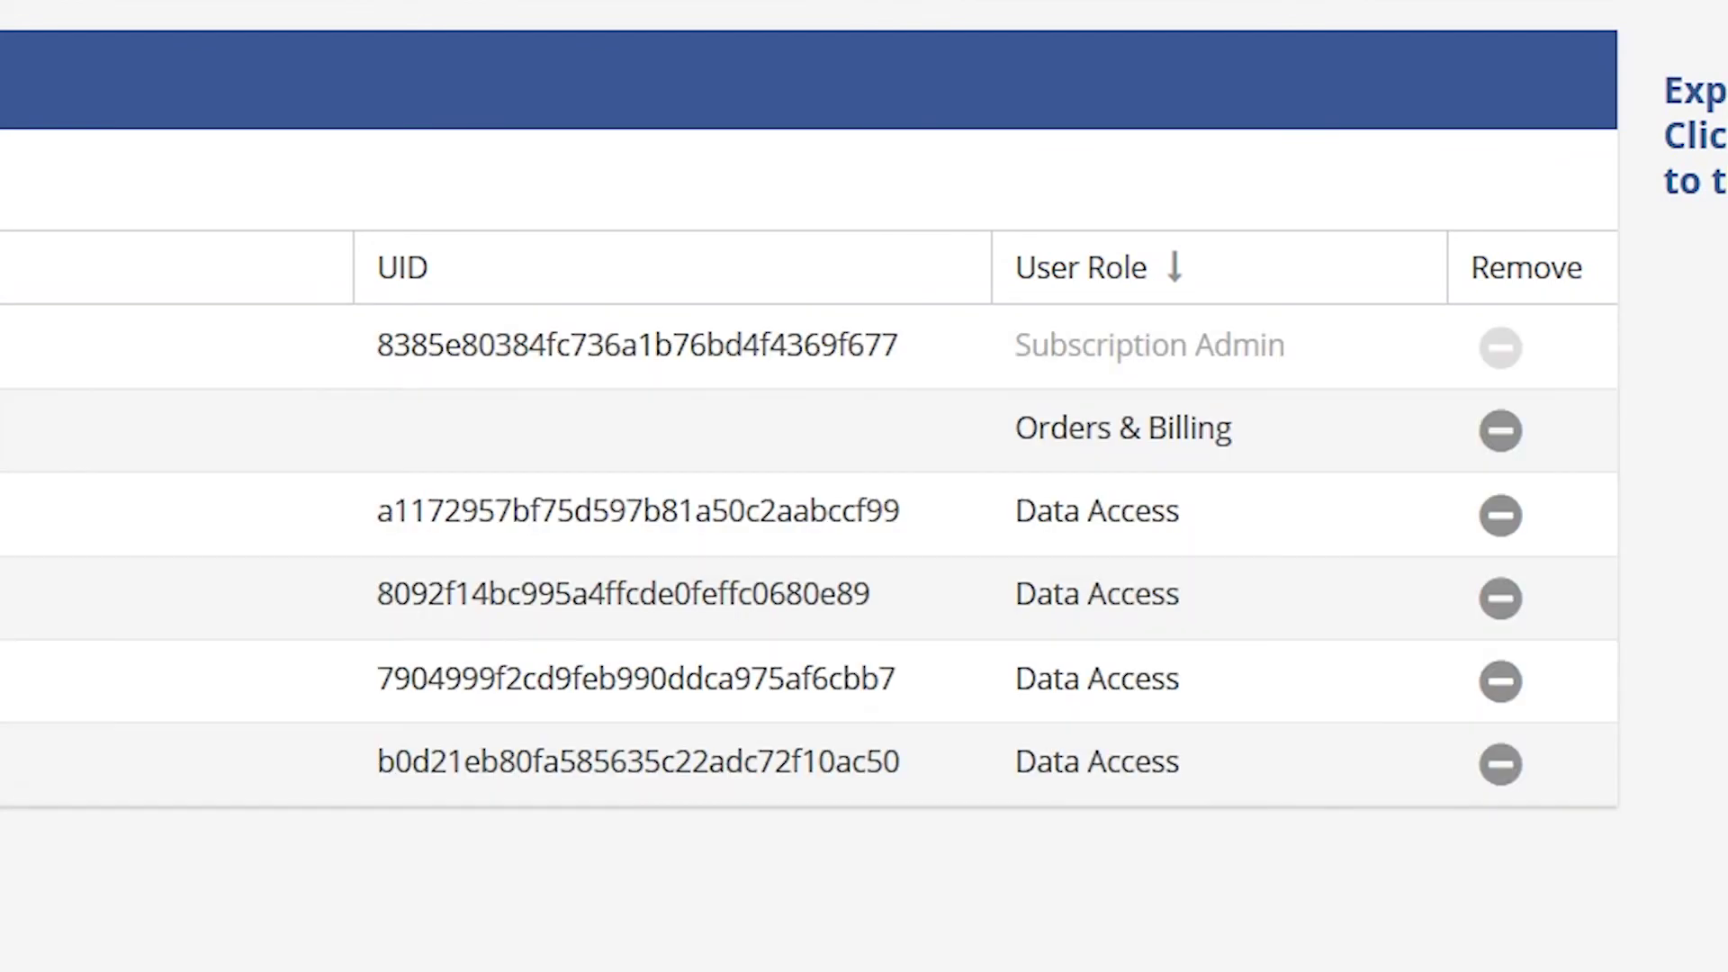
click(1242, 424)
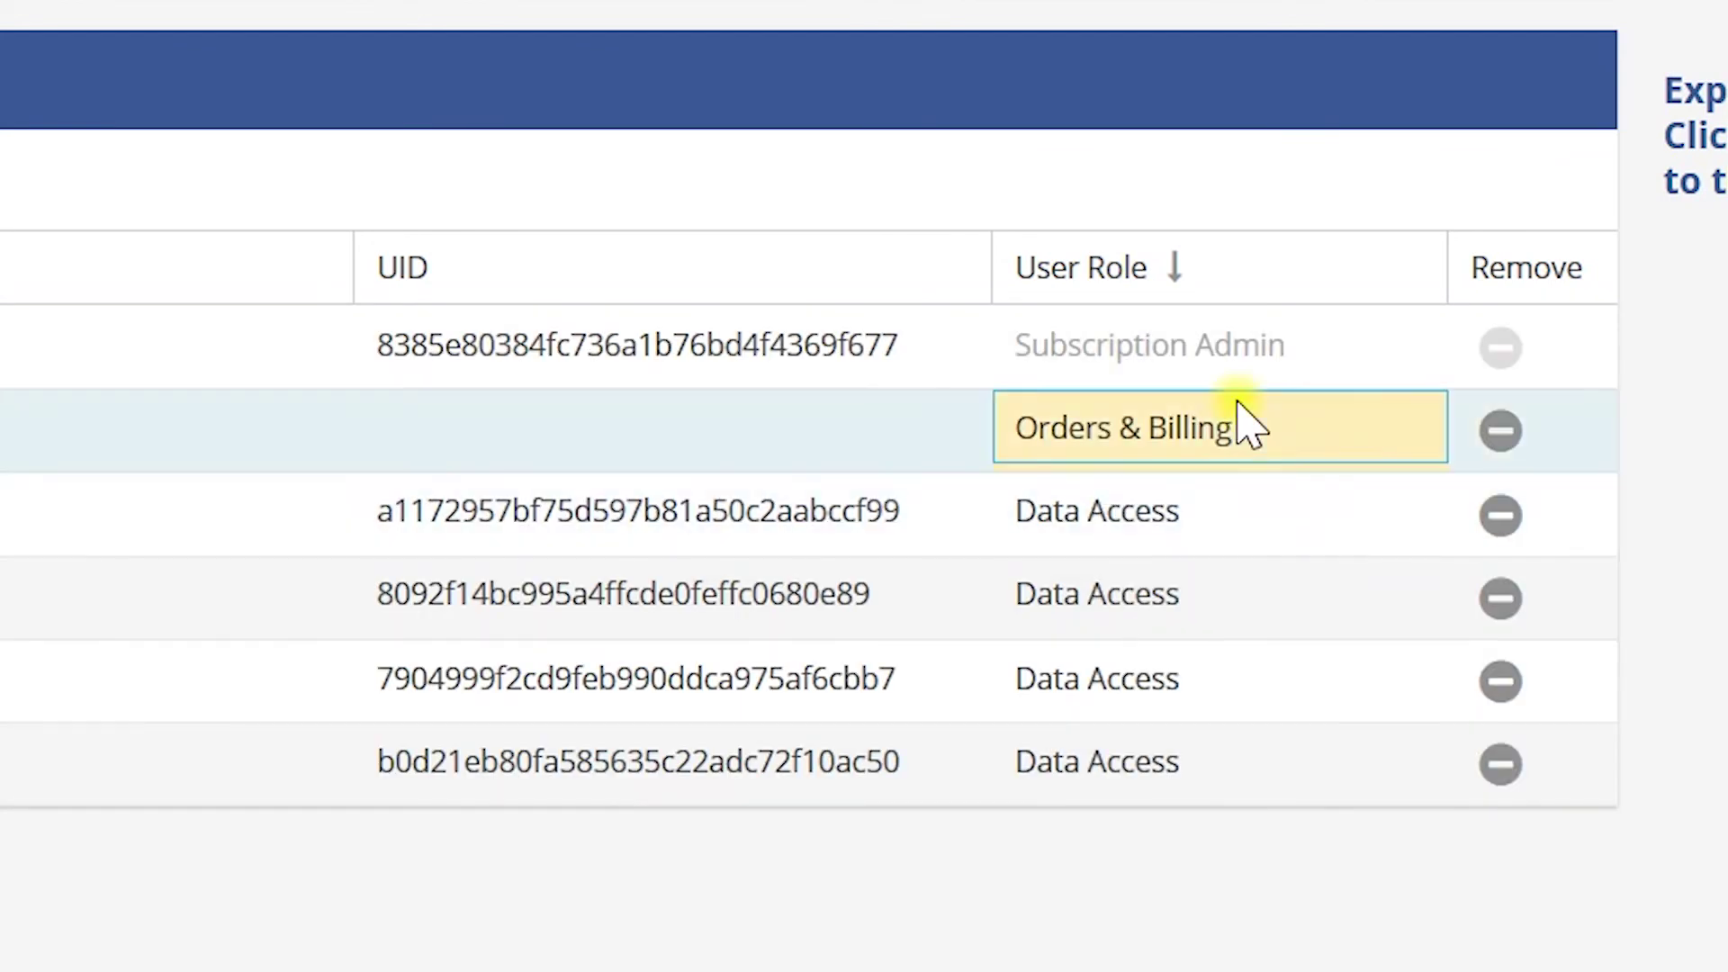
click(1422, 434)
click(1141, 518)
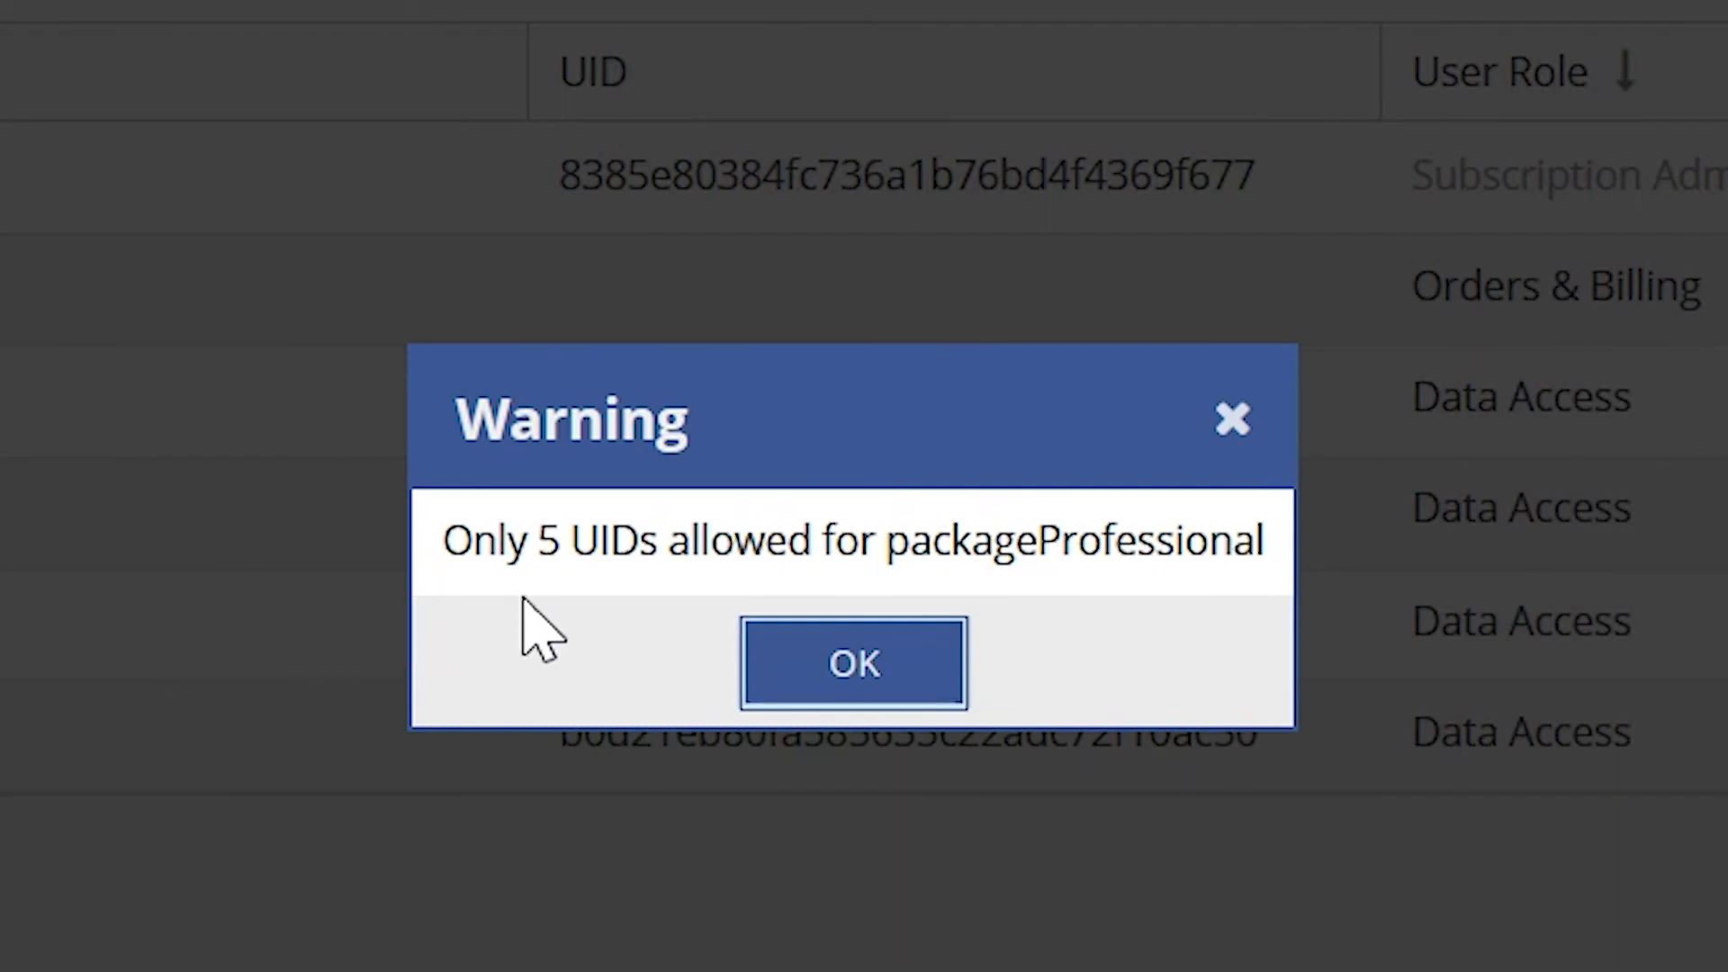
click(868, 680)
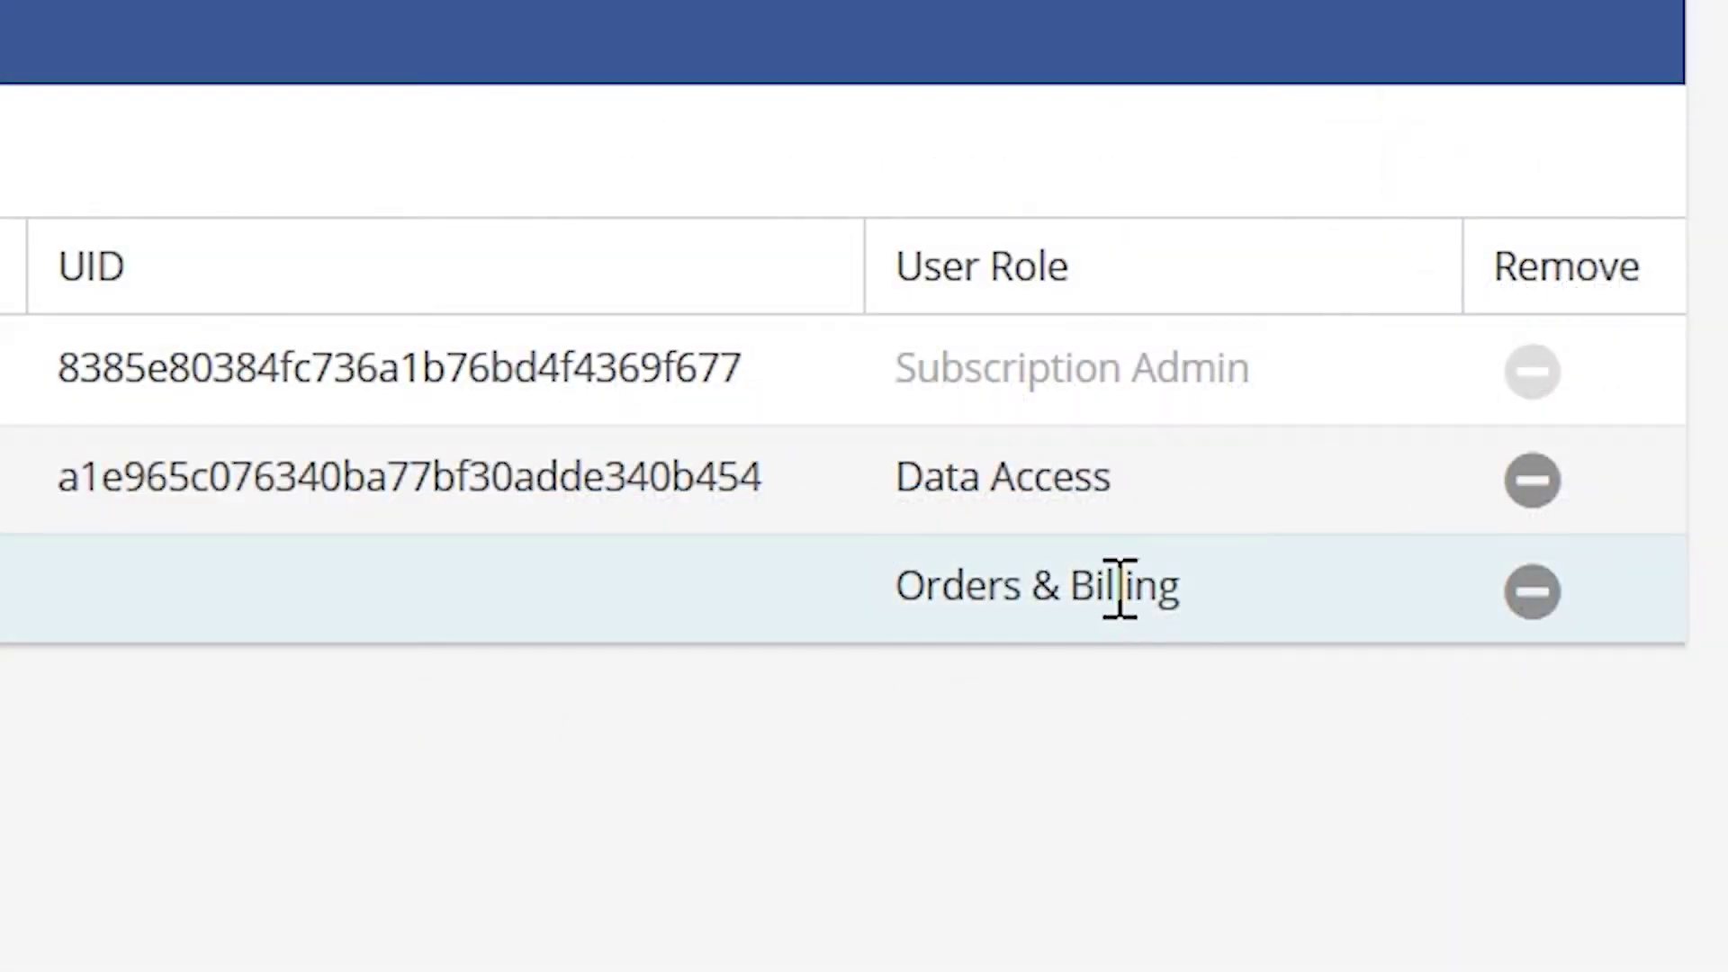
- Set the last user to Data Access and switch the second user to Orders & Billing
click(1120, 589)
click(1413, 594)
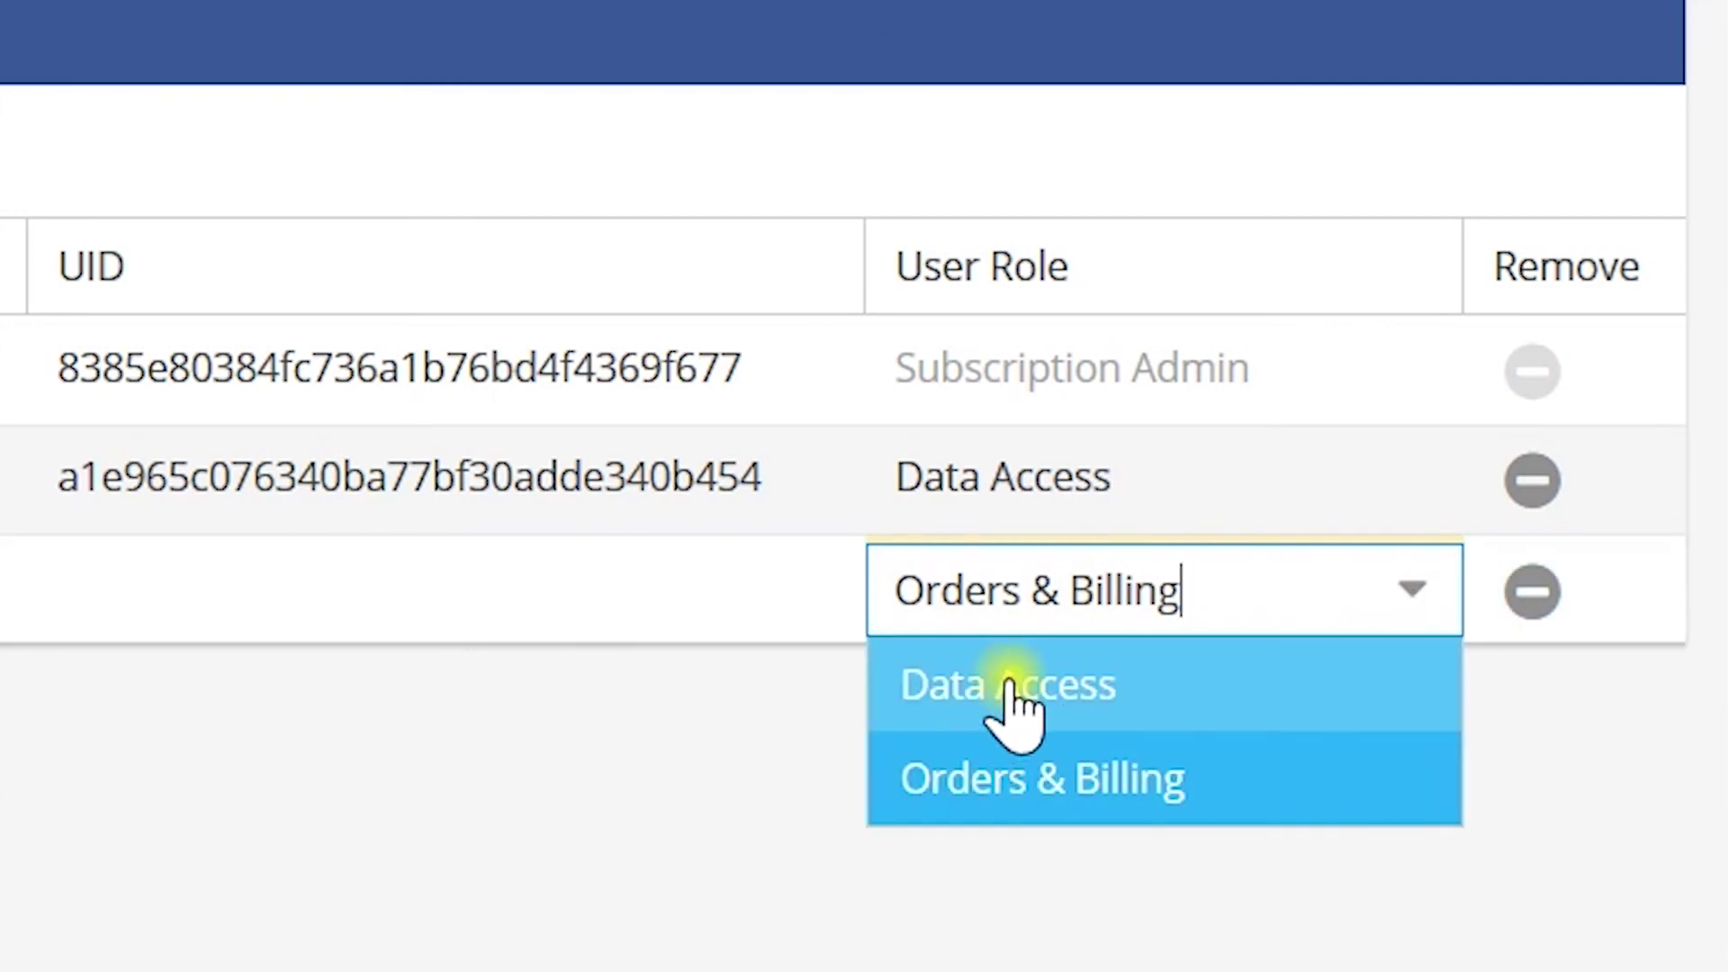
click(1014, 706)
click(1339, 396)
click(1350, 477)
click(1413, 479)
click(1130, 687)
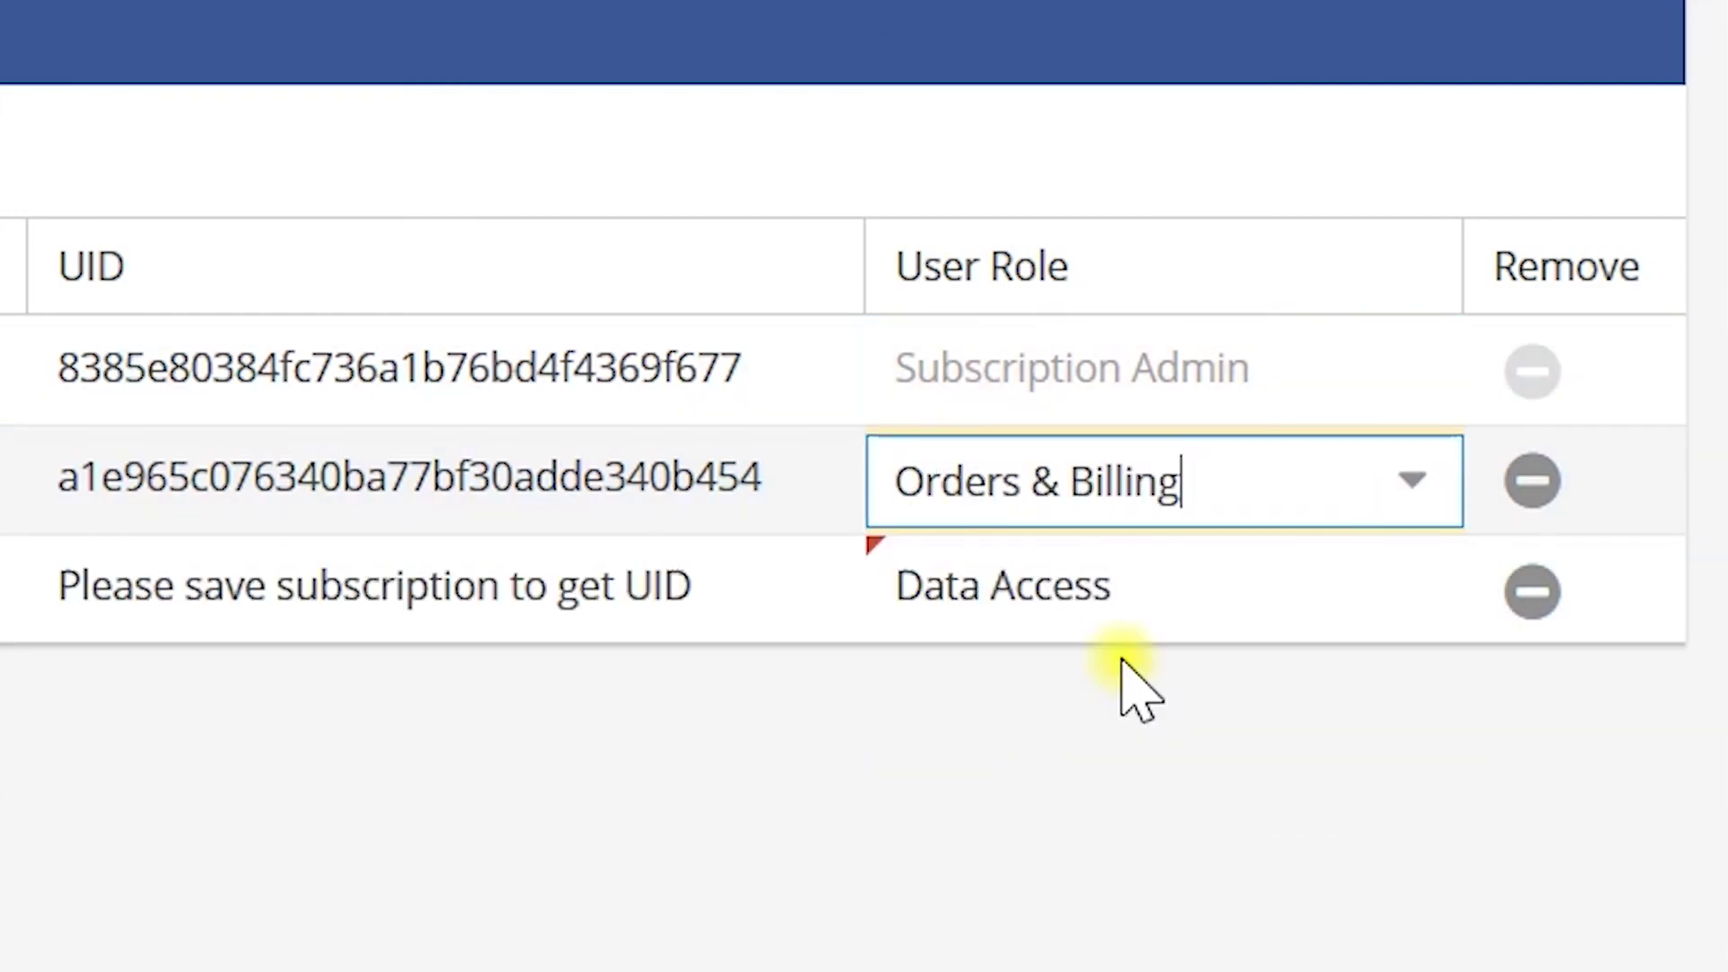
click(1130, 612)
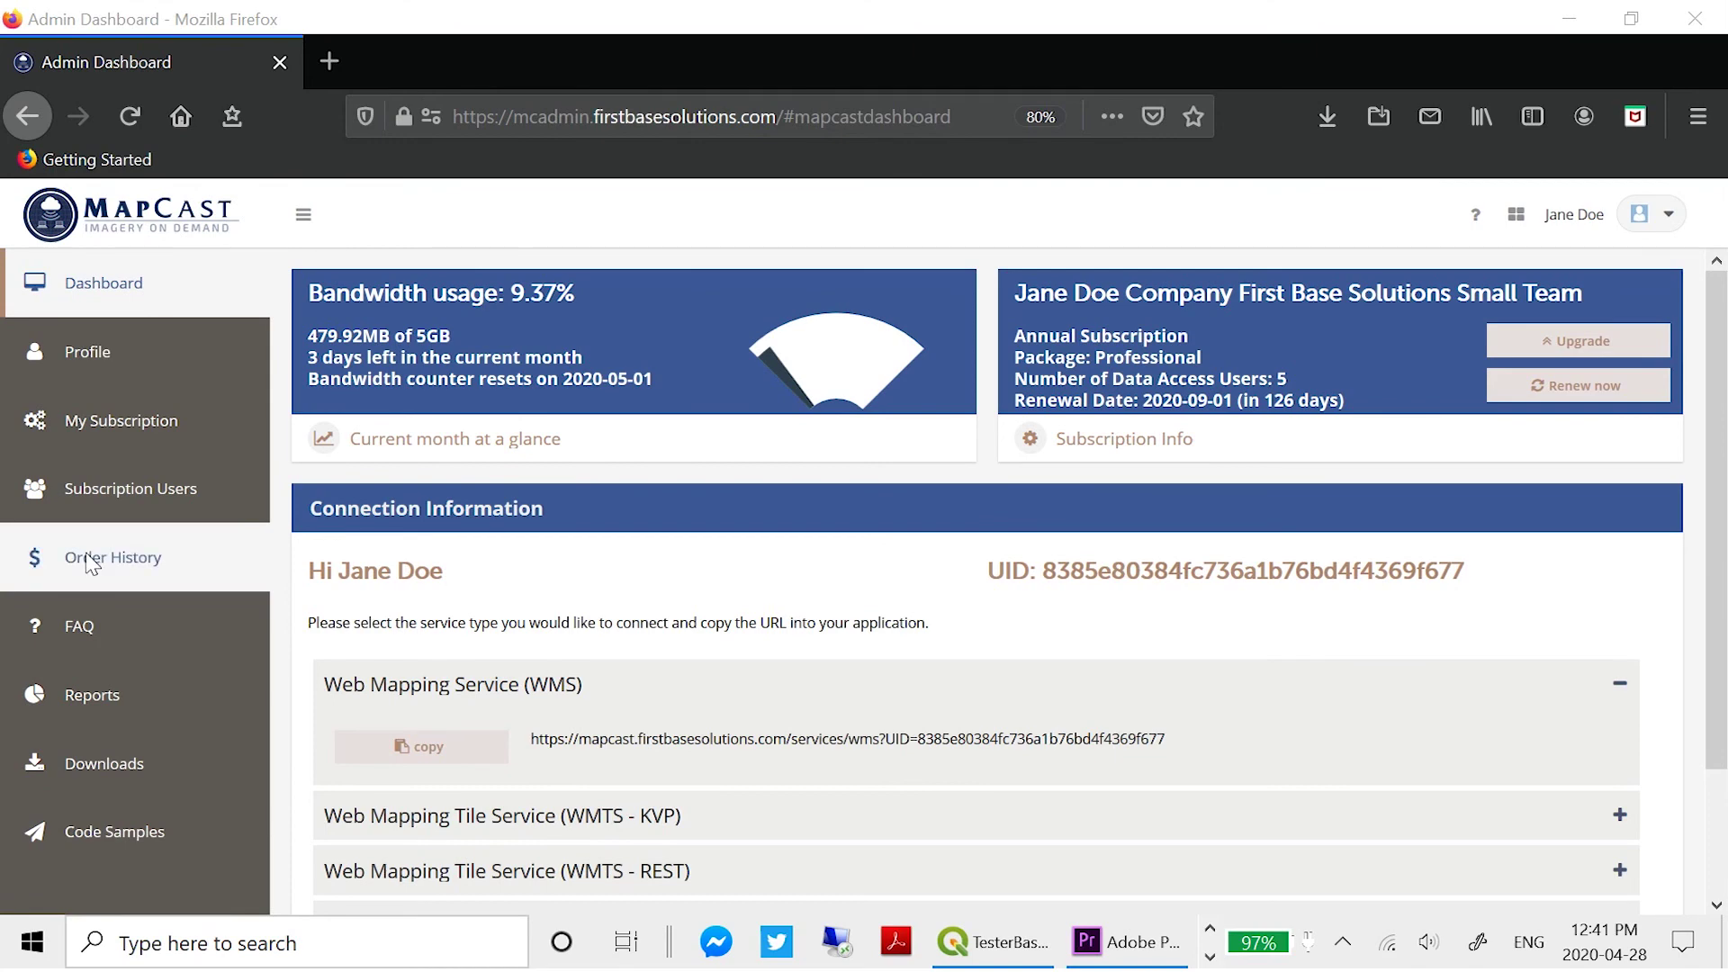
- Download the PDF invoice for order 23 from Order History
click(136, 558)
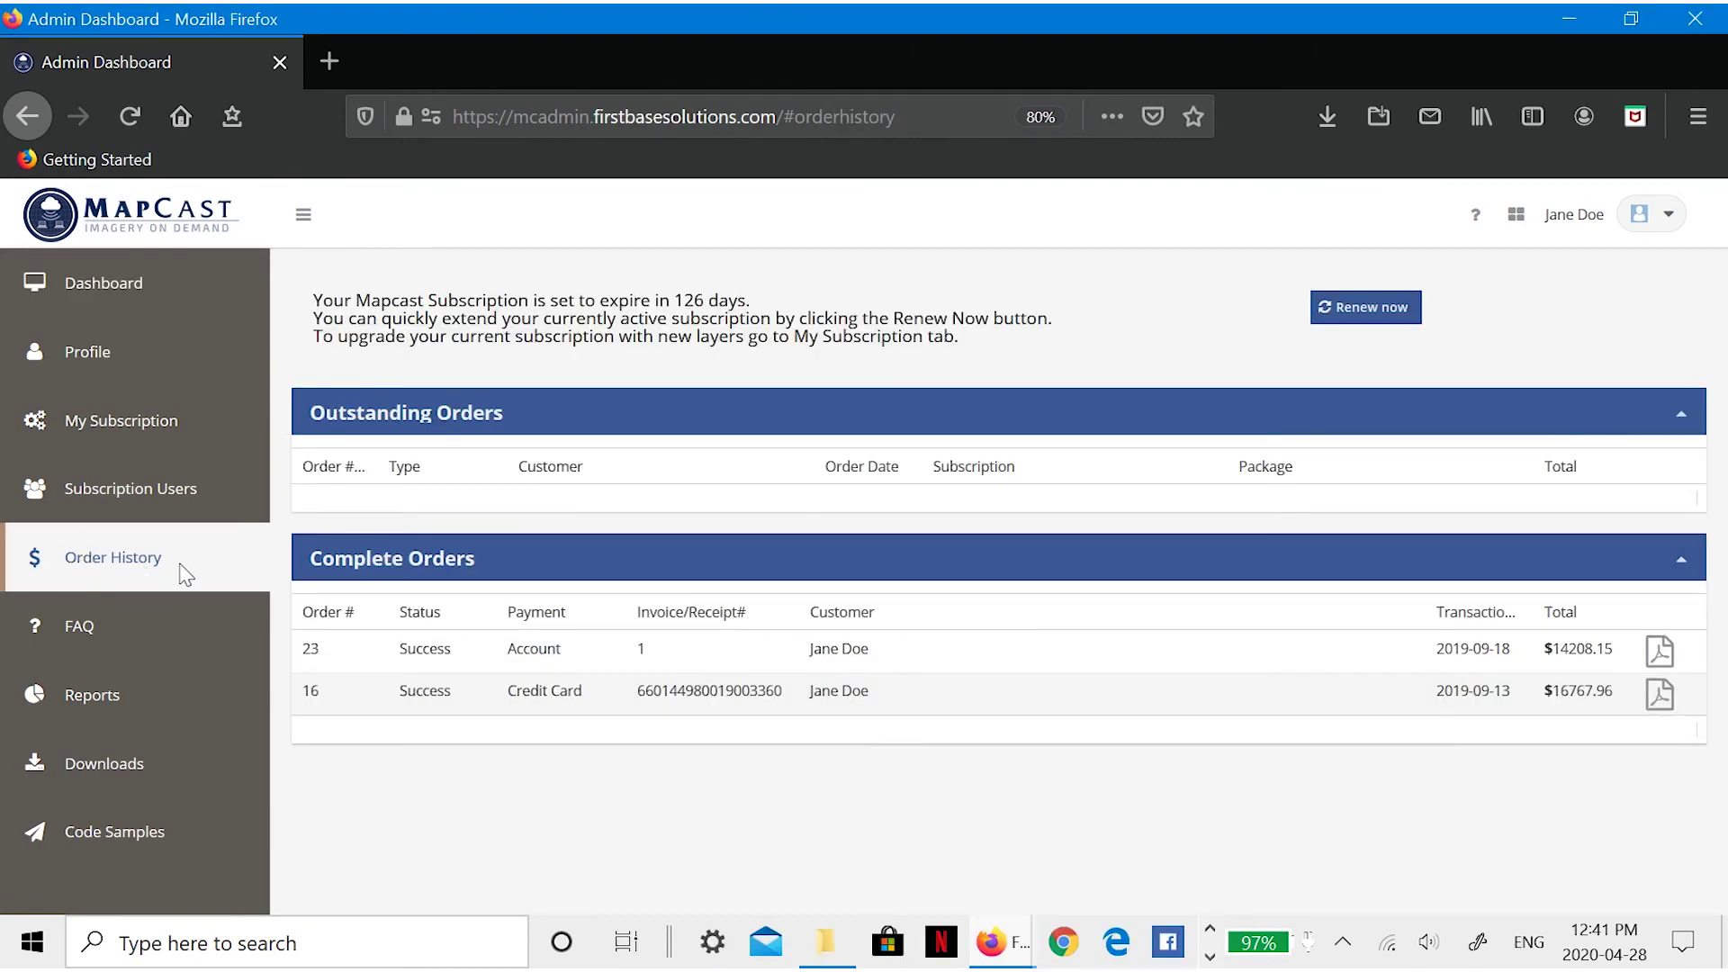
click(1665, 657)
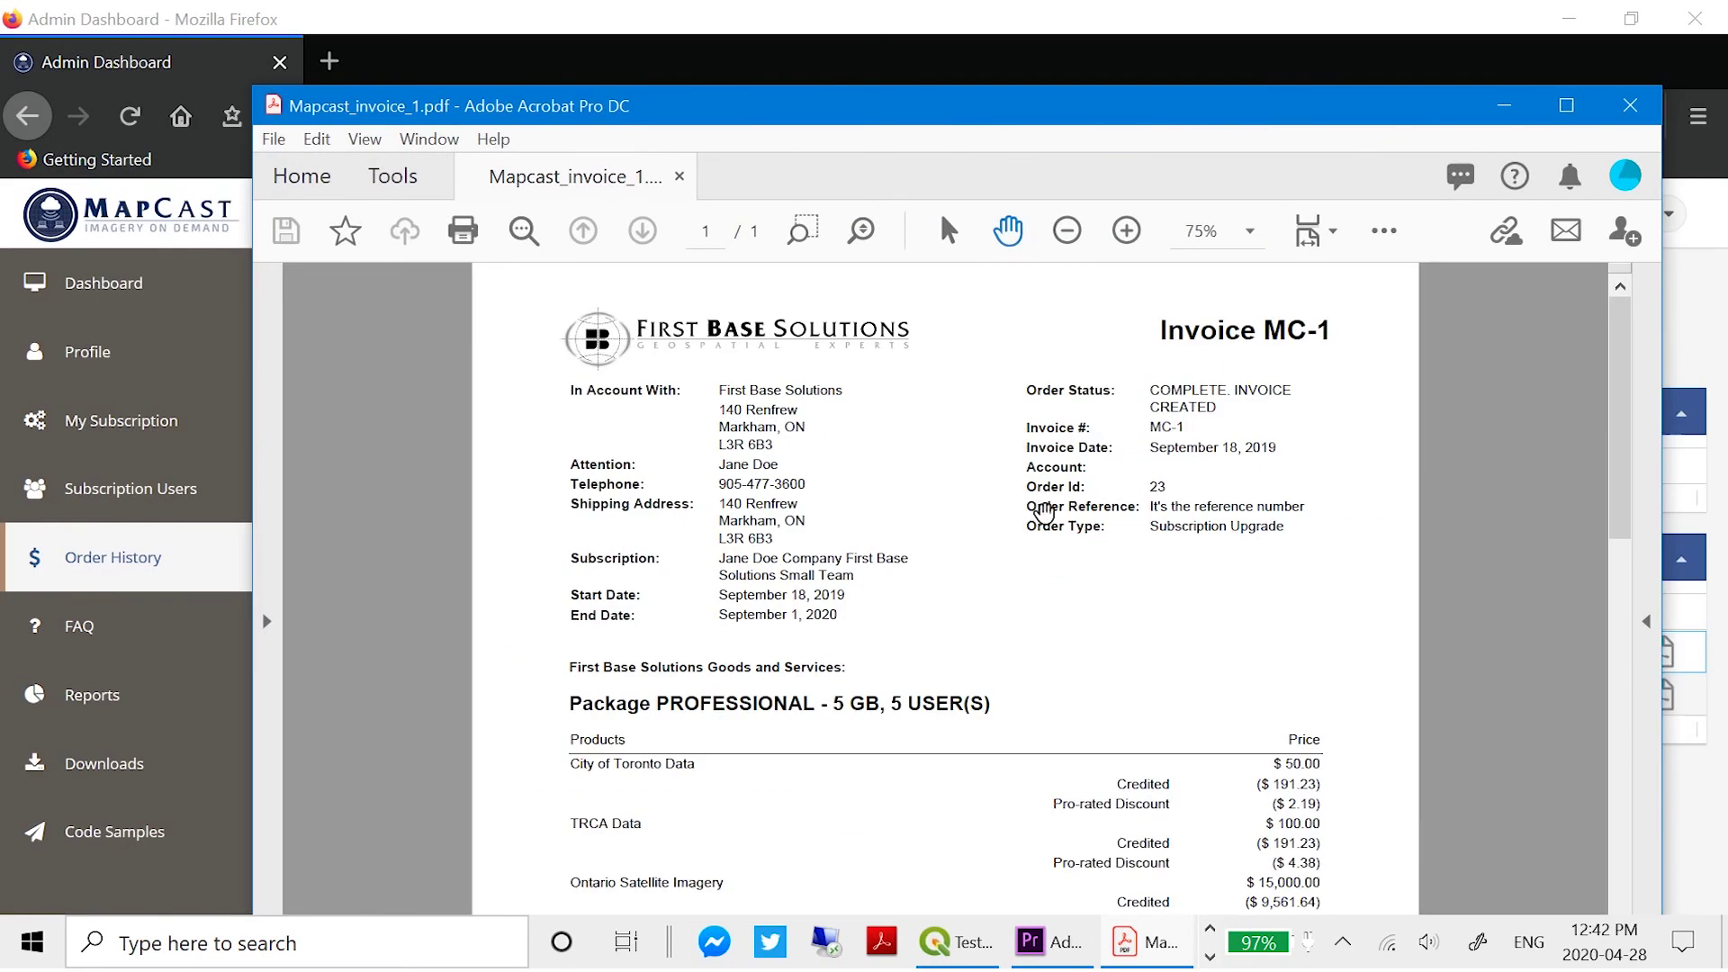
scroll(1603, 640, down, 5)
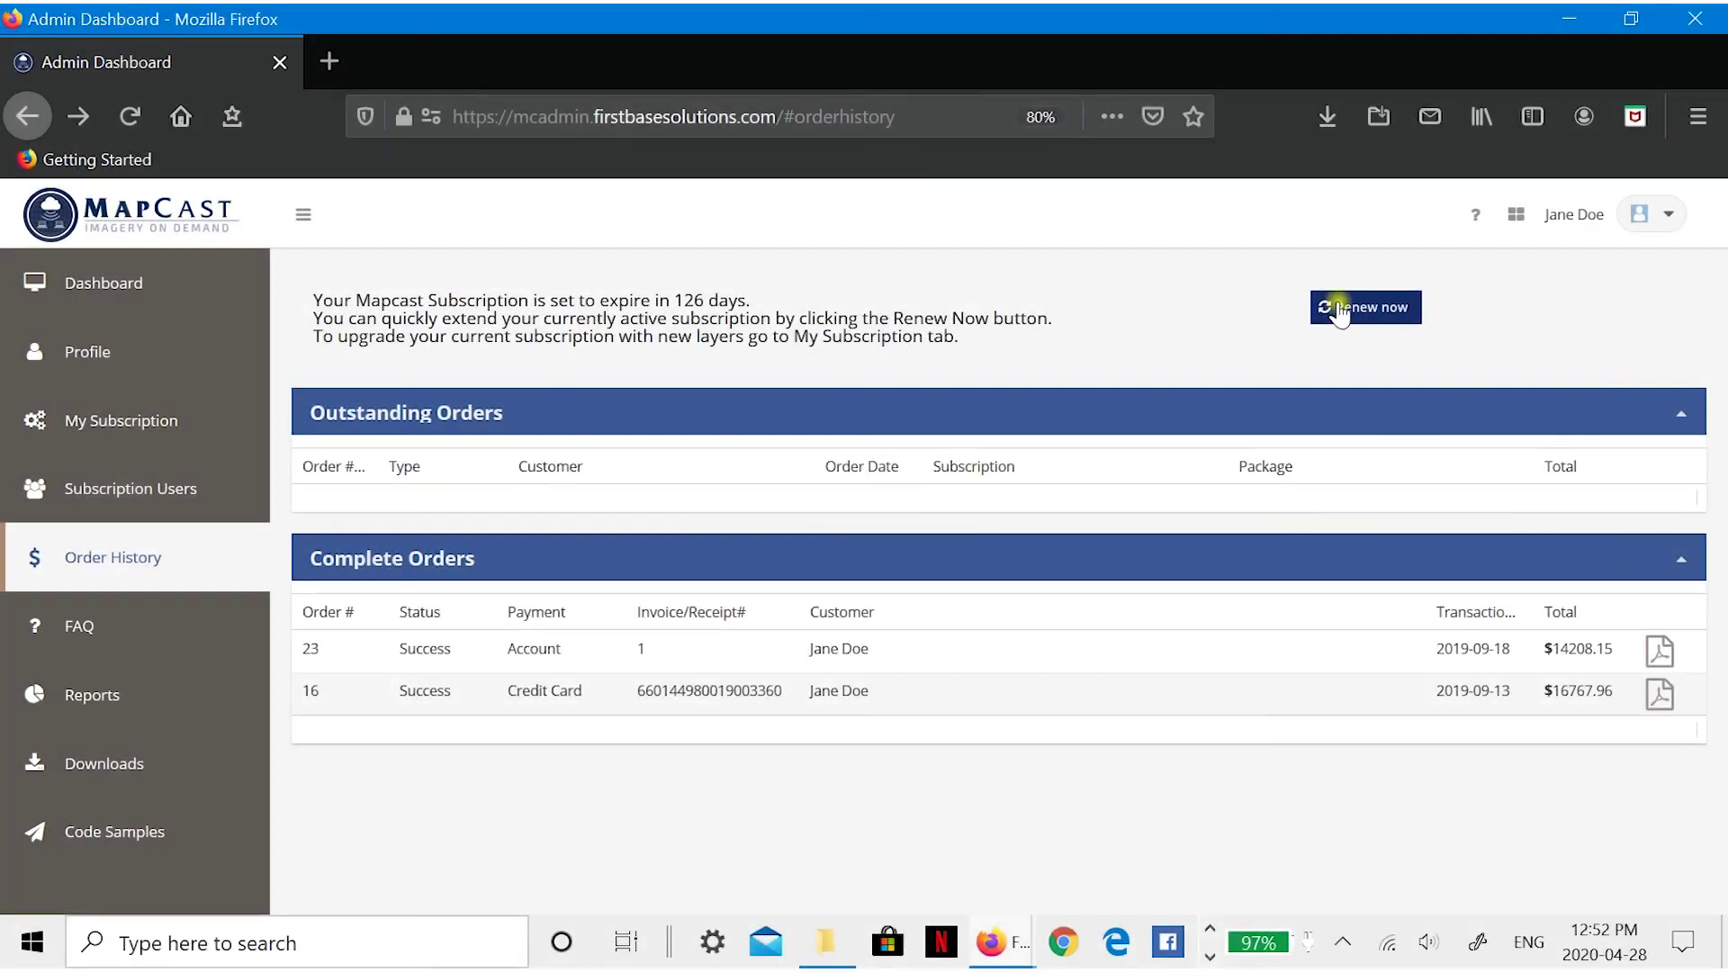
- Take a subscription renewal through to payment with Auto renewal set to Yes
click(1339, 304)
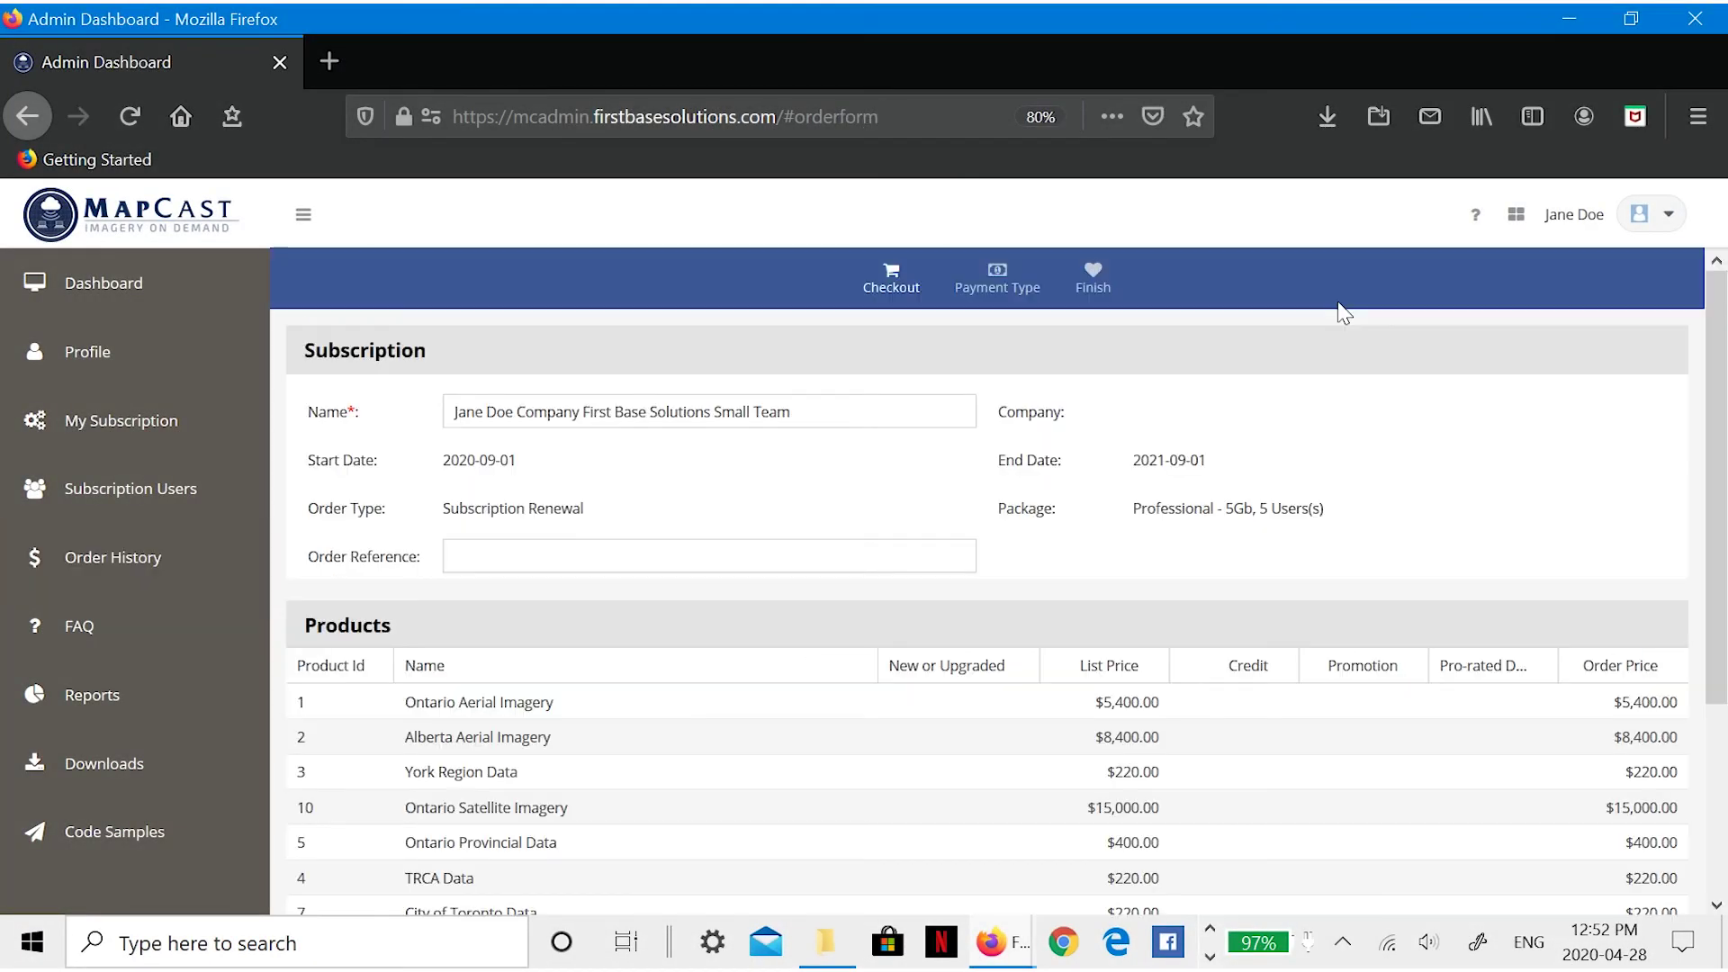
scroll(1446, 524, down, 5)
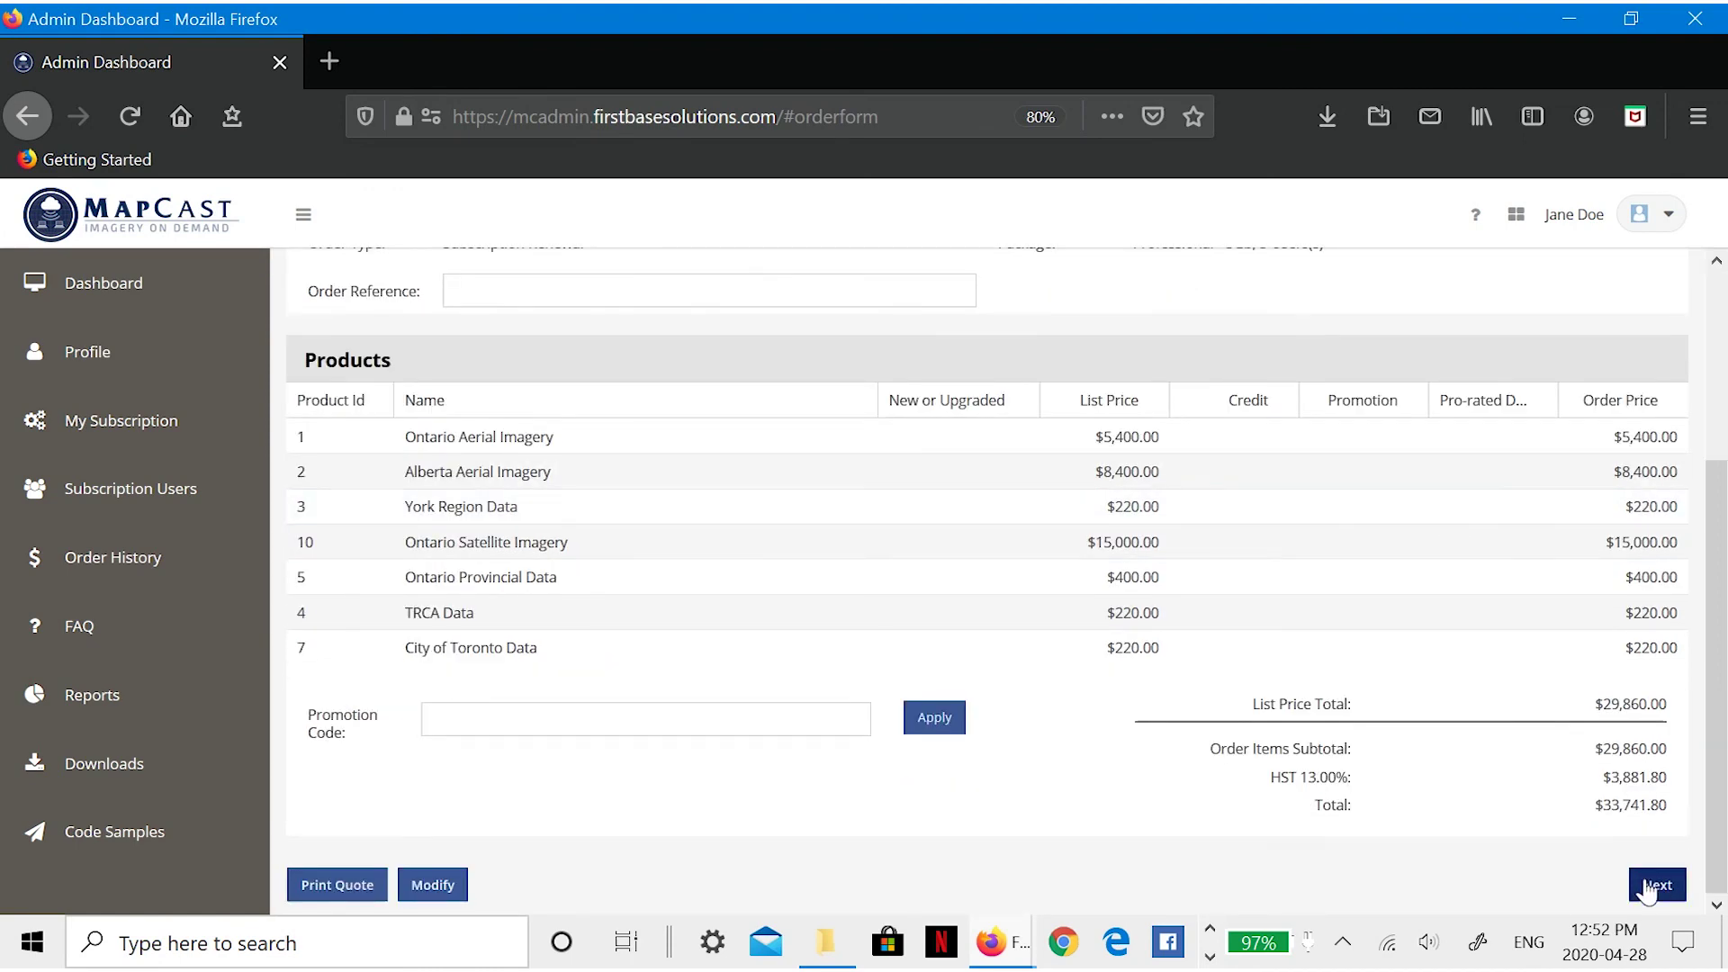
click(1655, 887)
click(492, 695)
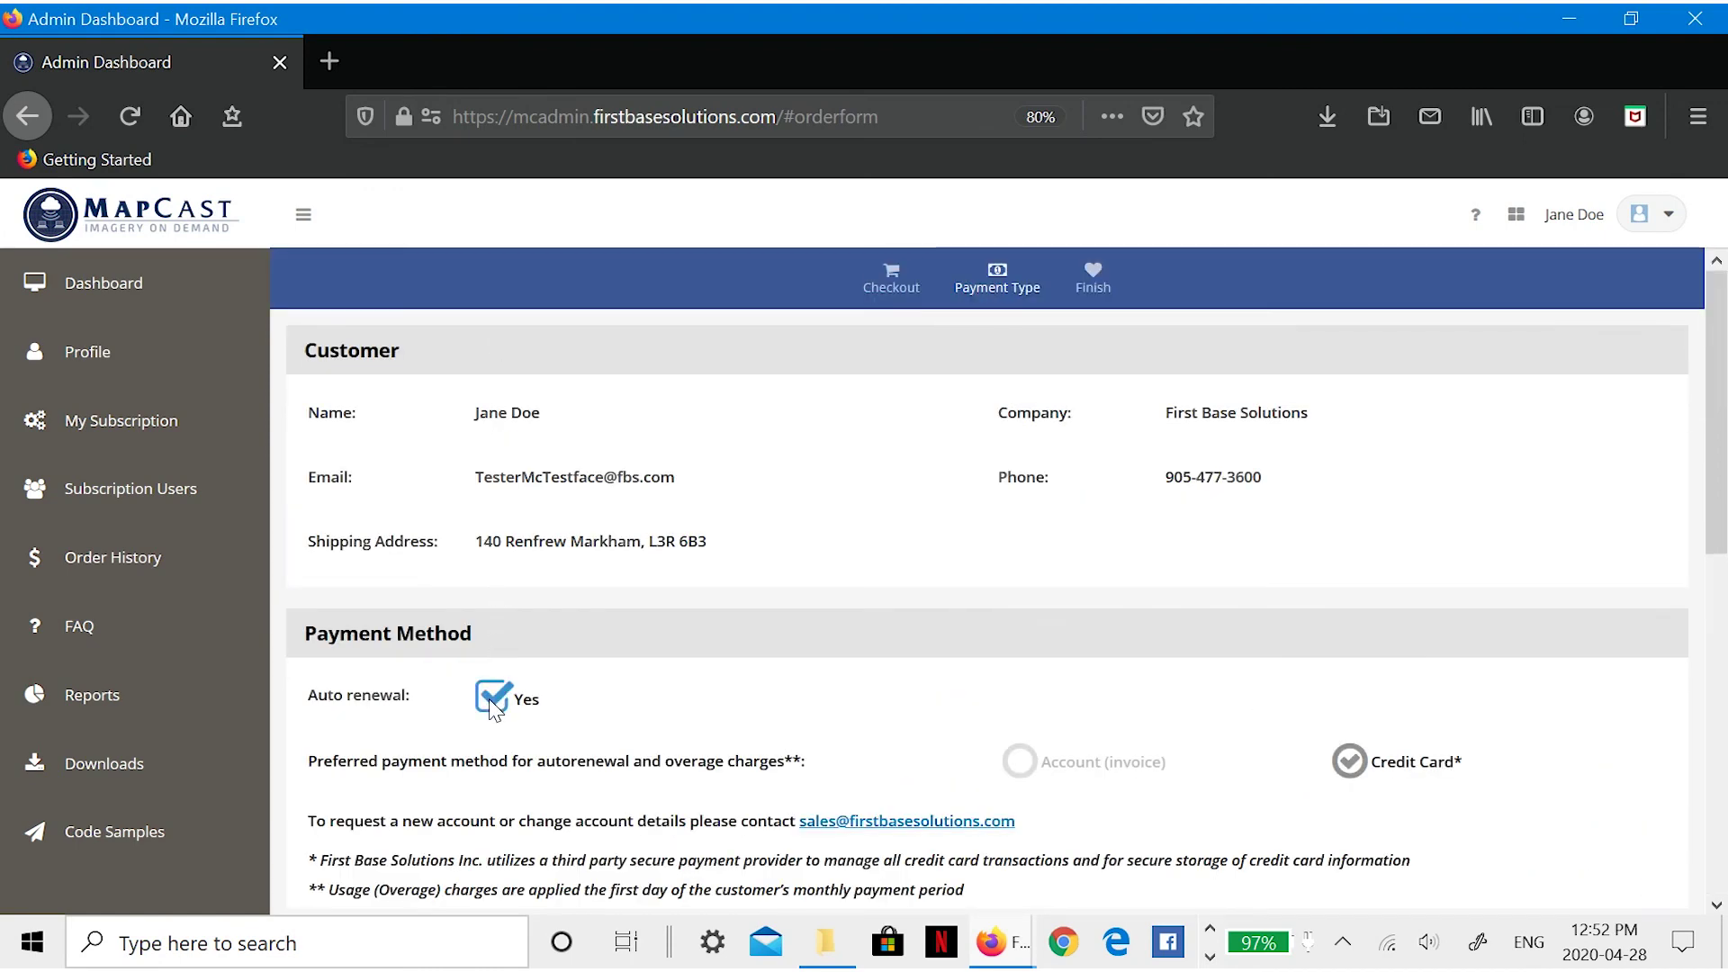
scroll(728, 703, down, 4)
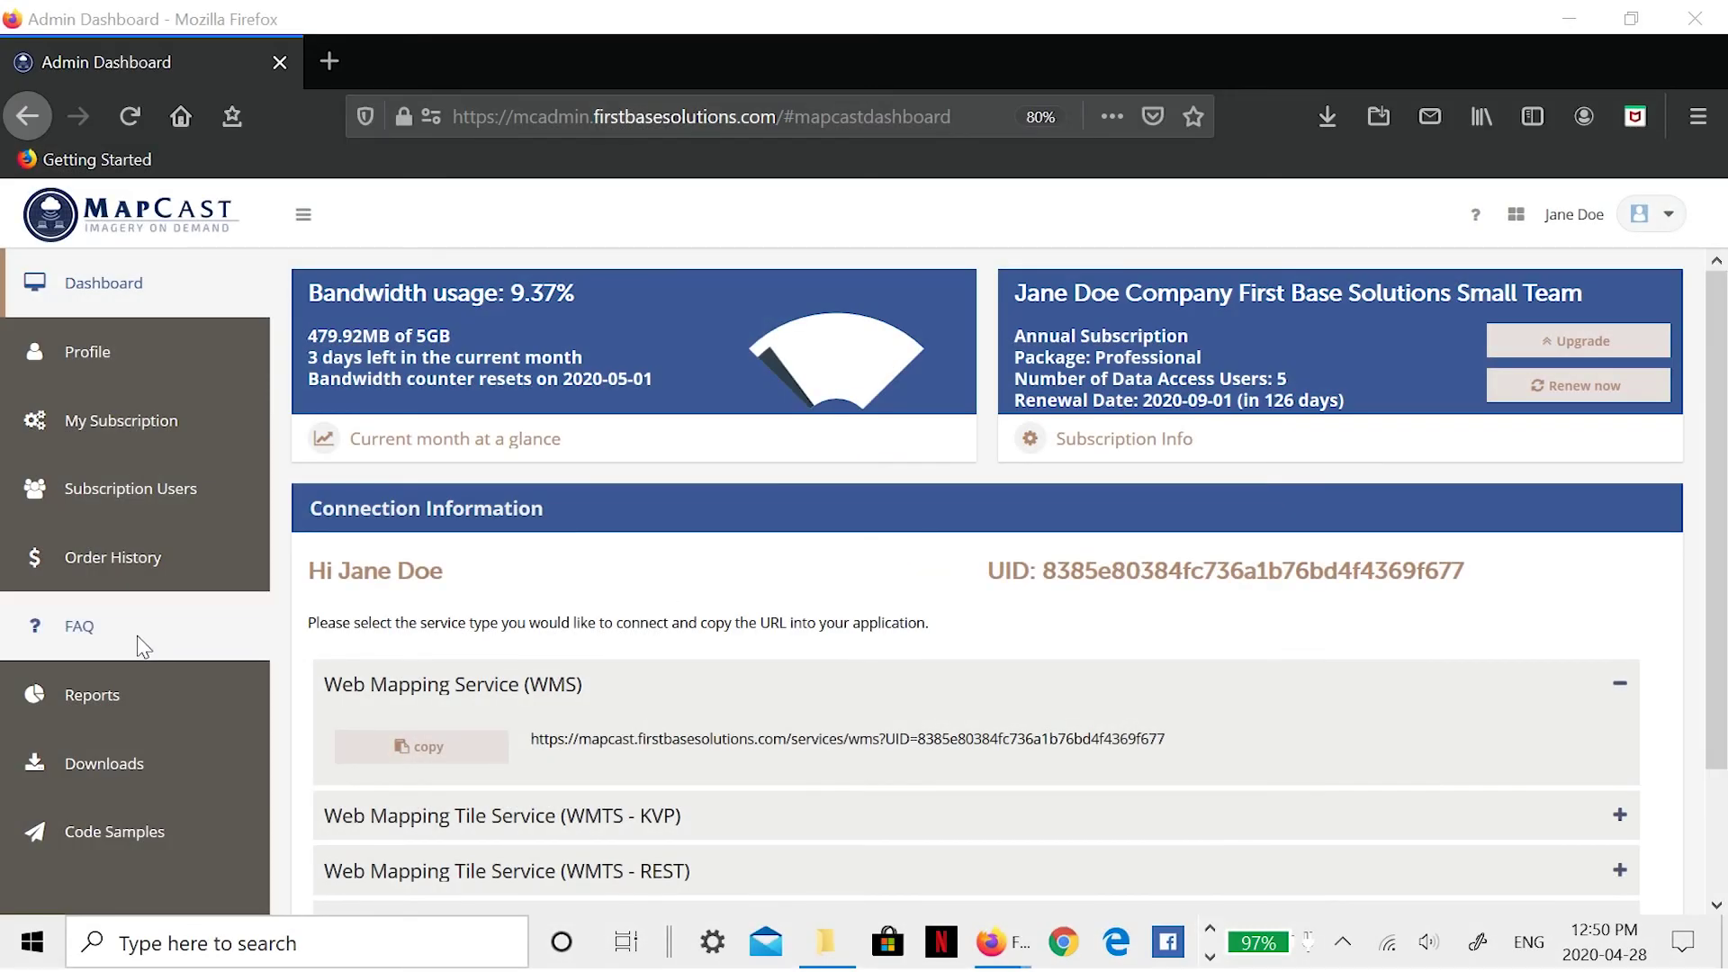
- Open the MapCast FAQ support page and browse the 'Get help with mapping' articles
click(127, 623)
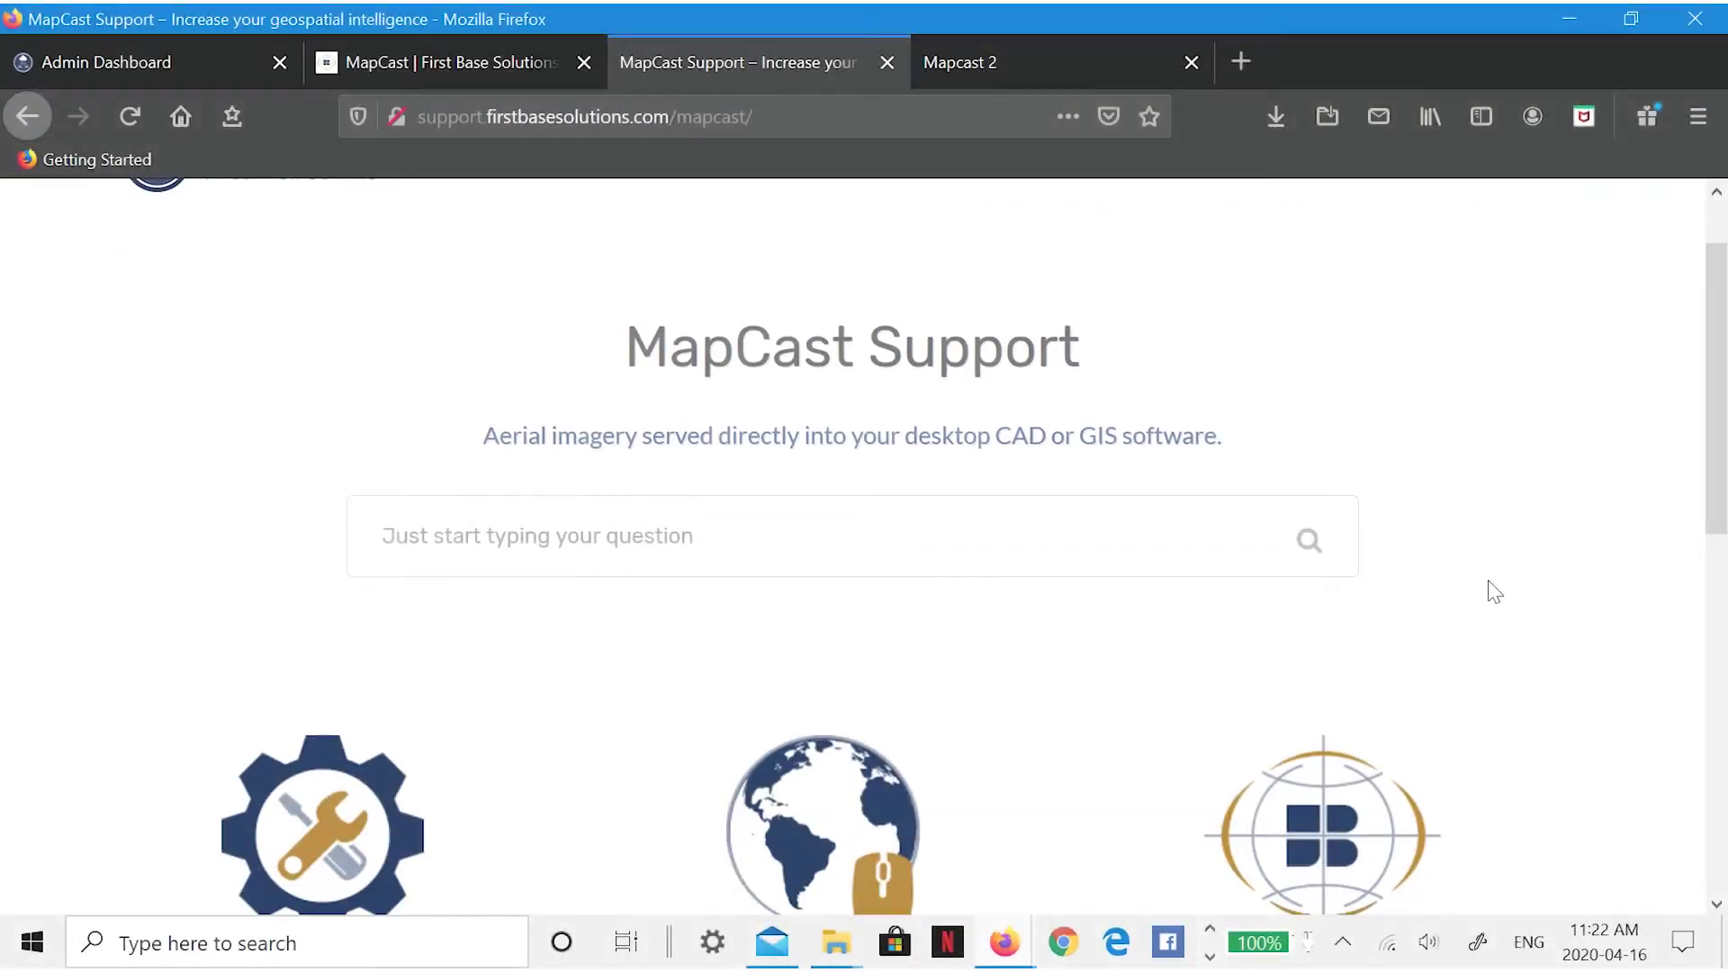
scroll(1494, 592, down, 4)
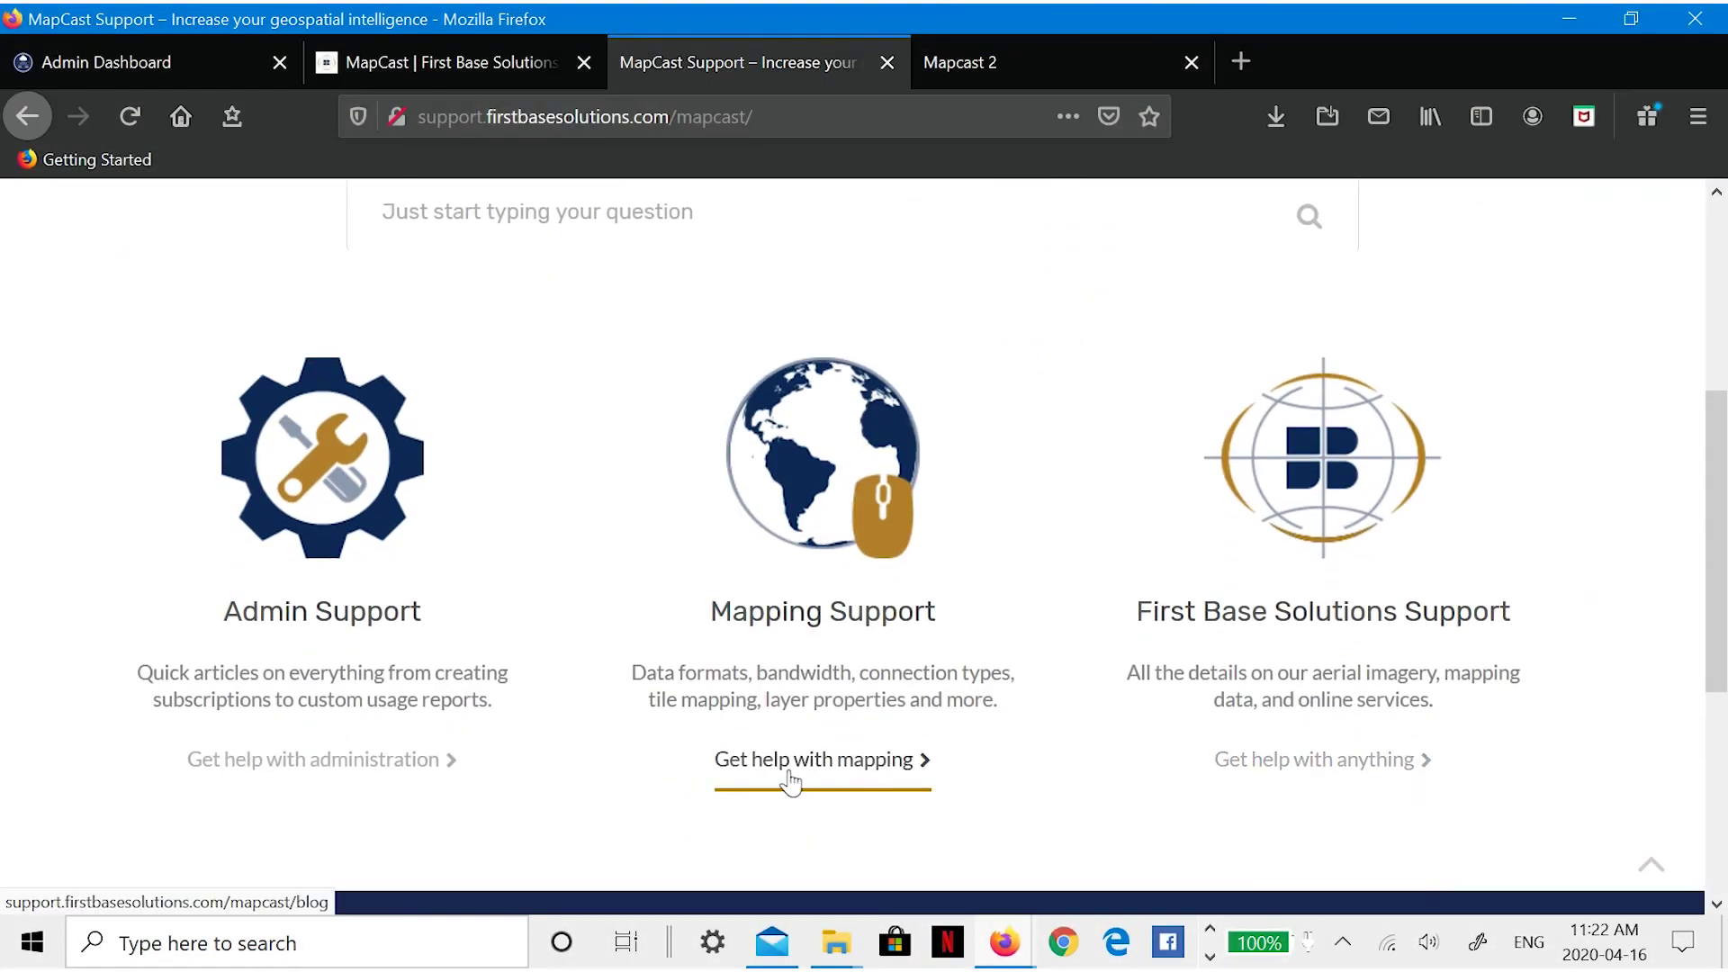
click(791, 764)
scroll(940, 738, down, 20)
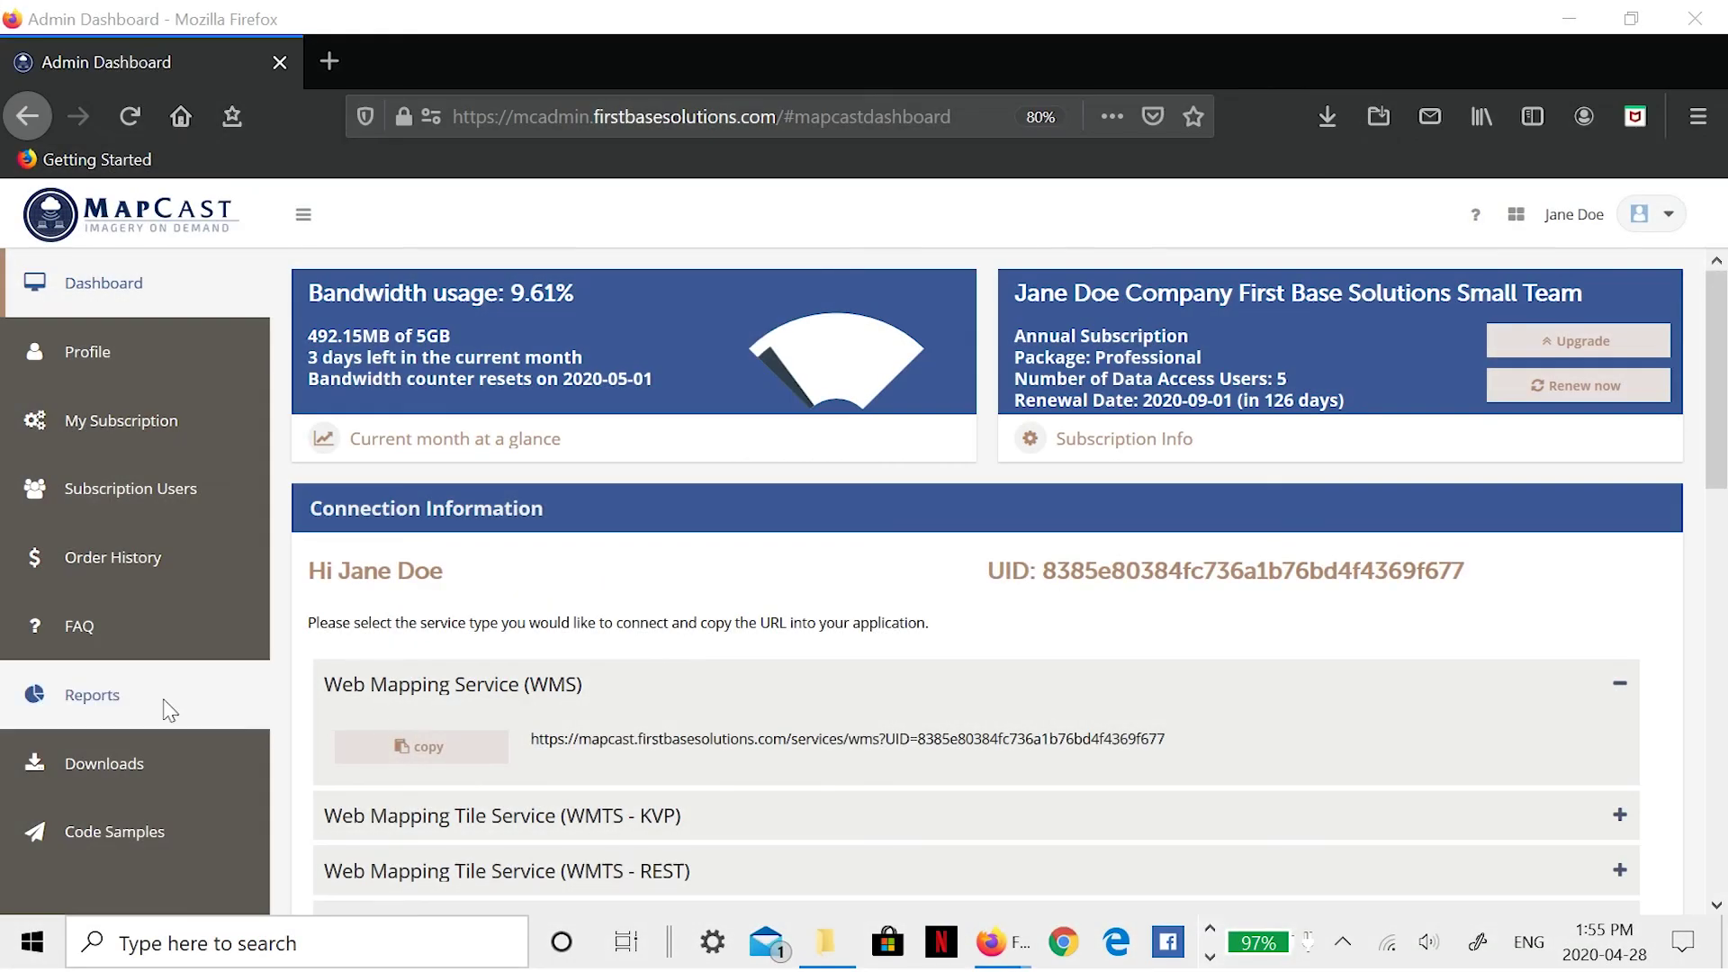
- Set the usage report to a custom range of April 19 to 04/28/2020, shown as a bar chart
click(170, 711)
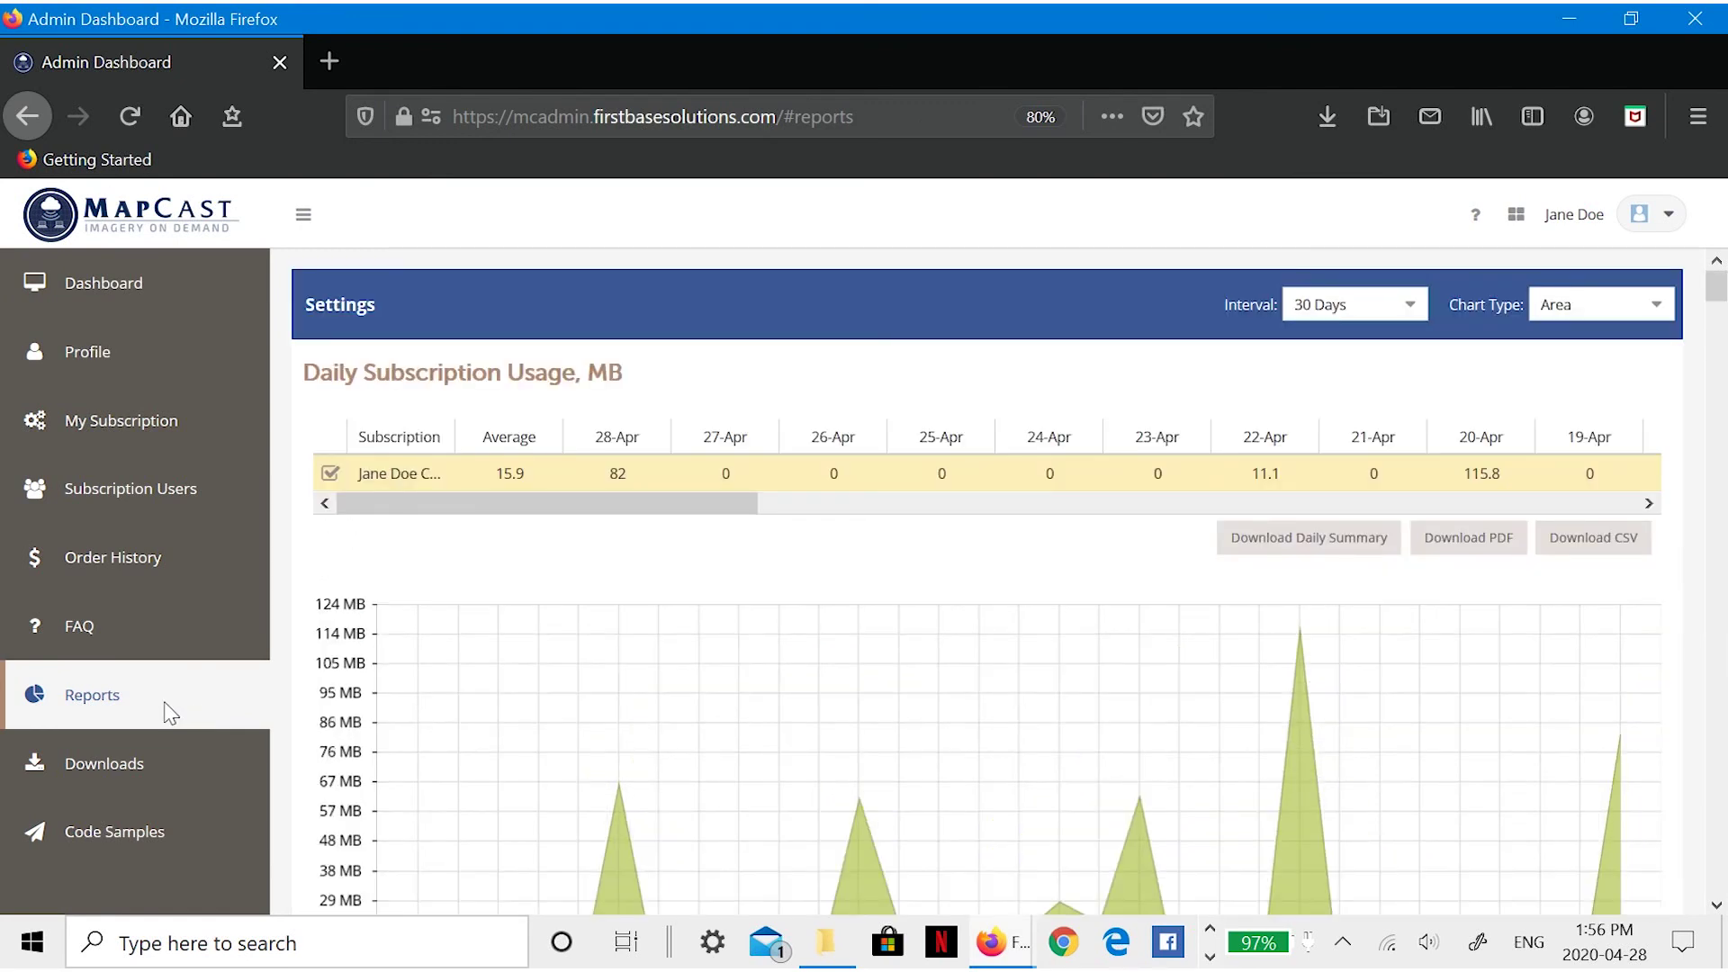
click(1409, 306)
click(1331, 474)
click(1177, 311)
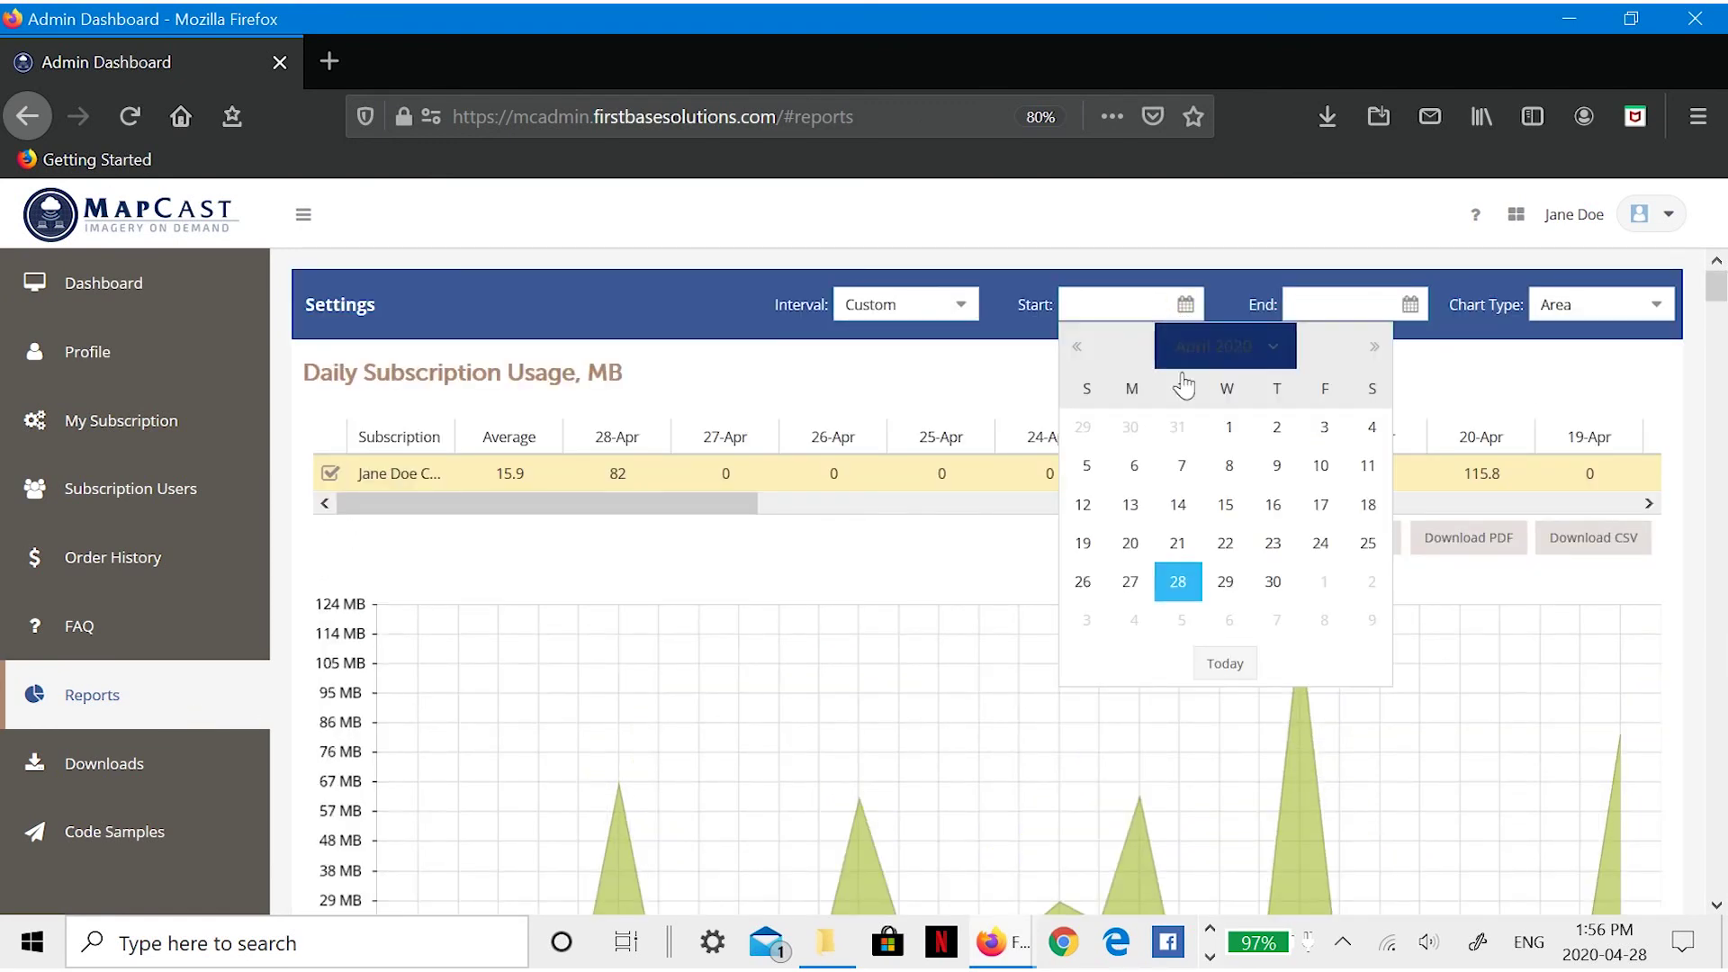
click(1083, 543)
click(1408, 308)
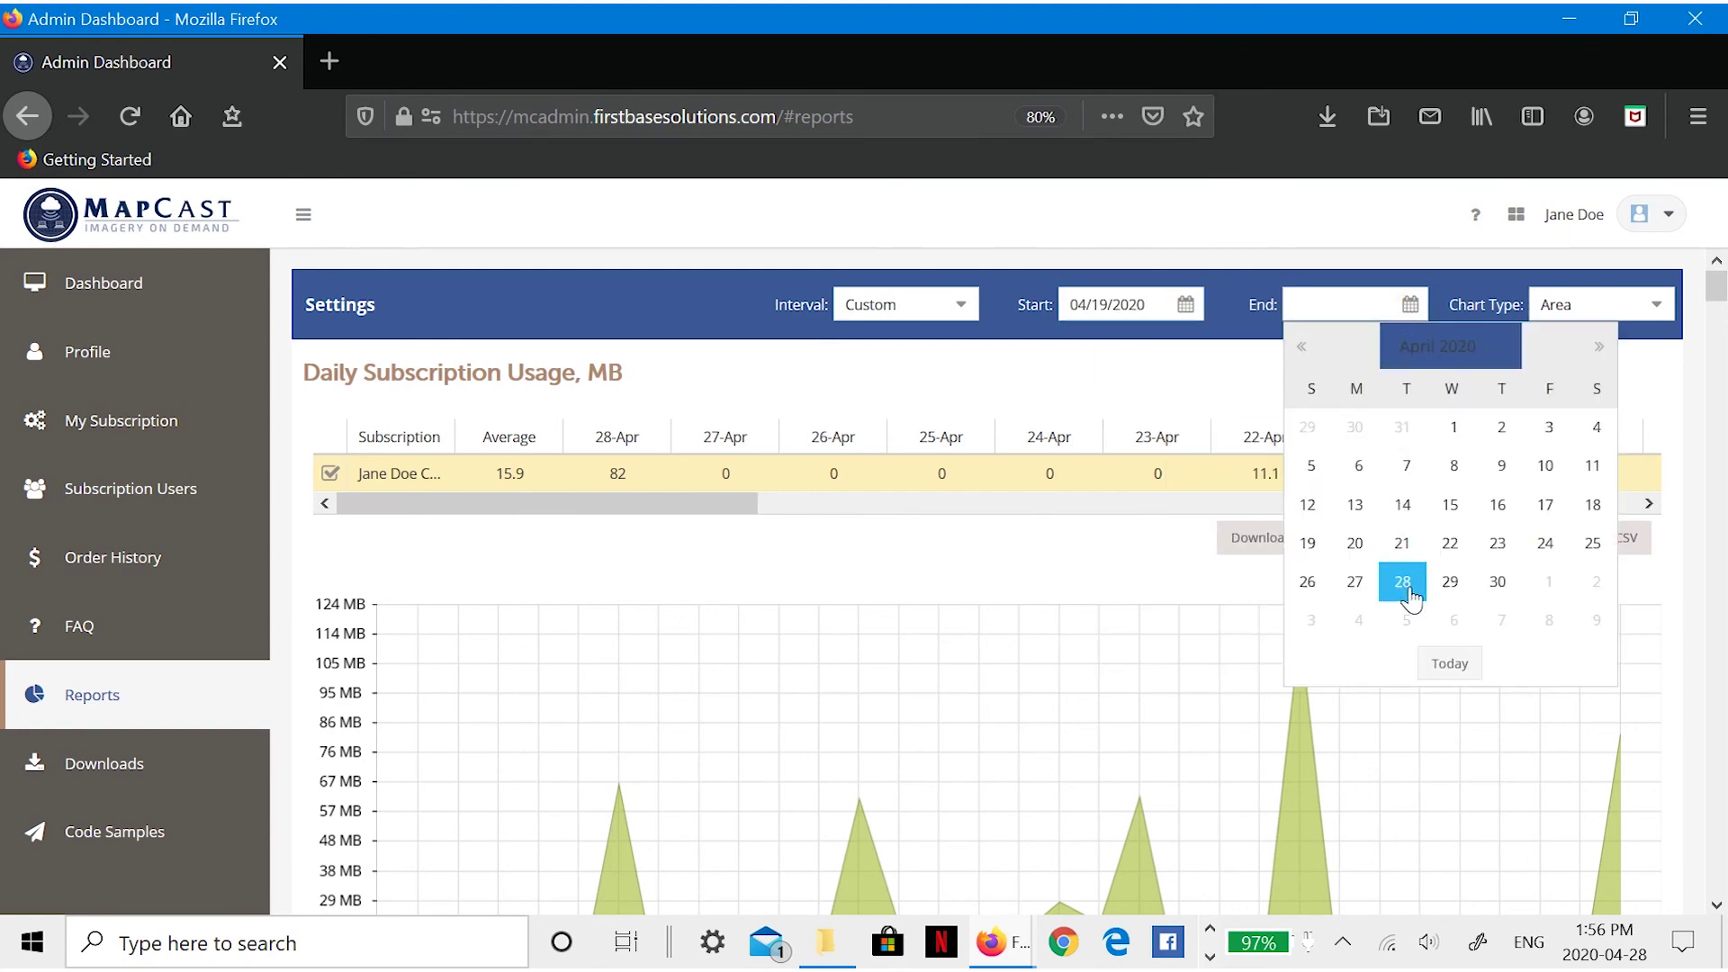
click(1404, 582)
click(1686, 309)
click(1586, 379)
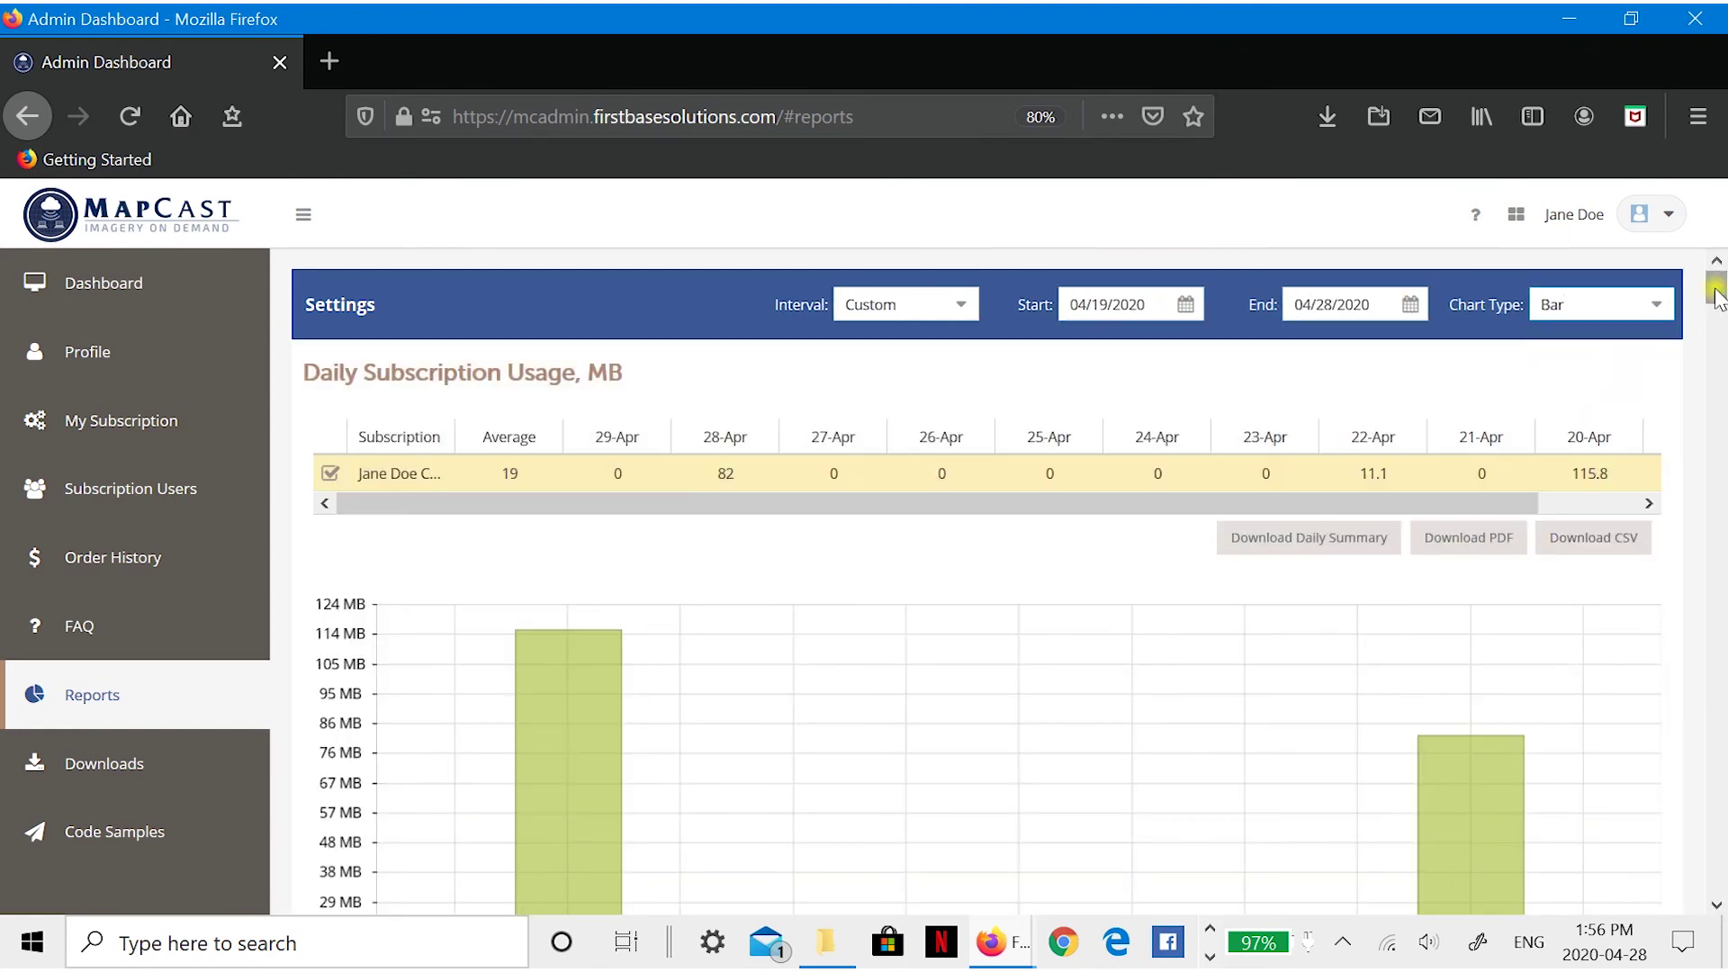
- Download the Daily Layer Usage report as a PDF and open it from Firefox's downloads
scroll(1676, 340, down, 4)
drag(1716, 310, 1719, 378)
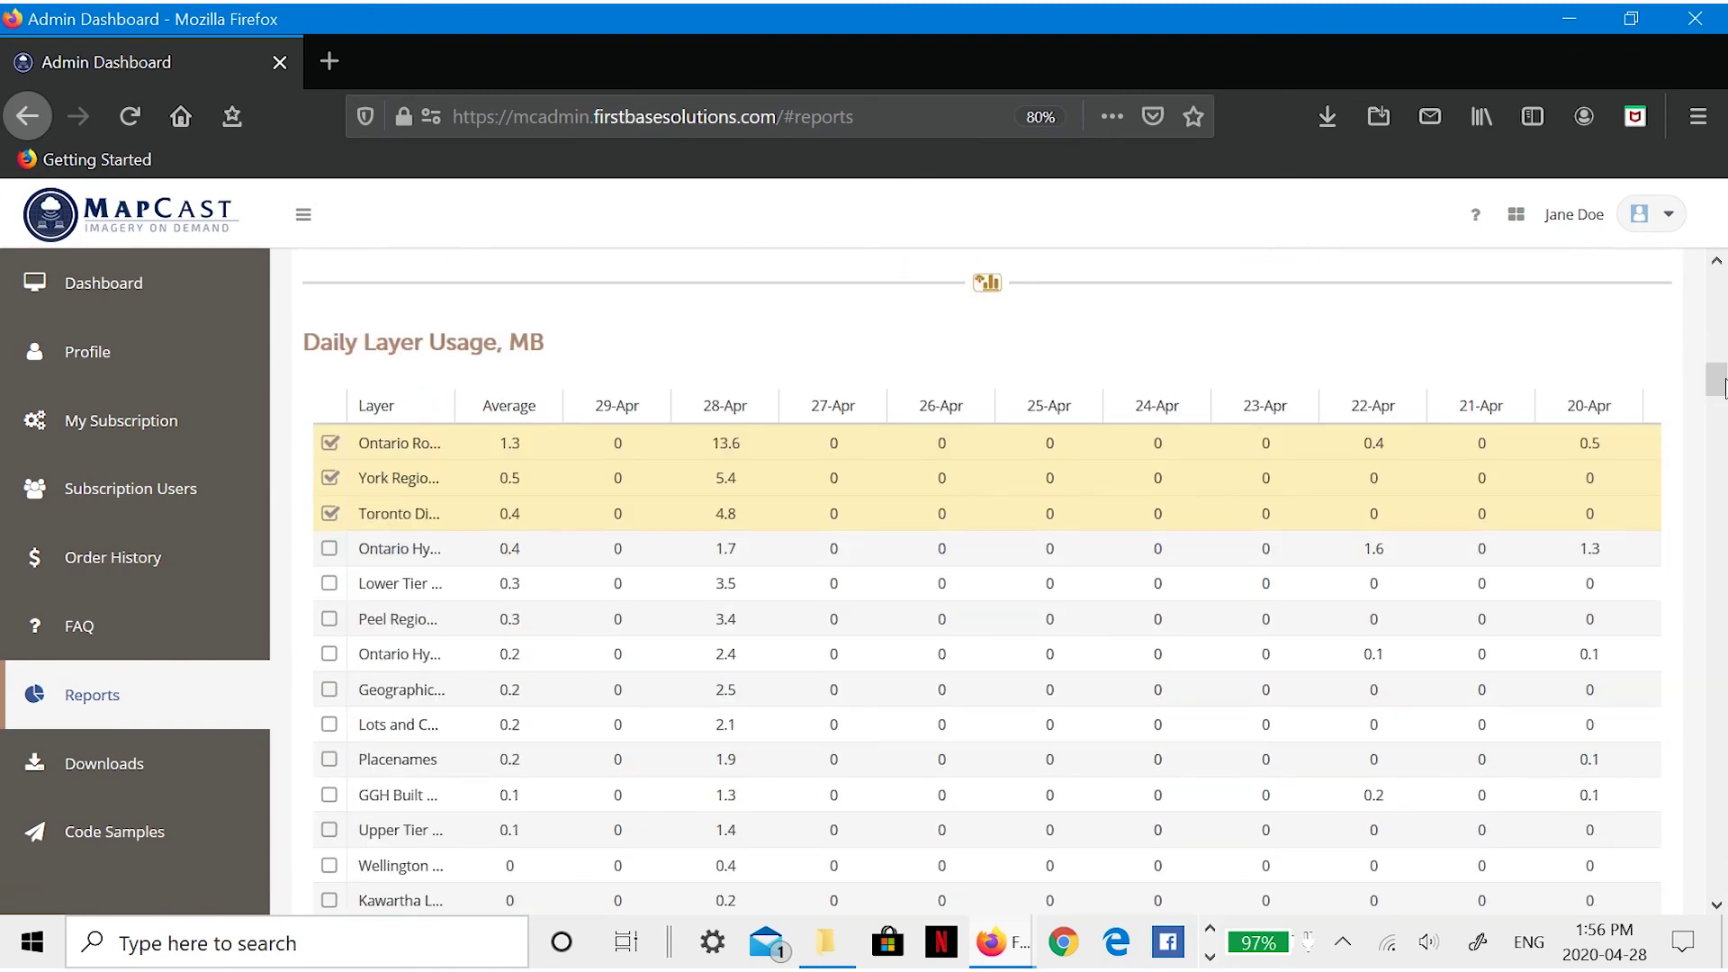
scroll(879, 328, down, 2)
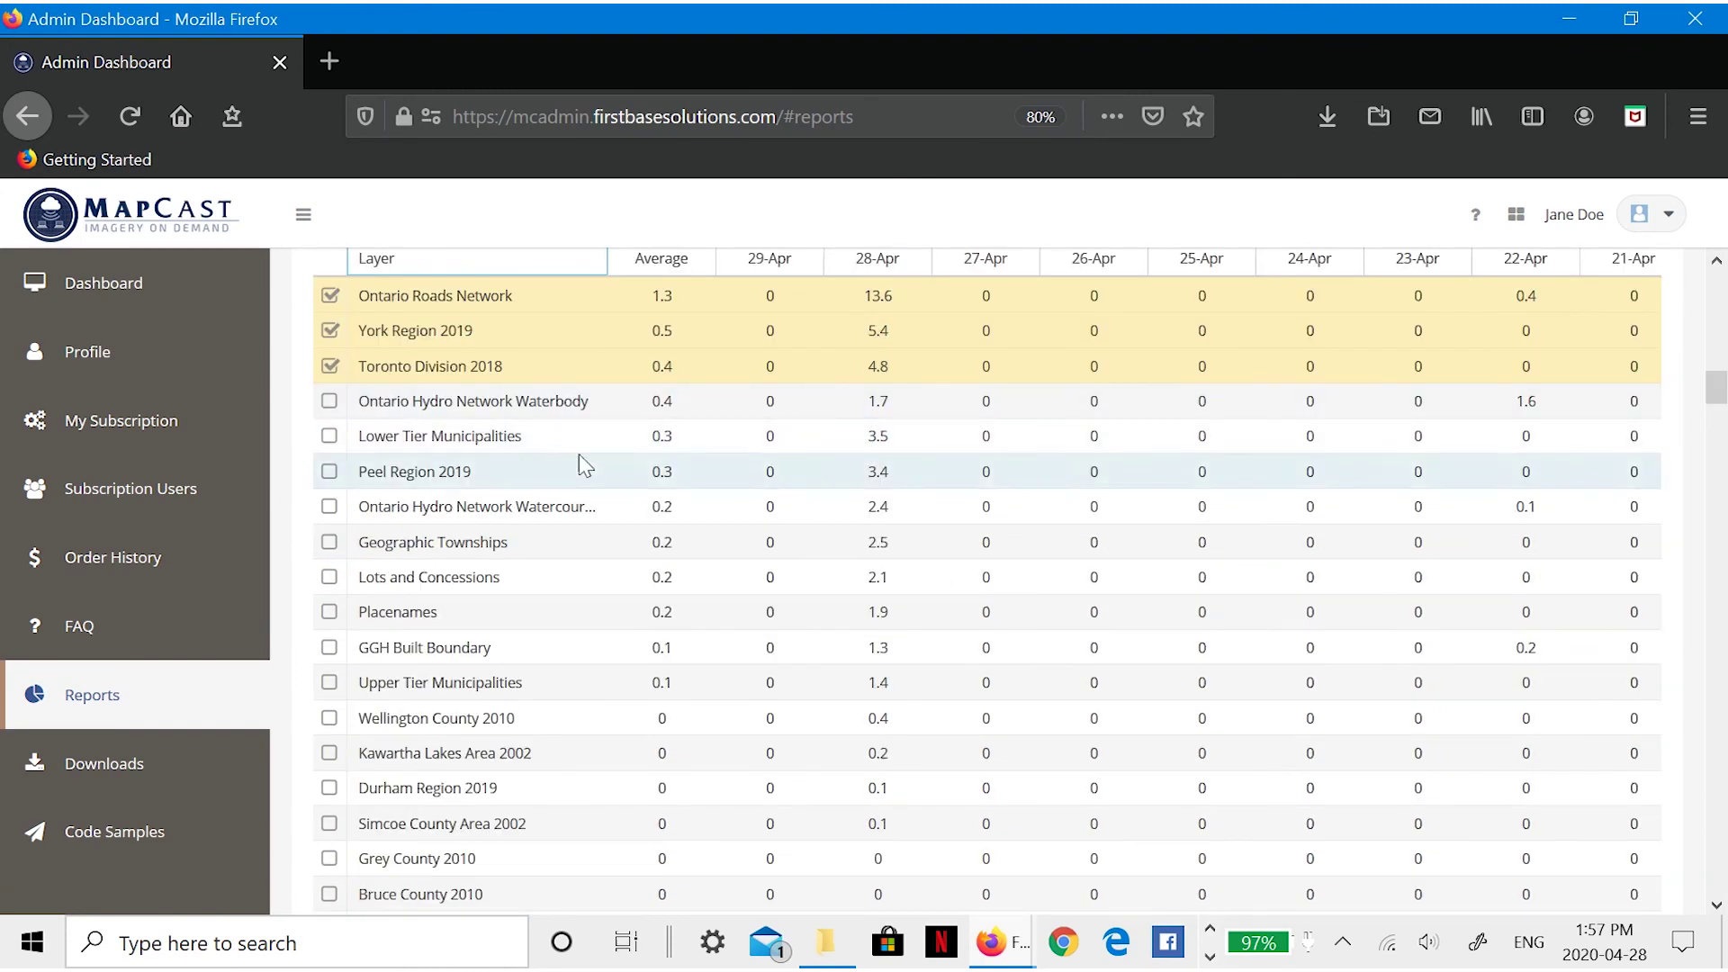
drag(1721, 393, 1710, 886)
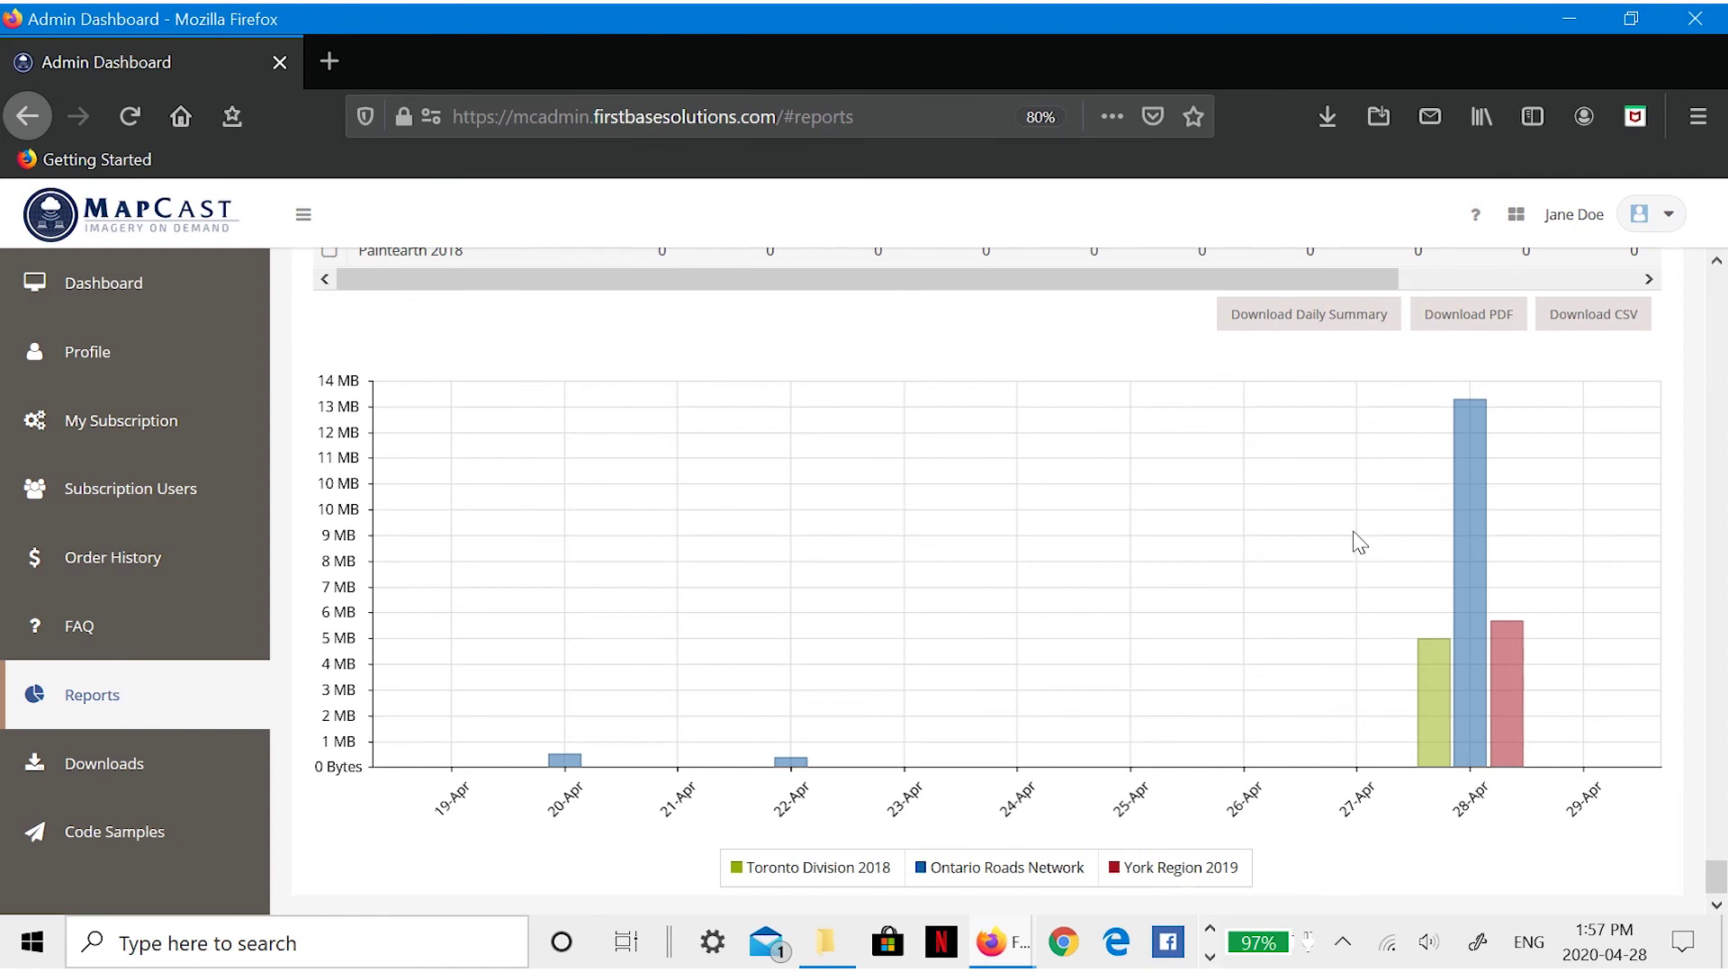
click(1467, 314)
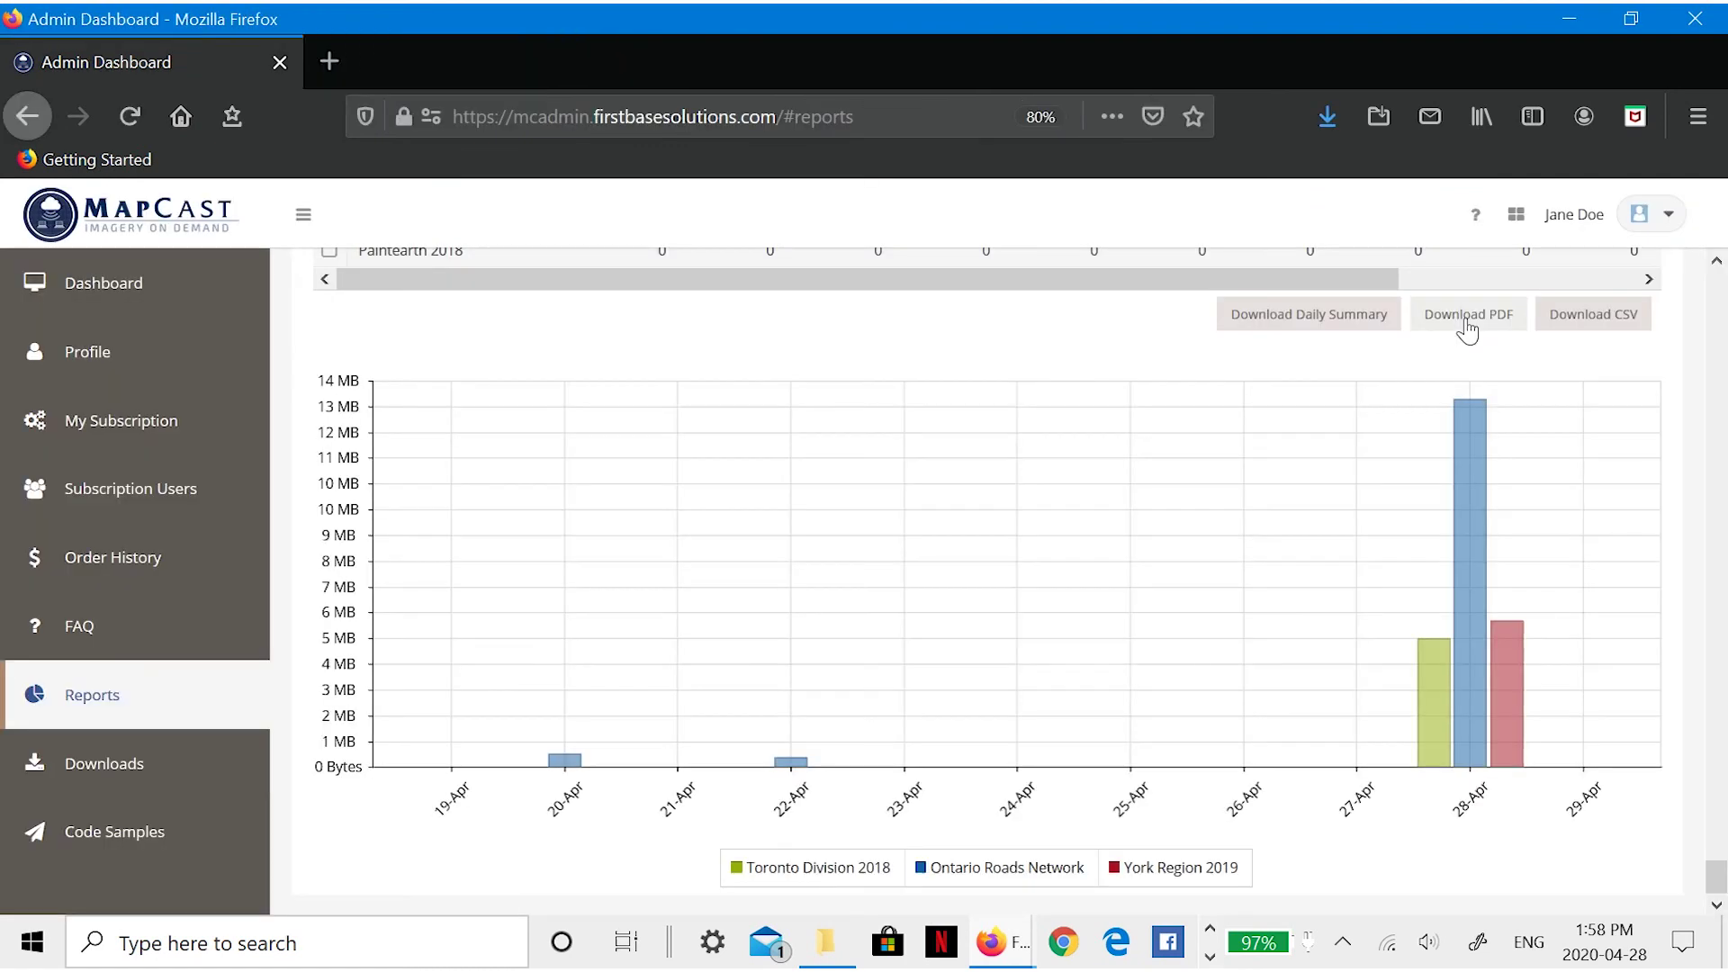
click(1327, 116)
click(1178, 169)
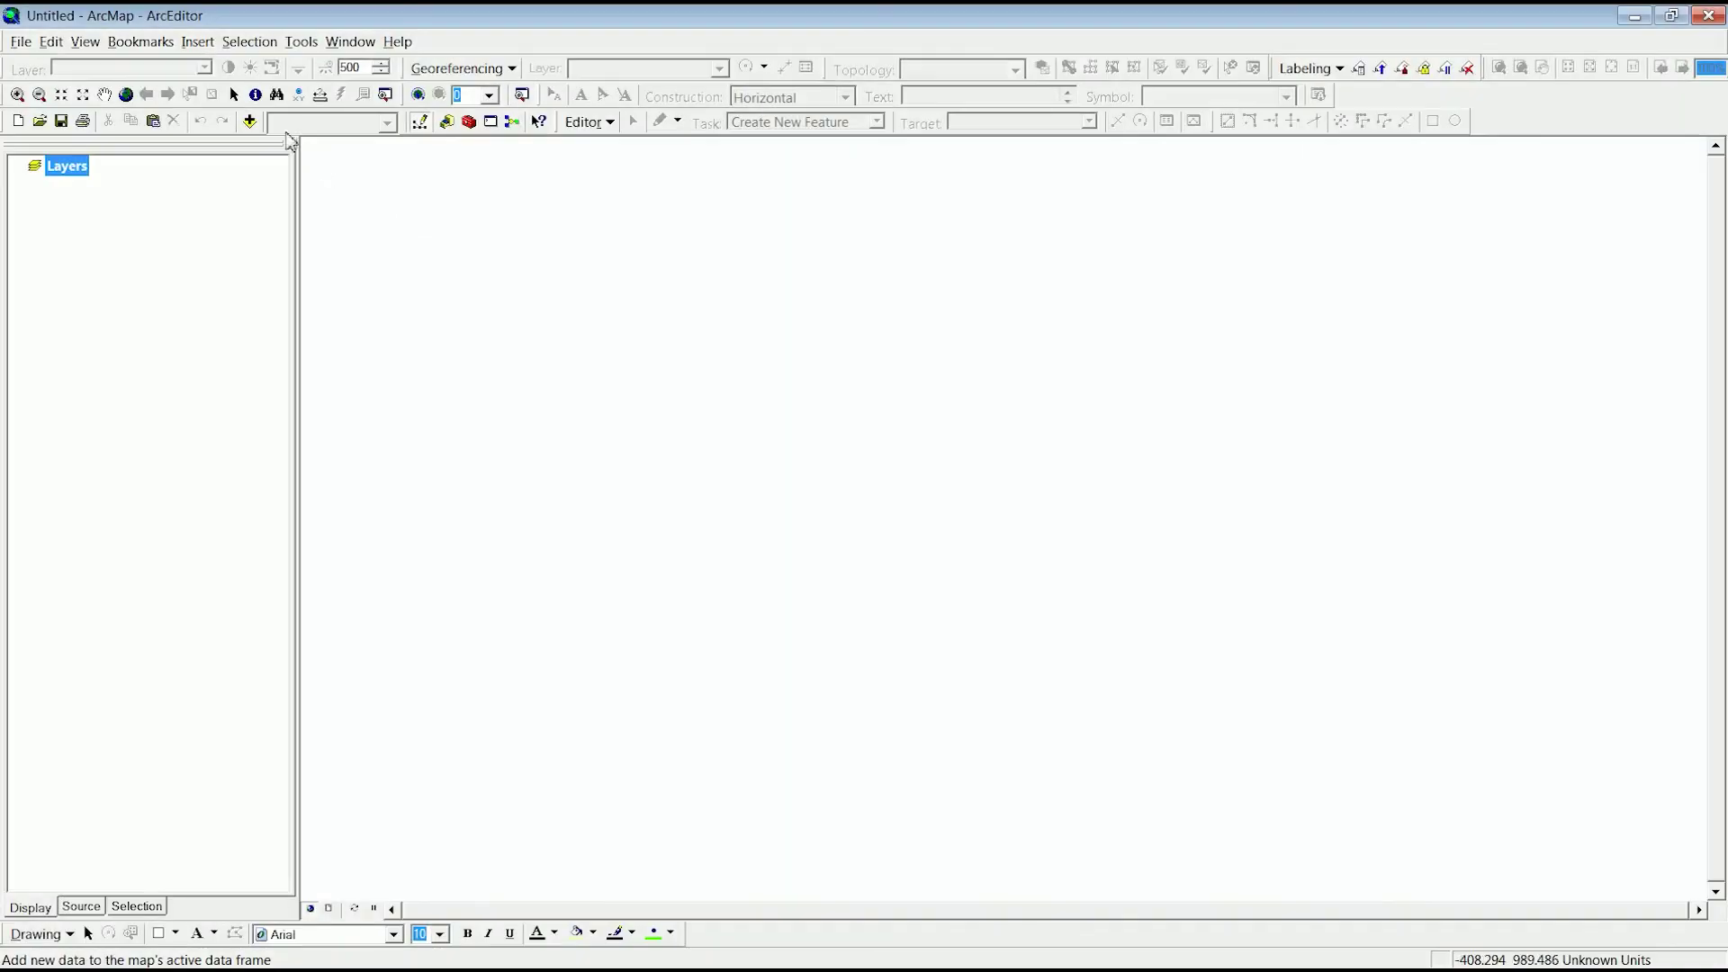
- Add a GIS Servers WMS connection to the pasted MapCast URL using version 1.1.1, then open it
click(250, 122)
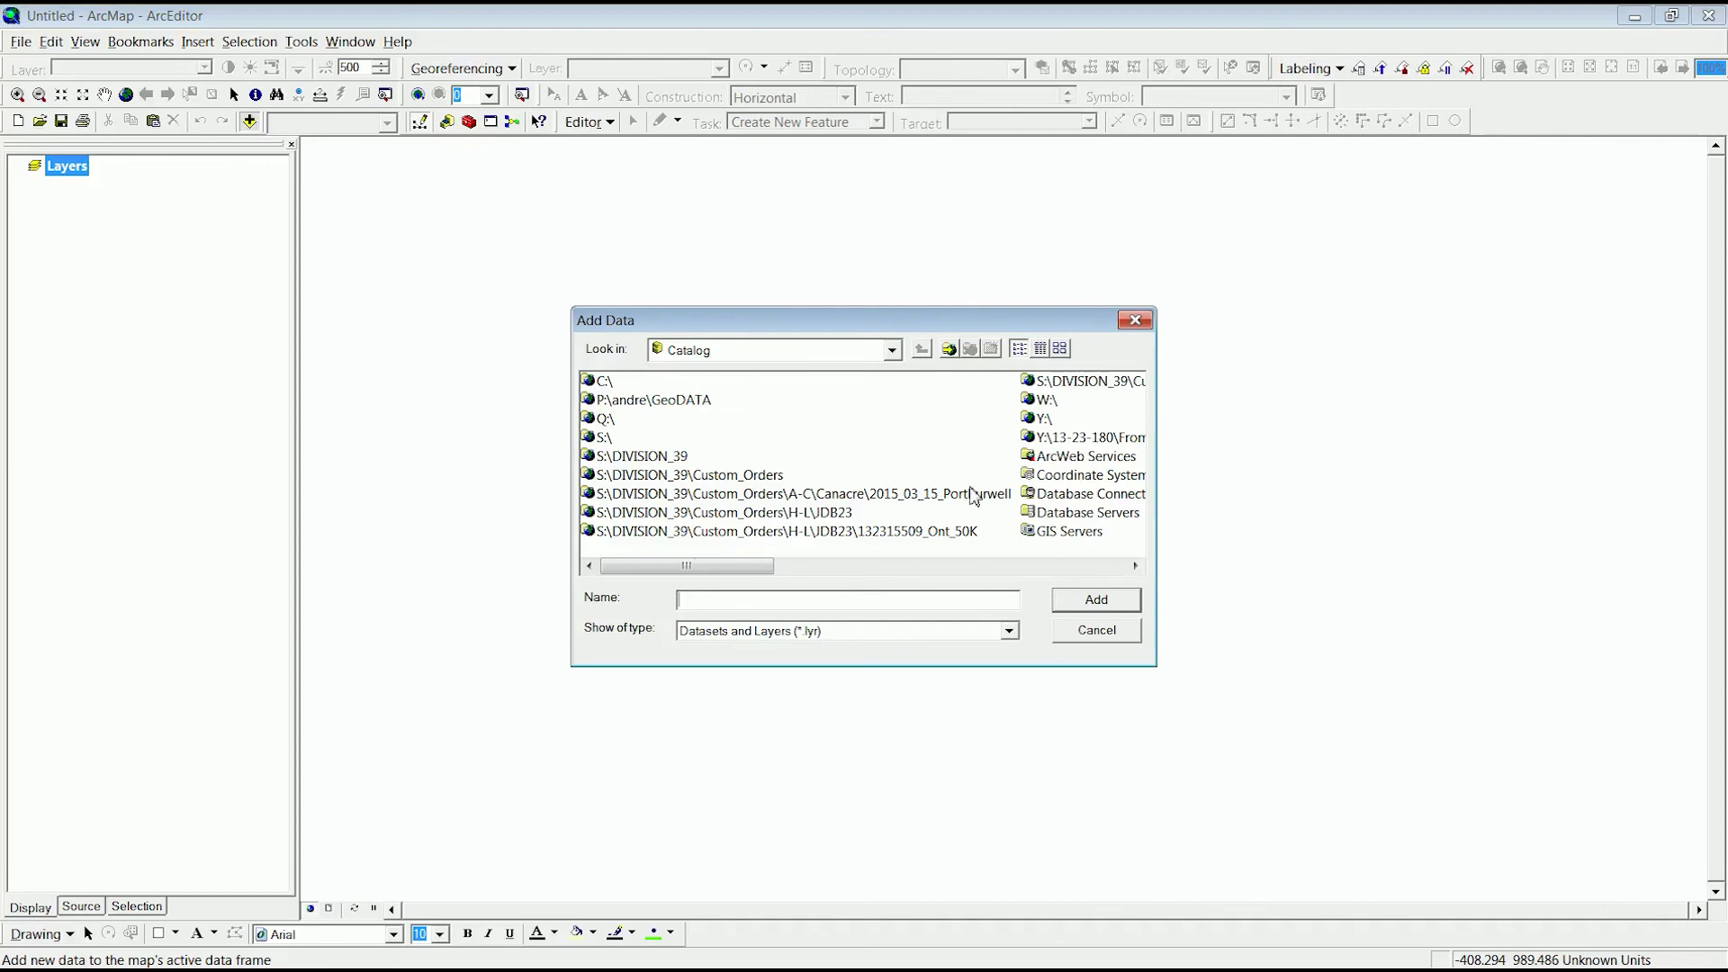
double_click(1069, 532)
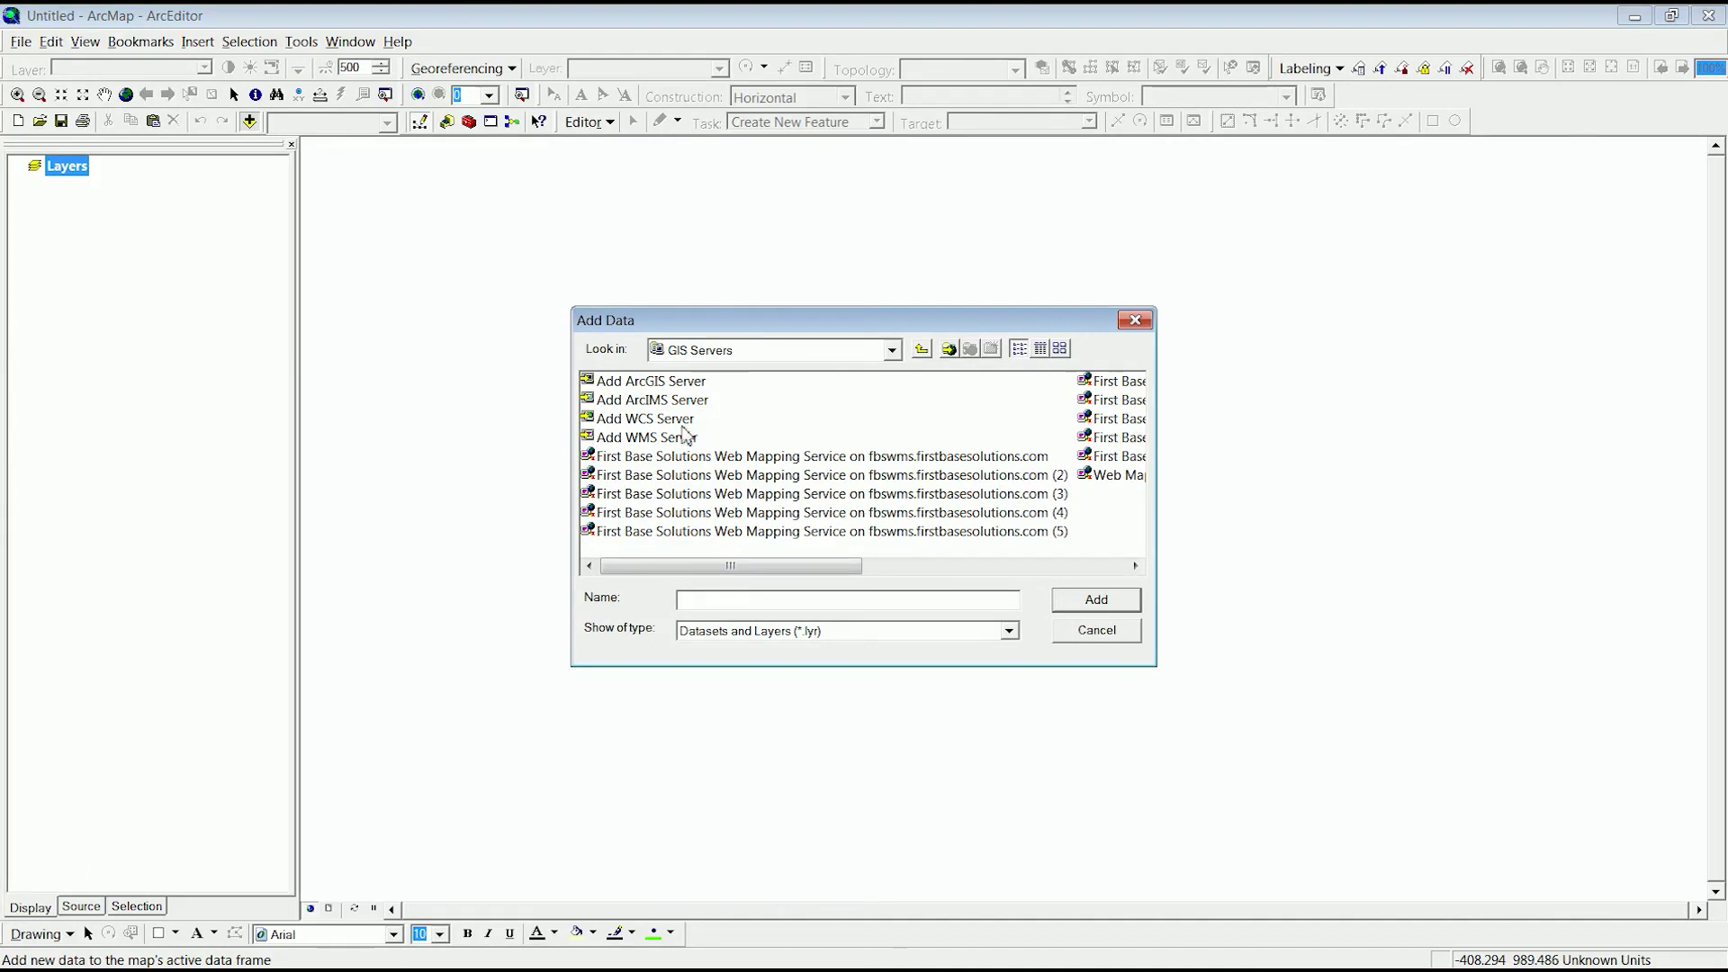
double_click(654, 441)
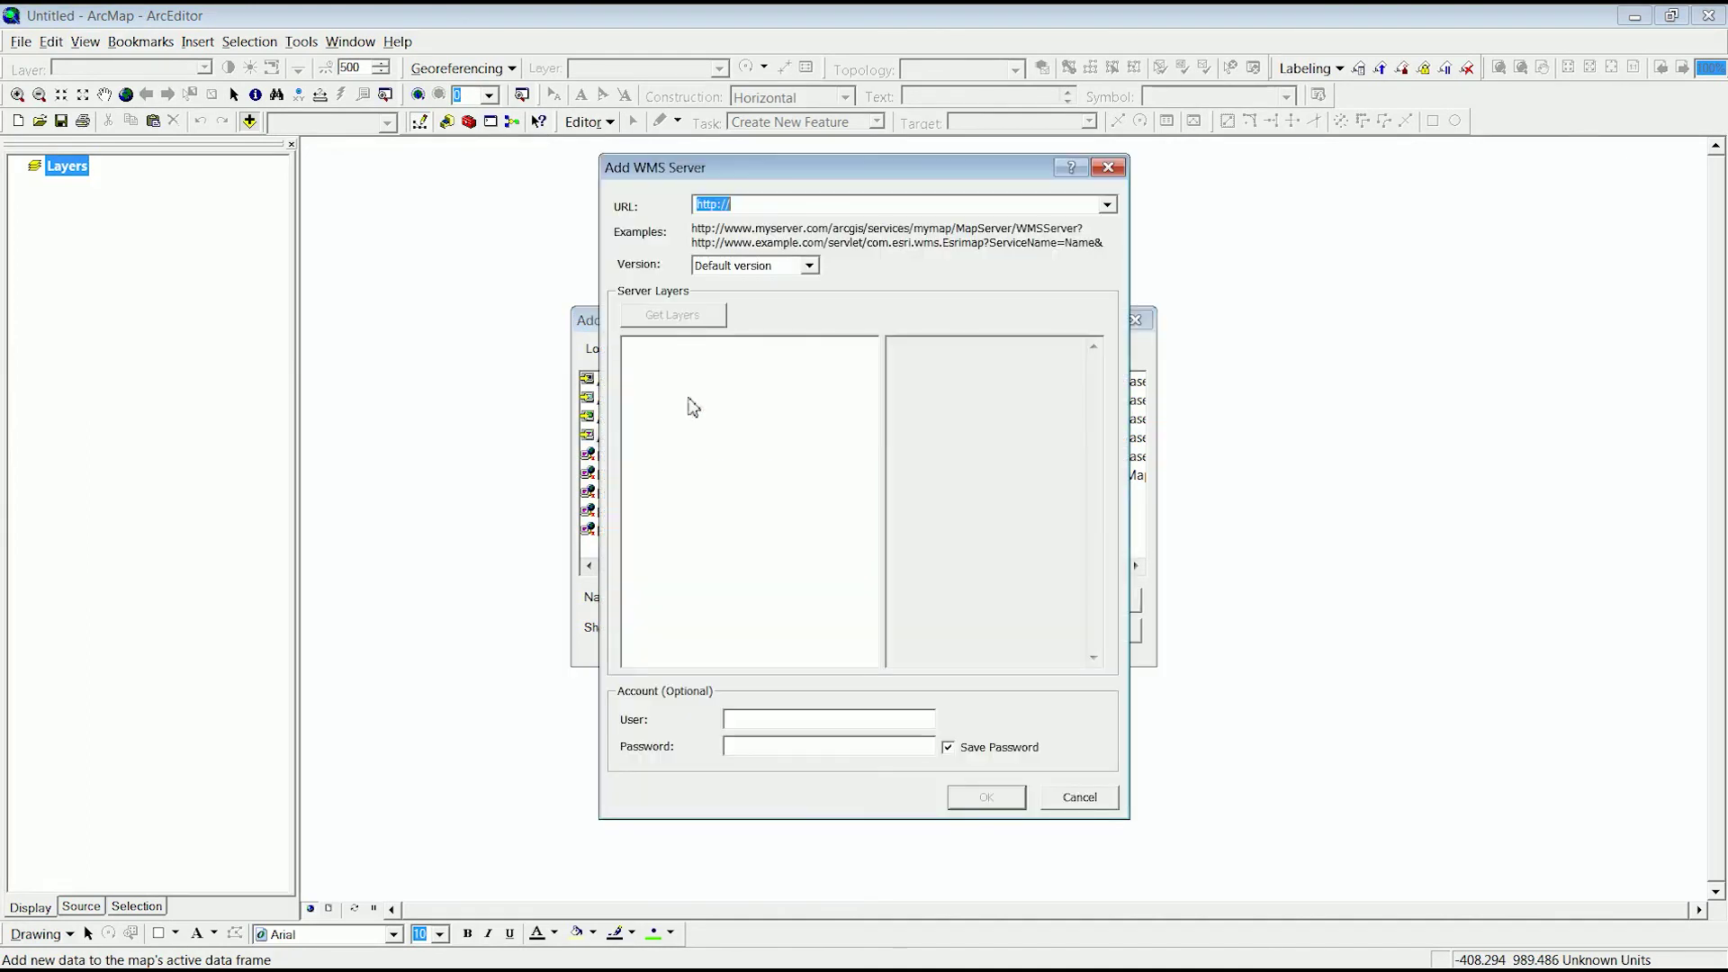
right_click(760, 205)
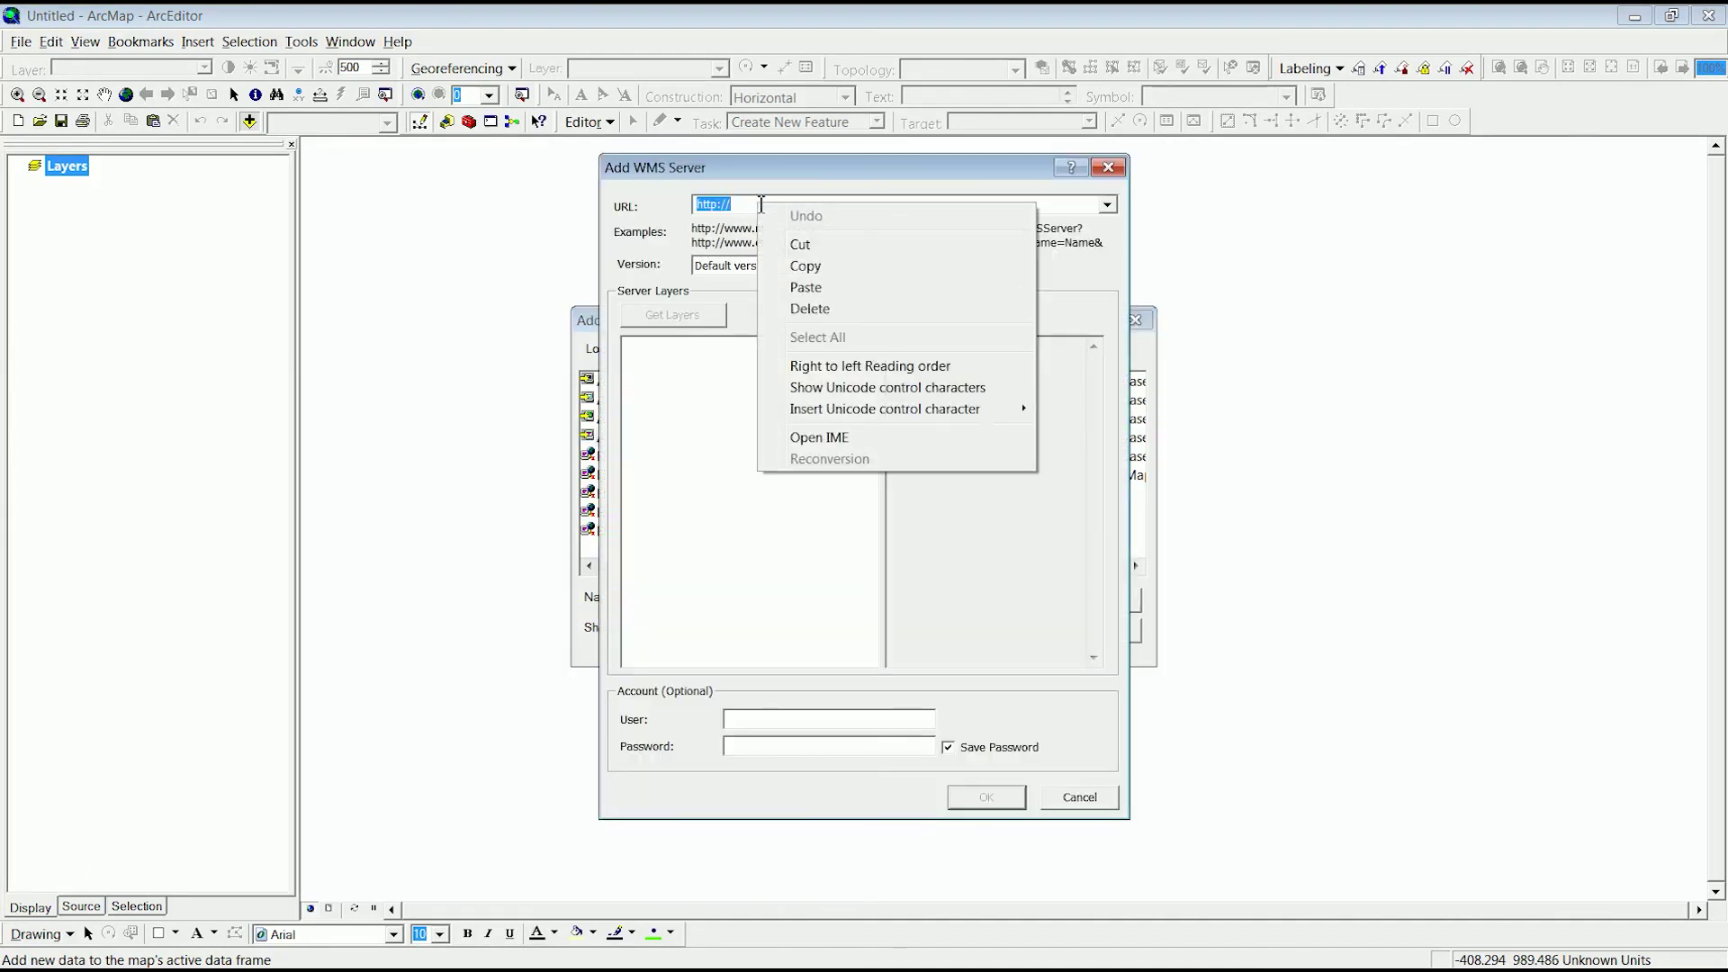
click(805, 288)
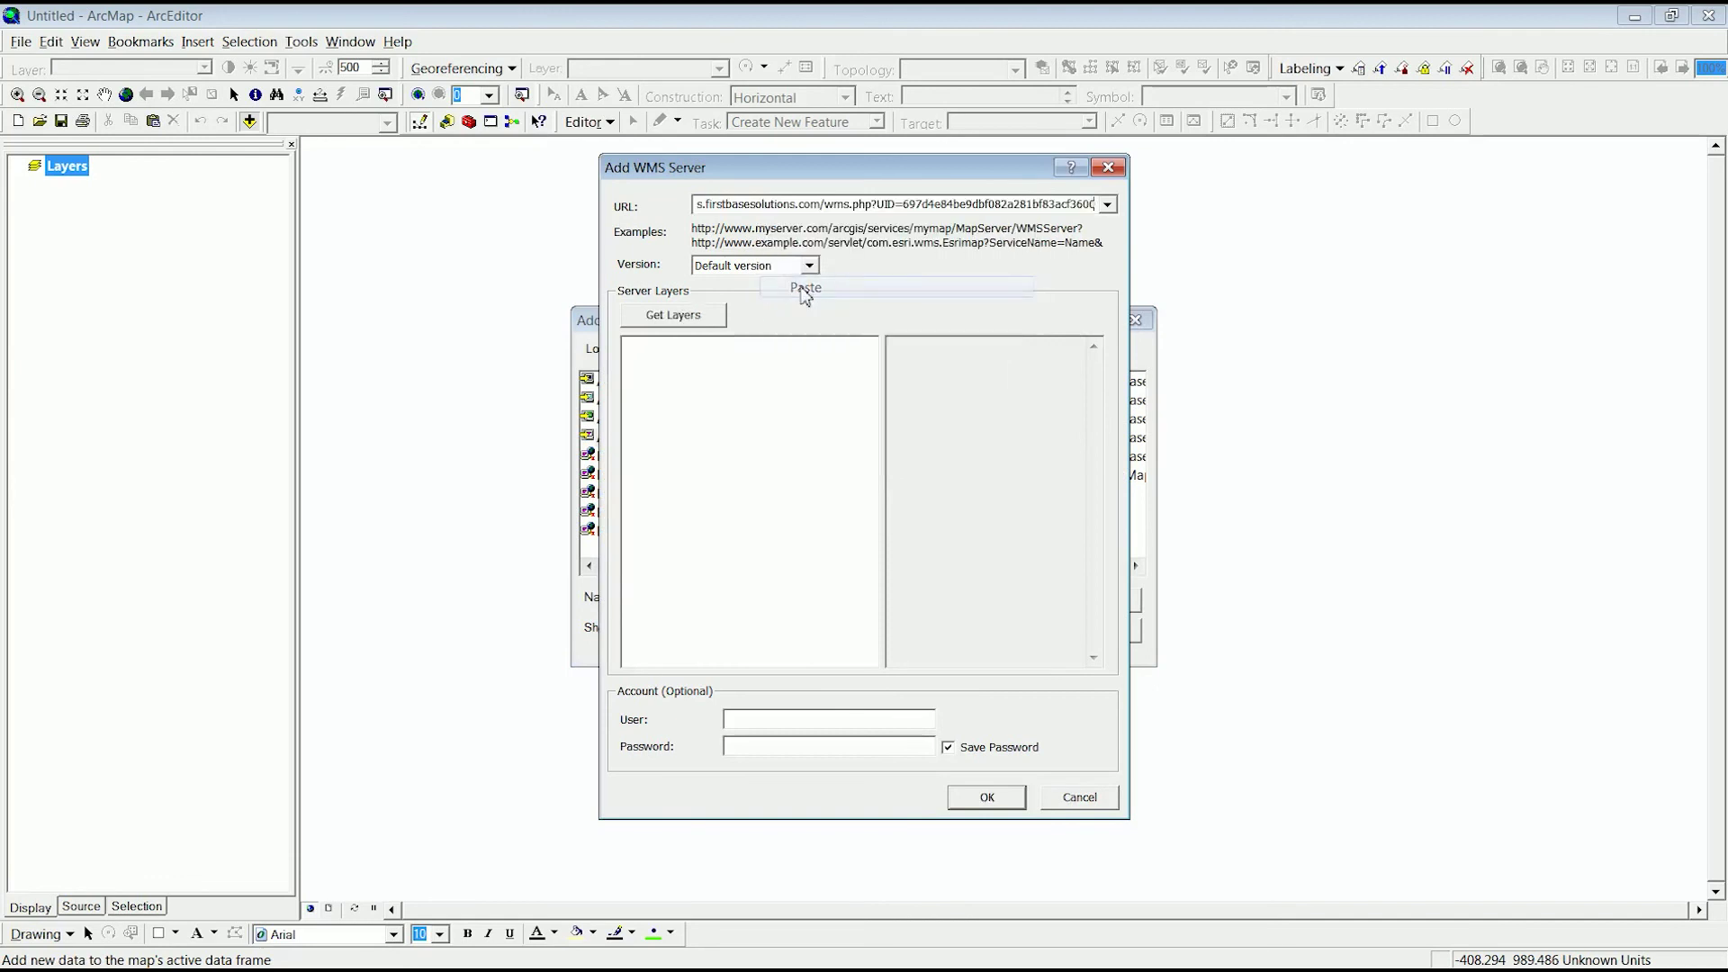
click(809, 266)
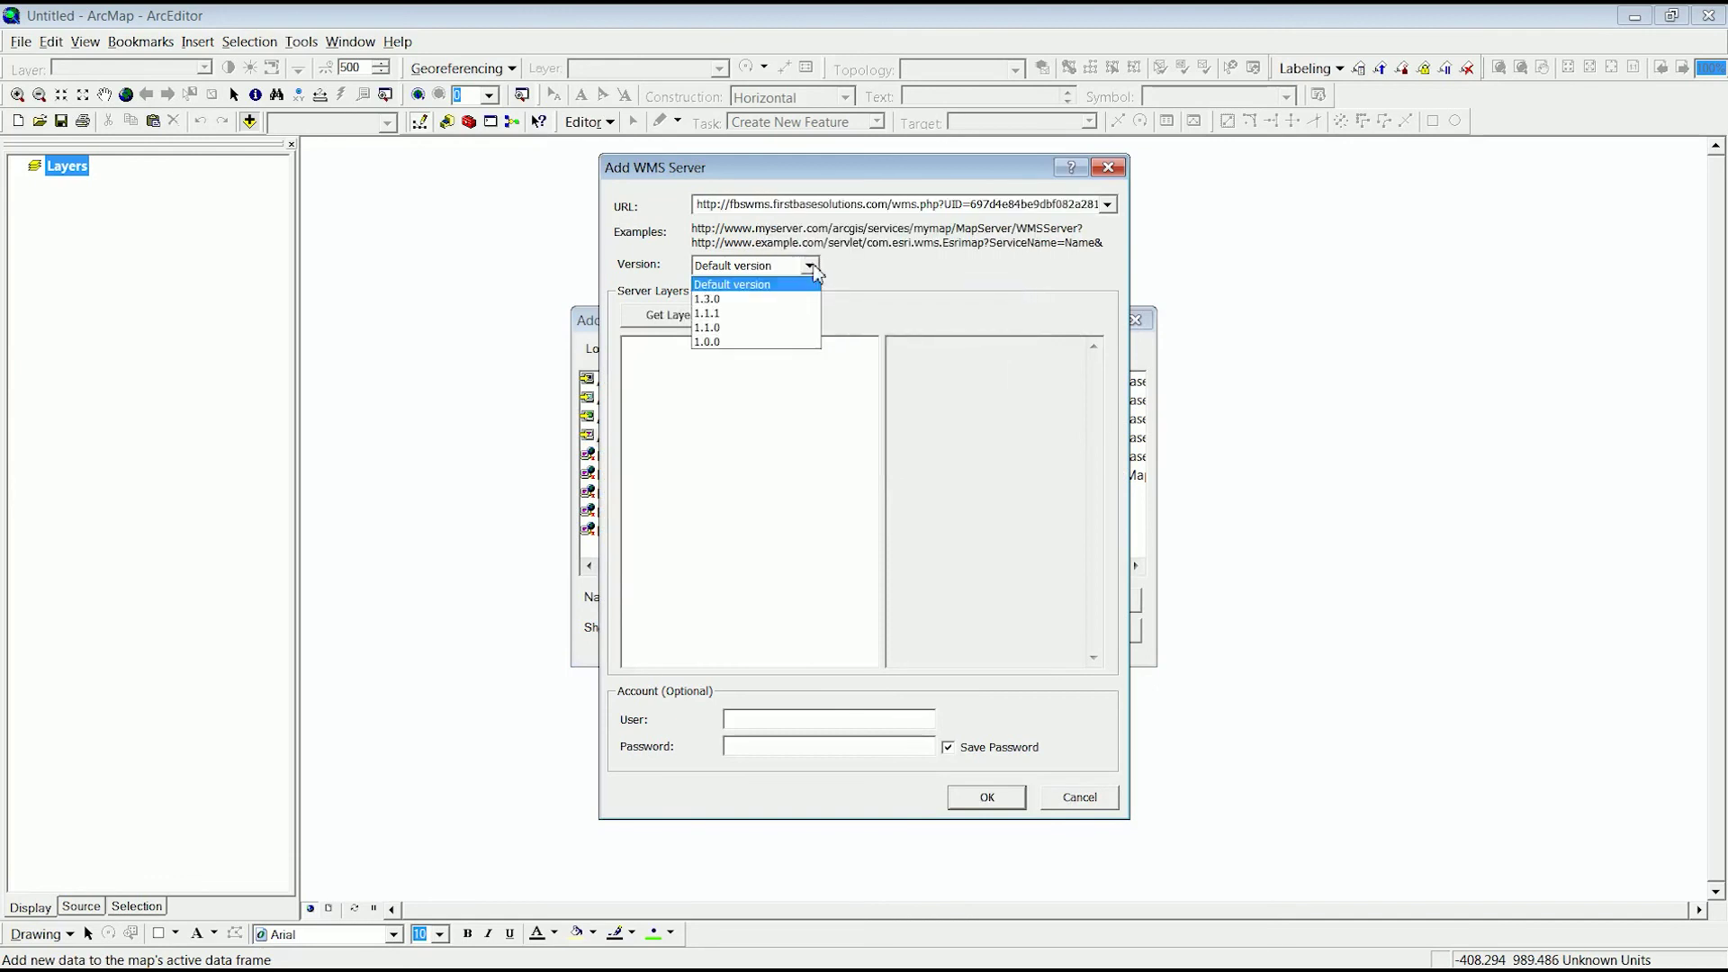
click(713, 313)
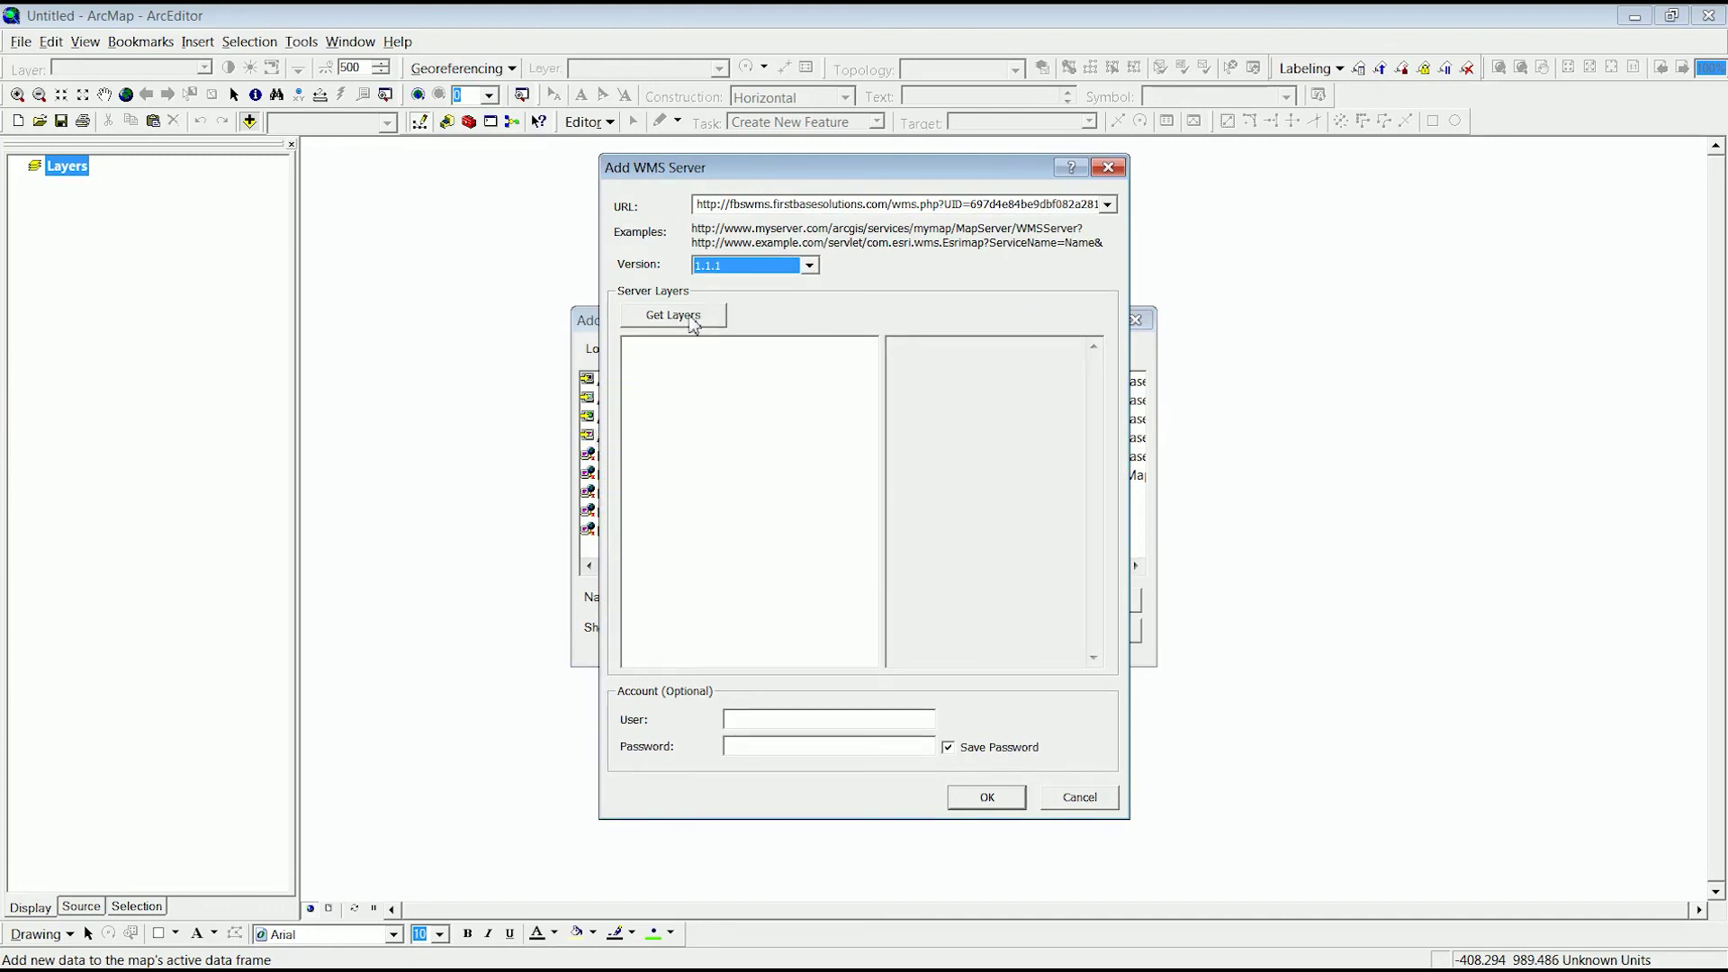
click(691, 321)
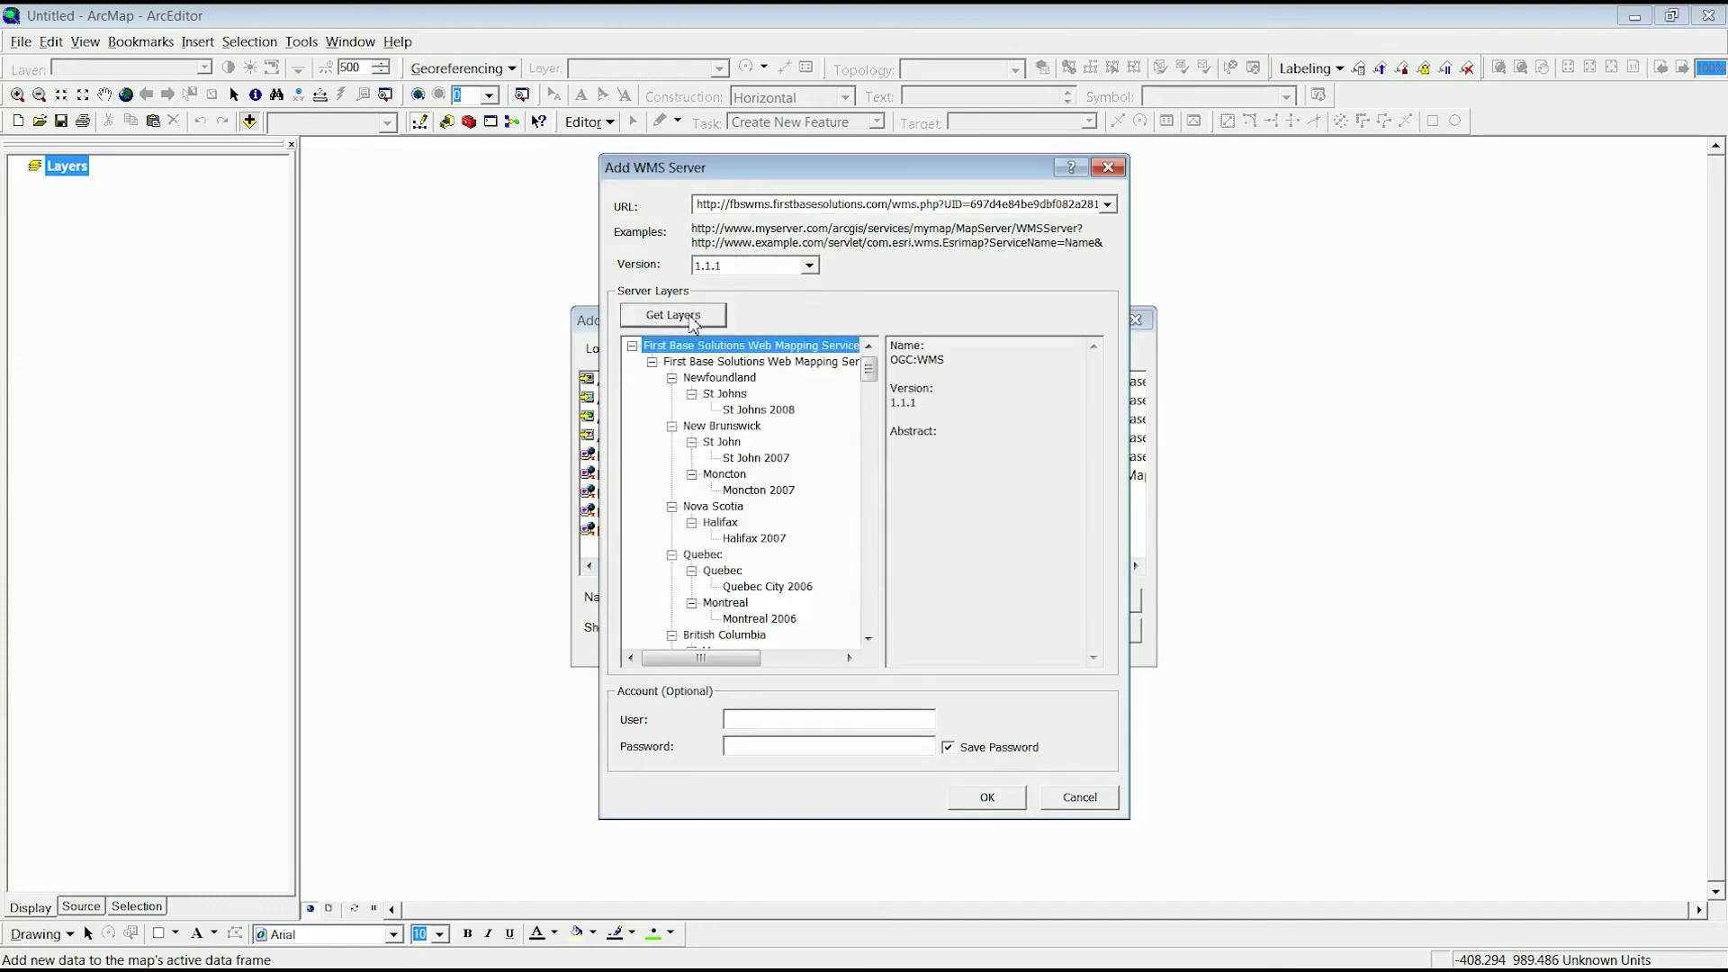
click(996, 800)
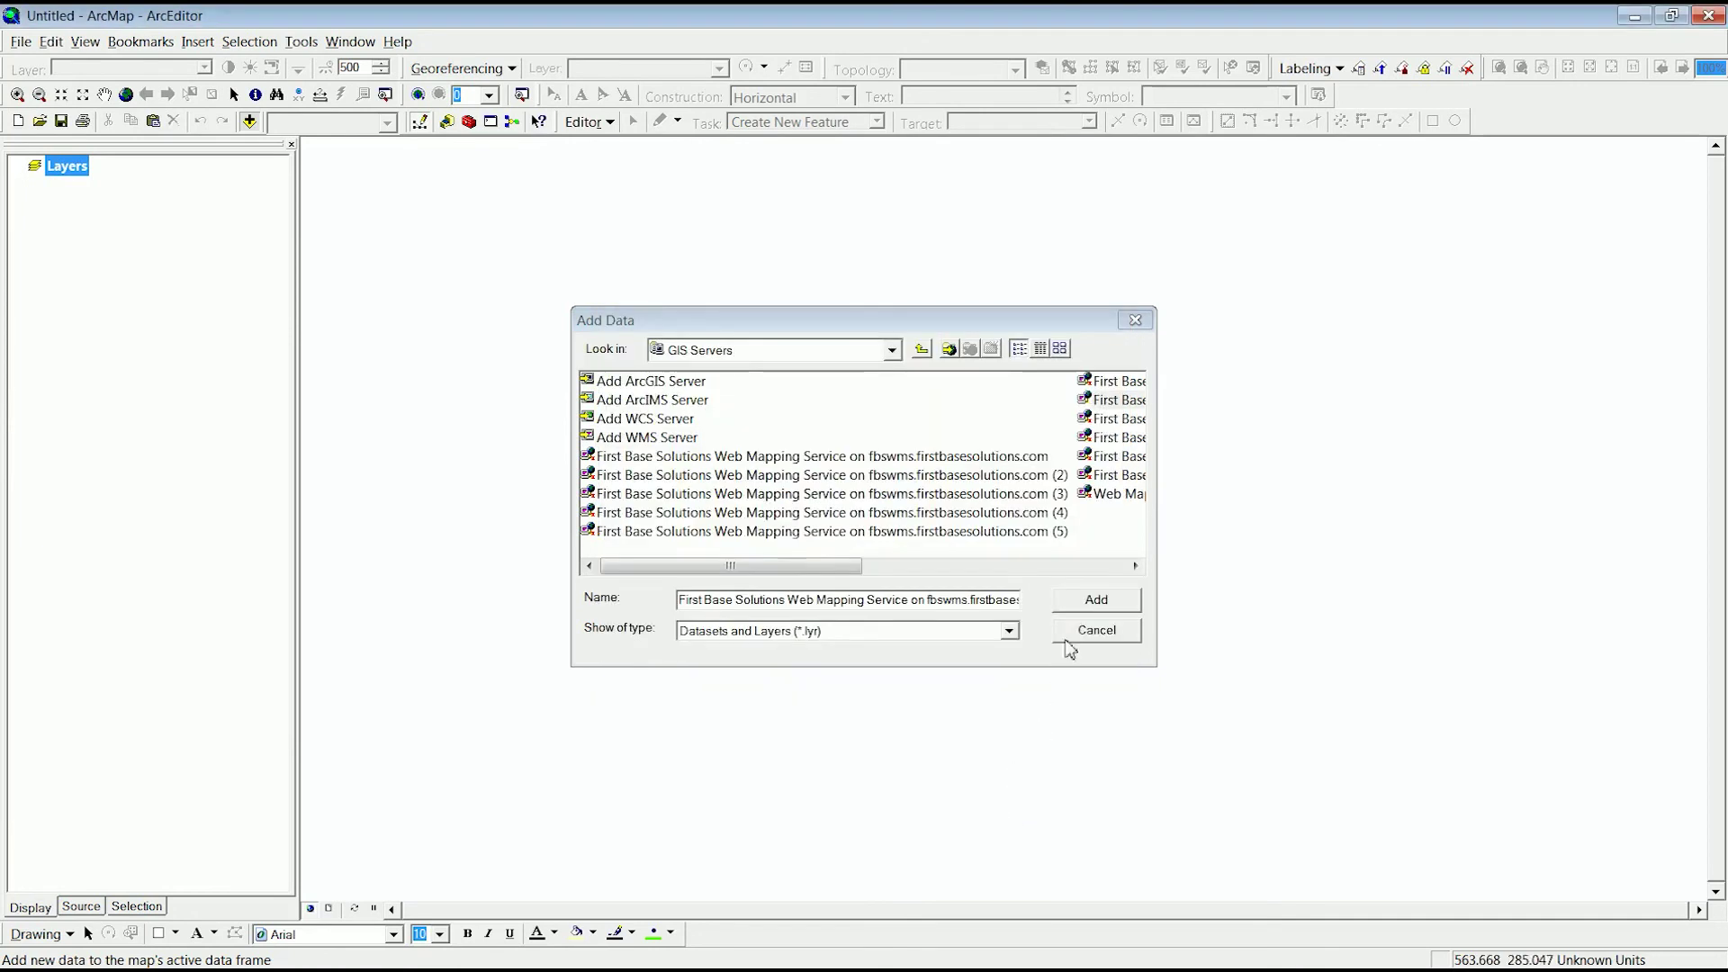
click(1083, 600)
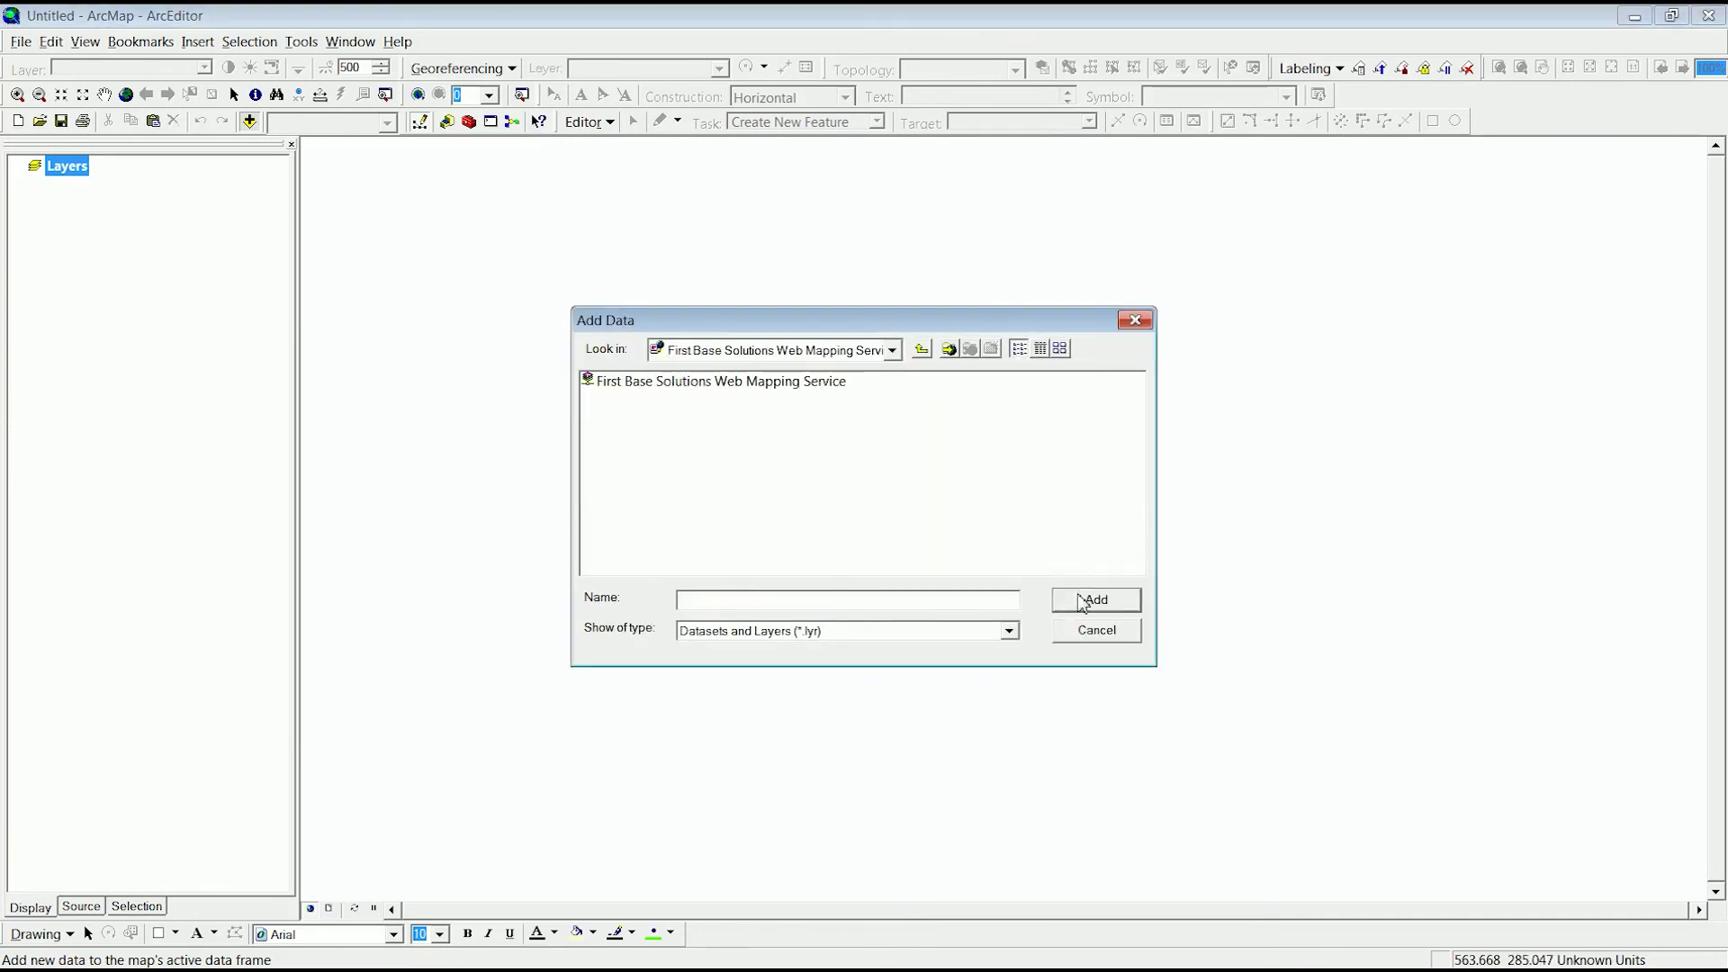
- Add the First Base Solutions Web Mapping Service to the map and switch it on
click(816, 385)
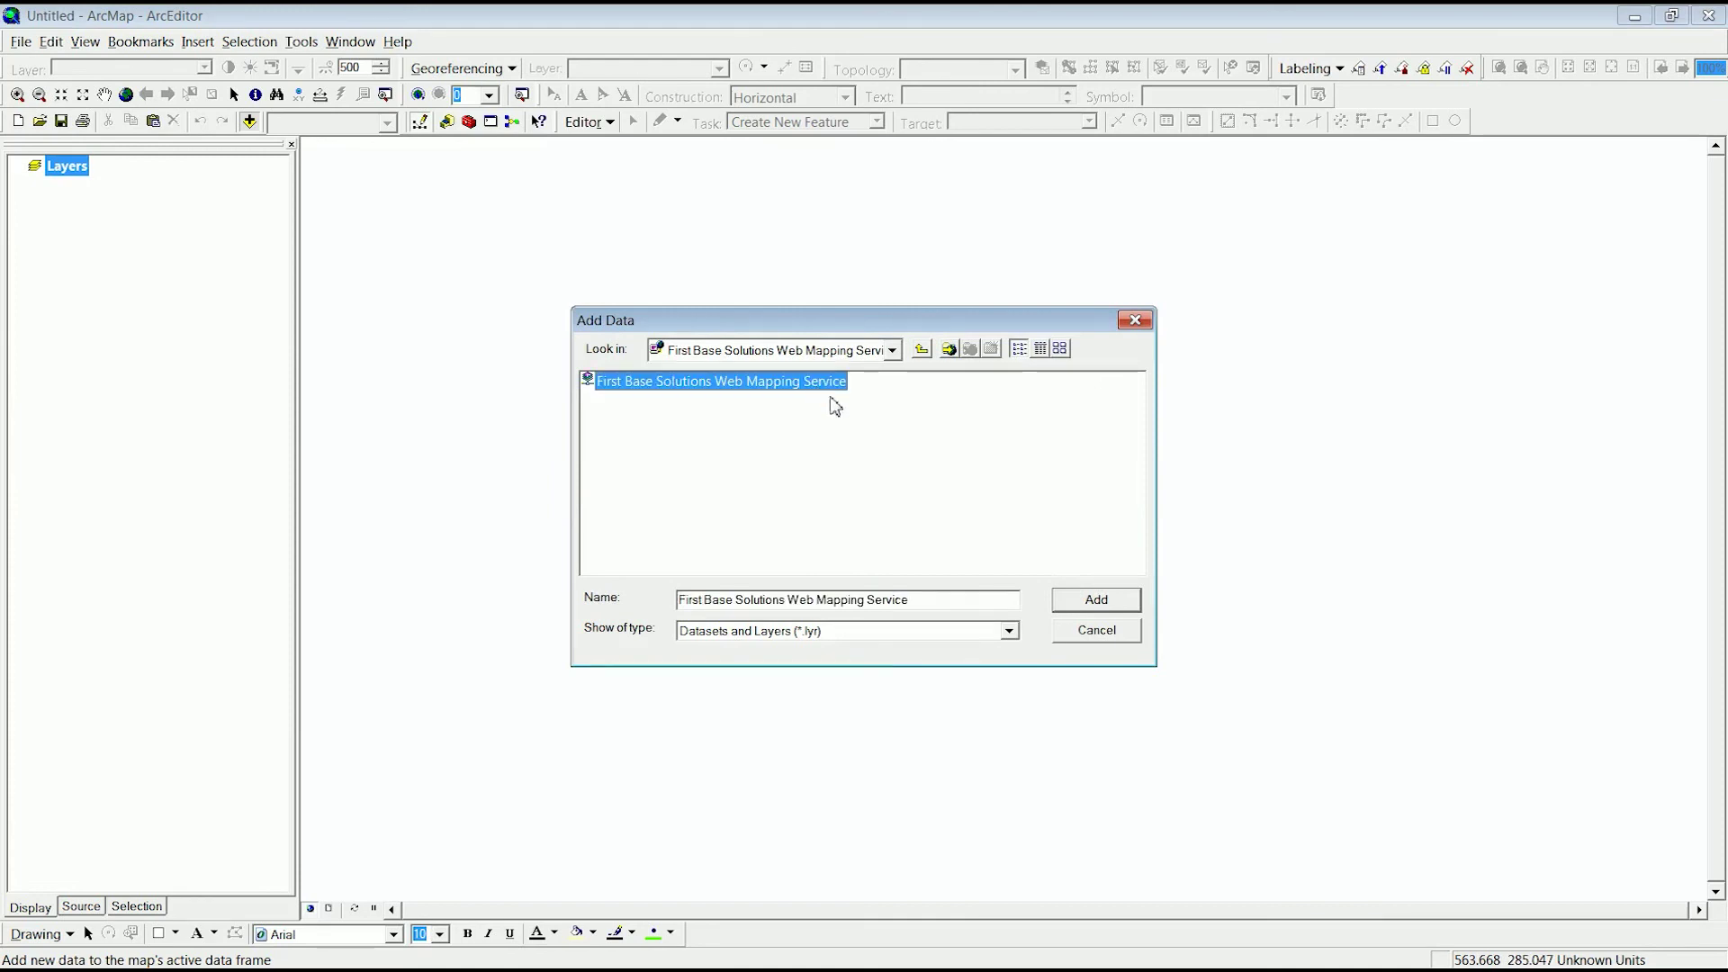
click(1091, 599)
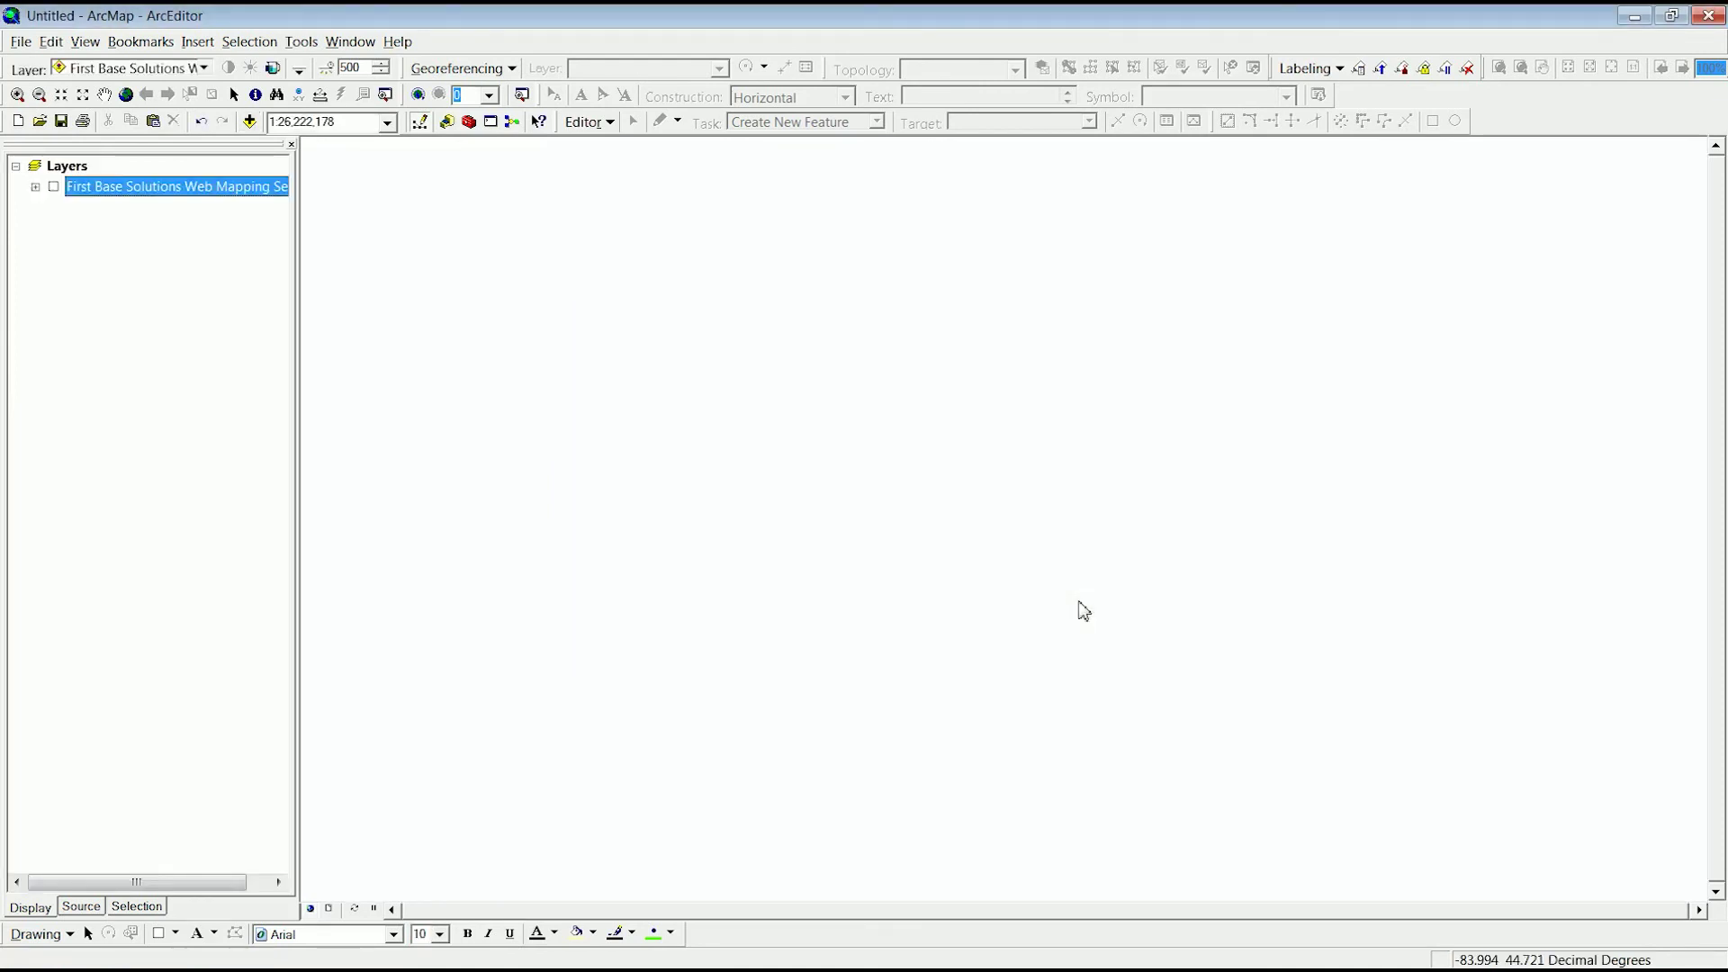
click(54, 188)
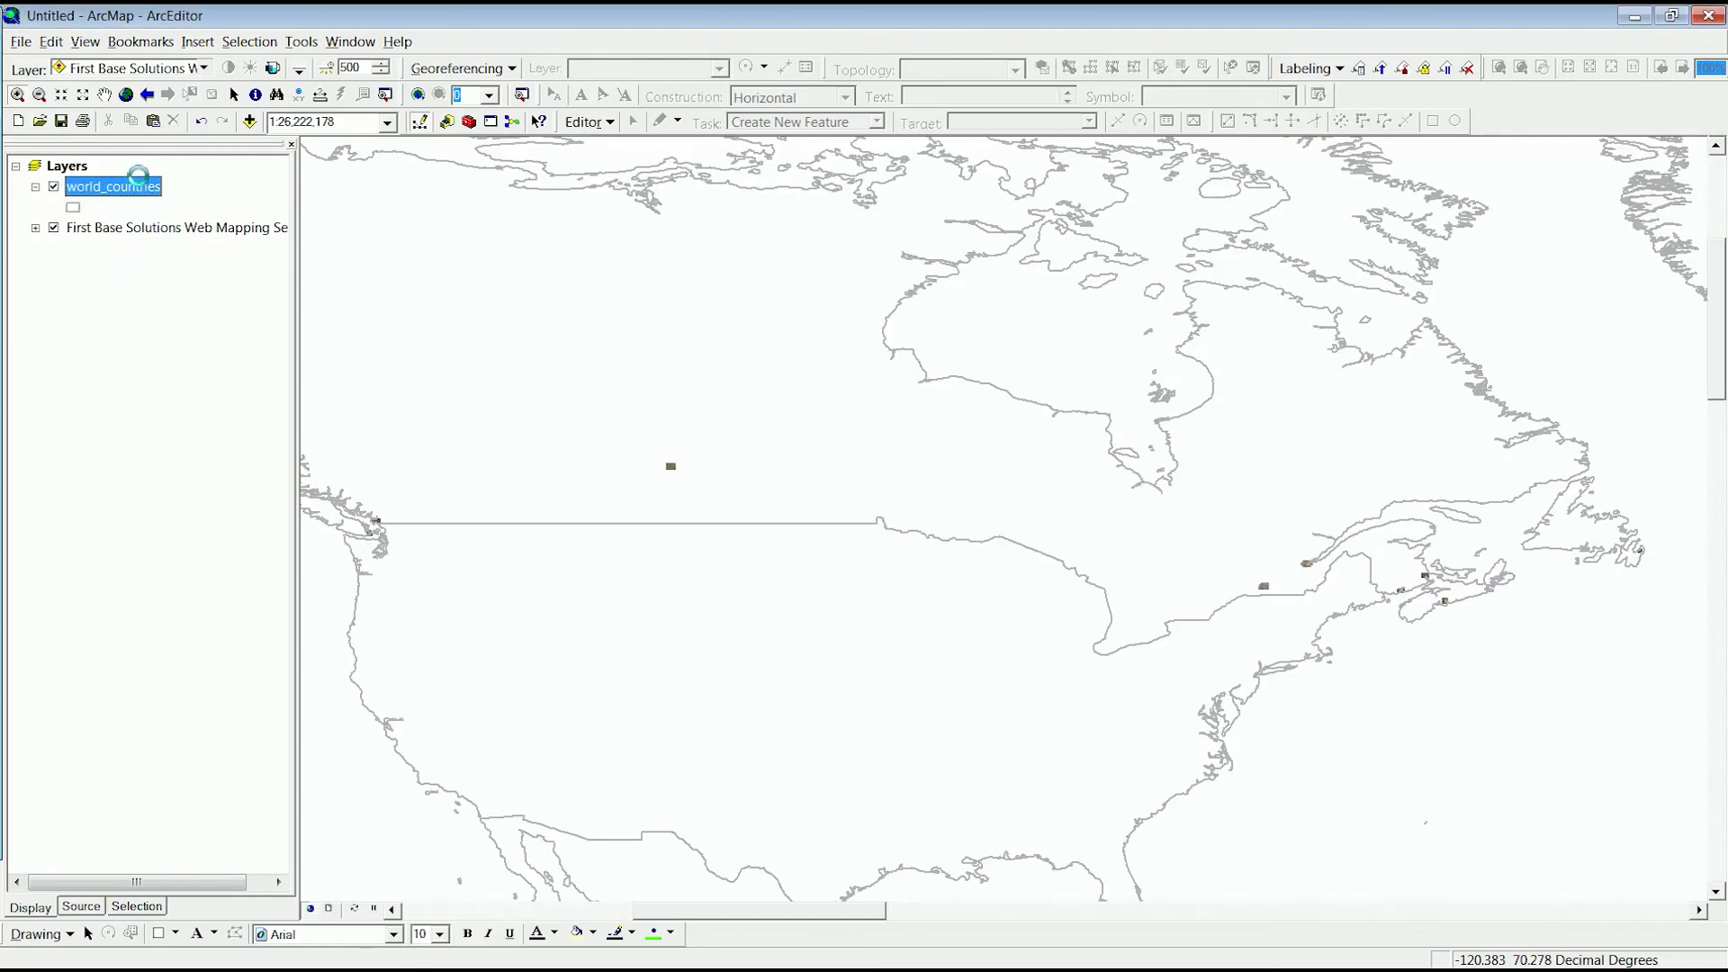
- Turn on the Ontario Contours sublayer, then collapse the service's sublayer tree
click(50, 265)
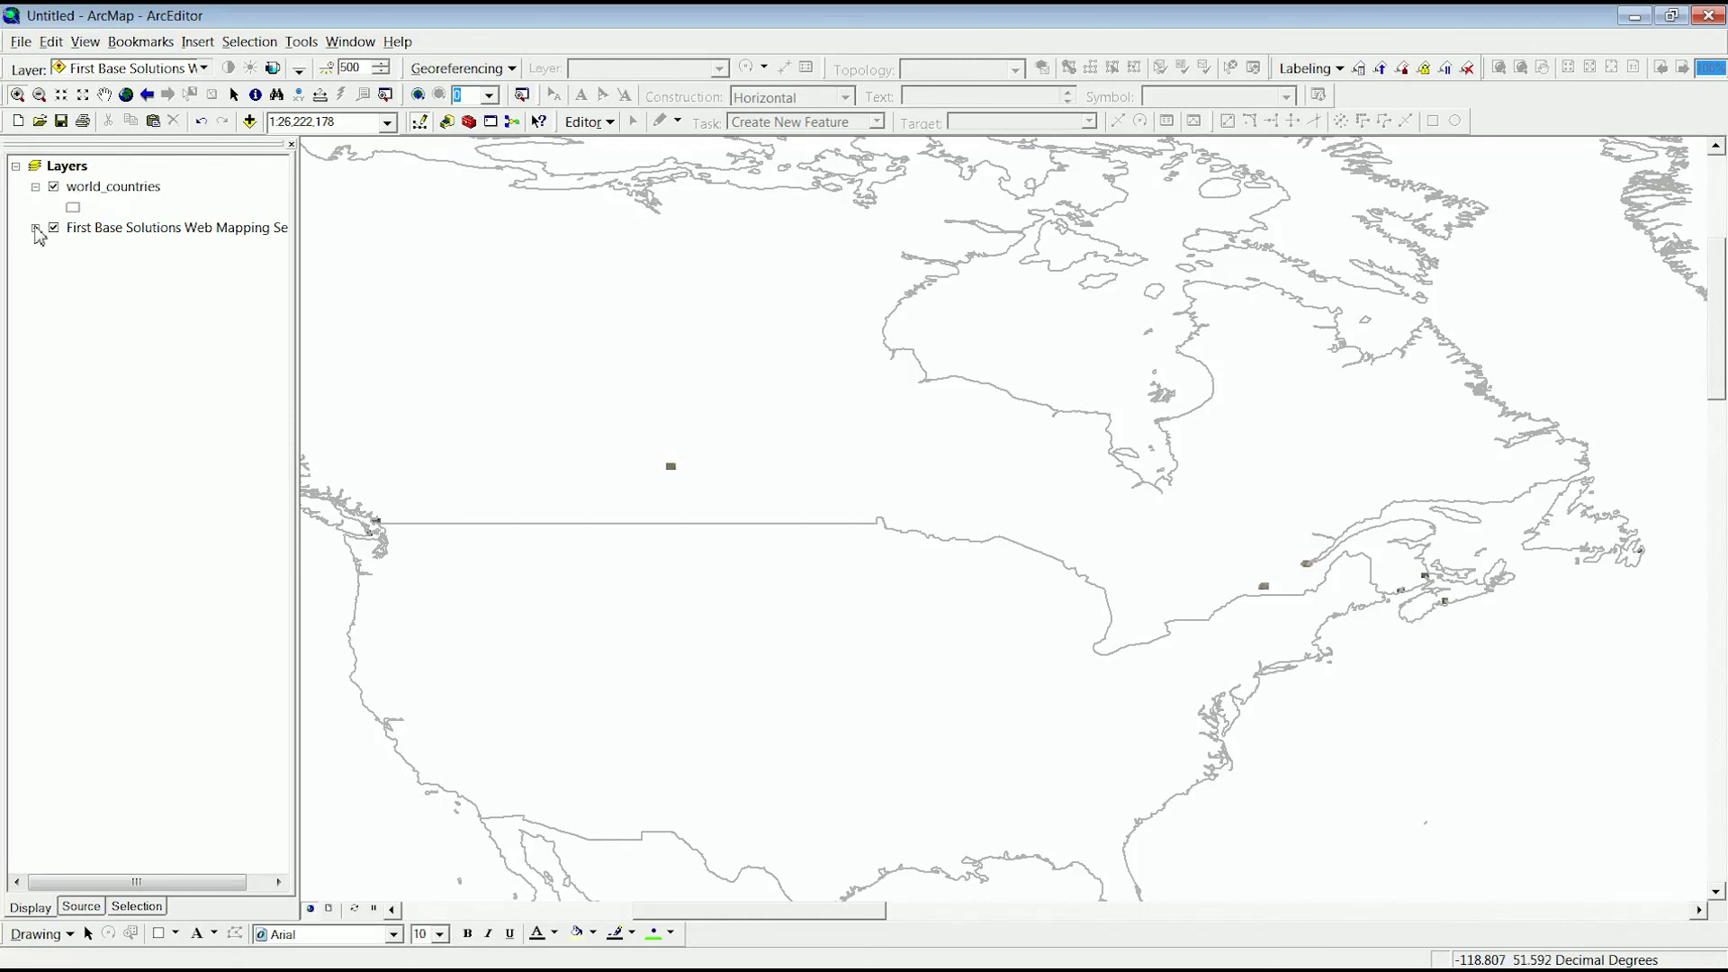
click(35, 228)
click(93, 352)
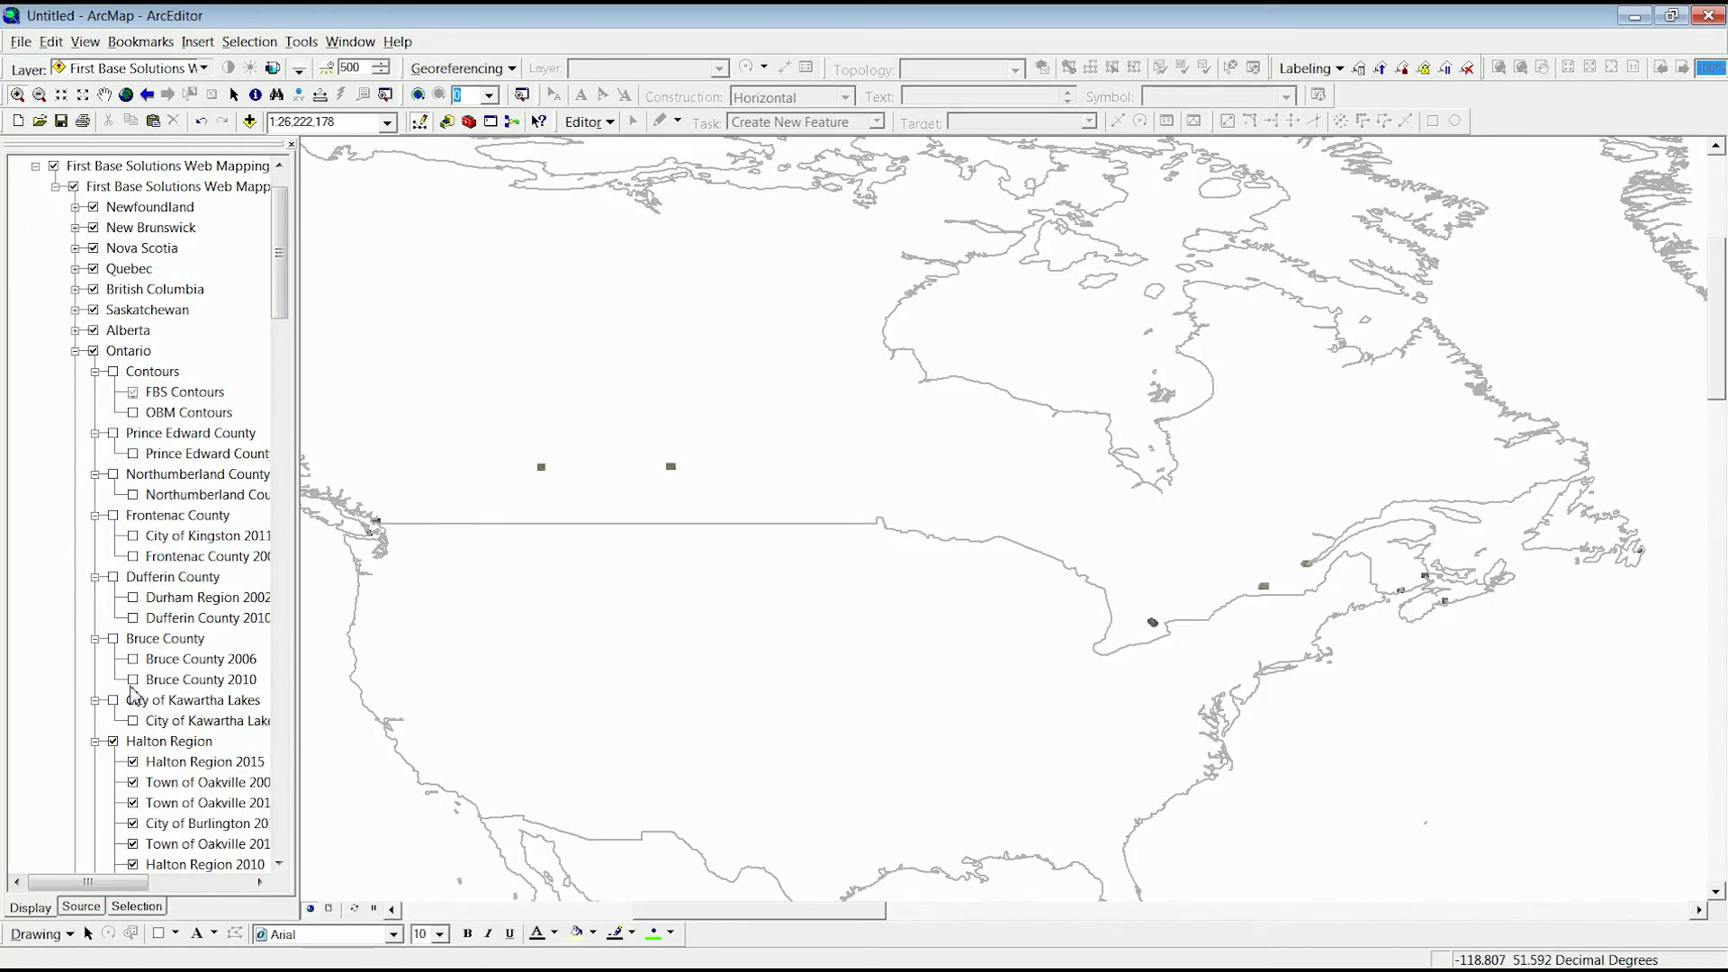
scroll(134, 707, down, 1)
drag(275, 325, 277, 214)
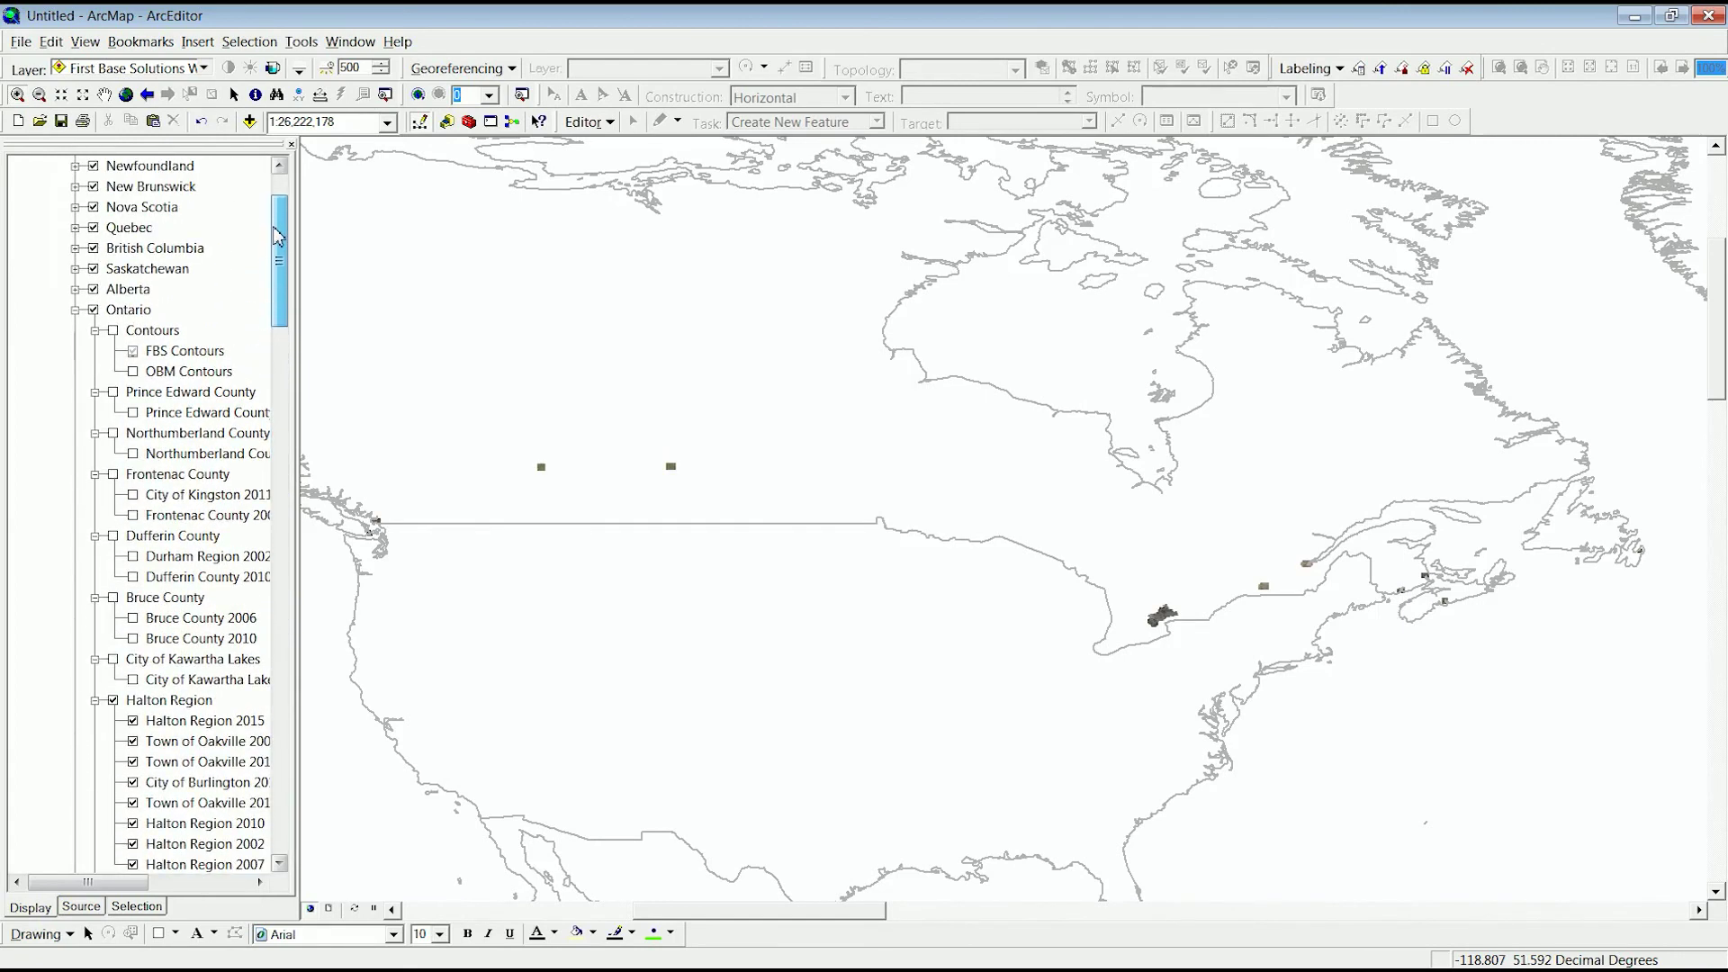
click(114, 331)
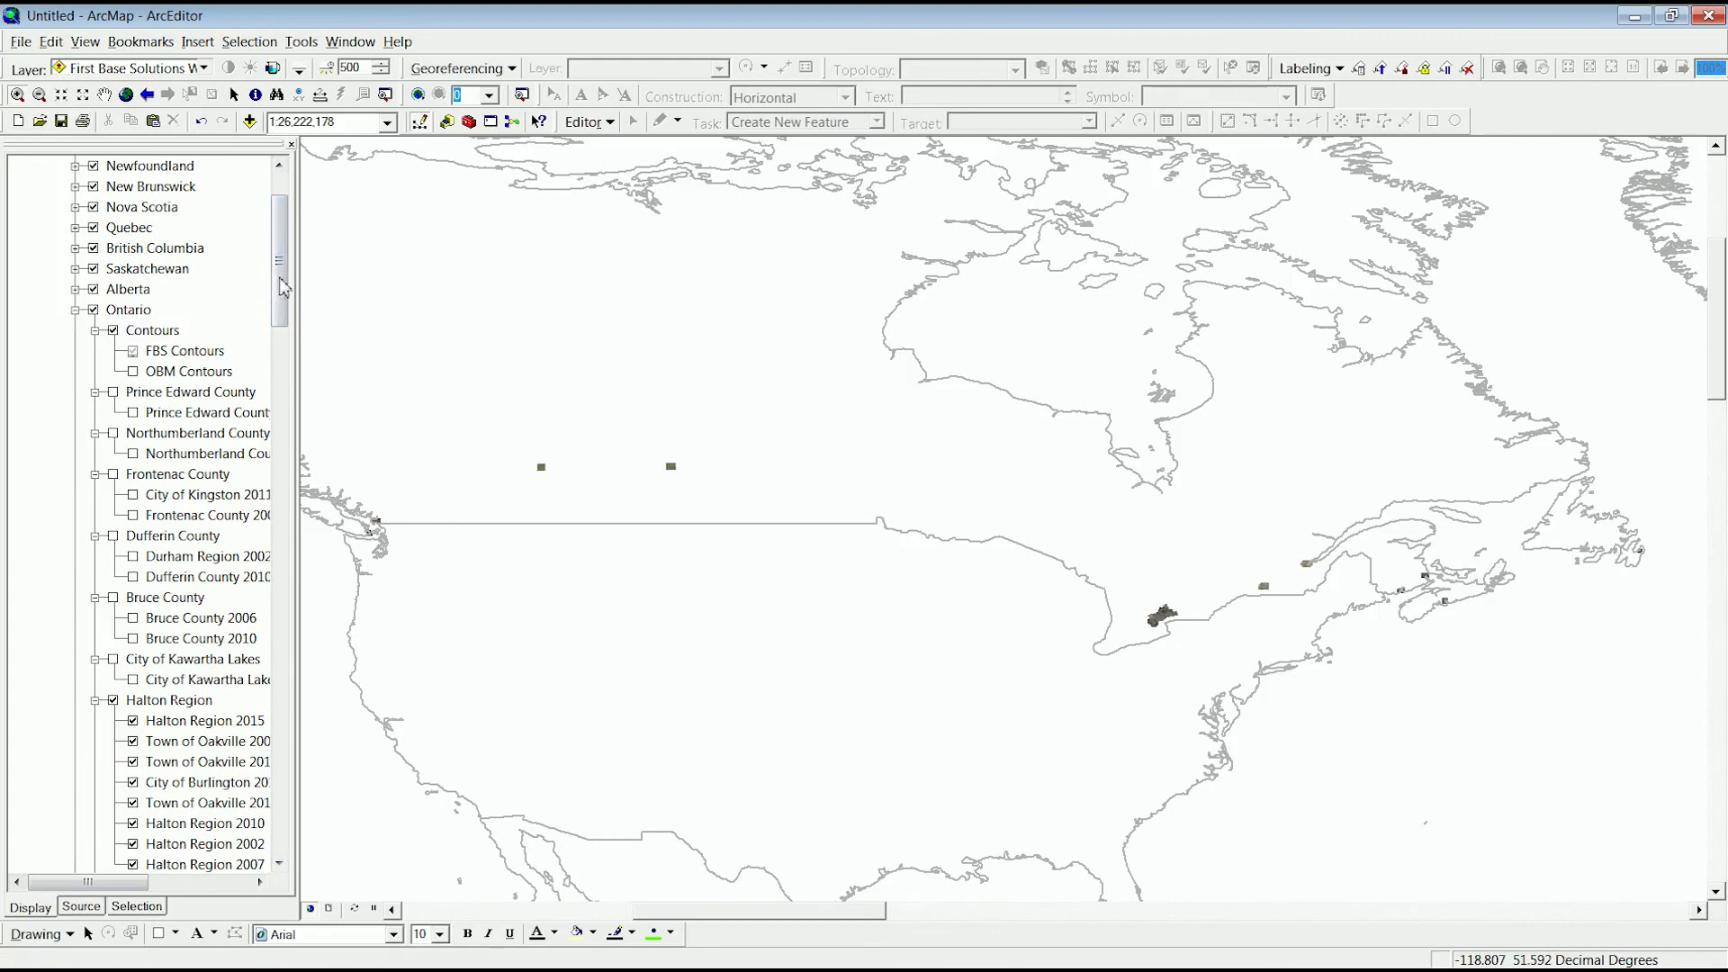
drag(275, 286, 227, 236)
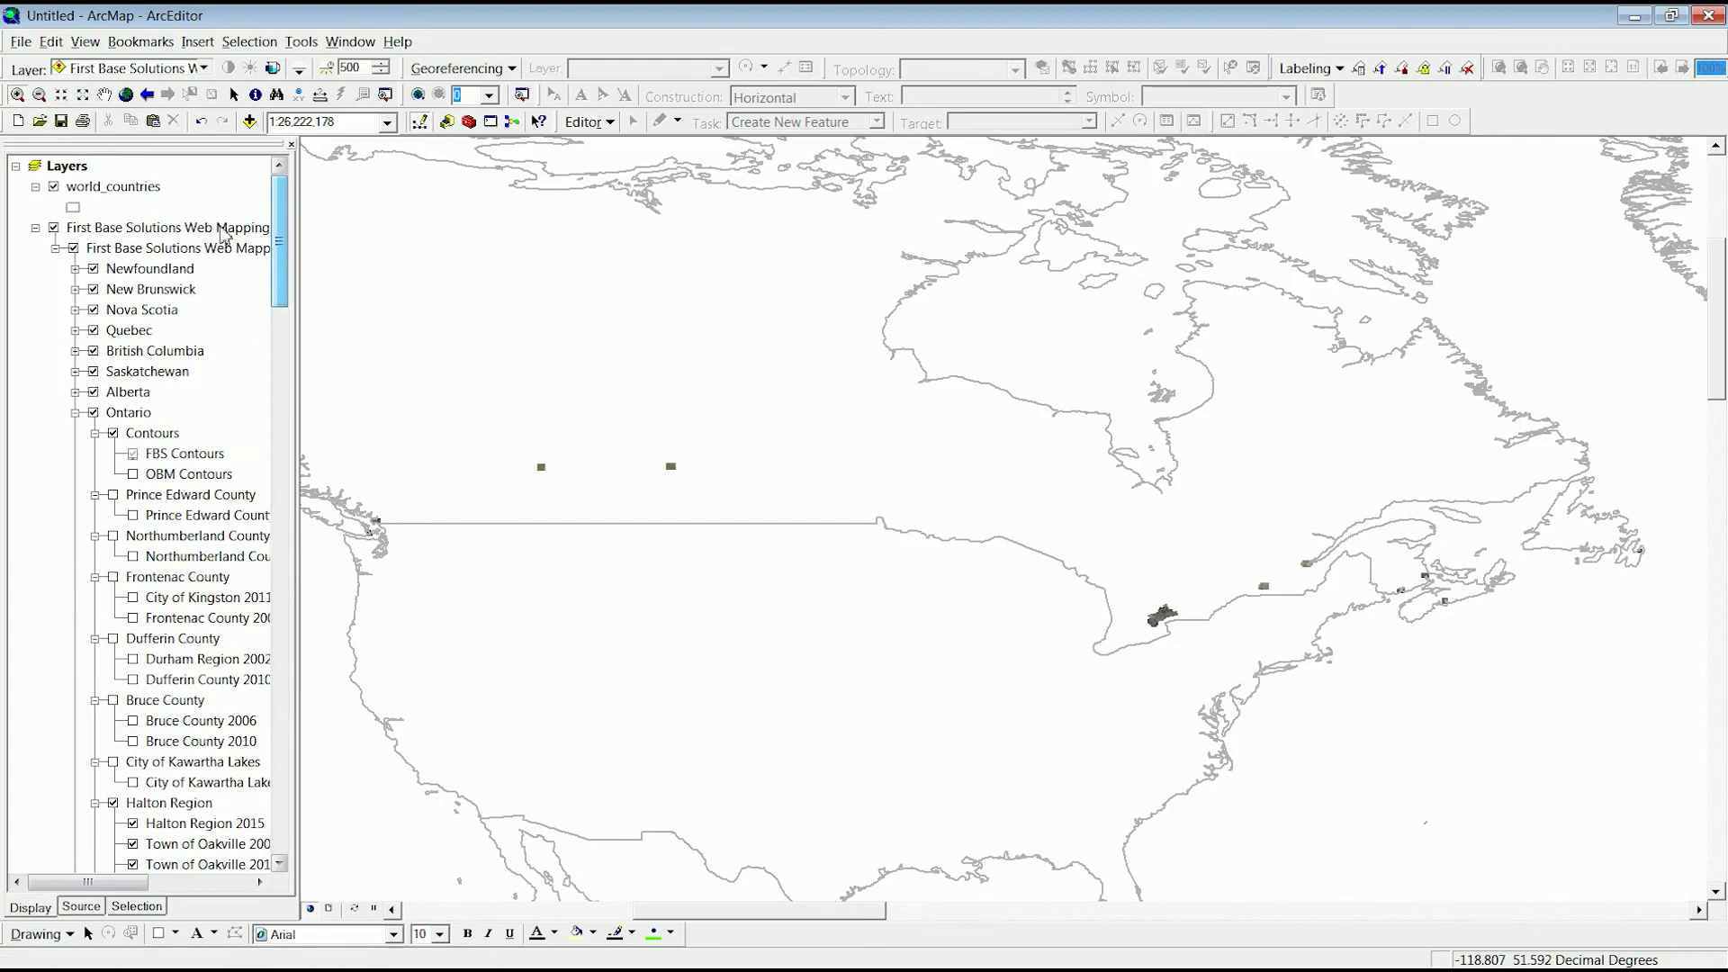
click(35, 228)
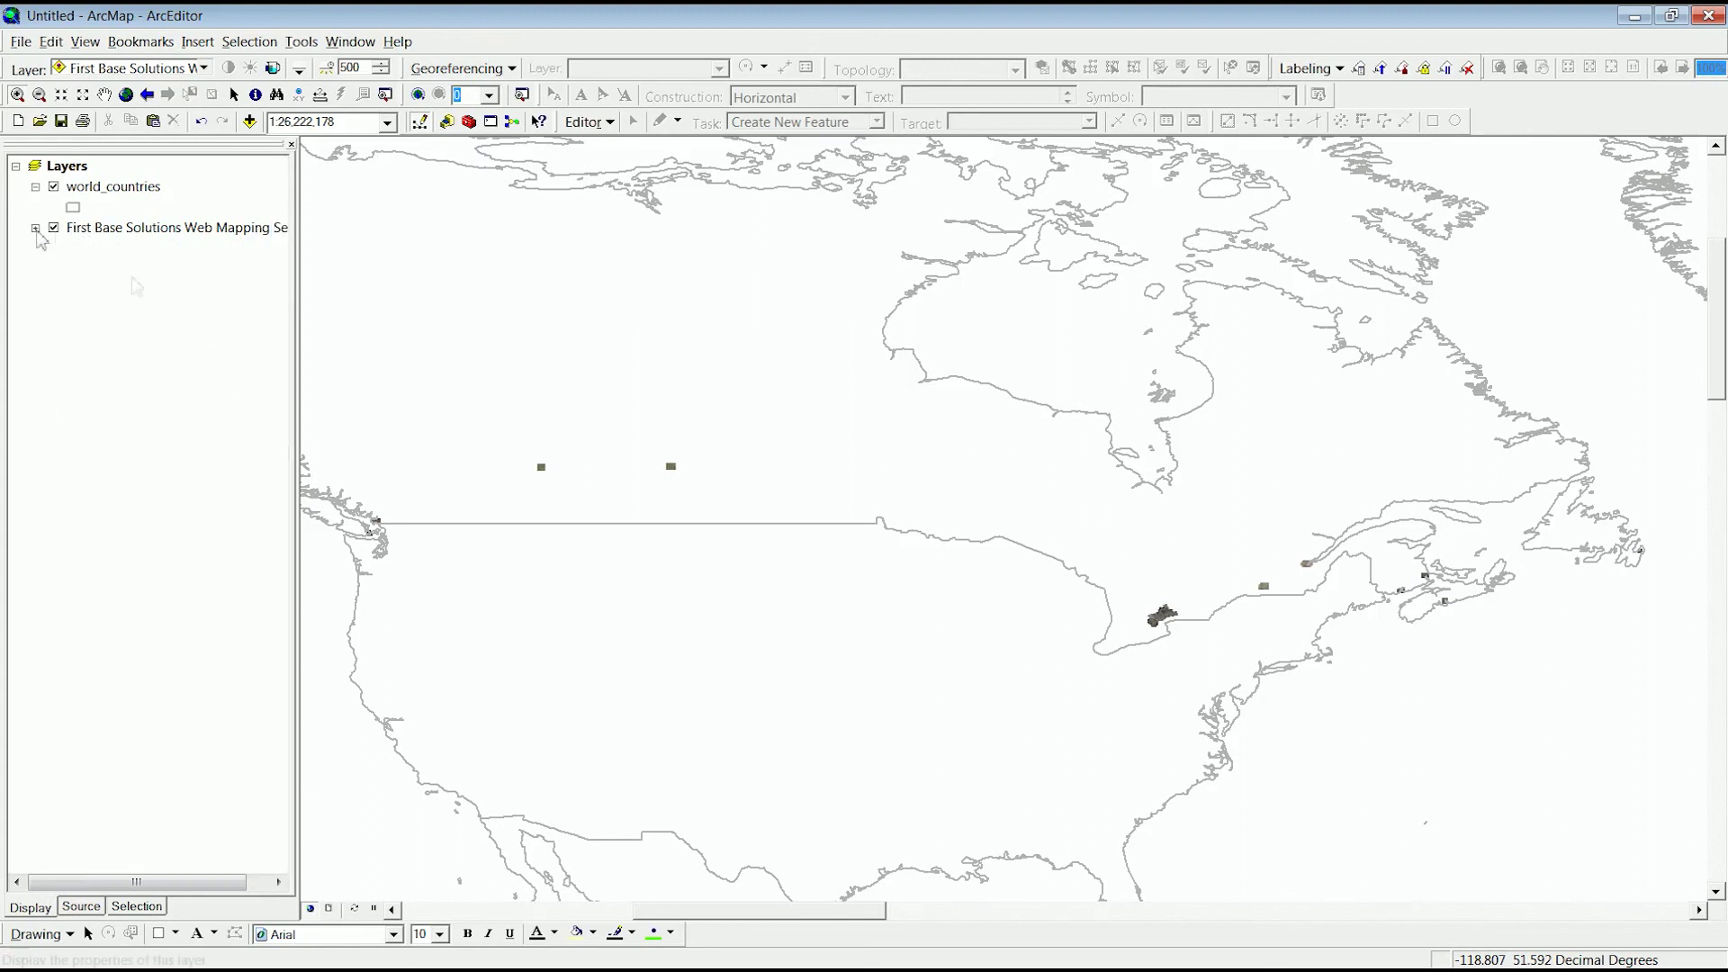
click(134, 234)
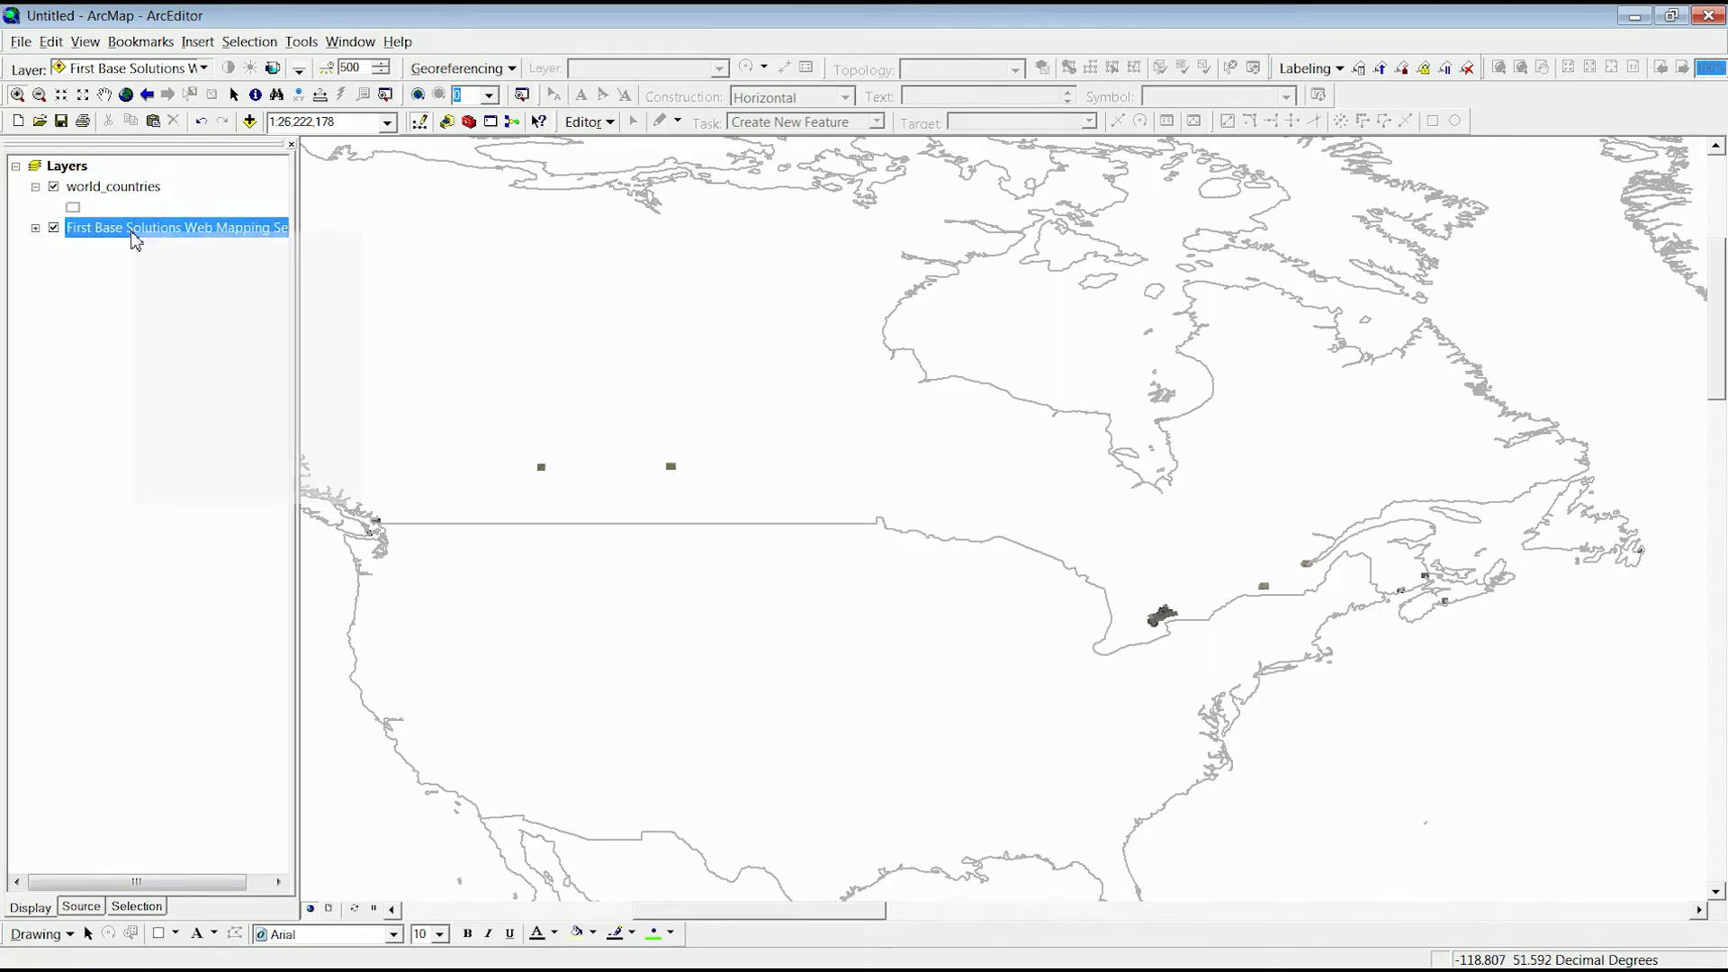
- Reproject the map to the WMS-supported NAD_1983_UTM_Zone_17N, accepting the coordinate system warning
right_click(134, 236)
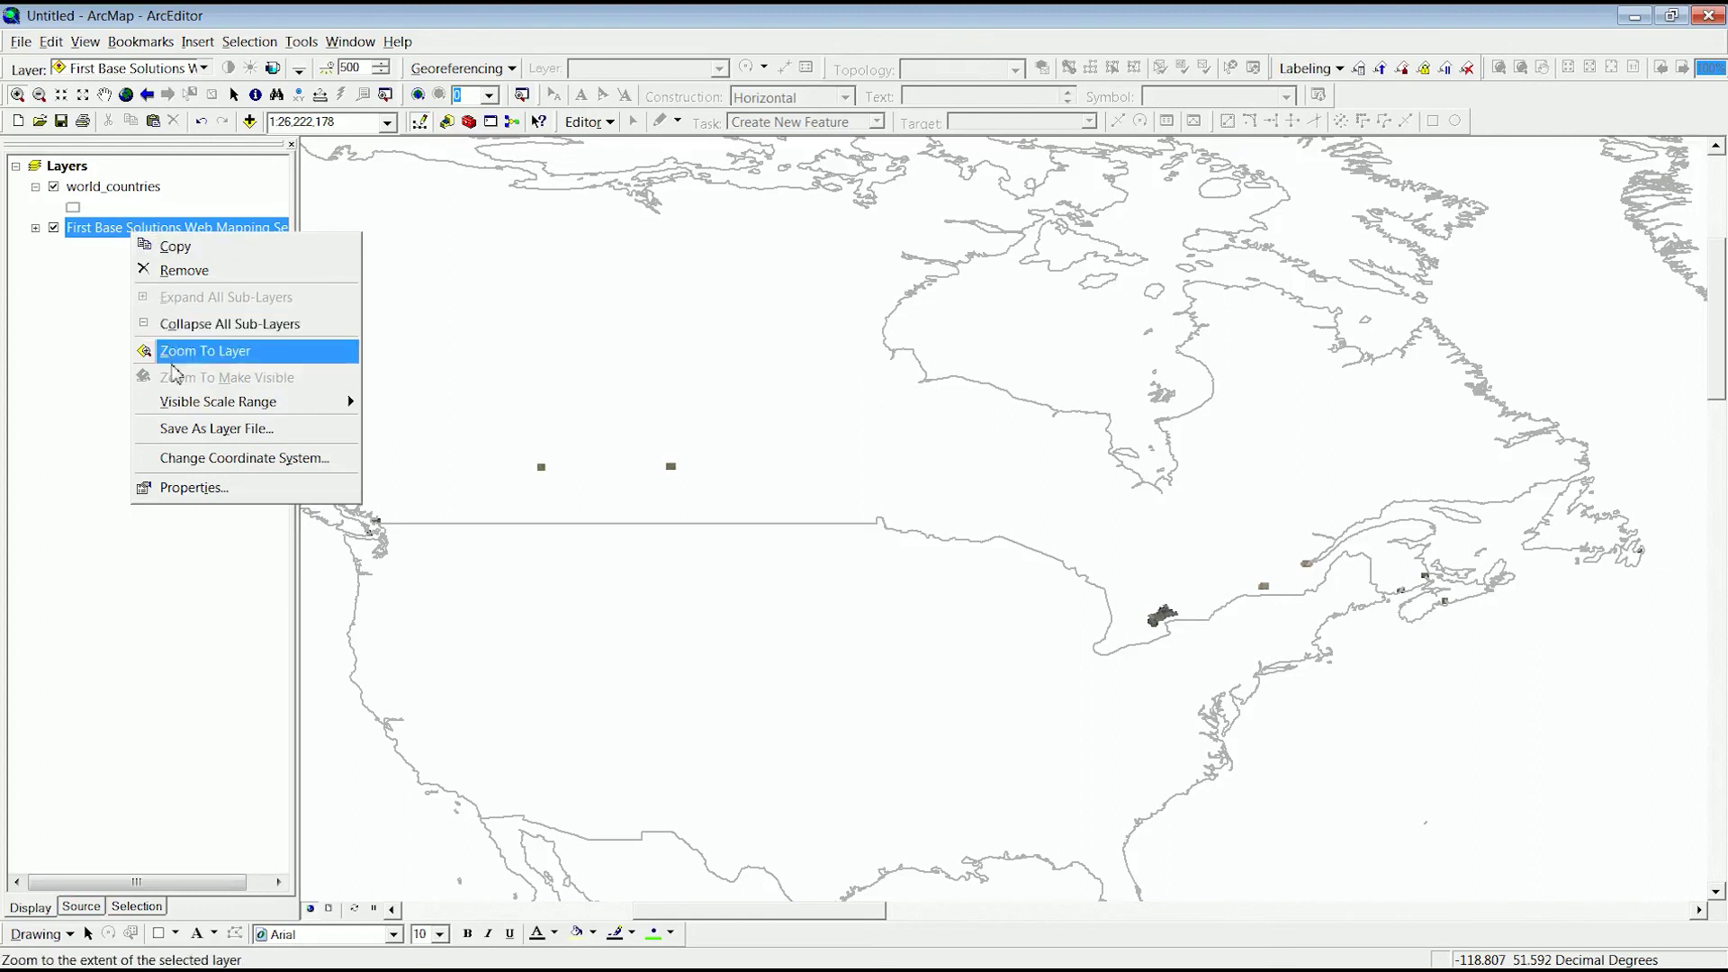
click(190, 460)
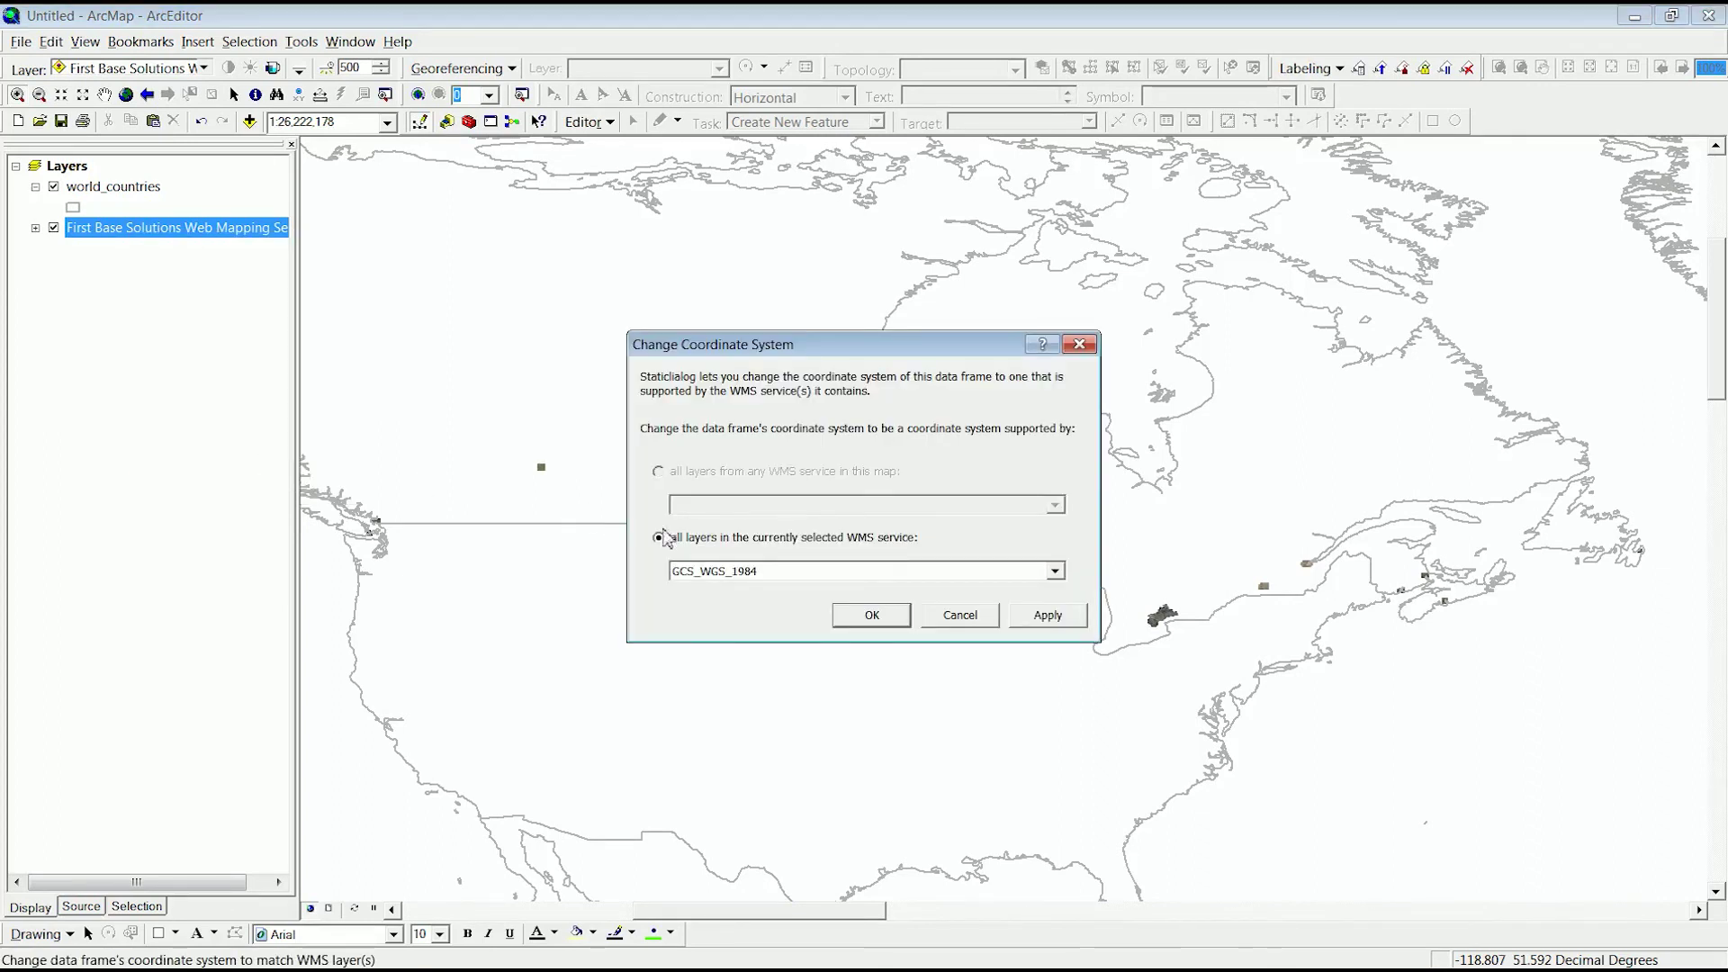
click(1054, 574)
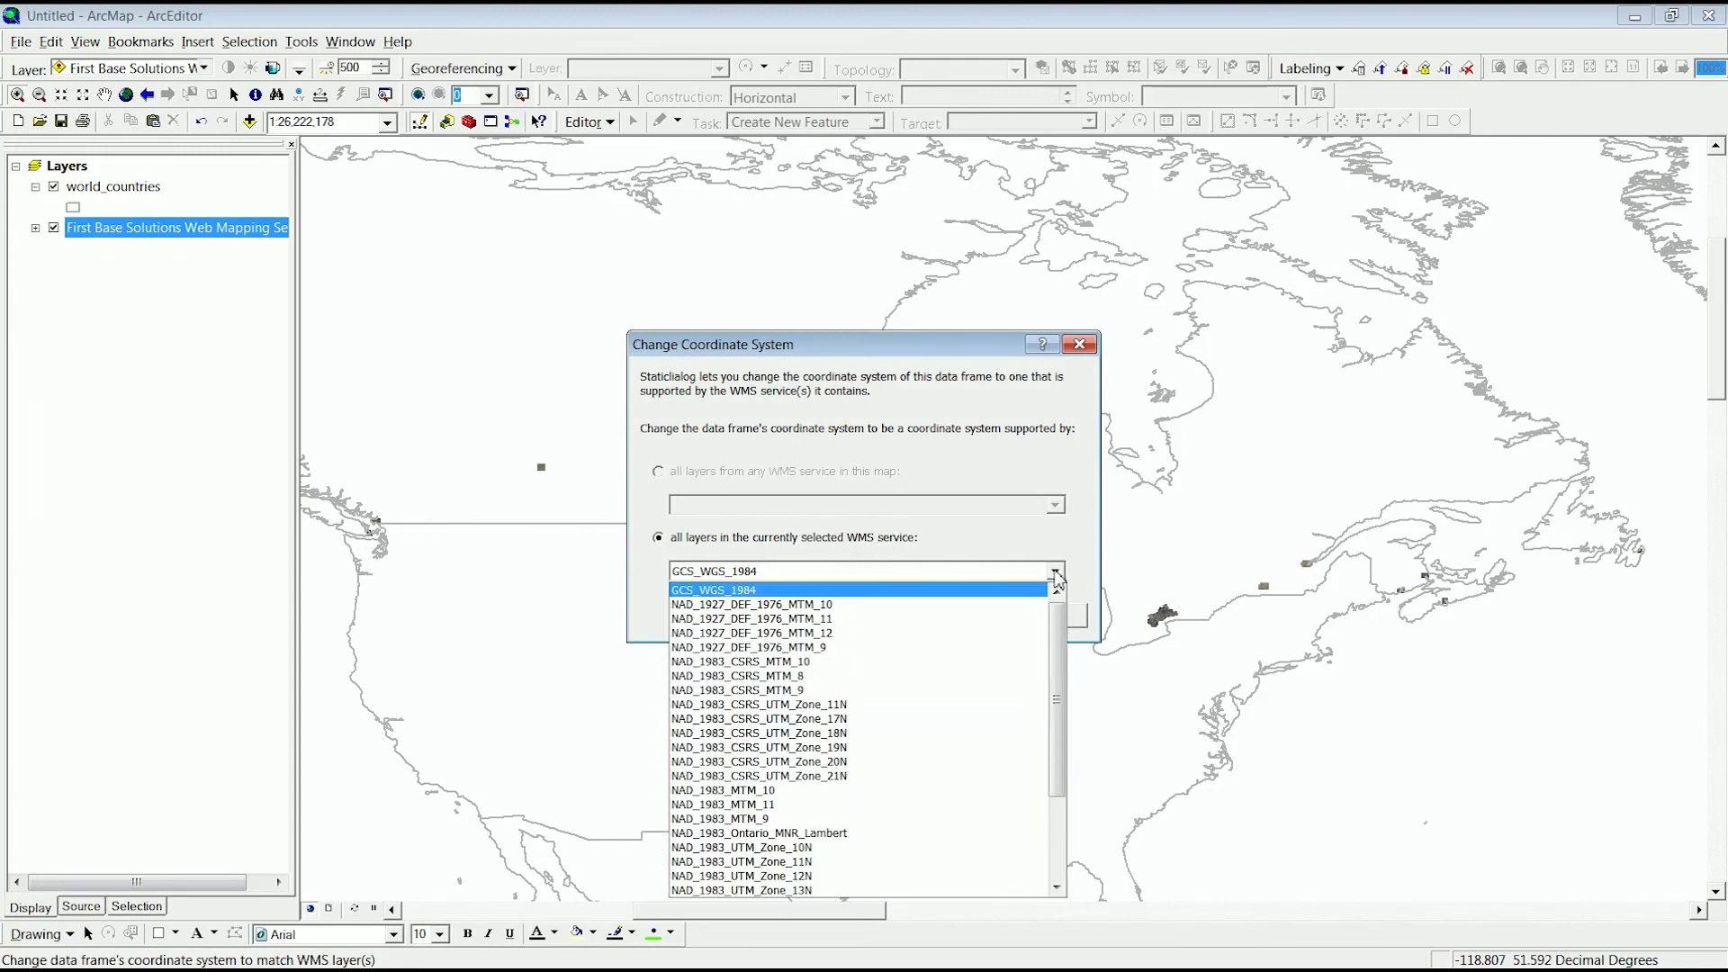
drag(1058, 671, 1060, 742)
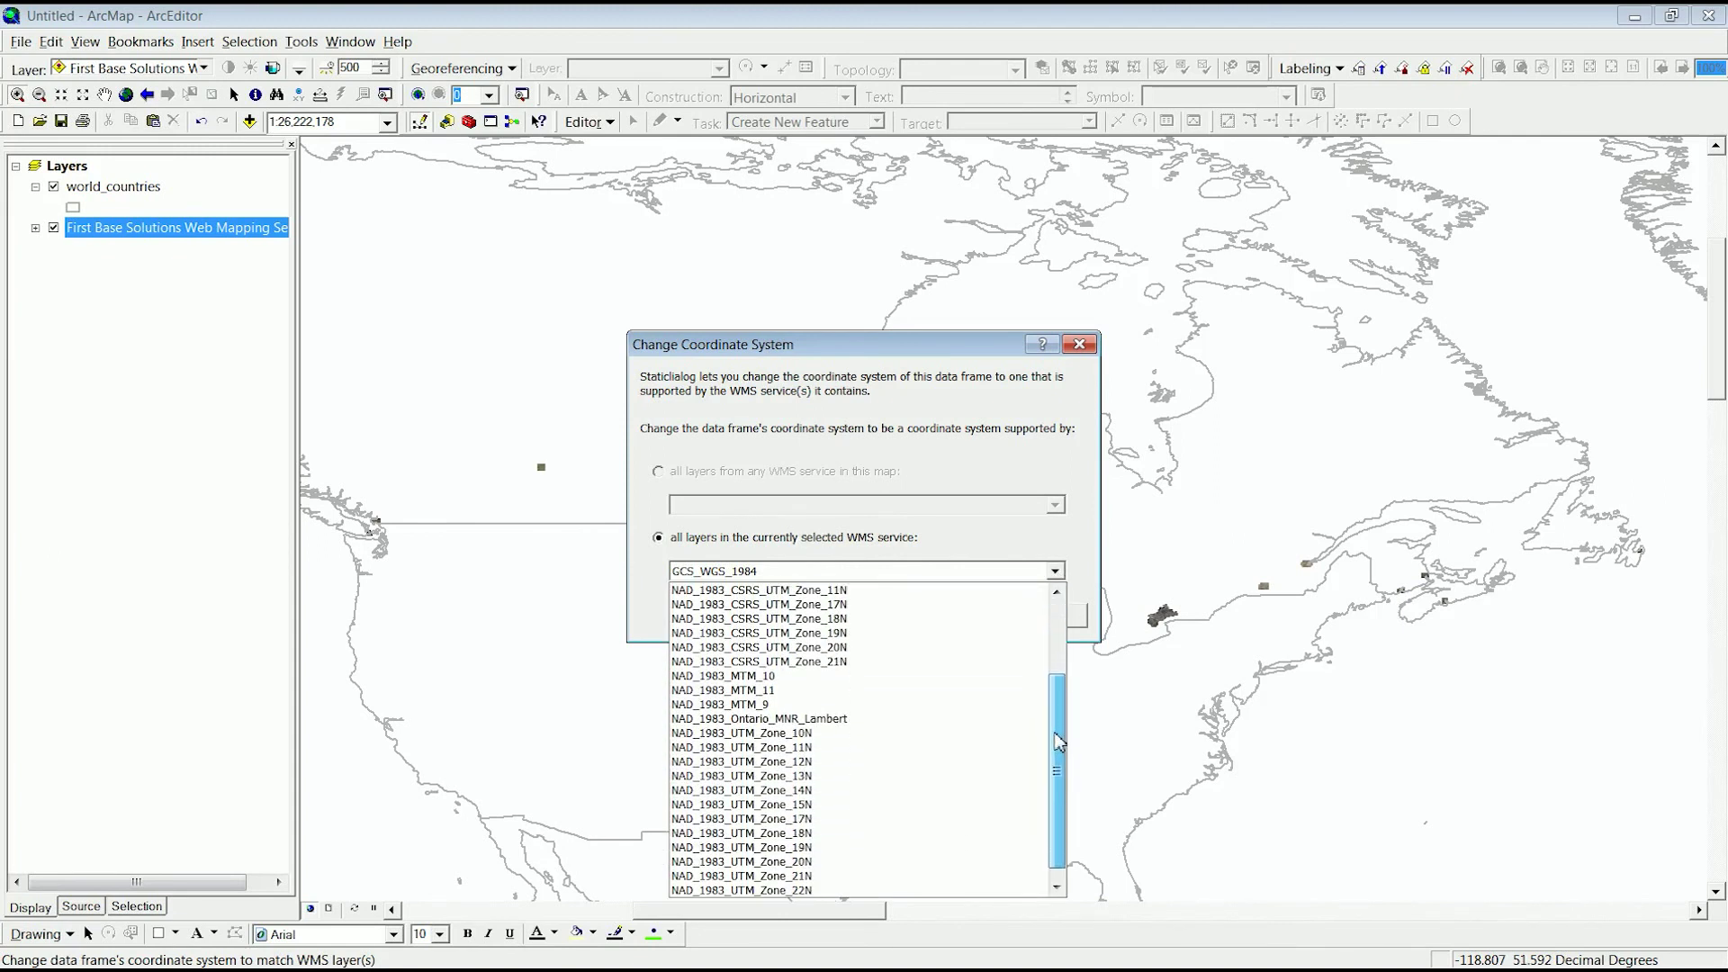
click(794, 819)
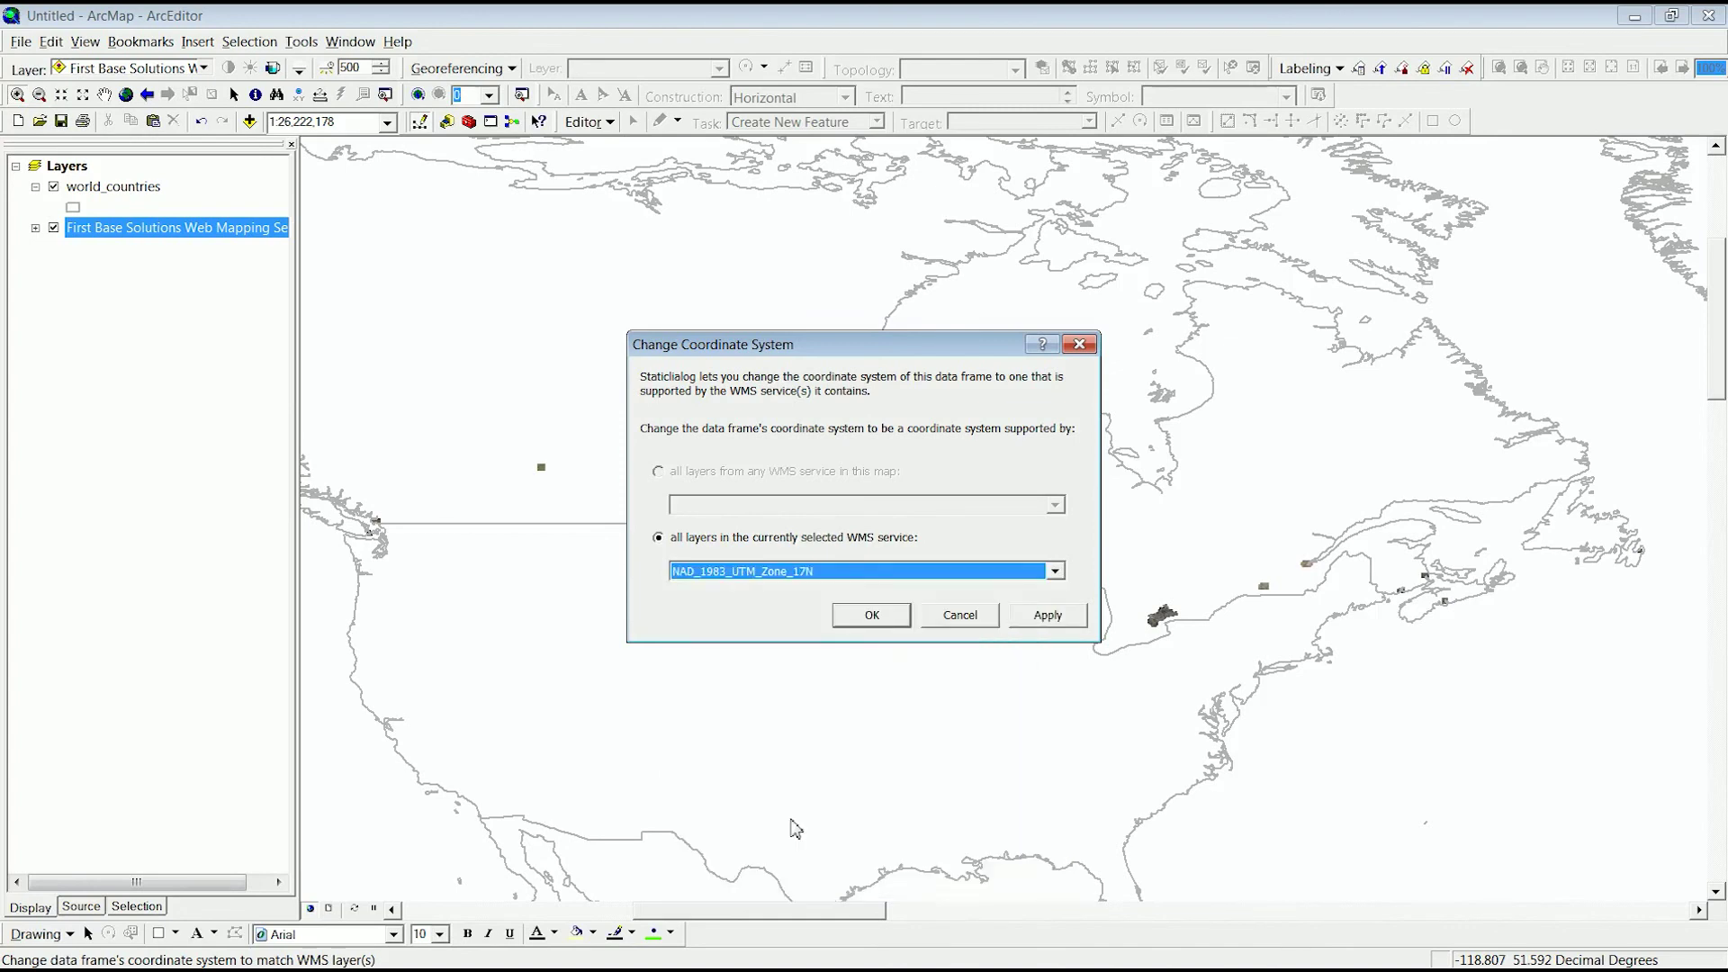
click(879, 615)
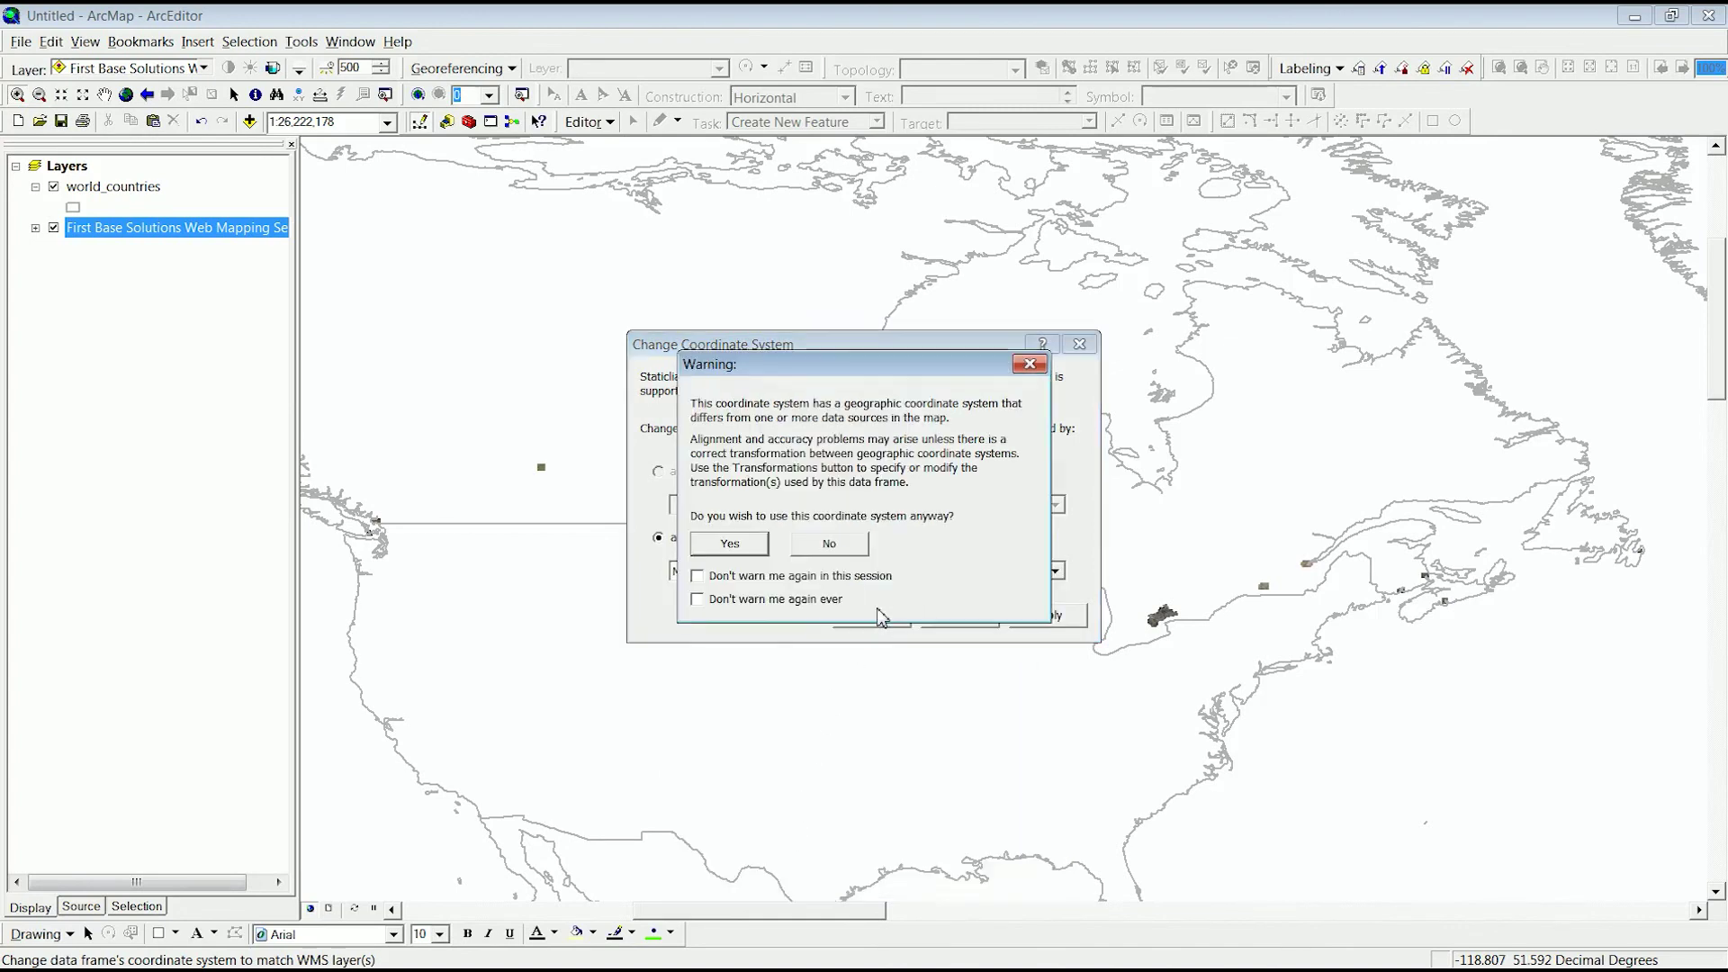
click(729, 544)
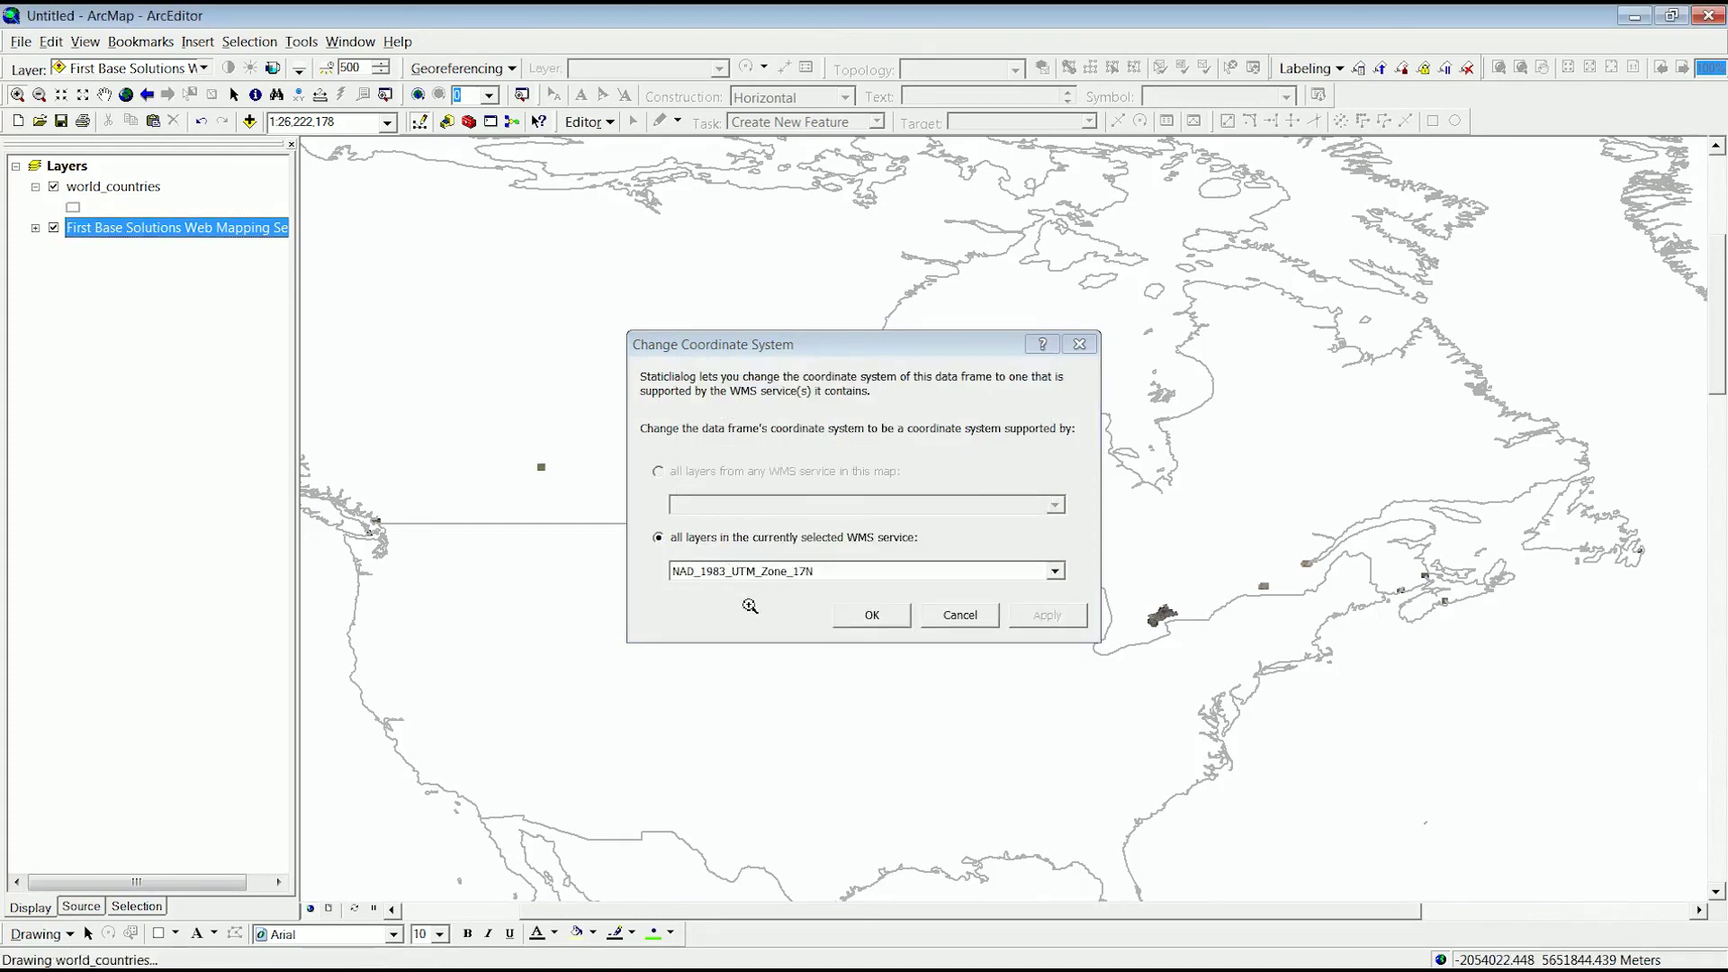
click(866, 616)
right_click(71, 165)
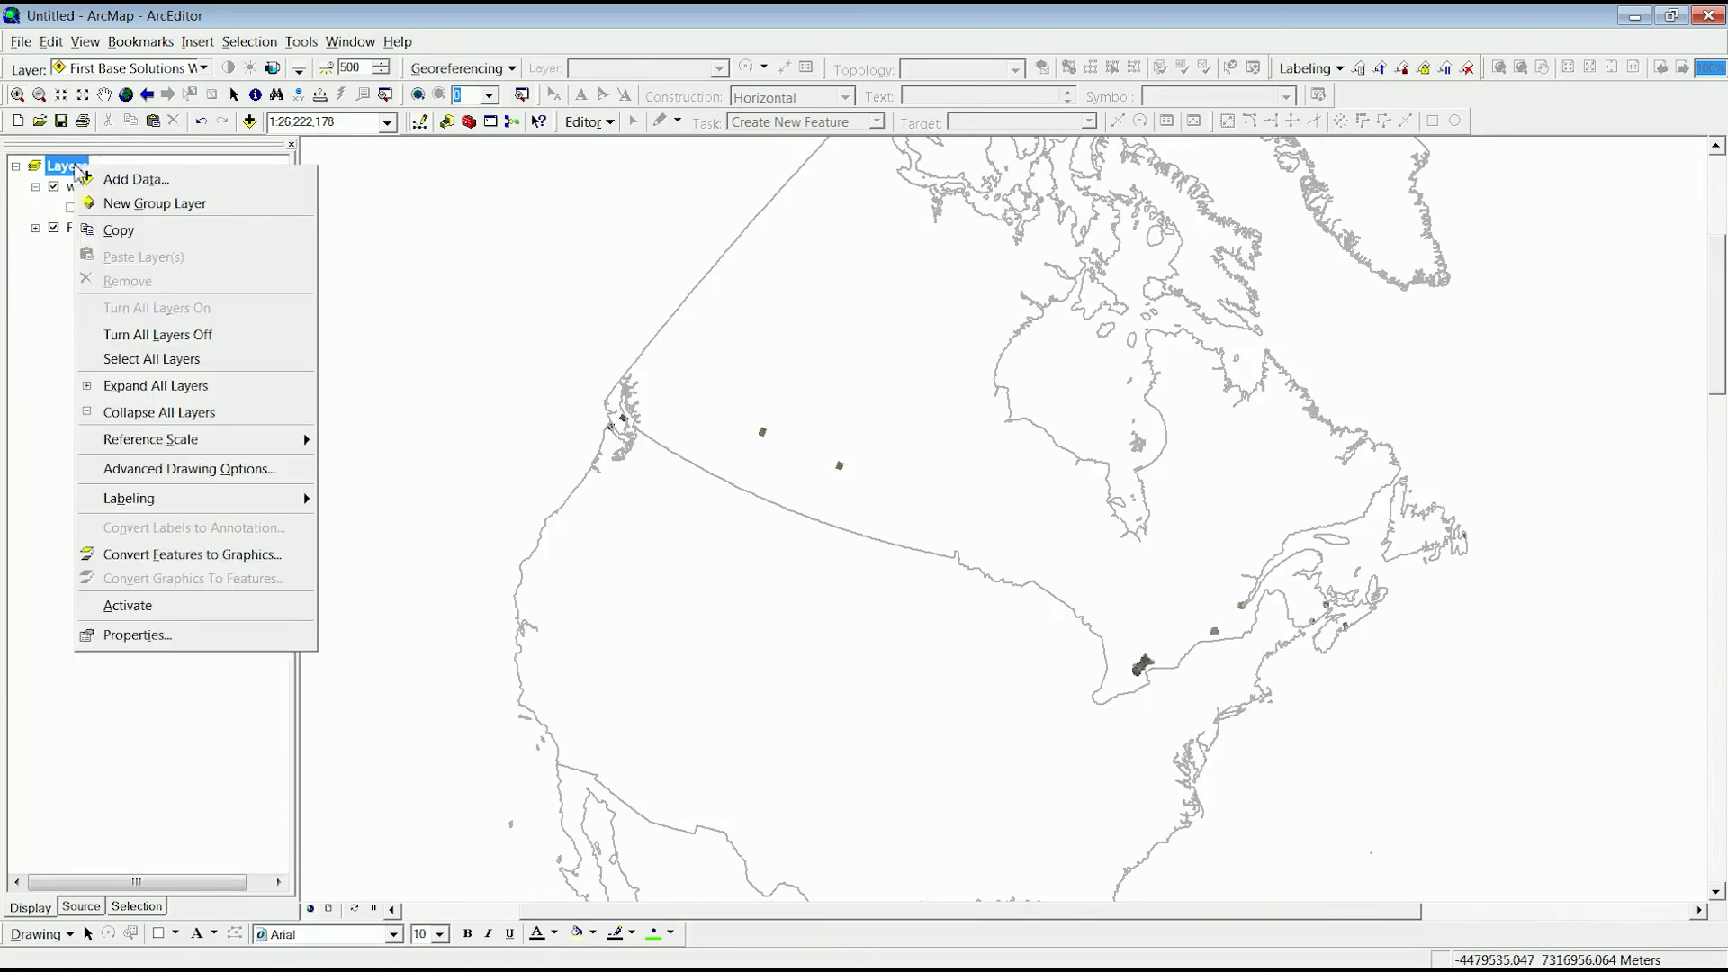
- Confirm NAD 1983 UTM Zone 17N in the data frame properties, then zoom into the dark imagery by the lake
click(161, 639)
click(805, 248)
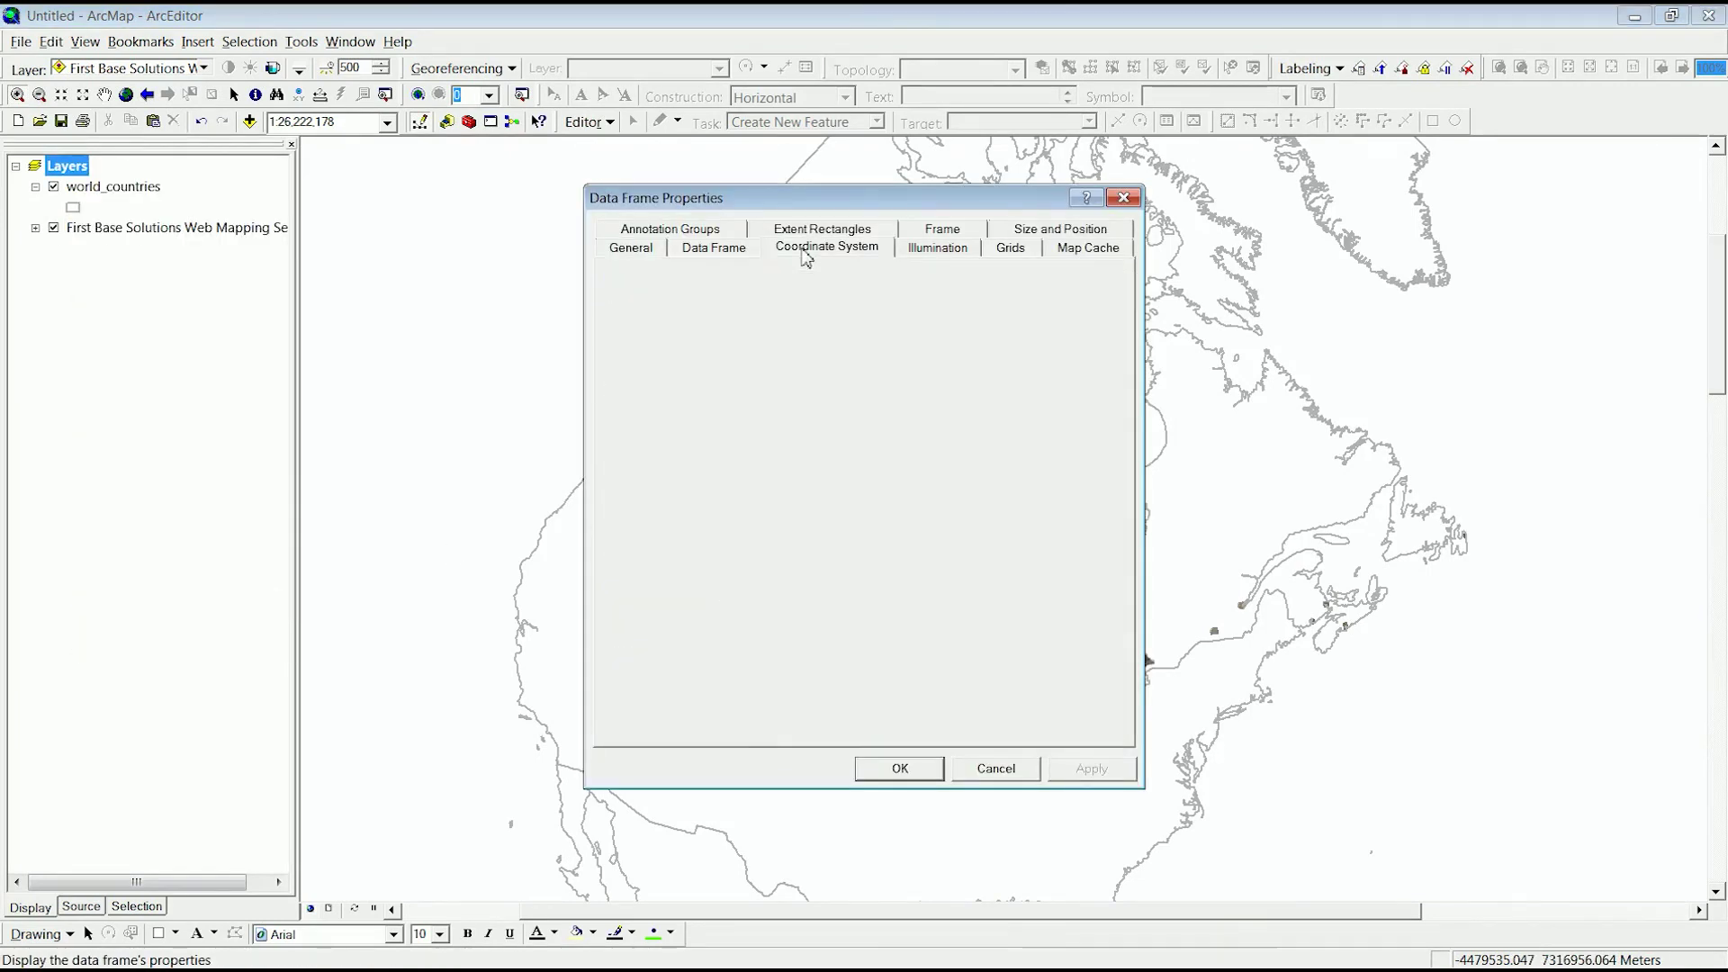
click(900, 768)
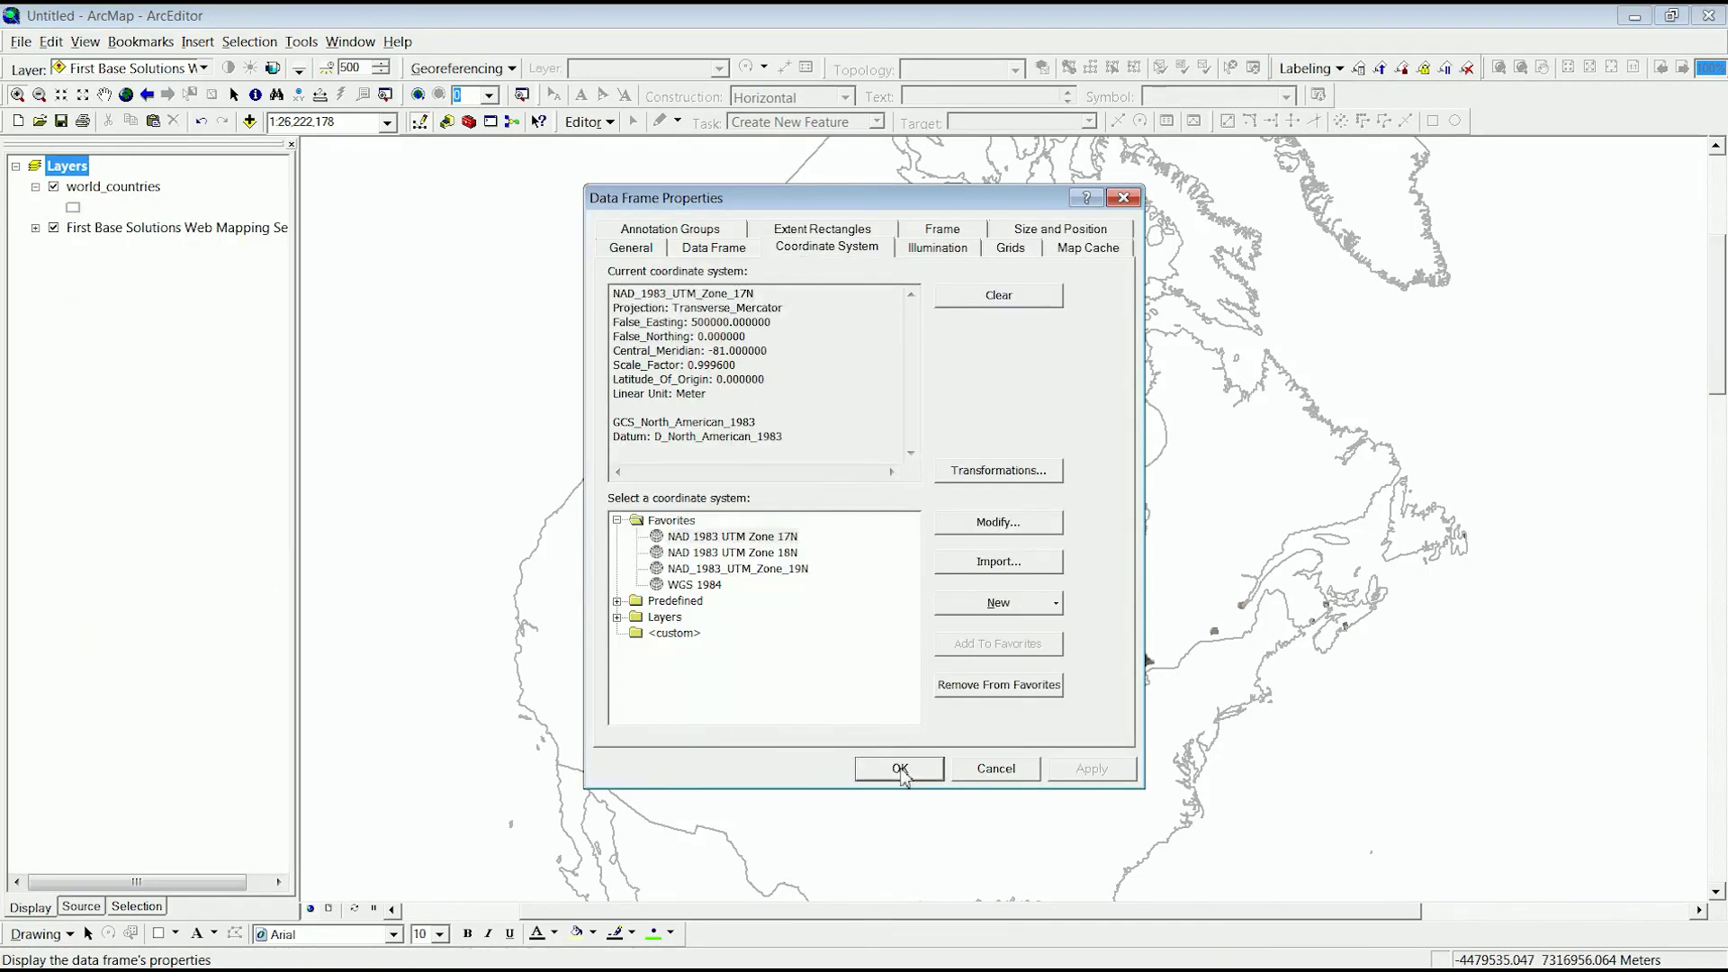
click(736, 543)
drag(1123, 643, 1184, 706)
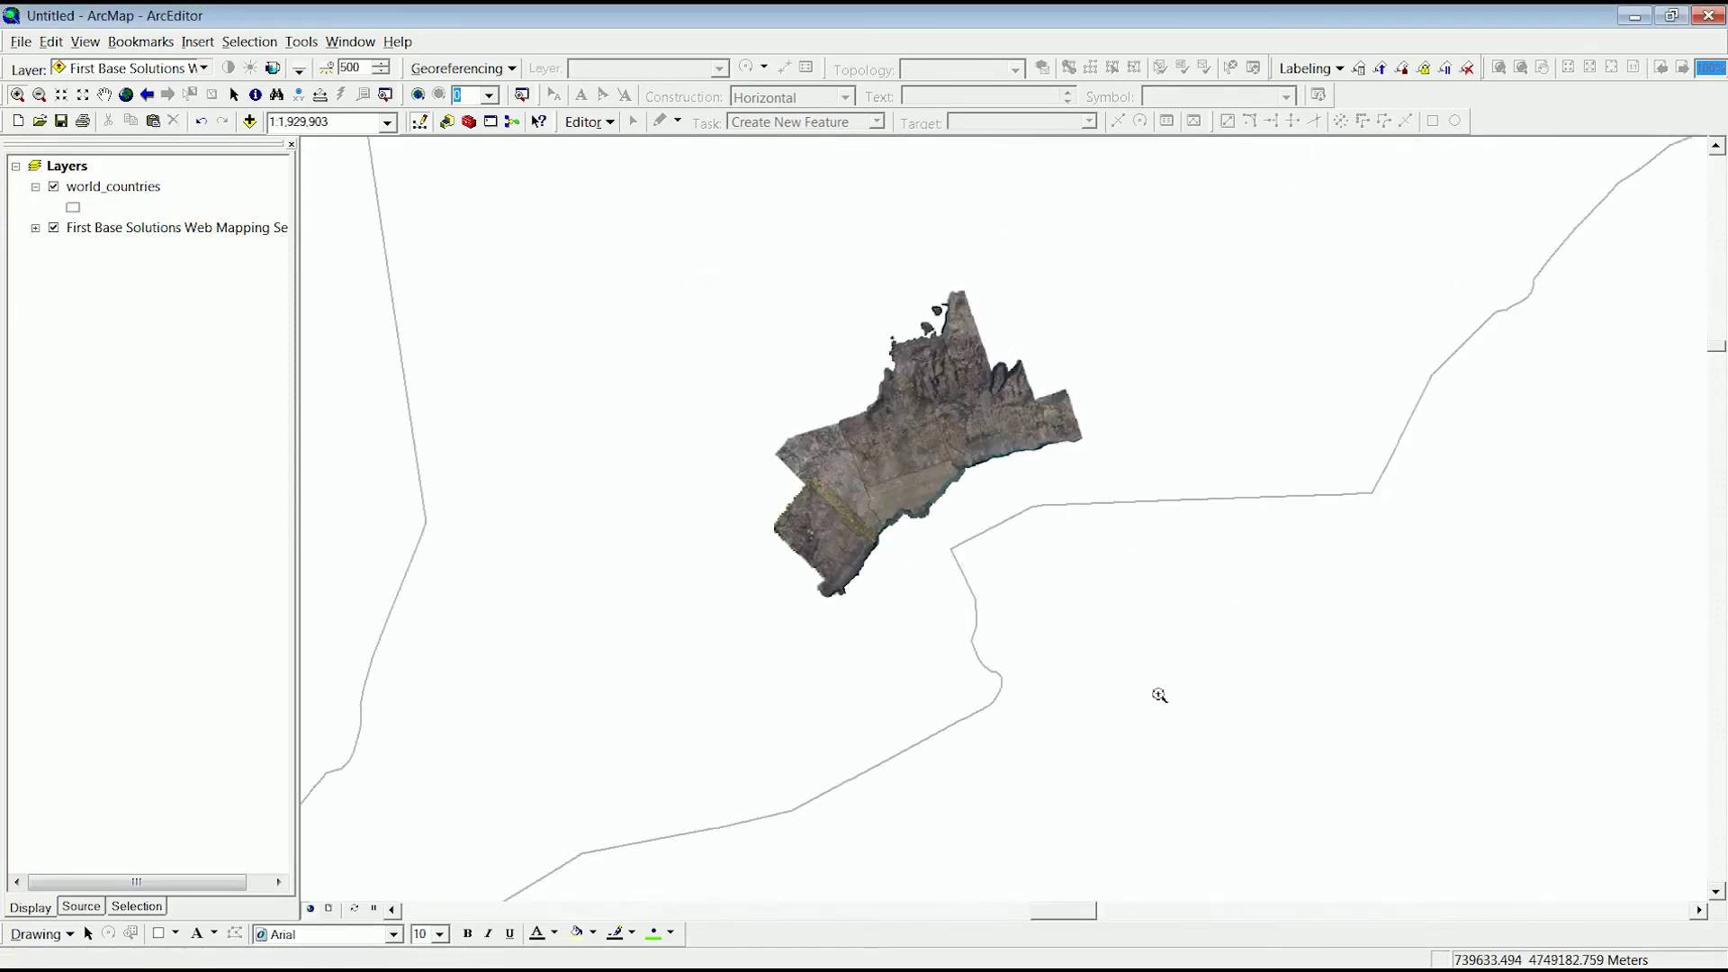
drag(850, 453, 961, 530)
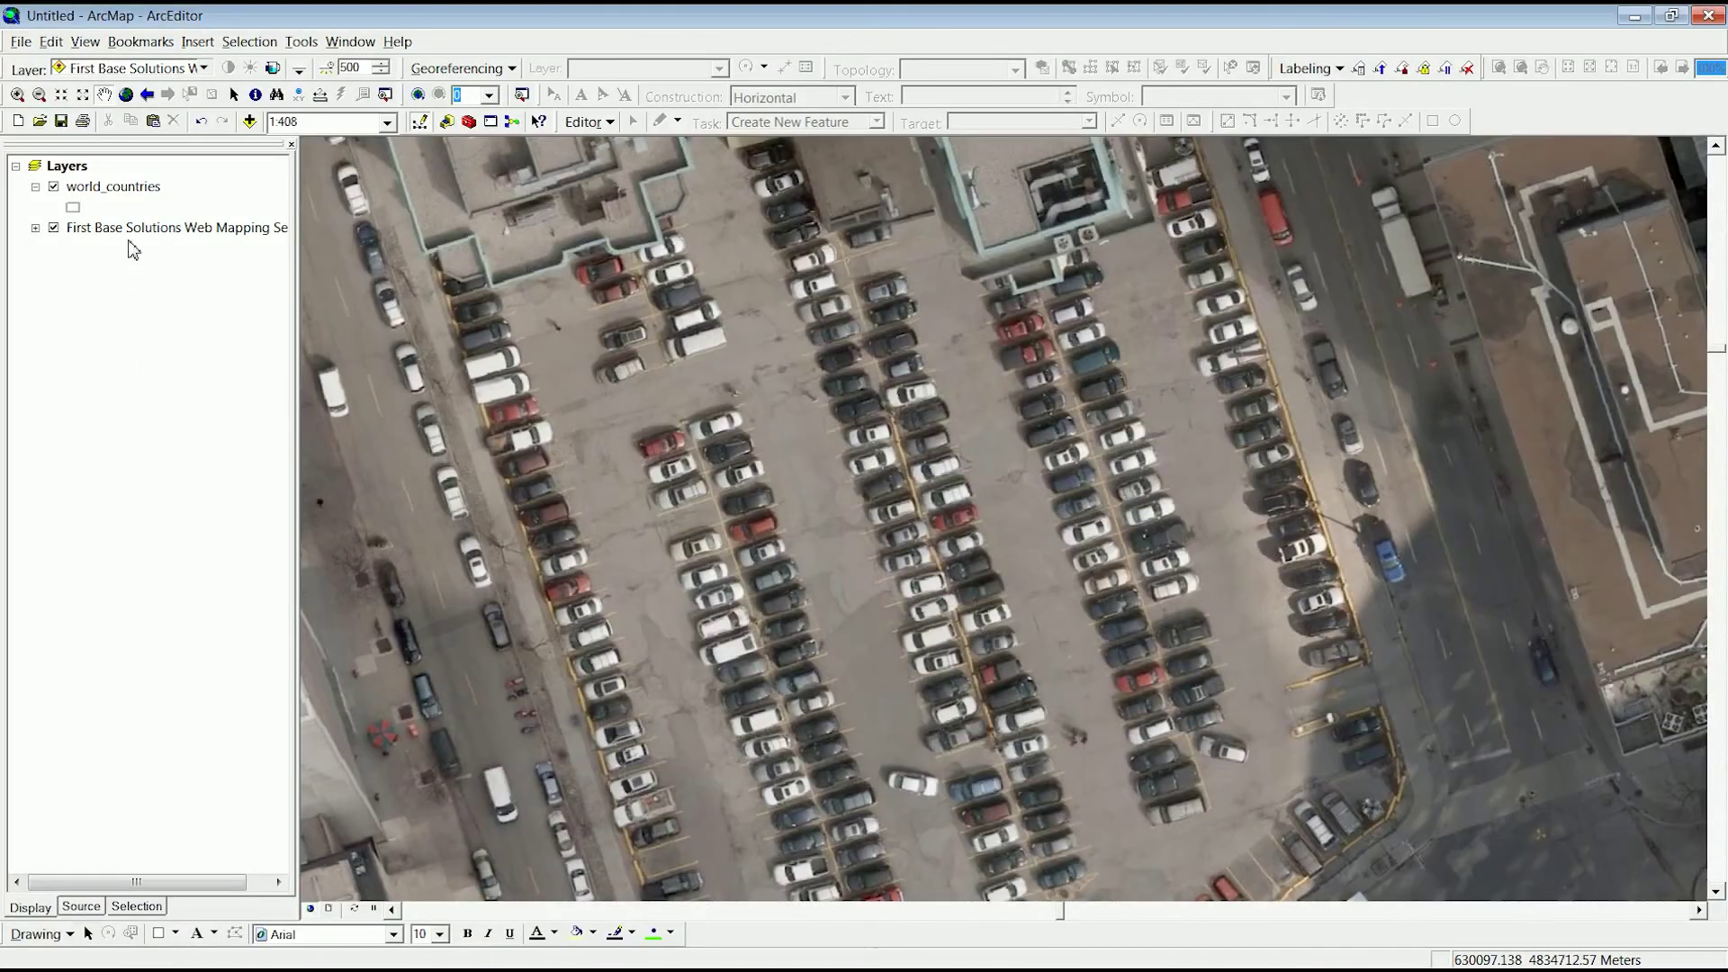
- Review the First Base Solutions WMS layer's source details, then show its included sublayers list
right_click(129, 231)
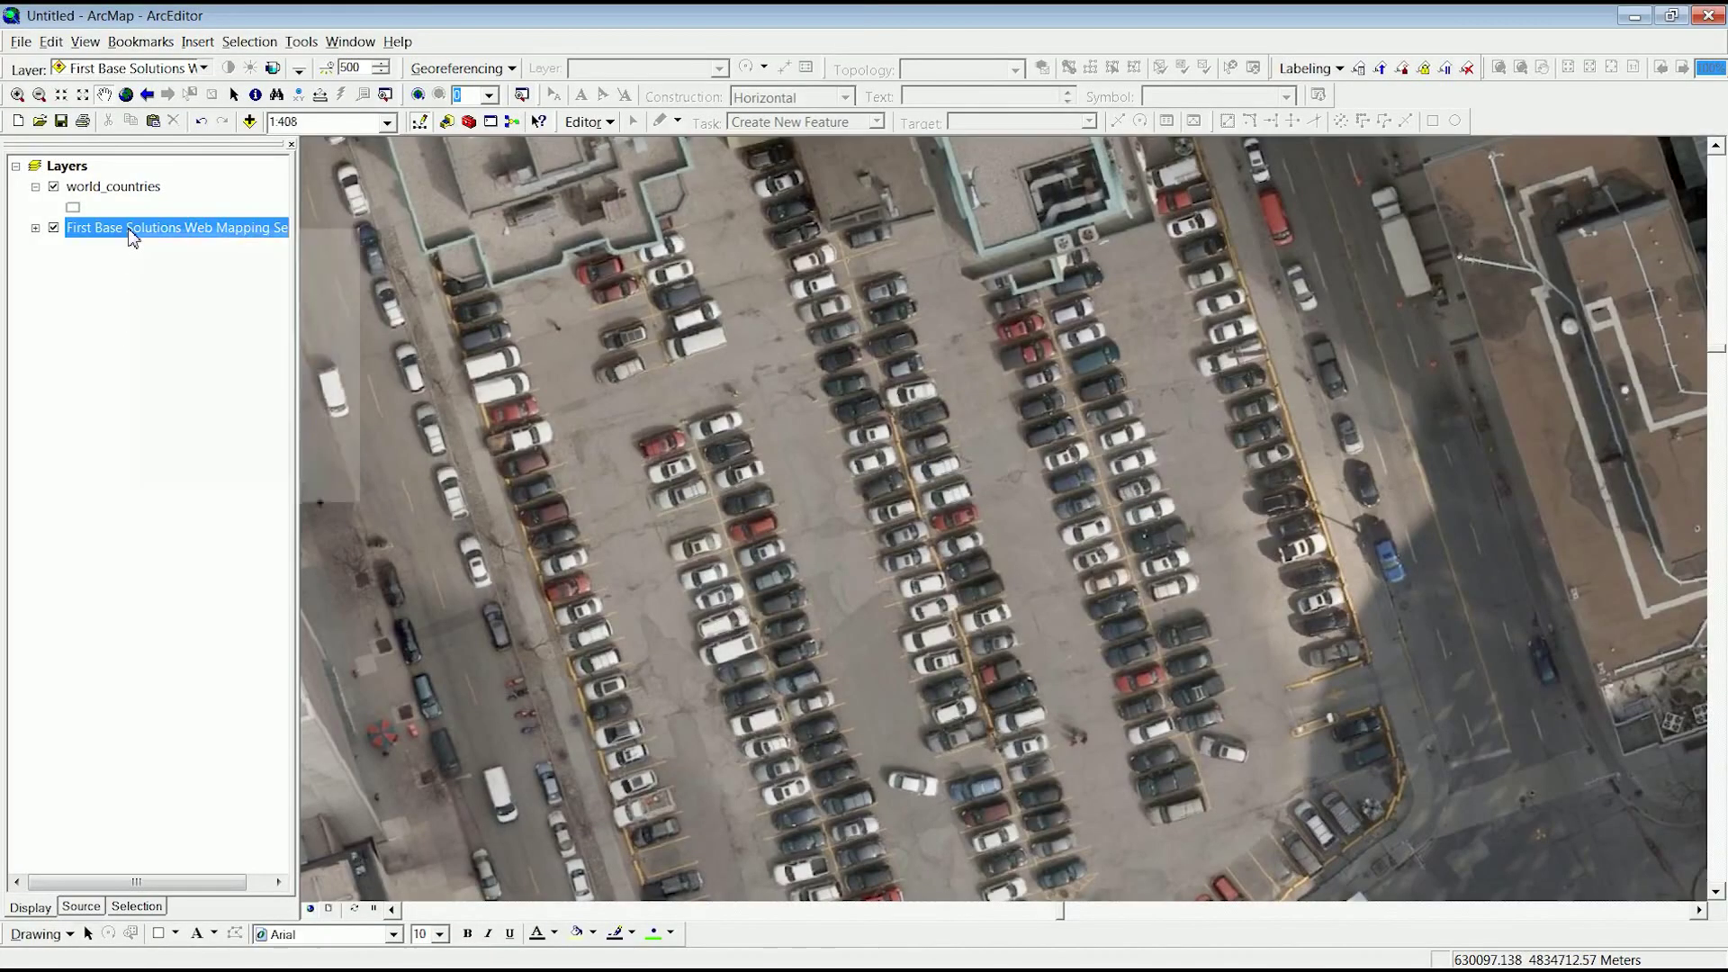
click(182, 487)
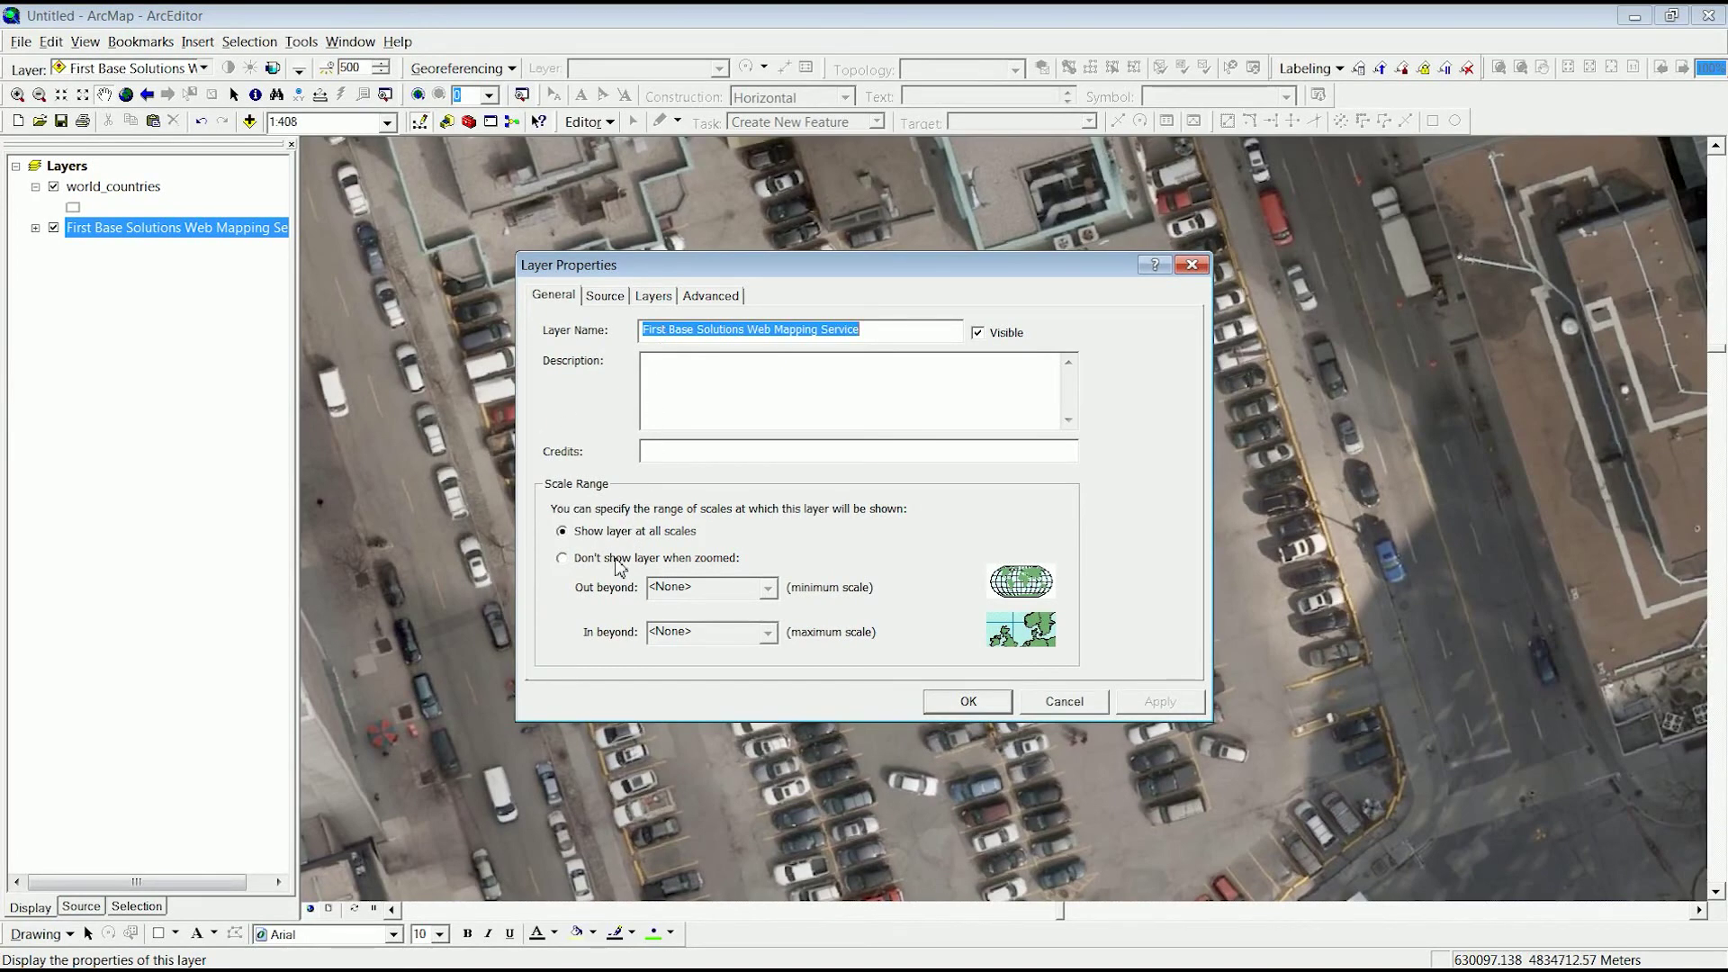
click(603, 300)
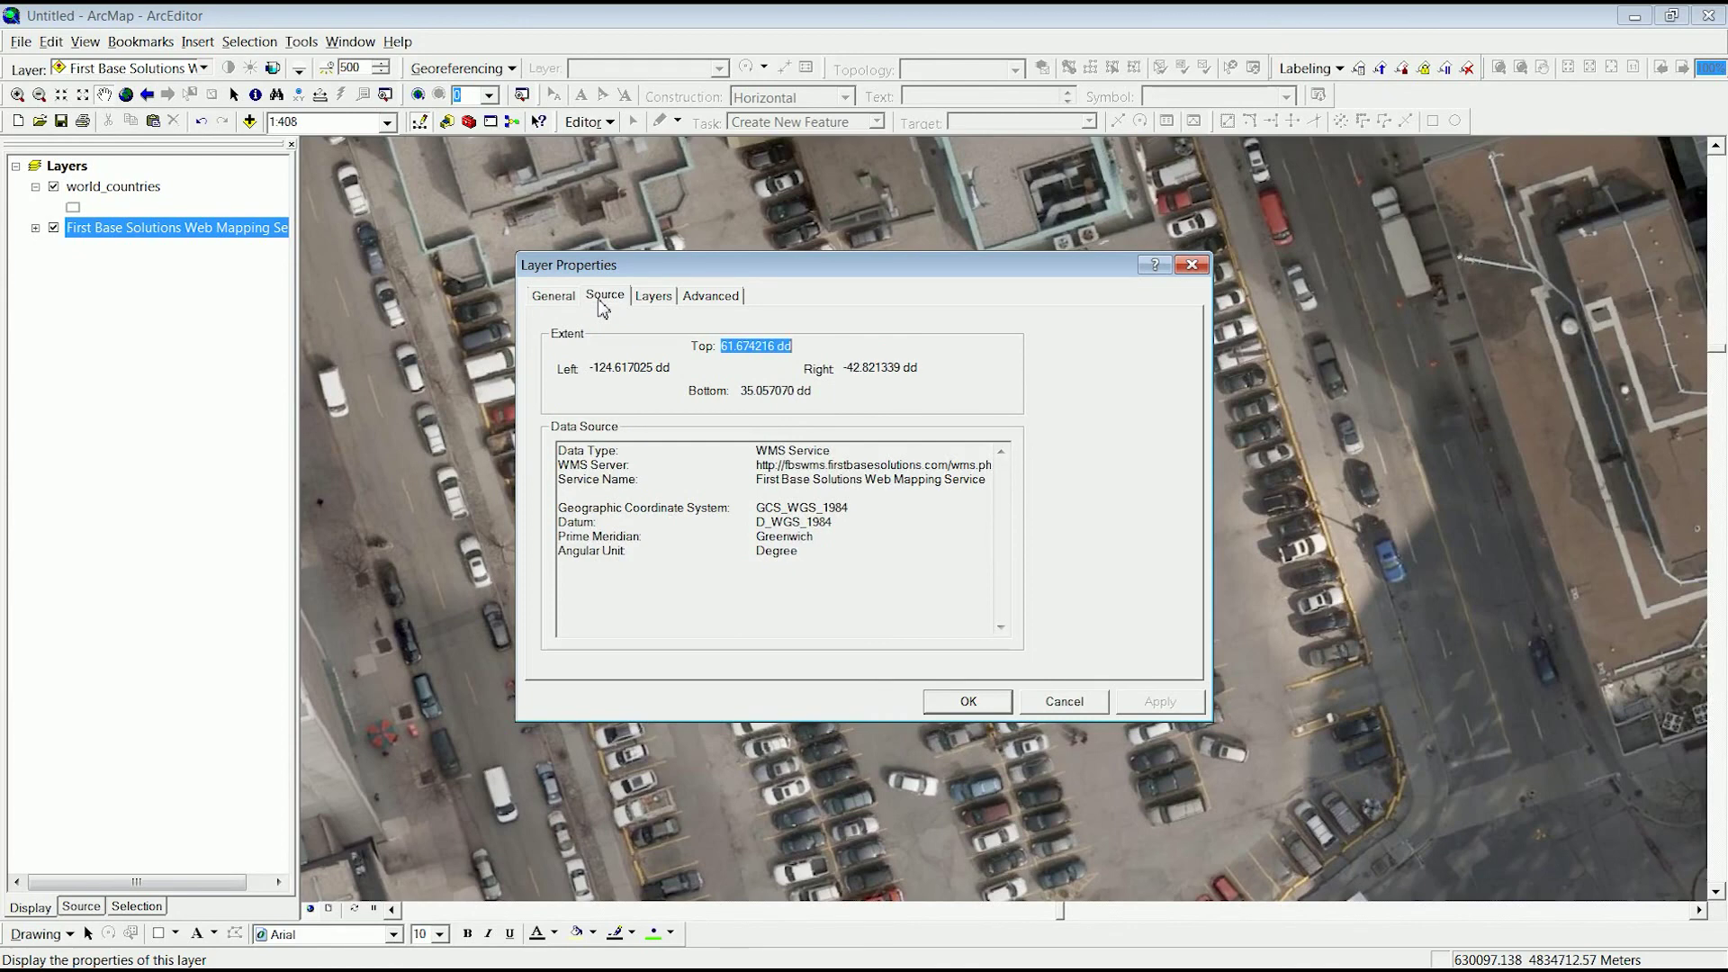
drag(754, 464, 899, 486)
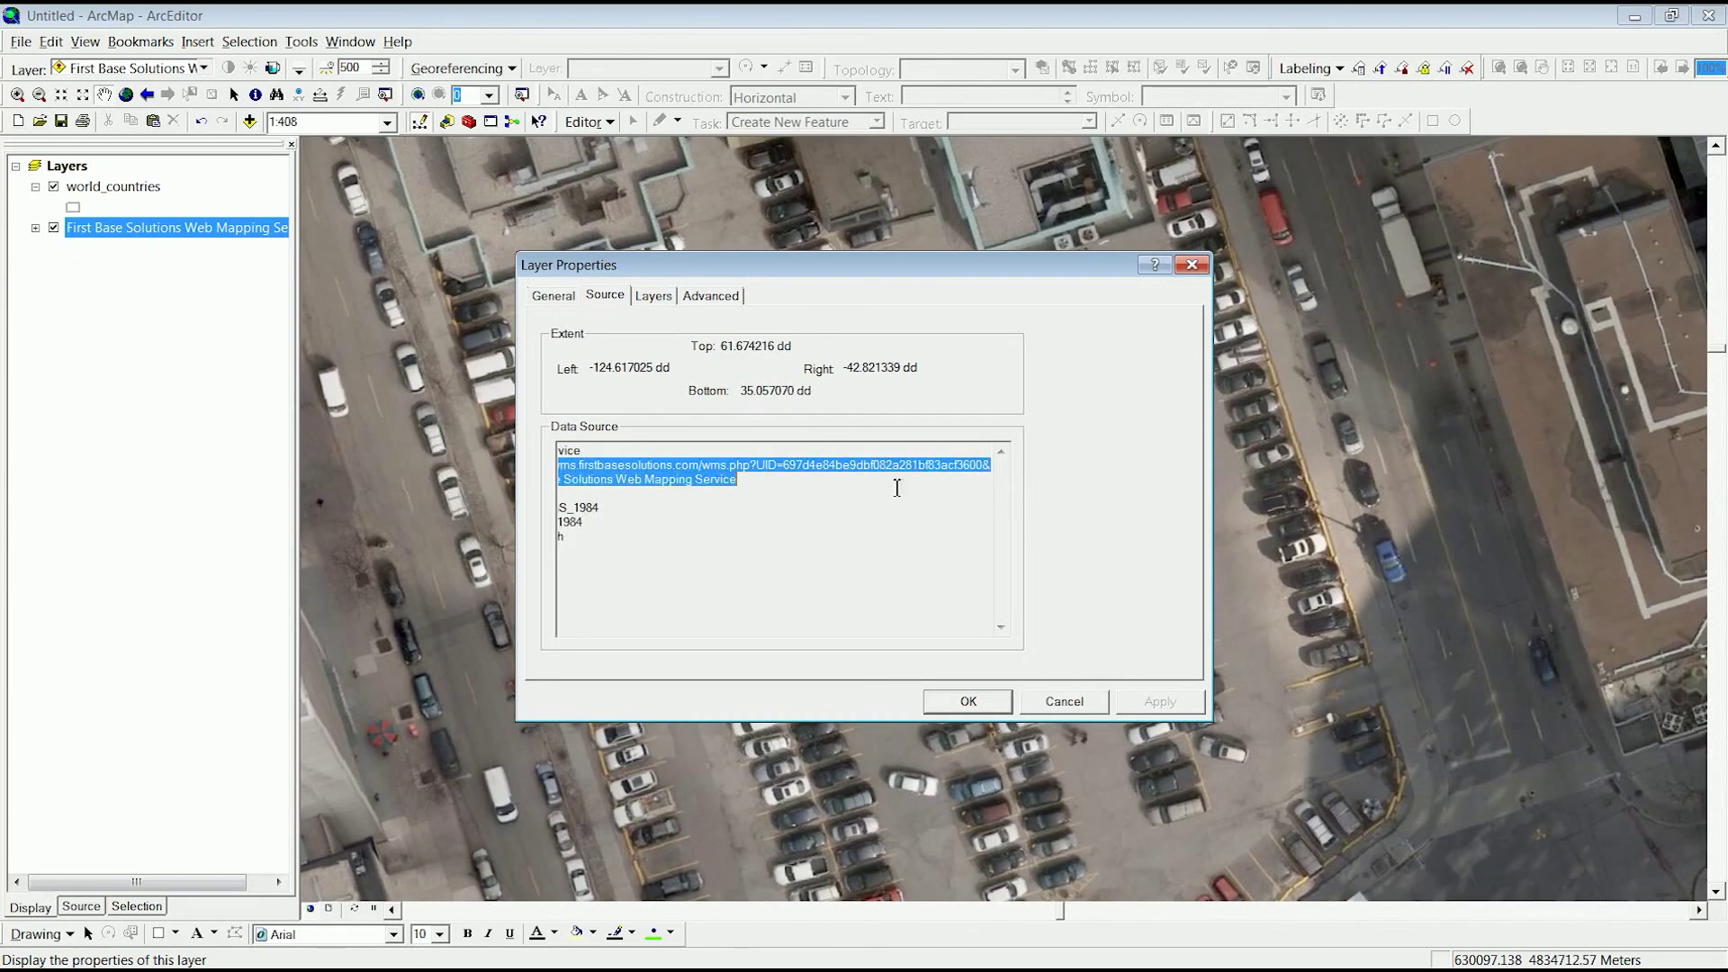
click(829, 532)
click(660, 302)
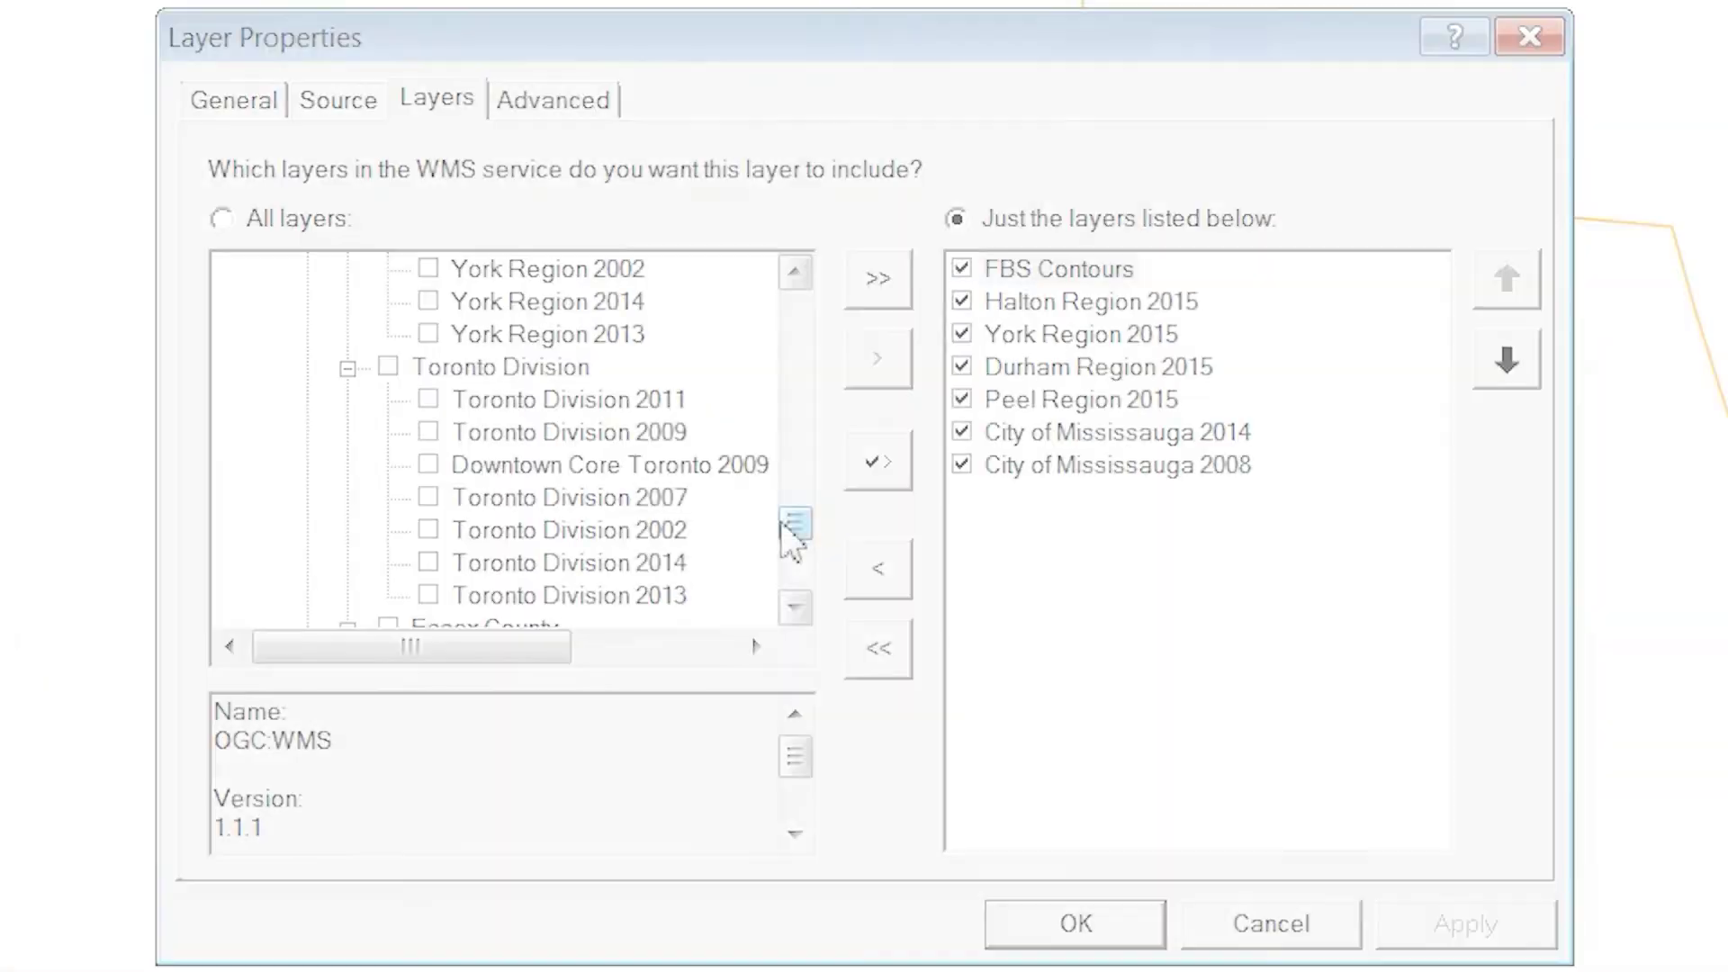
- Include and check Toronto Division 2014, remove Durham Region 2015, and apply the sublayer changes
click(755, 524)
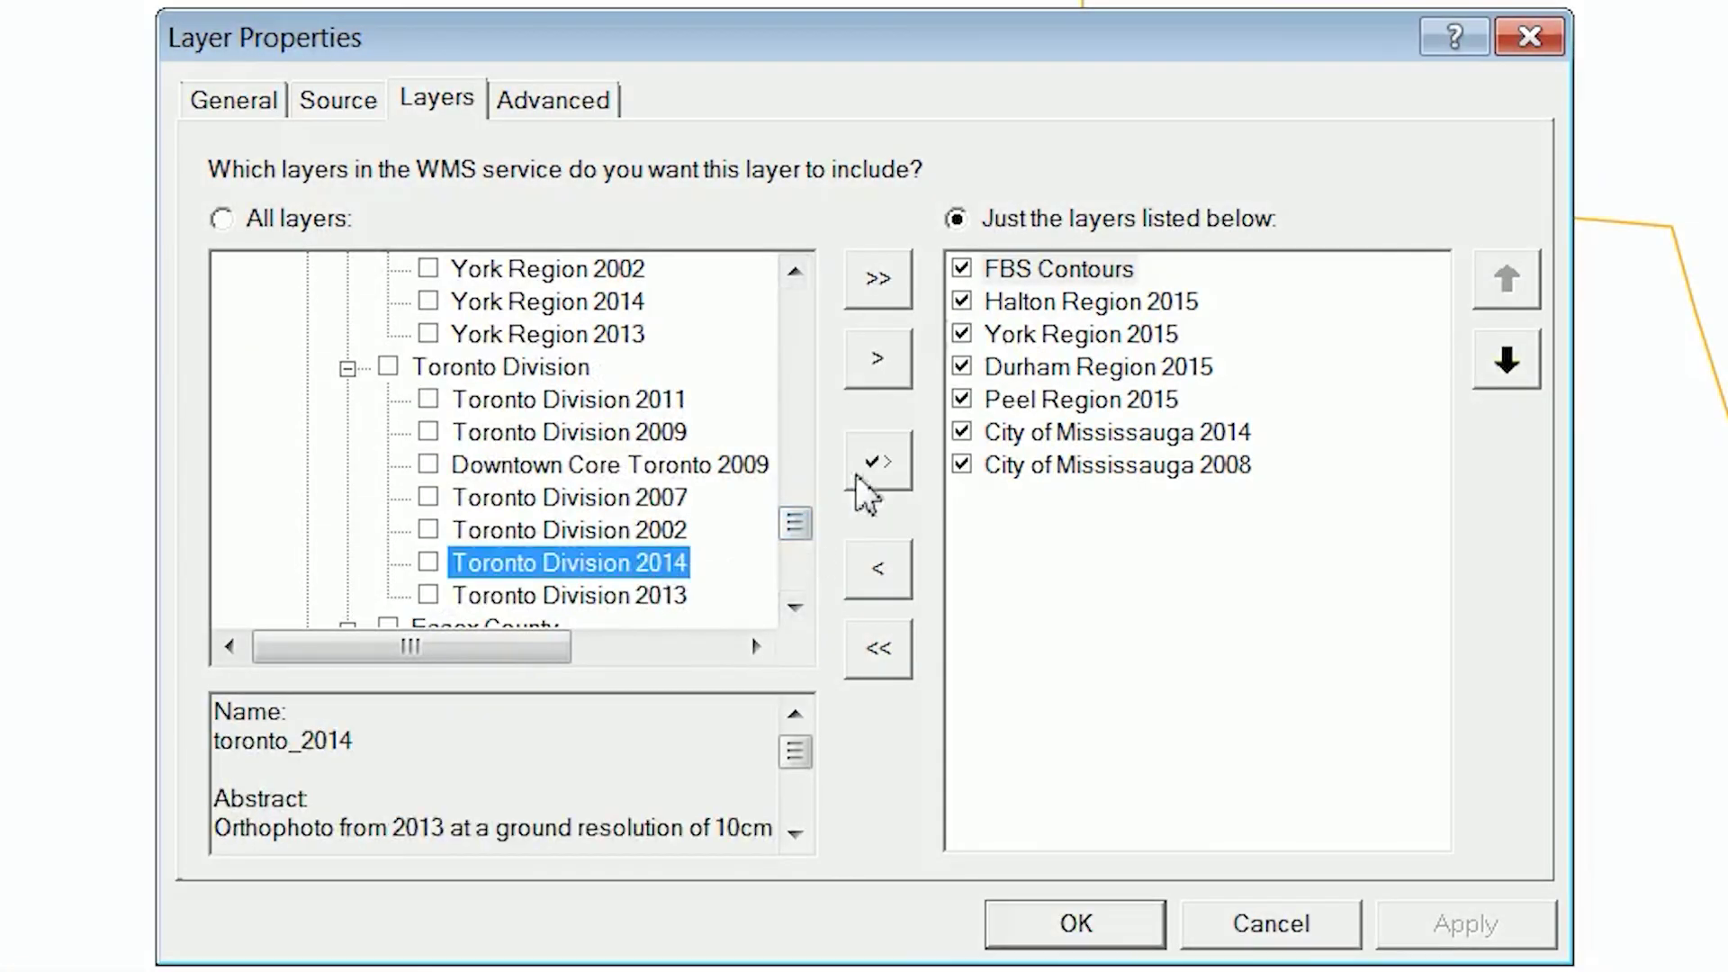
click(877, 359)
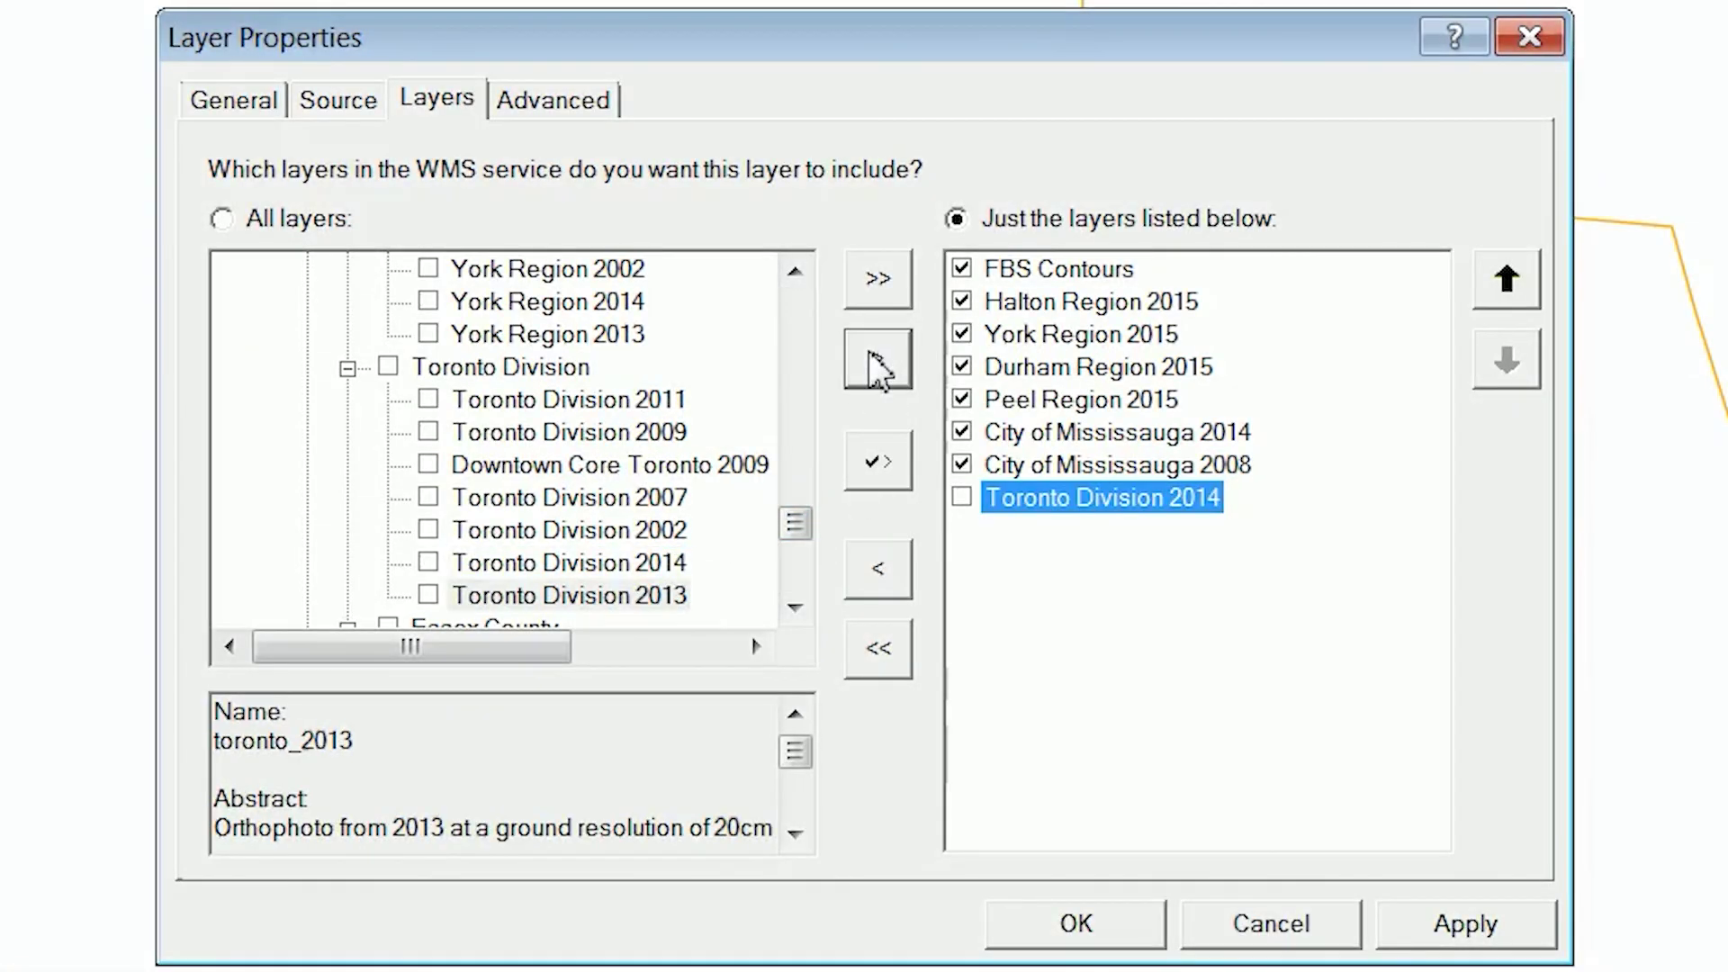
click(1069, 364)
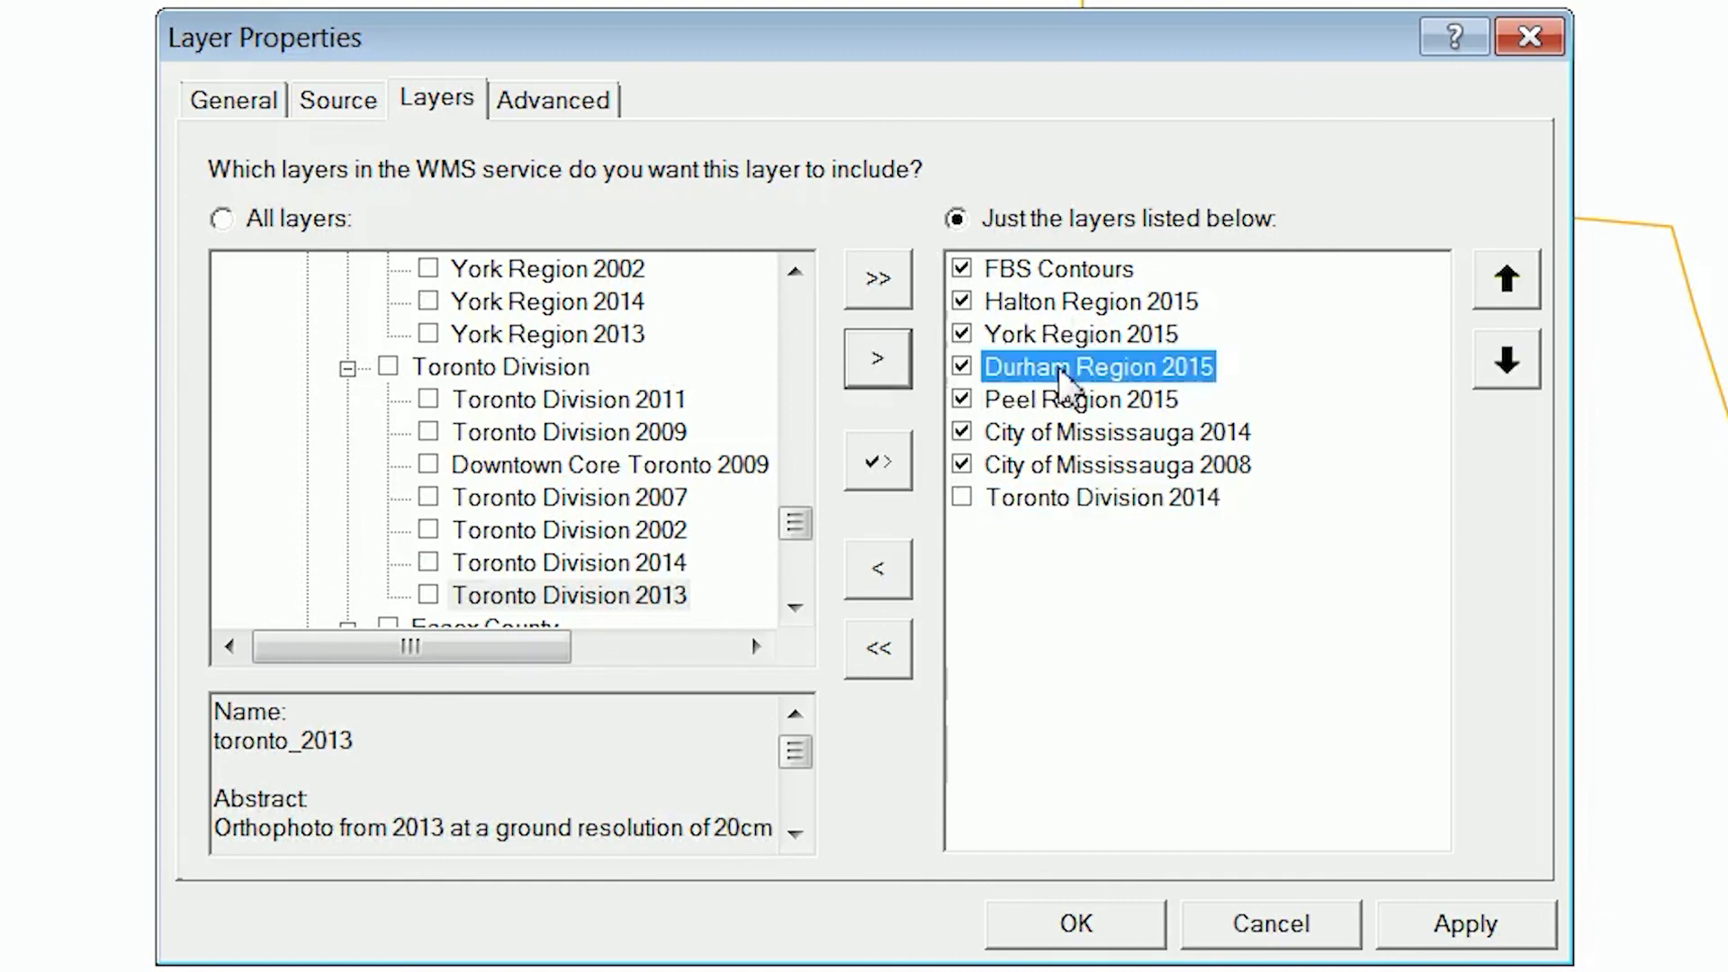
click(878, 576)
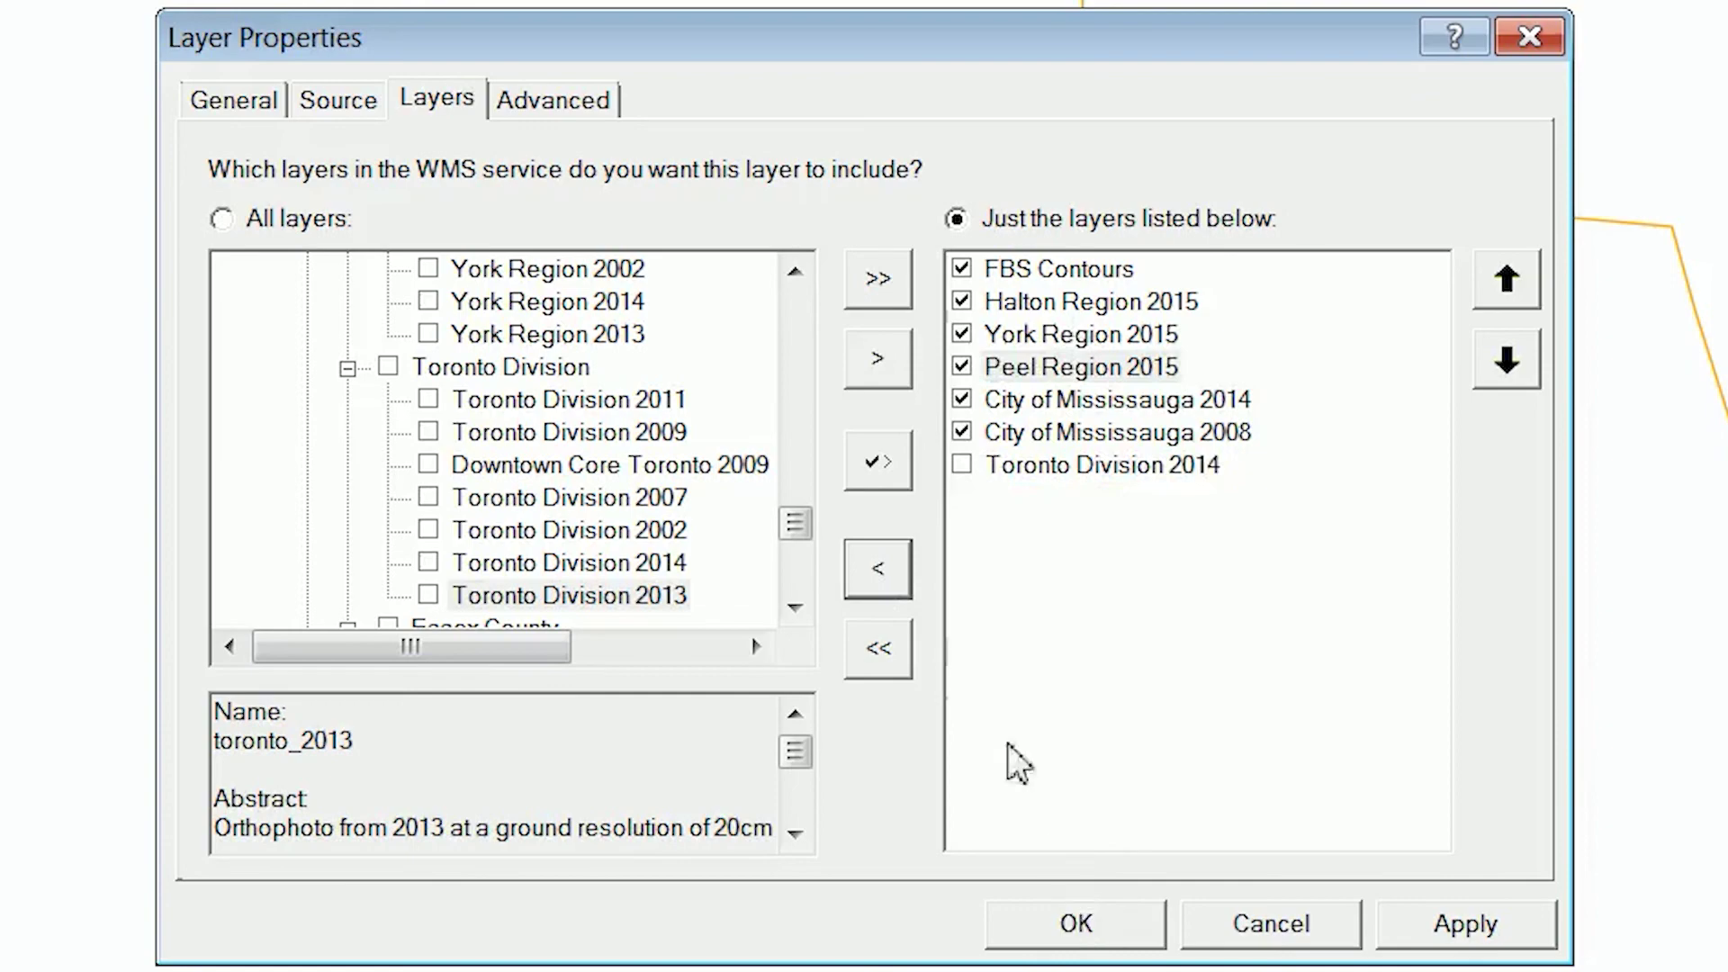
click(962, 465)
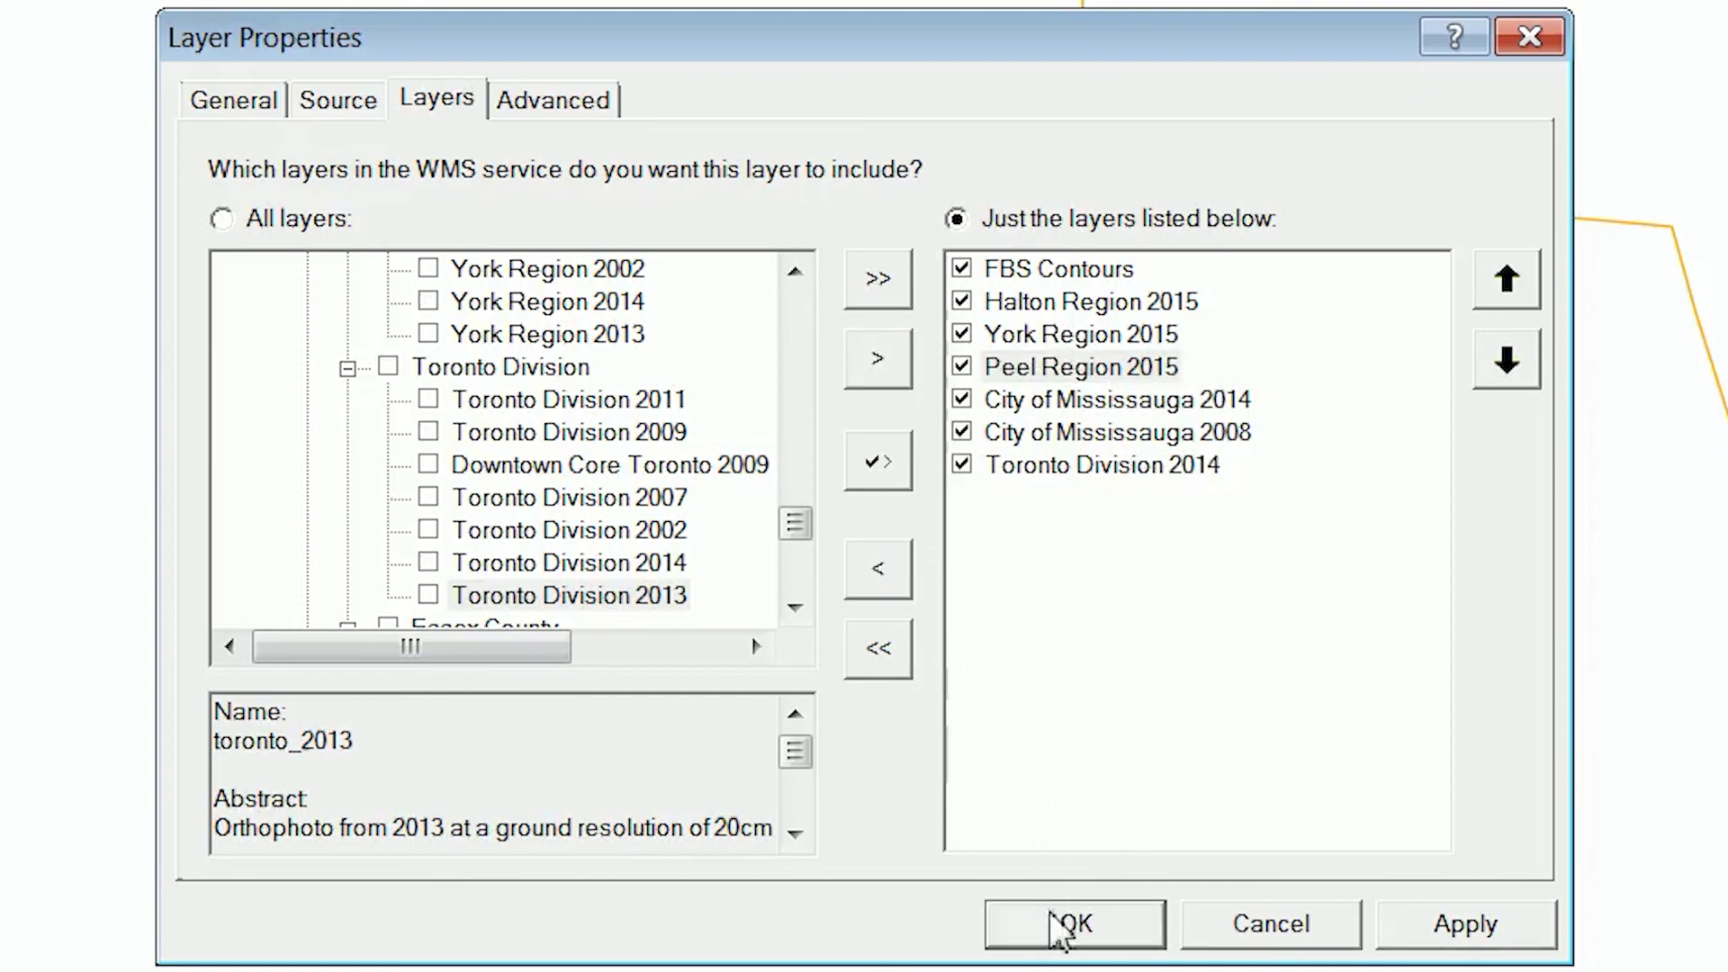
click(1065, 925)
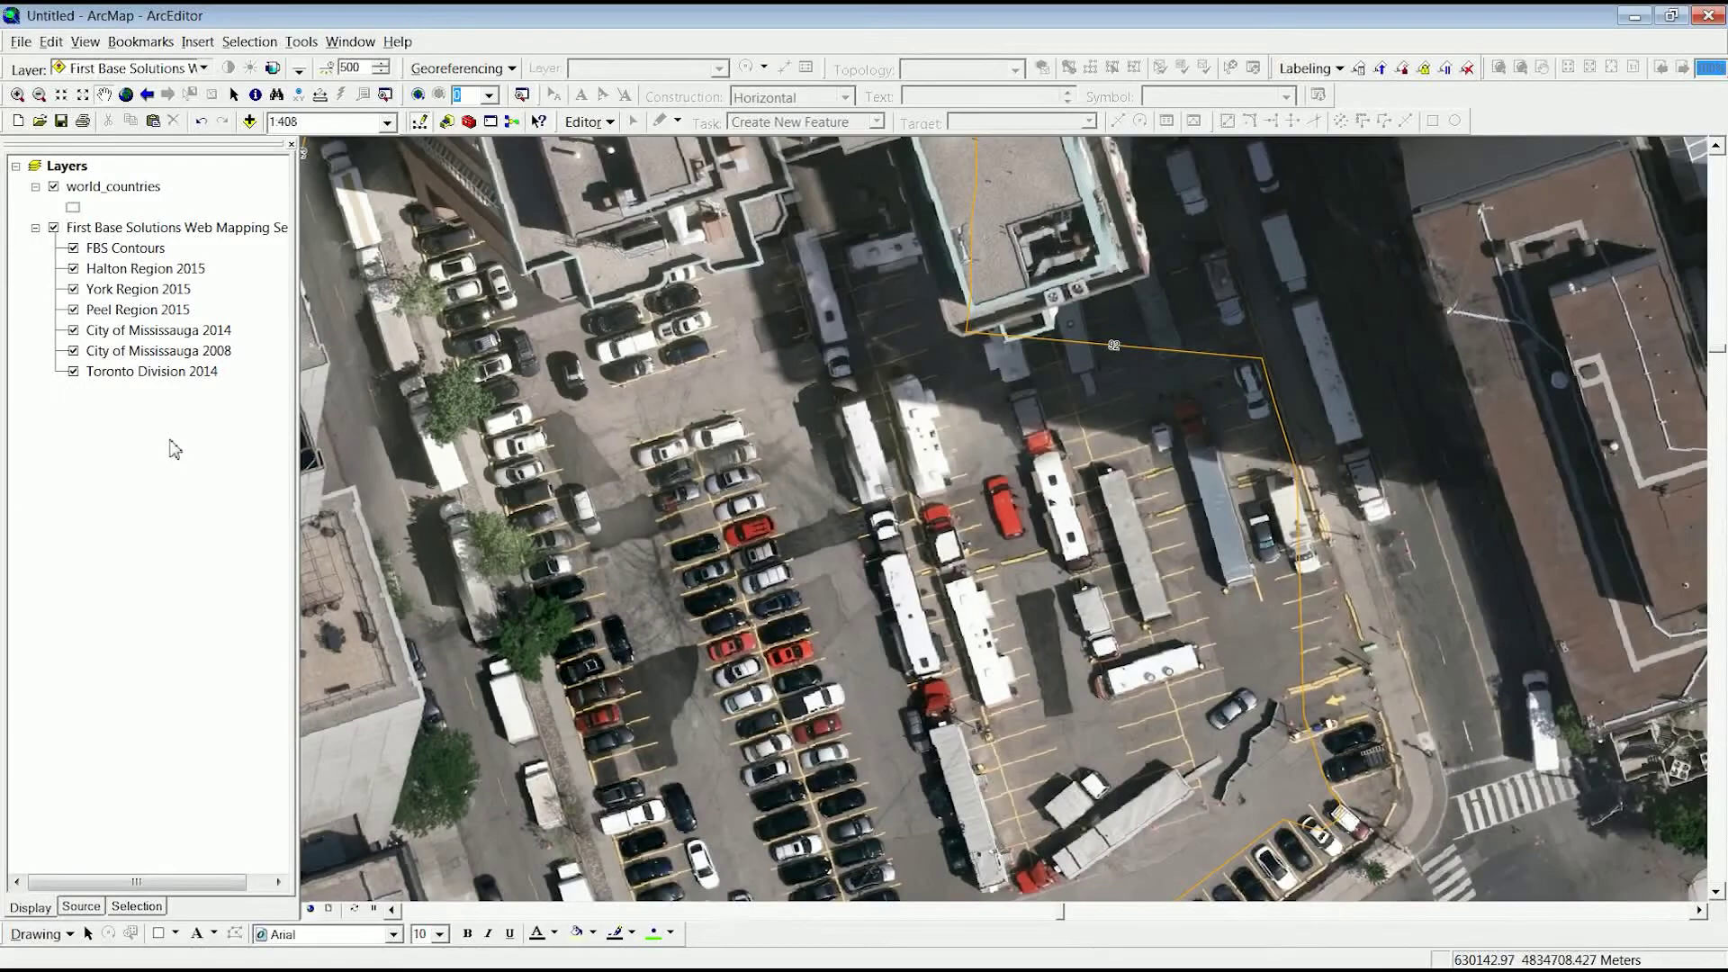
- Zoom to the Peel Region 2015 extent and hide Toronto Division 2014, York Region 2015 and Halton Region 2015
click(140, 309)
right_click(141, 314)
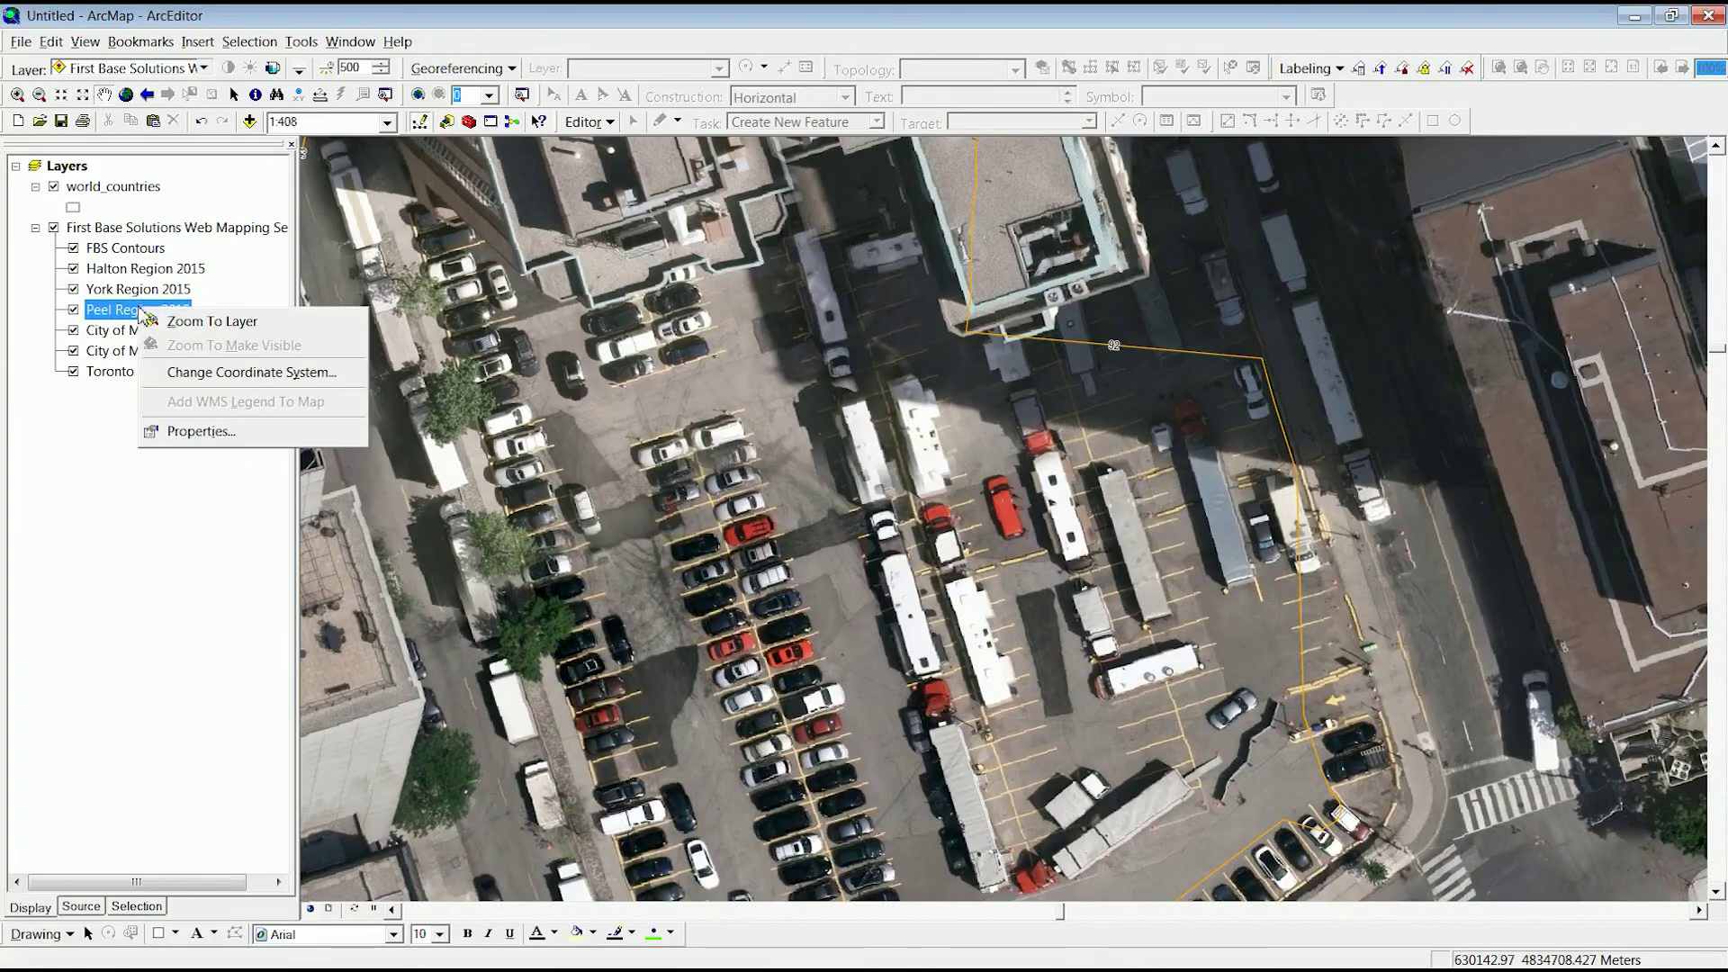
click(197, 329)
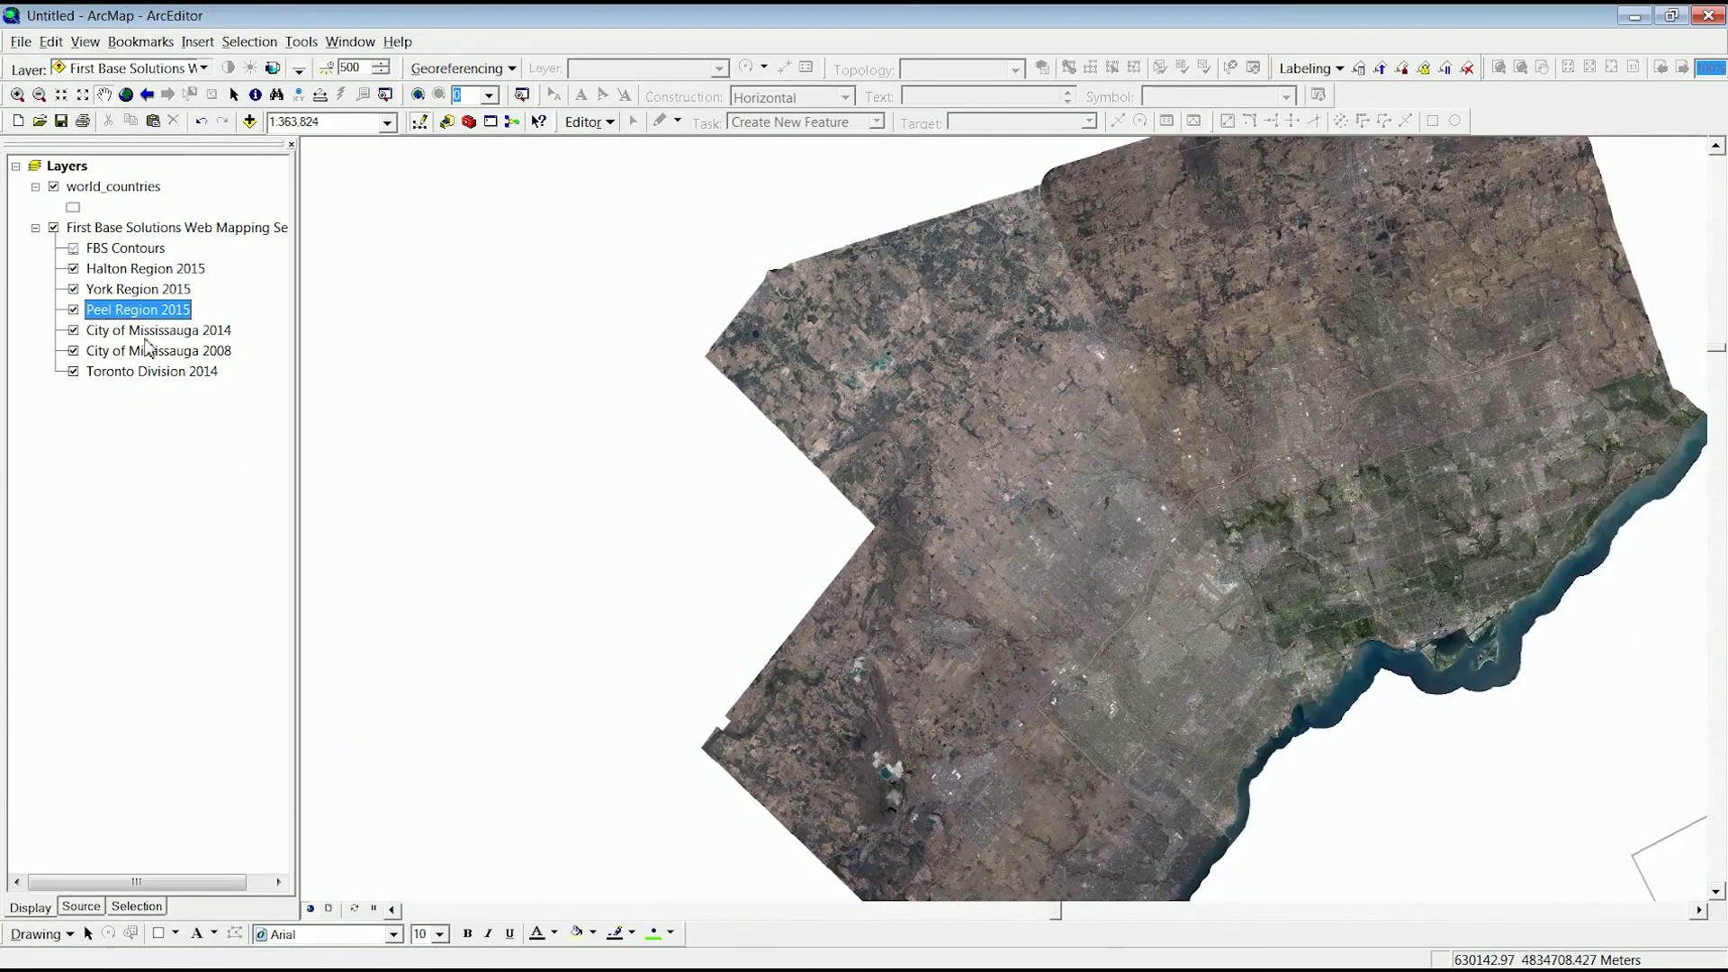
click(74, 372)
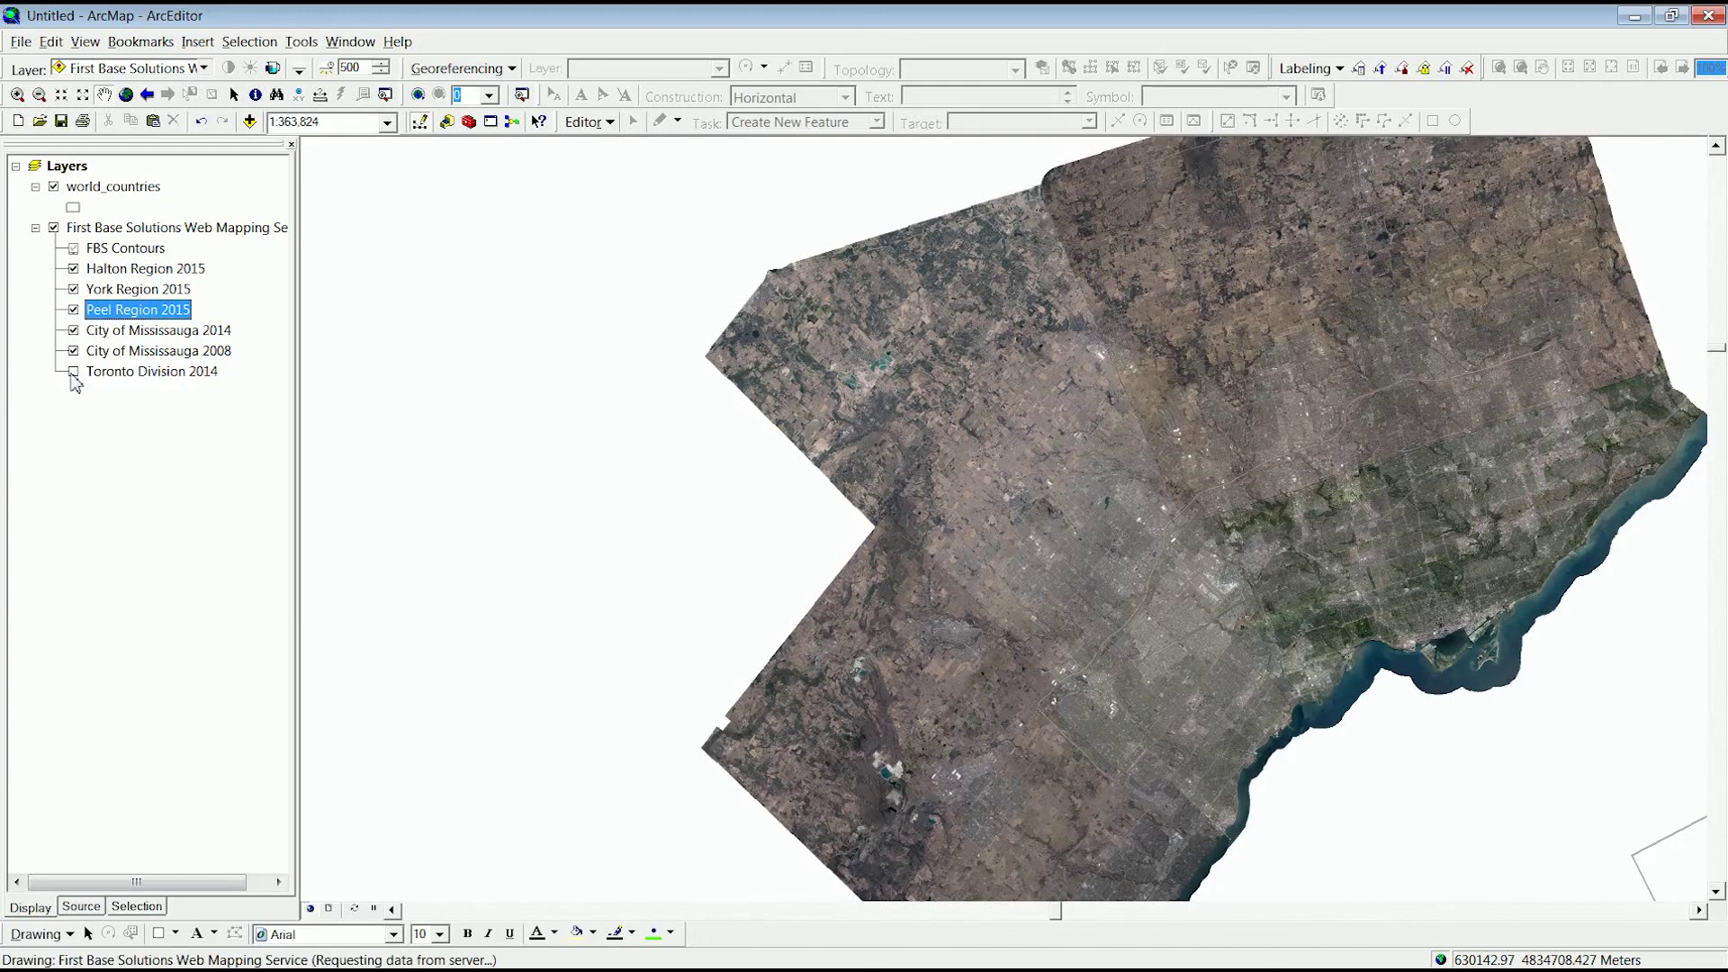
click(73, 288)
click(74, 269)
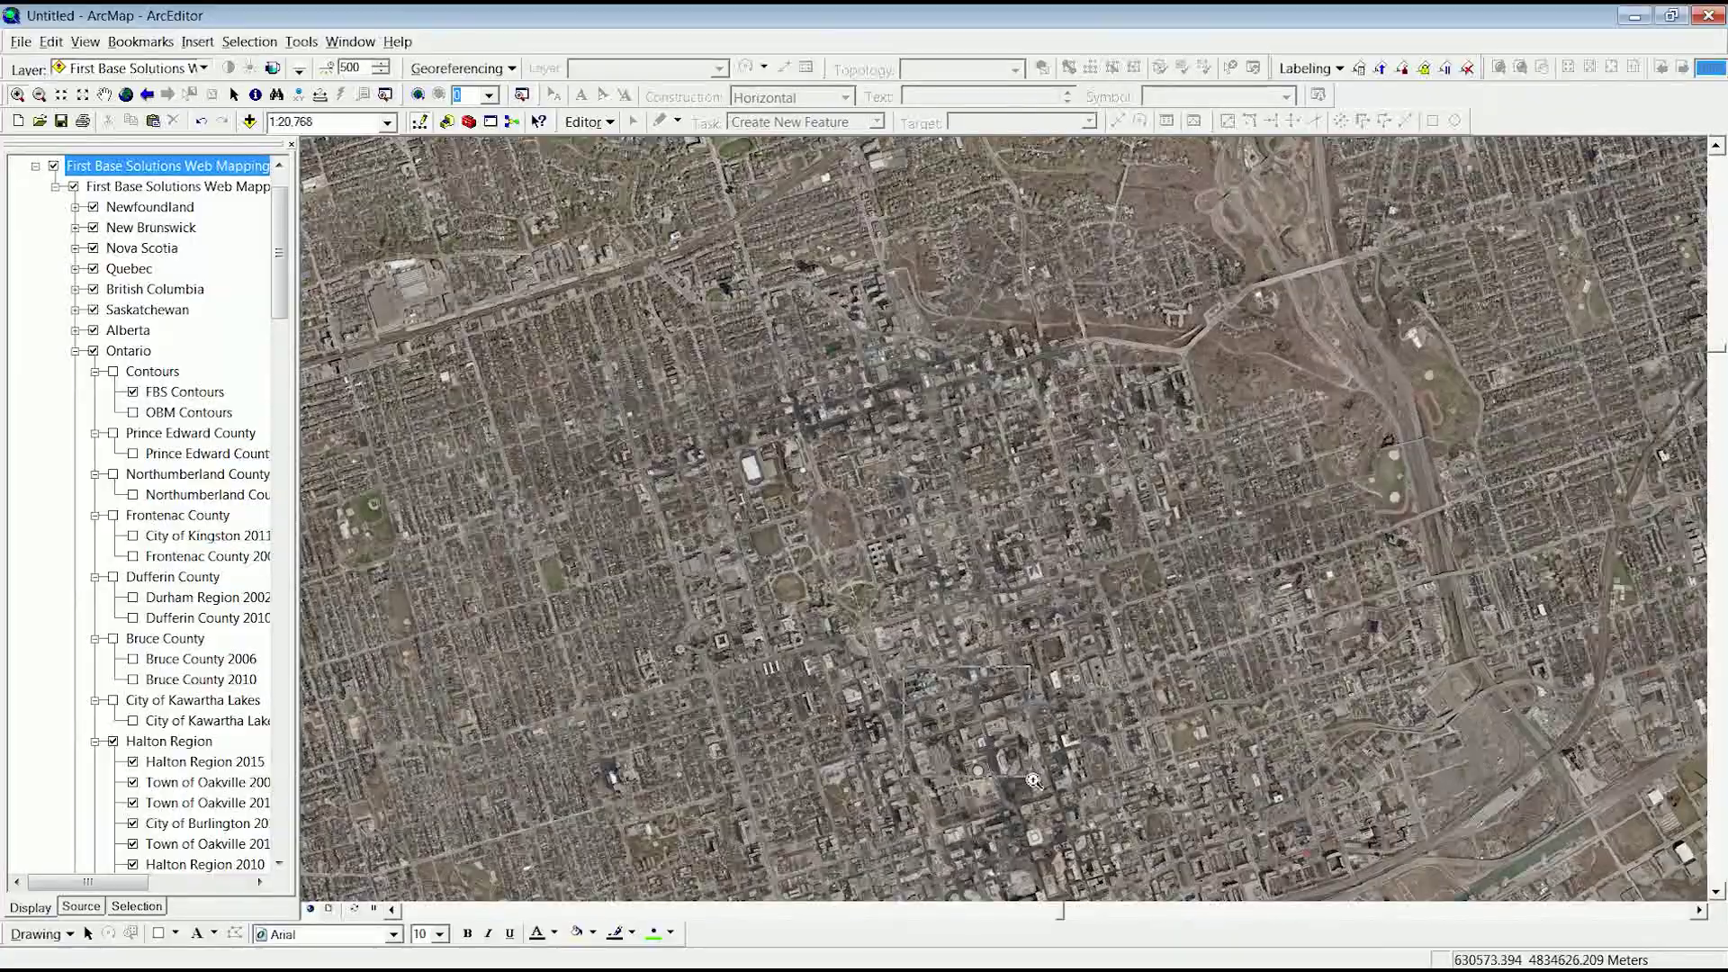
- Zoom from 1:20,768 down to 1:409 until individual parked cars are visible
scroll(1052, 798, down, 5)
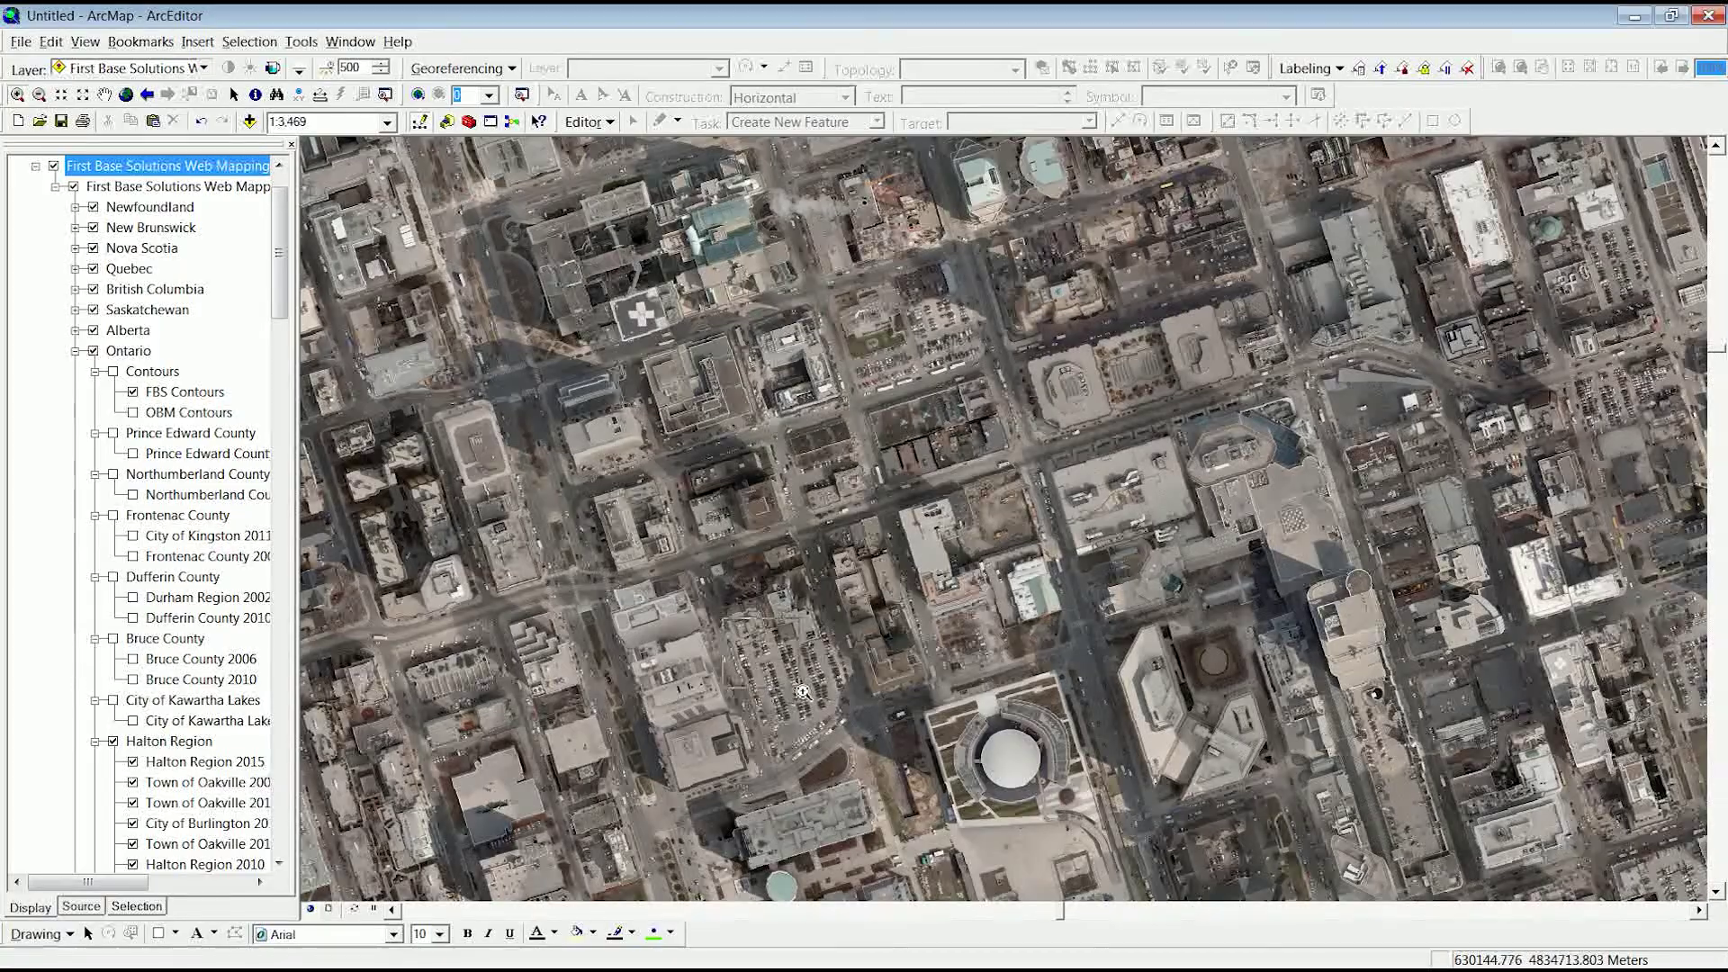
scroll(826, 712, down, 6)
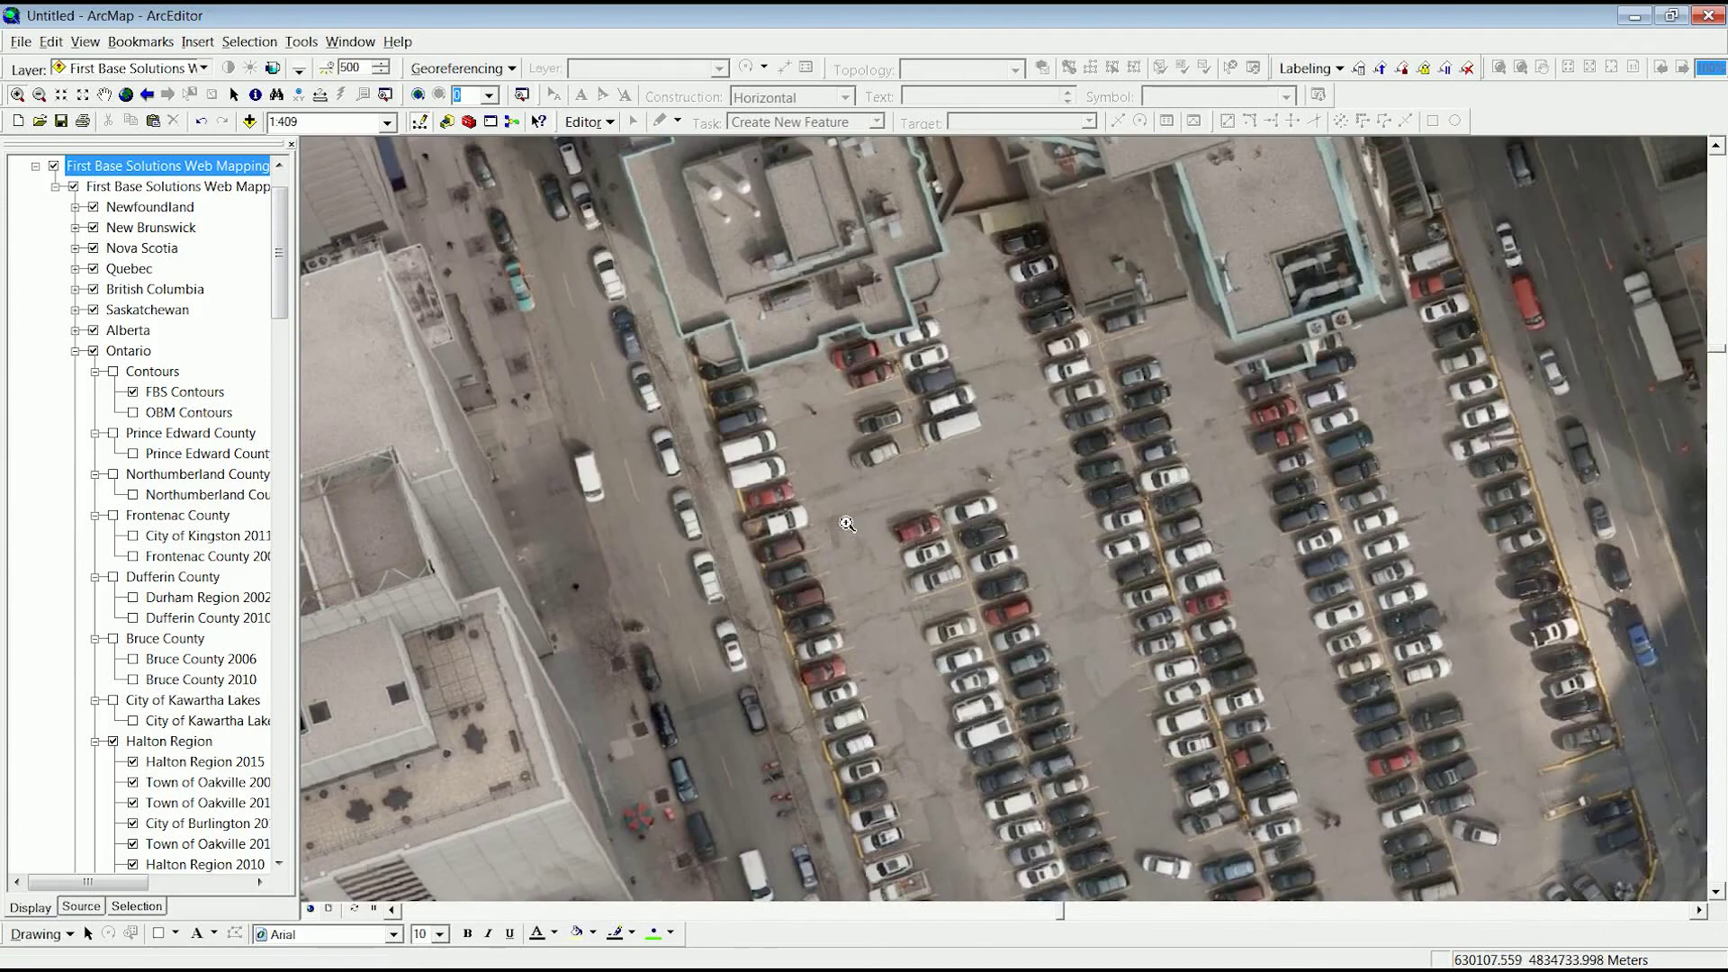
drag(881, 500, 991, 596)
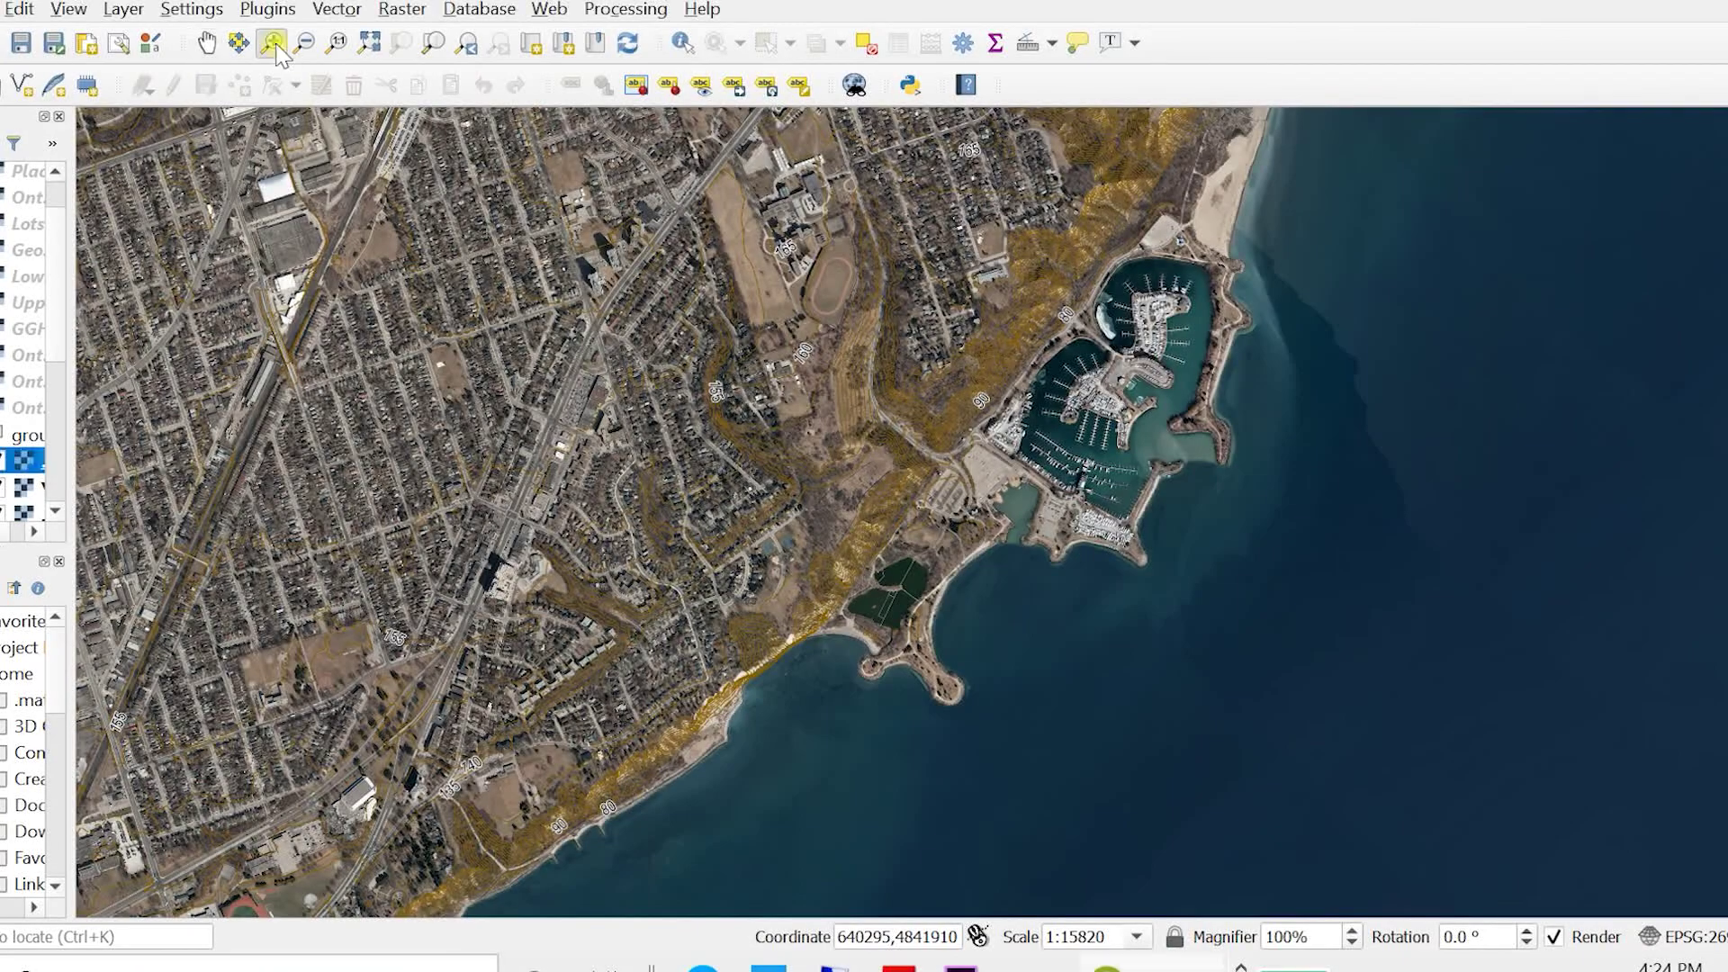
- Zoom in on the shoreline, pan toward the marina, and hide the contour lines layer
click(275, 45)
drag(791, 450, 1113, 761)
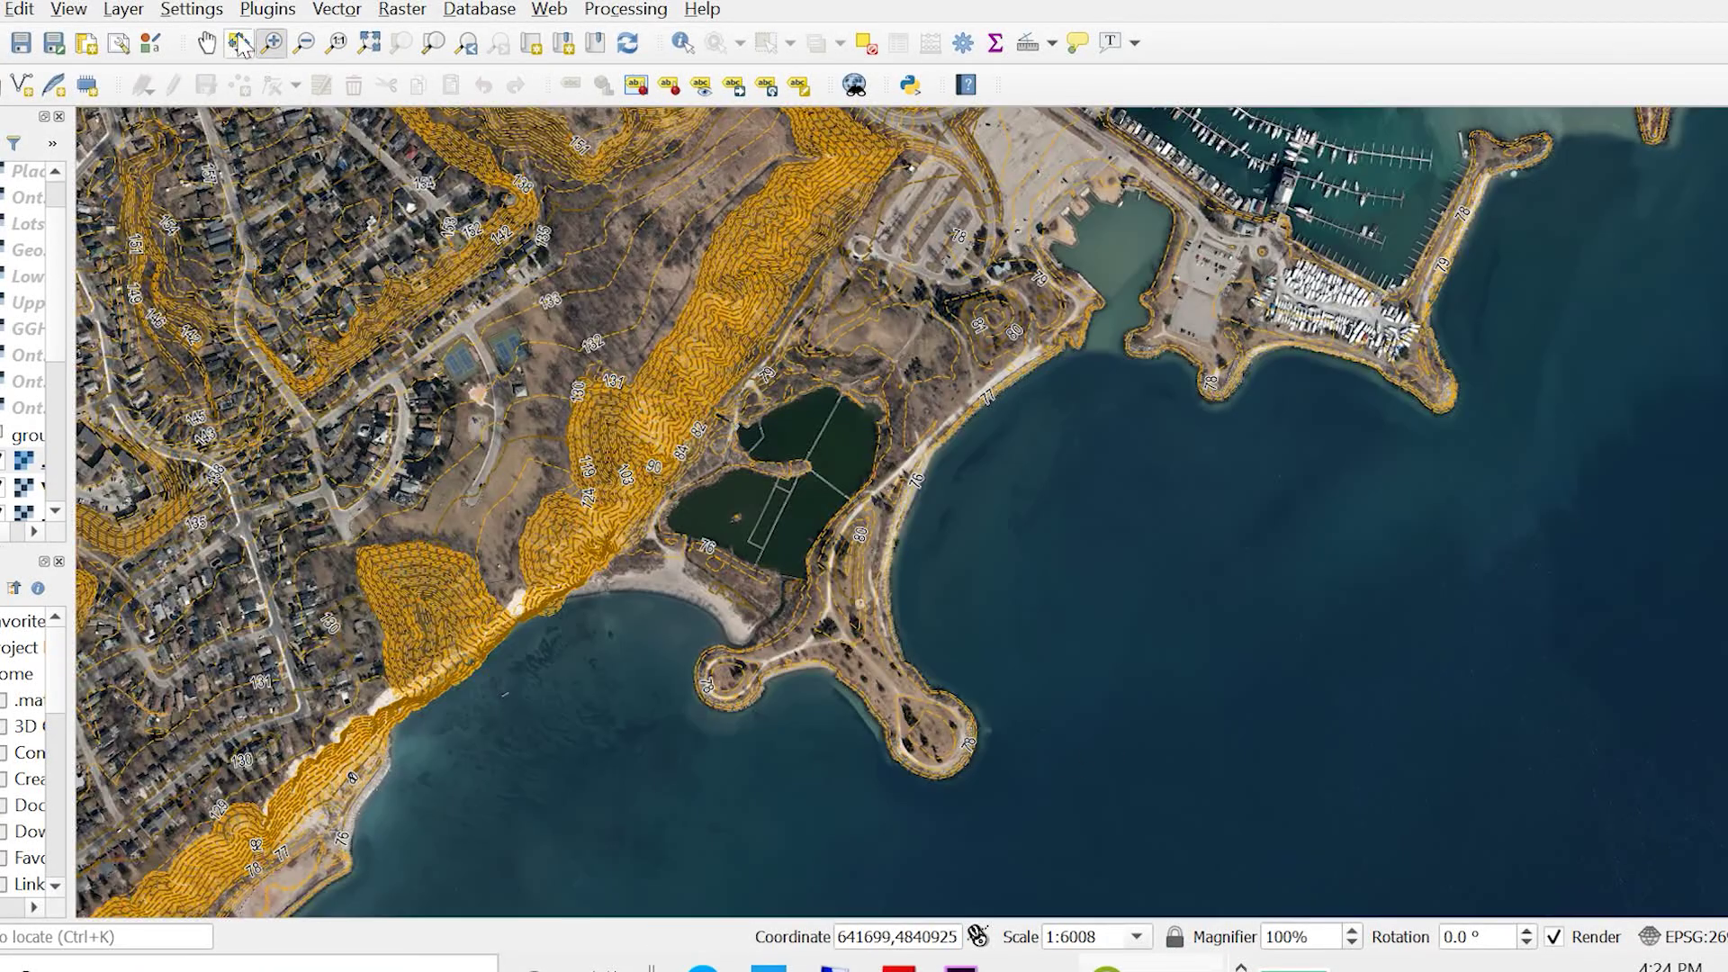
click(206, 42)
drag(868, 253, 731, 815)
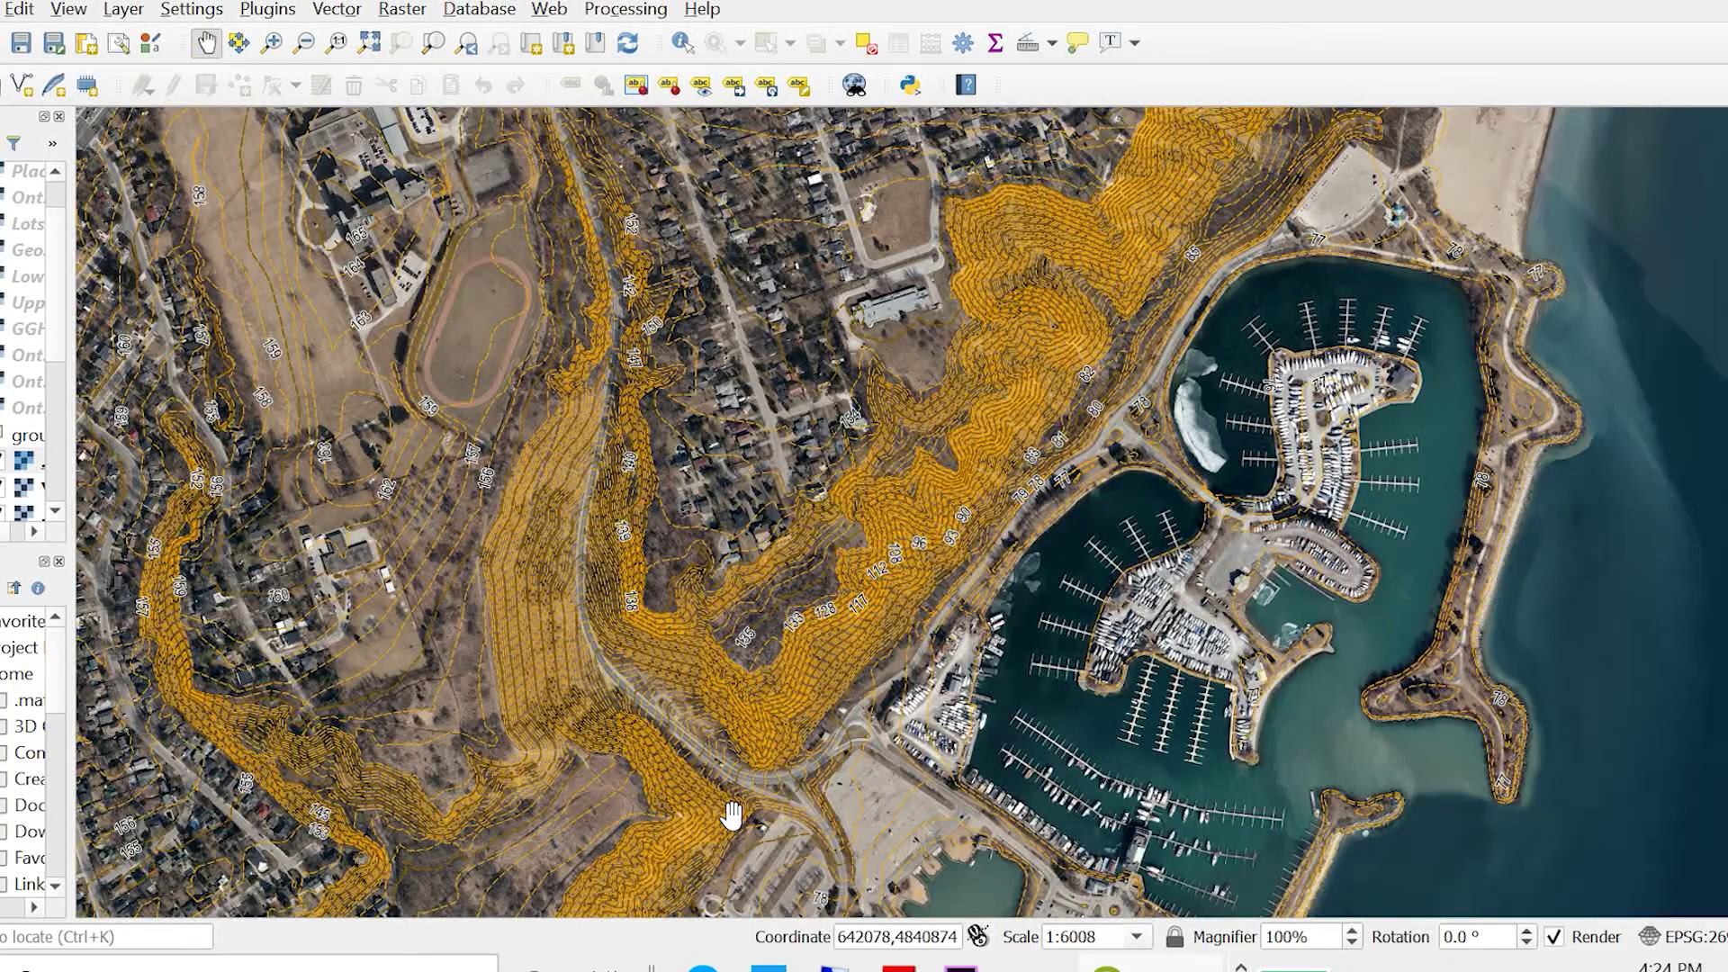
click(3, 461)
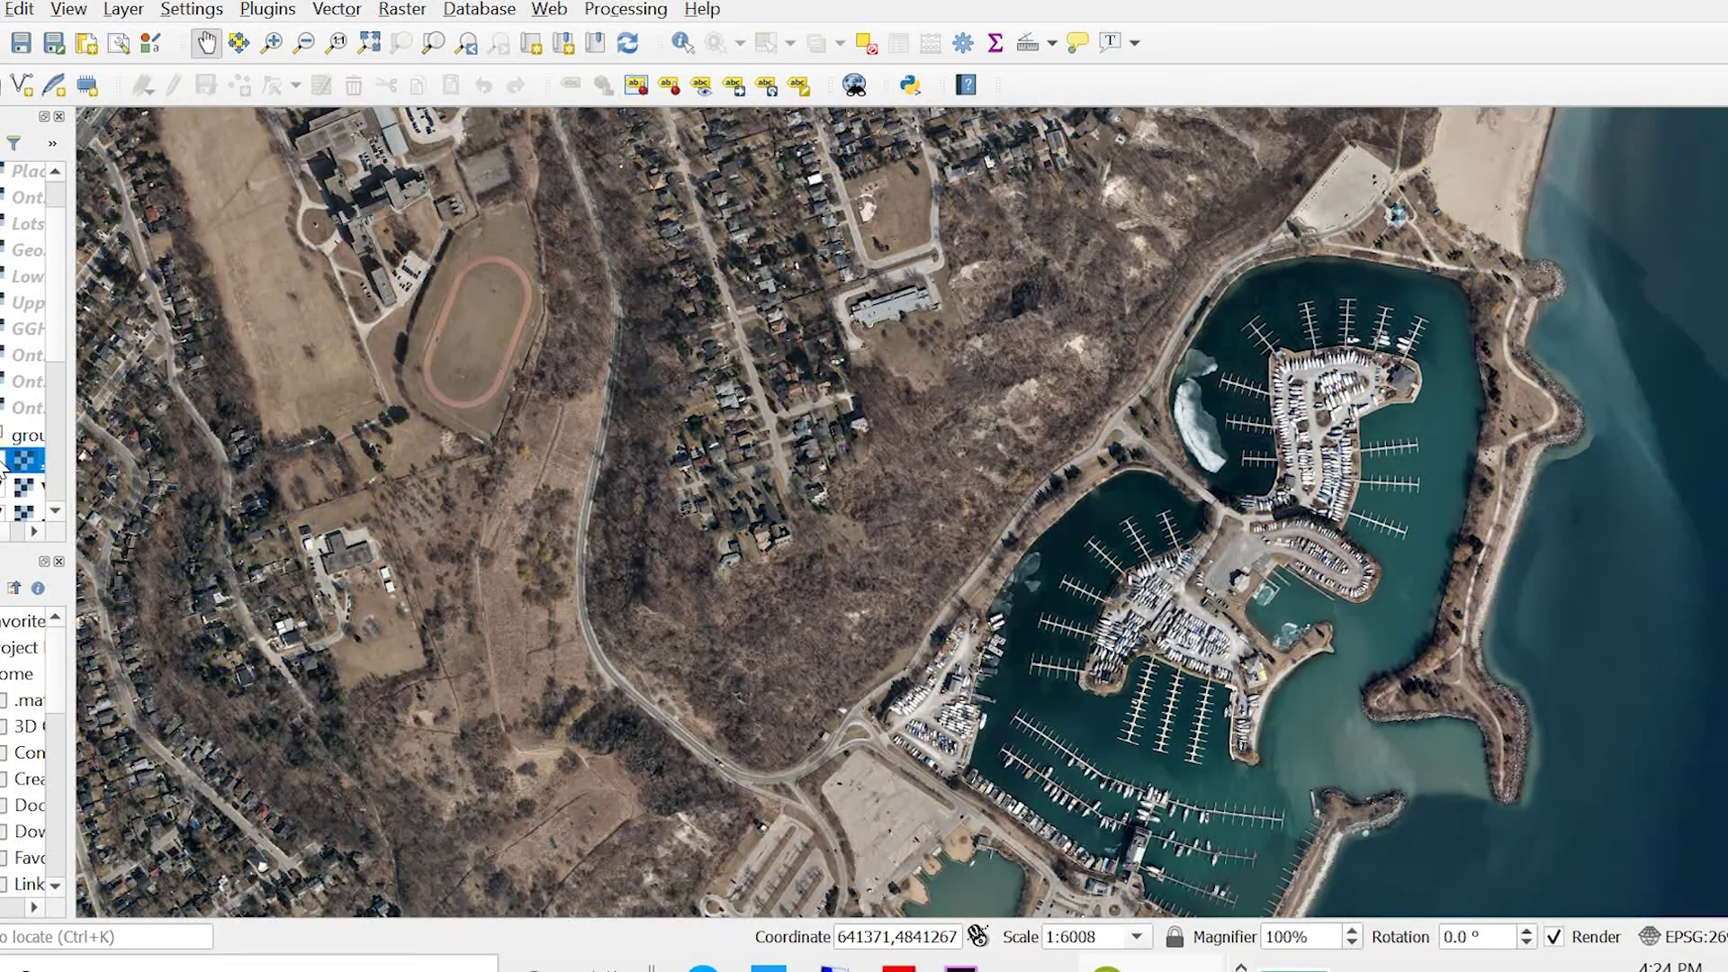
- Zoom in past the marina to the solar-panelled house by the woods
click(271, 42)
drag(902, 197, 1291, 597)
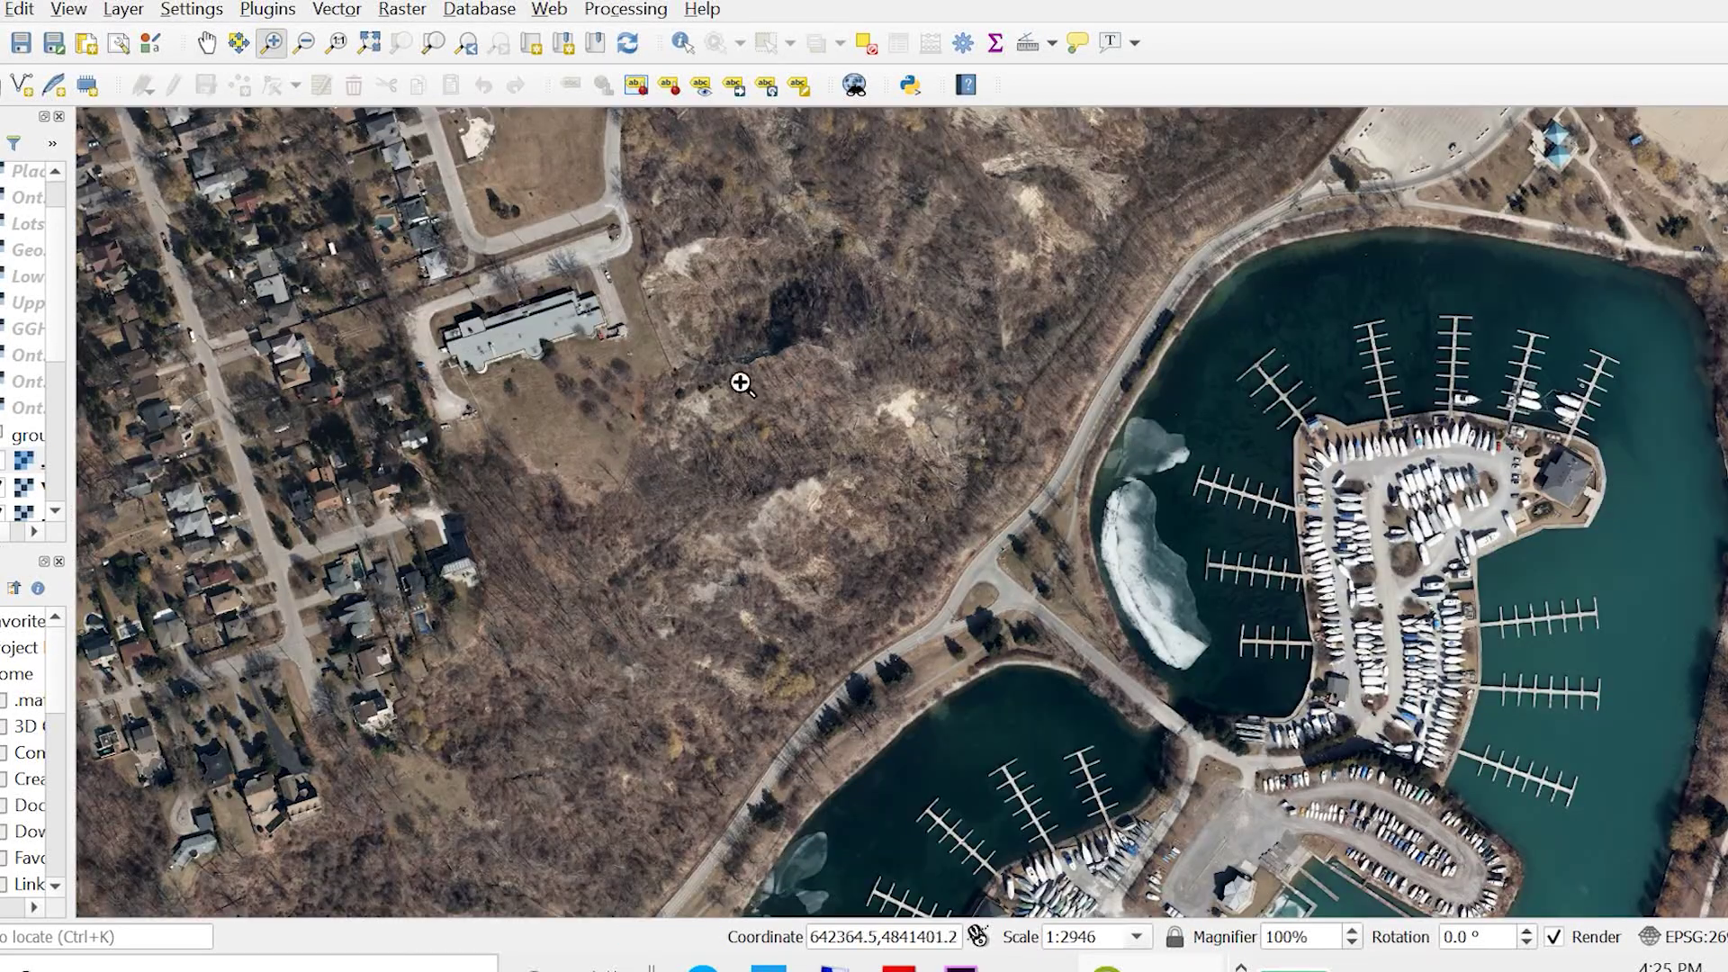
drag(300, 307, 902, 727)
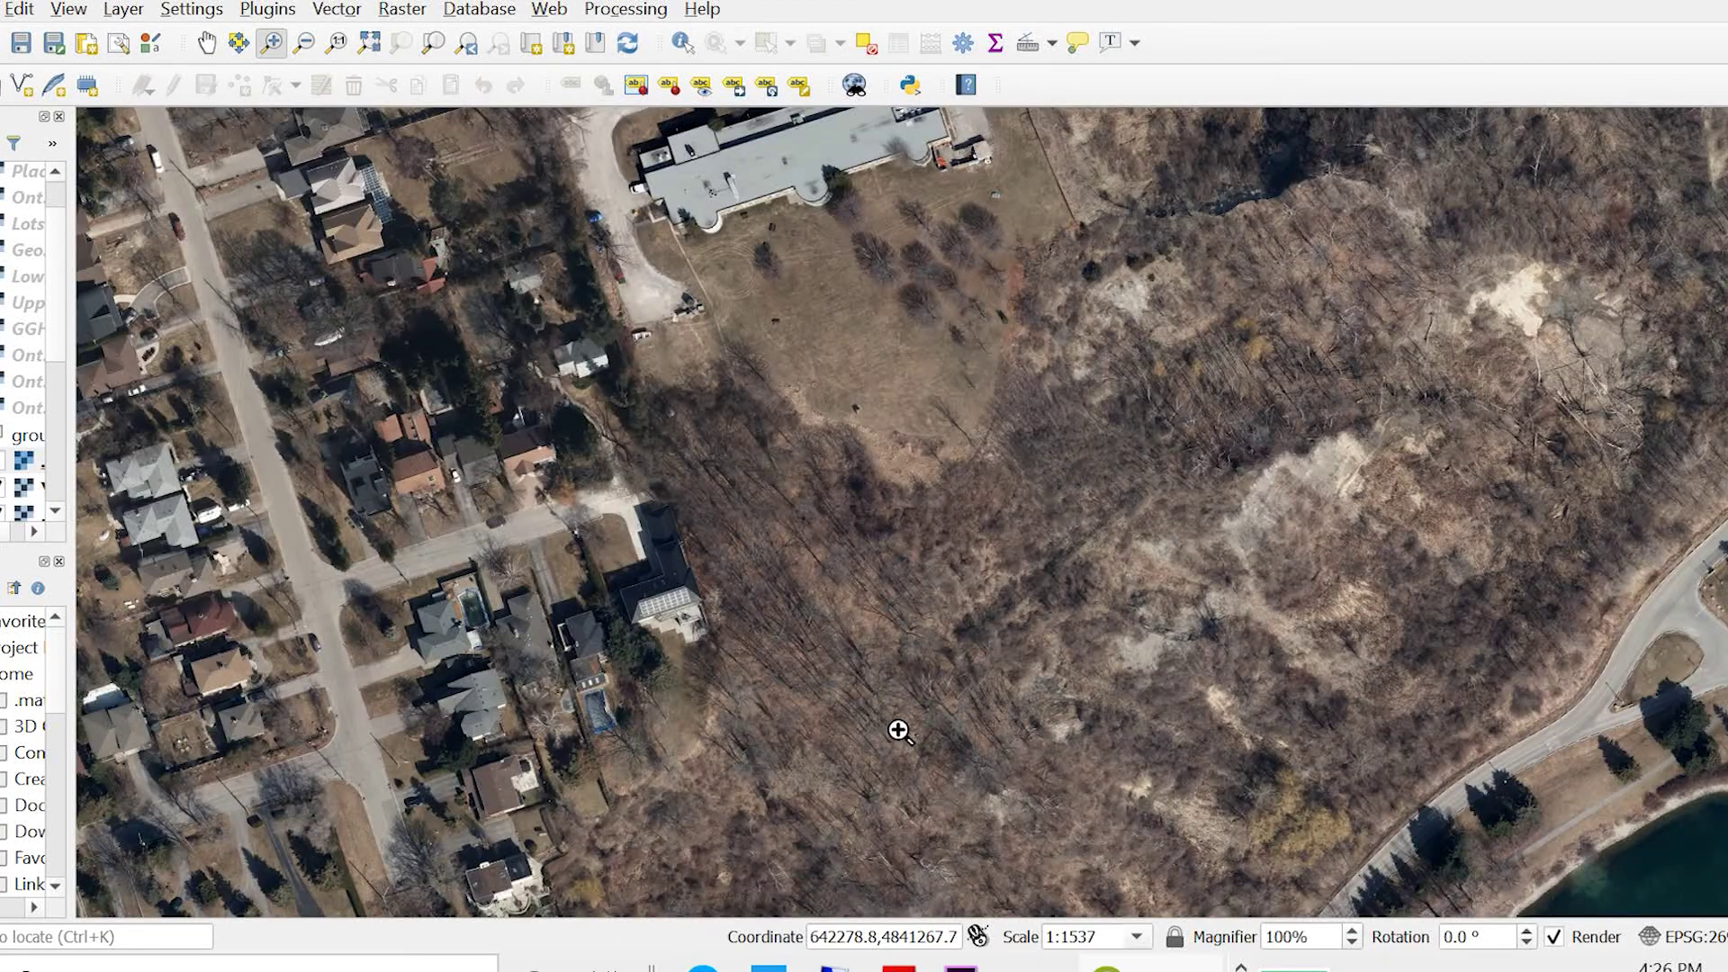
drag(386, 347, 883, 729)
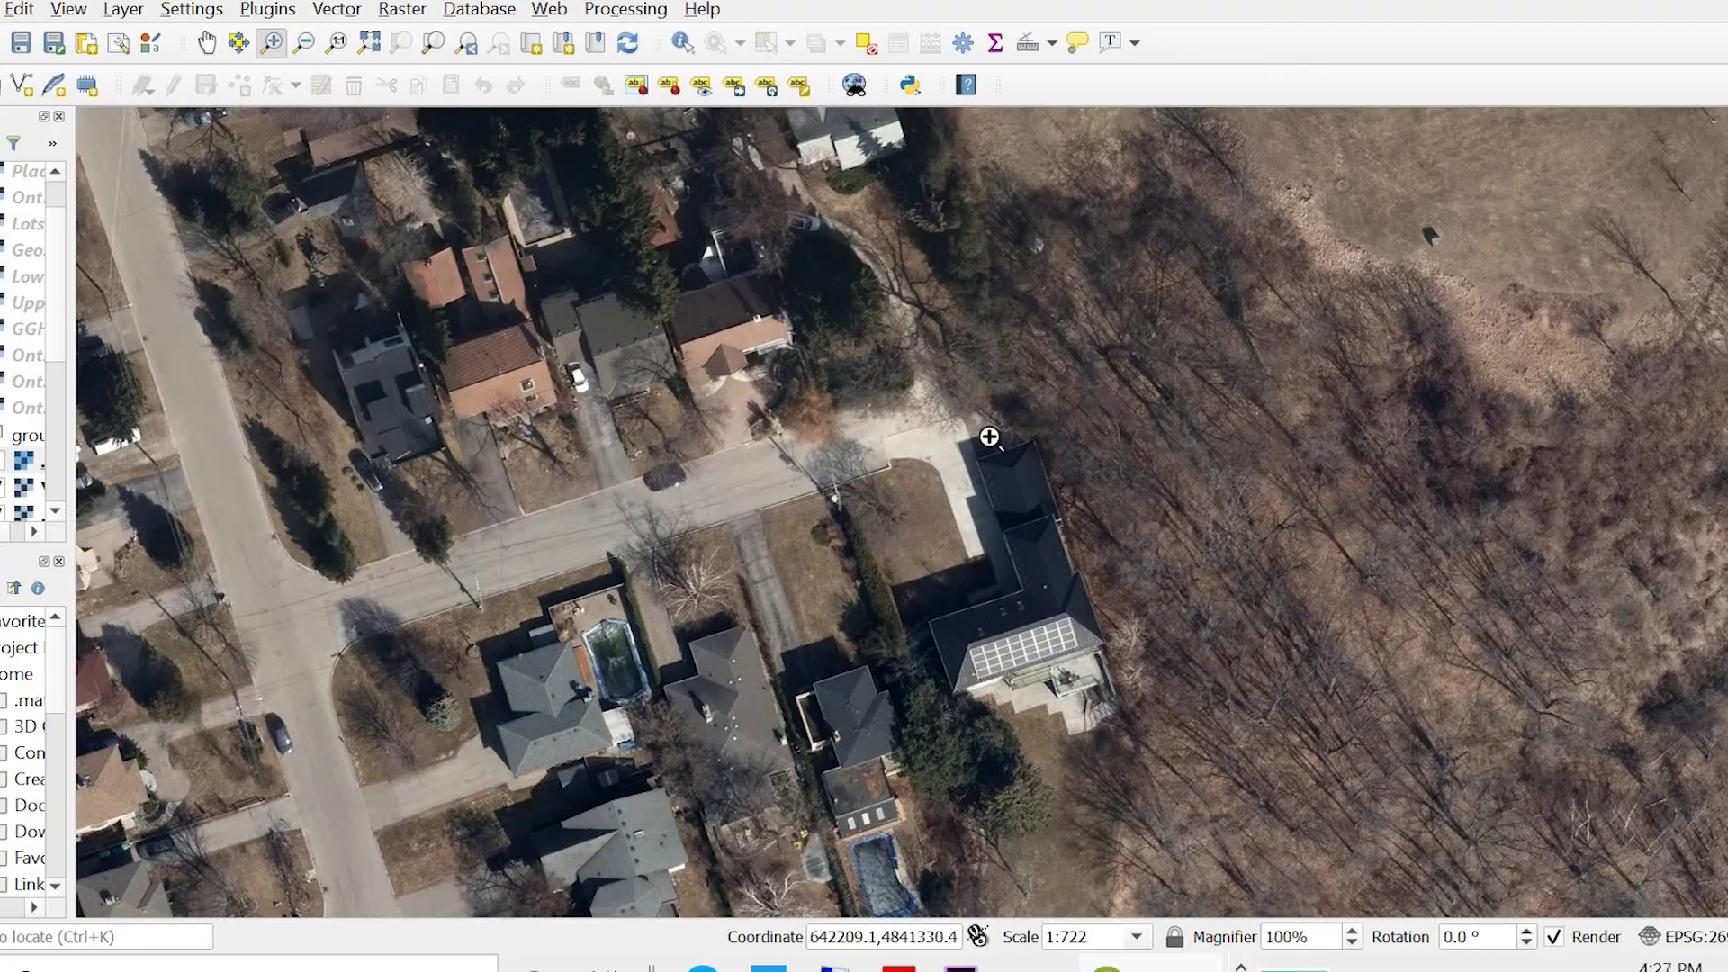
drag(840, 399, 1260, 775)
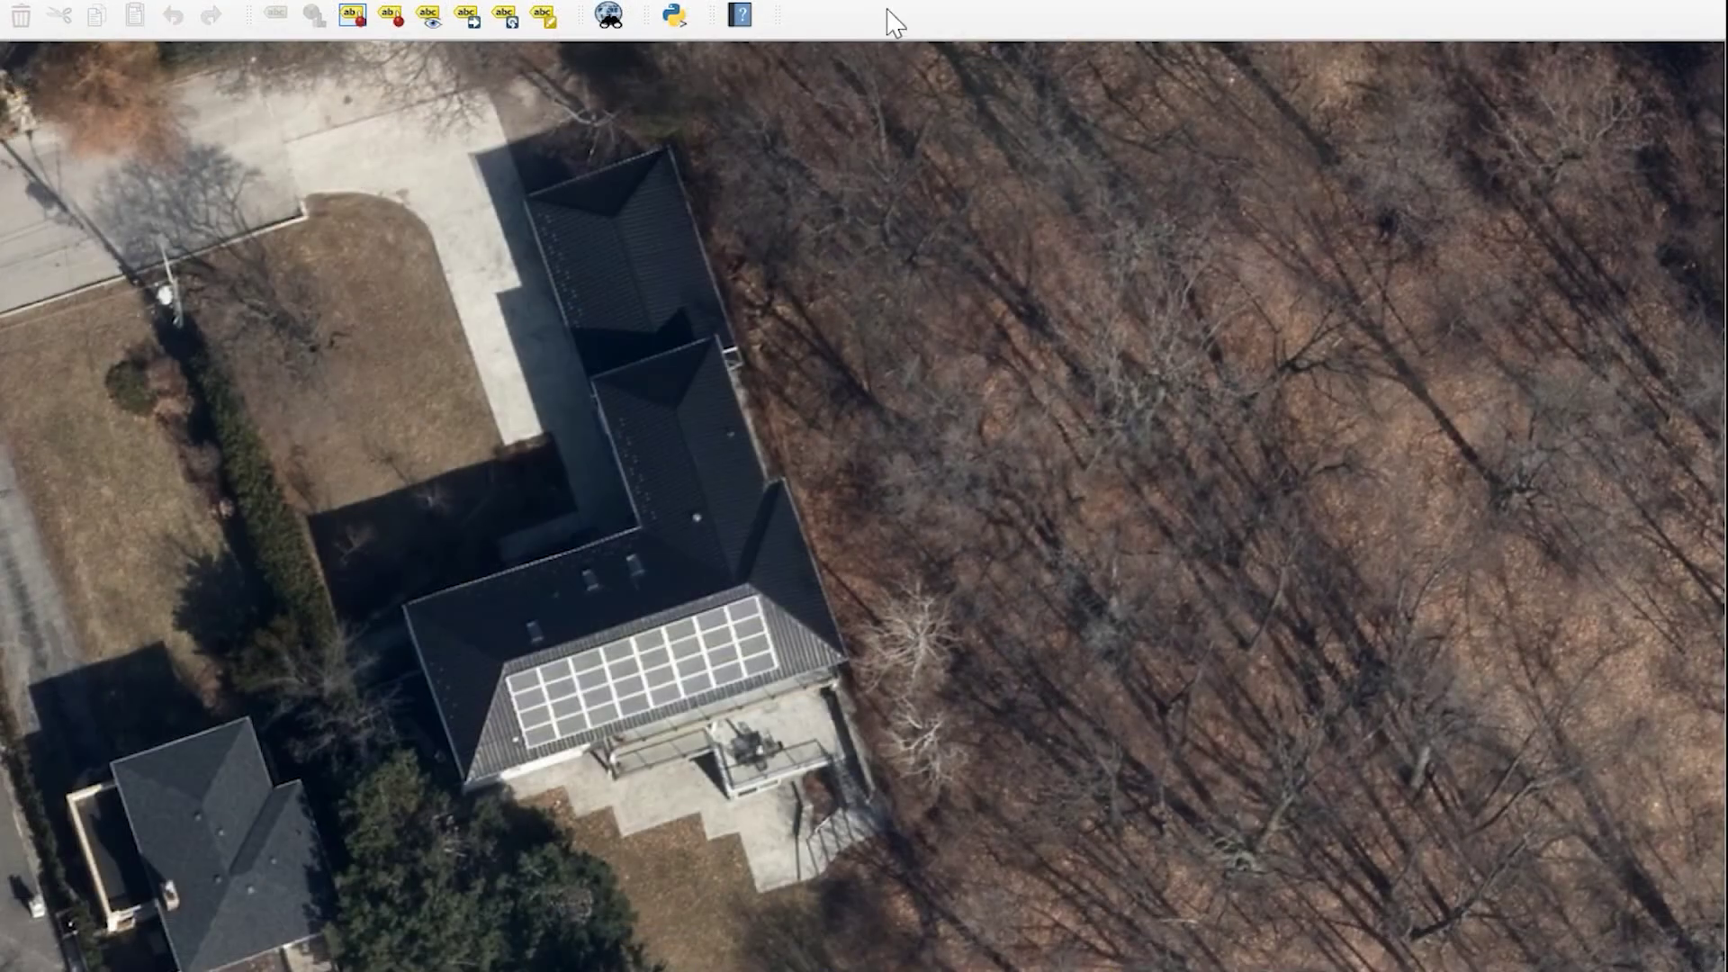
- Measure the house roof's area by outlining its corners, about 357 m²
click(839, 1)
click(878, 42)
drag(1581, 262, 1512, 232)
click(521, 195)
click(675, 145)
click(844, 660)
click(447, 787)
click(398, 612)
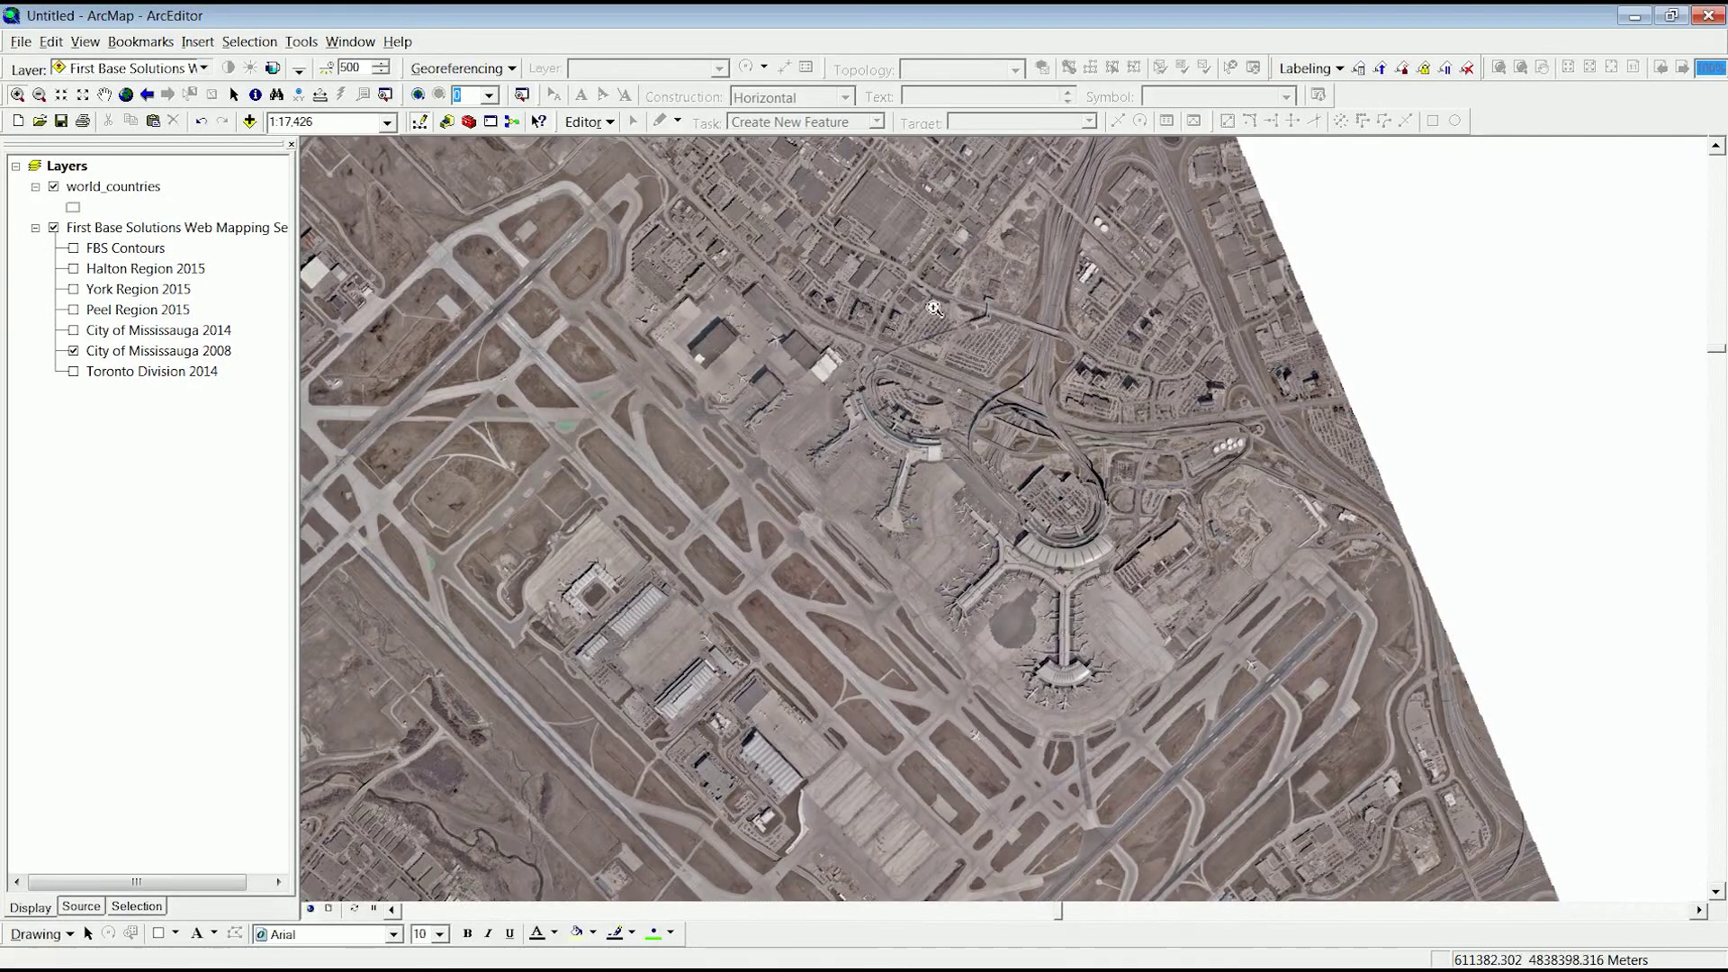
- Zoom to the airport highway interchange and flip Mississauga 2014 on and off against 2008
drag(934, 261, 1138, 544)
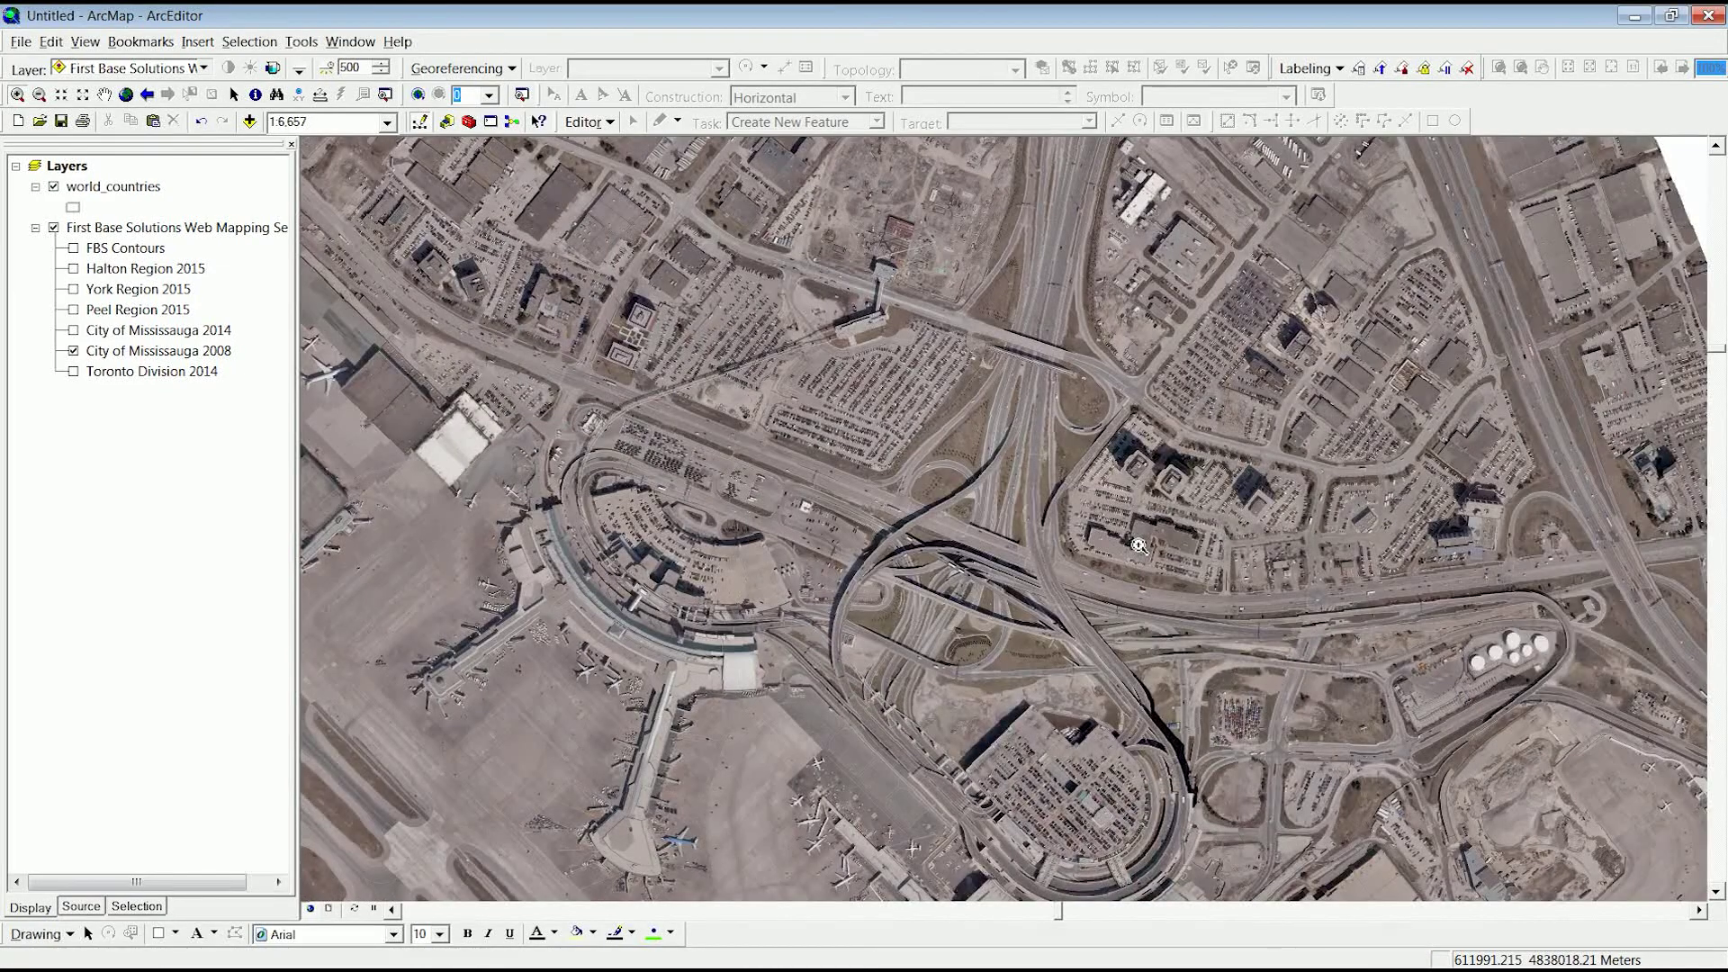
click(73, 329)
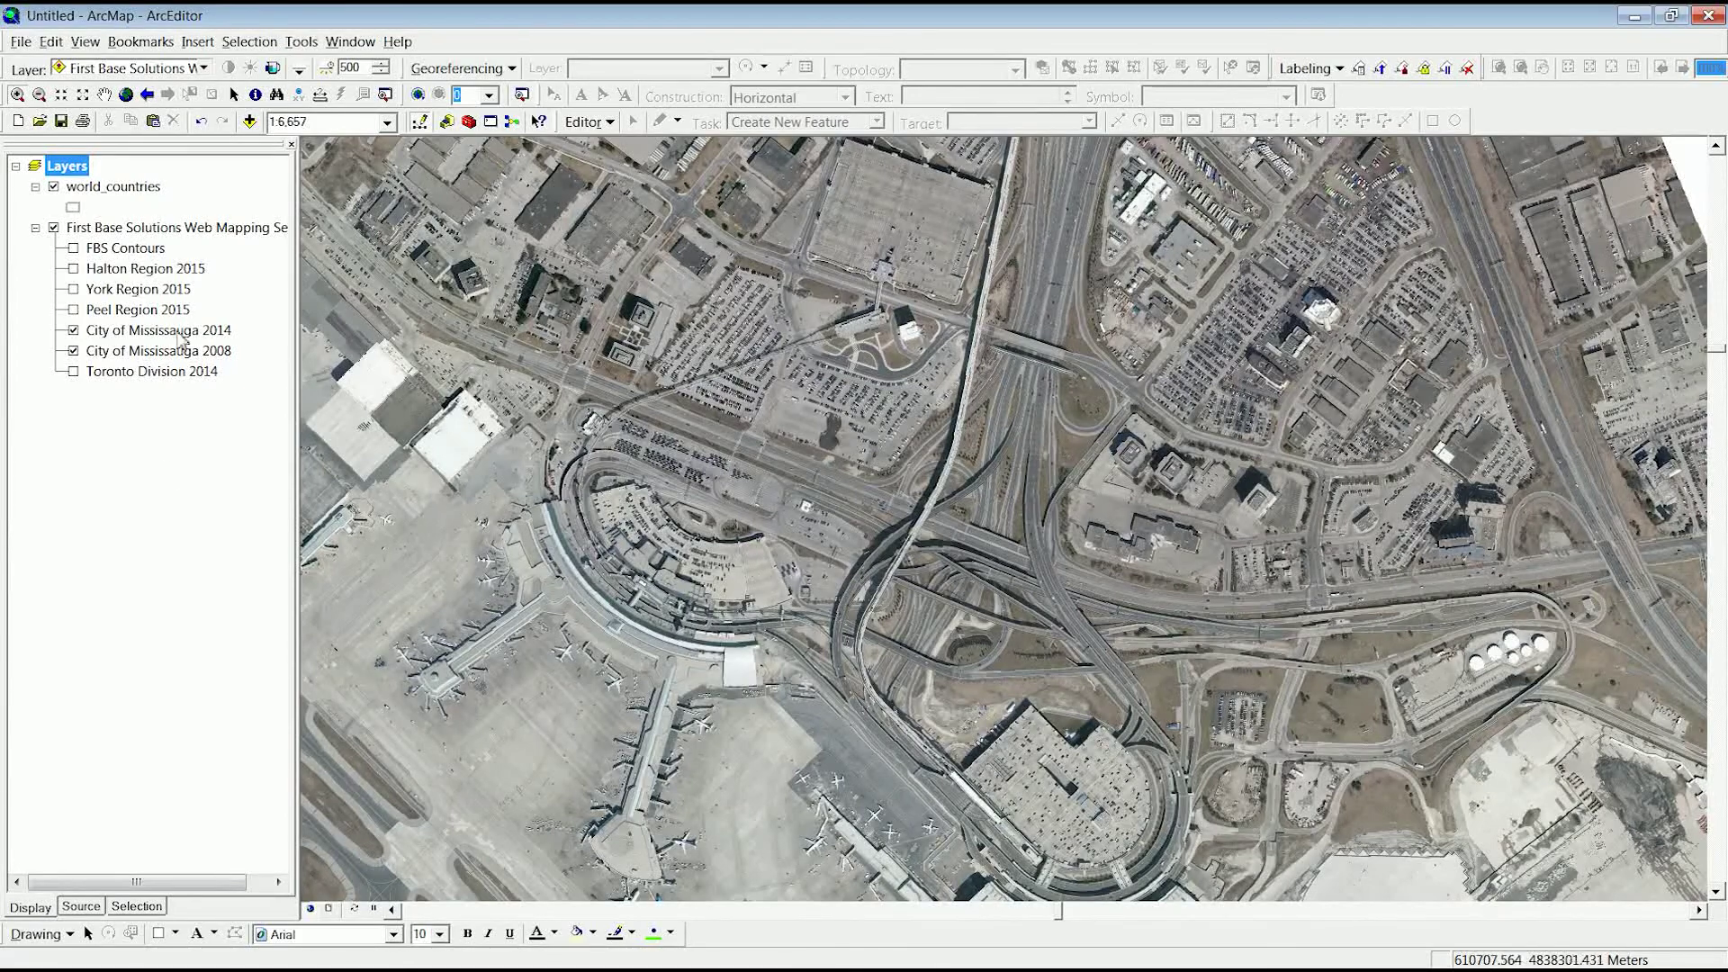
click(73, 330)
click(73, 331)
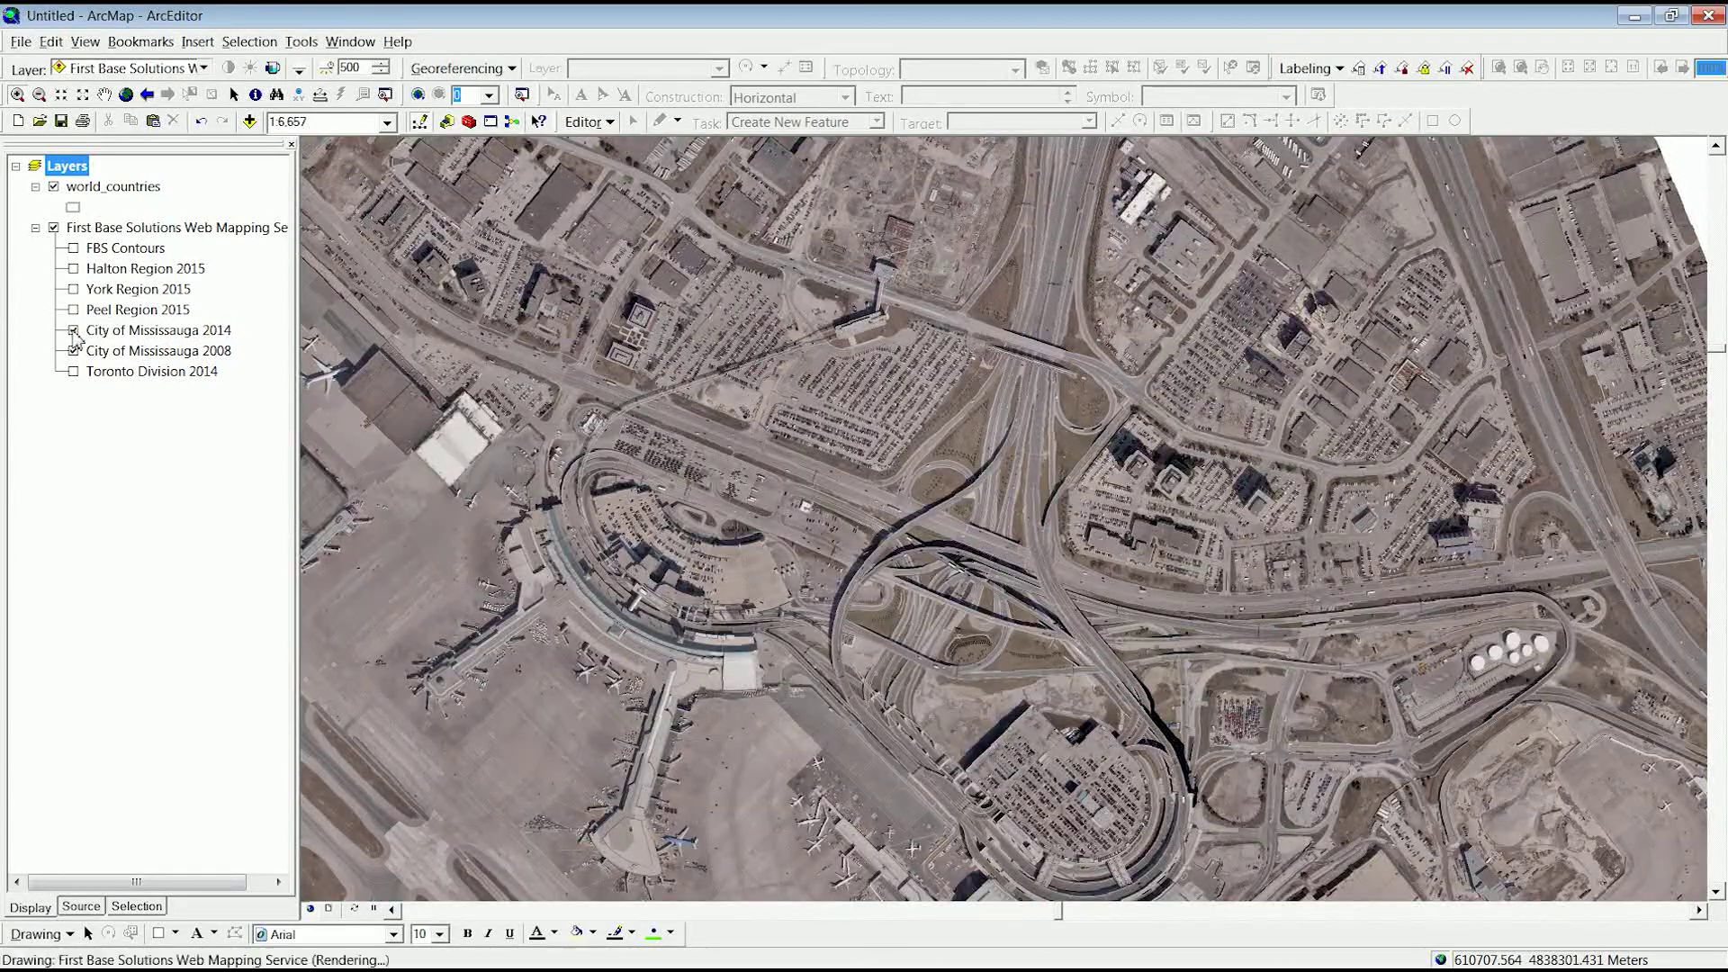
click(73, 330)
click(73, 330)
click(73, 331)
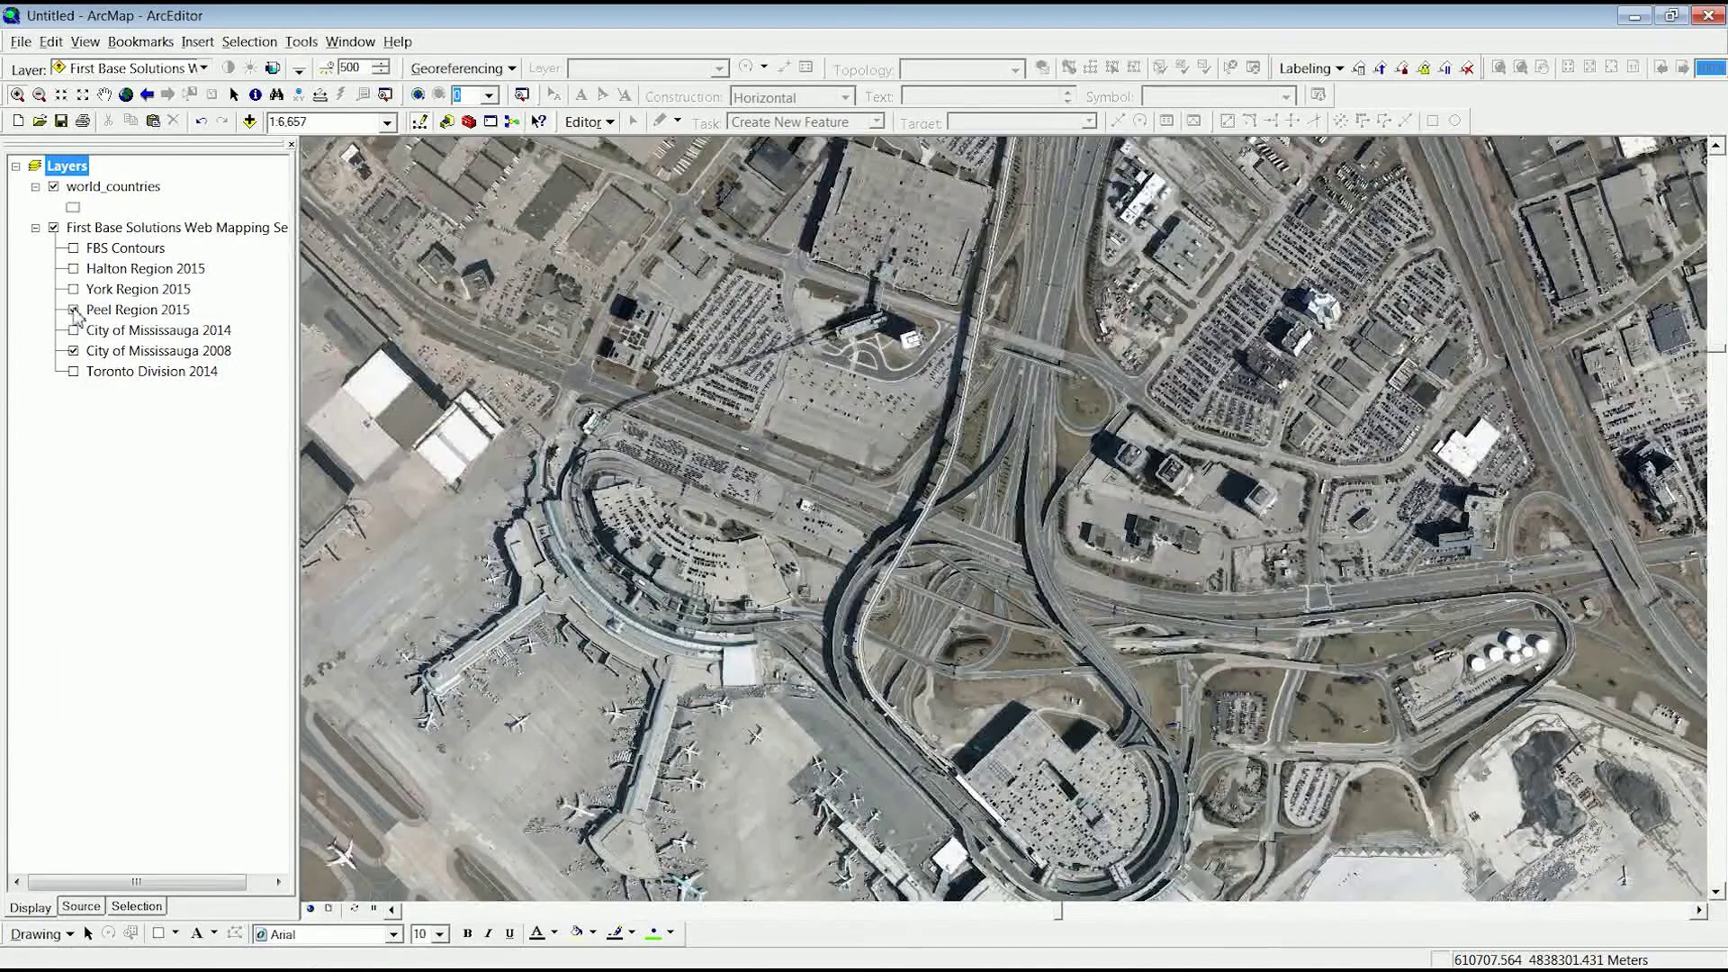
- Toggle the Peel Region 2015 imagery to compare it with 2008
click(73, 310)
click(73, 310)
click(73, 310)
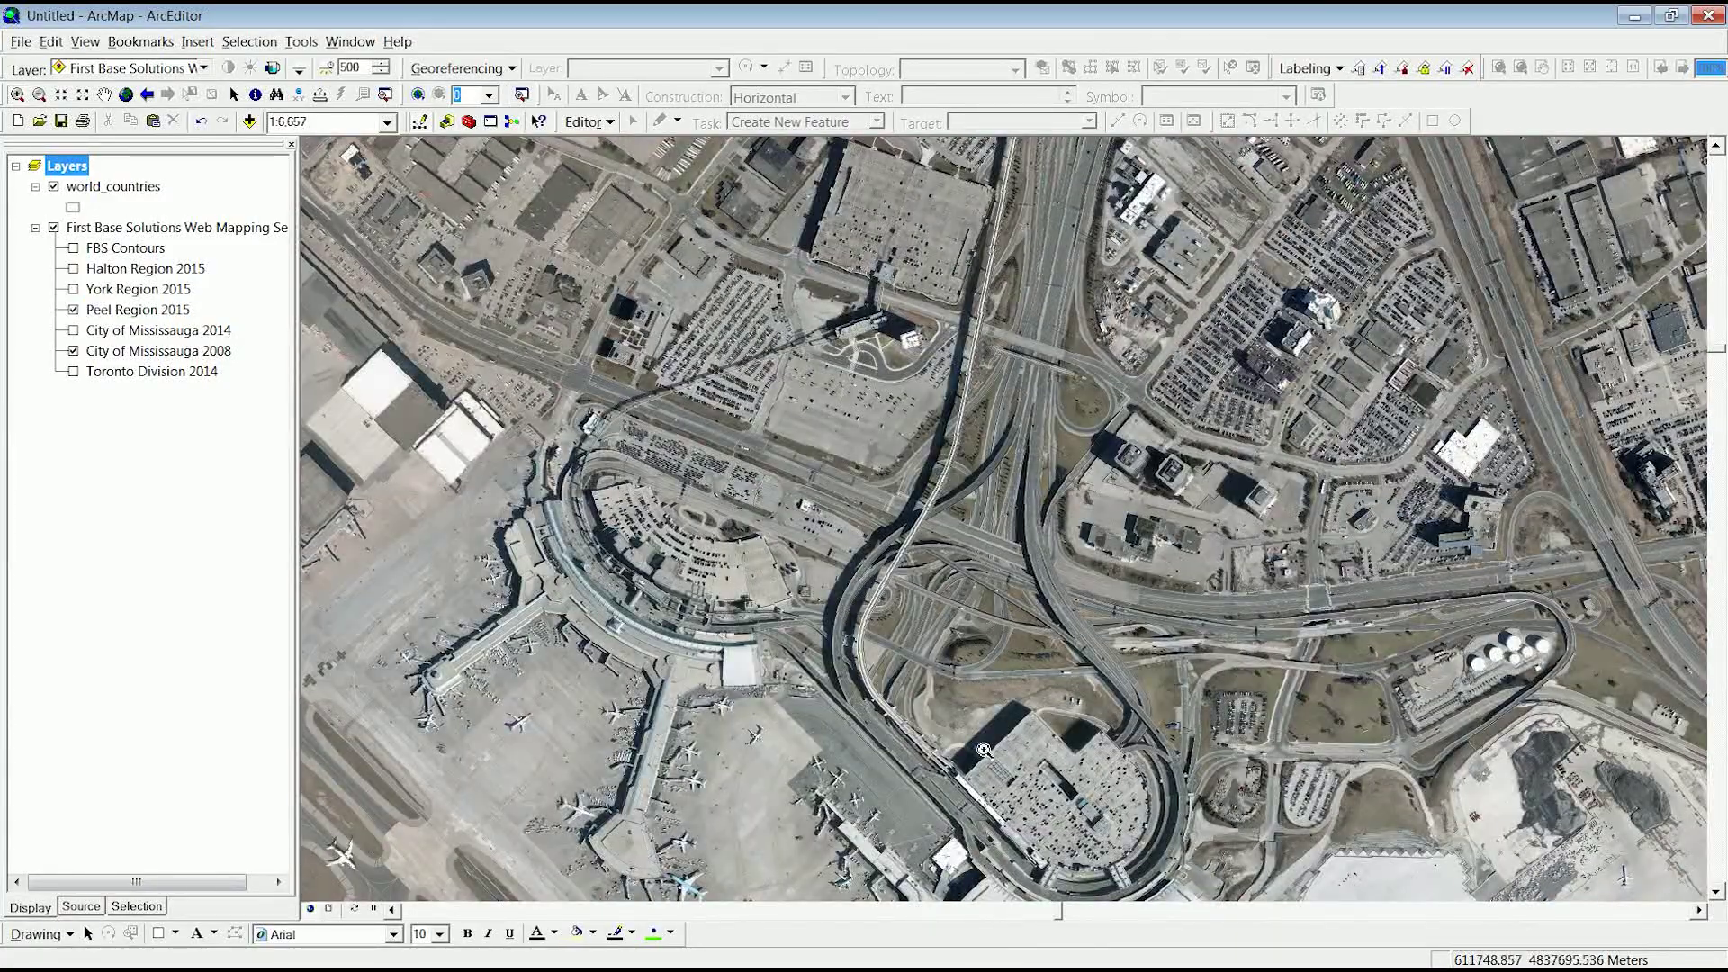
- Pan along the highway to the parking lots and hide Peel Region 2015 to reveal the construction site
scroll(1042, 809, up, 4)
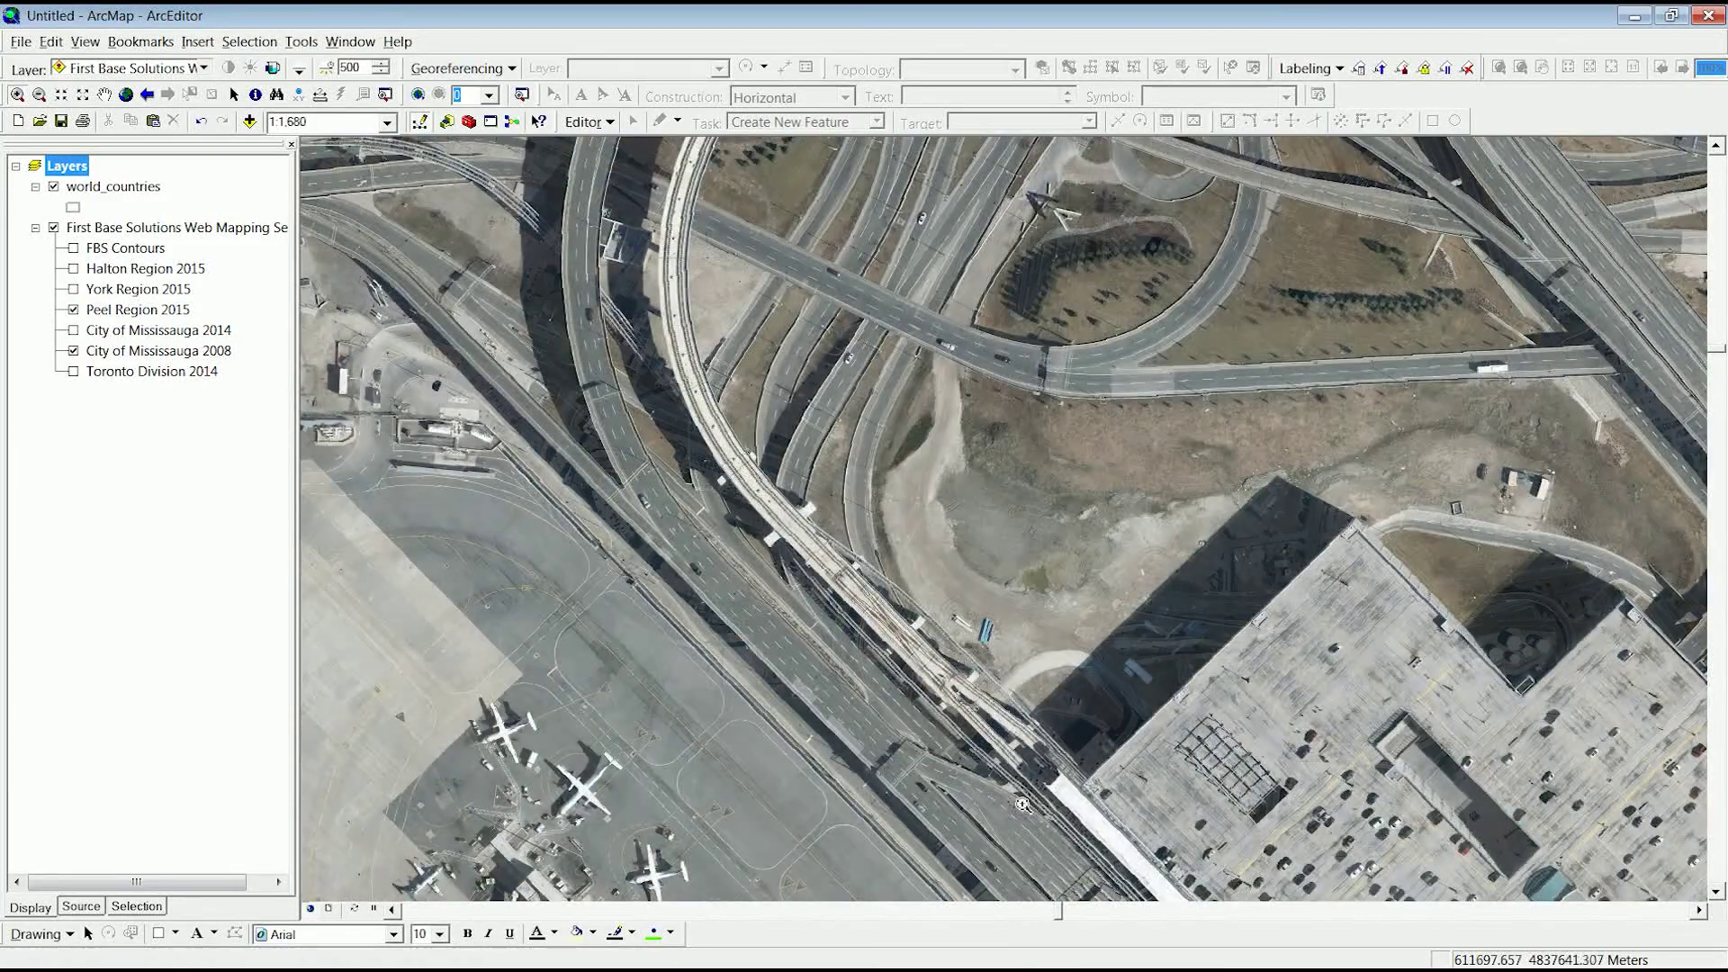
click(105, 97)
drag(765, 207, 764, 798)
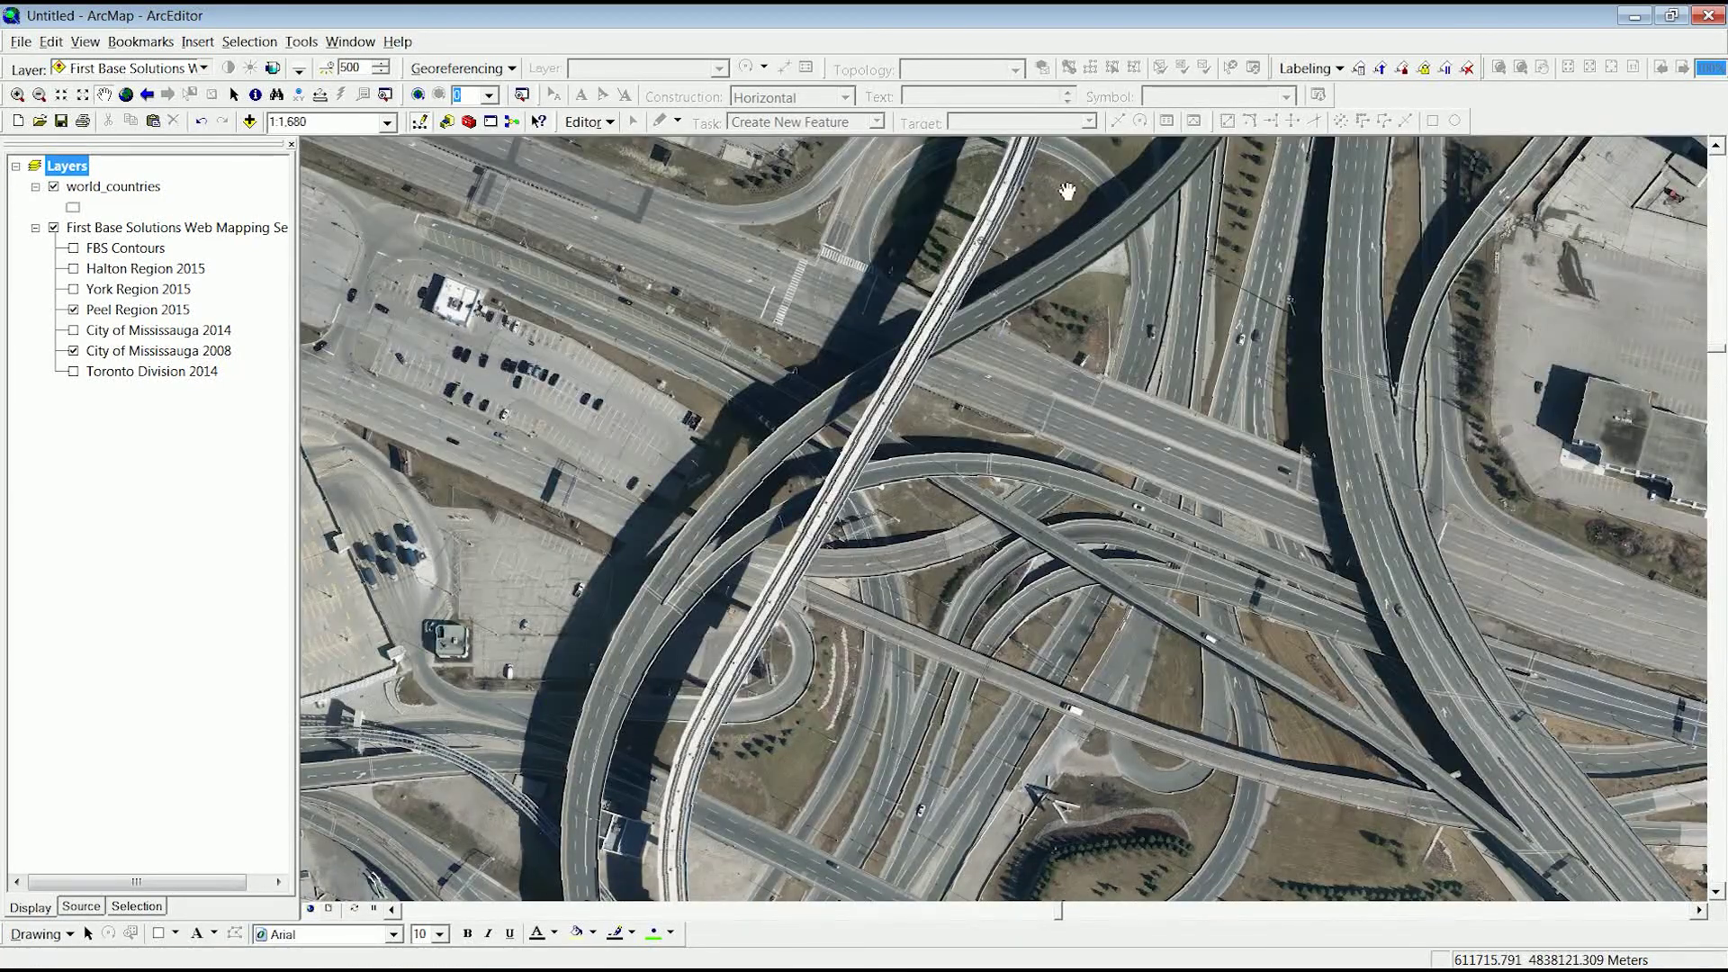
drag(1065, 198, 987, 825)
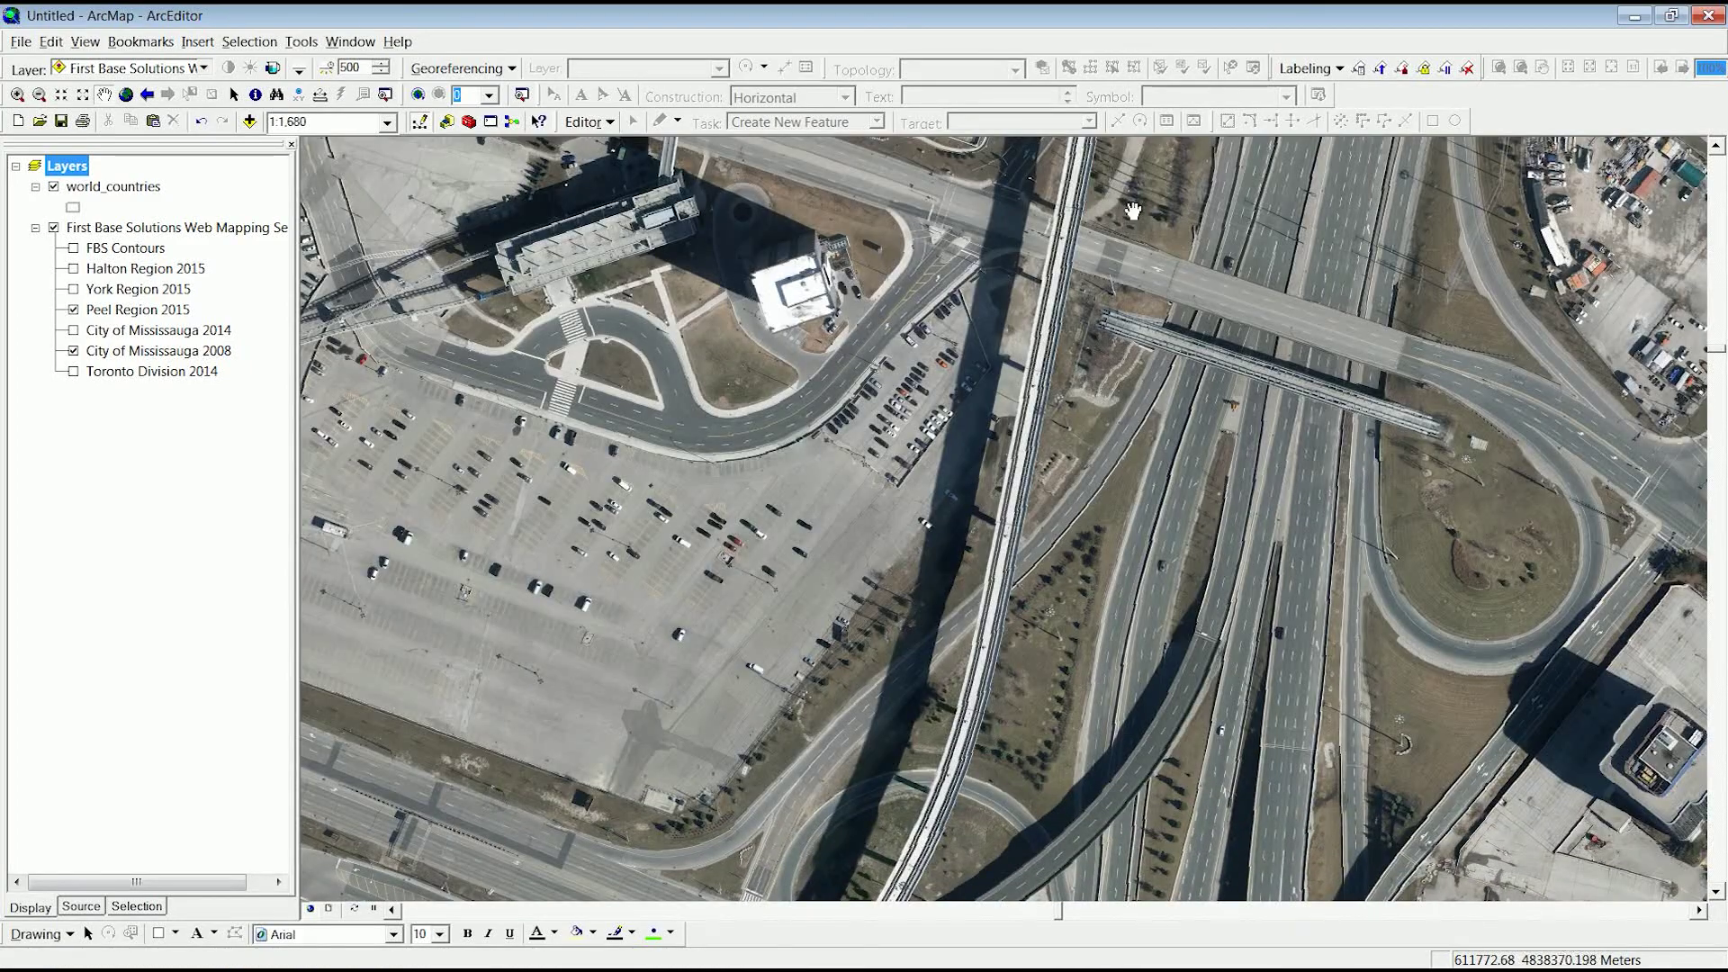
drag(1132, 211, 1078, 850)
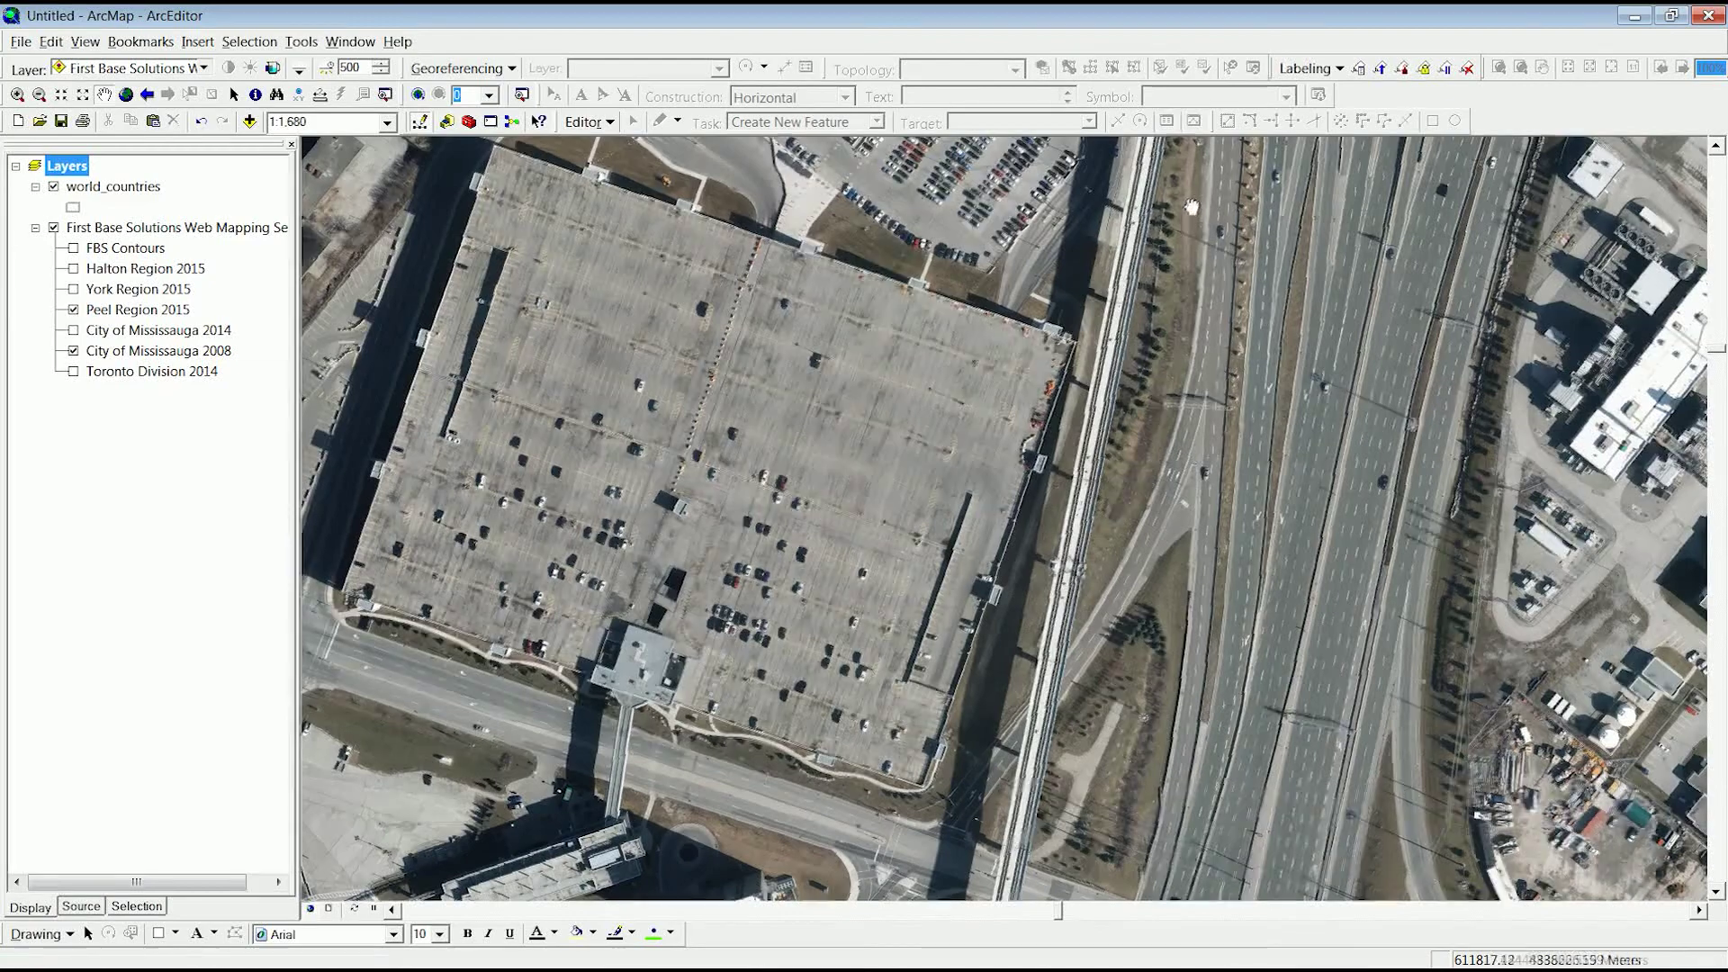
drag(1084, 180, 1083, 774)
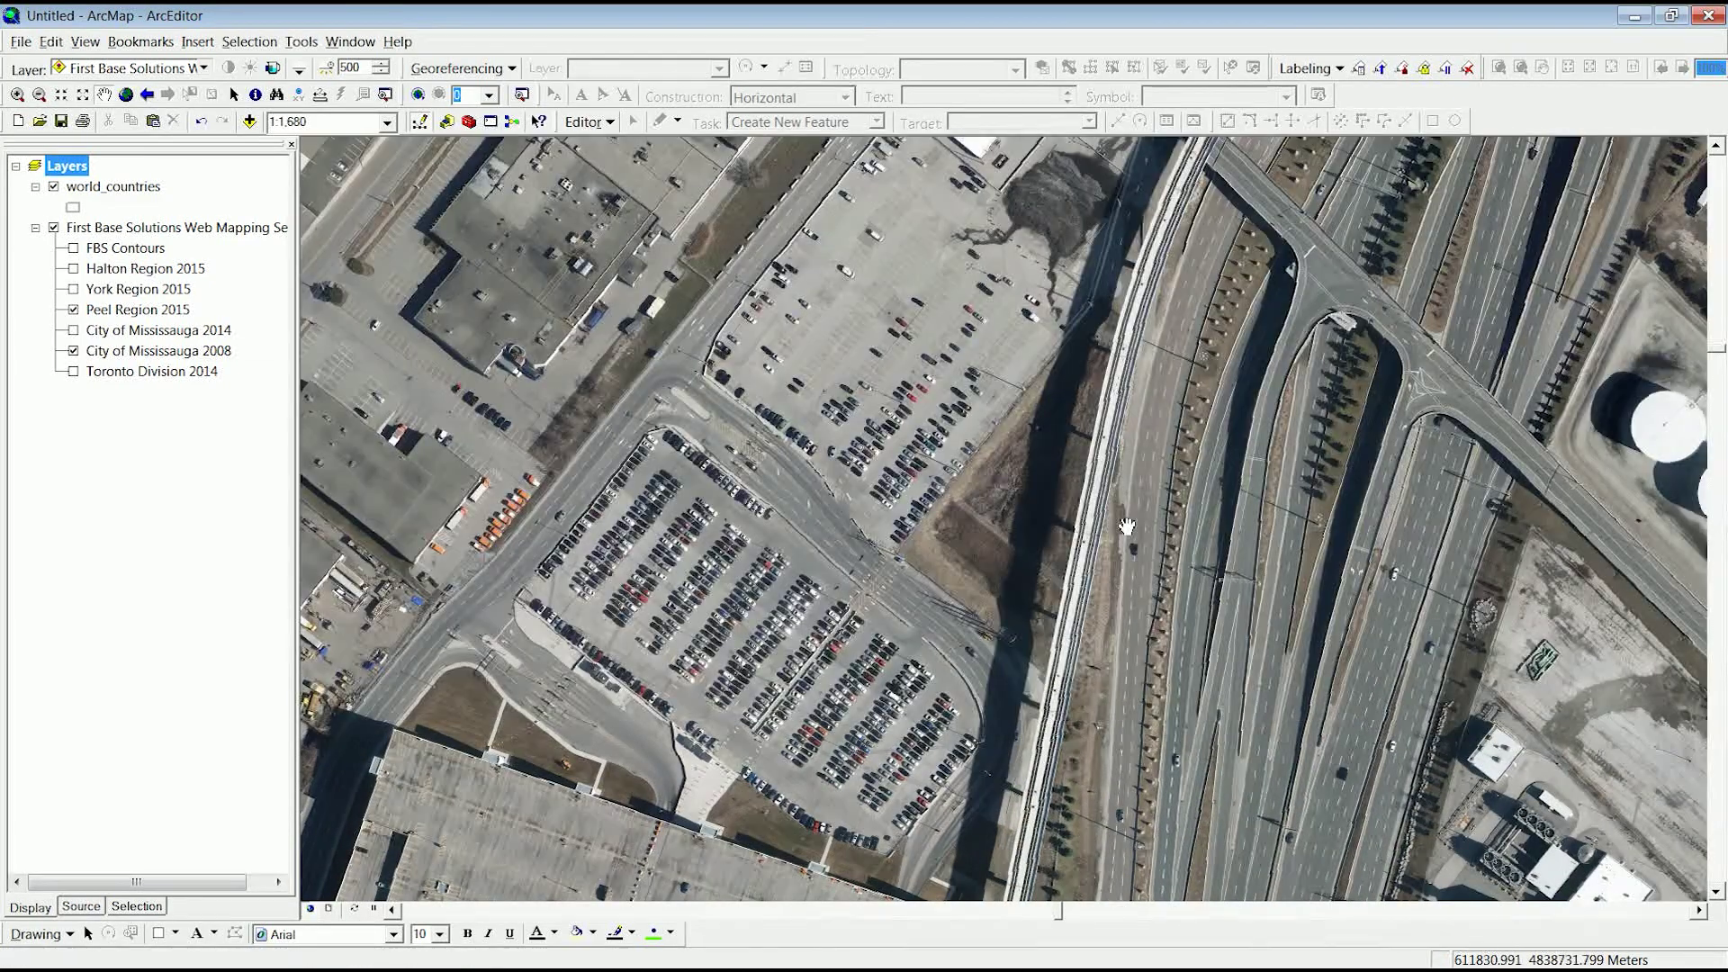
click(74, 309)
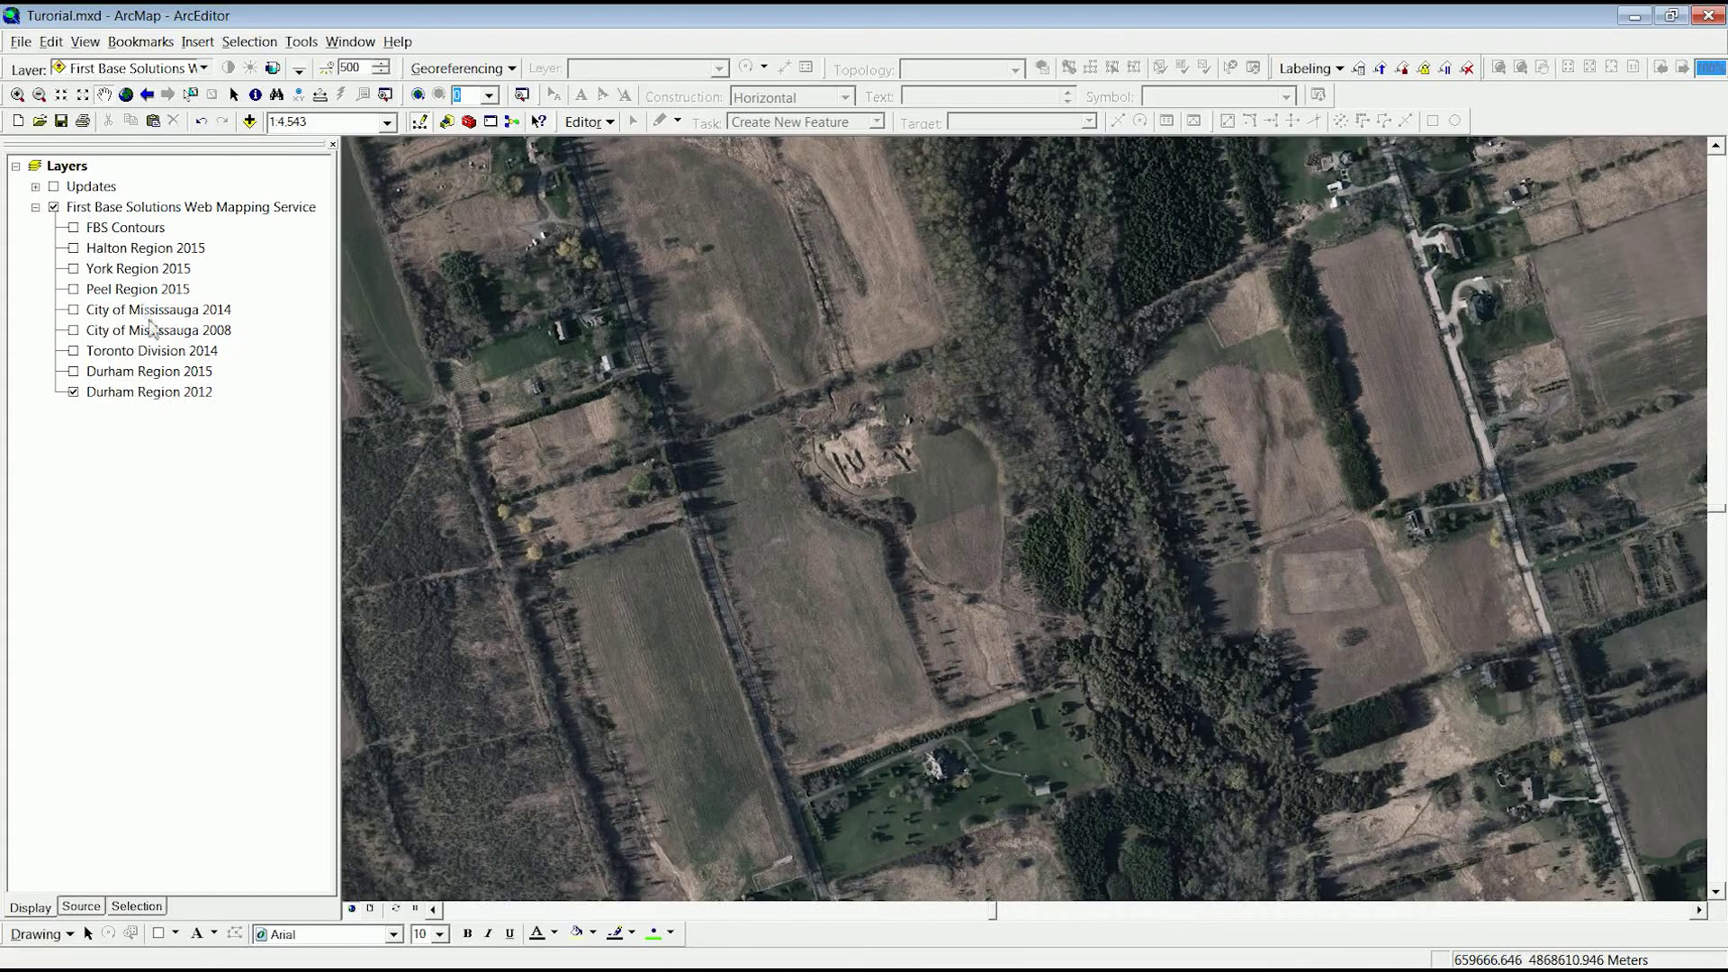
- Show the Updates lines and Durham Region 2015 imagery, then start an edit session
click(54, 187)
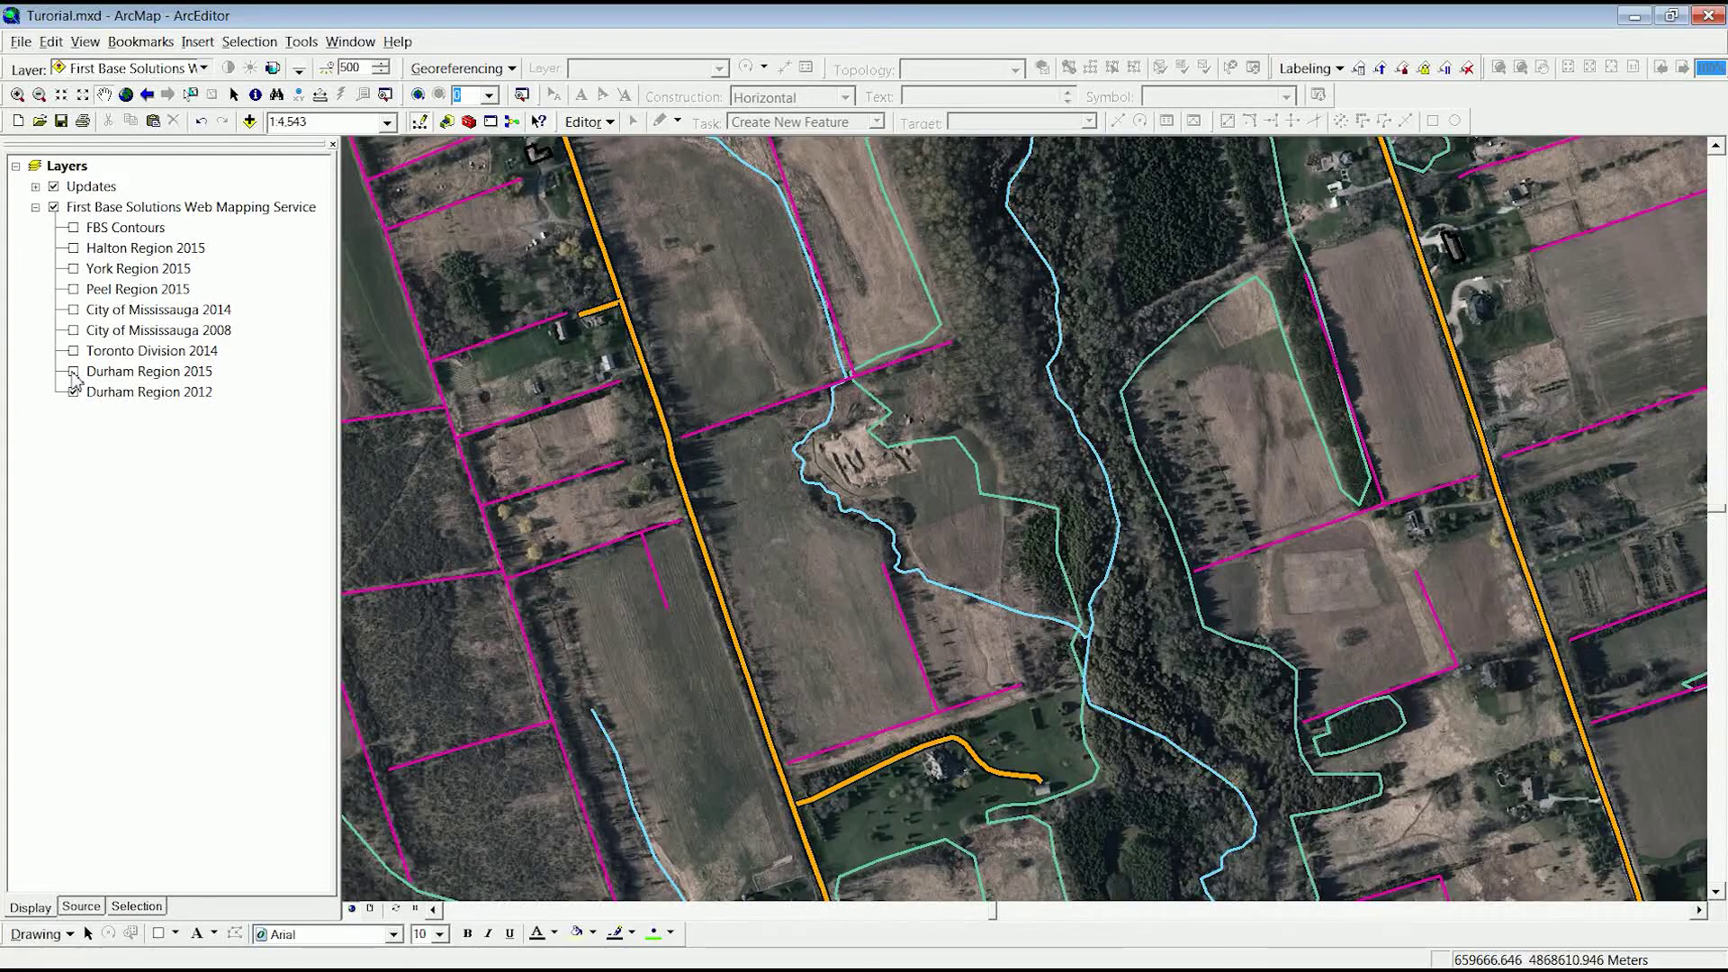
click(73, 373)
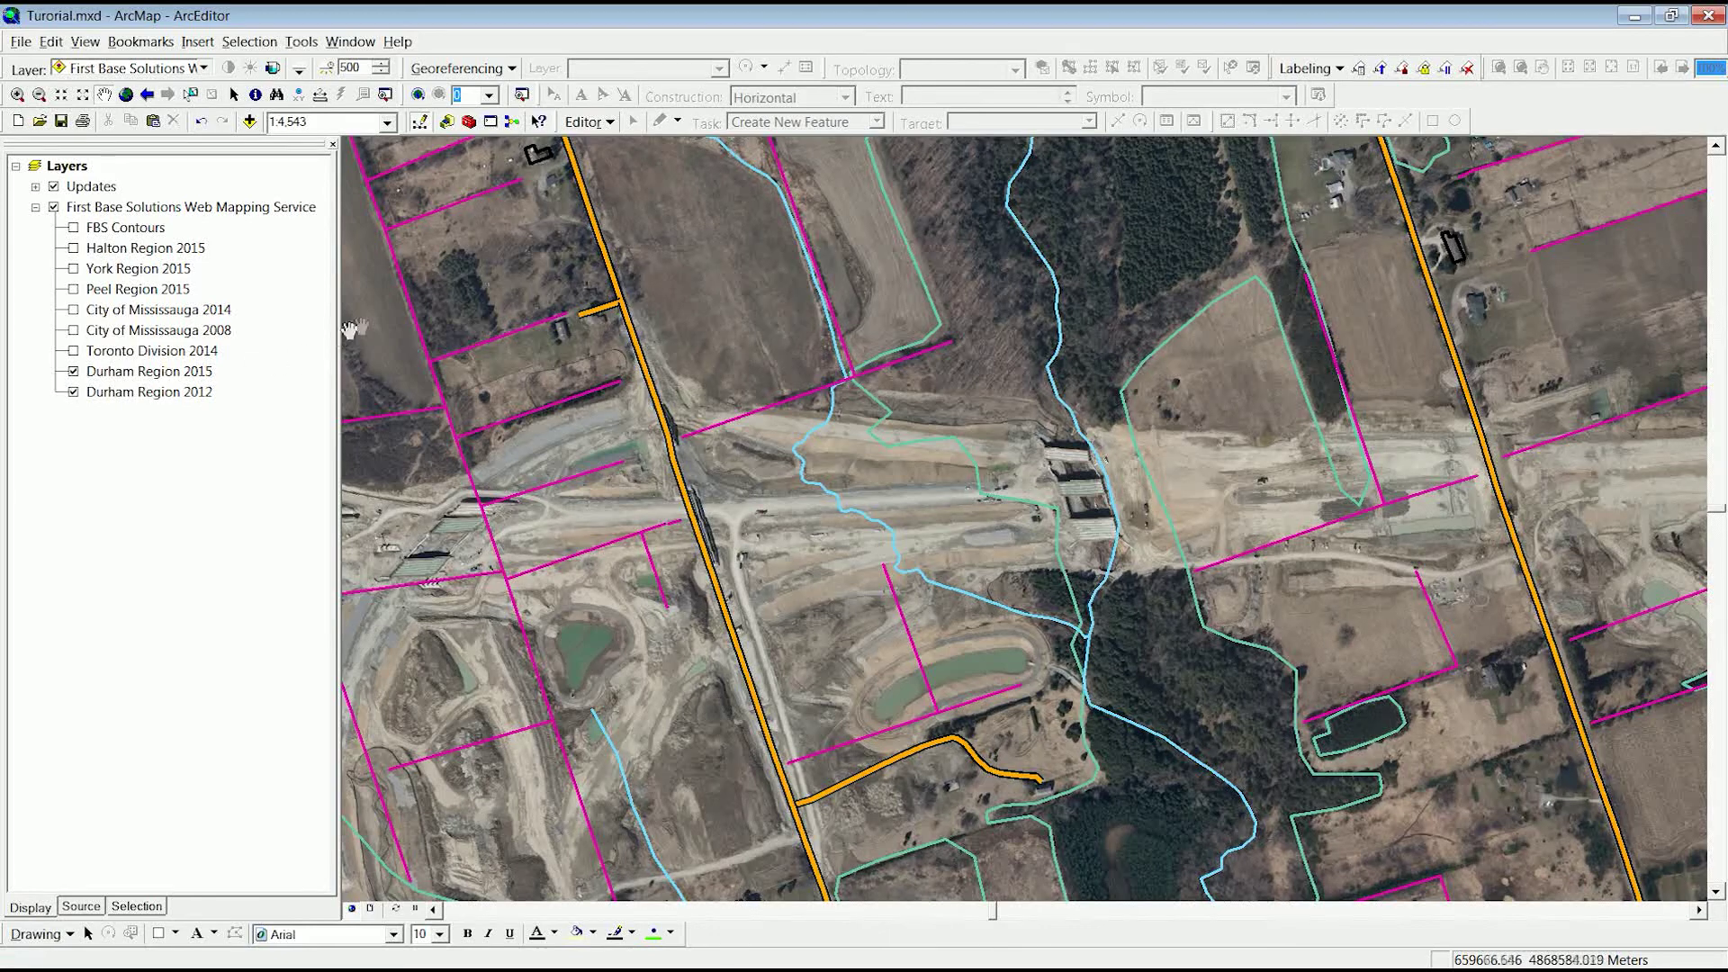
click(590, 123)
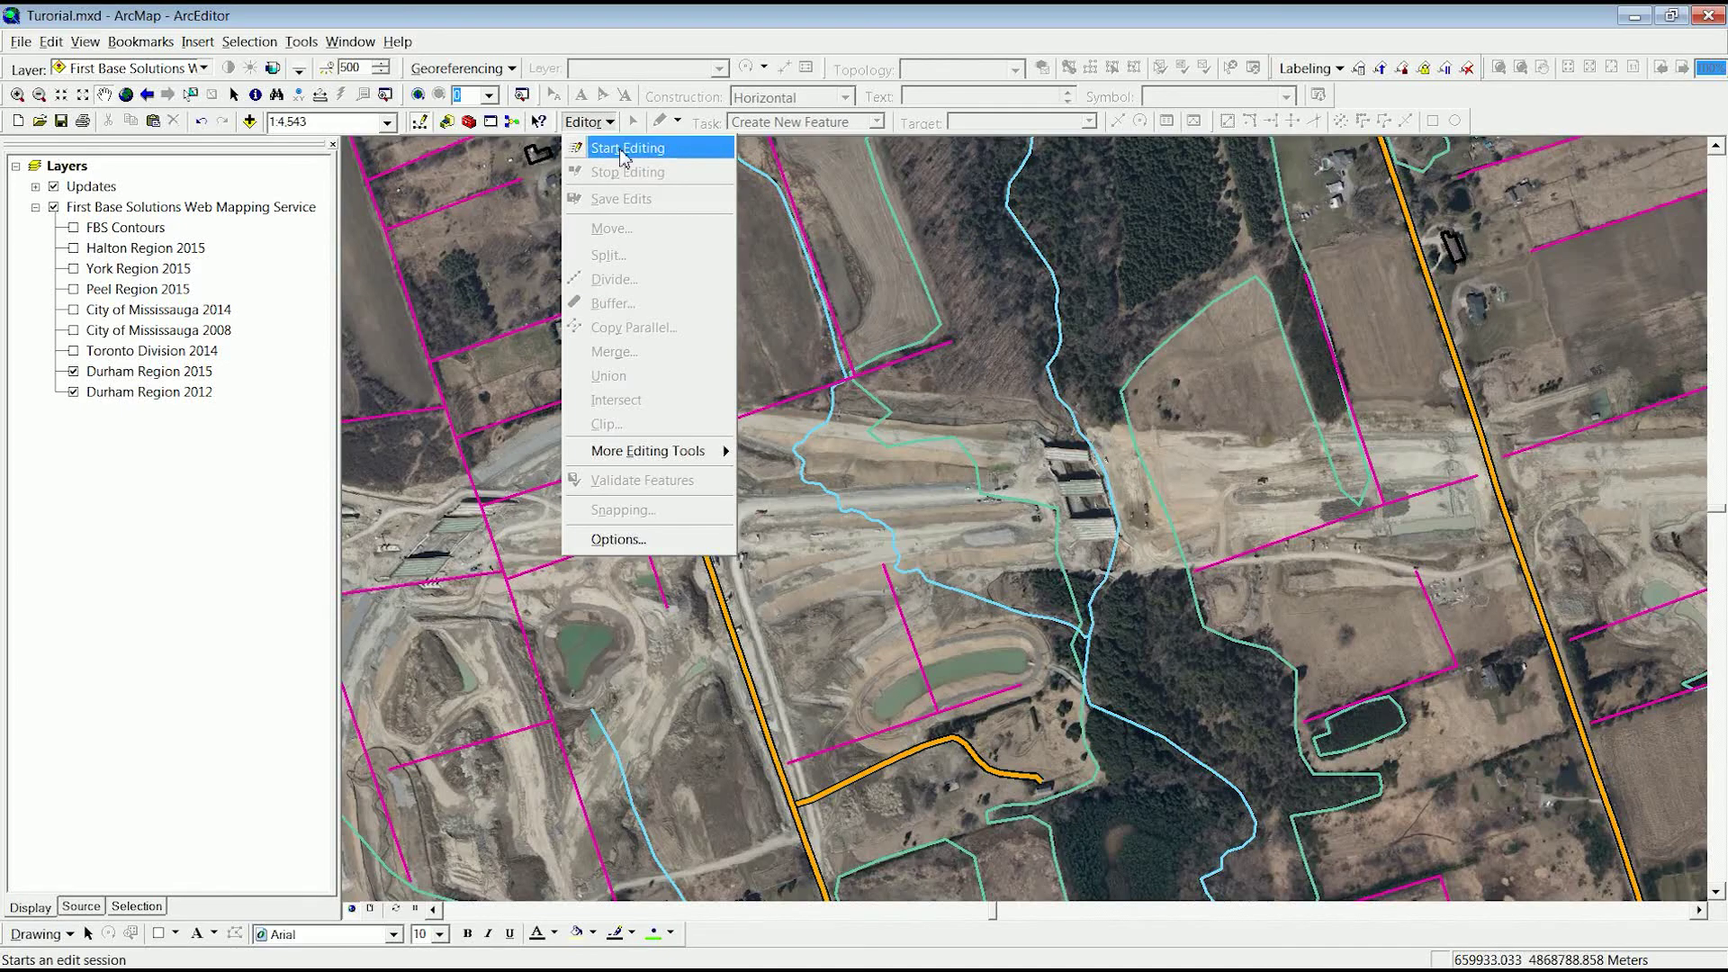
click(621, 150)
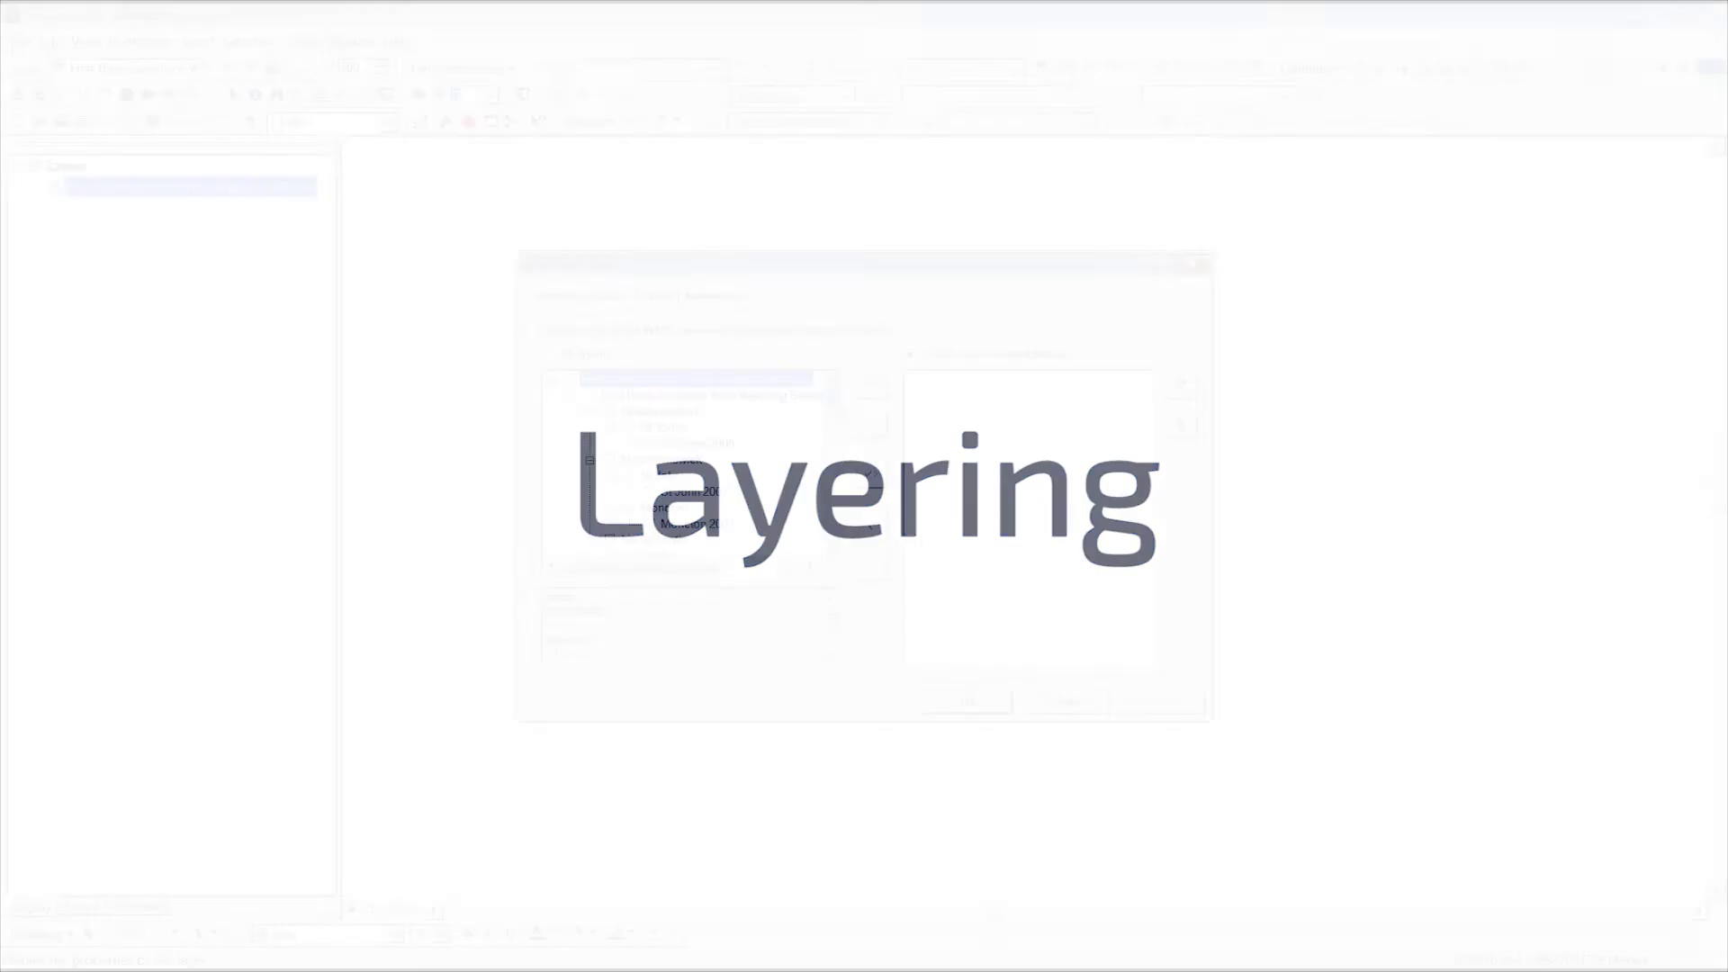
- Select City of Brampton 2014, 2012, Fall 2011, 2008 and 2011 in the WMS layer list
drag(830, 450, 847, 530)
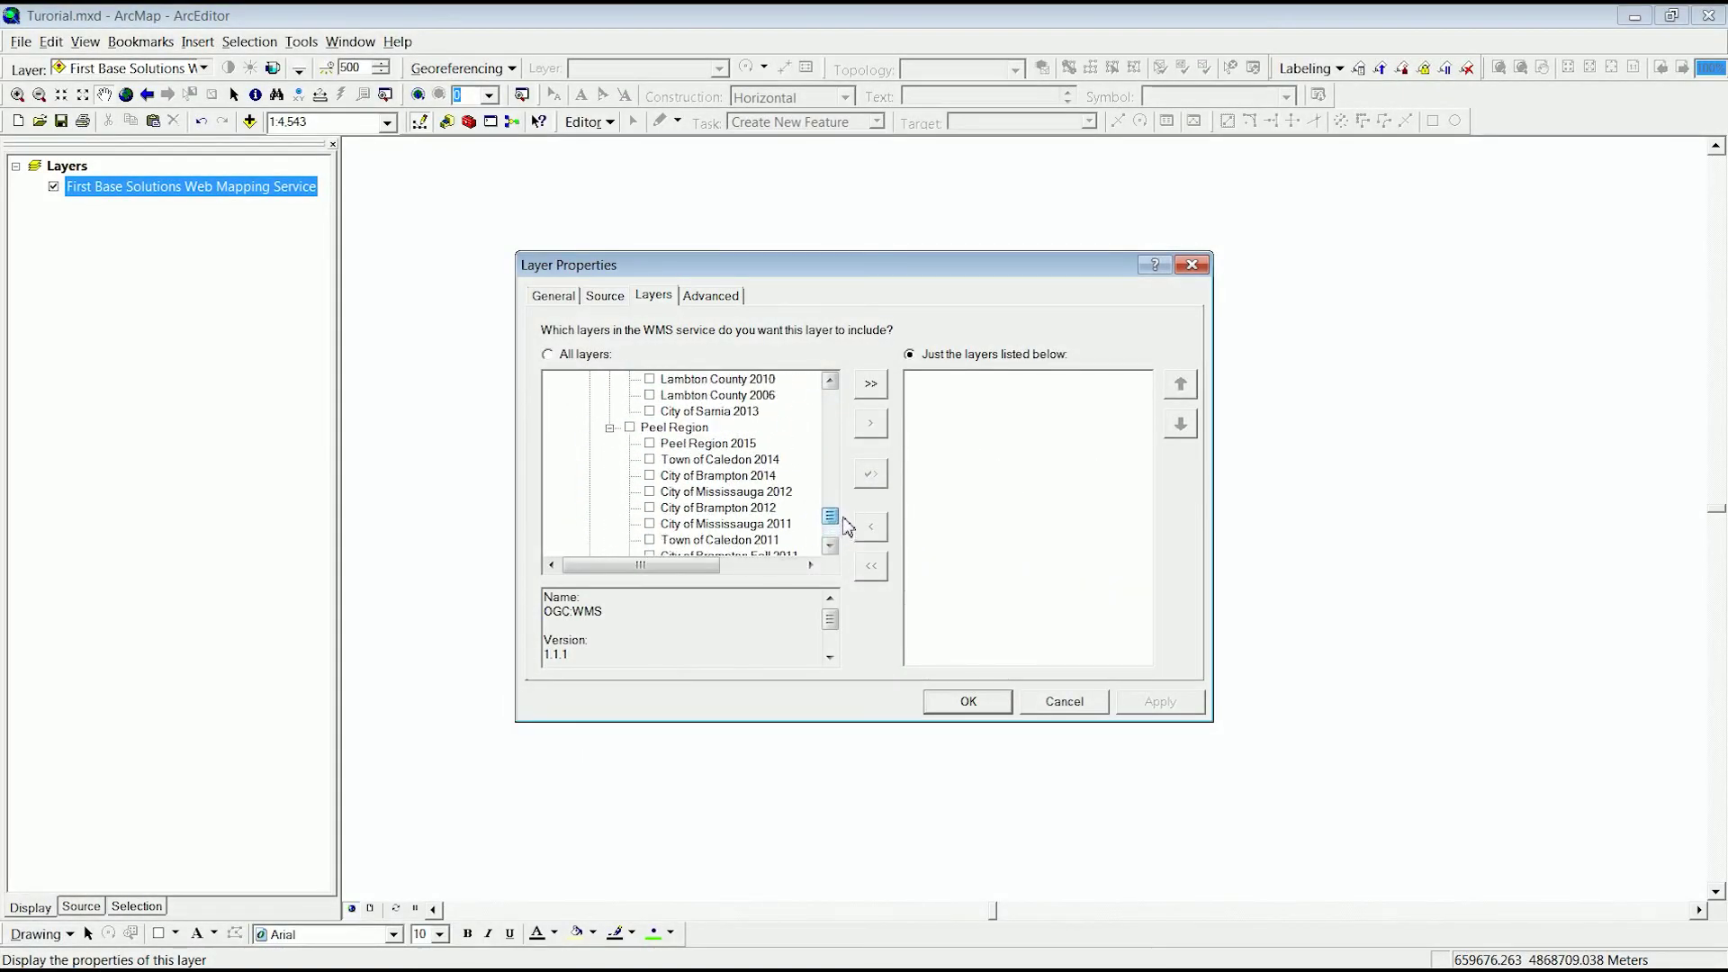
click(728, 477)
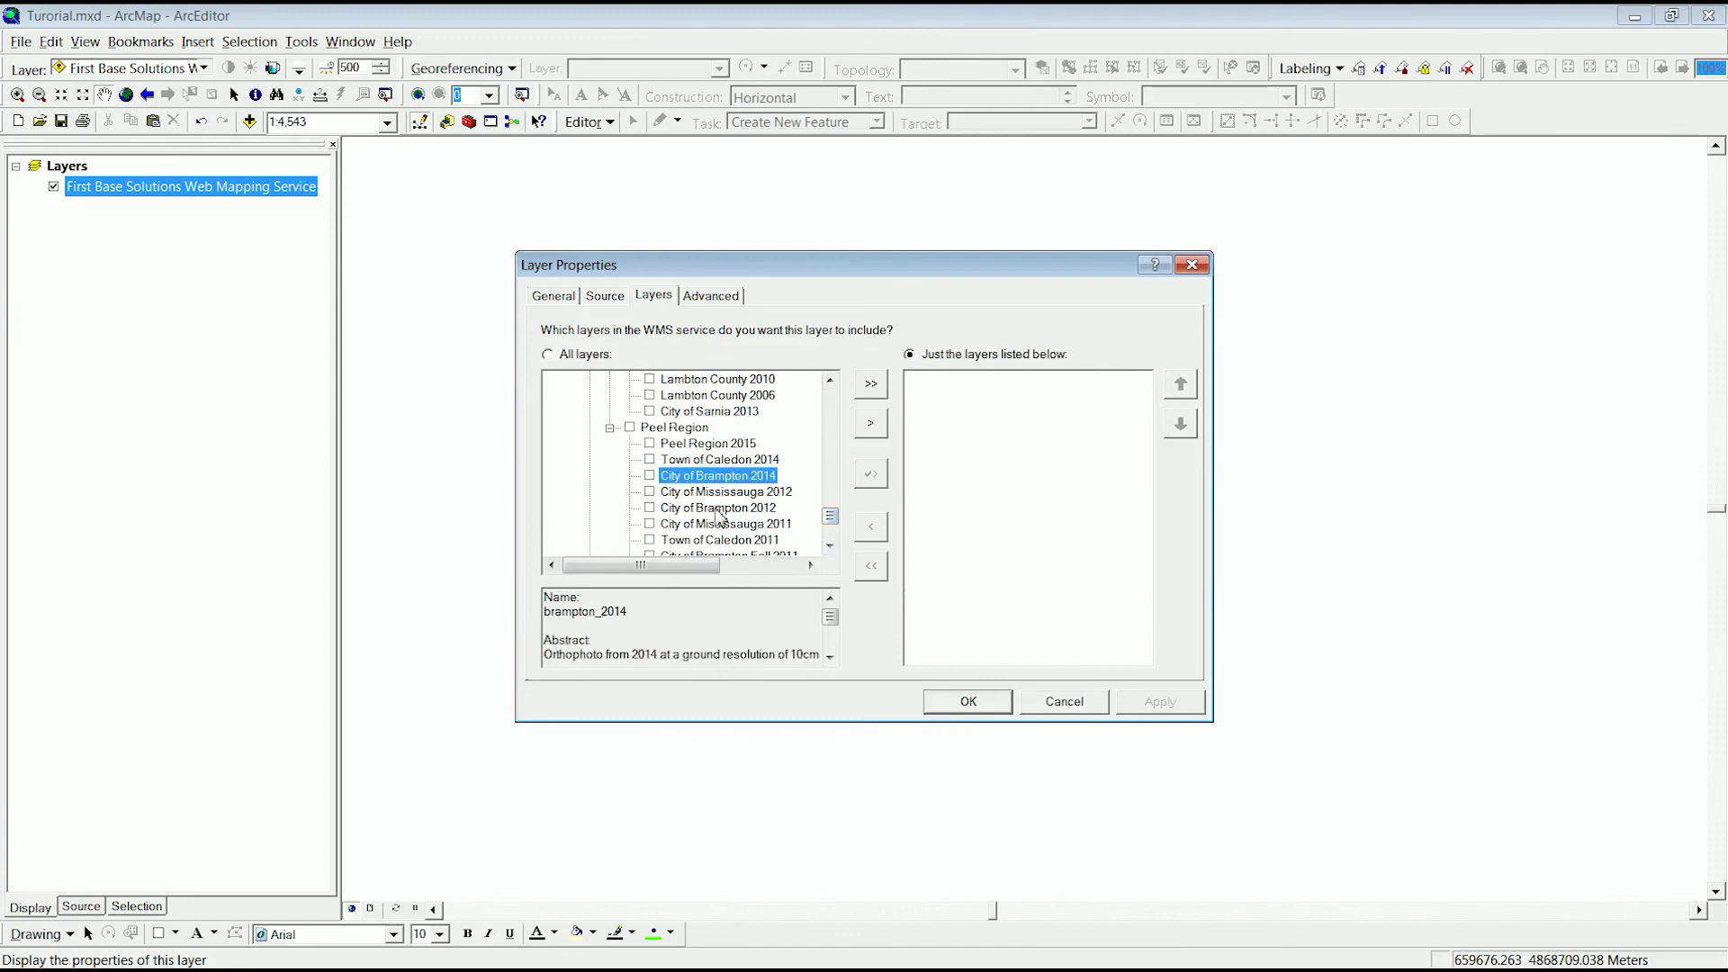
ctrl+click(719, 509)
drag(832, 519, 834, 523)
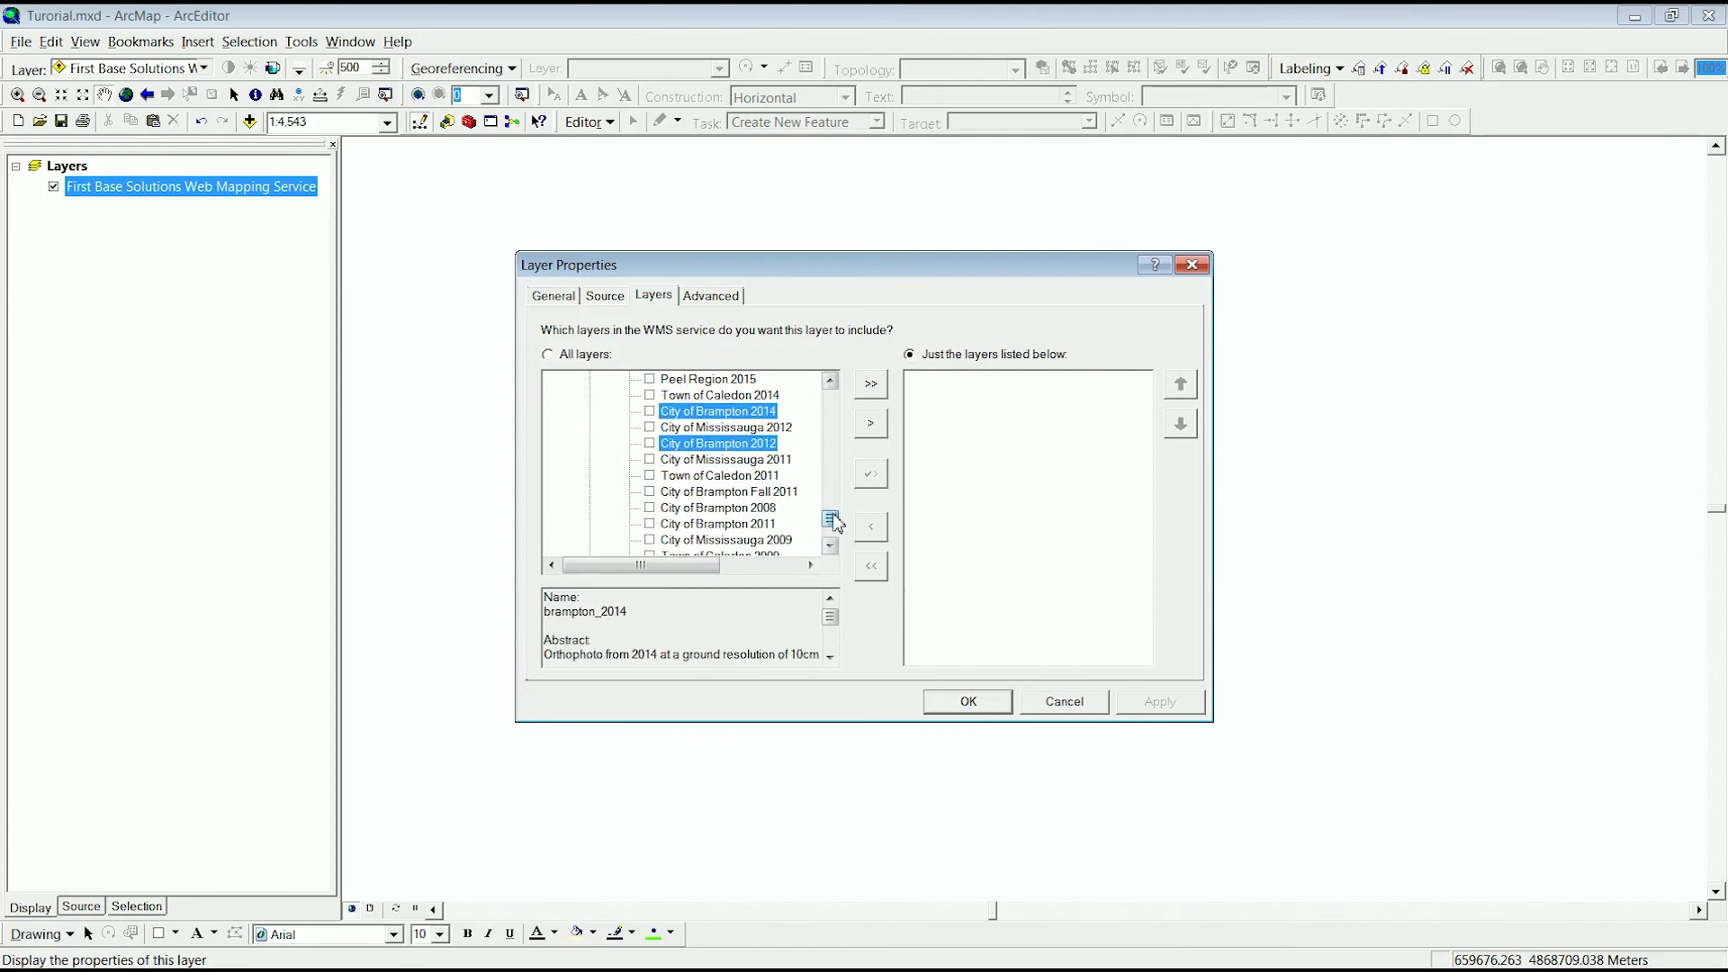
ctrl+click(740, 493)
ctrl+click(742, 508)
ctrl+click(741, 524)
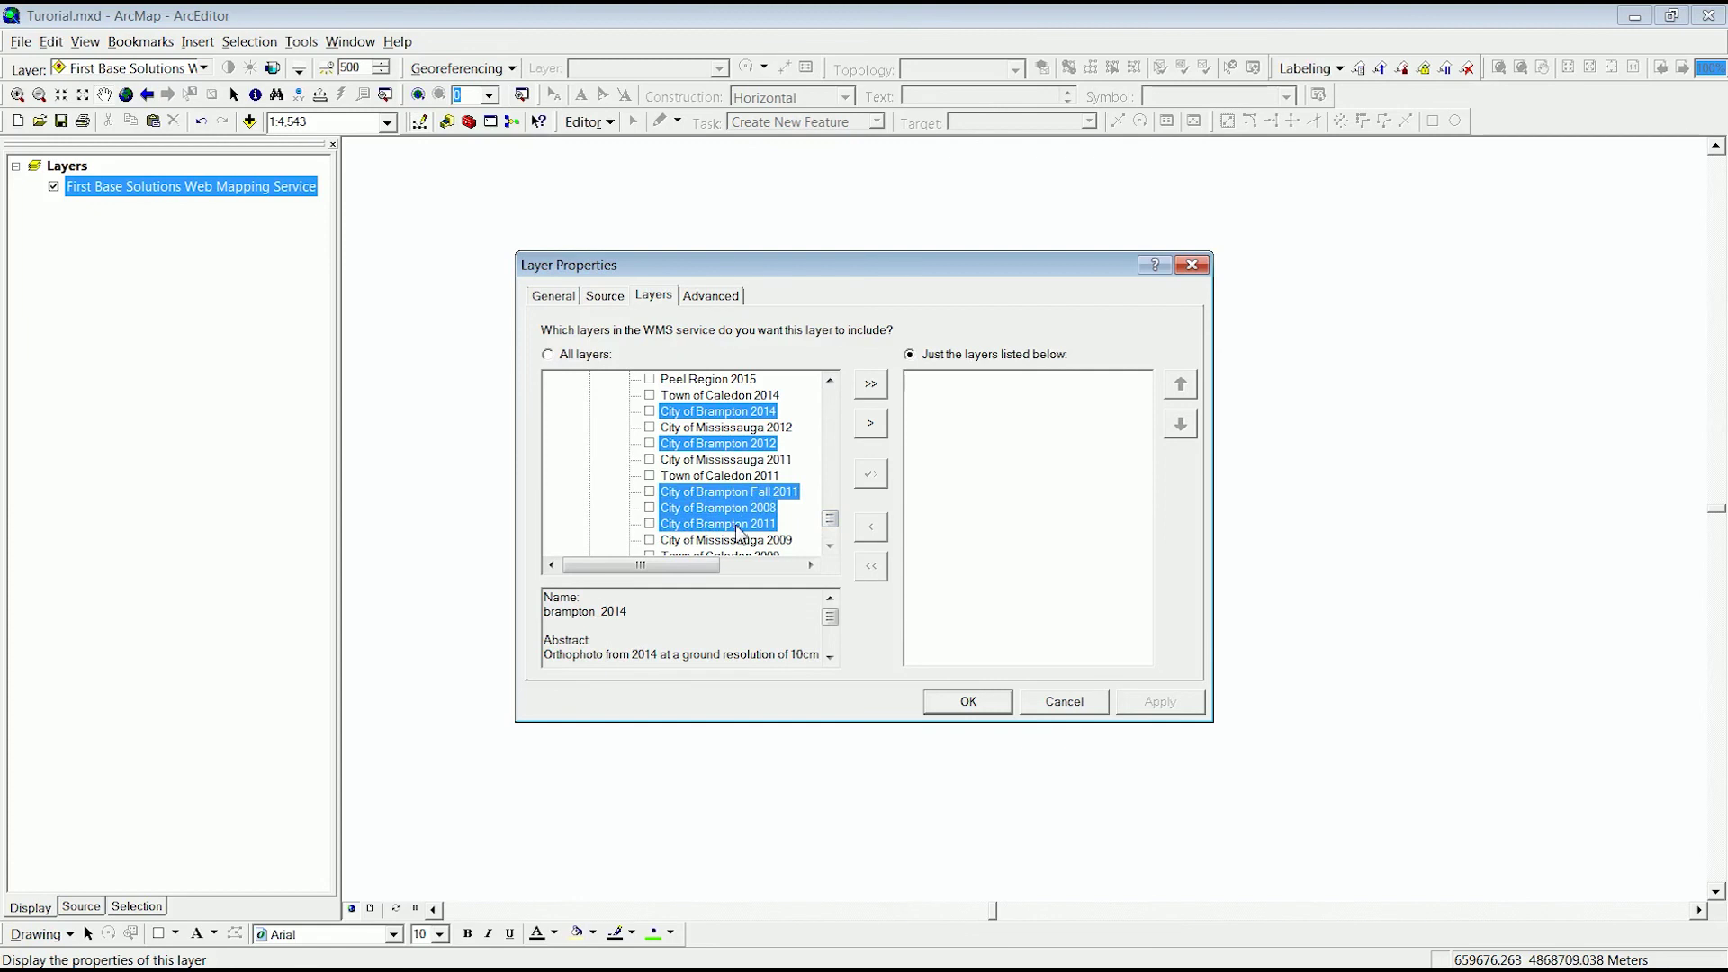
click(829, 545)
click(829, 545)
click(830, 546)
click(830, 545)
- Add Brampton 2009, 2010, Fall 2010 and 2013 to the selection, include all nine and confirm
ctrl+click(728, 462)
ctrl+click(730, 508)
ctrl+click(731, 524)
click(829, 545)
click(830, 546)
click(829, 545)
click(830, 546)
click(830, 545)
click(830, 545)
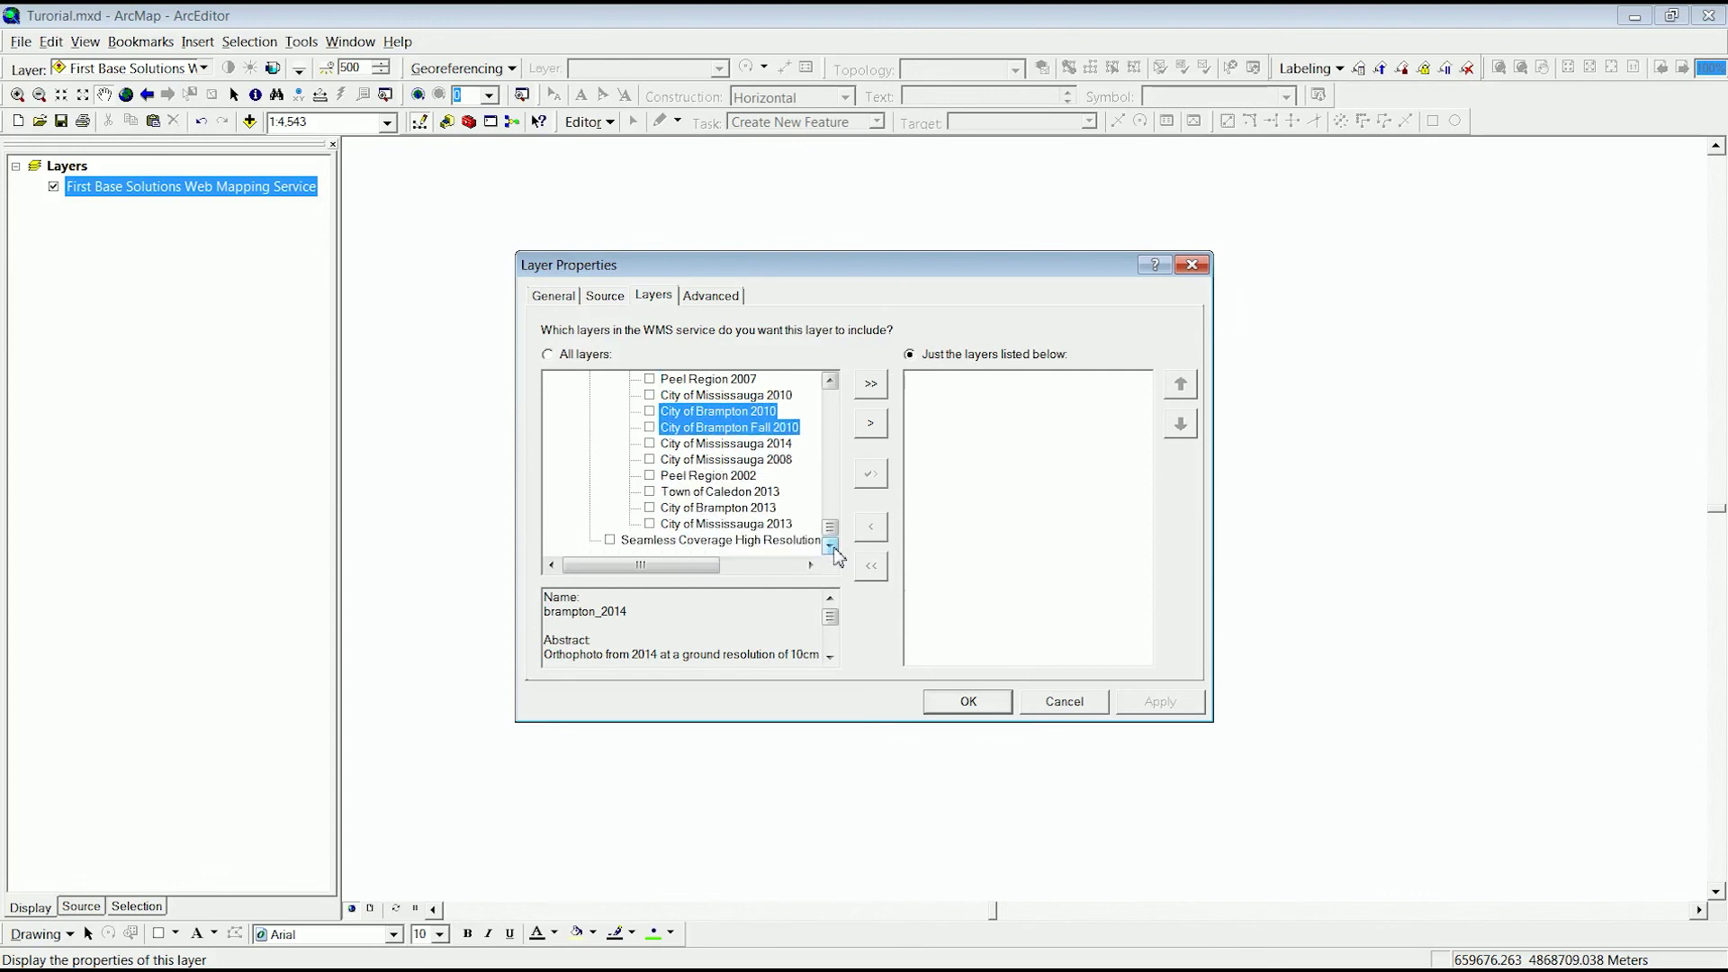
ctrl+click(736, 508)
click(871, 423)
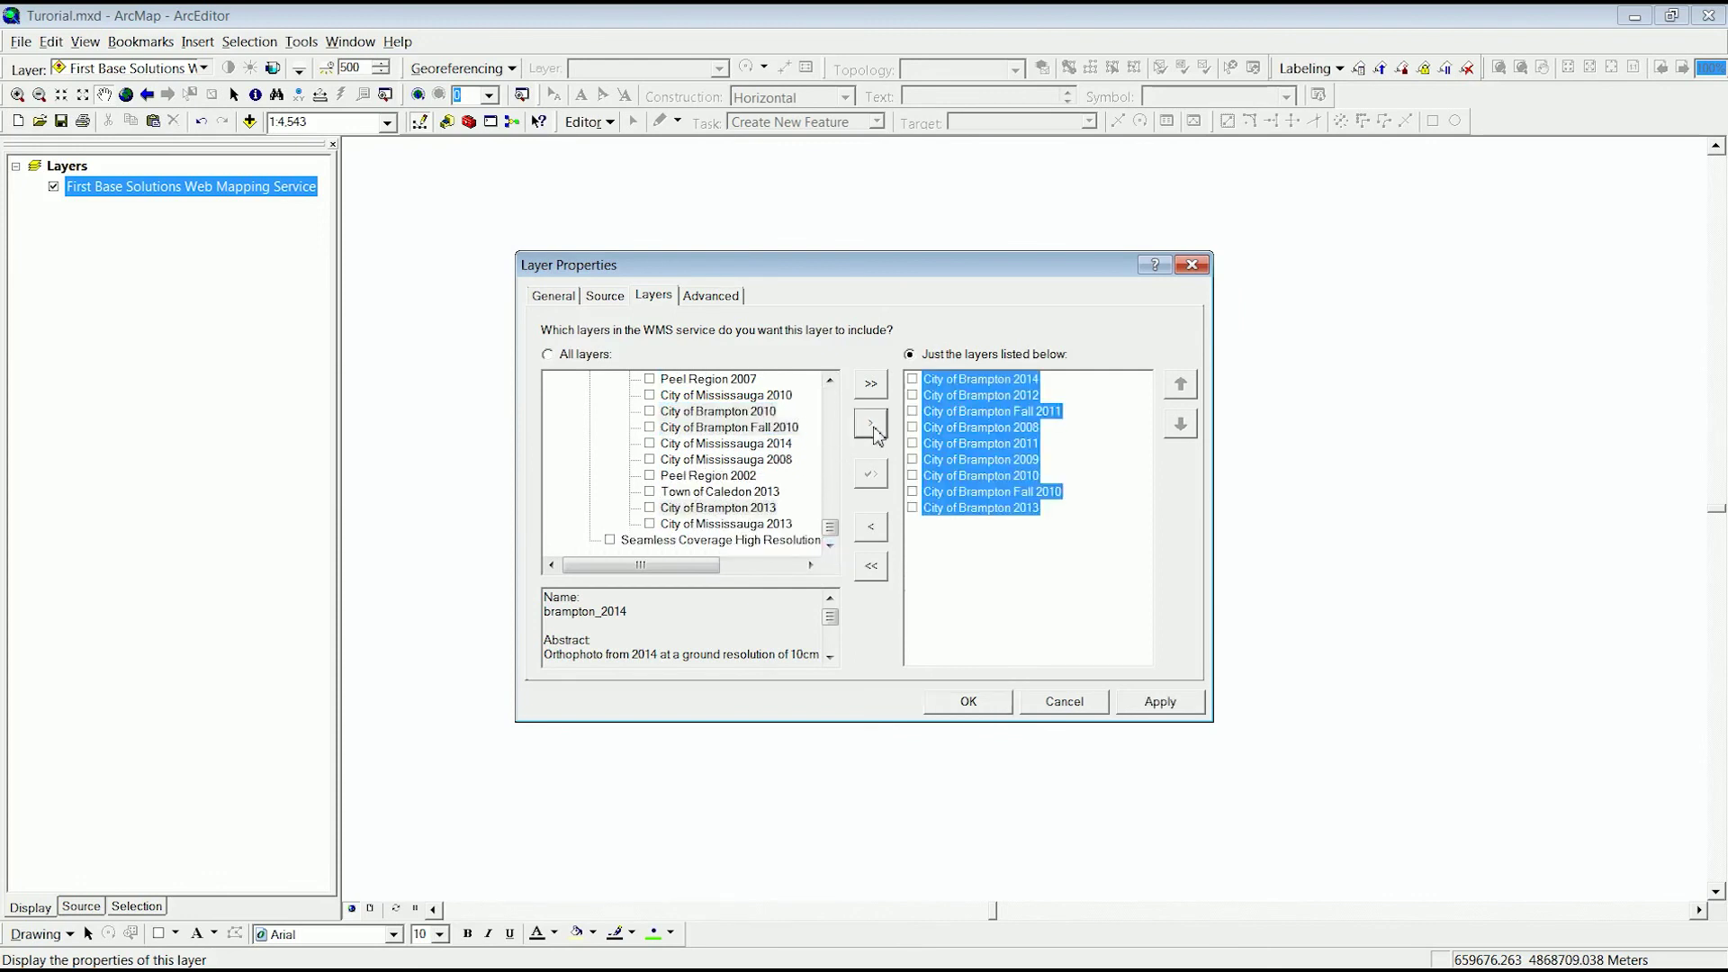
click(967, 701)
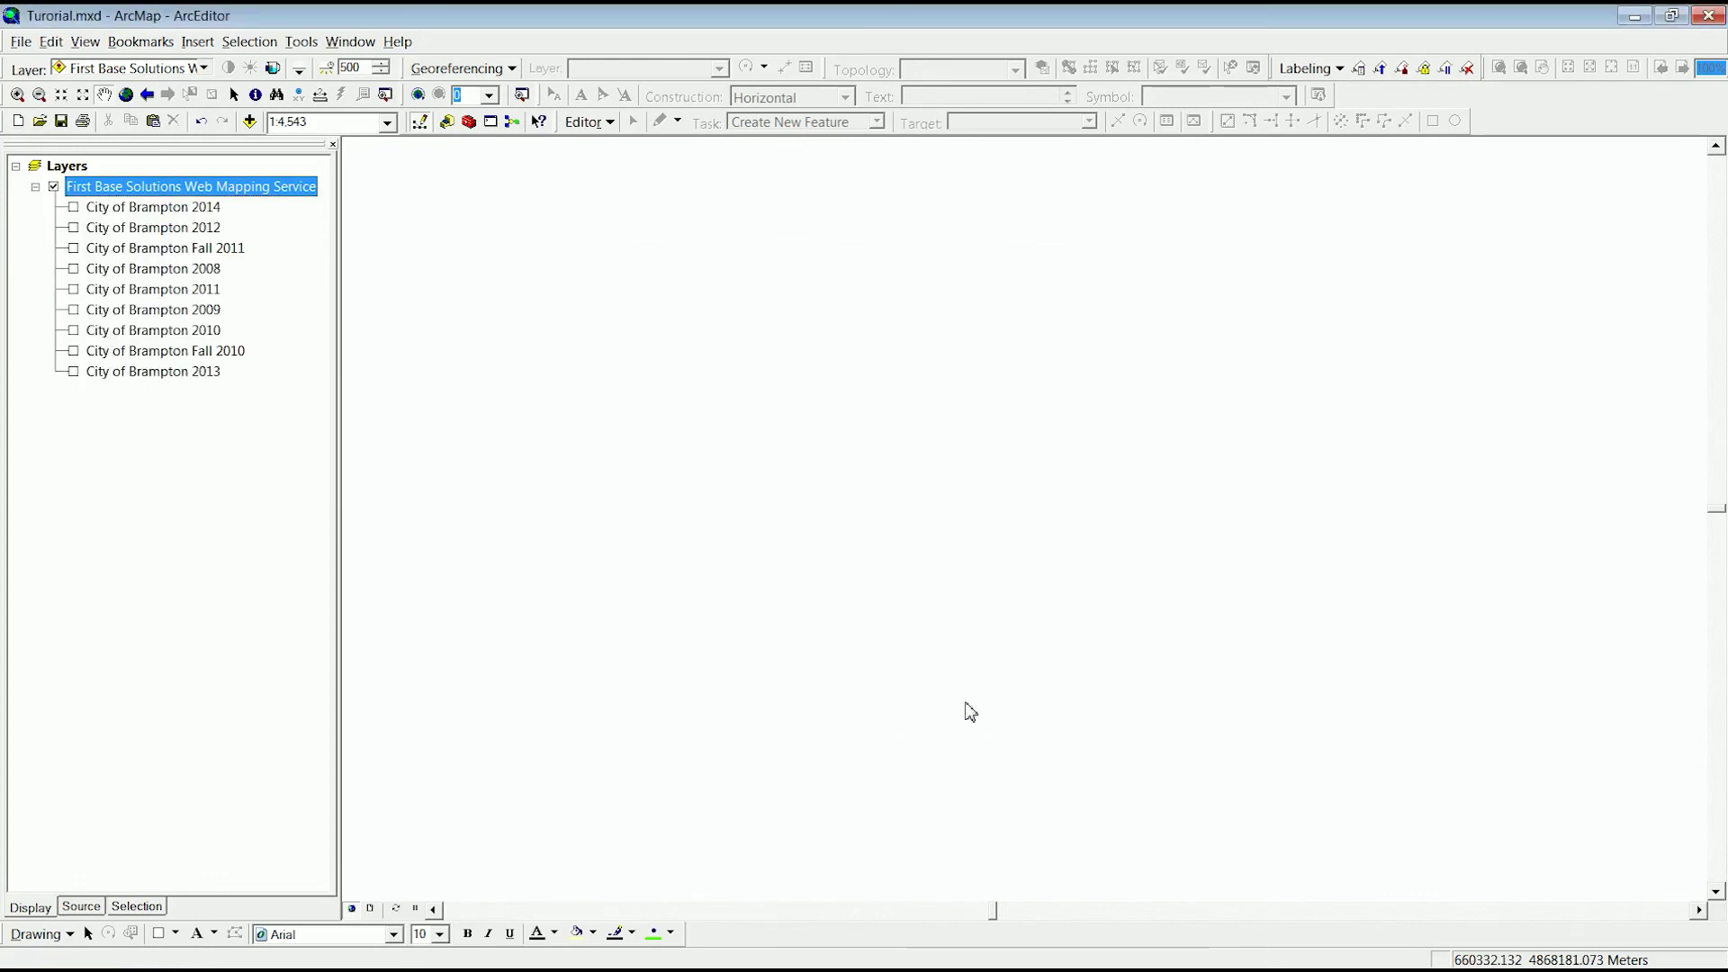
- Switch on each City of Brampton sublayer in turn, from Fall 2010 up to 2014
click(140, 212)
shift+click(166, 379)
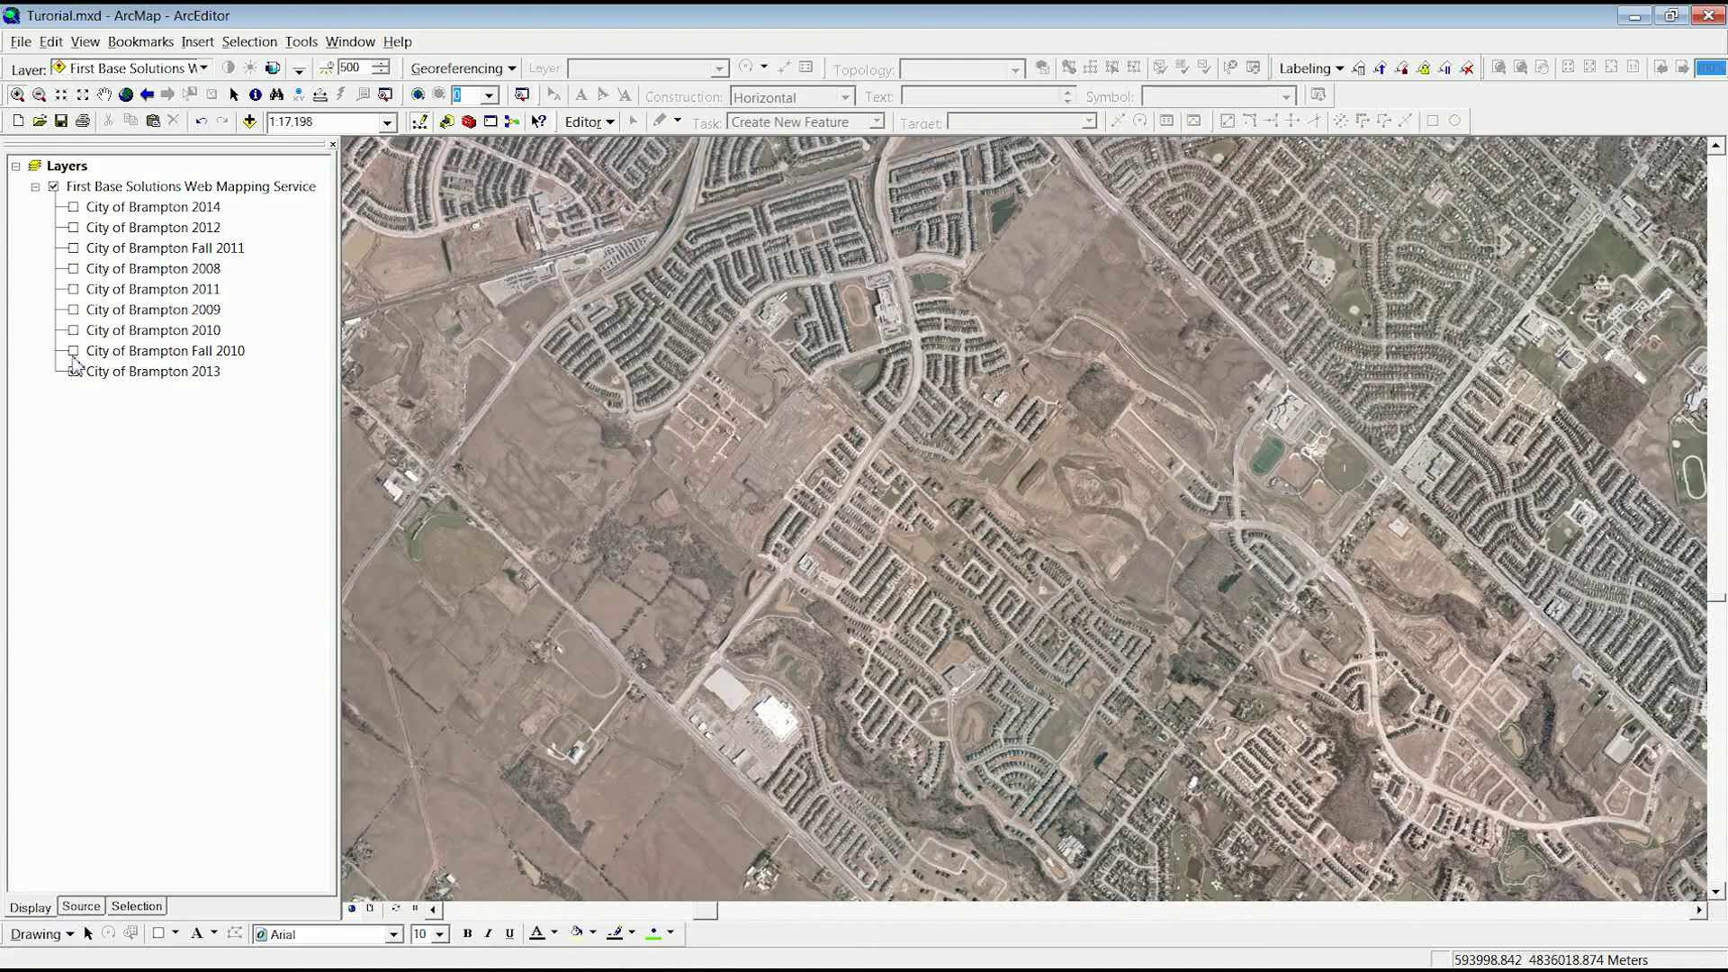
click(74, 352)
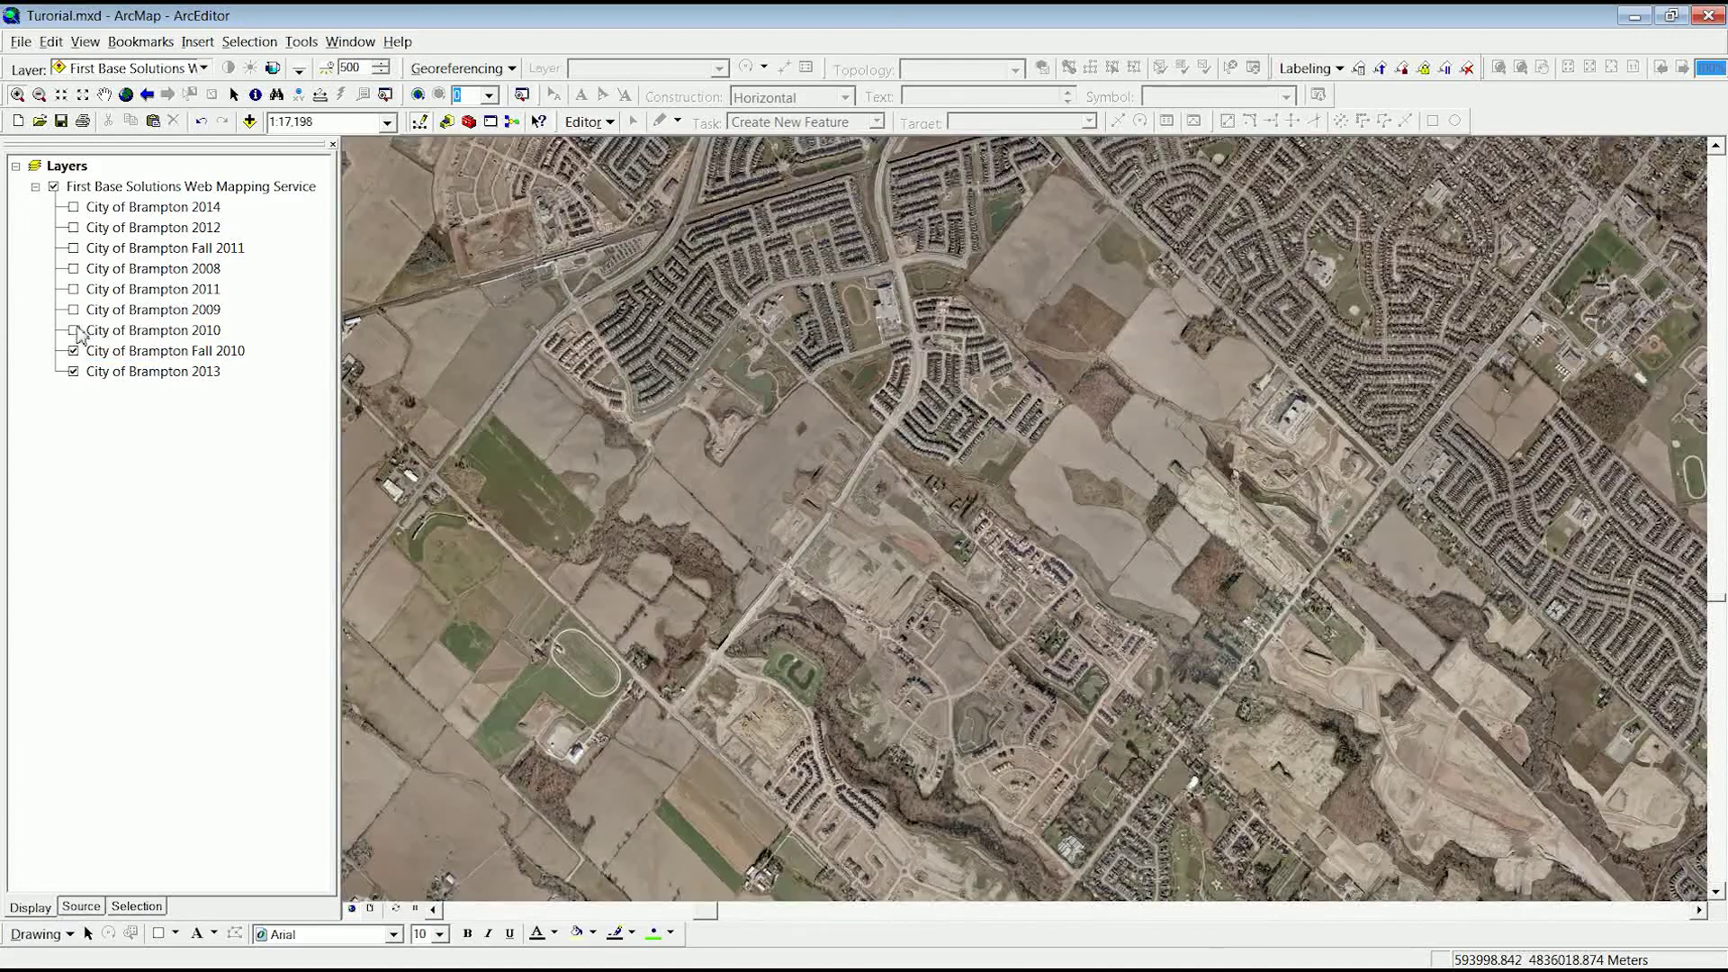
click(73, 331)
click(74, 311)
click(74, 290)
click(74, 269)
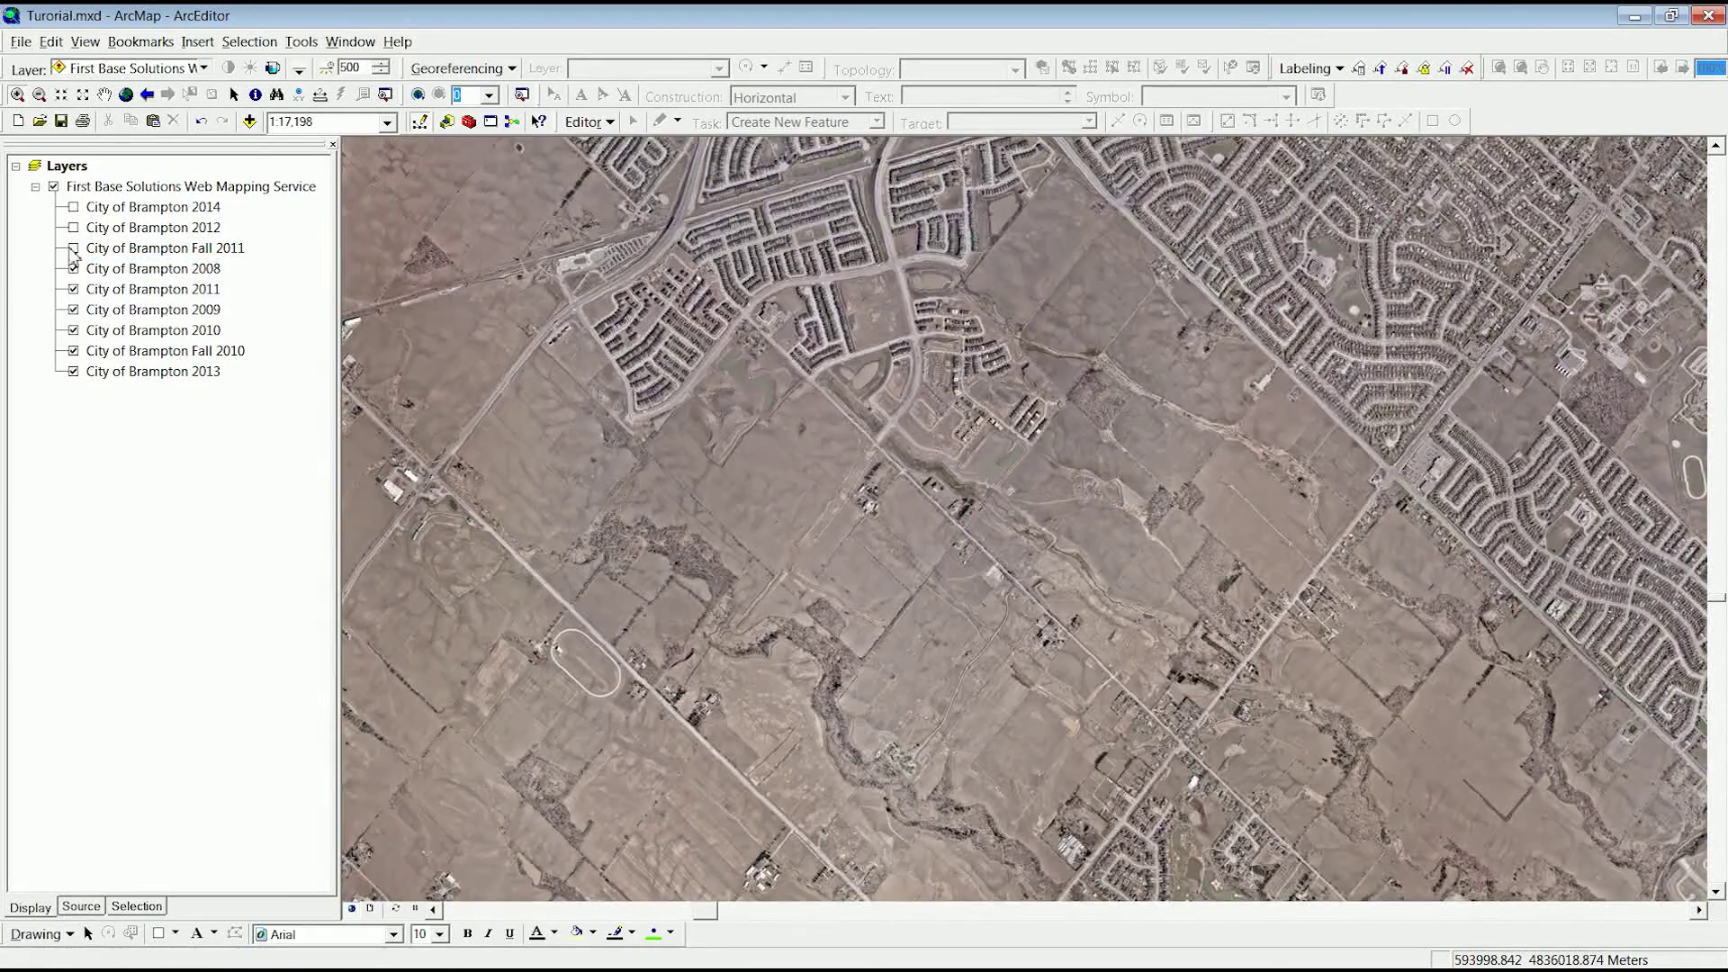
click(74, 247)
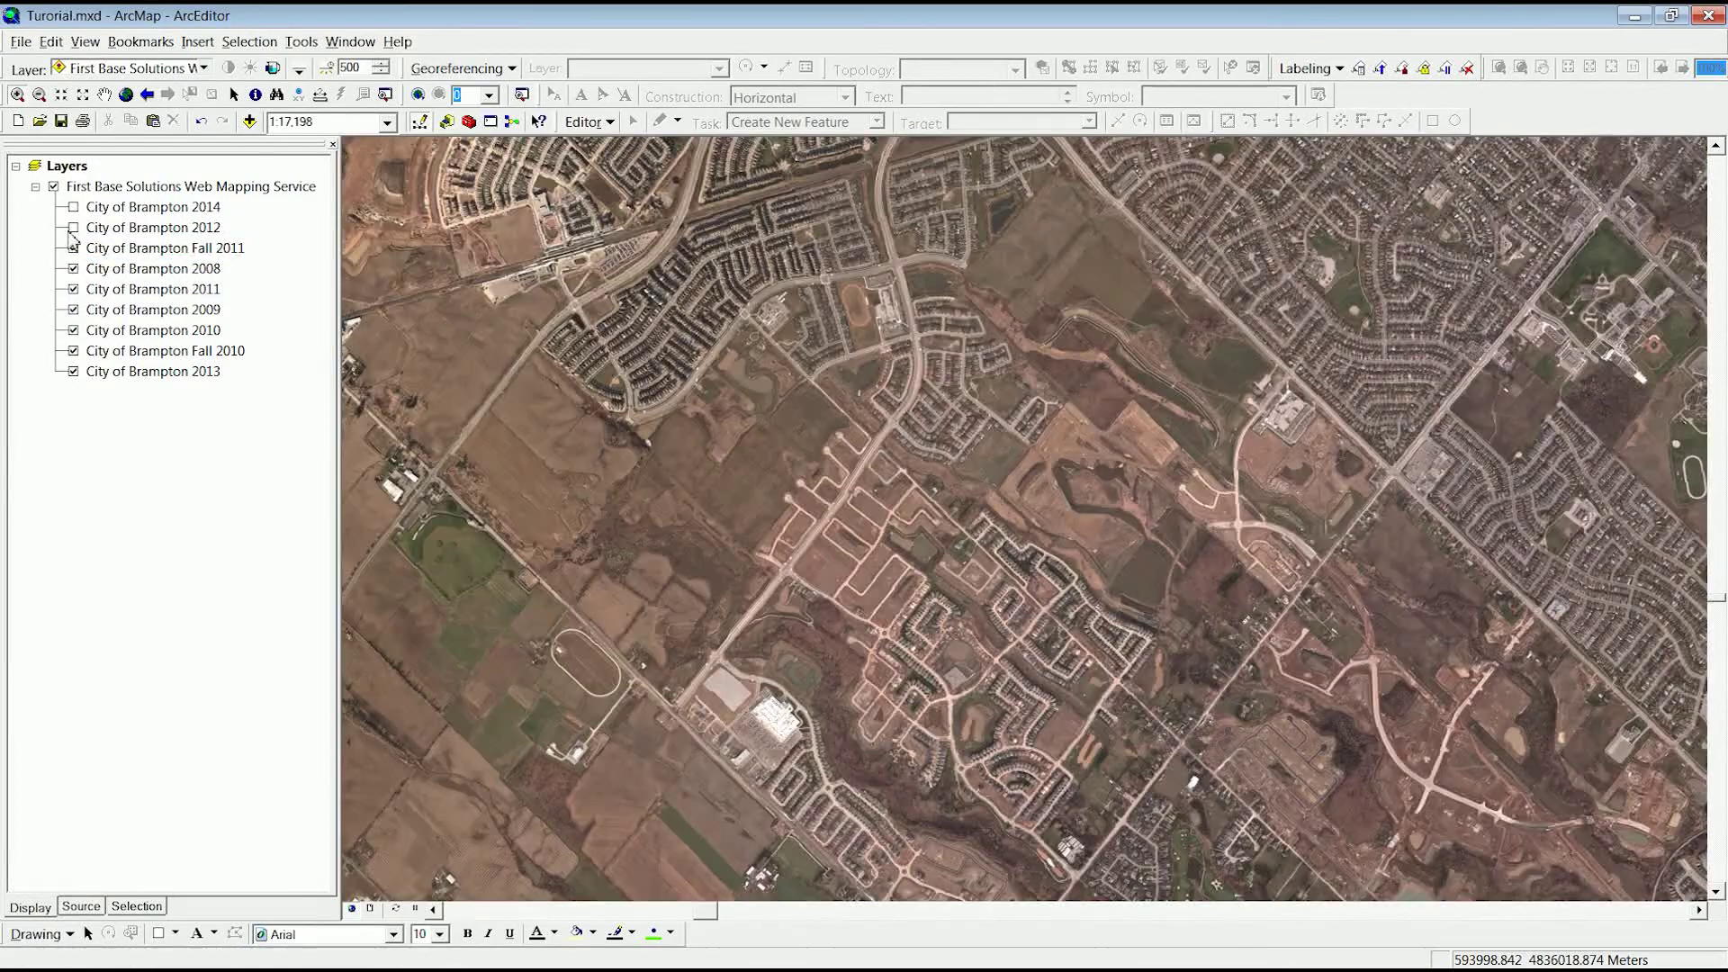
click(75, 228)
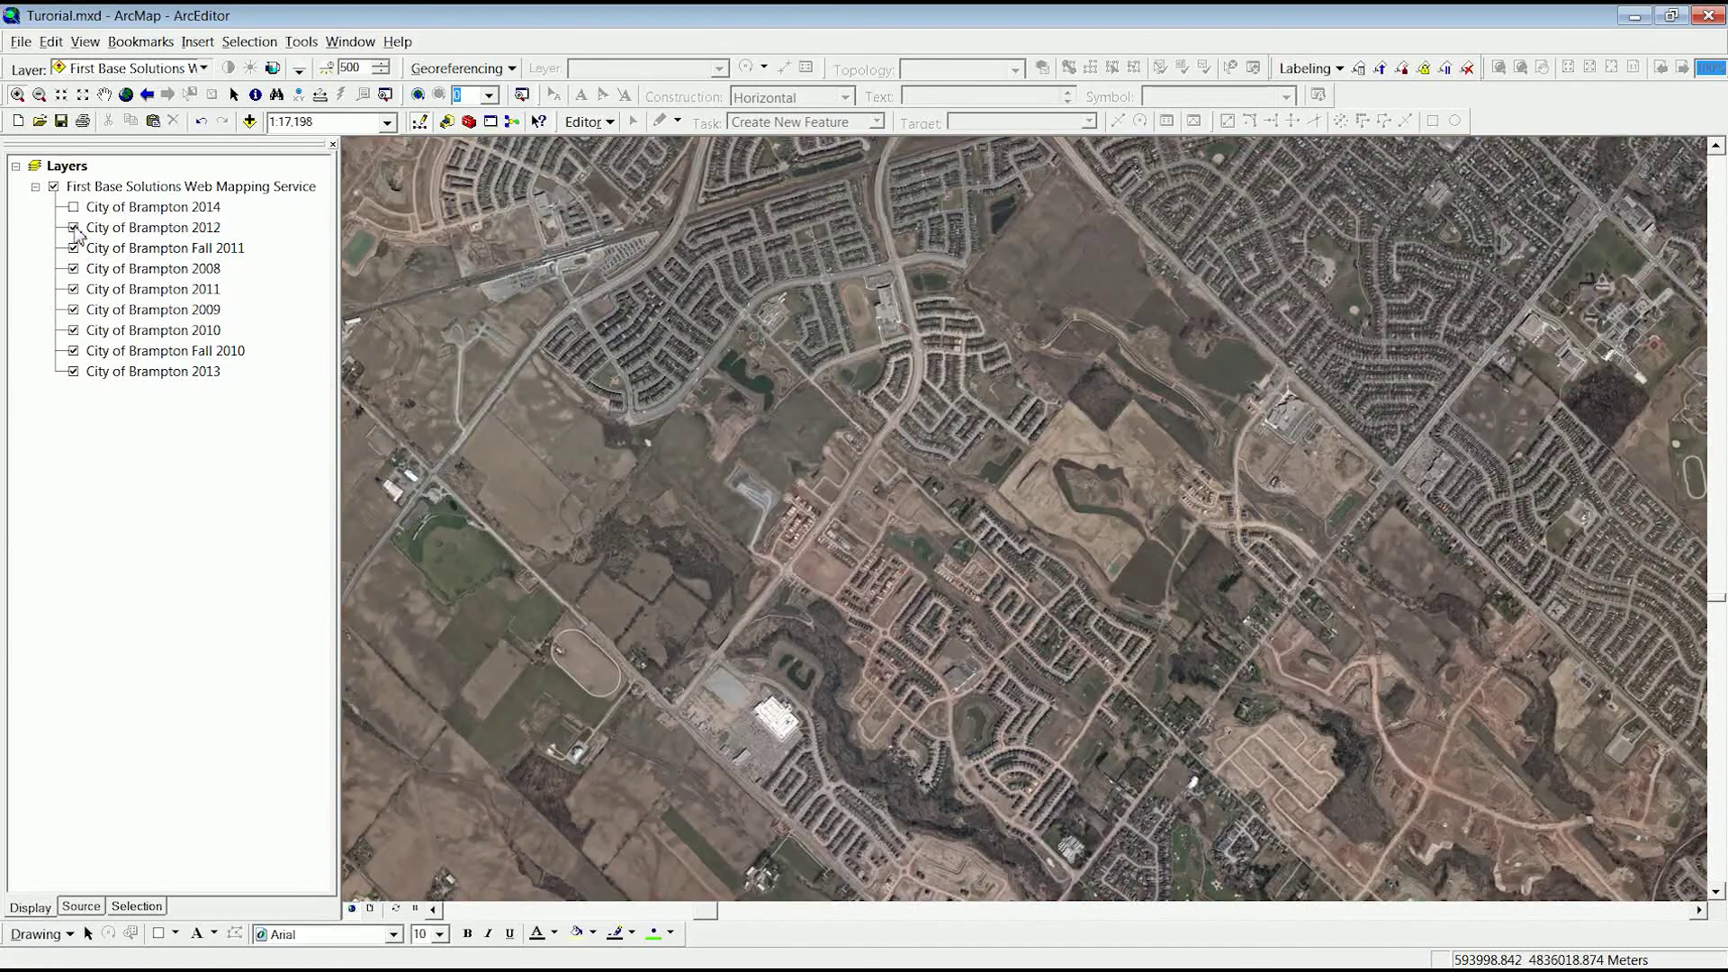
click(74, 207)
right_click(158, 187)
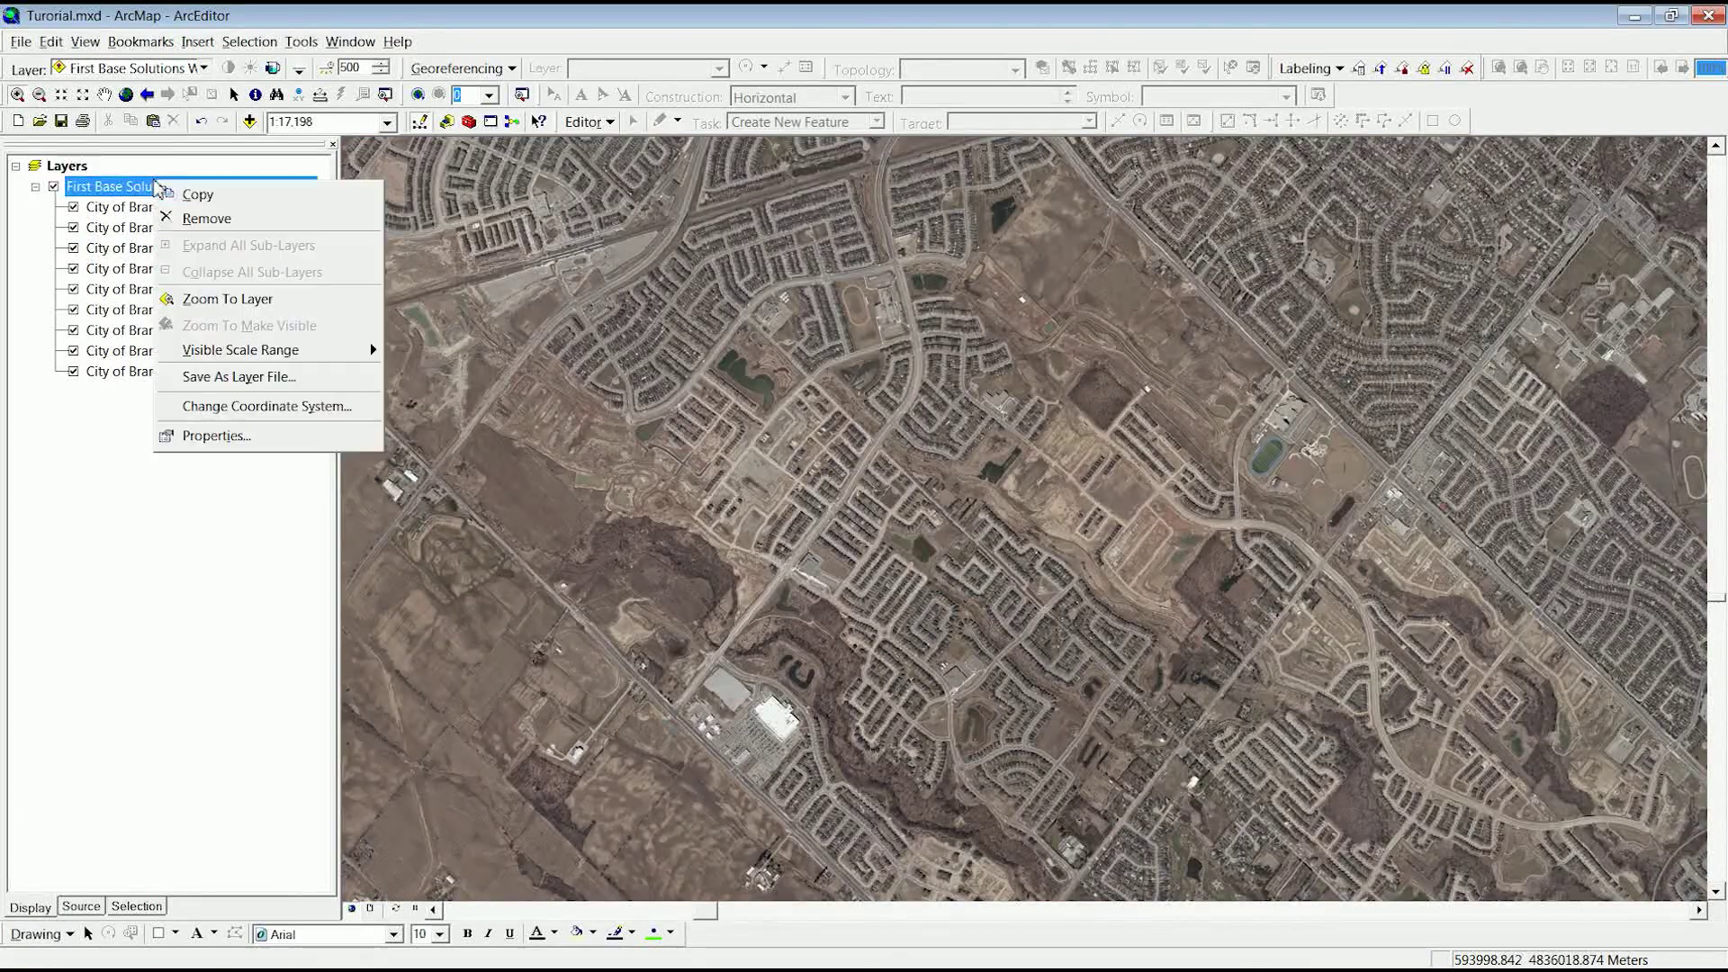
- In the WMS layer properties, move Brampton 2013 just below 2014 and 2011 above 2008
click(219, 446)
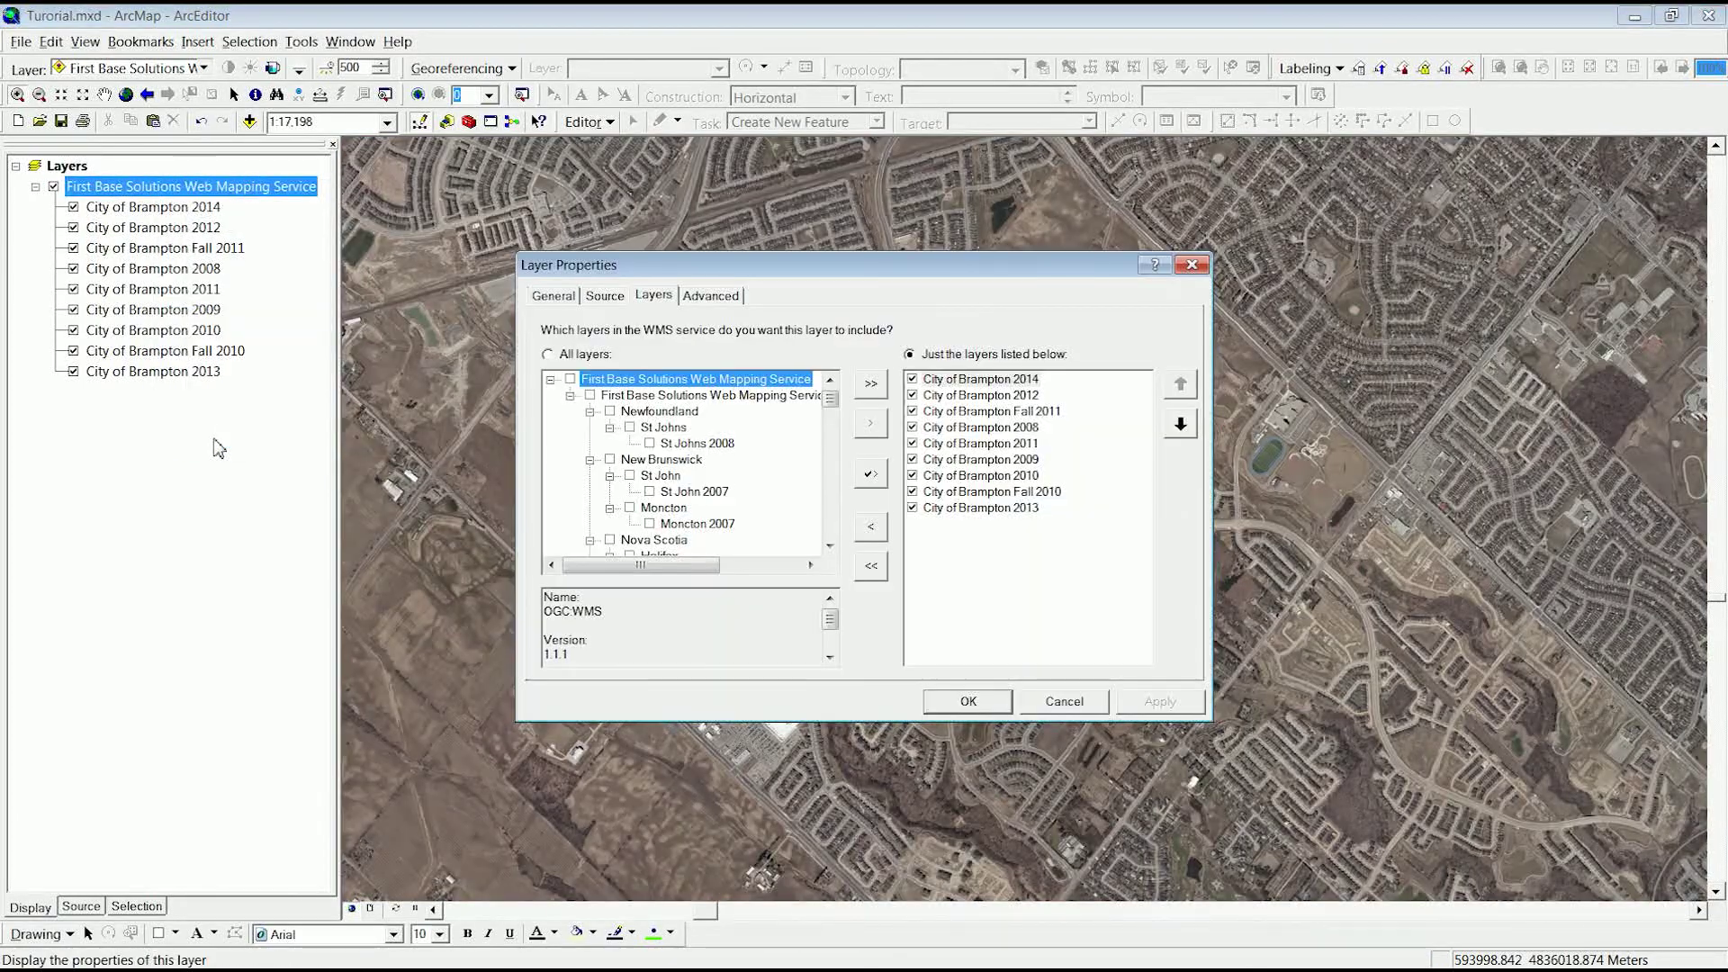
click(1028, 509)
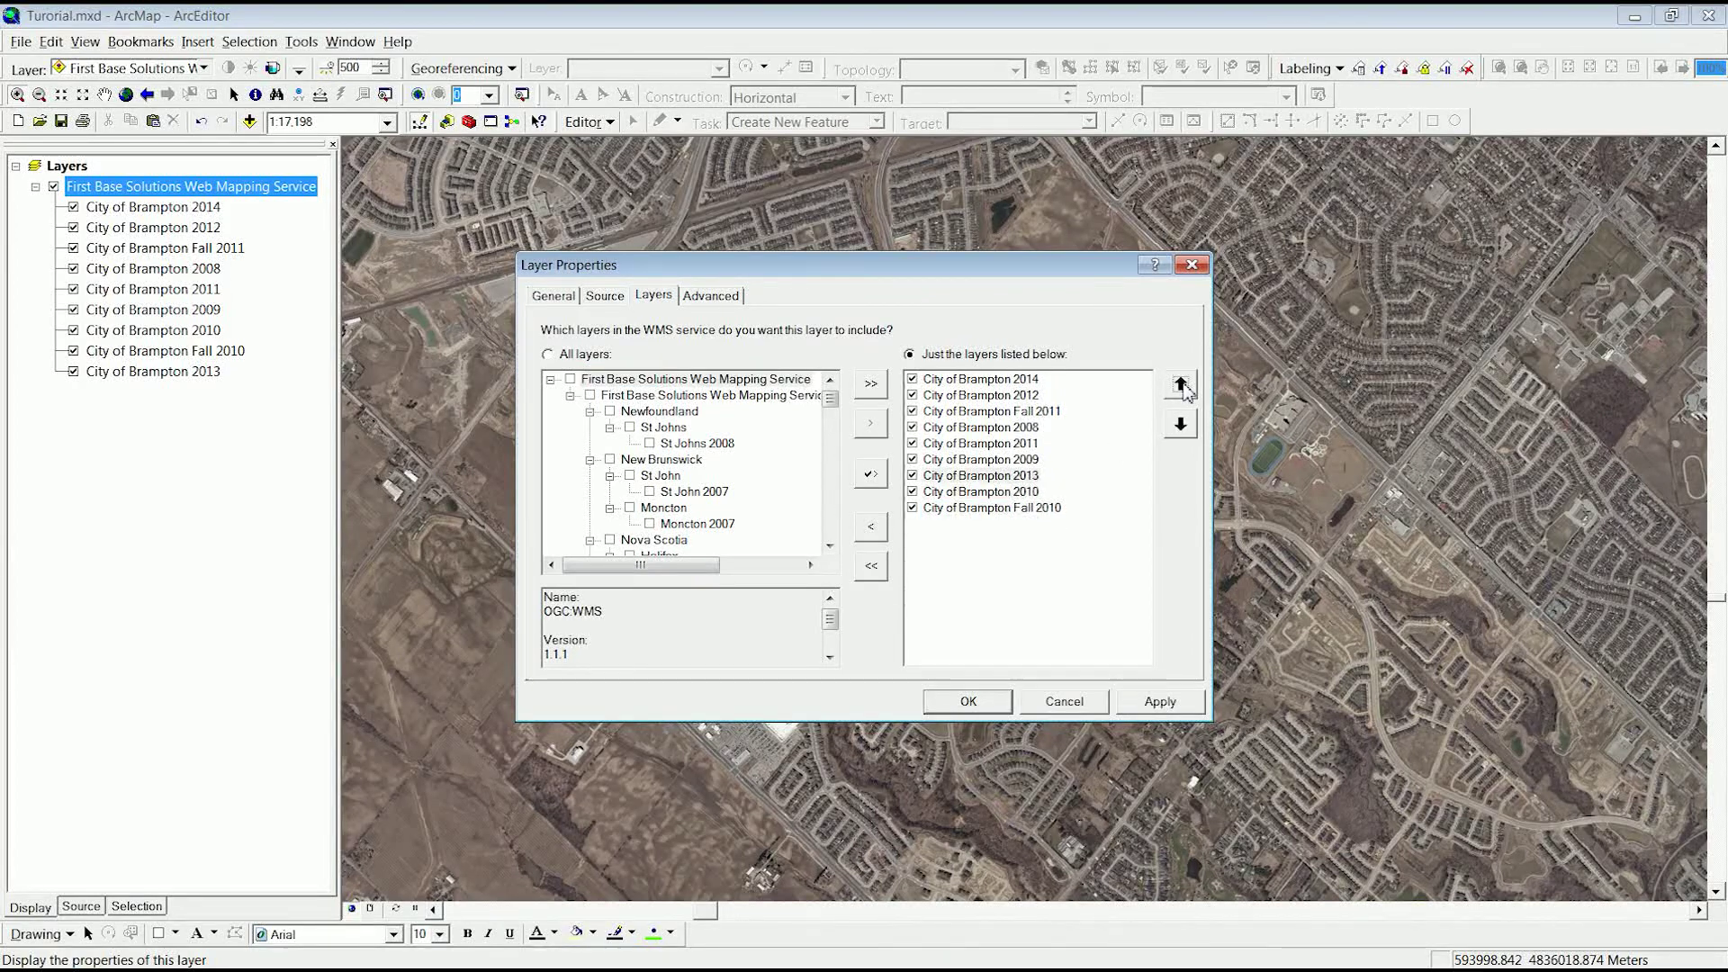
click(1181, 385)
click(1180, 386)
click(1181, 385)
click(1180, 386)
click(1180, 385)
click(1035, 461)
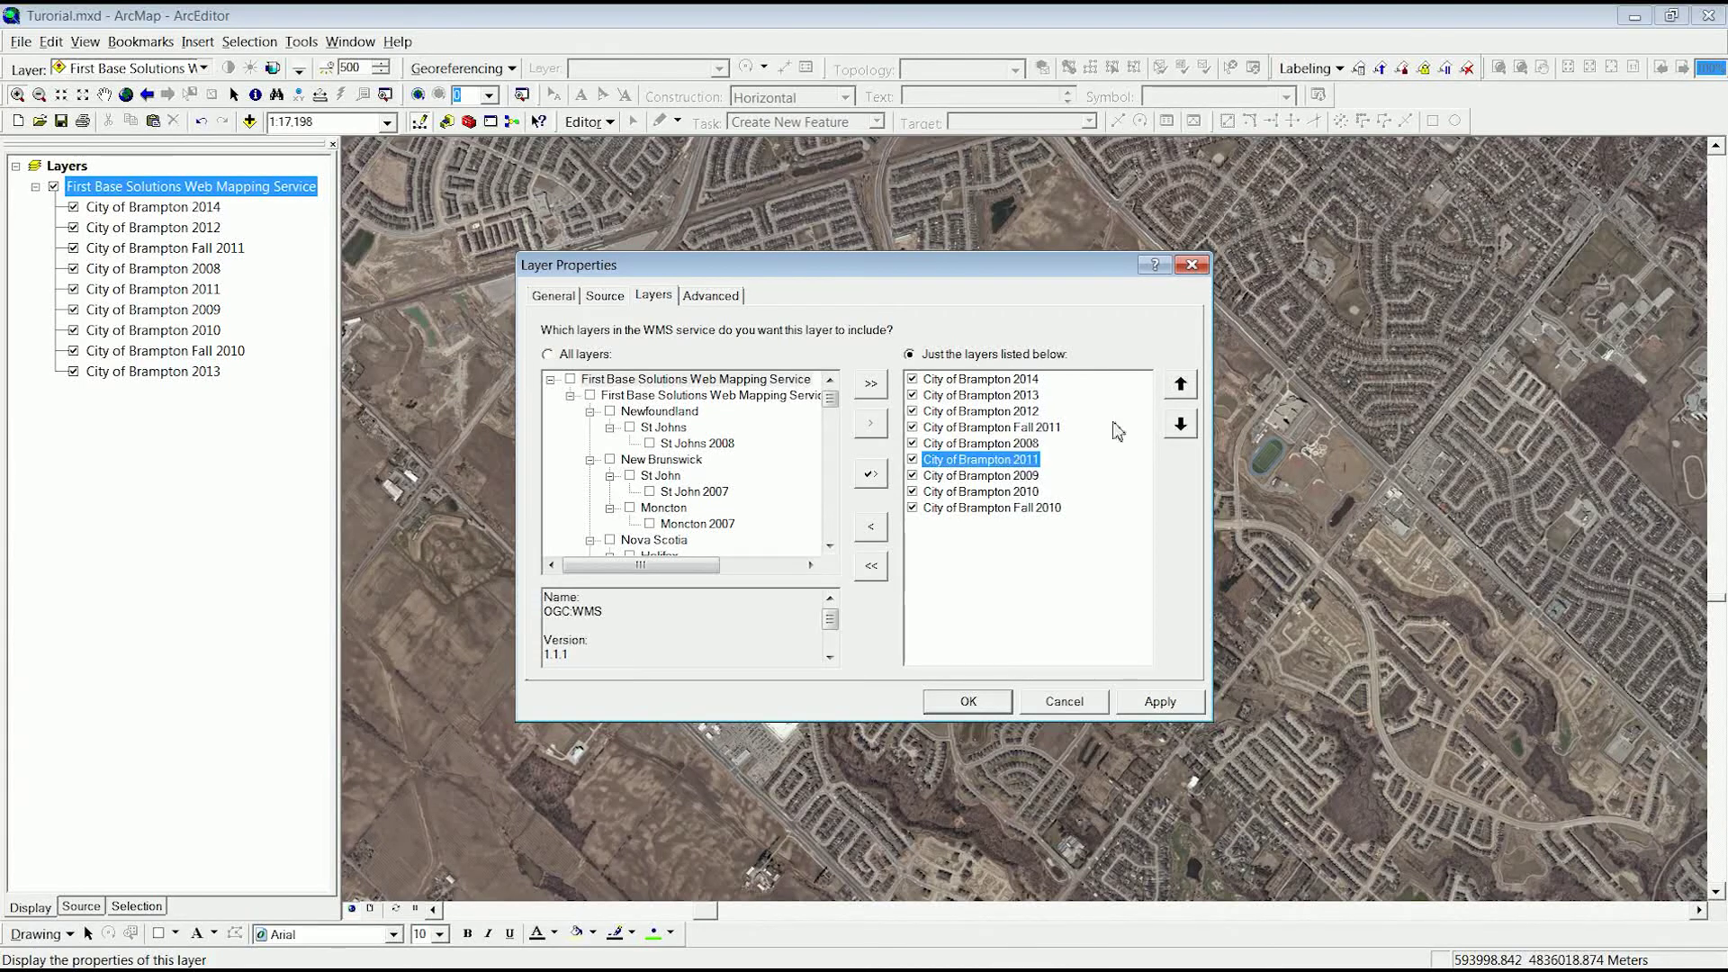
click(1181, 387)
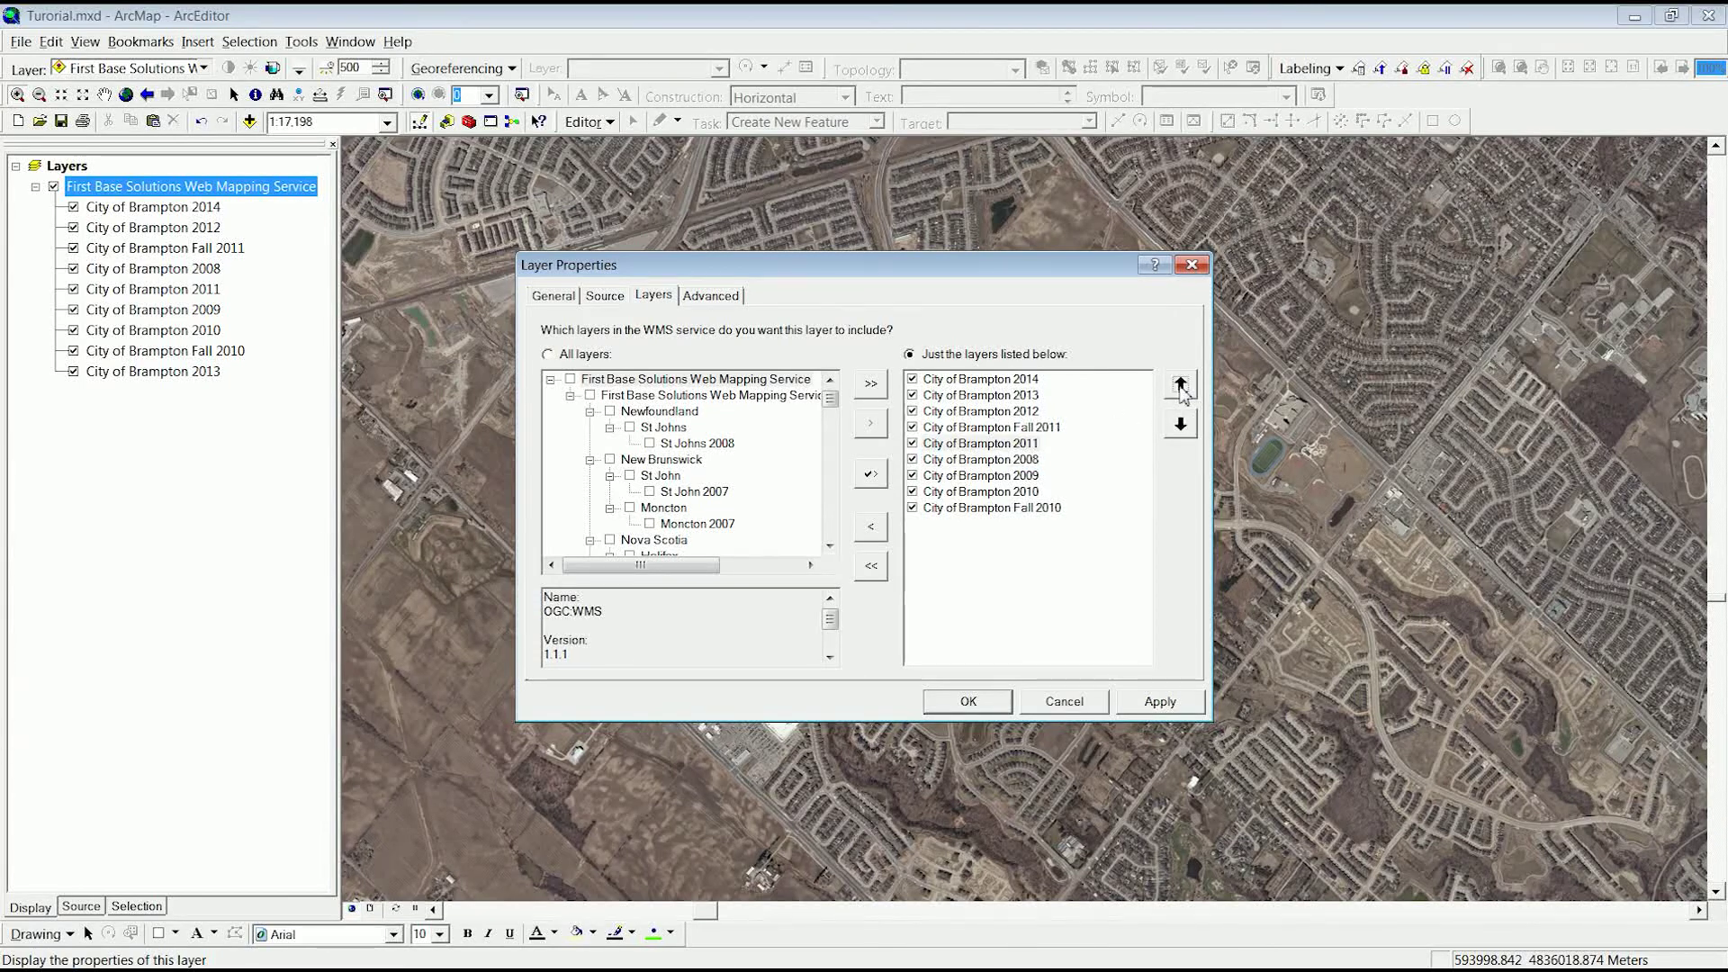
- Move Brampton 2010, 2009 and Fall 2010 into chronological order, apply, and reset visibility to 2008
click(1039, 492)
click(1181, 387)
click(1181, 387)
click(1181, 387)
click(1031, 508)
click(1181, 387)
click(1180, 387)
click(1181, 387)
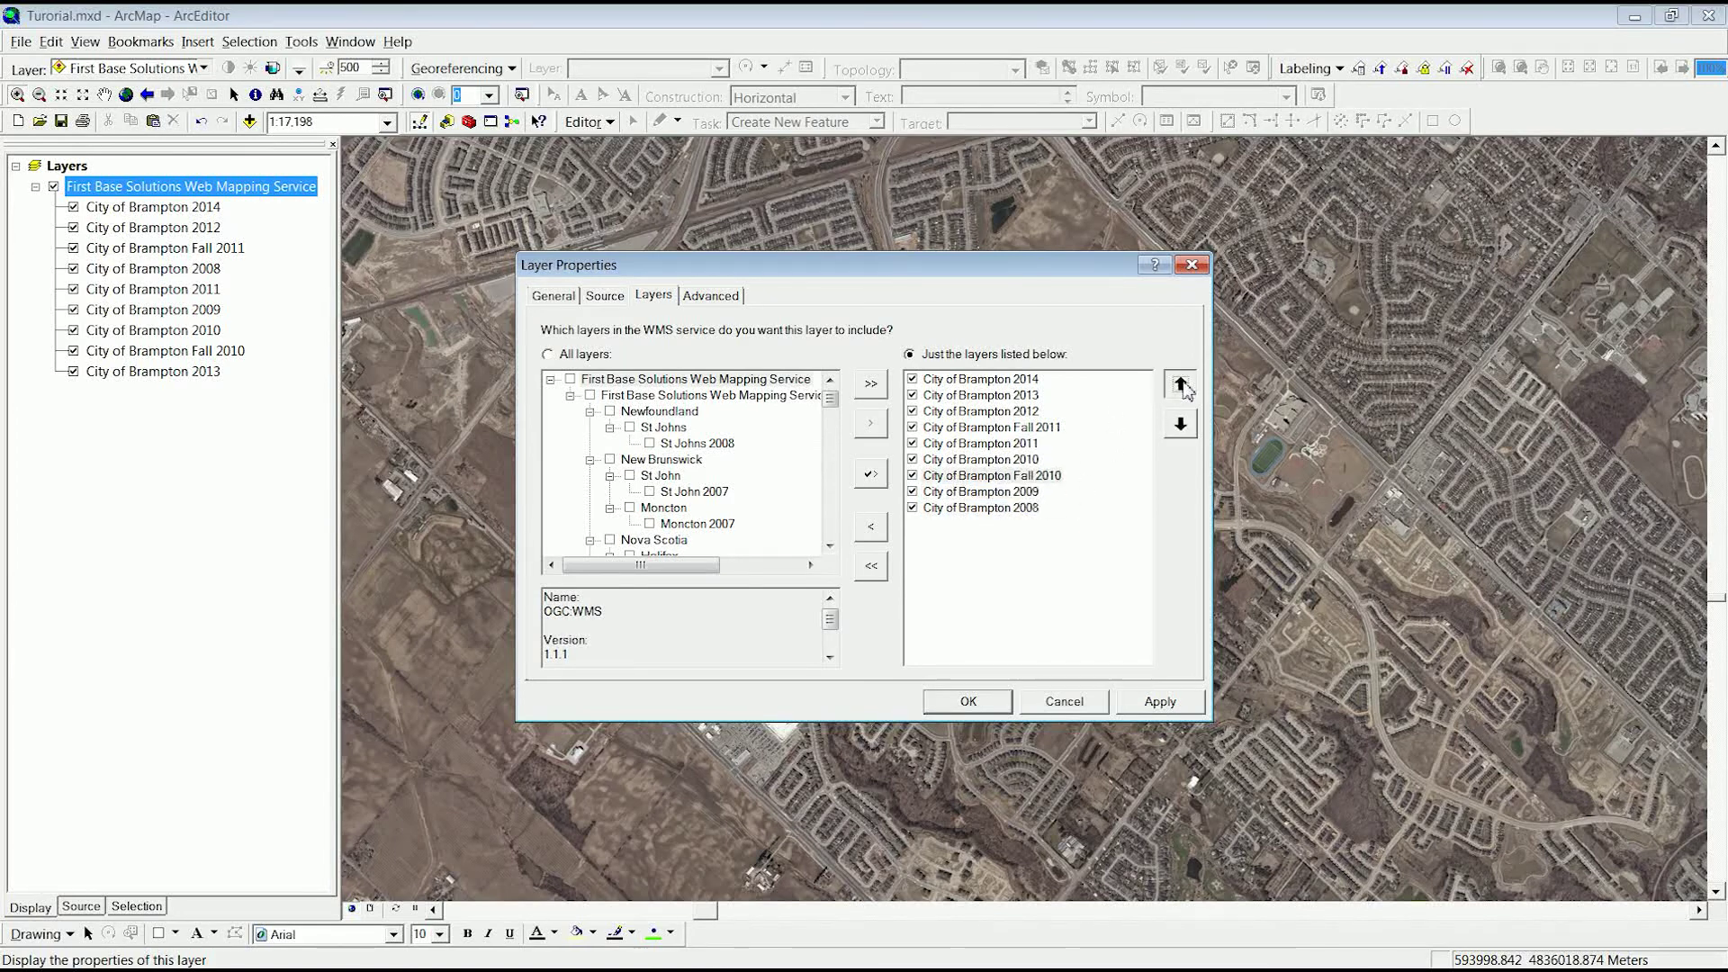
click(976, 703)
ctrl+click(73, 371)
click(72, 371)
- Turn on Brampton 2009, then 2011, Fall 2011, 2012, 2013 and 2014 in sequence
click(73, 350)
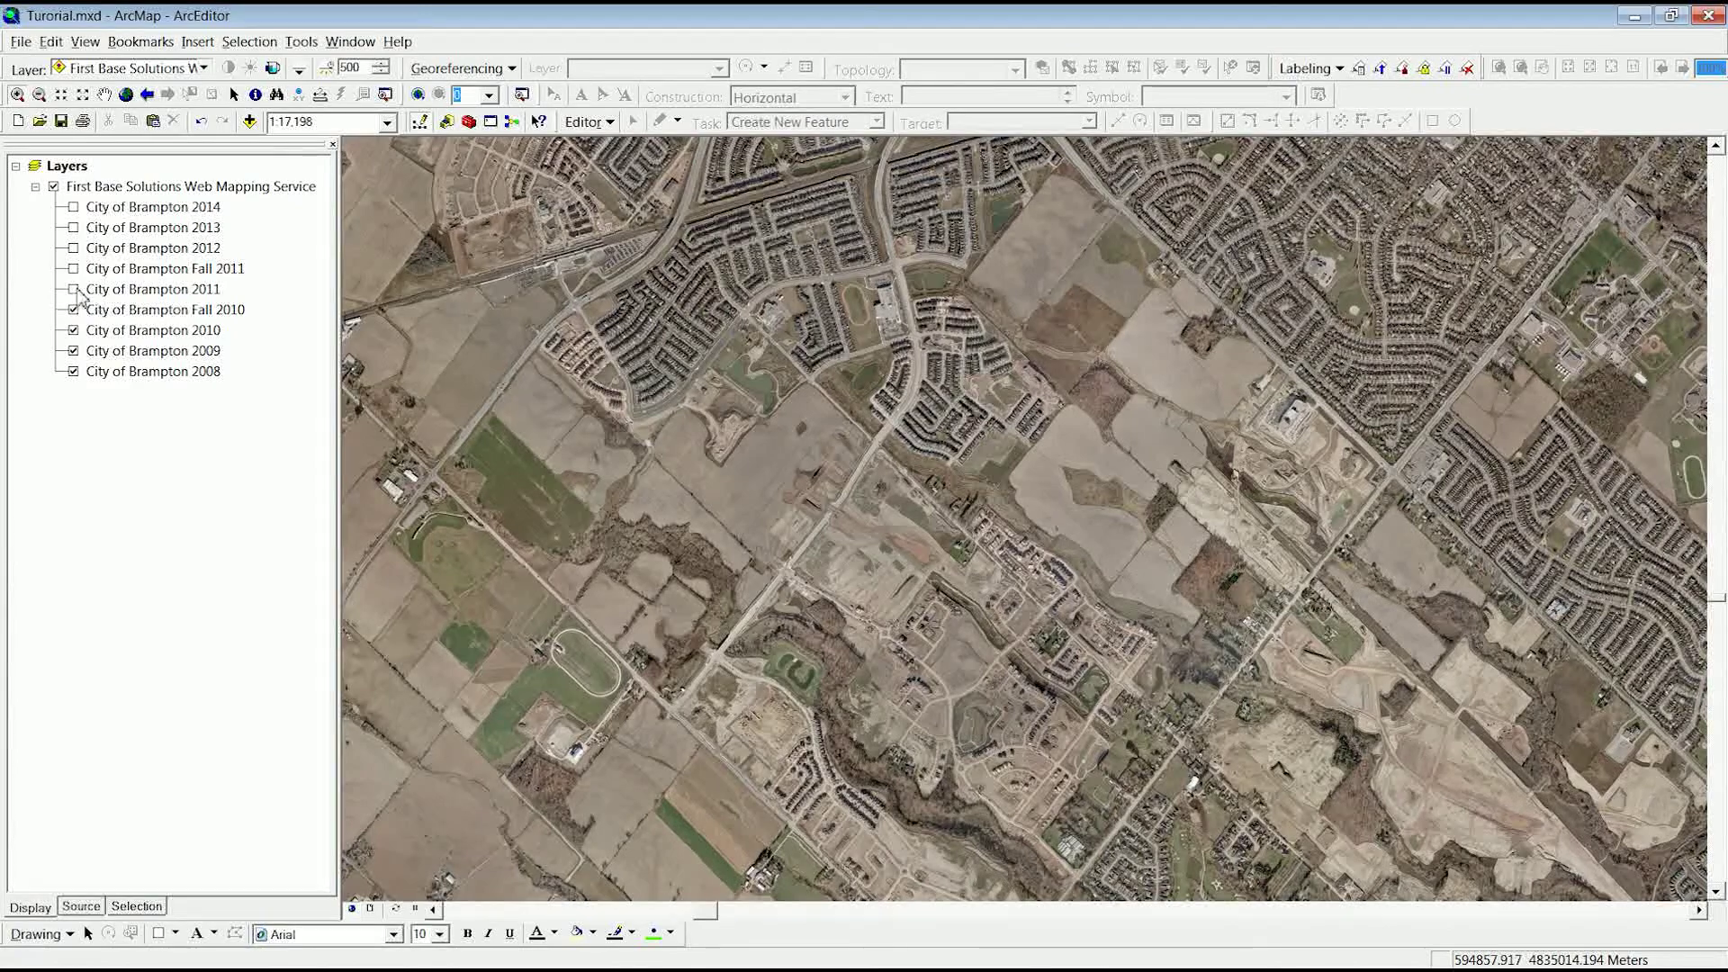
click(74, 290)
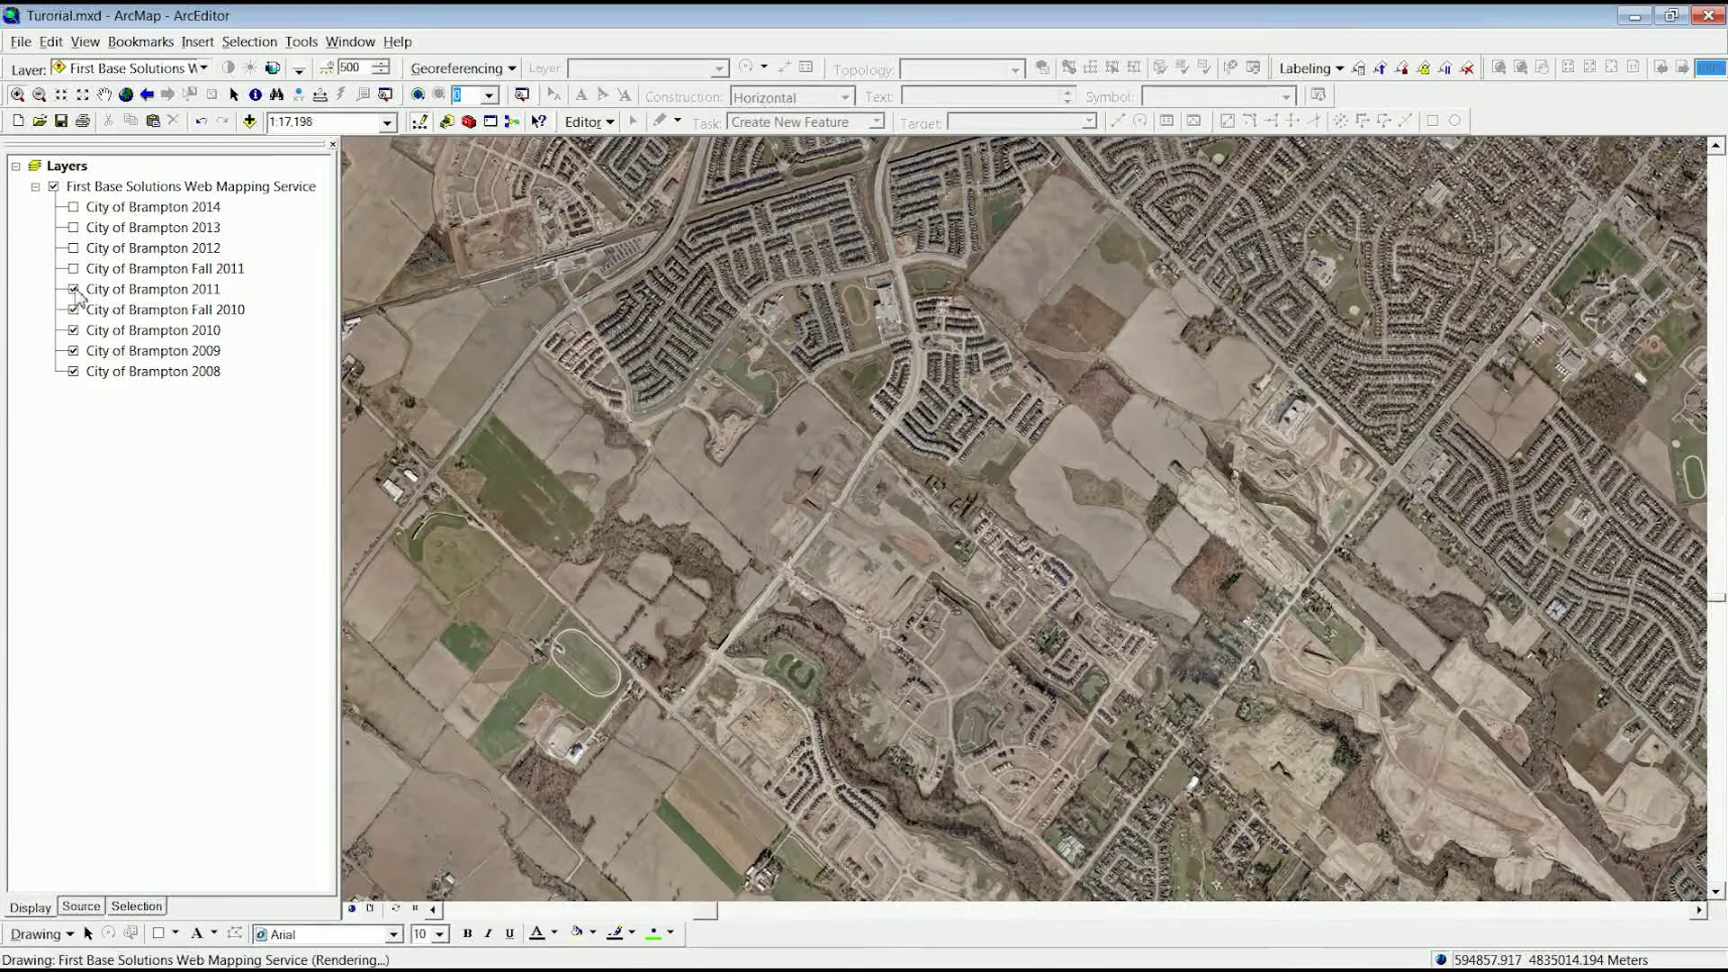
click(73, 269)
click(72, 249)
click(74, 229)
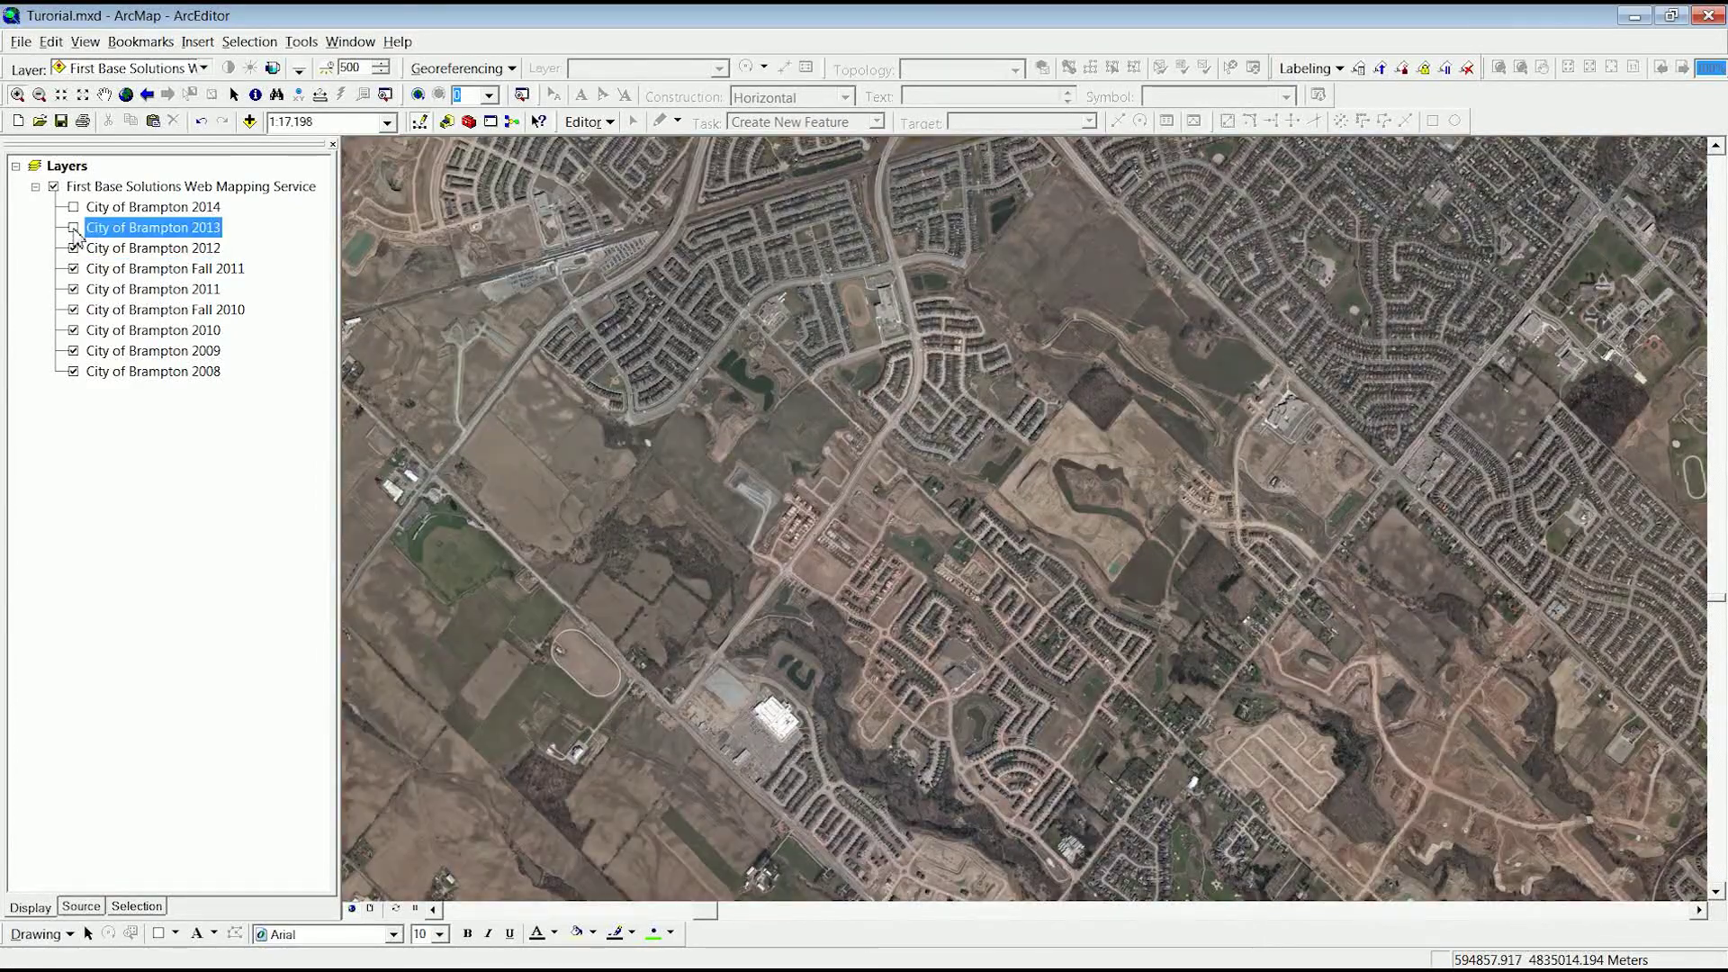
click(73, 208)
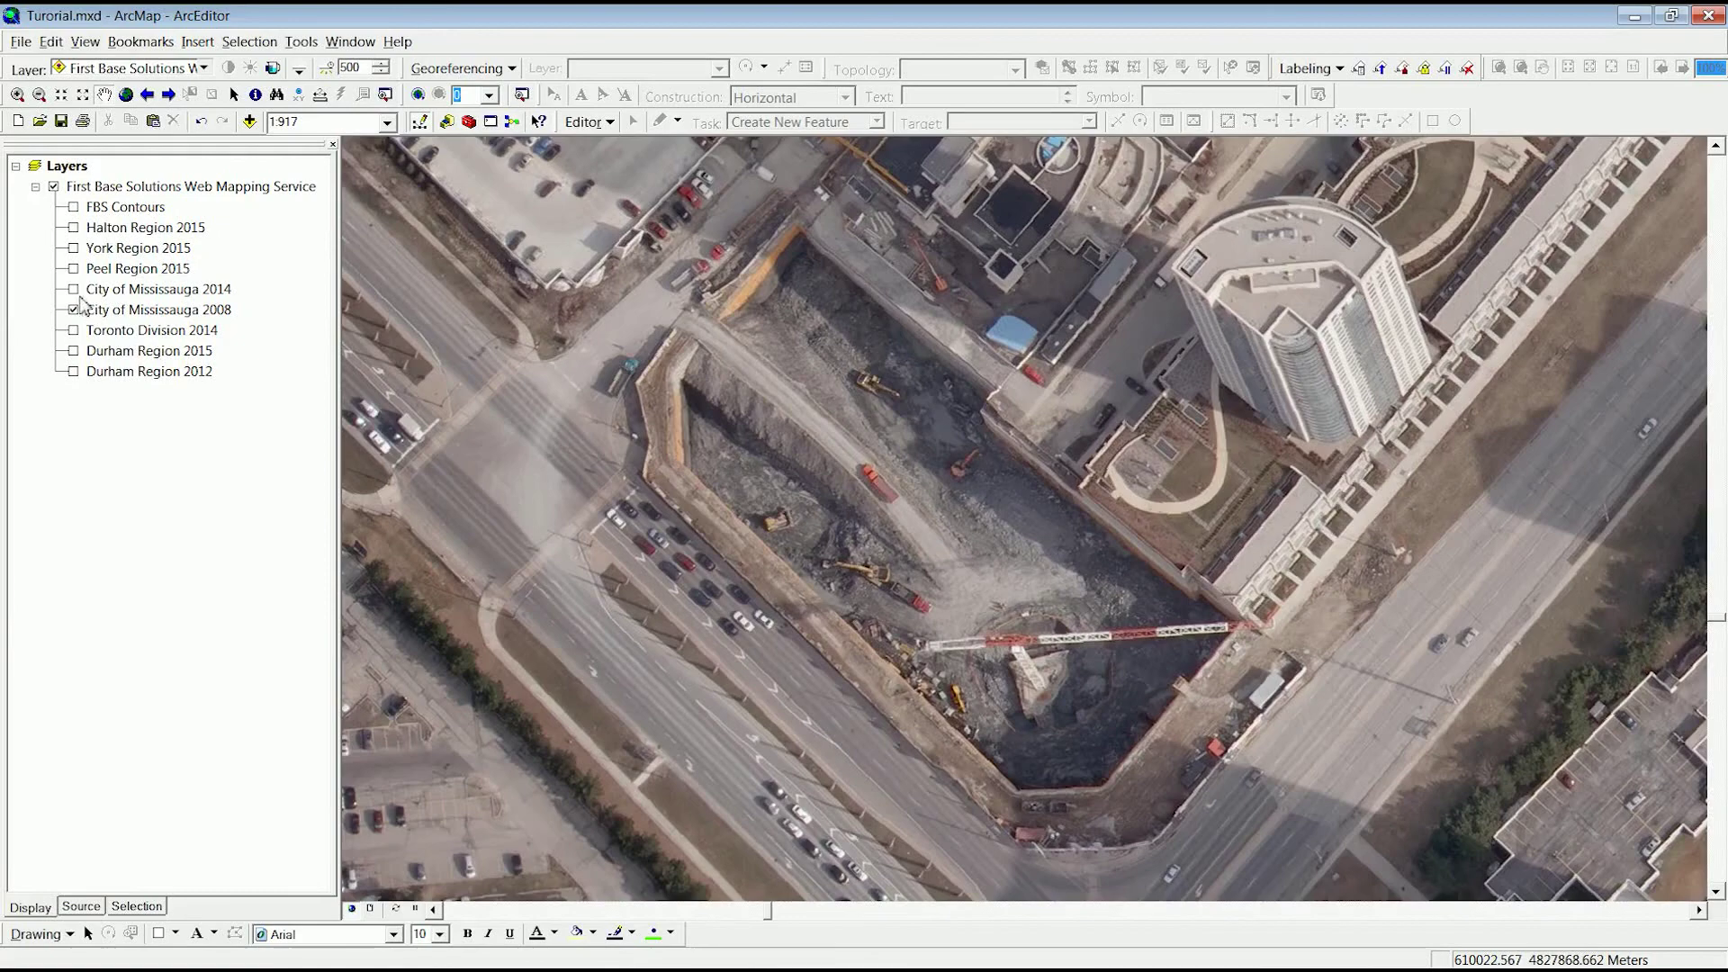
- Flip City of Mississauga 2014 off and back on to compare with the 2008 site
click(74, 290)
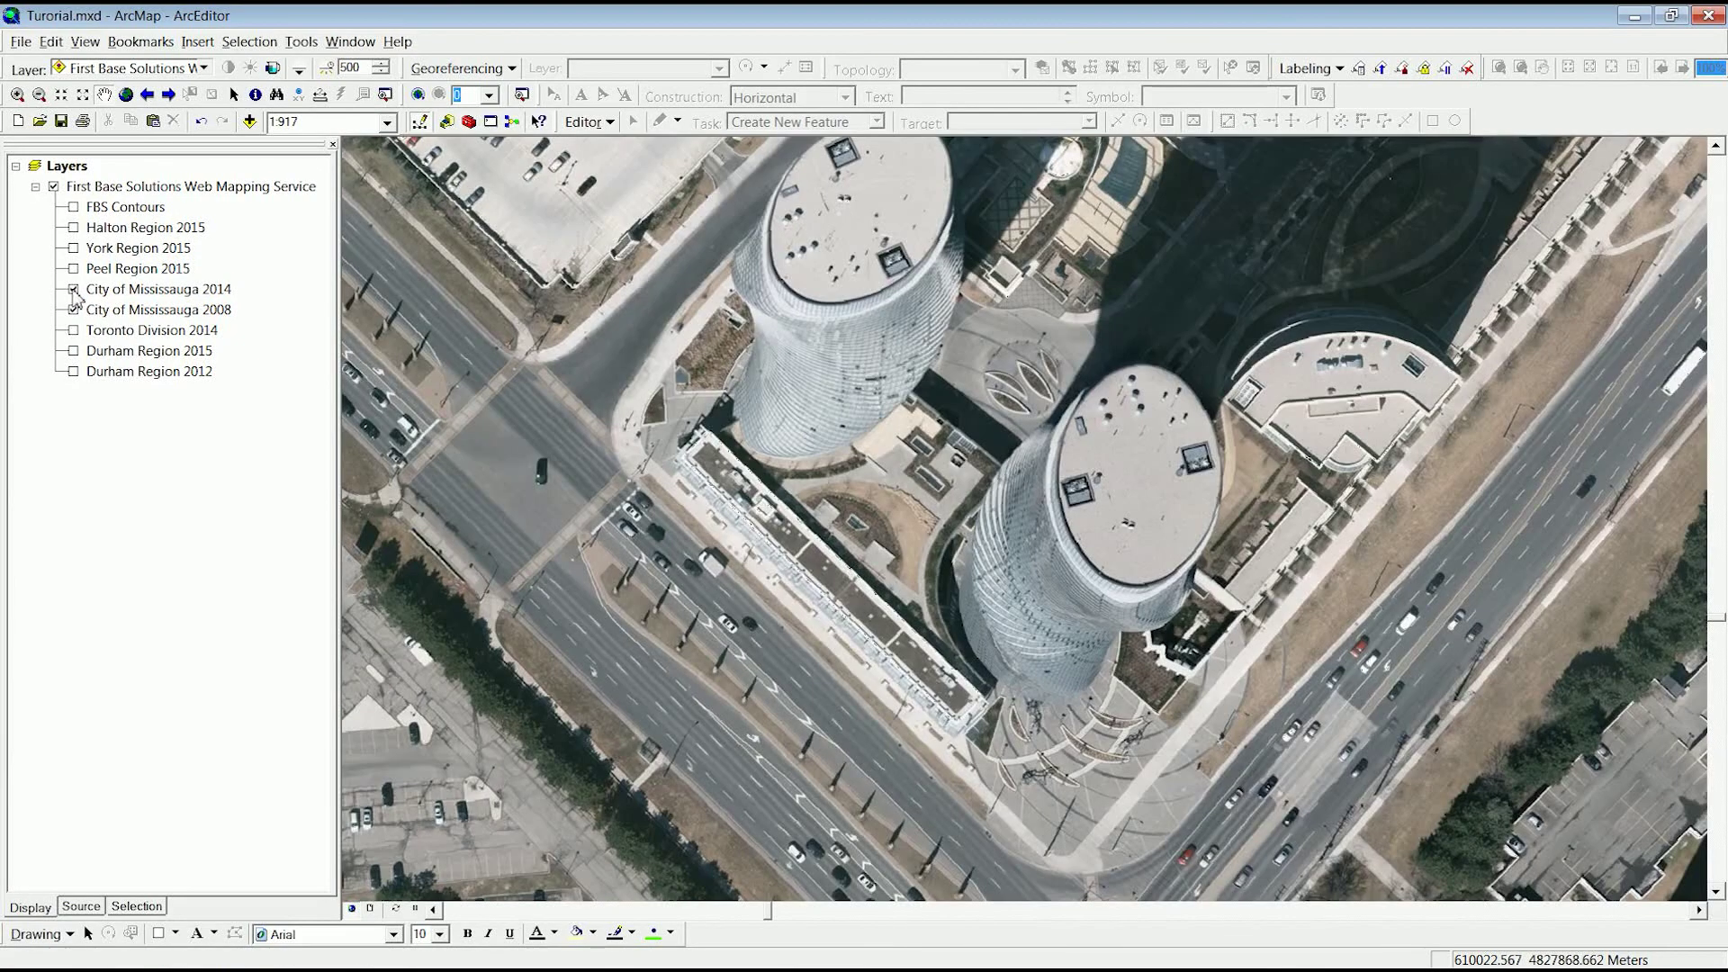
click(74, 290)
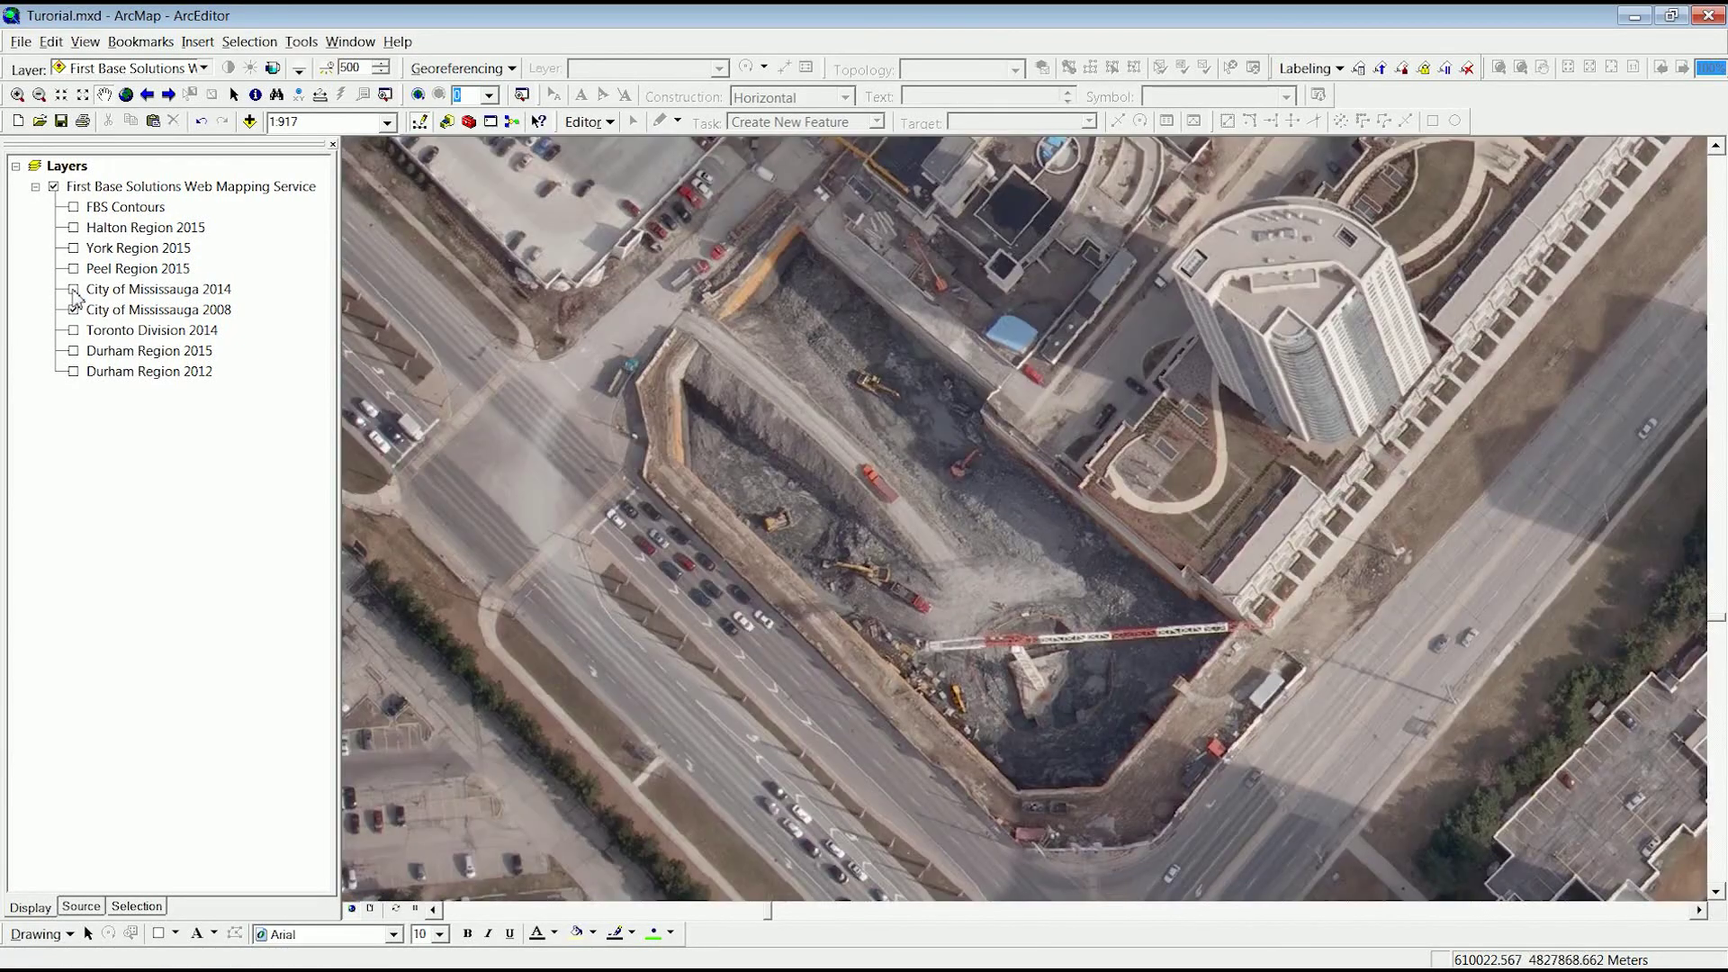
click(73, 290)
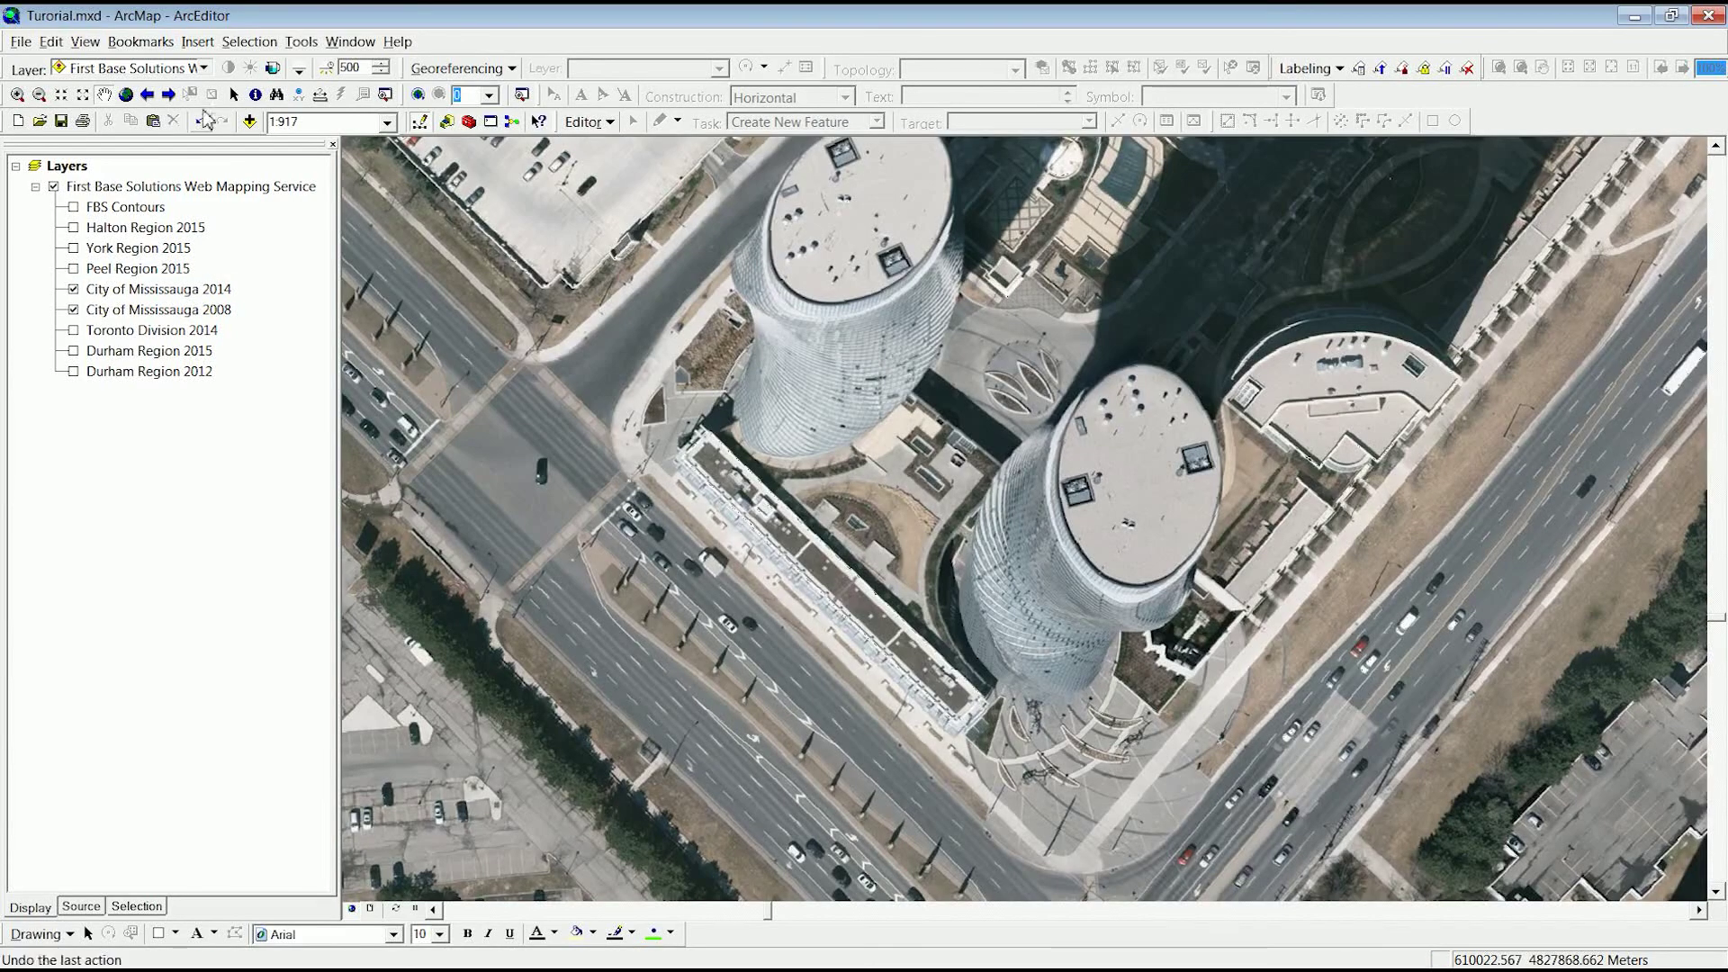
- Raise the mapping service layer's transparency to about 44% with the Effects slider
click(273, 70)
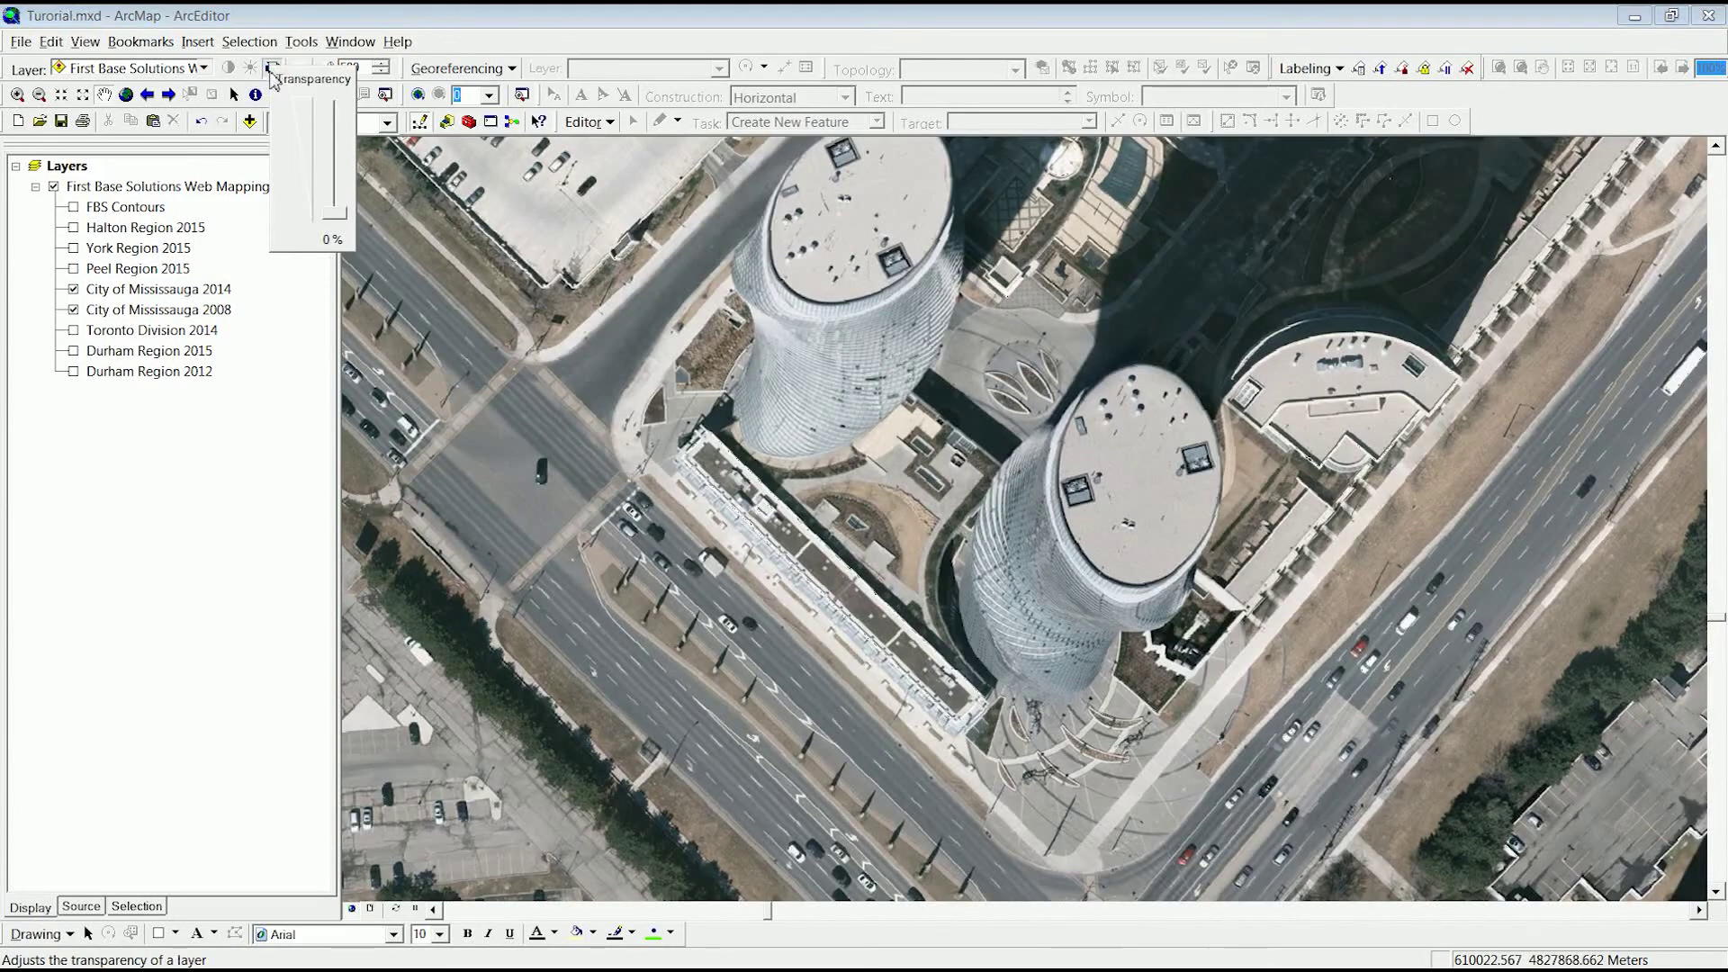
mouse_move(335, 215)
mouse_down()
mouse_move(338, 176)
mouse_move(337, 216)
mouse_up()
click(273, 69)
click(229, 195)
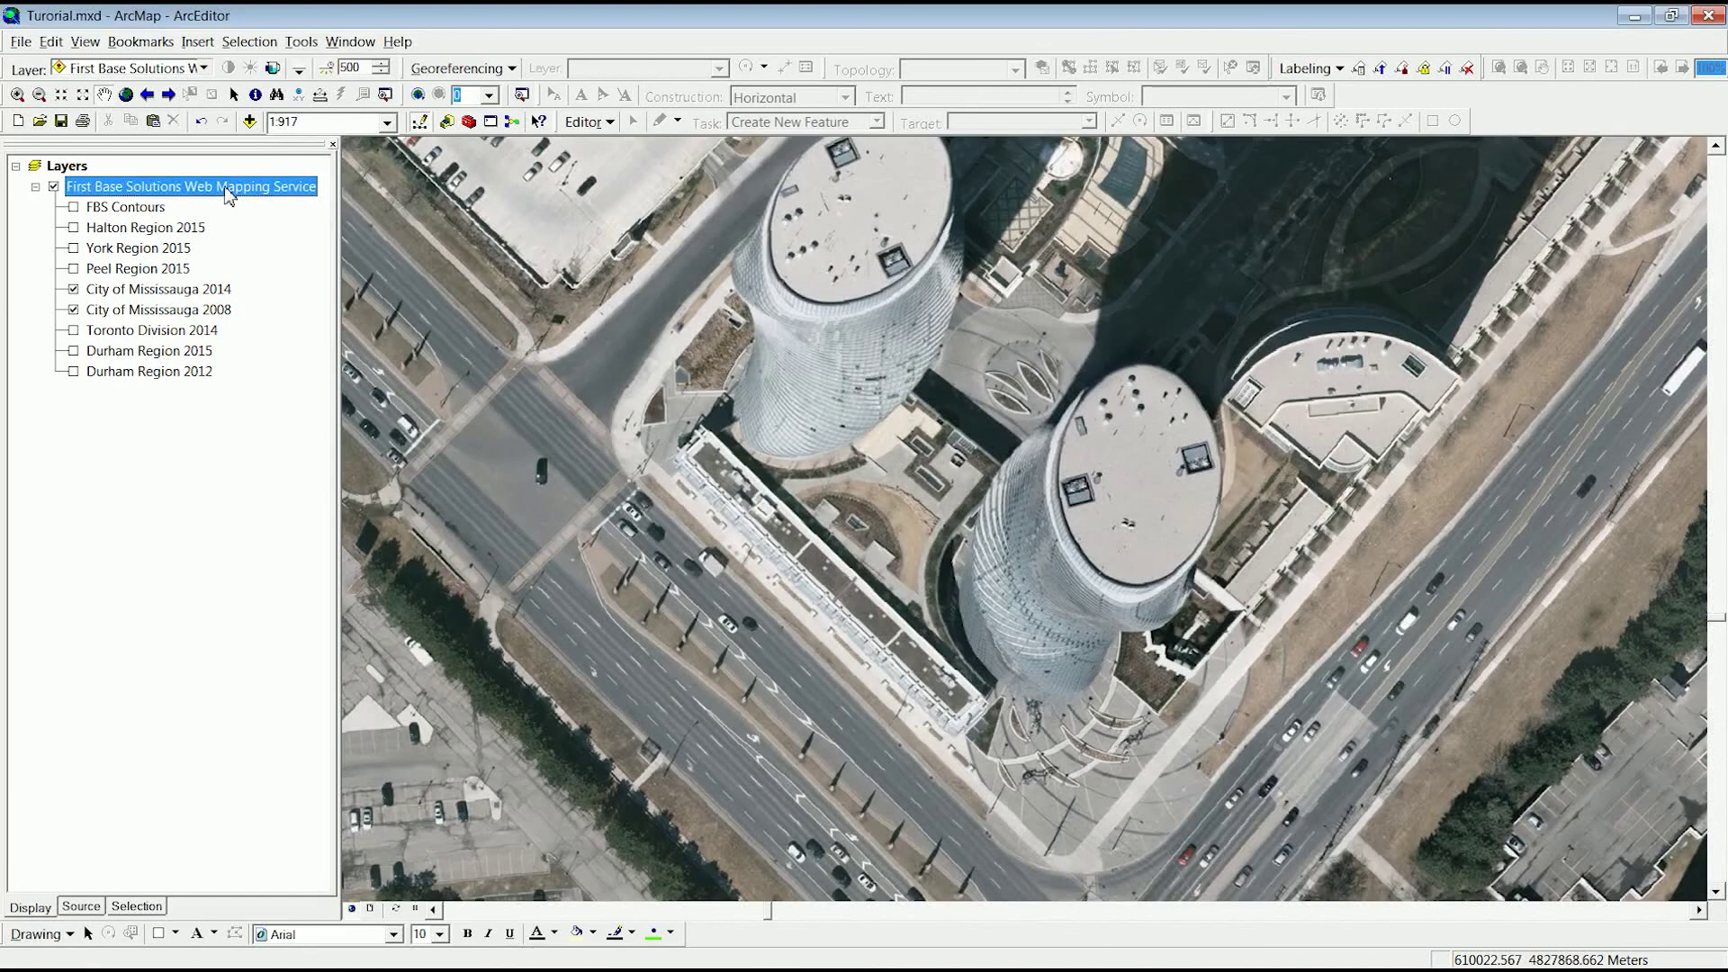
- Copy and paste the web mapping service group, showing 2008 and hiding 2014 in the copy
right_click(230, 194)
click(288, 209)
click(68, 167)
right_click(65, 168)
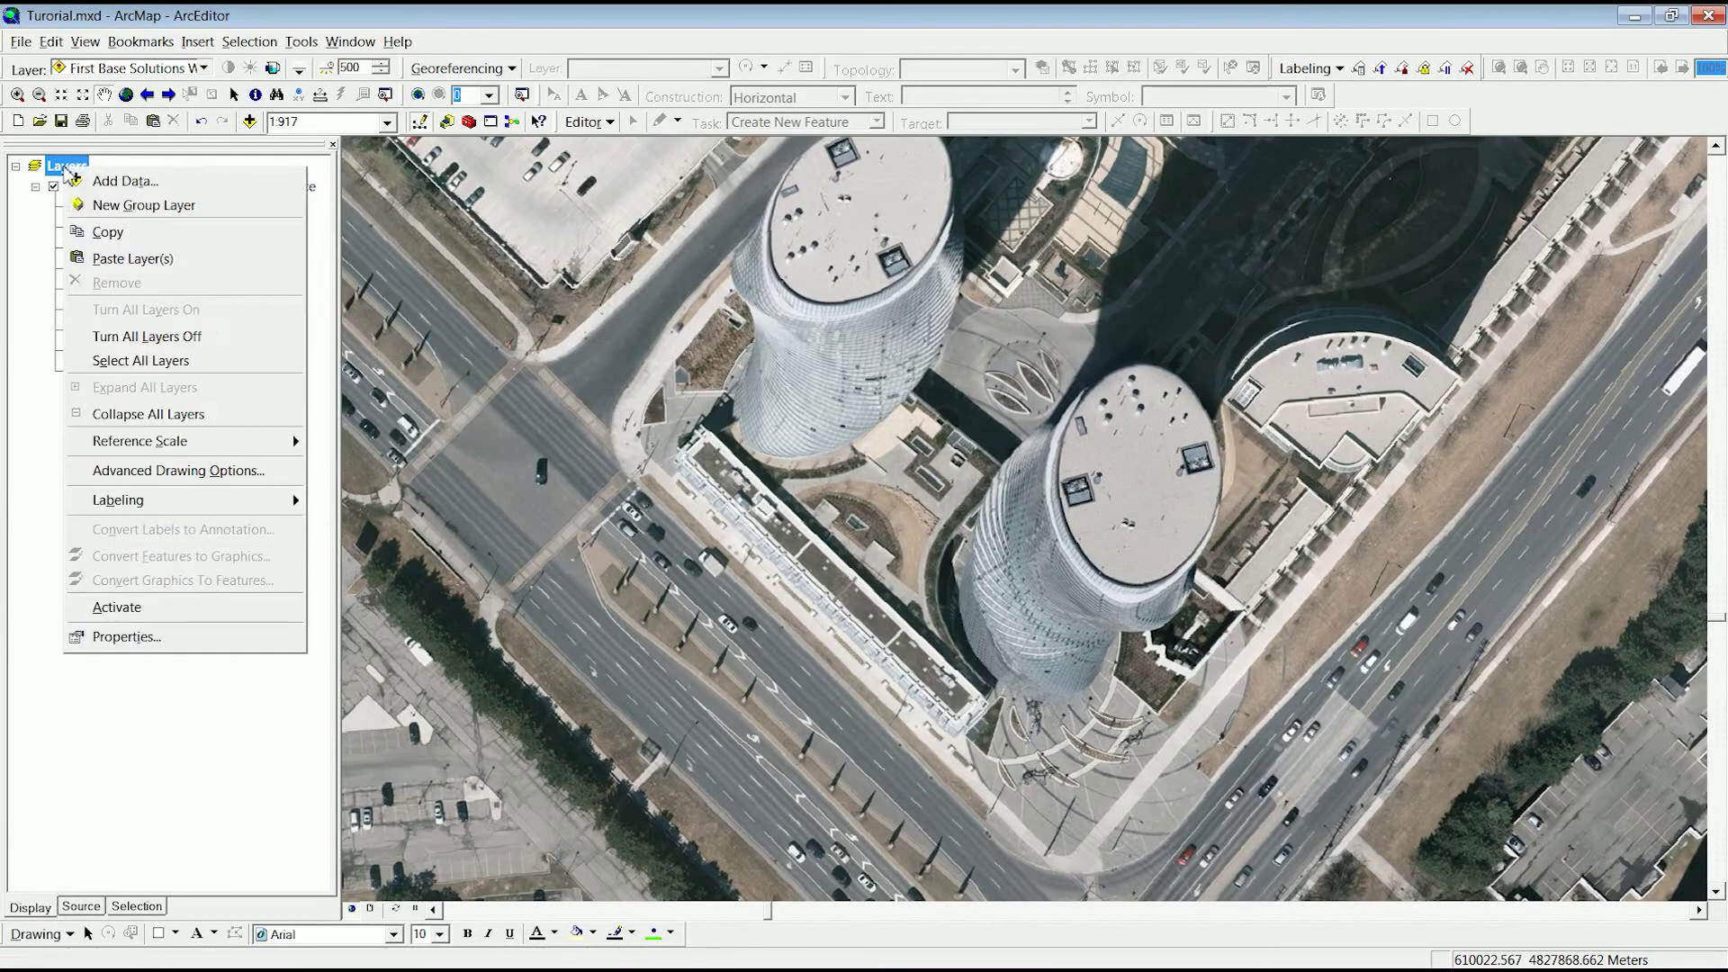
click(115, 259)
click(73, 515)
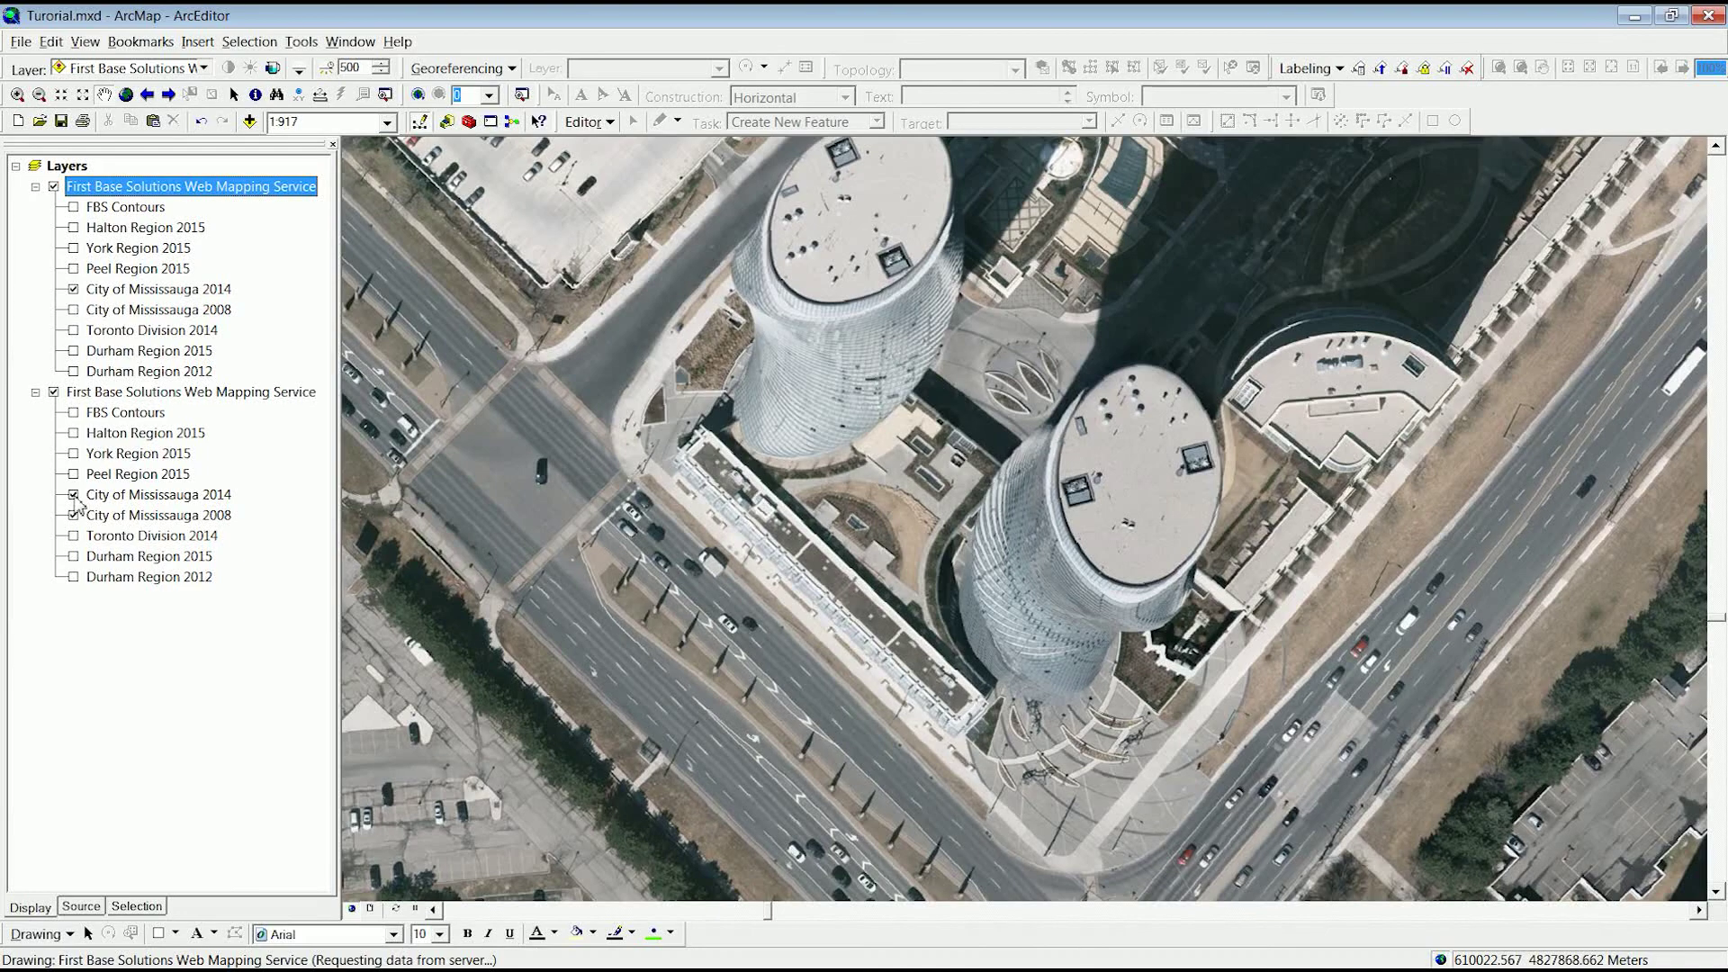
click(73, 495)
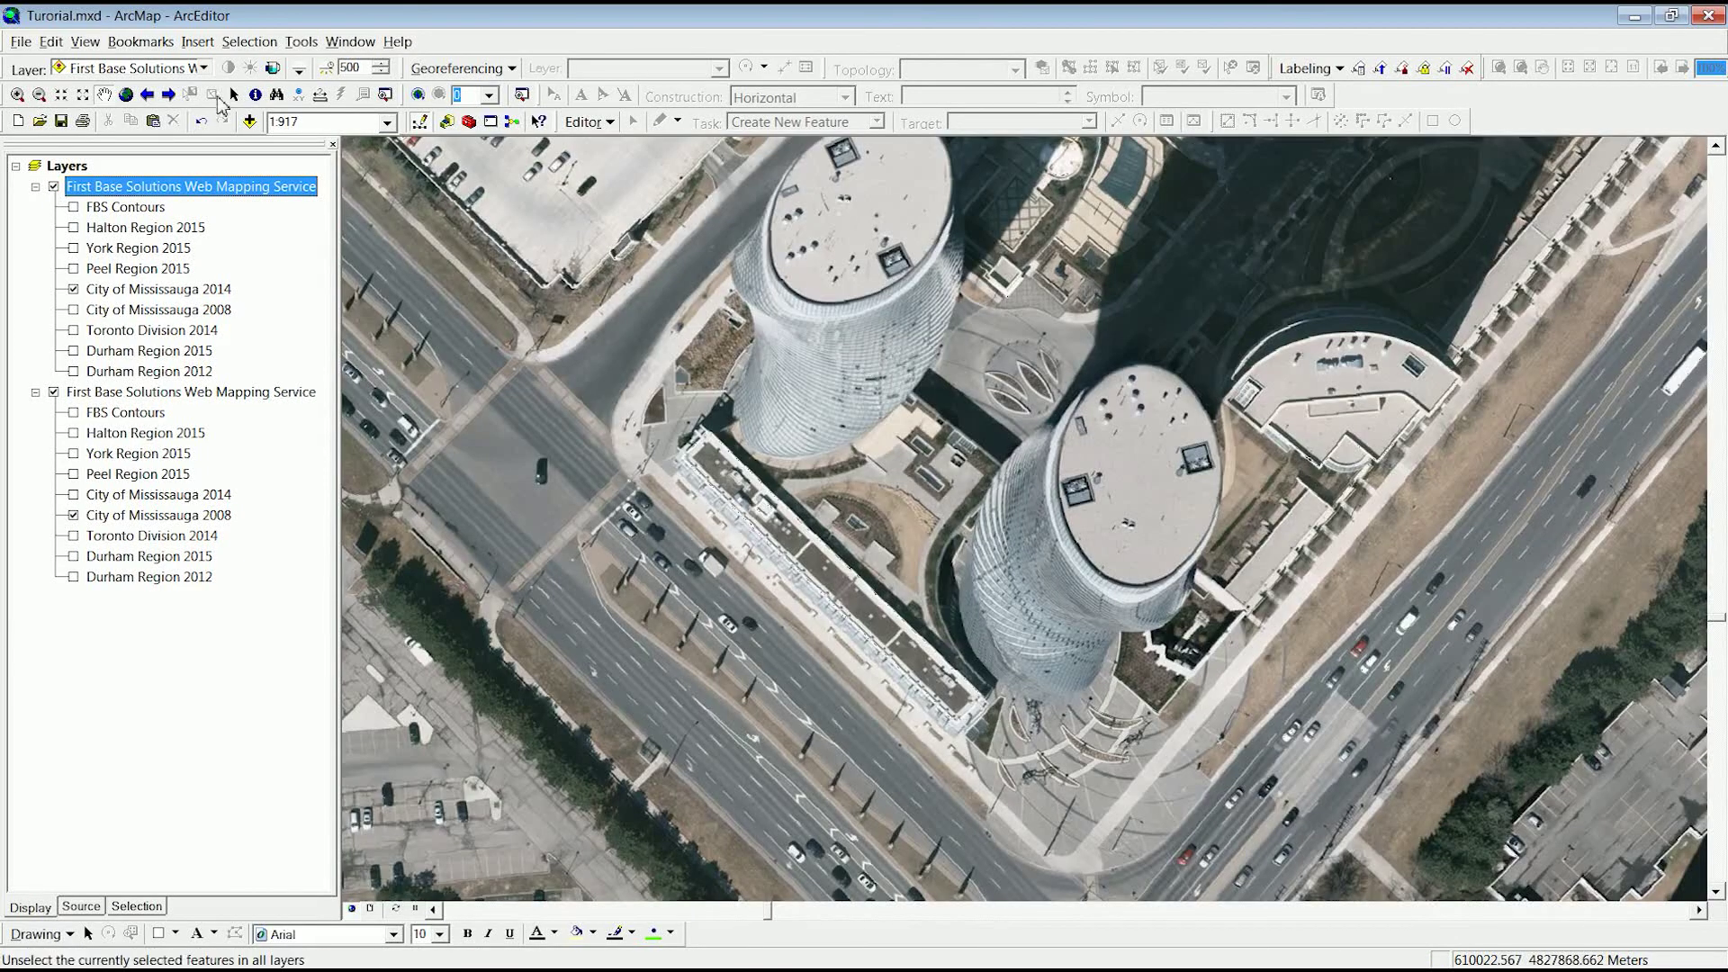
- Make the top 2014 group semi-transparent over 2008, then toggle it to compare the years
click(205, 69)
click(191, 87)
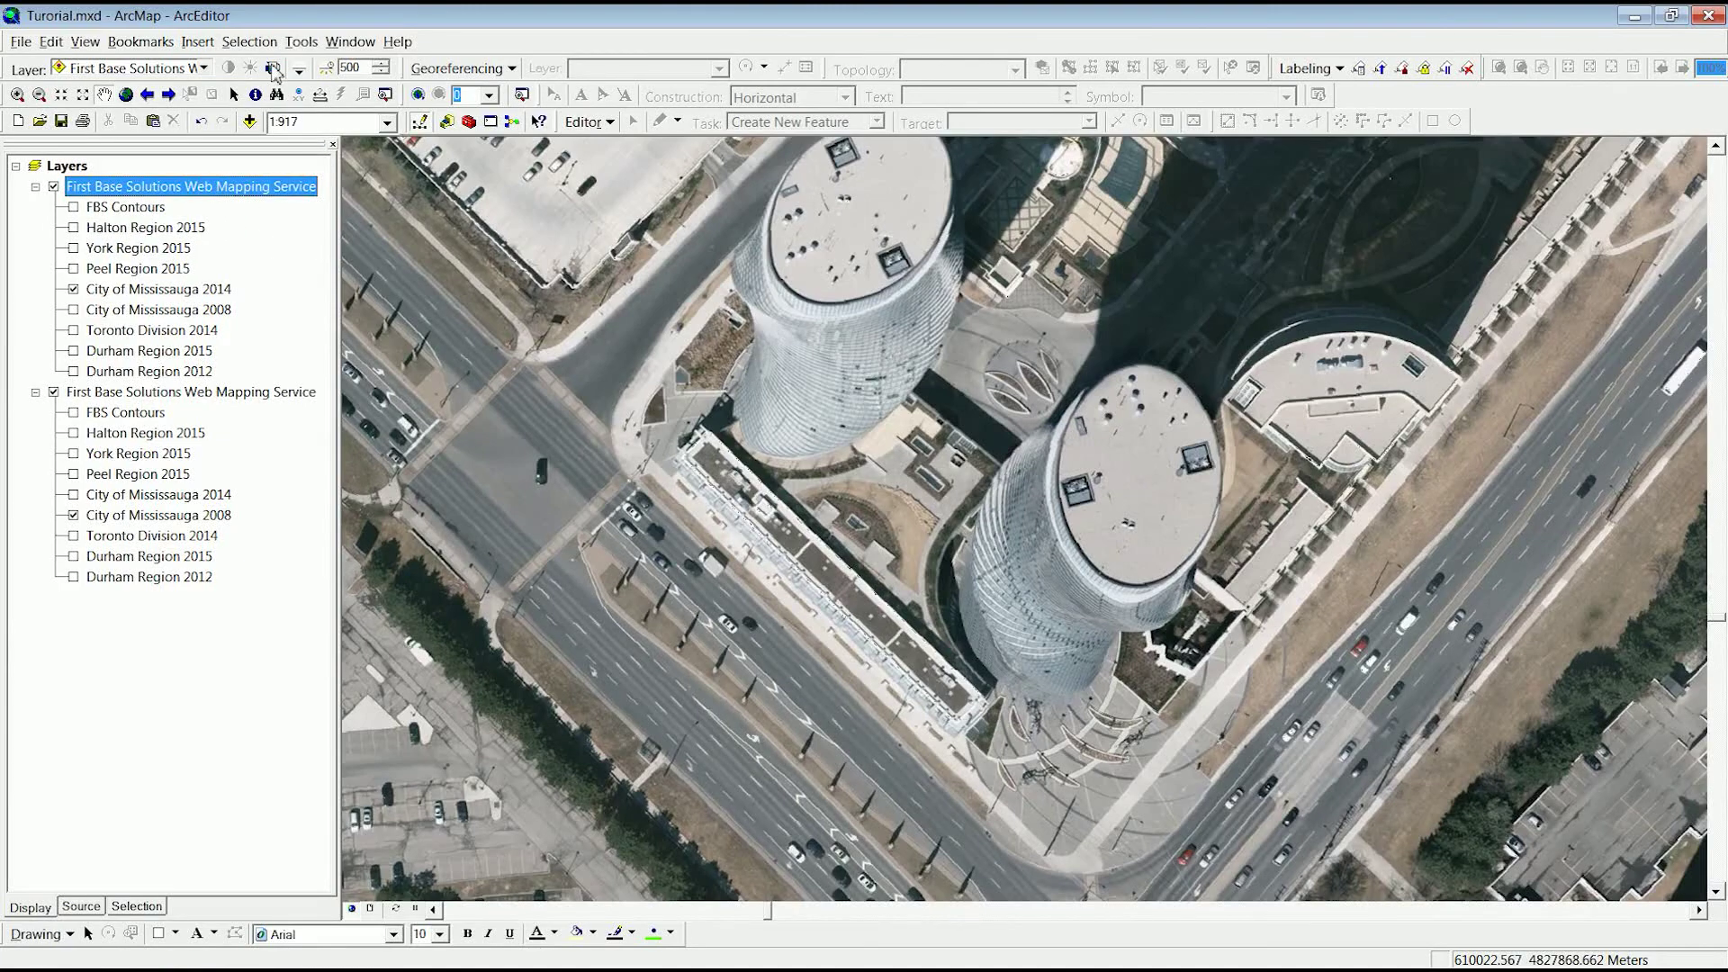
click(272, 69)
drag(335, 212, 335, 170)
click(272, 70)
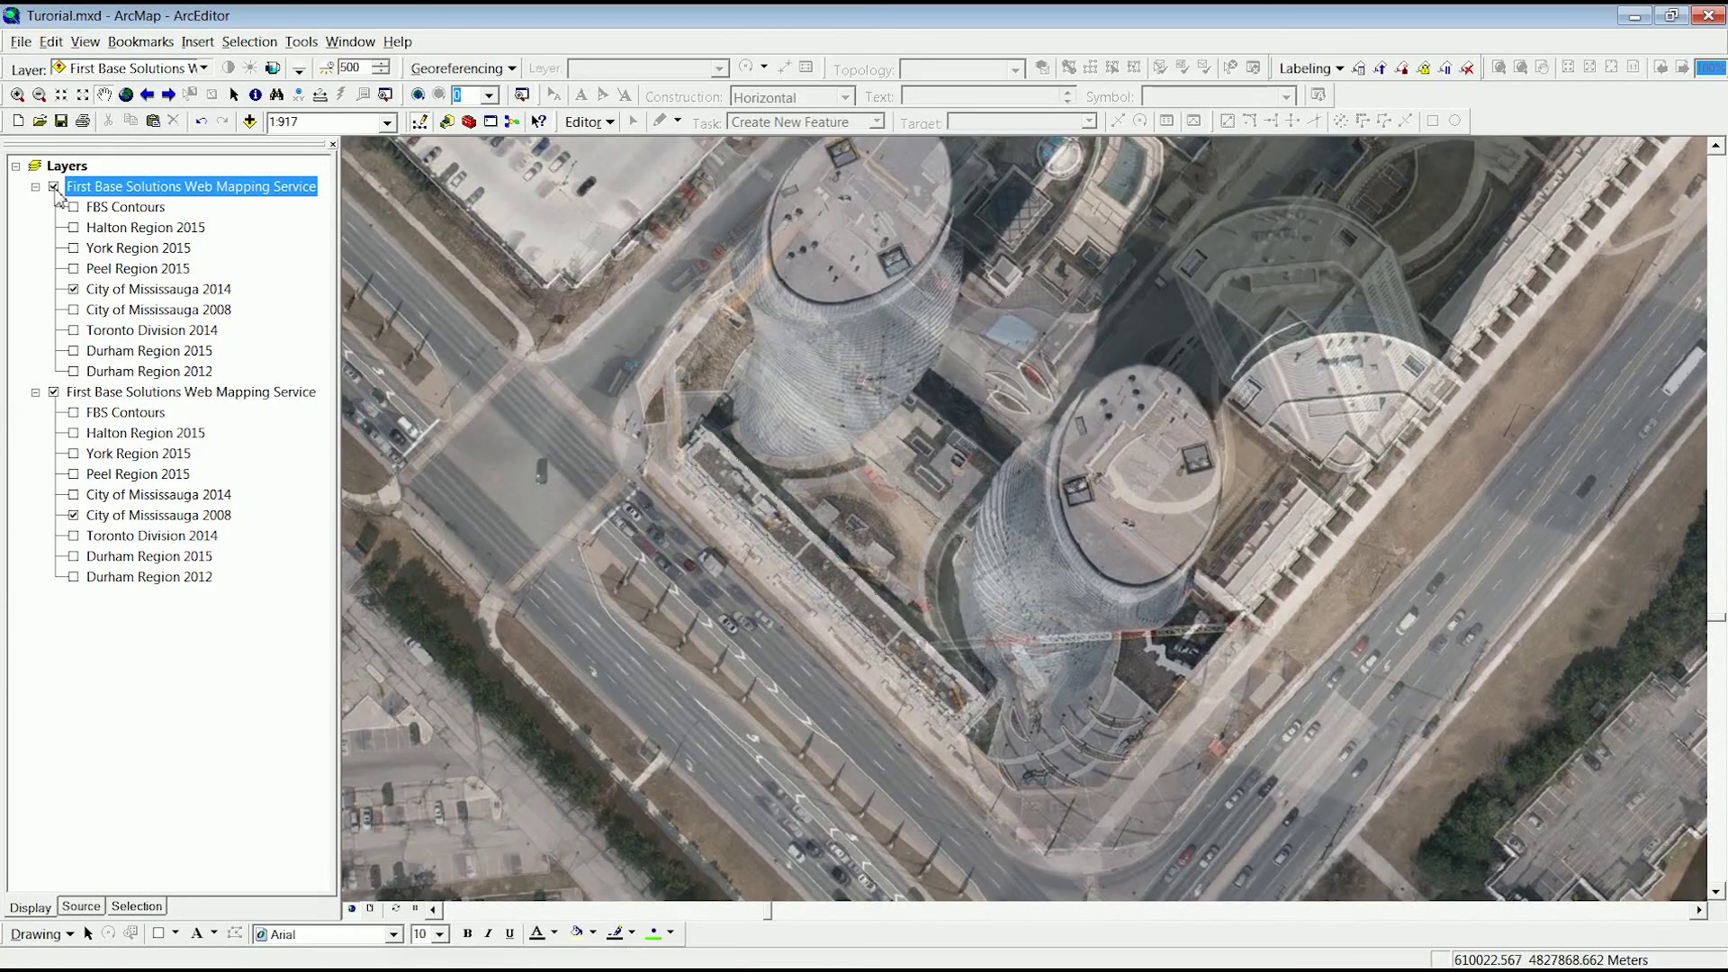
click(54, 187)
click(54, 187)
click(54, 187)
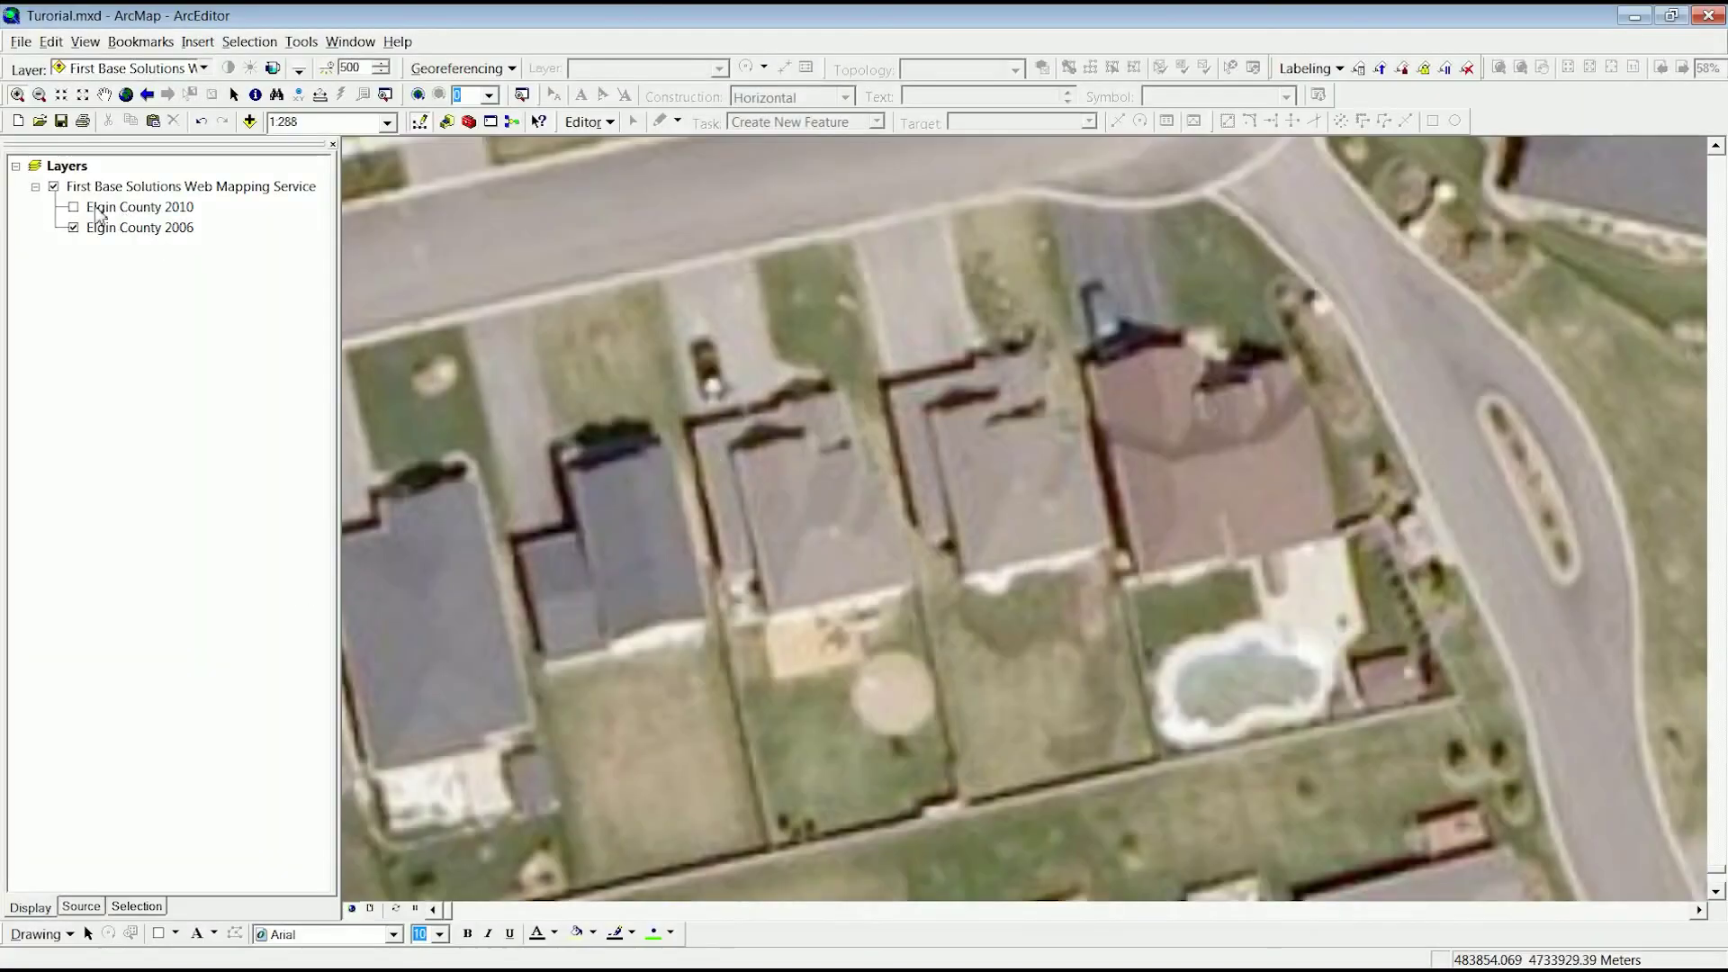
- Flip Elgin County 2010 on and off against 2006, leaving it off, then enter layout view
click(74, 207)
click(74, 207)
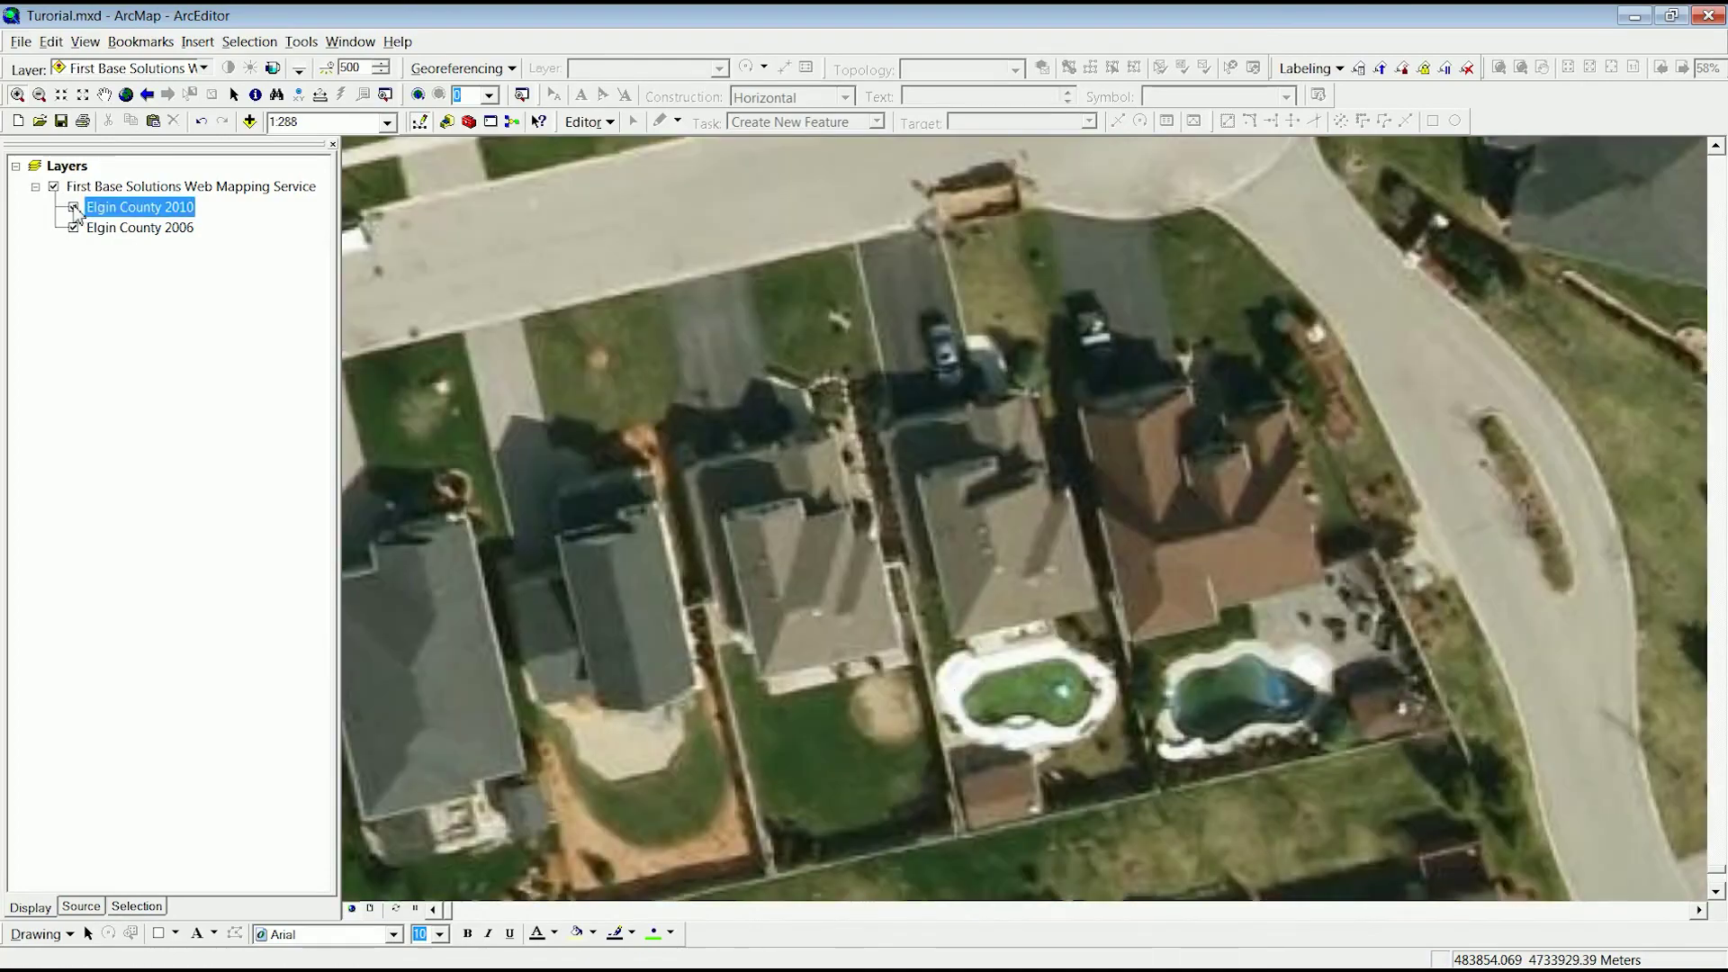
click(74, 207)
click(74, 207)
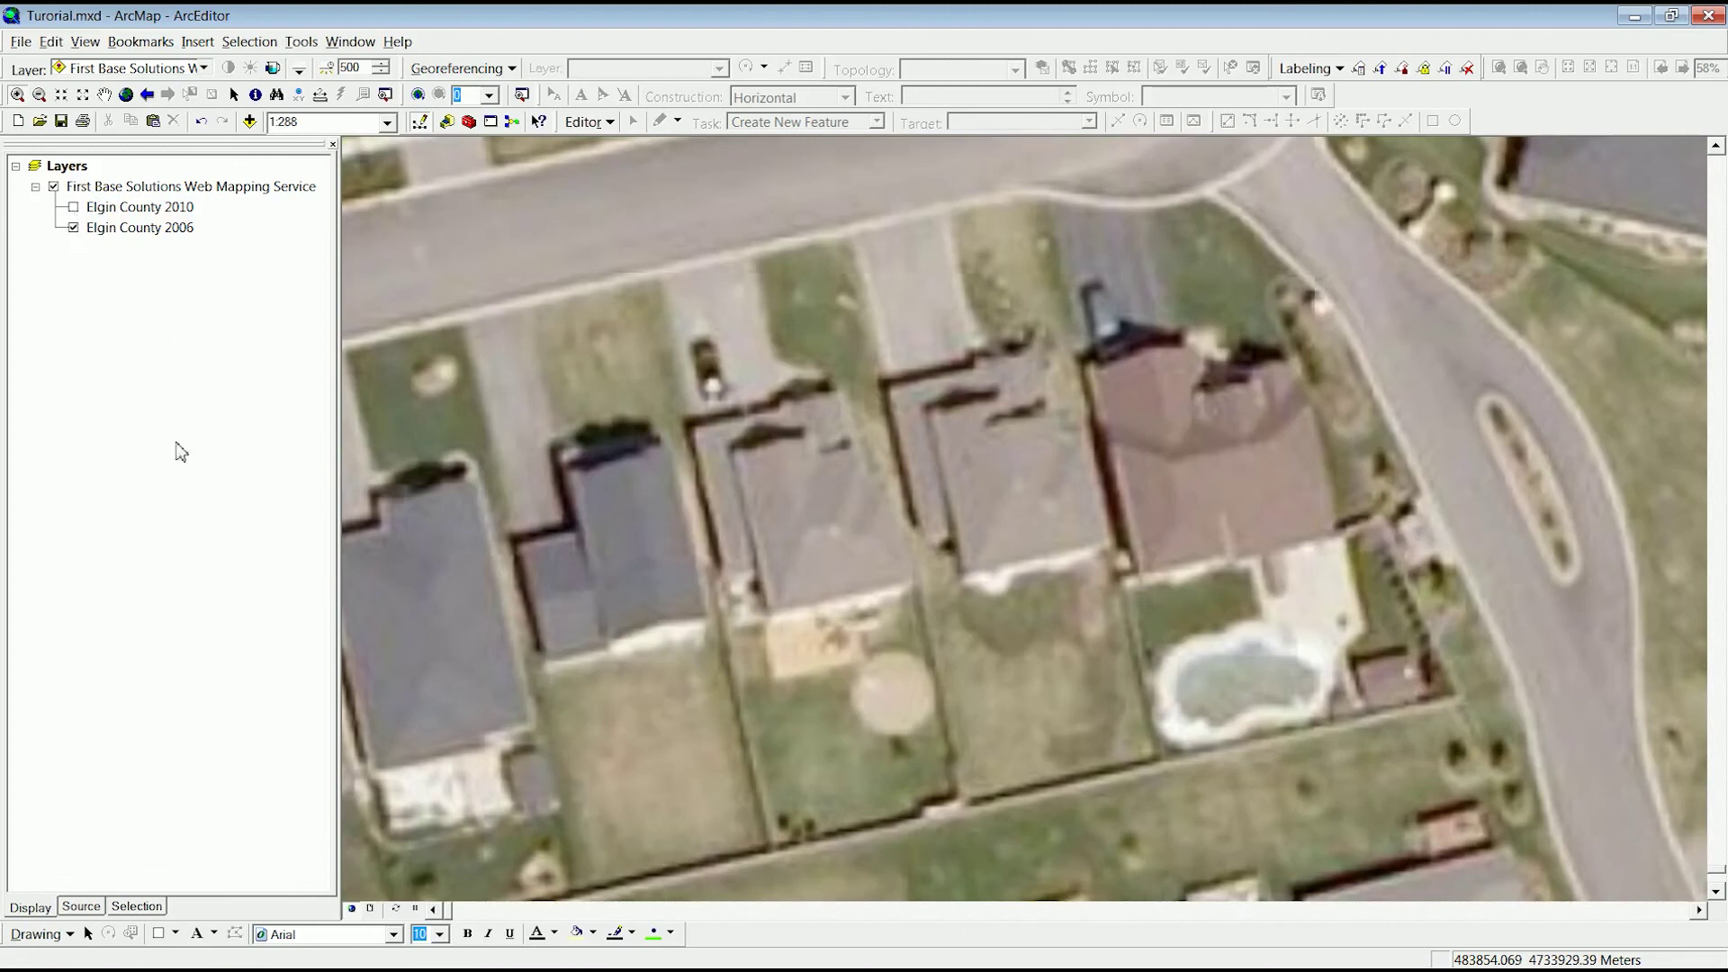
click(370, 910)
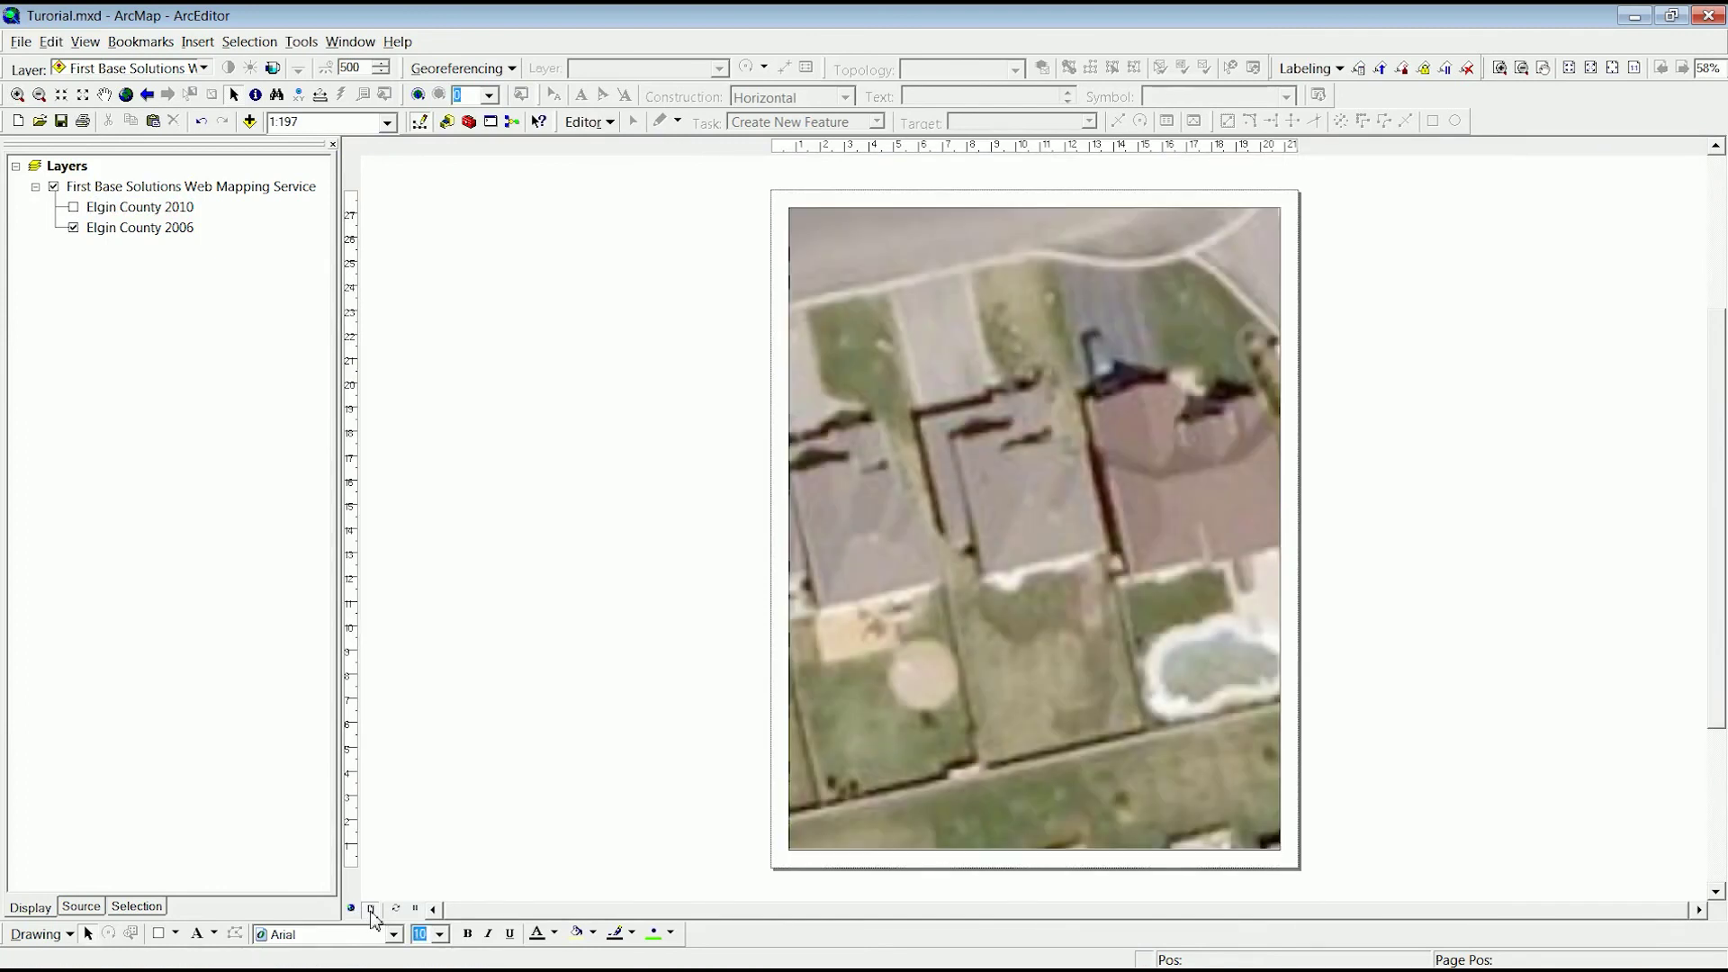
- Duplicate the Layers data frame and resize the two frames into top and bottom halves
right_click(71, 169)
click(106, 234)
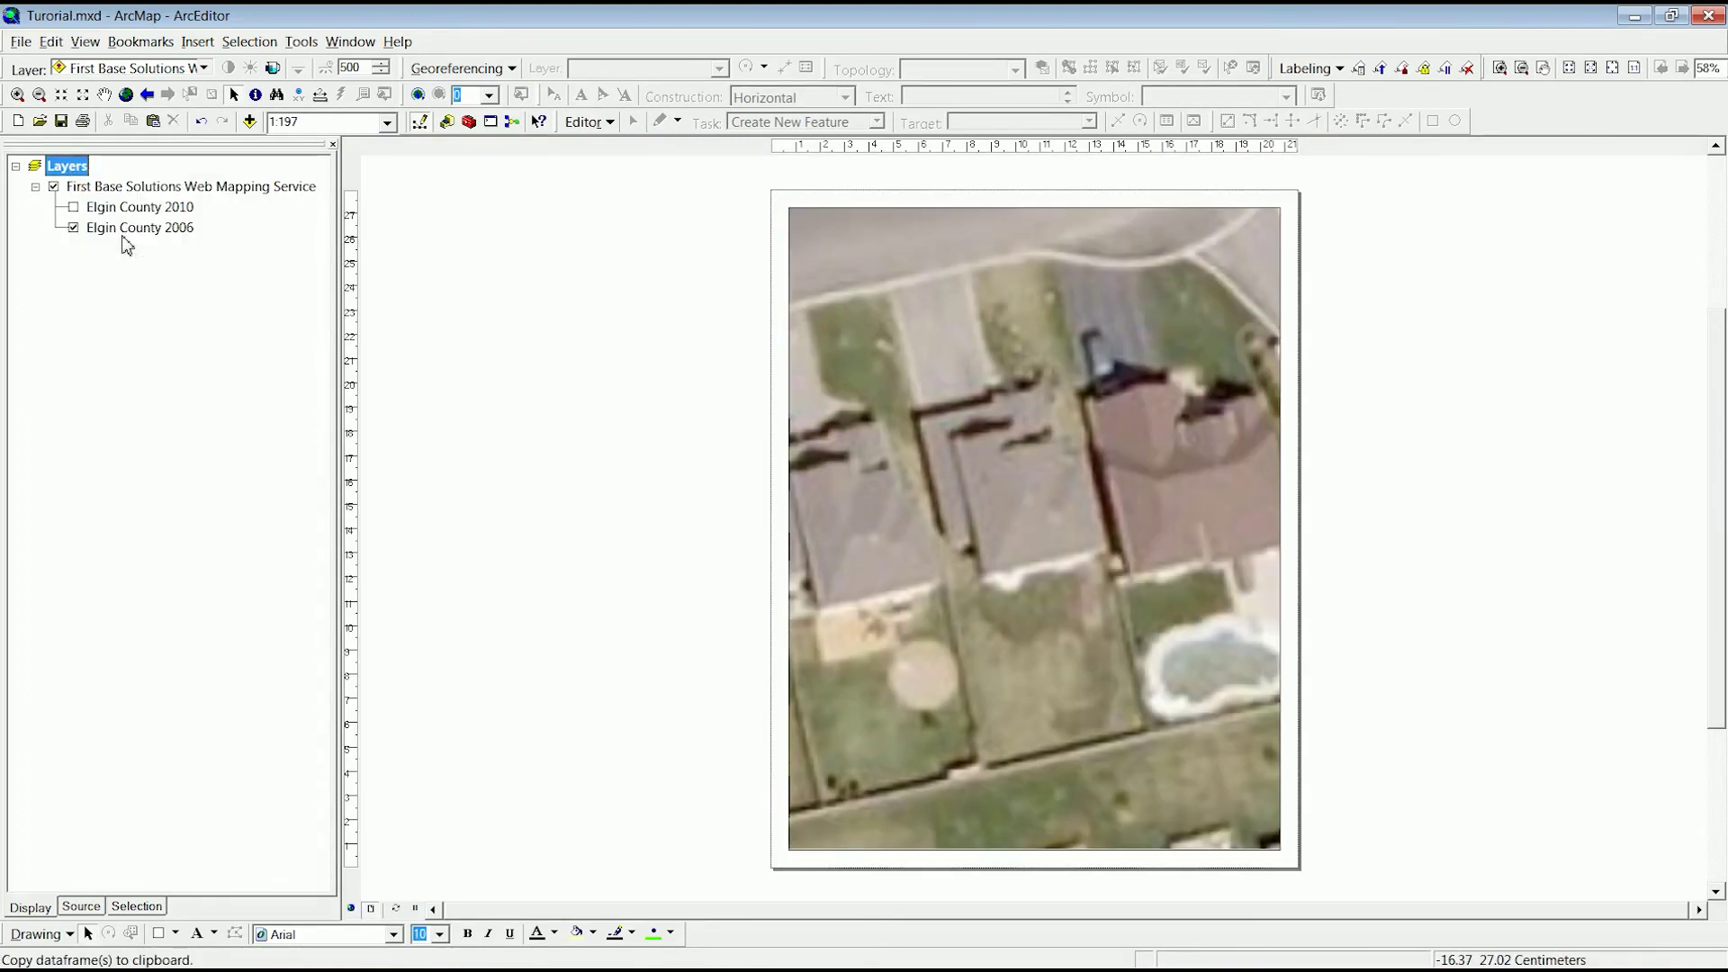
click(51, 42)
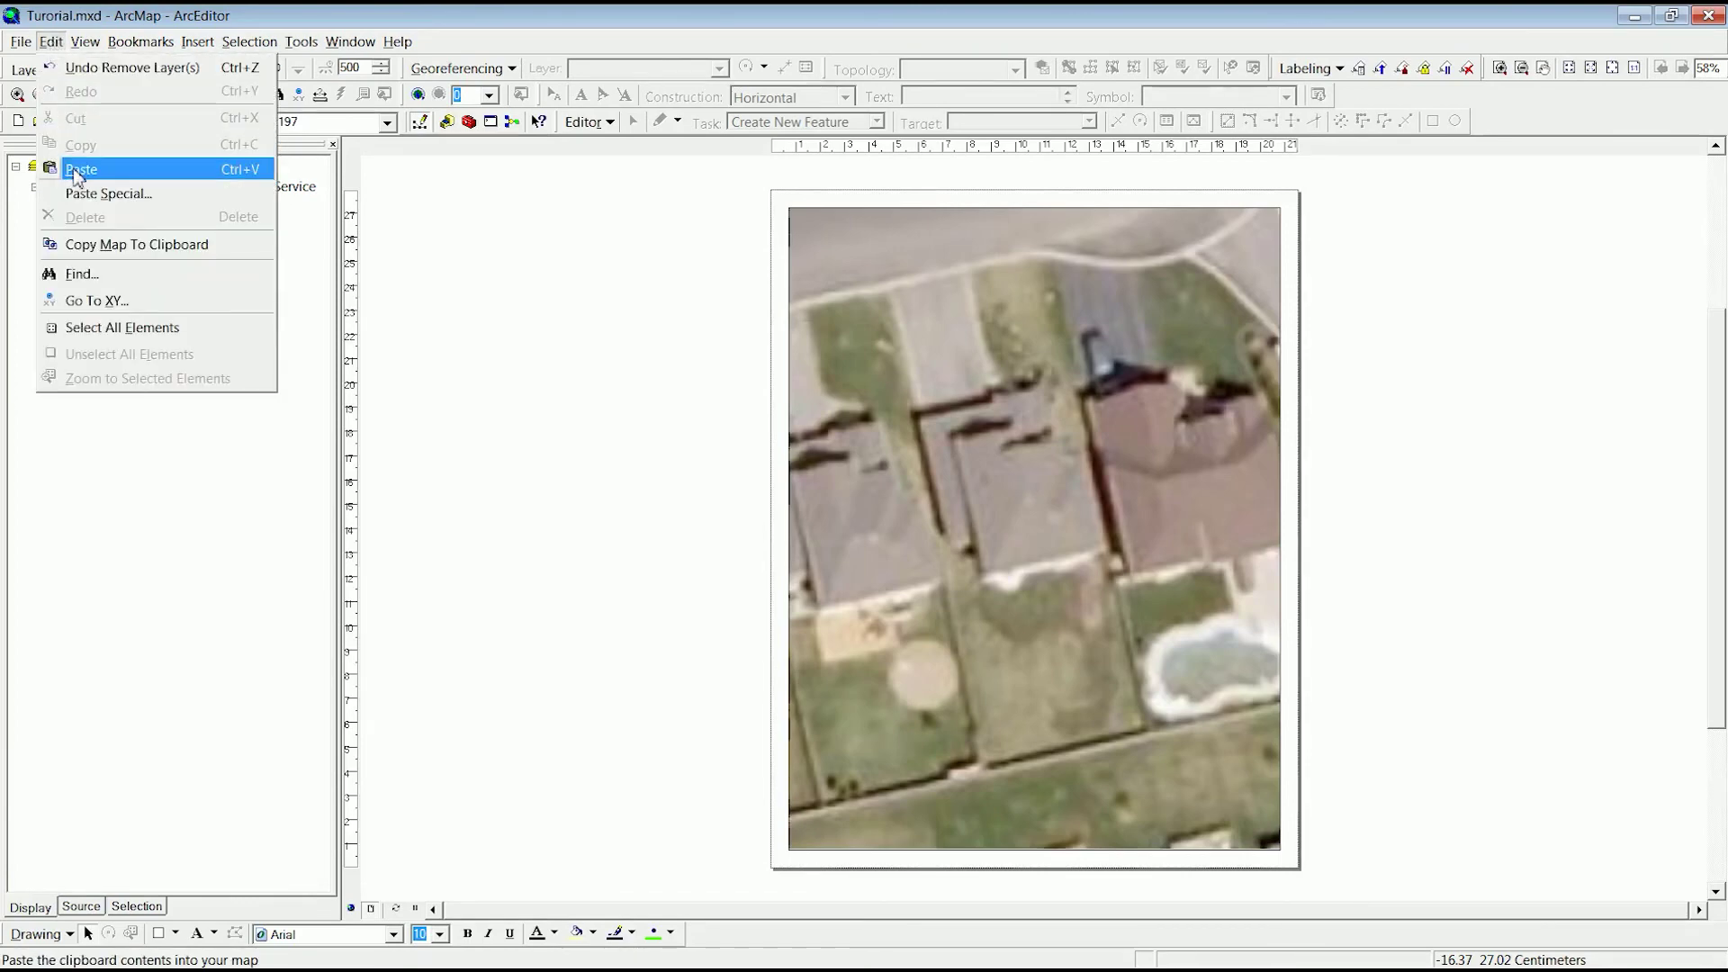
click(80, 170)
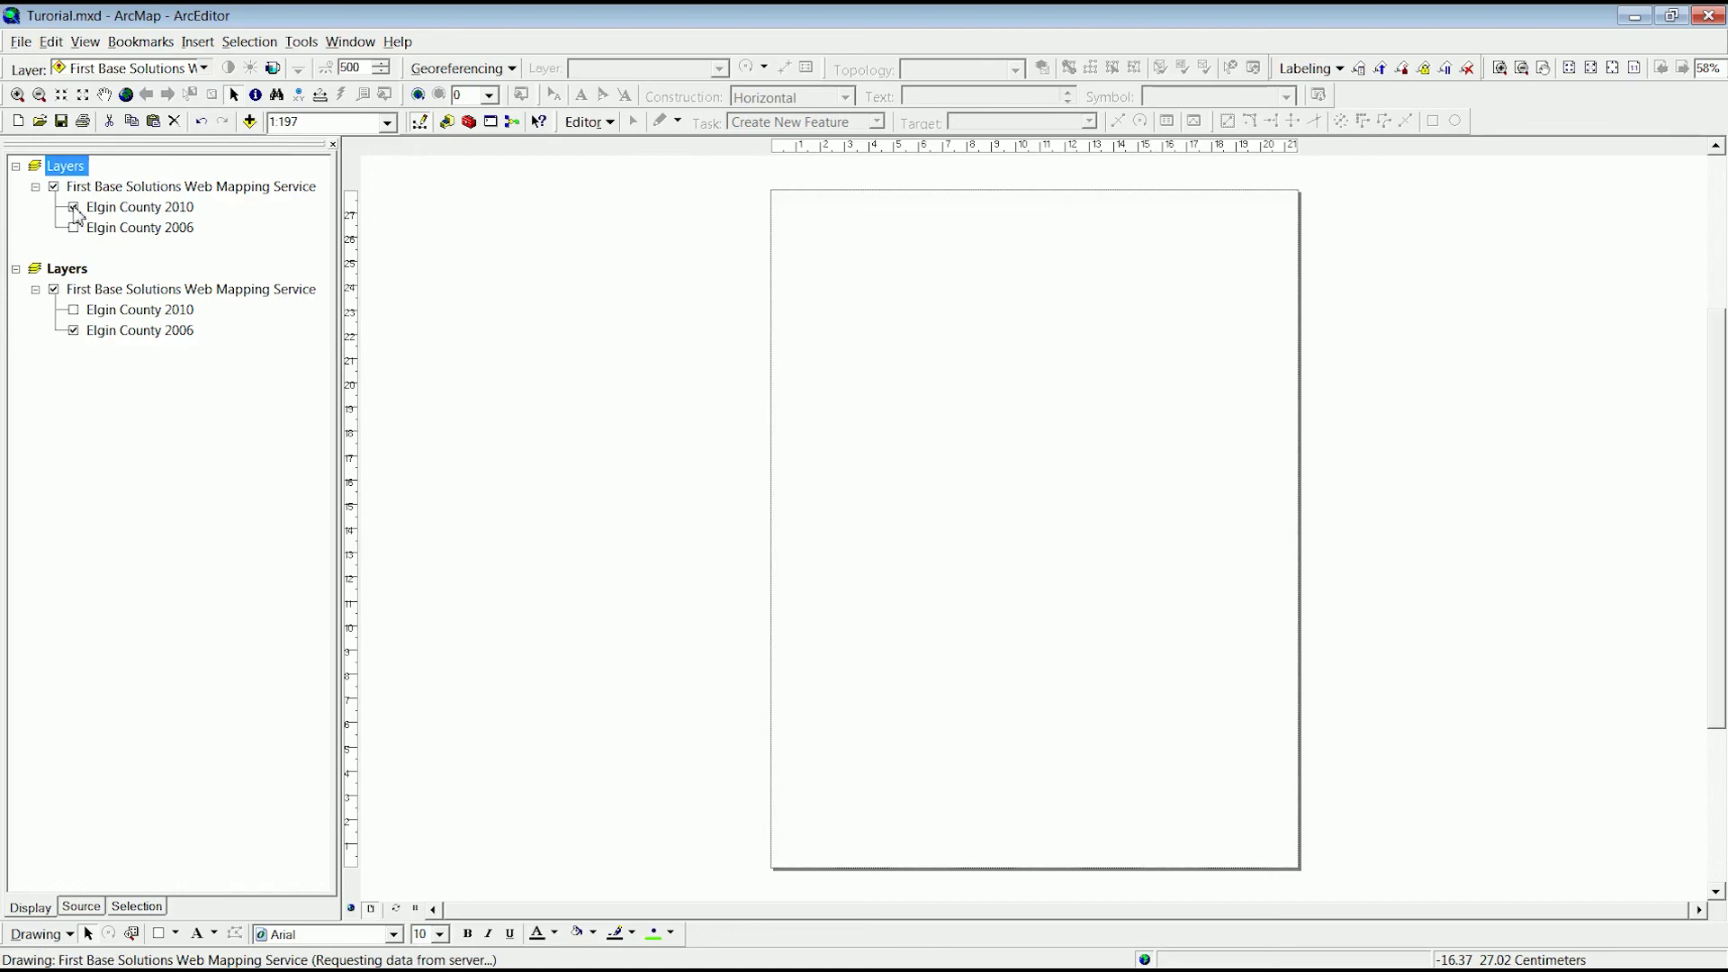
drag(1034, 841, 1022, 497)
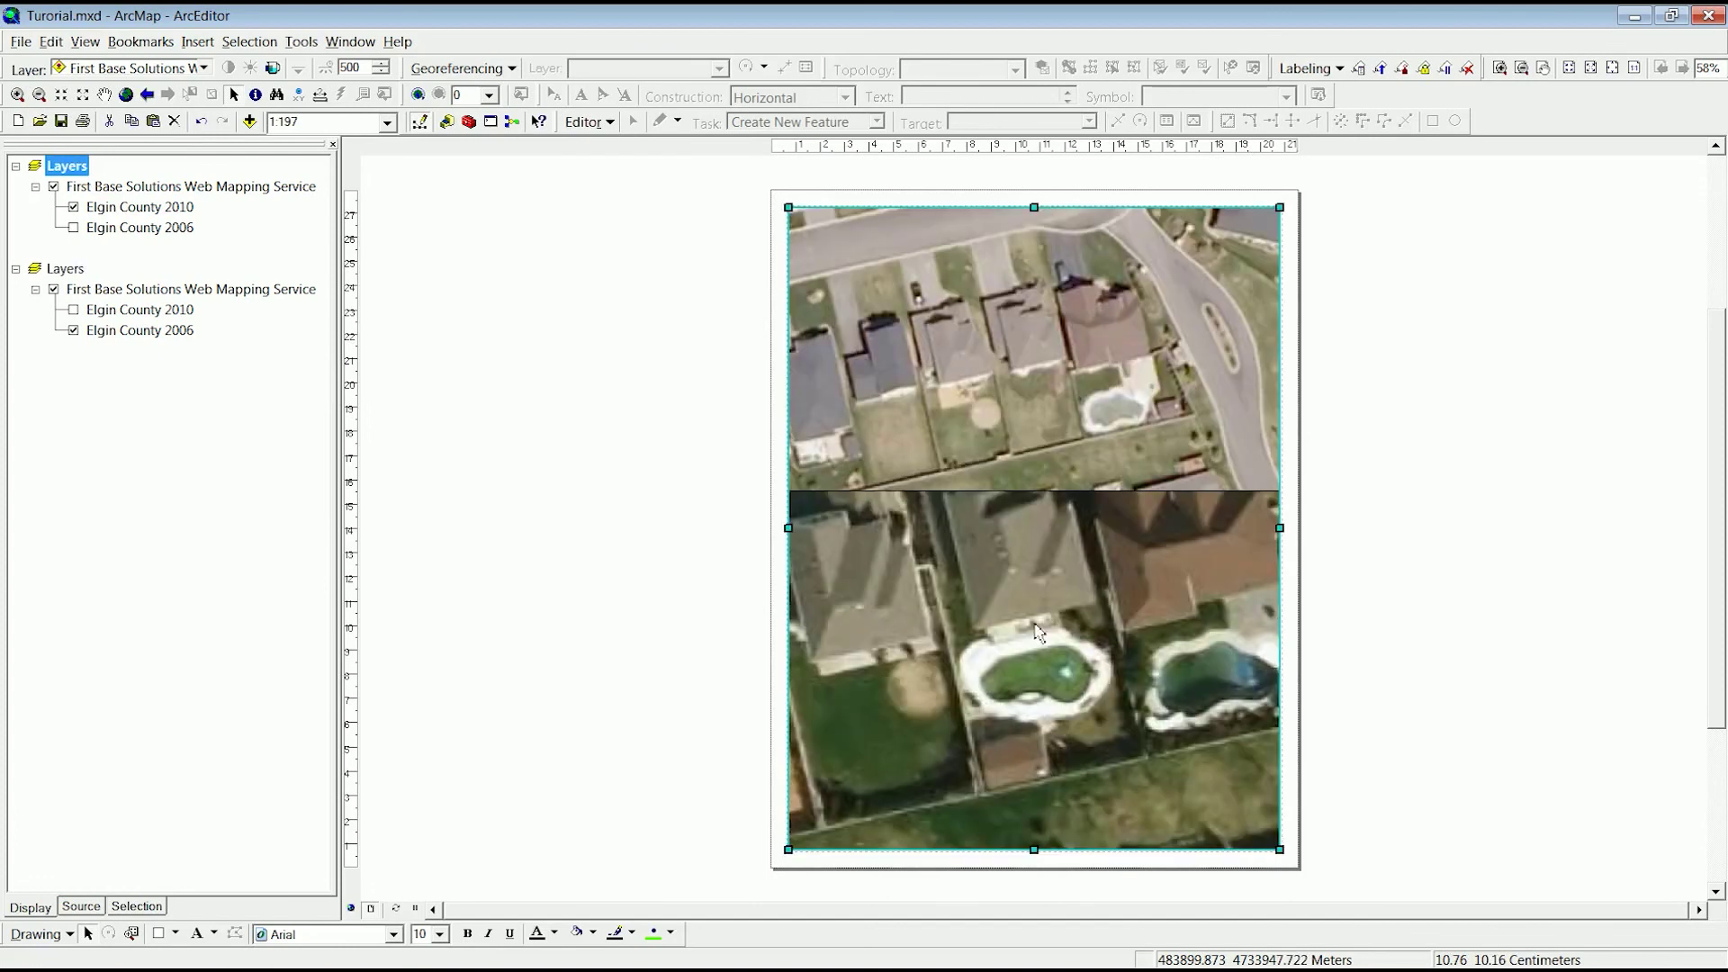
drag(1035, 211, 1026, 547)
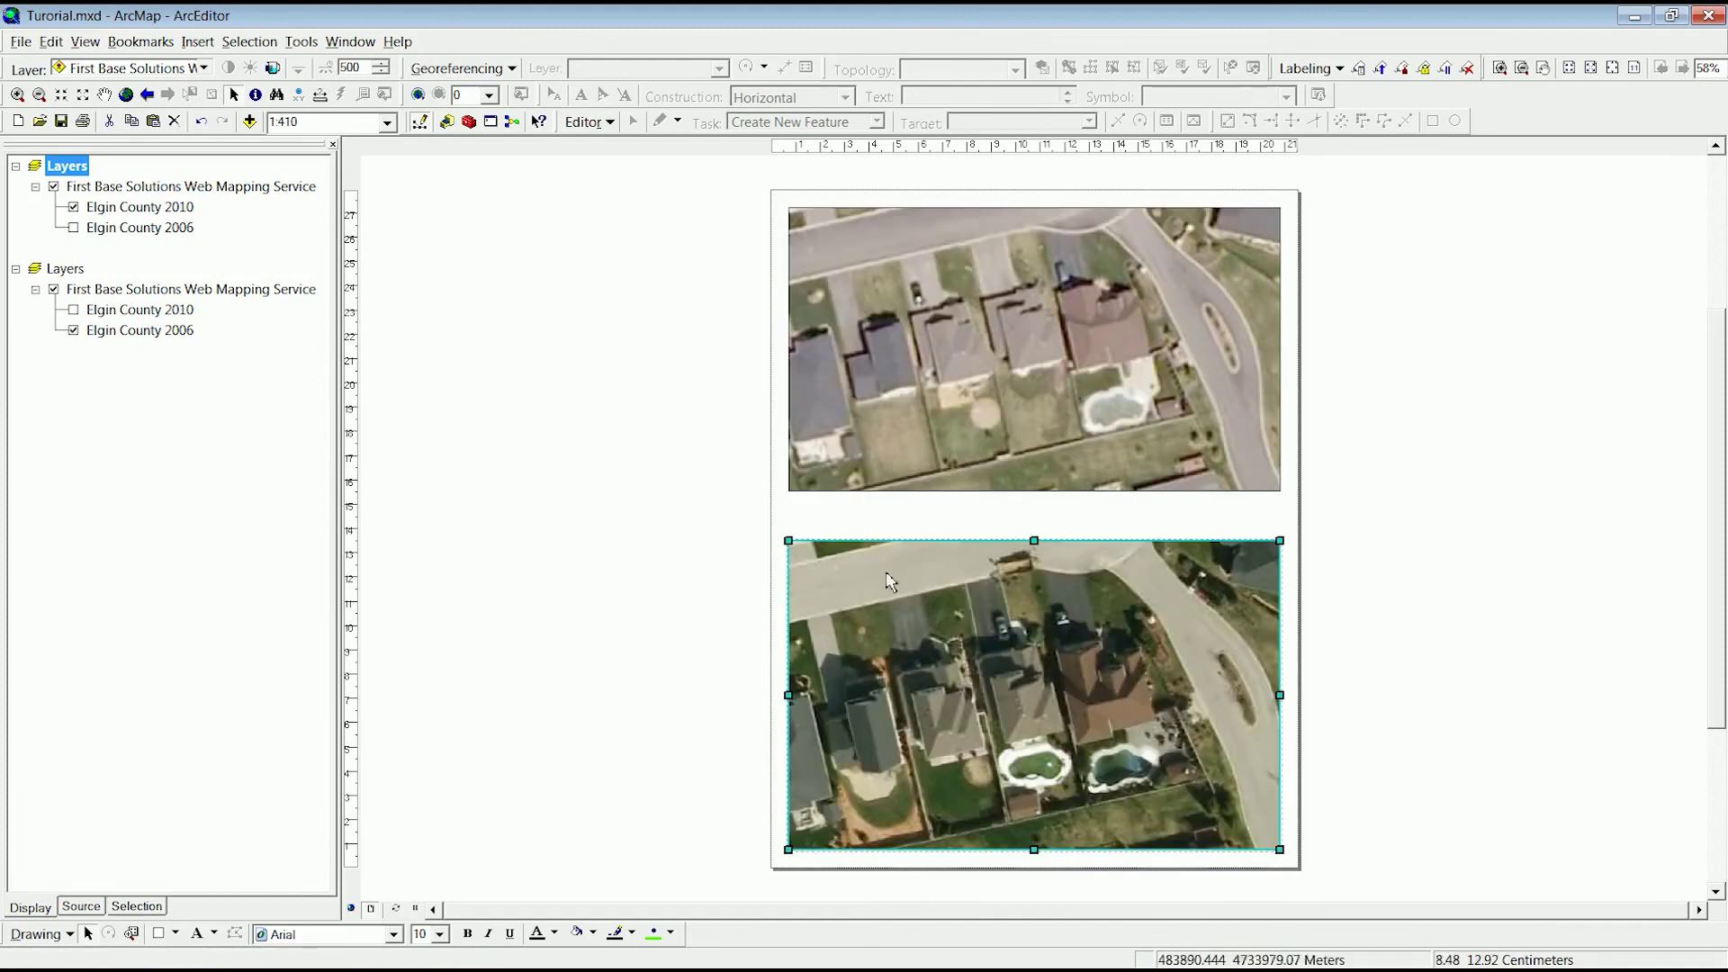
- Add a text label beside the new pool flagging it for a permit check
click(195, 936)
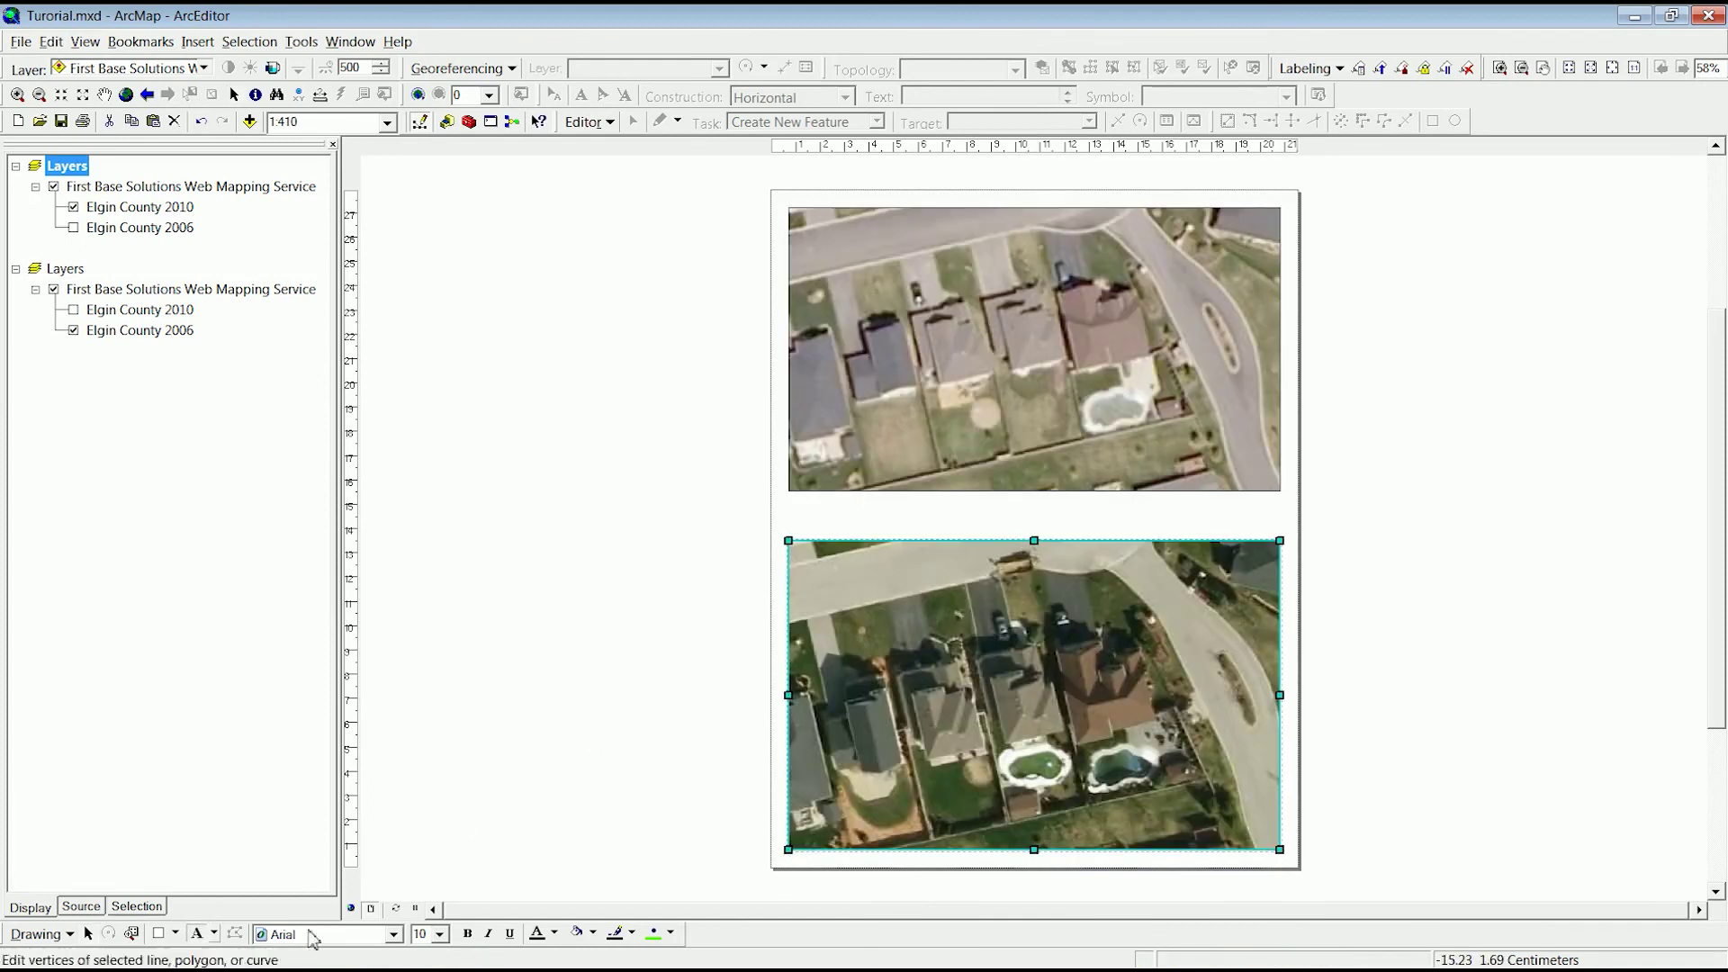
click(1010, 737)
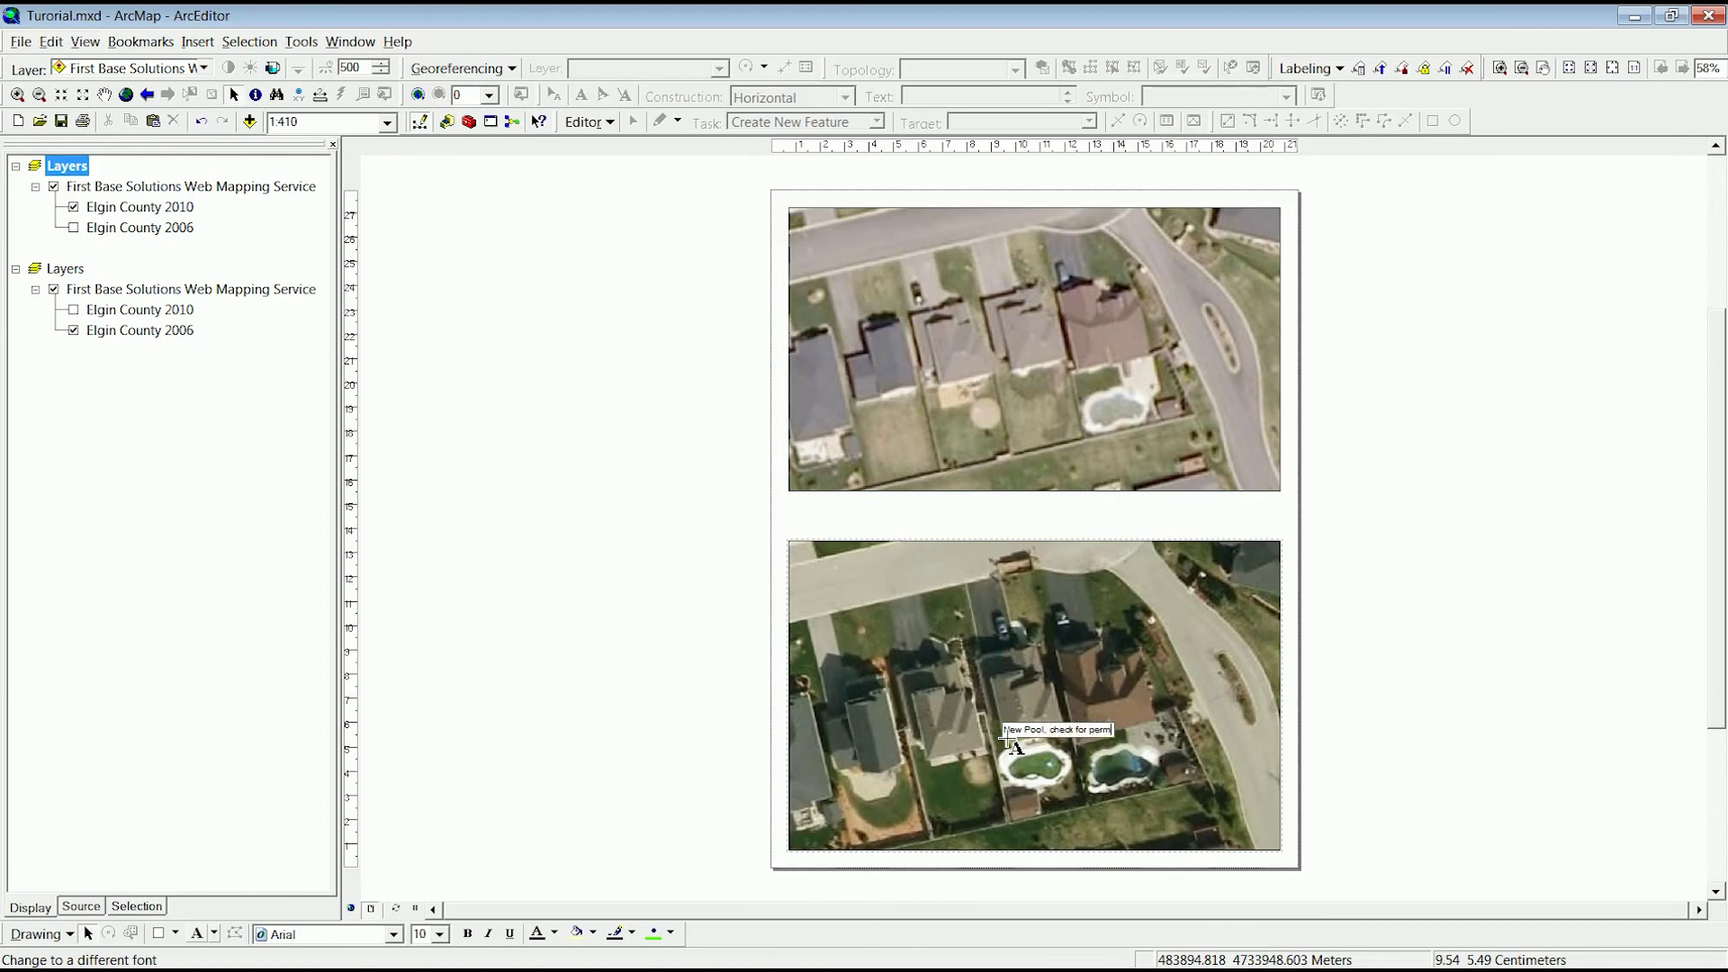
key(Return)
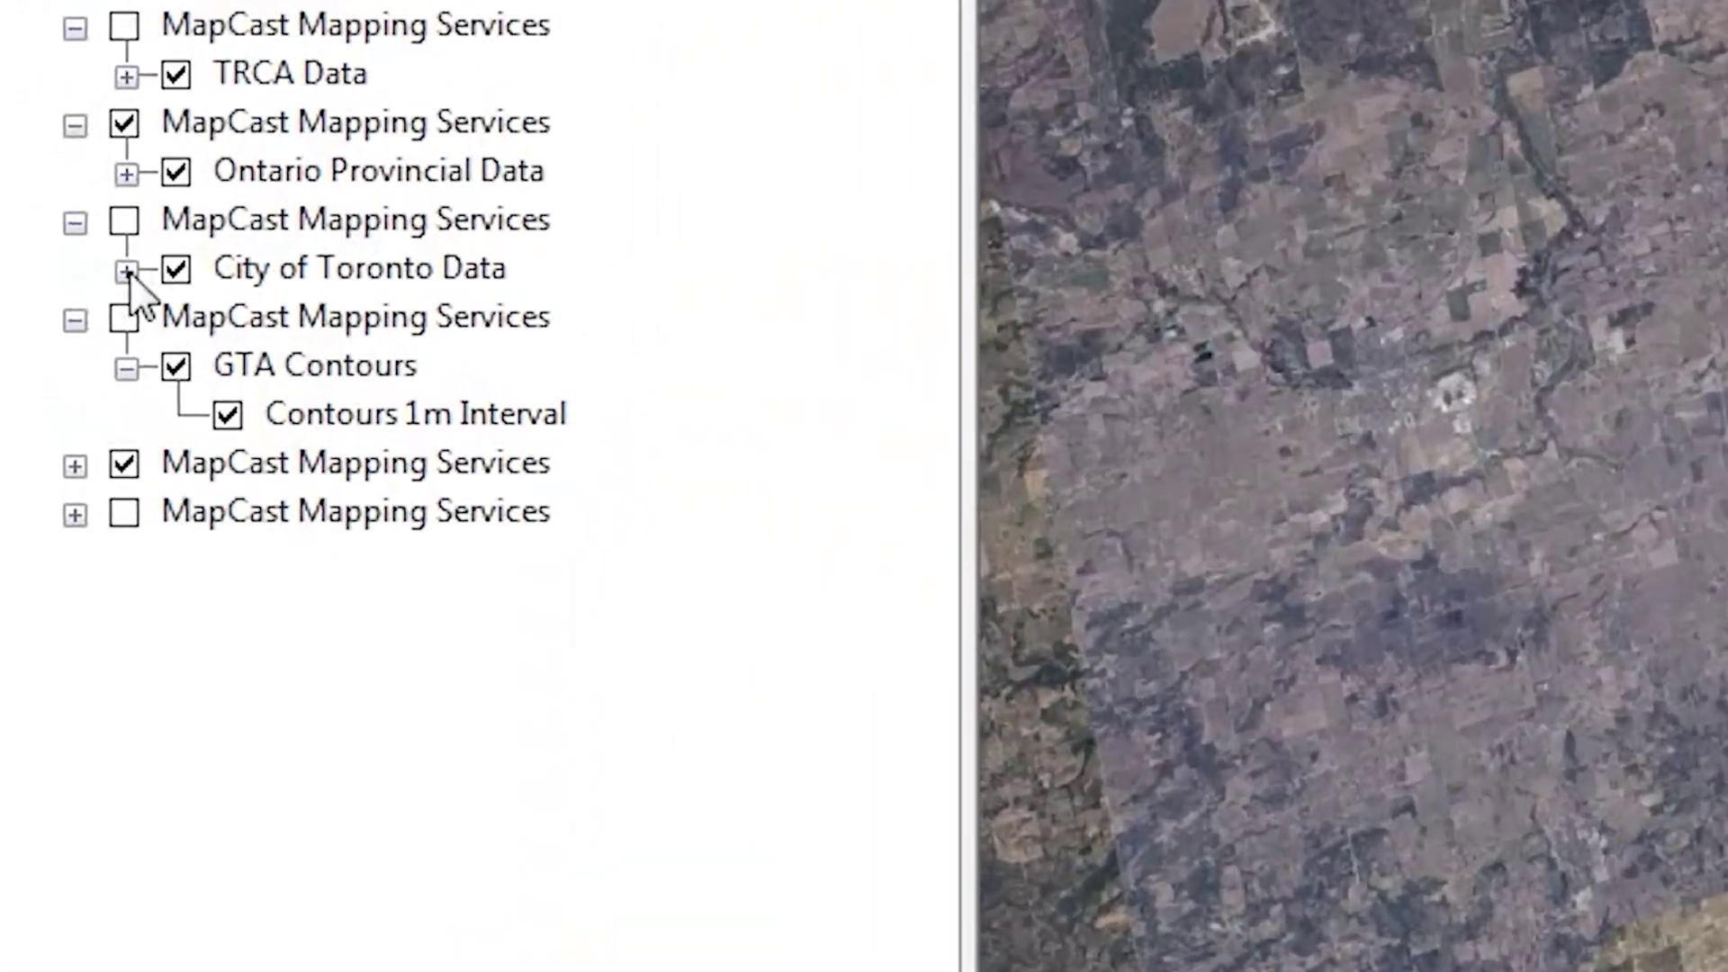
- Expand City of Toronto, Ontario Provincial, TRCA and York Region Data to reveal sublayers like York Region Roads and TRCA Trails
click(81, 262)
click(139, 164)
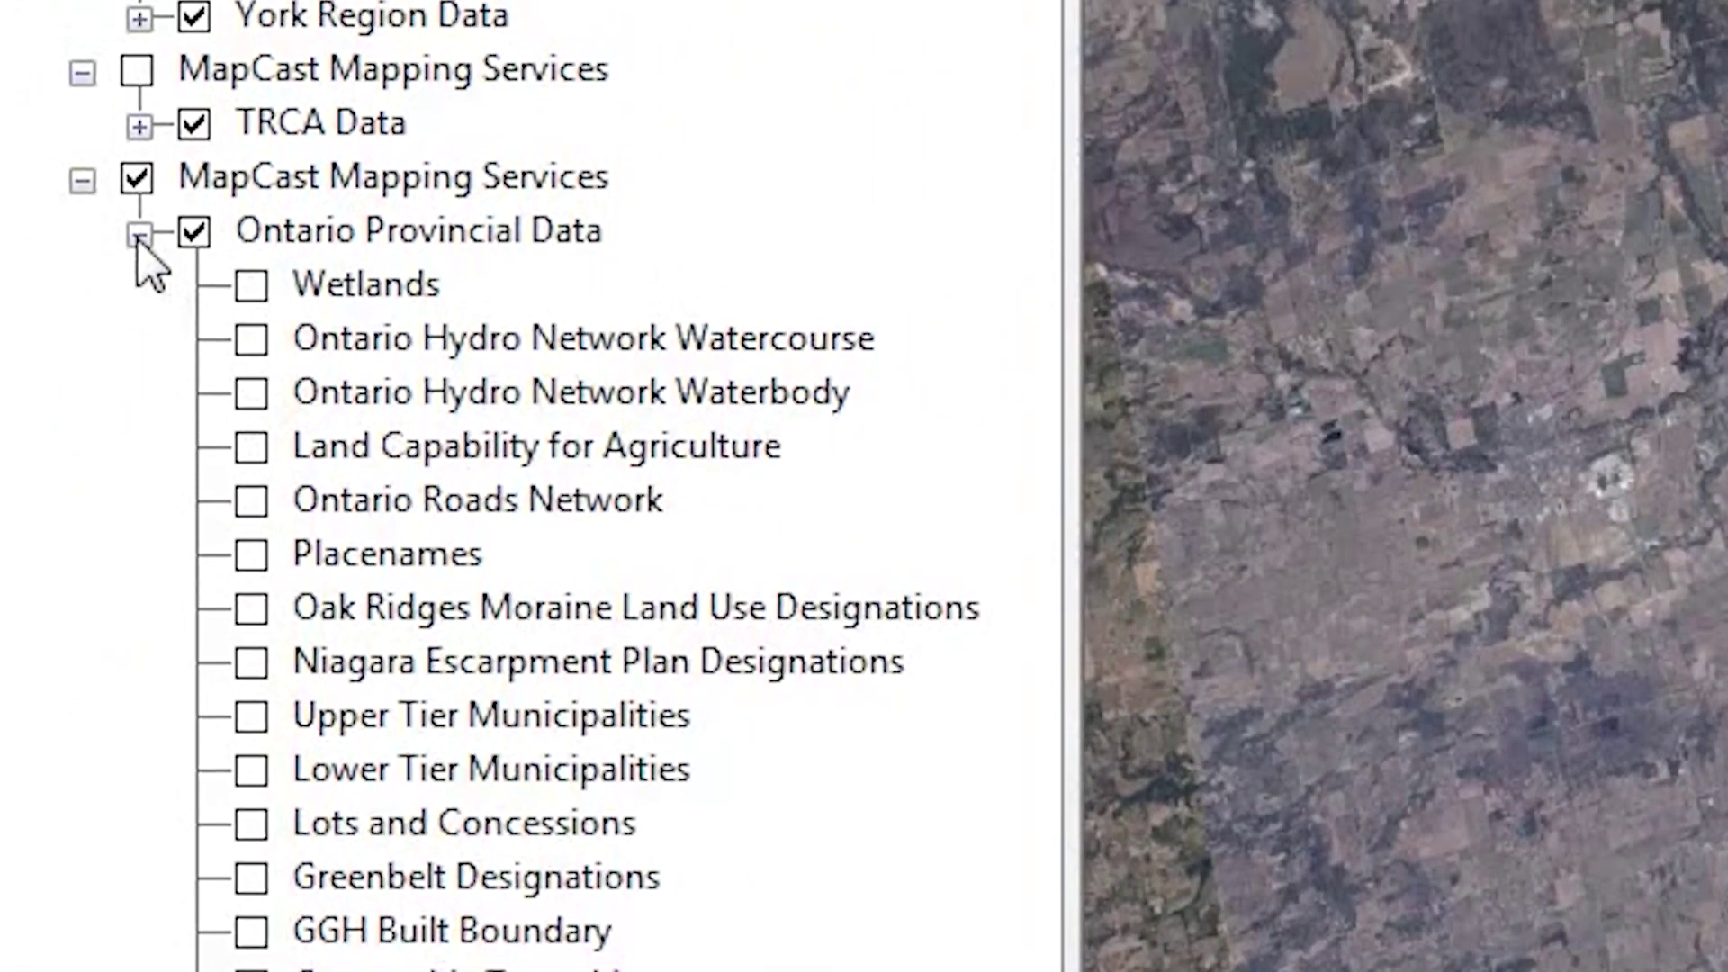
click(139, 57)
click(139, 121)
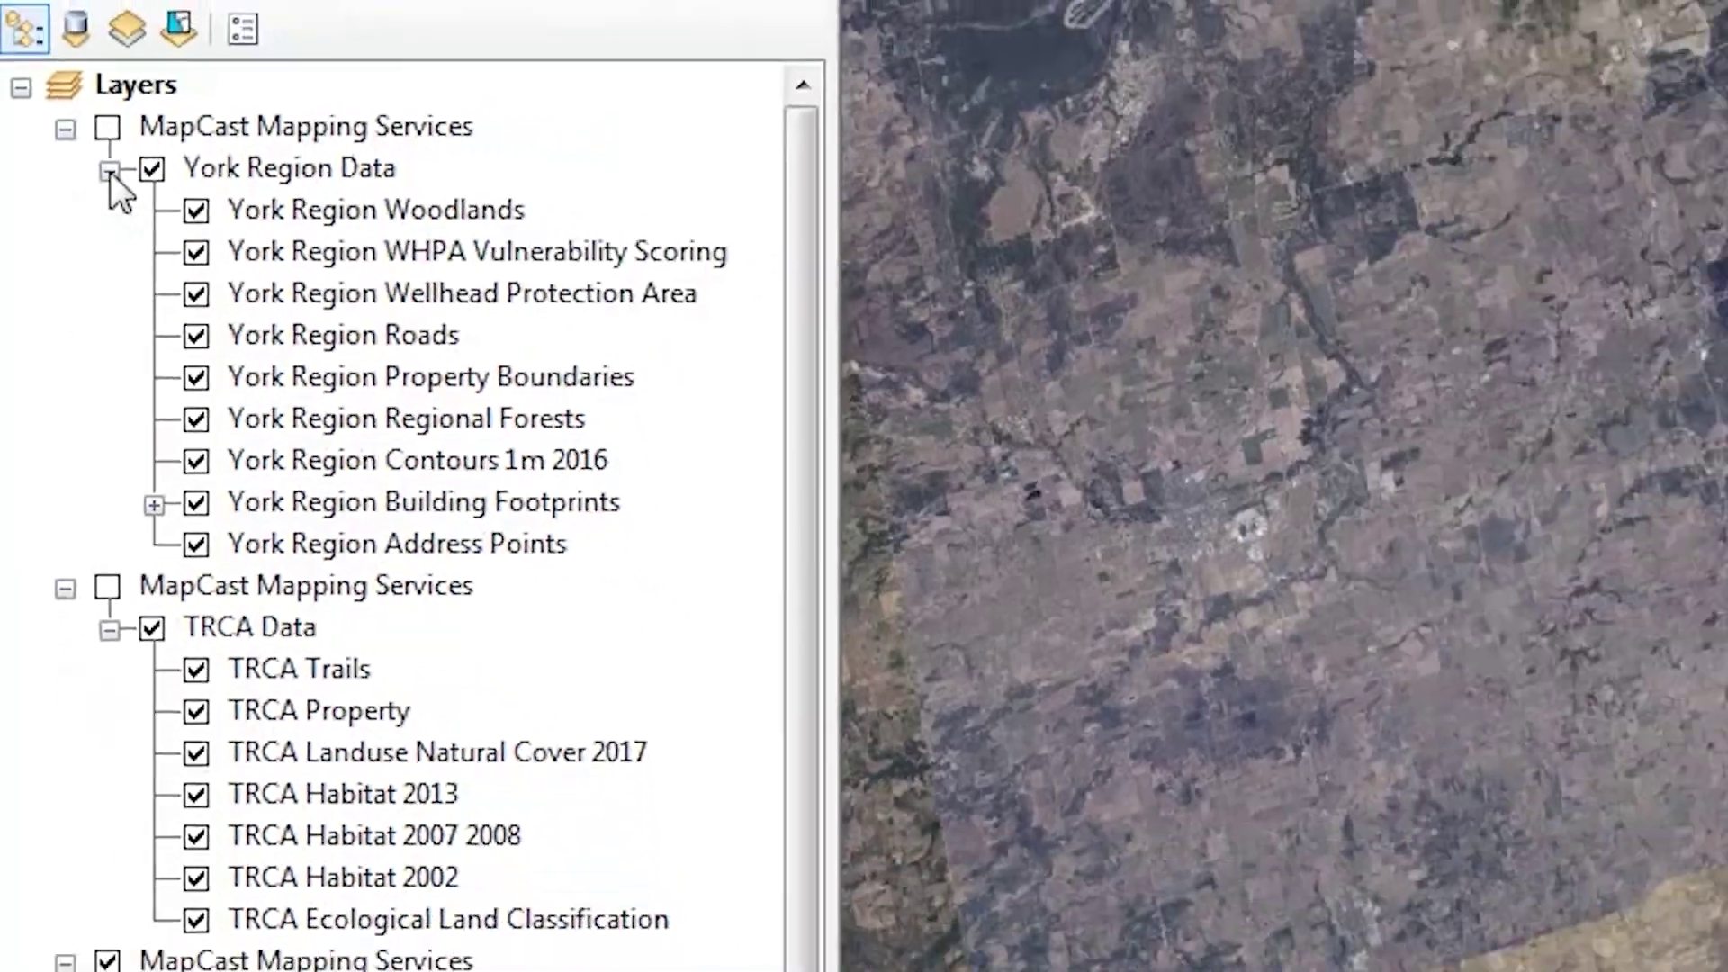